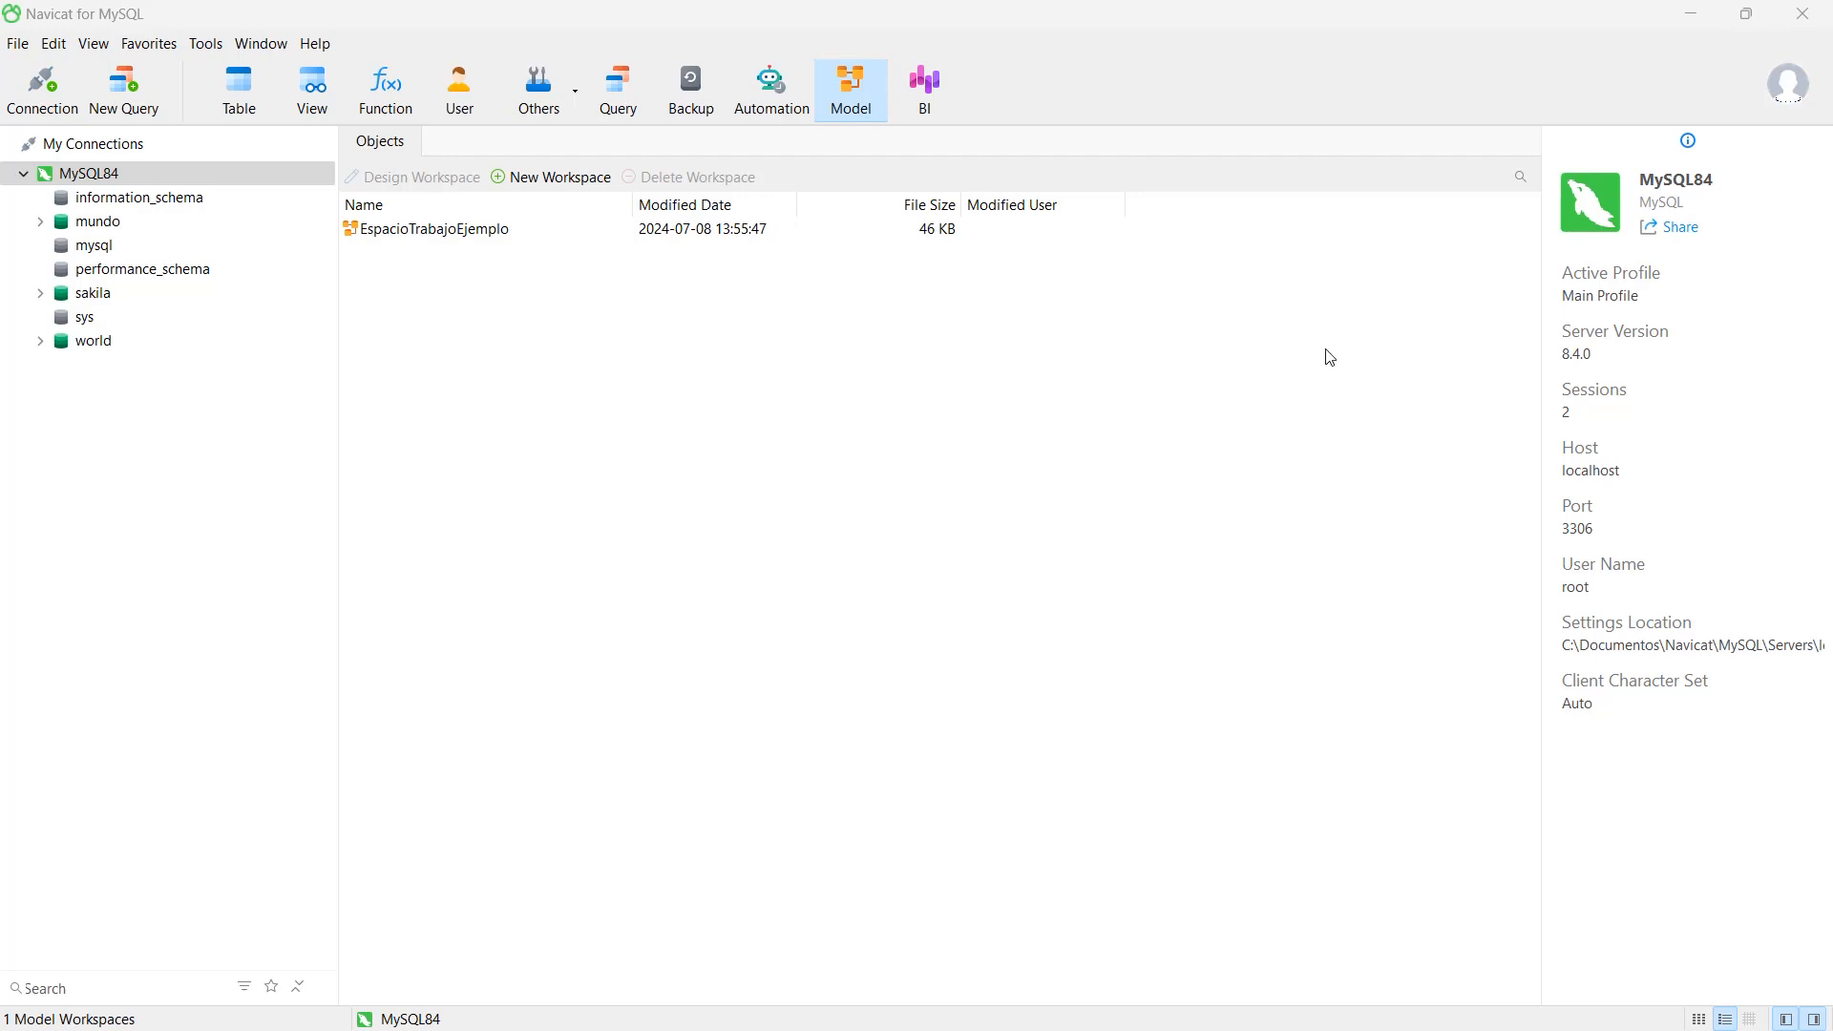
- Create a new BI workspace and save it with the name BIEjemplo
click(931, 88)
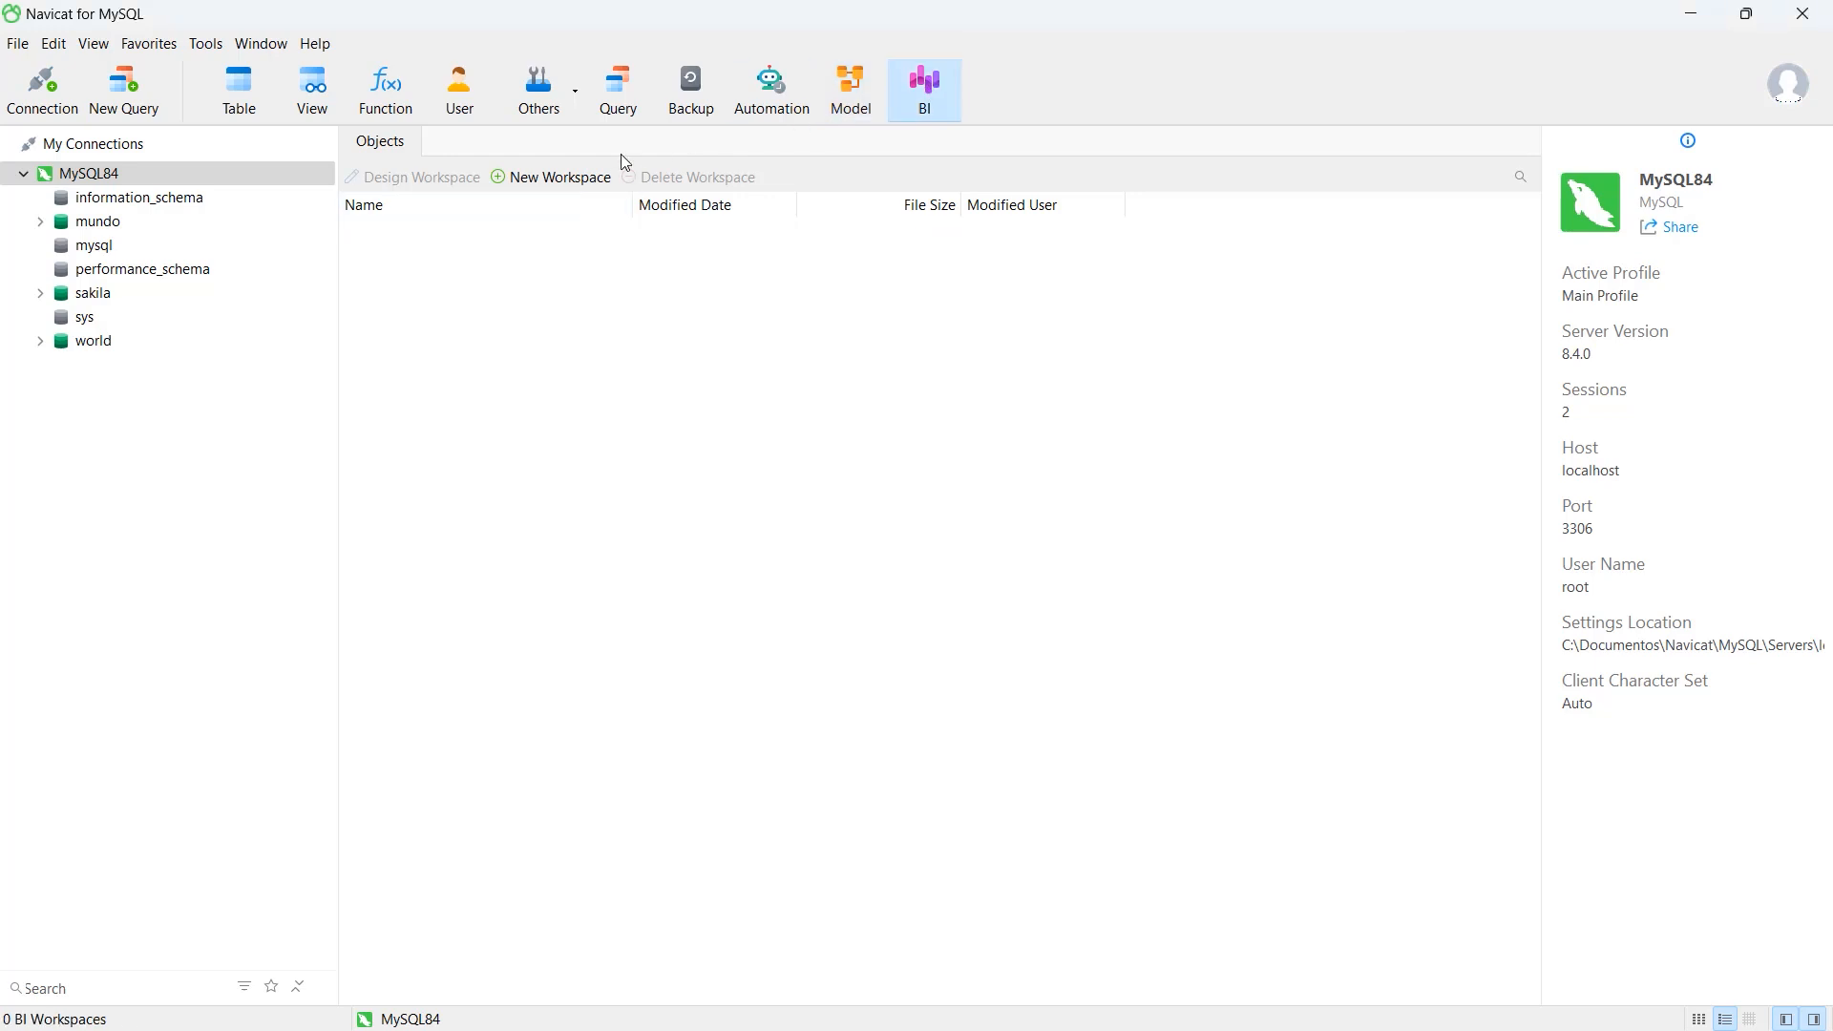
click(547, 180)
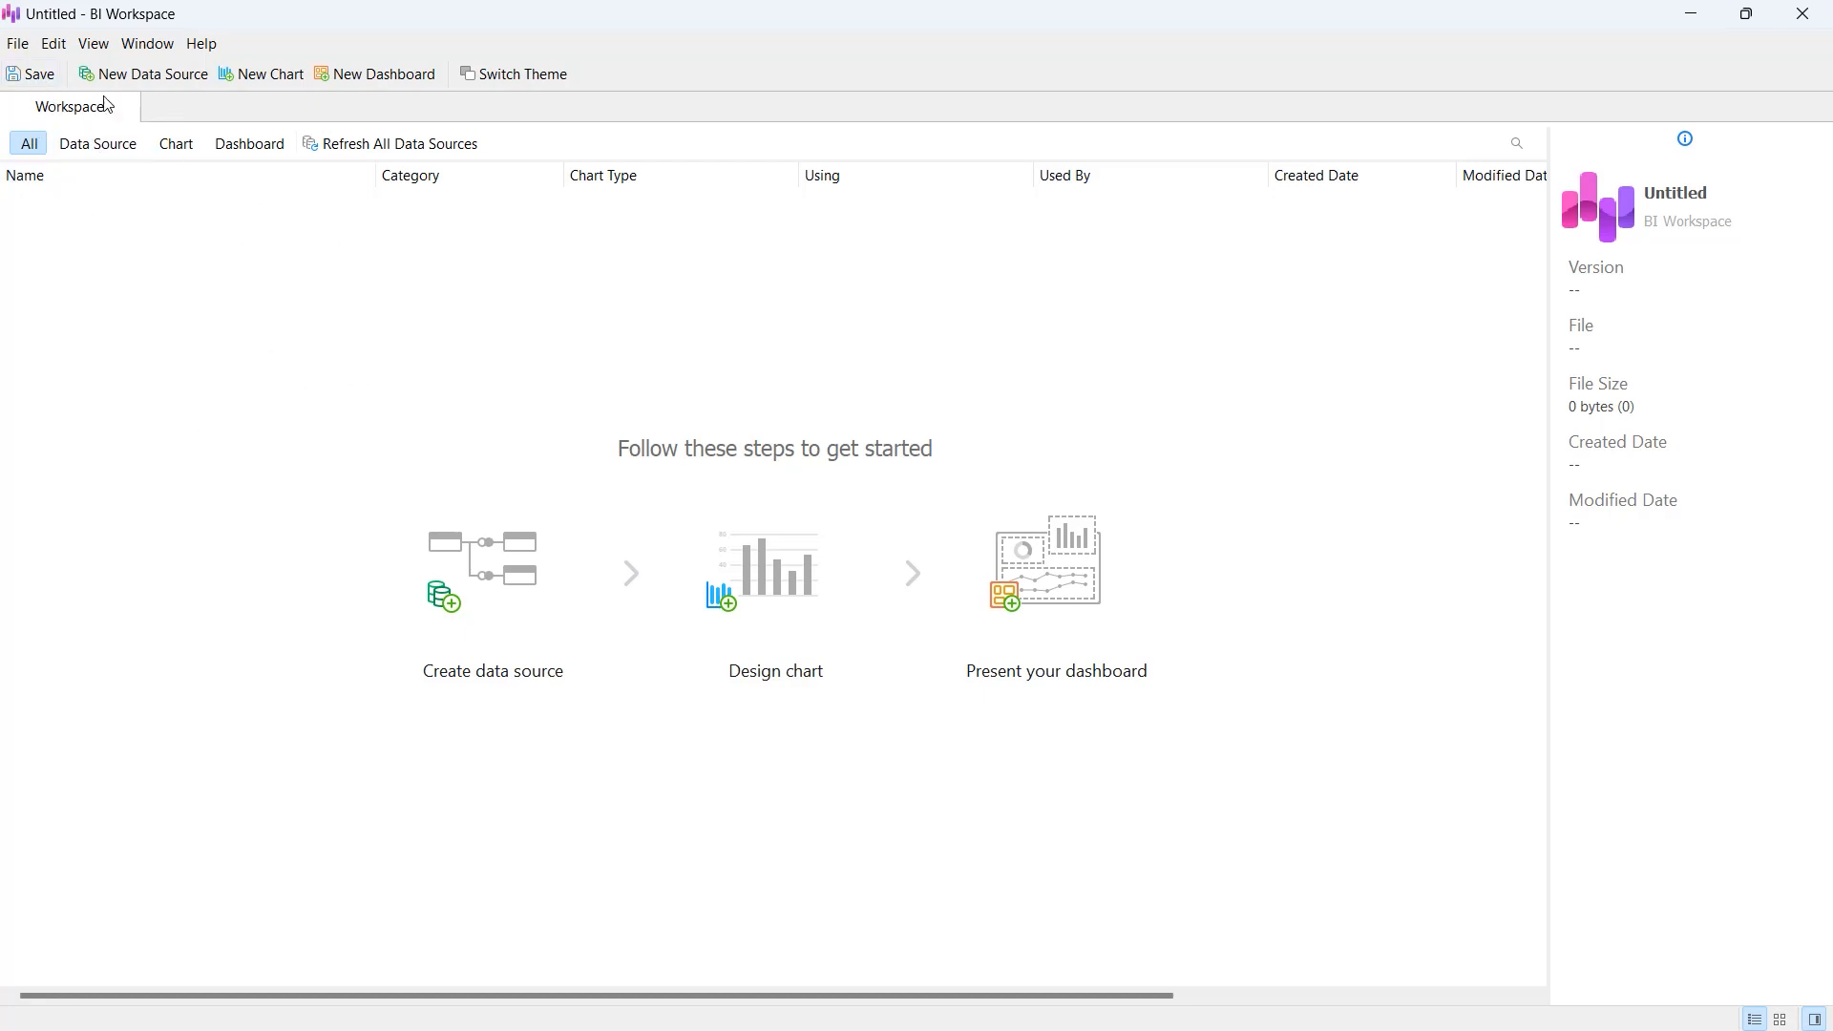
click(38, 74)
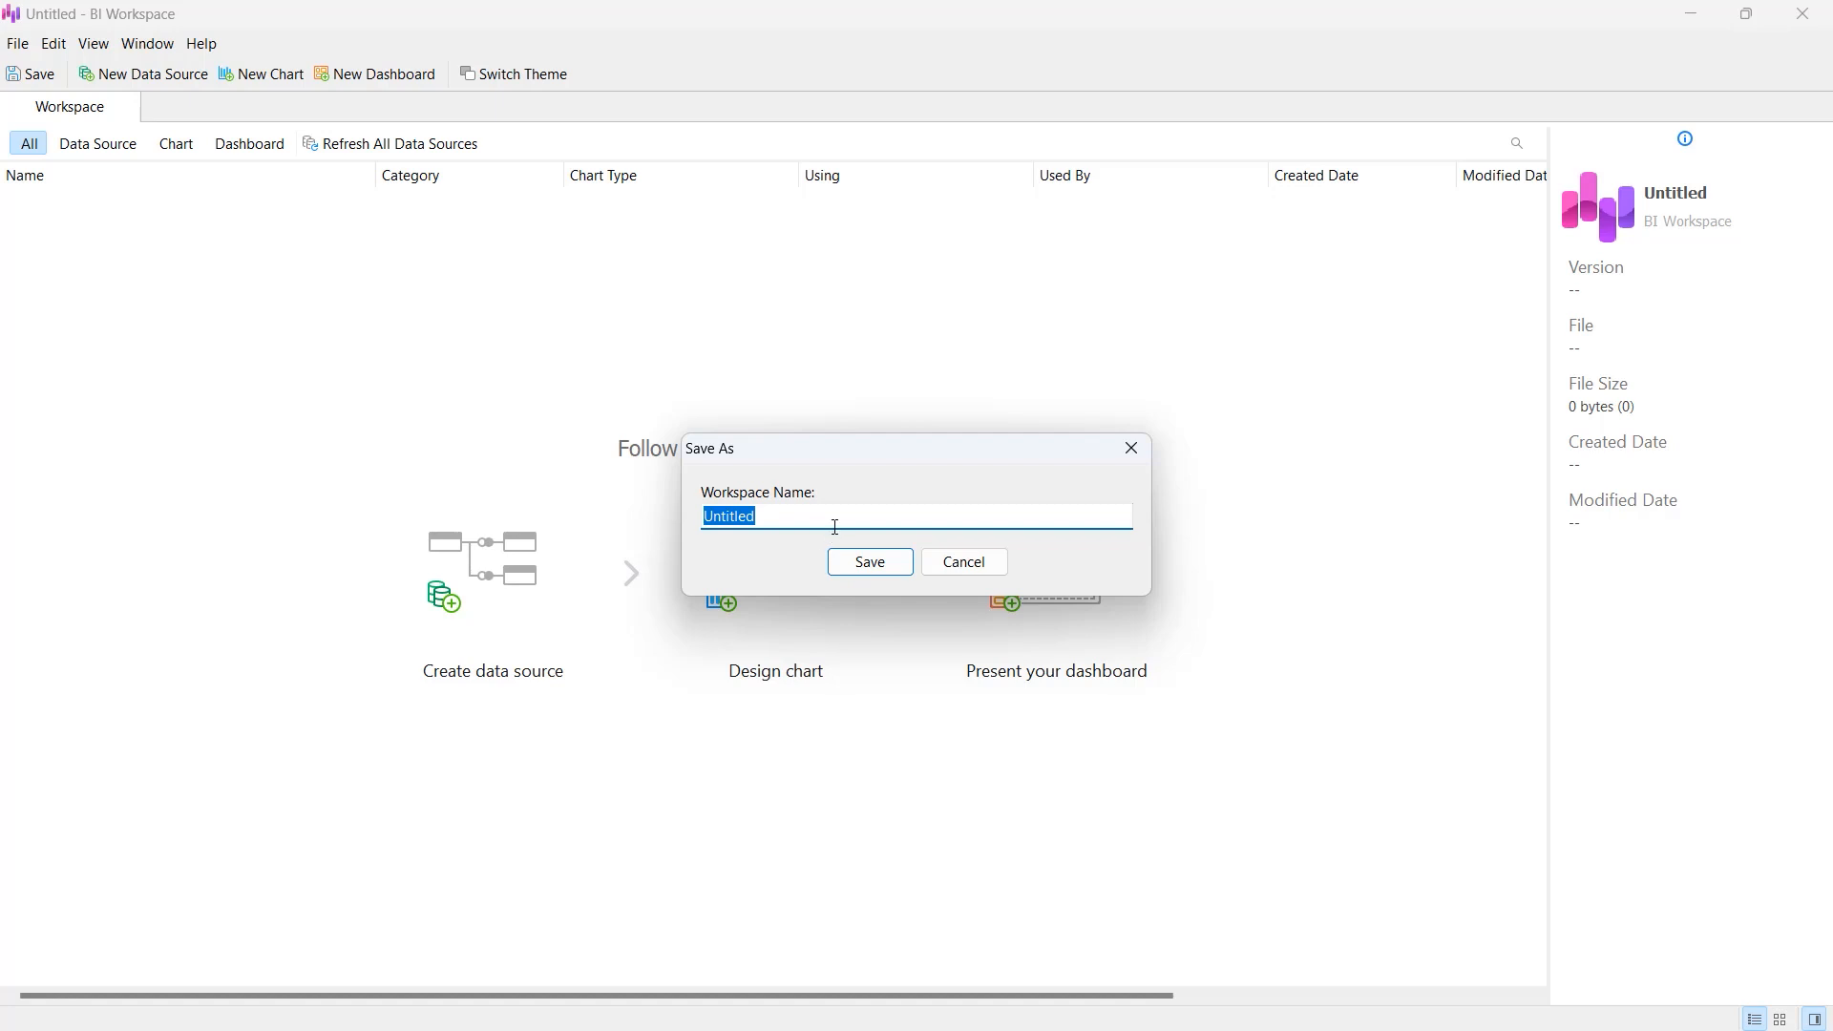
text(BIEjemplo)
key(Return)
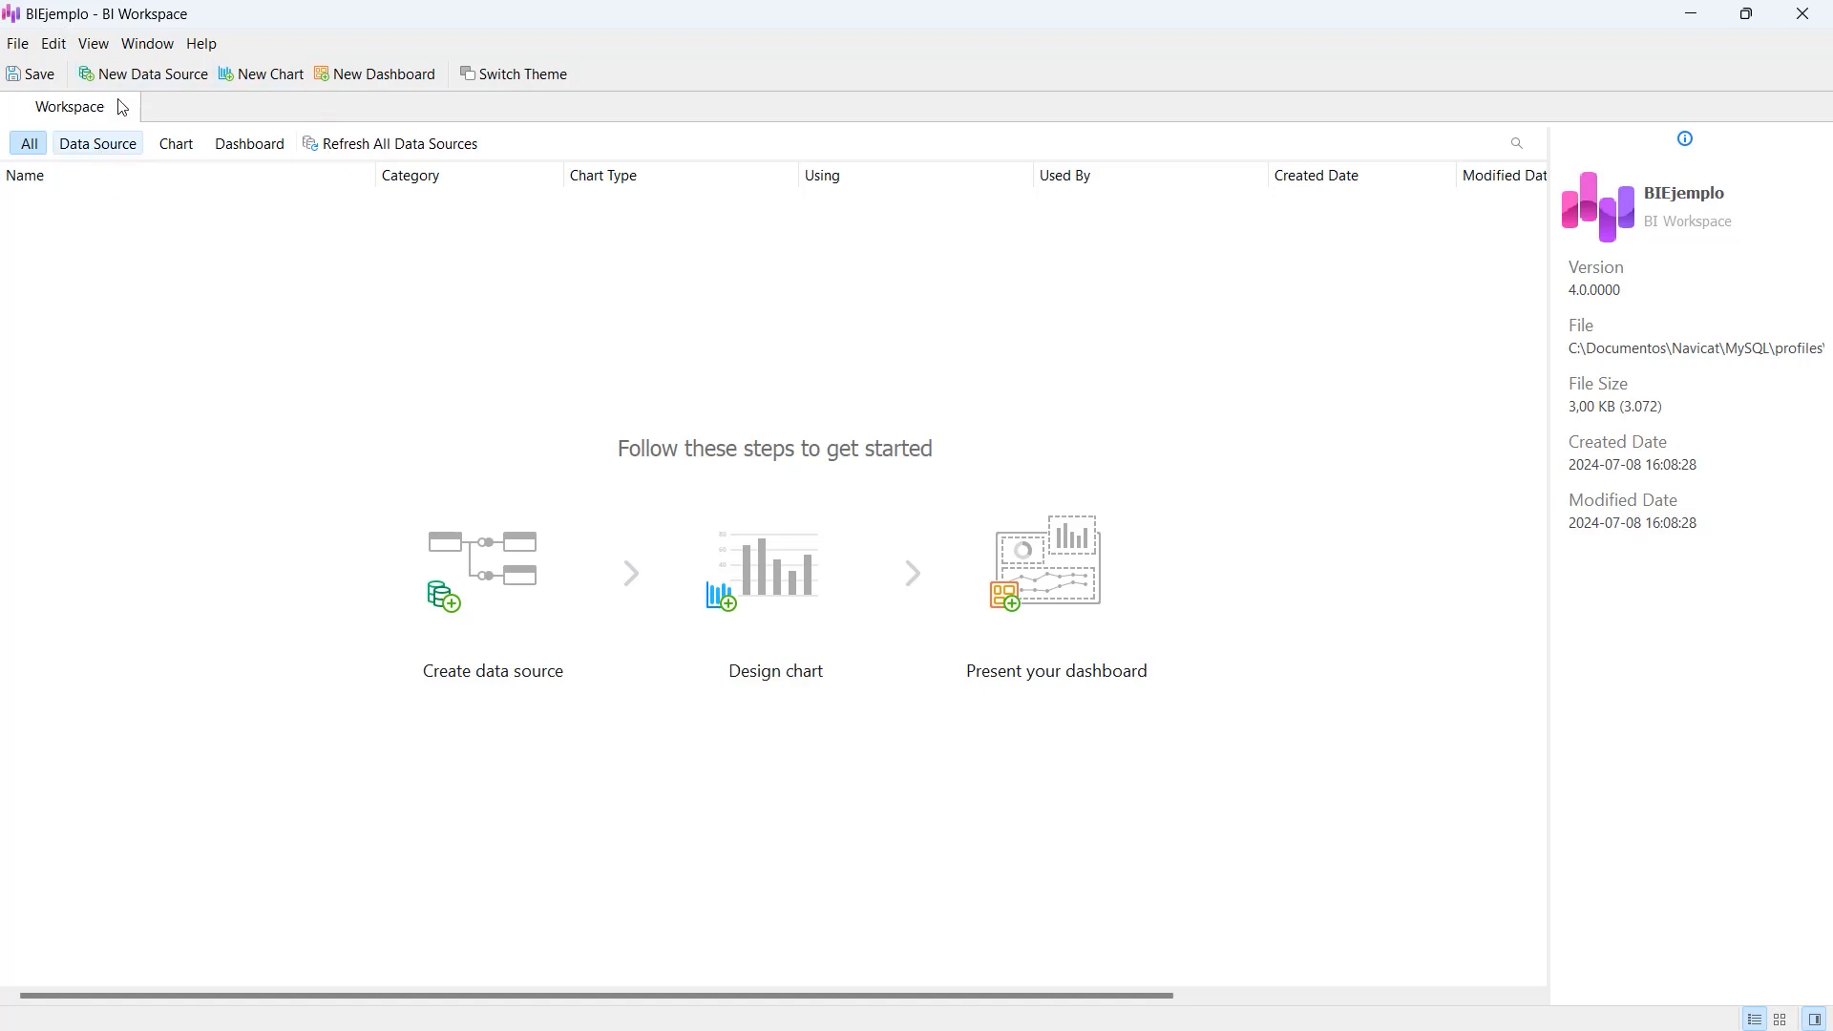
- Create a MySQL data source named Data Source 1 that uses the existing MySQL84 connection
click(143, 74)
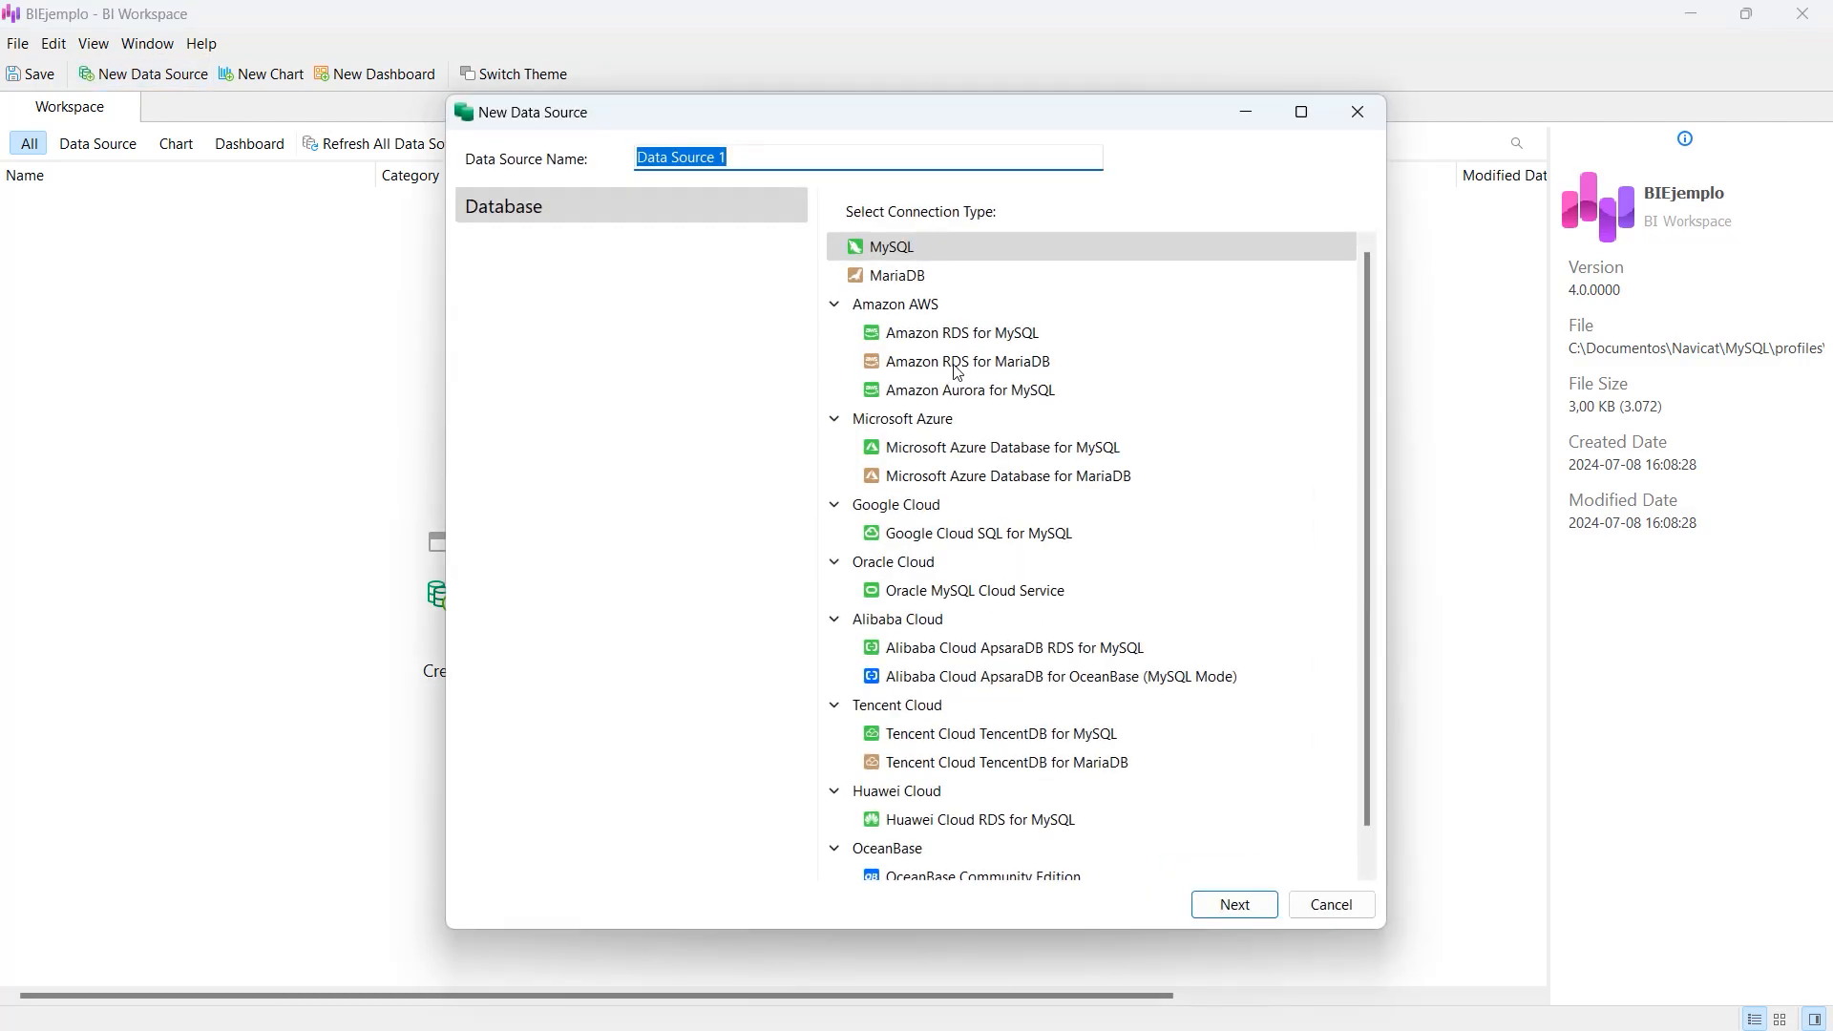
drag(798, 127, 749, 106)
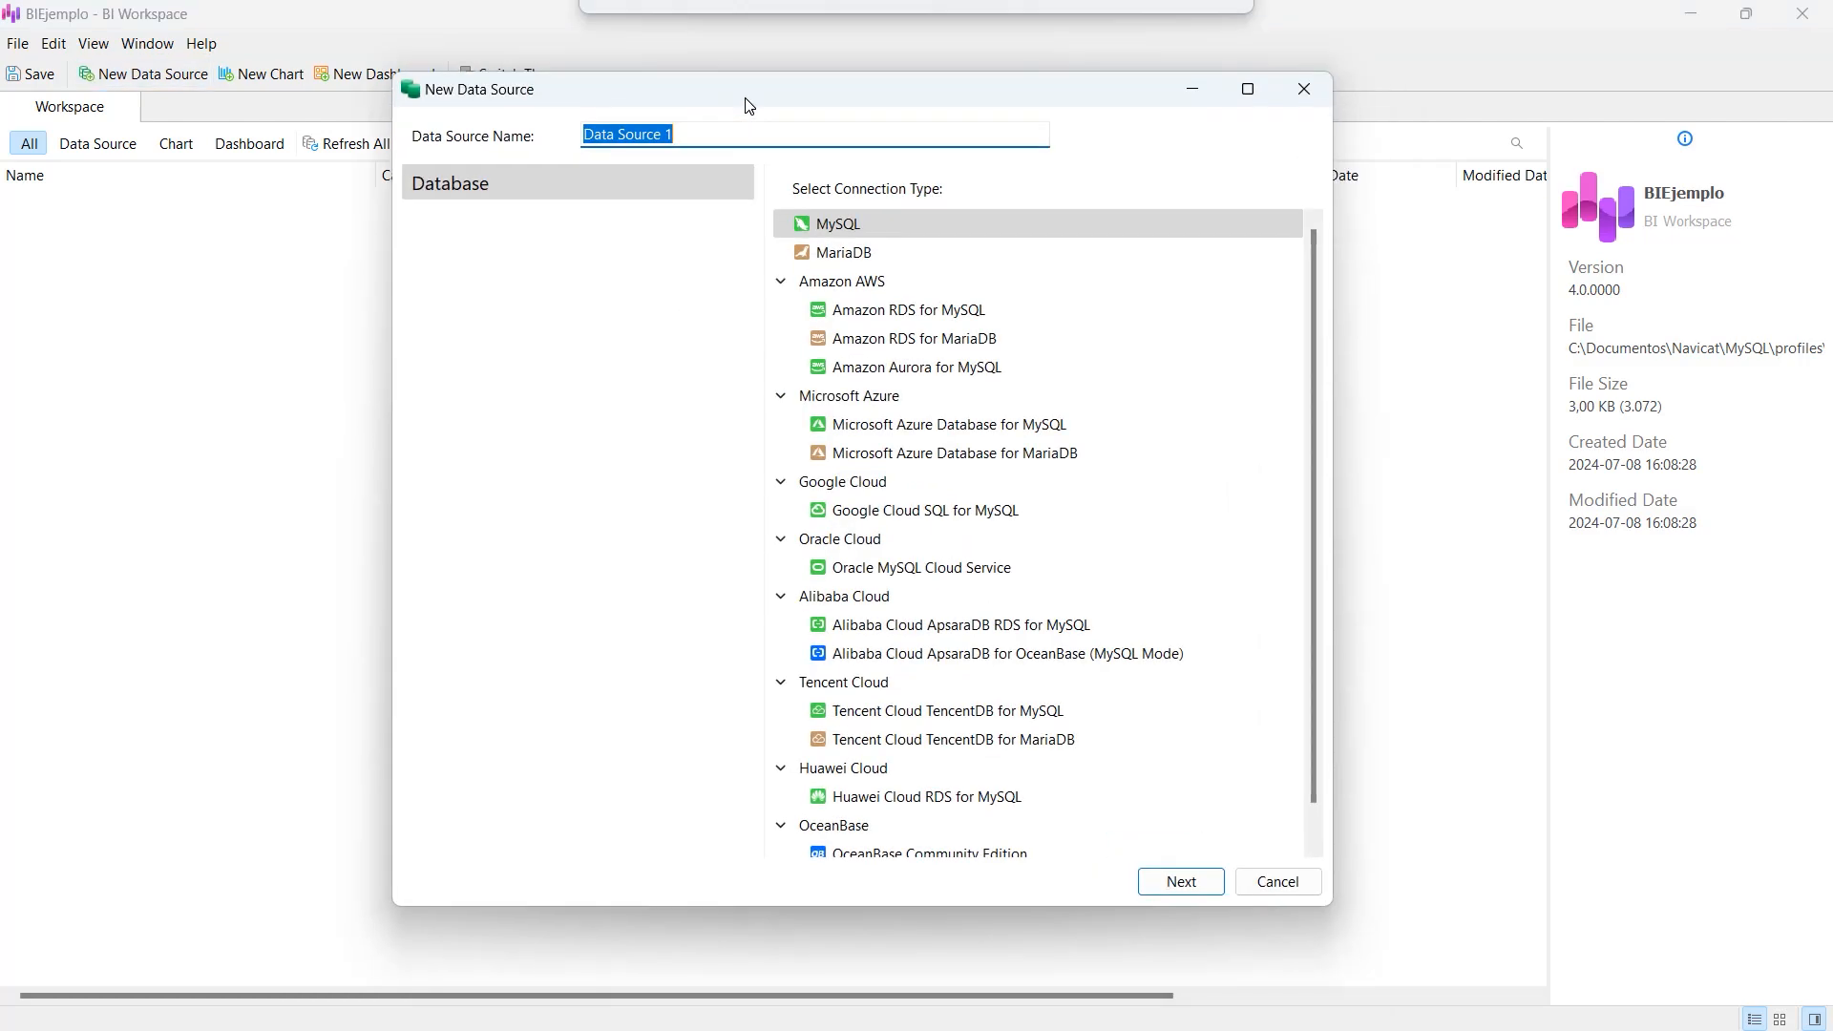
scroll(1141, 479, down, 1)
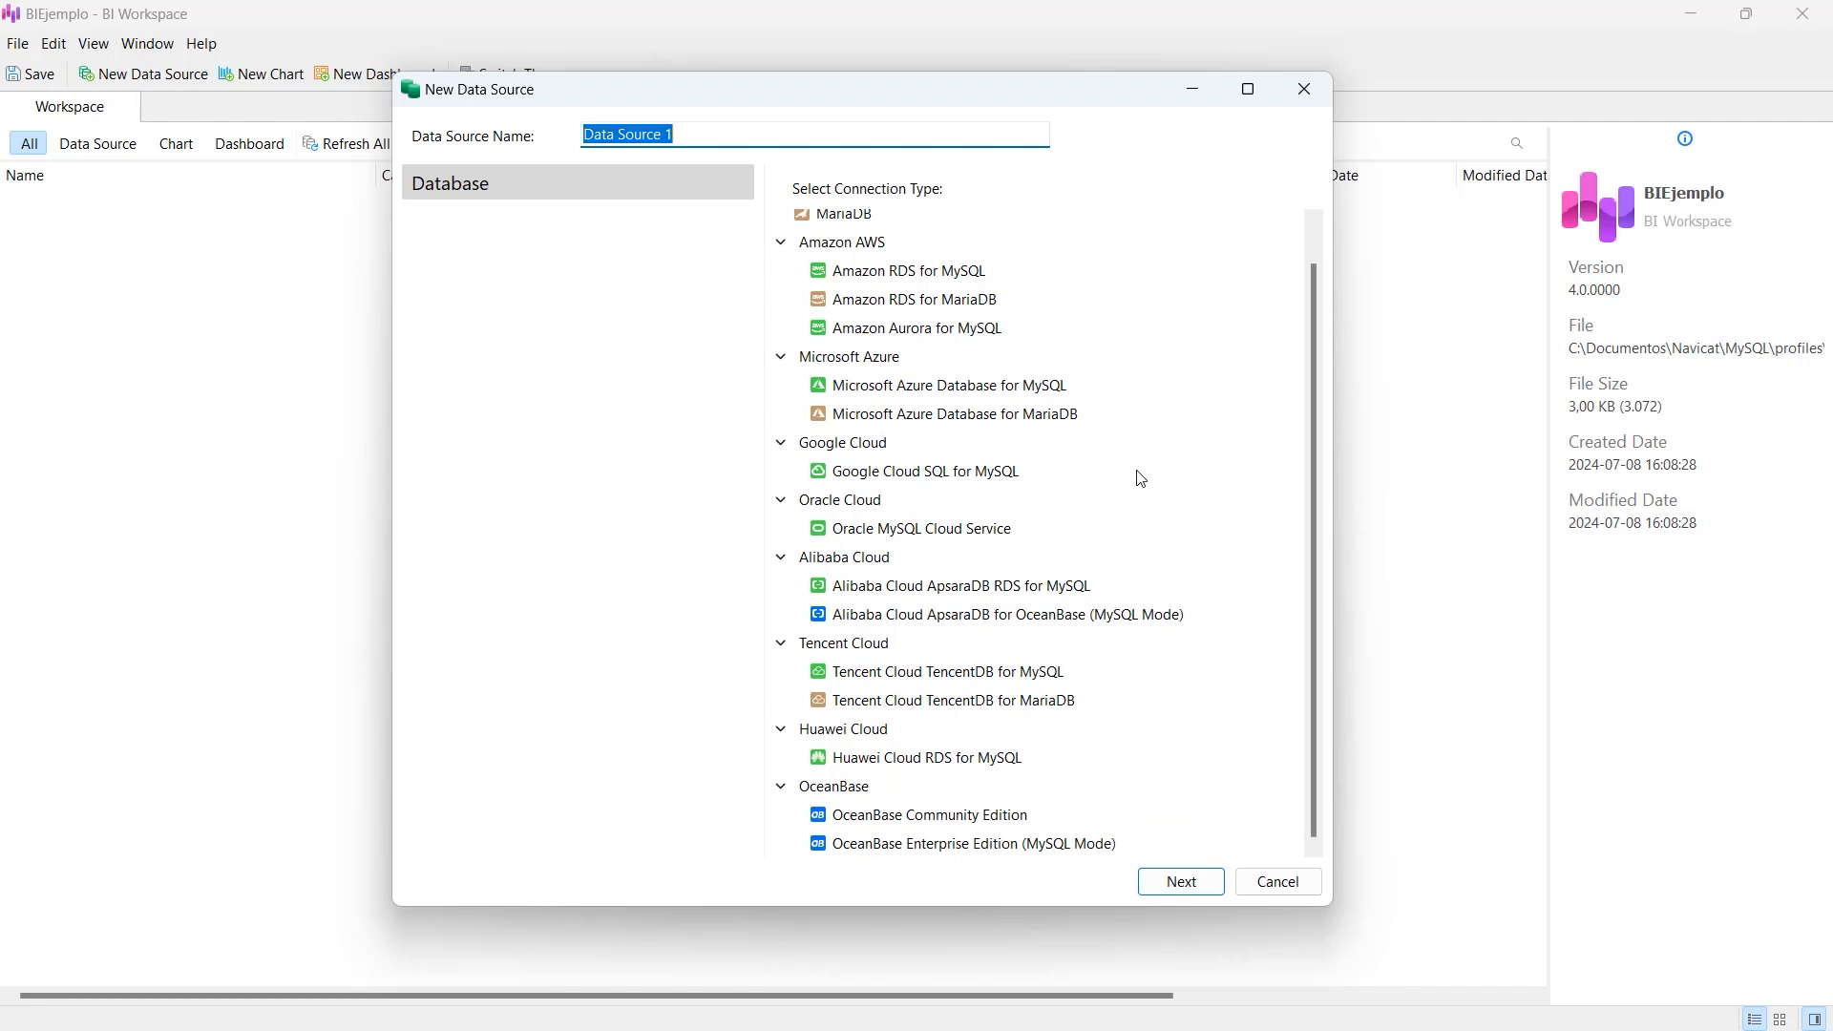
scroll(1141, 478, up, 1)
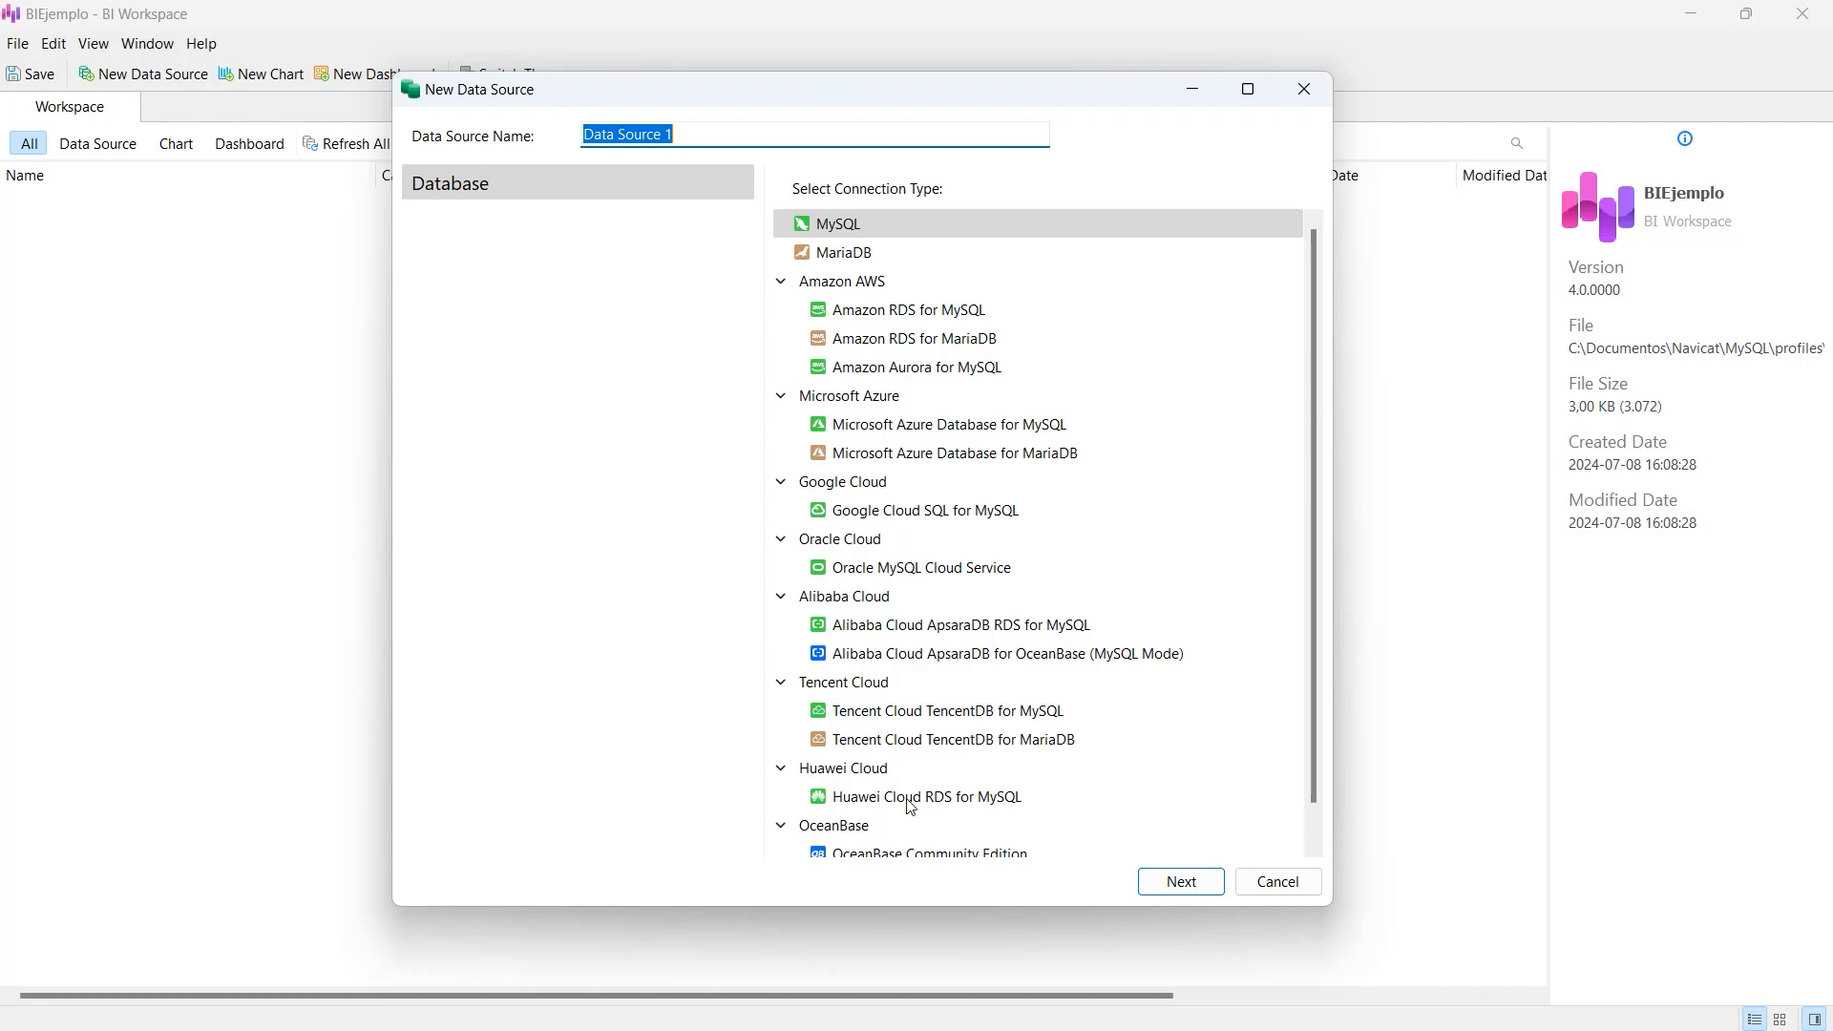
scroll(931, 594, down, 1)
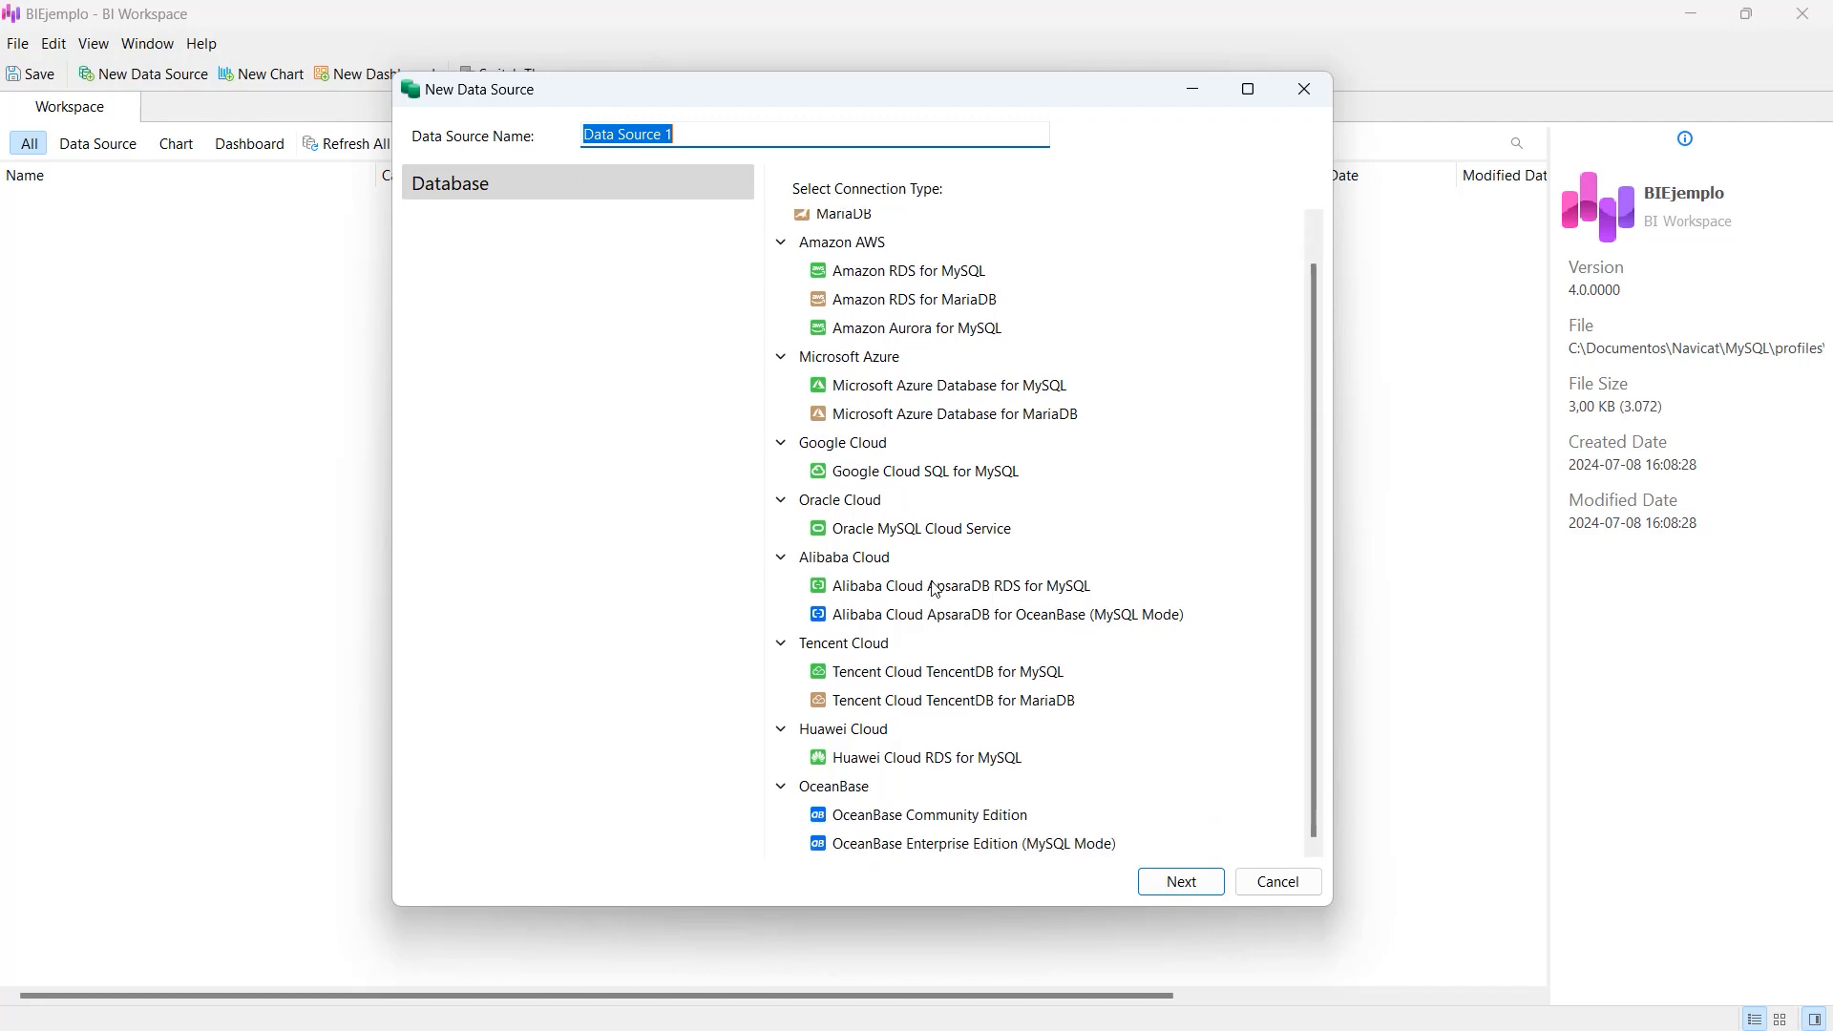
scroll(934, 589, up, 1)
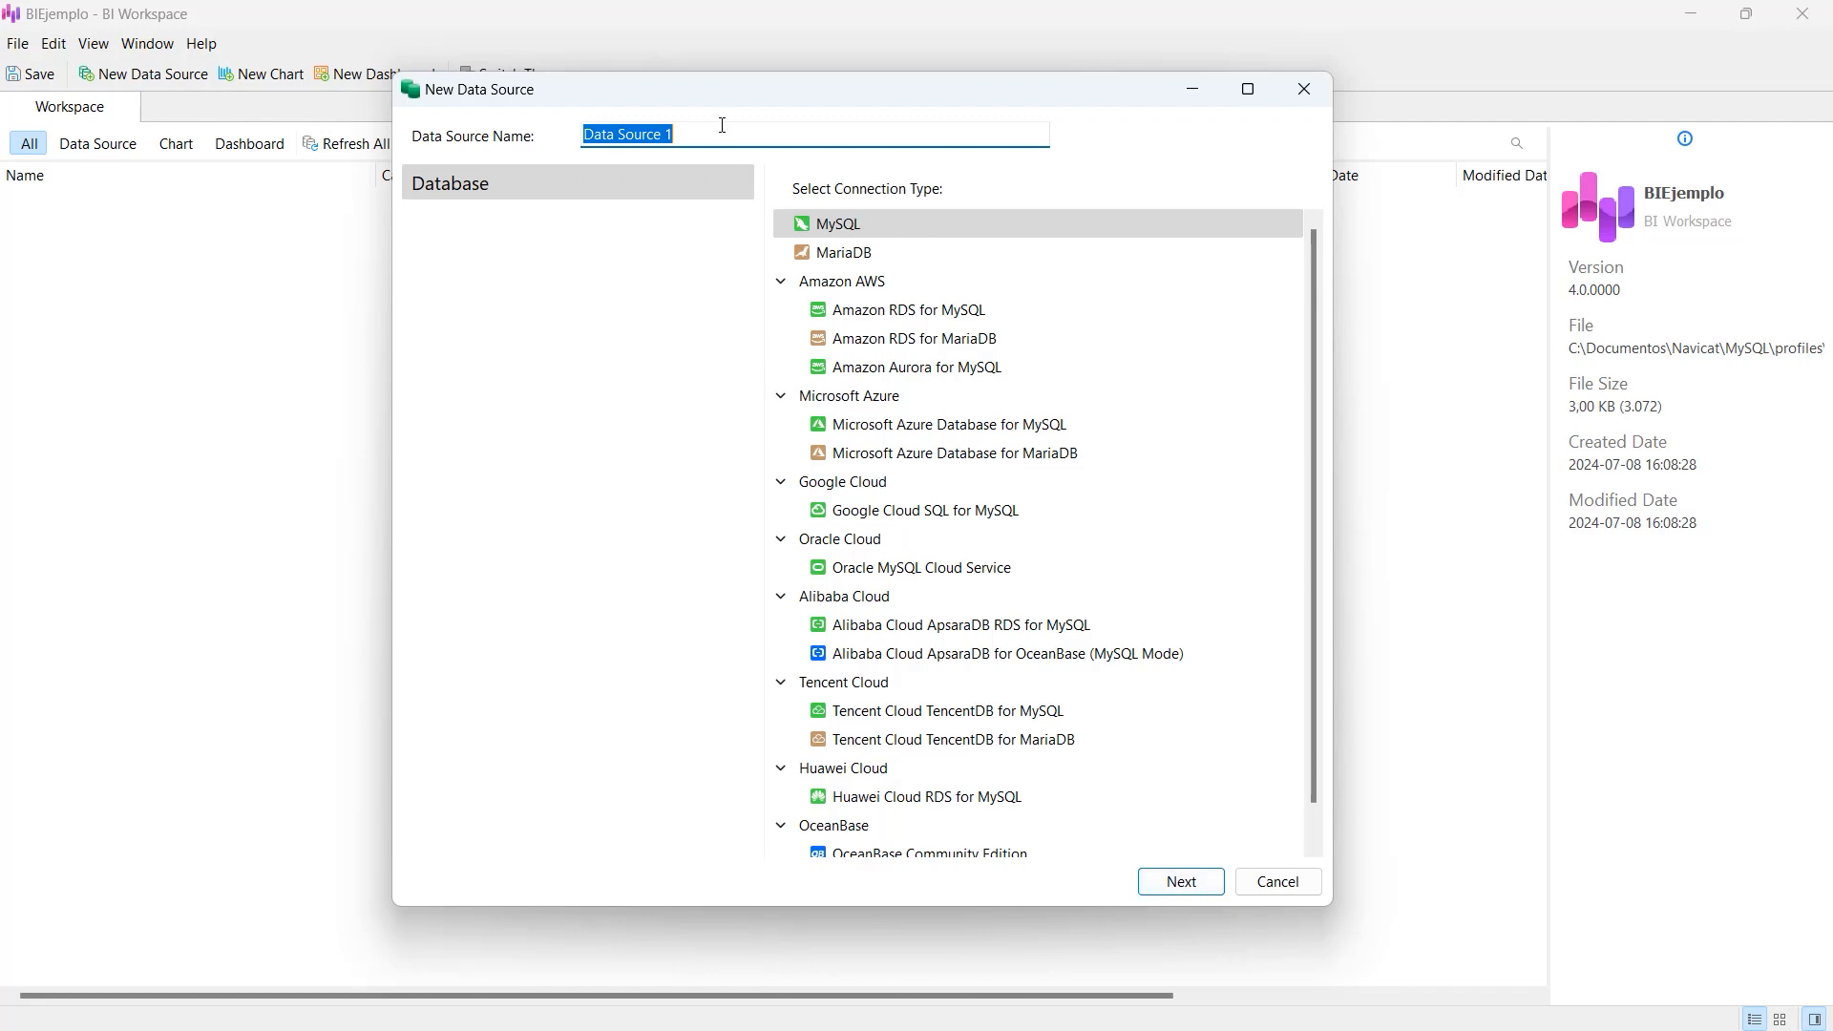
drag(695, 135, 550, 135)
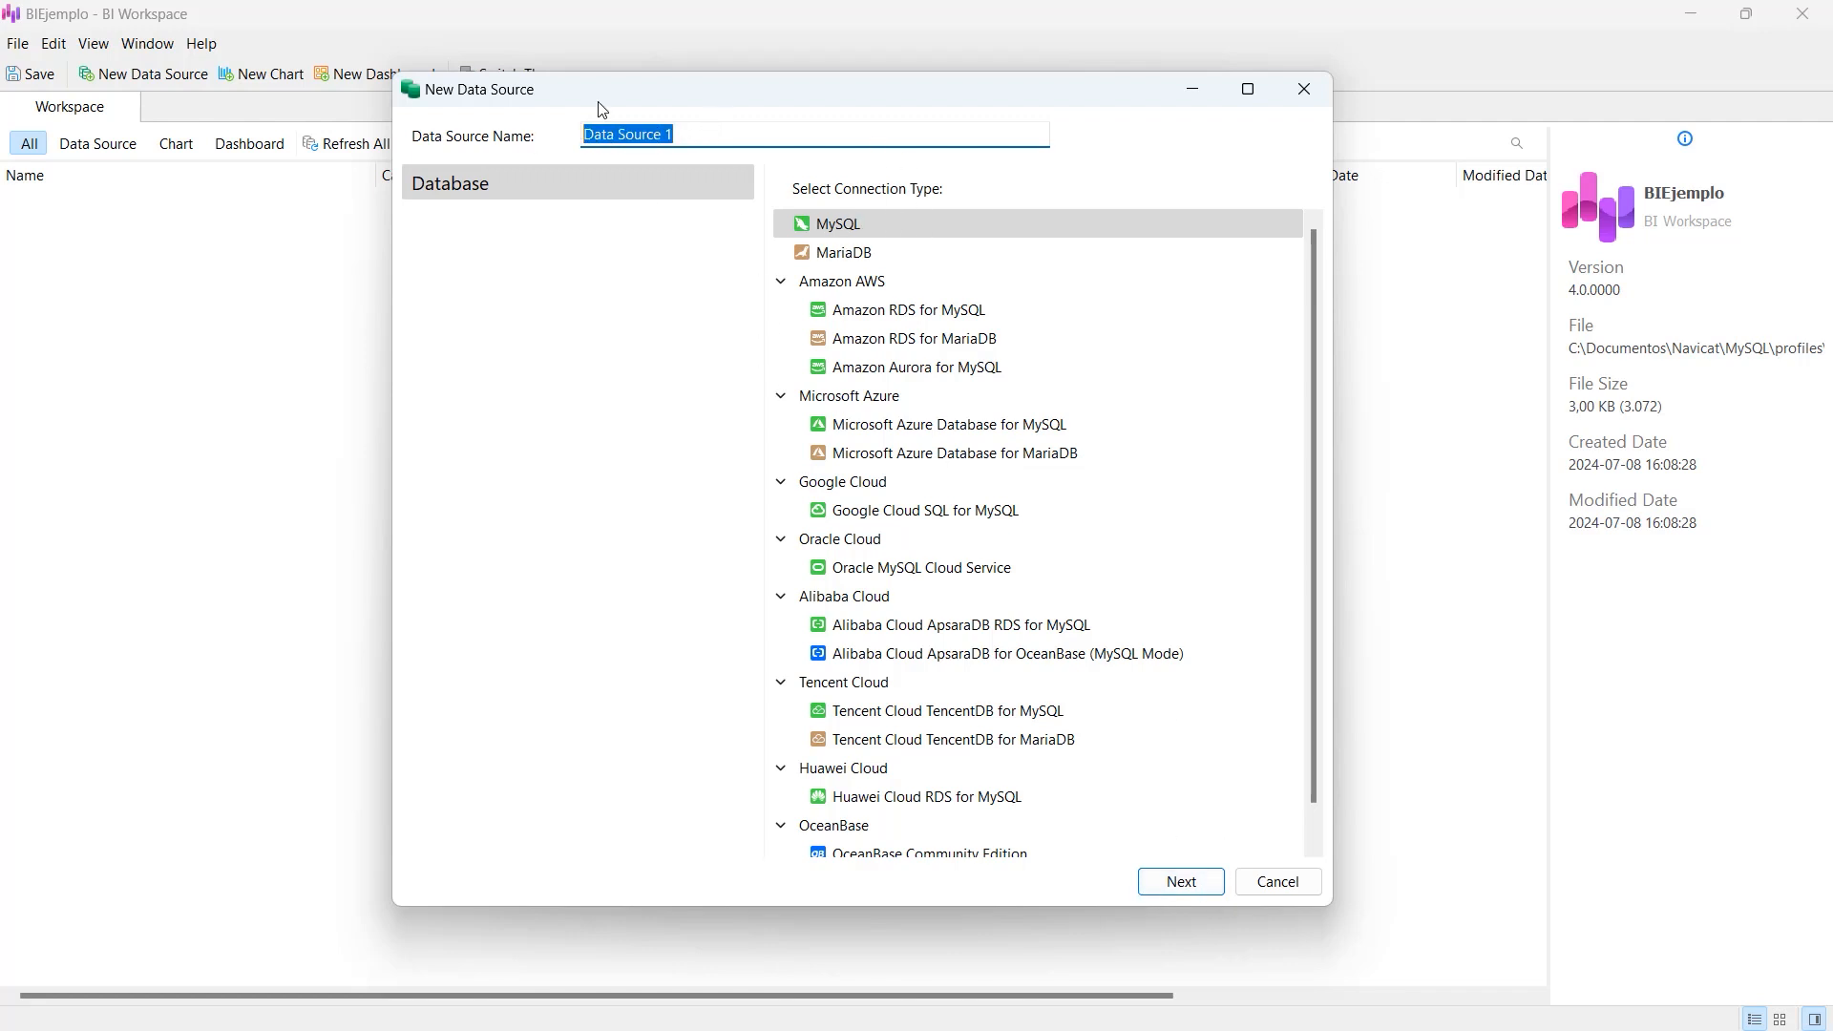
click(1205, 886)
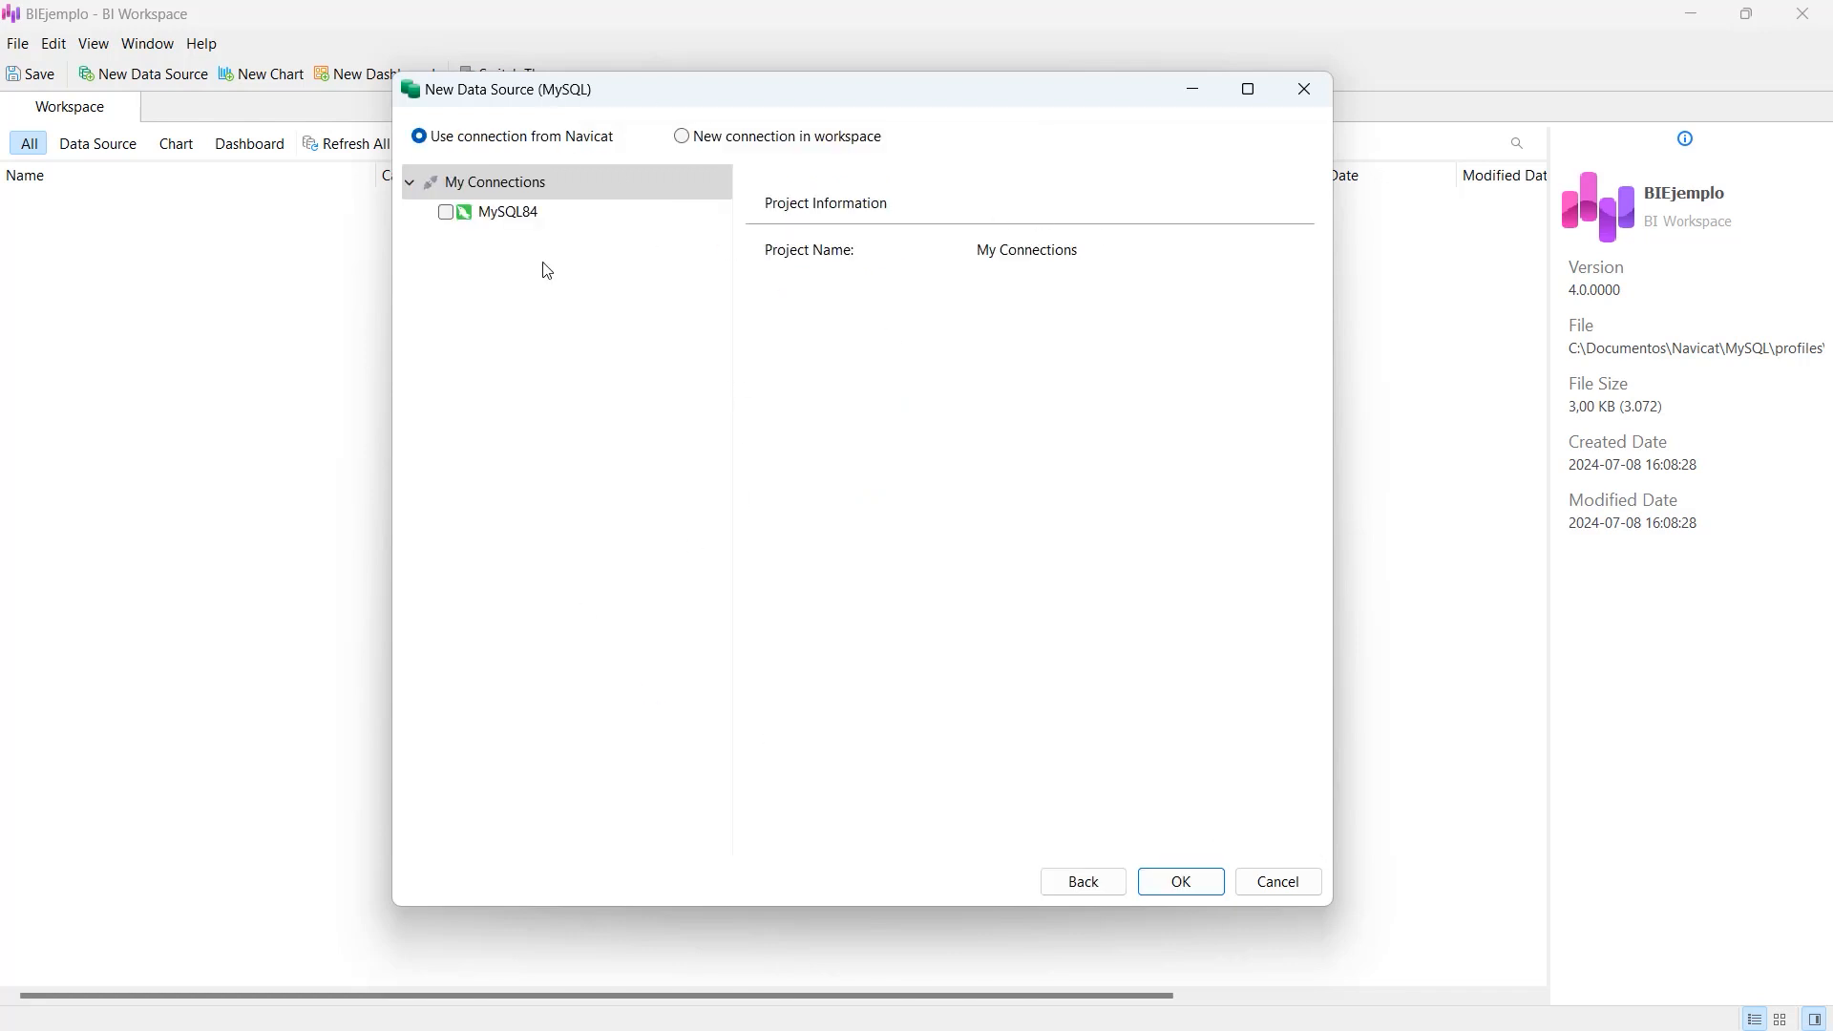
click(446, 213)
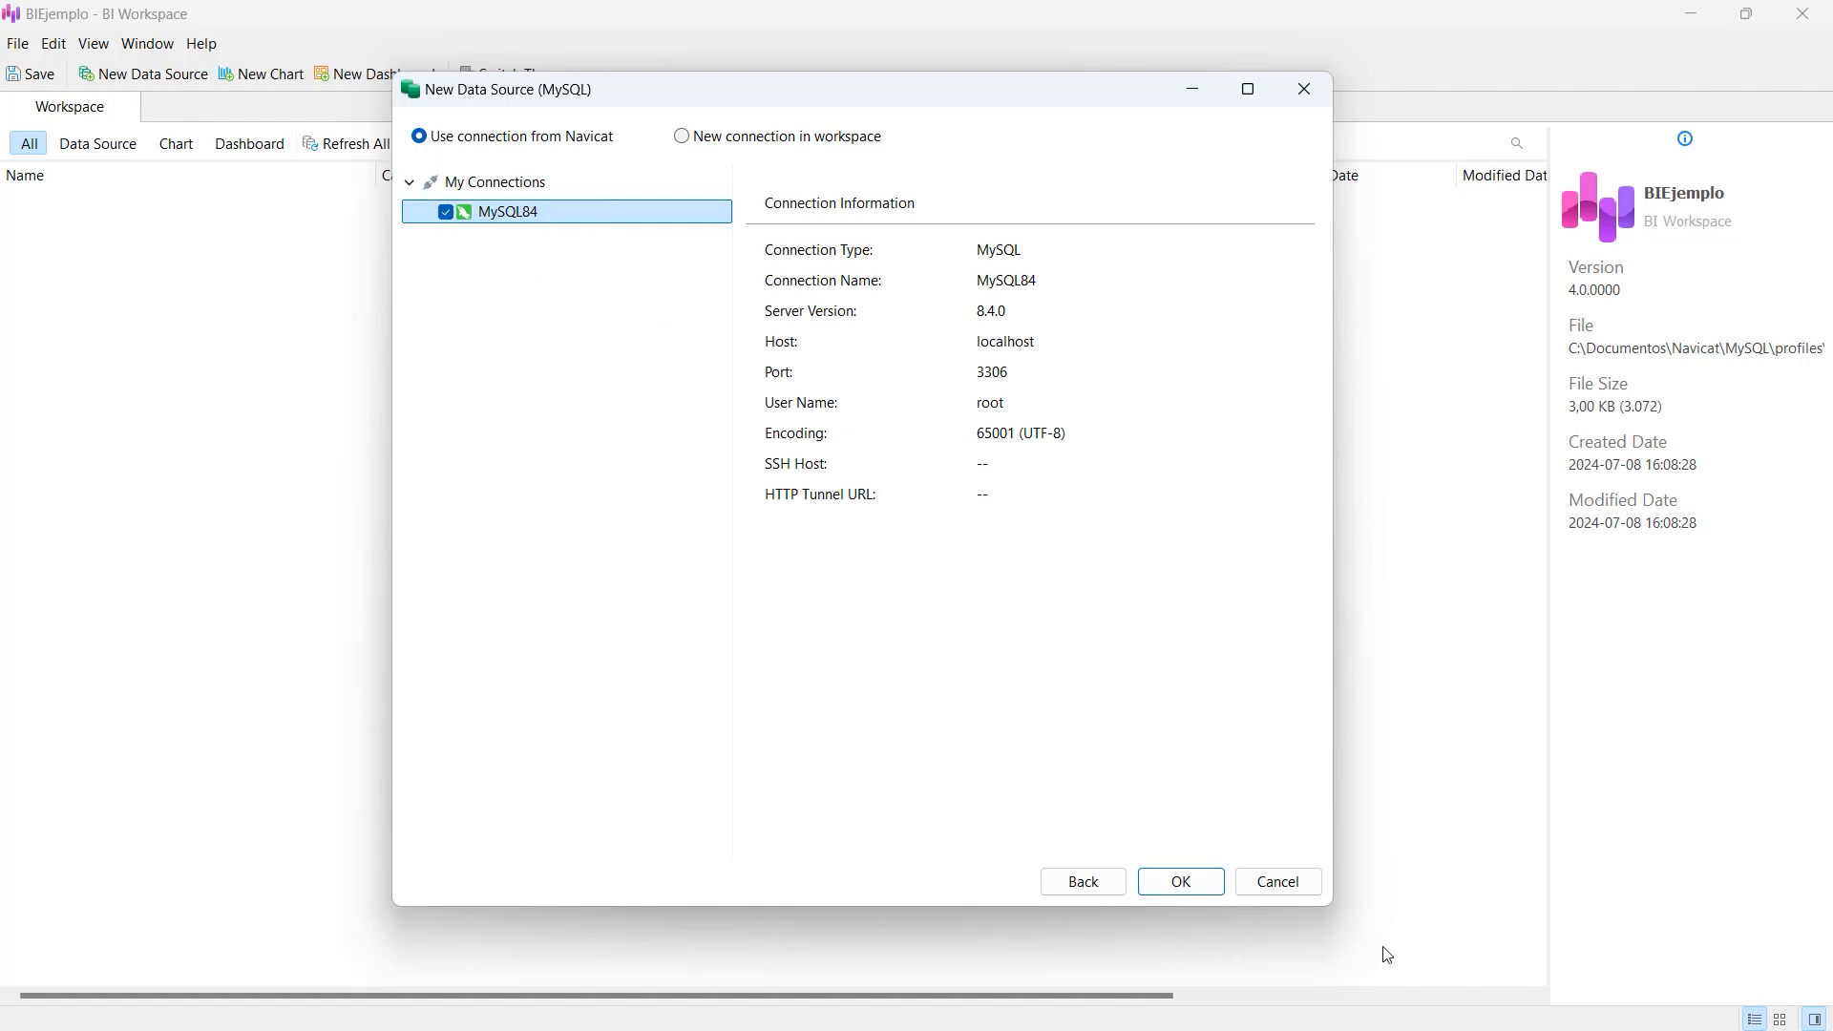
click(1174, 880)
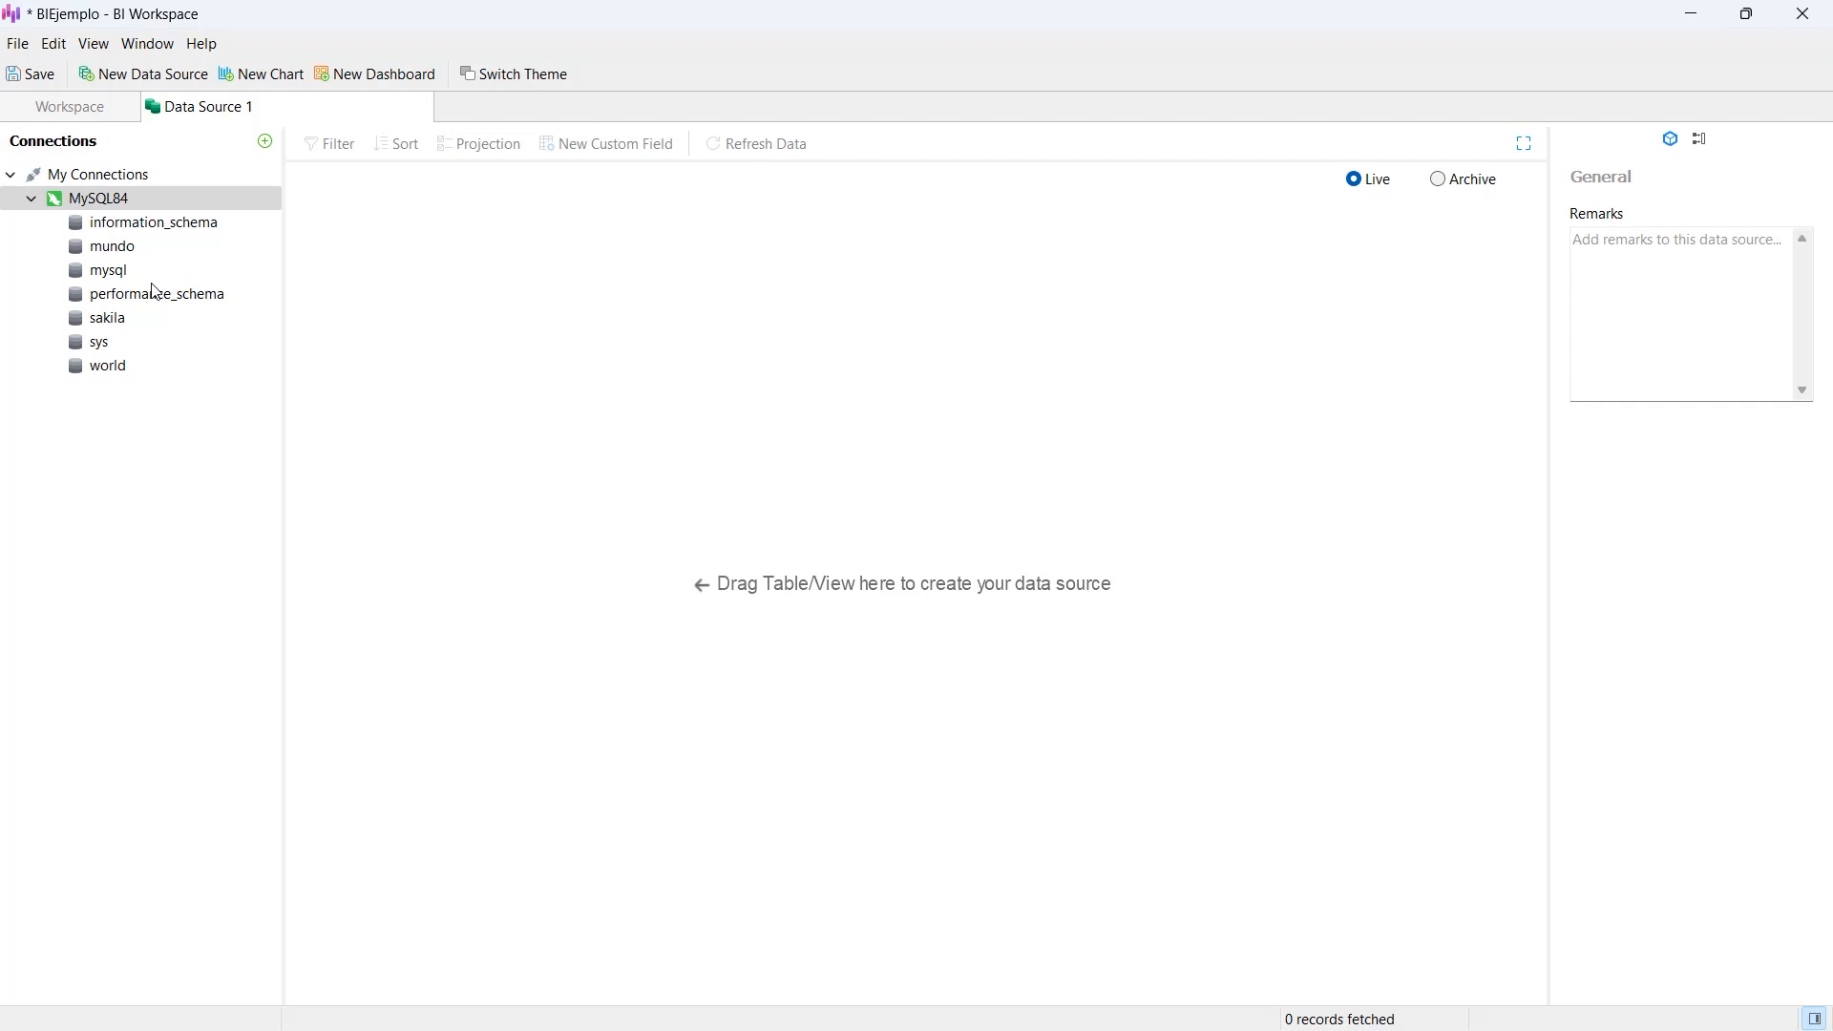
- Add the city, country and countrylanguage tables from the world database to the data source
click(99, 346)
click(99, 319)
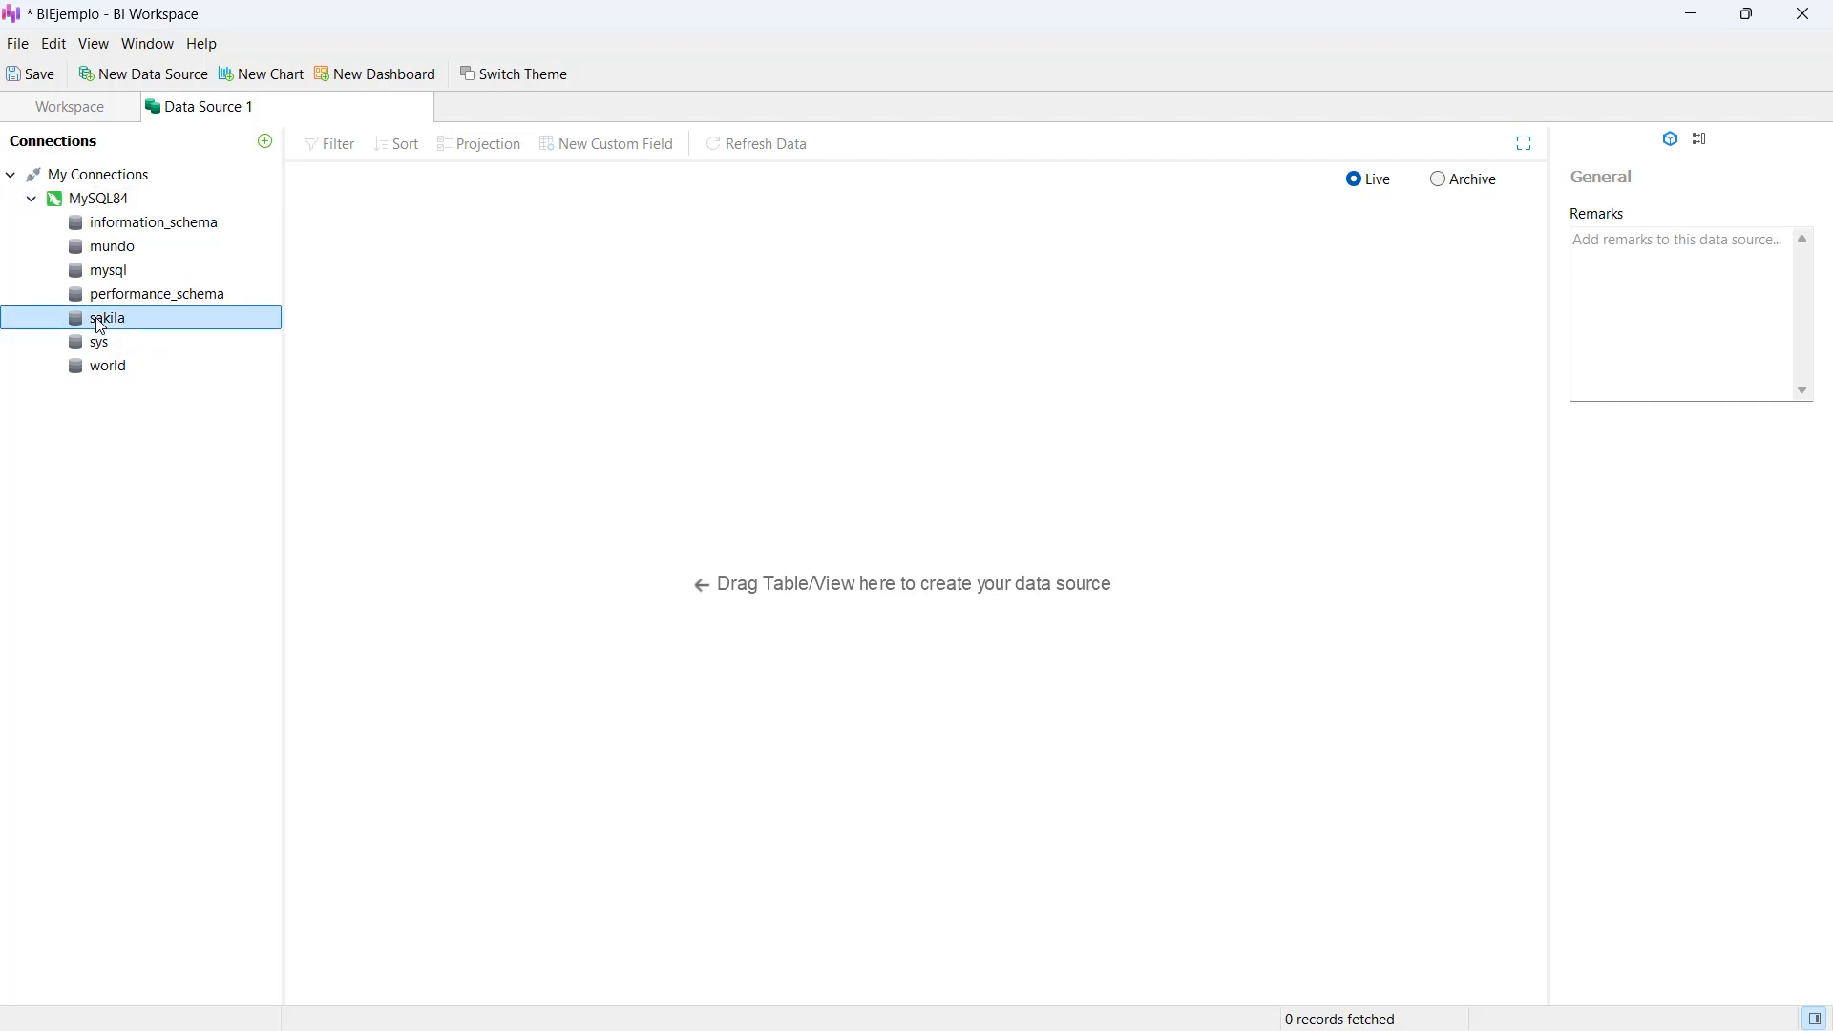
click(117, 373)
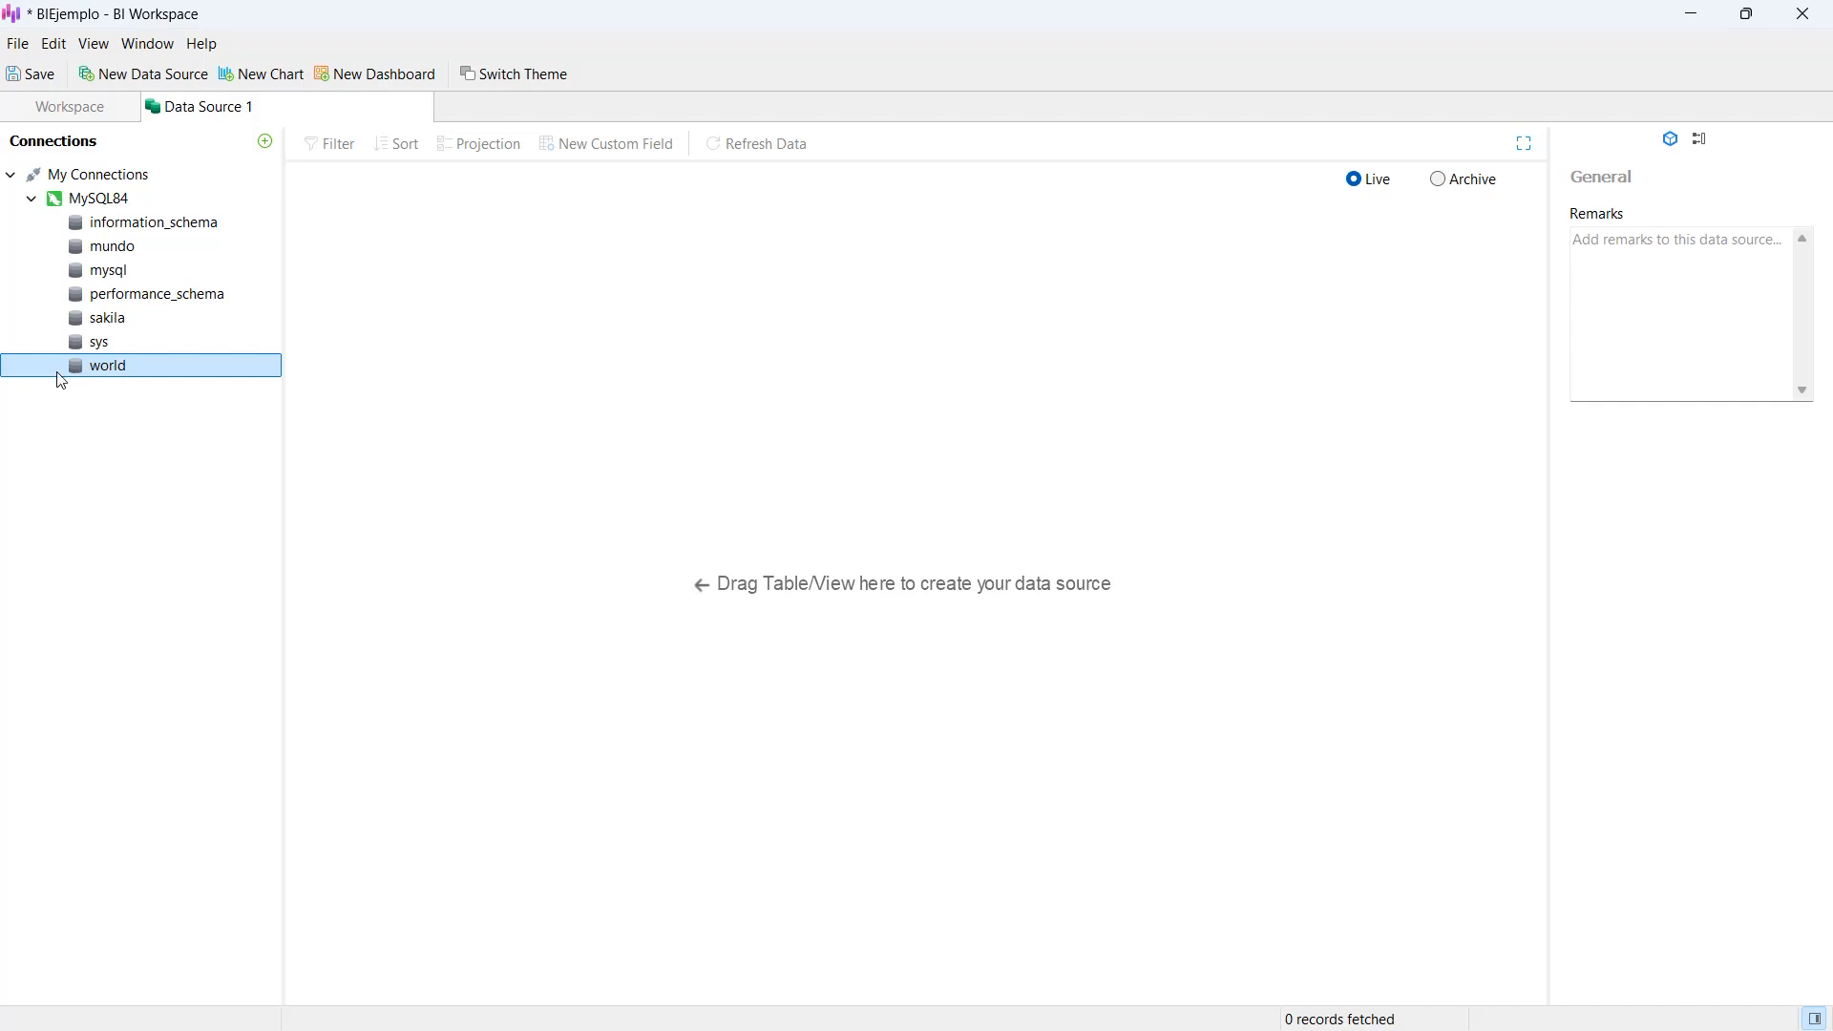
double_click(127, 374)
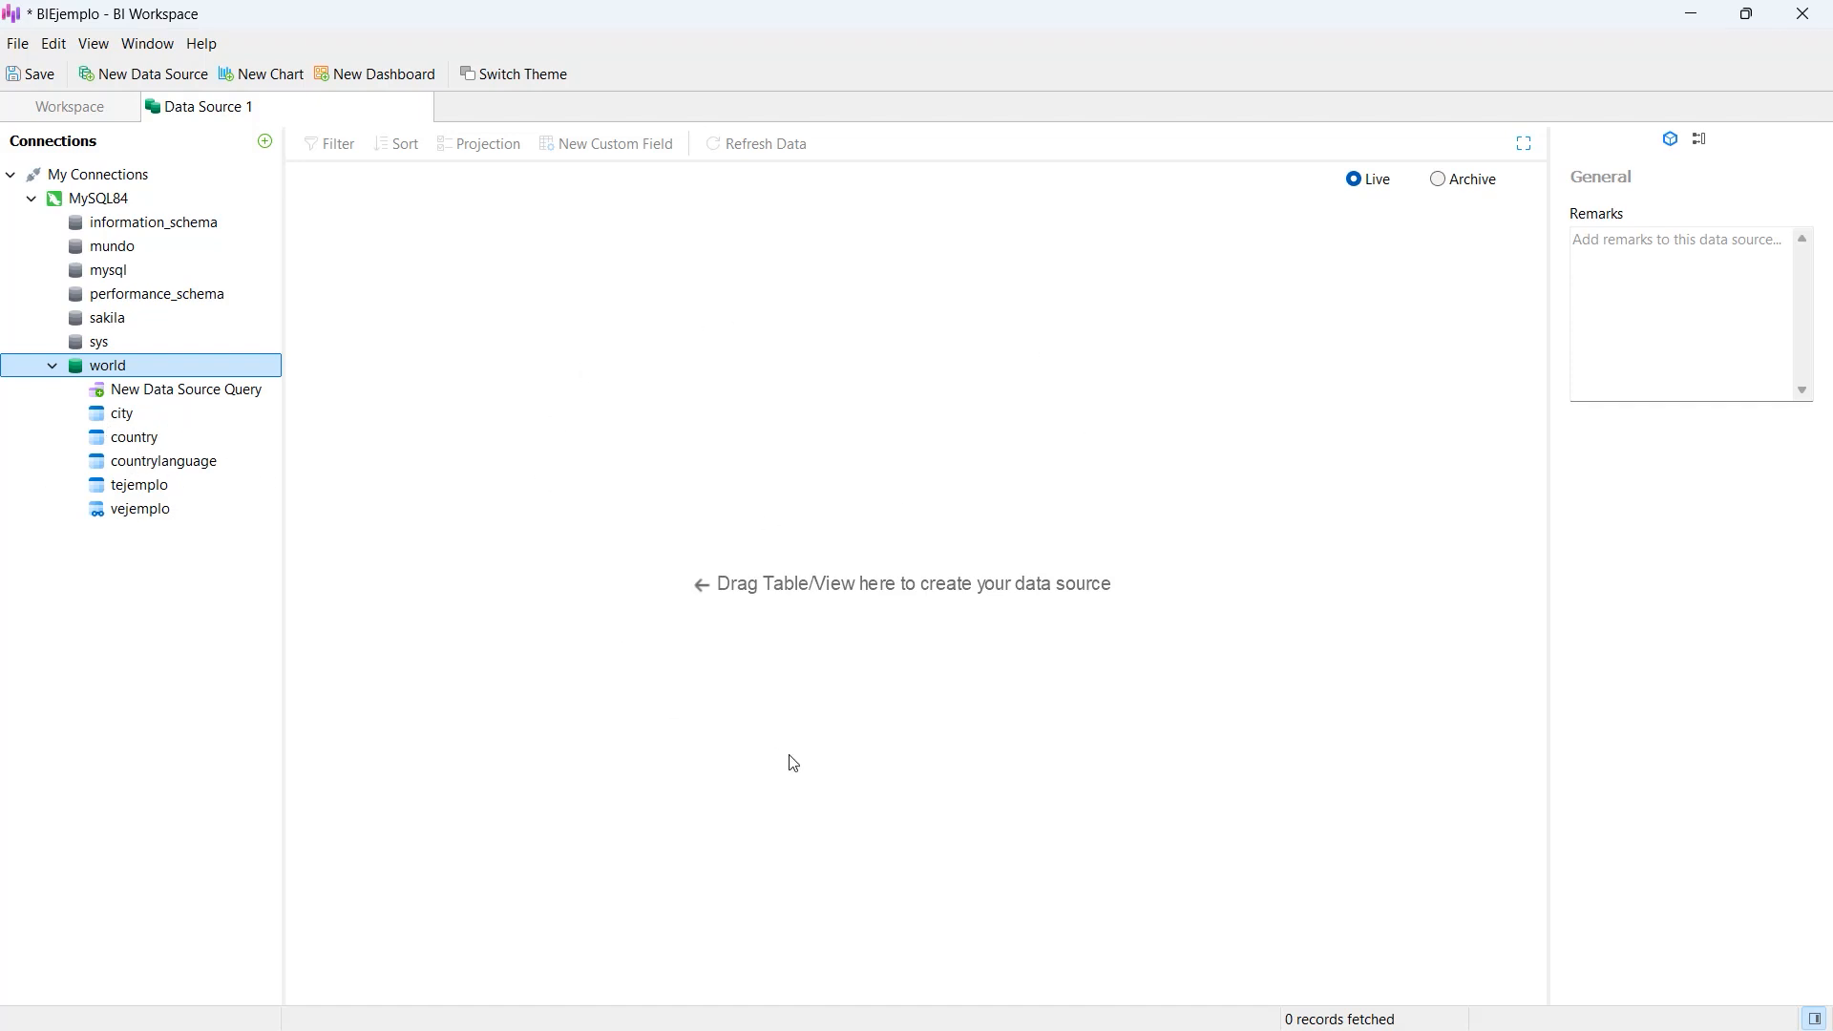
double_click(105, 420)
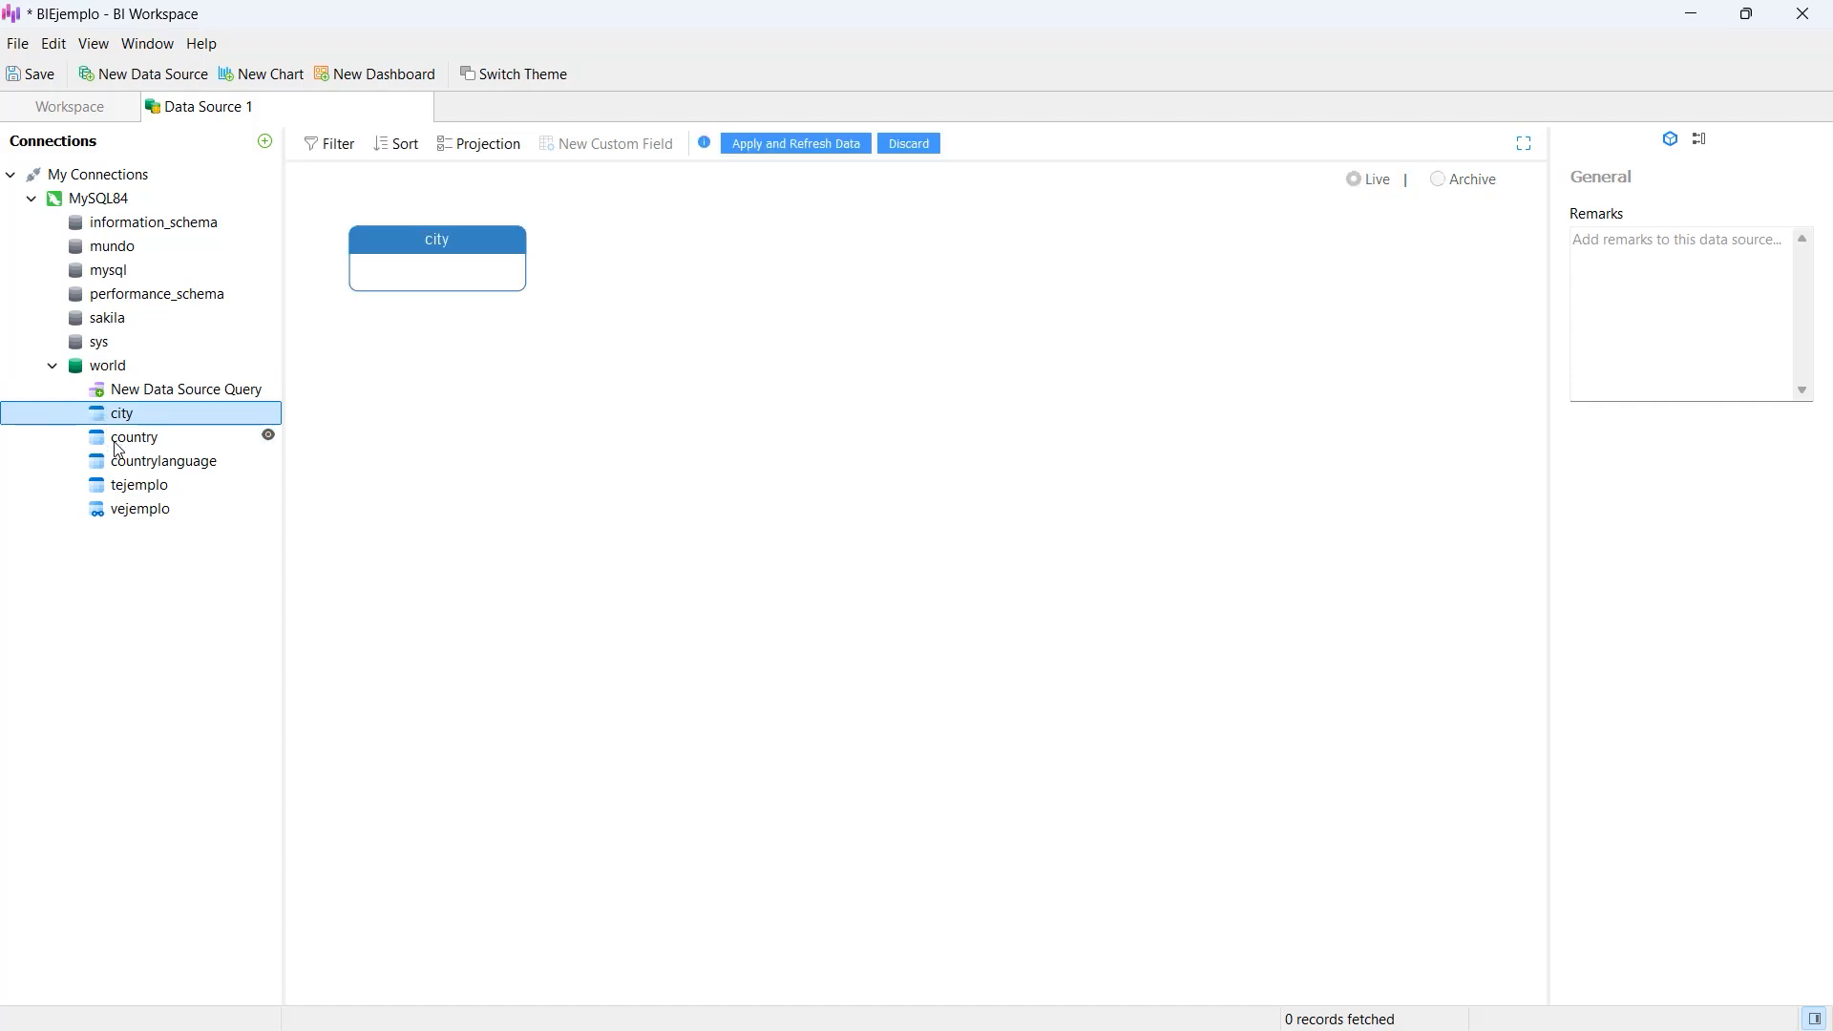
double_click(119, 444)
double_click(120, 462)
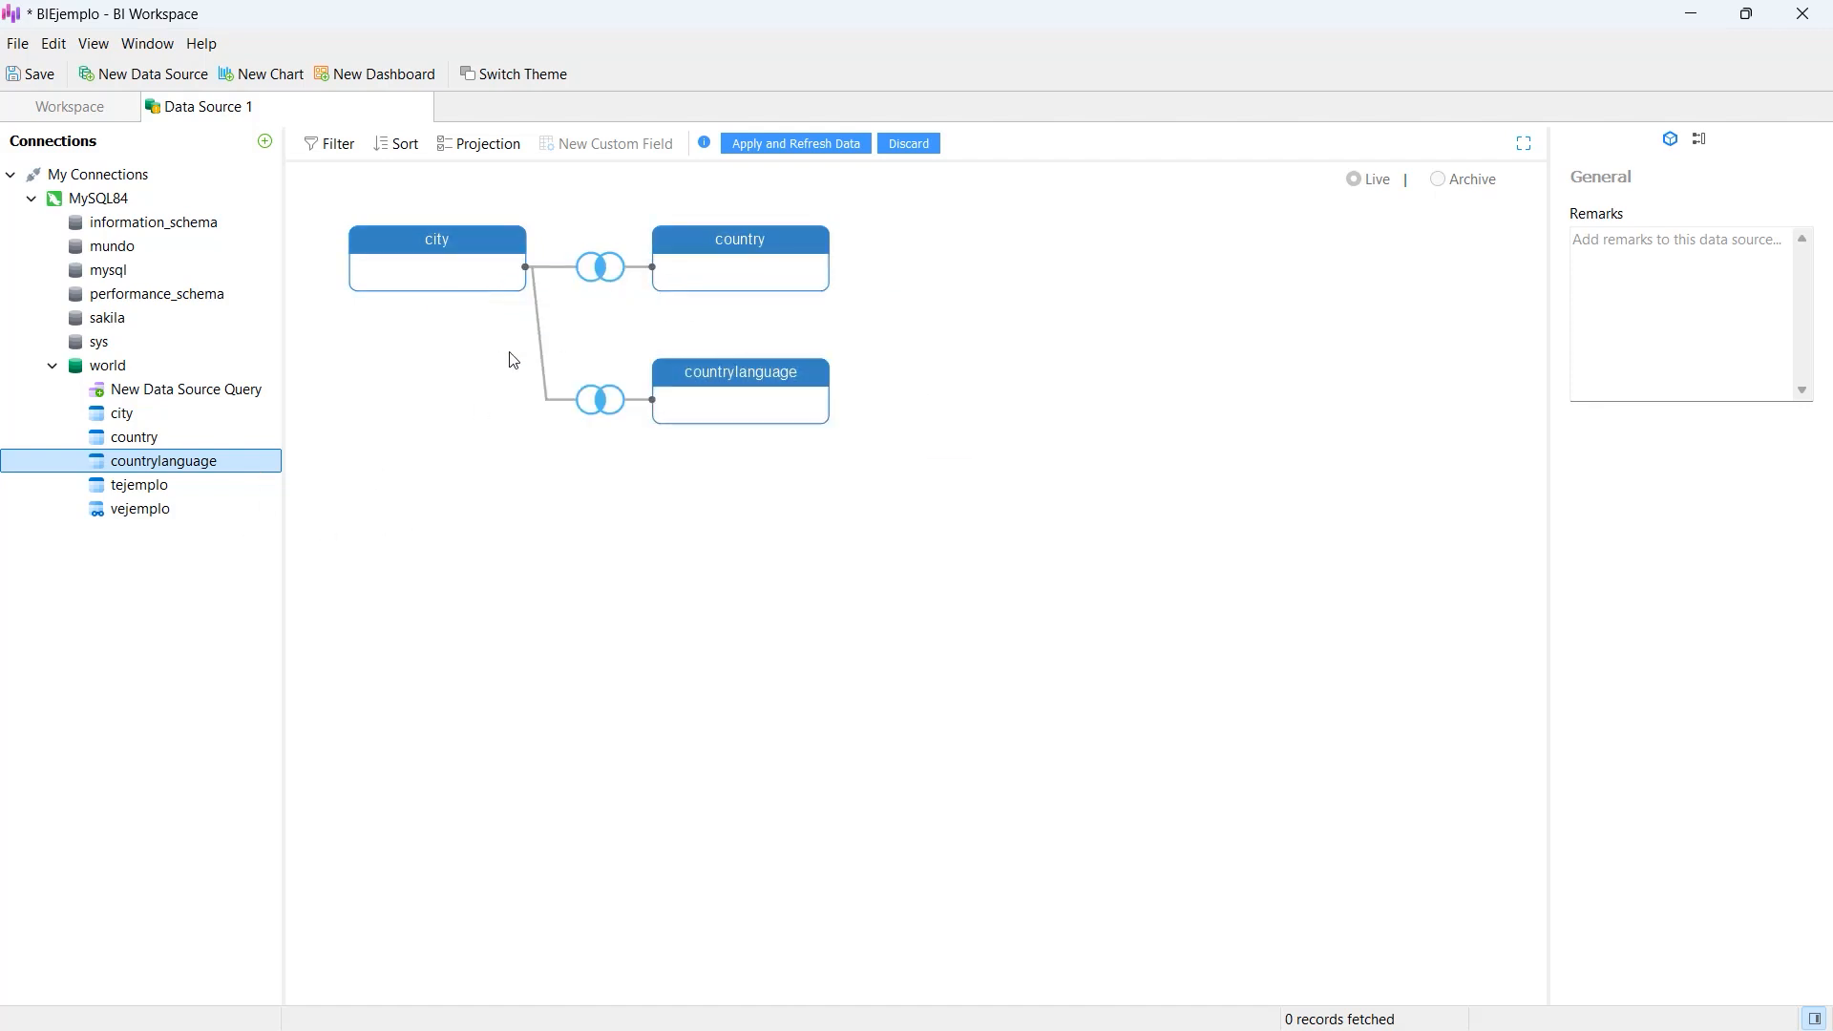
- Apply the table joins, refresh the data source and look through its field list and records
click(827, 144)
click(862, 558)
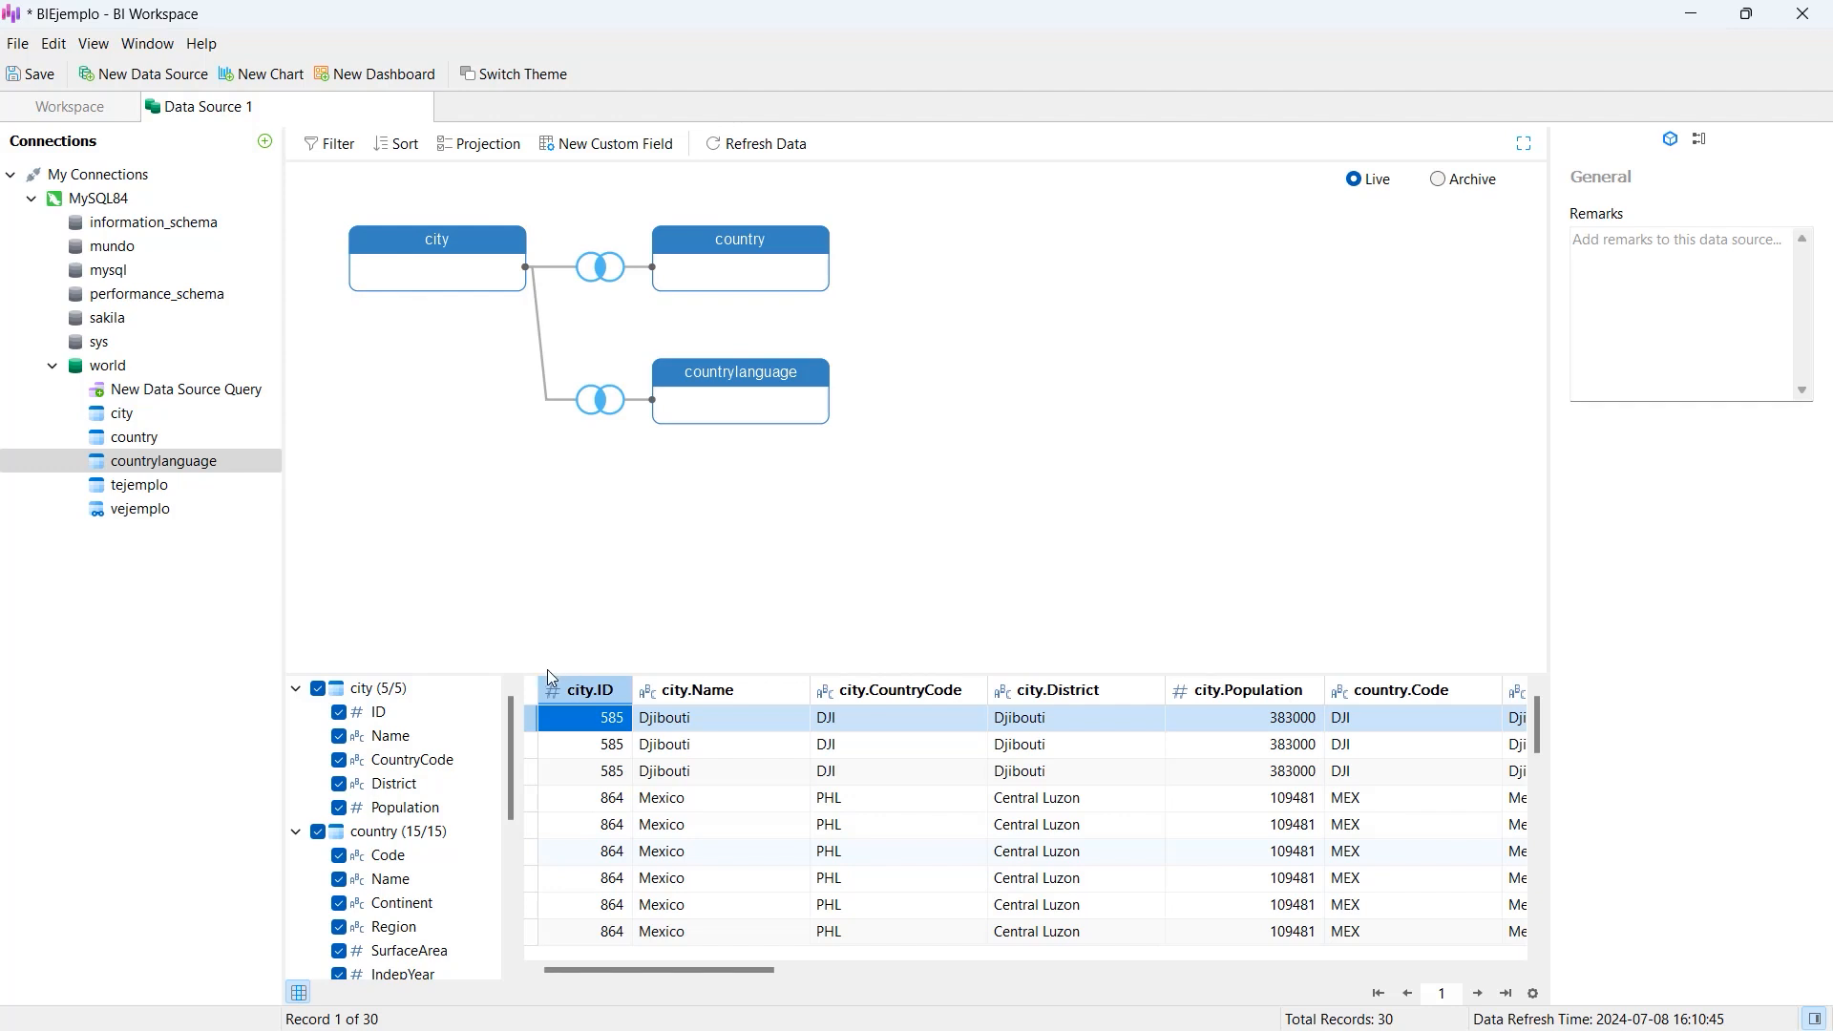
scroll(453, 777, down, 5)
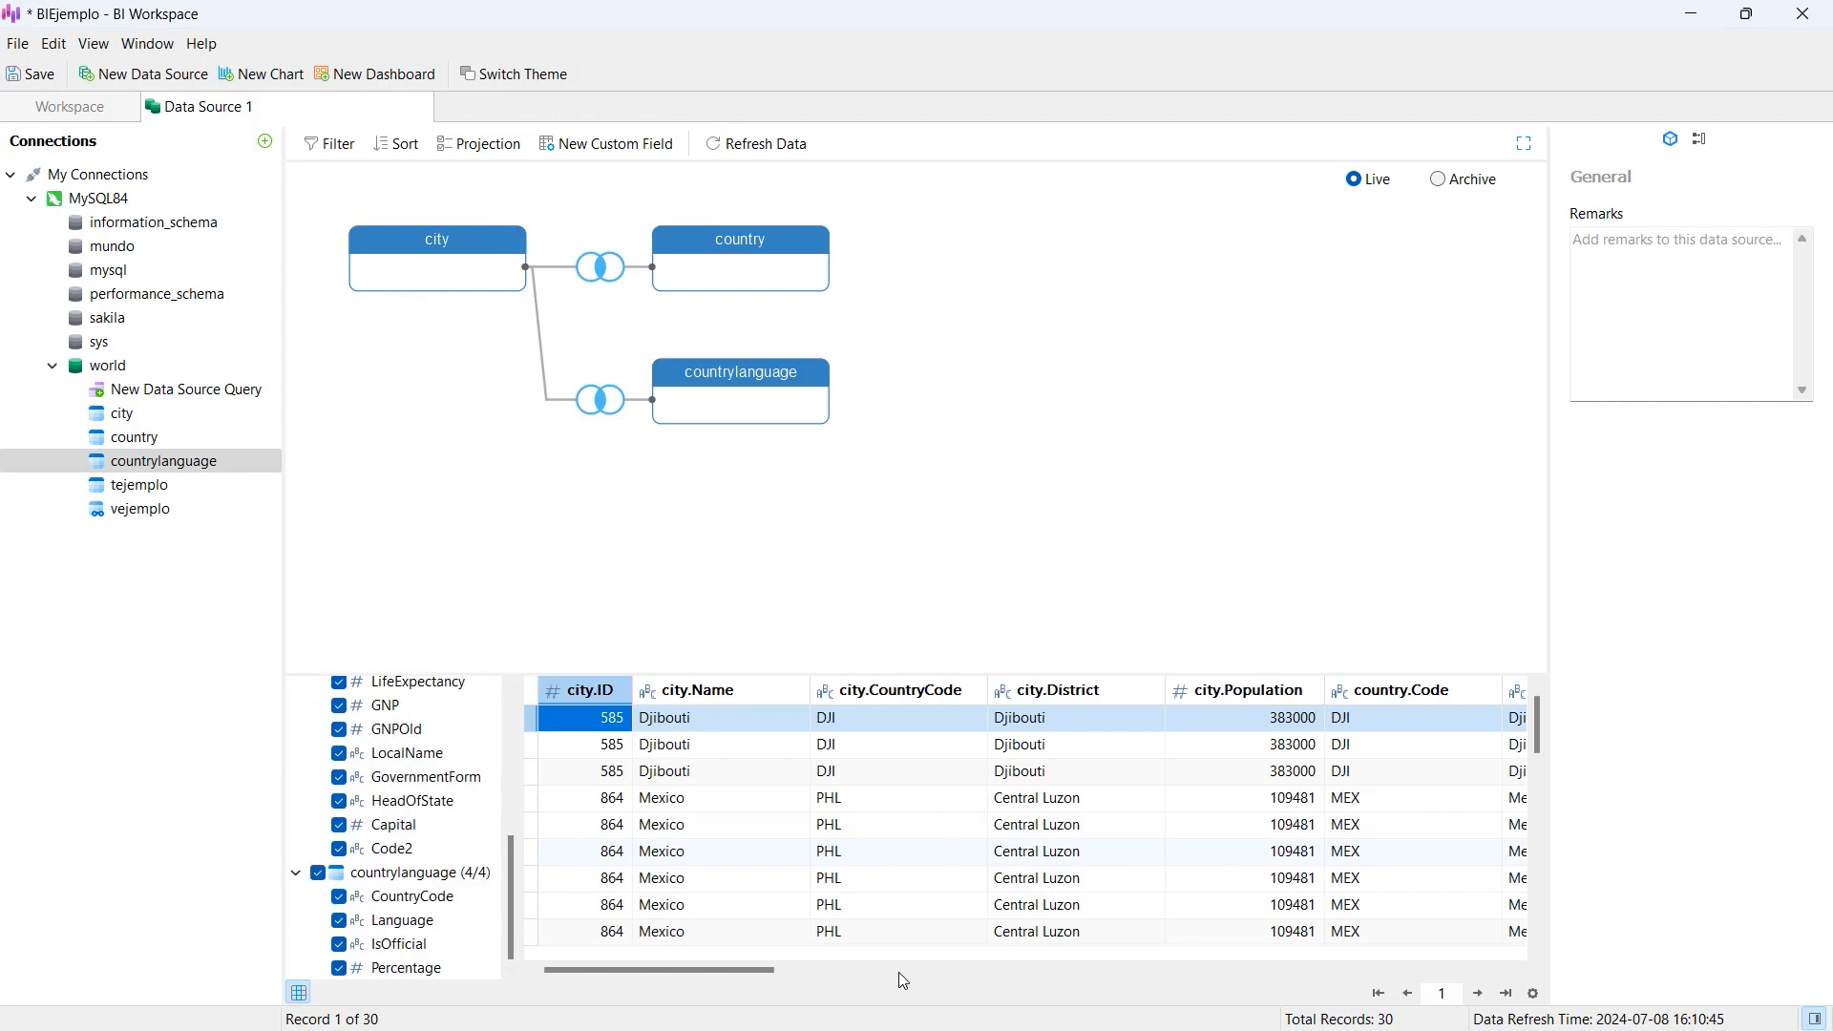
drag(717, 970, 865, 941)
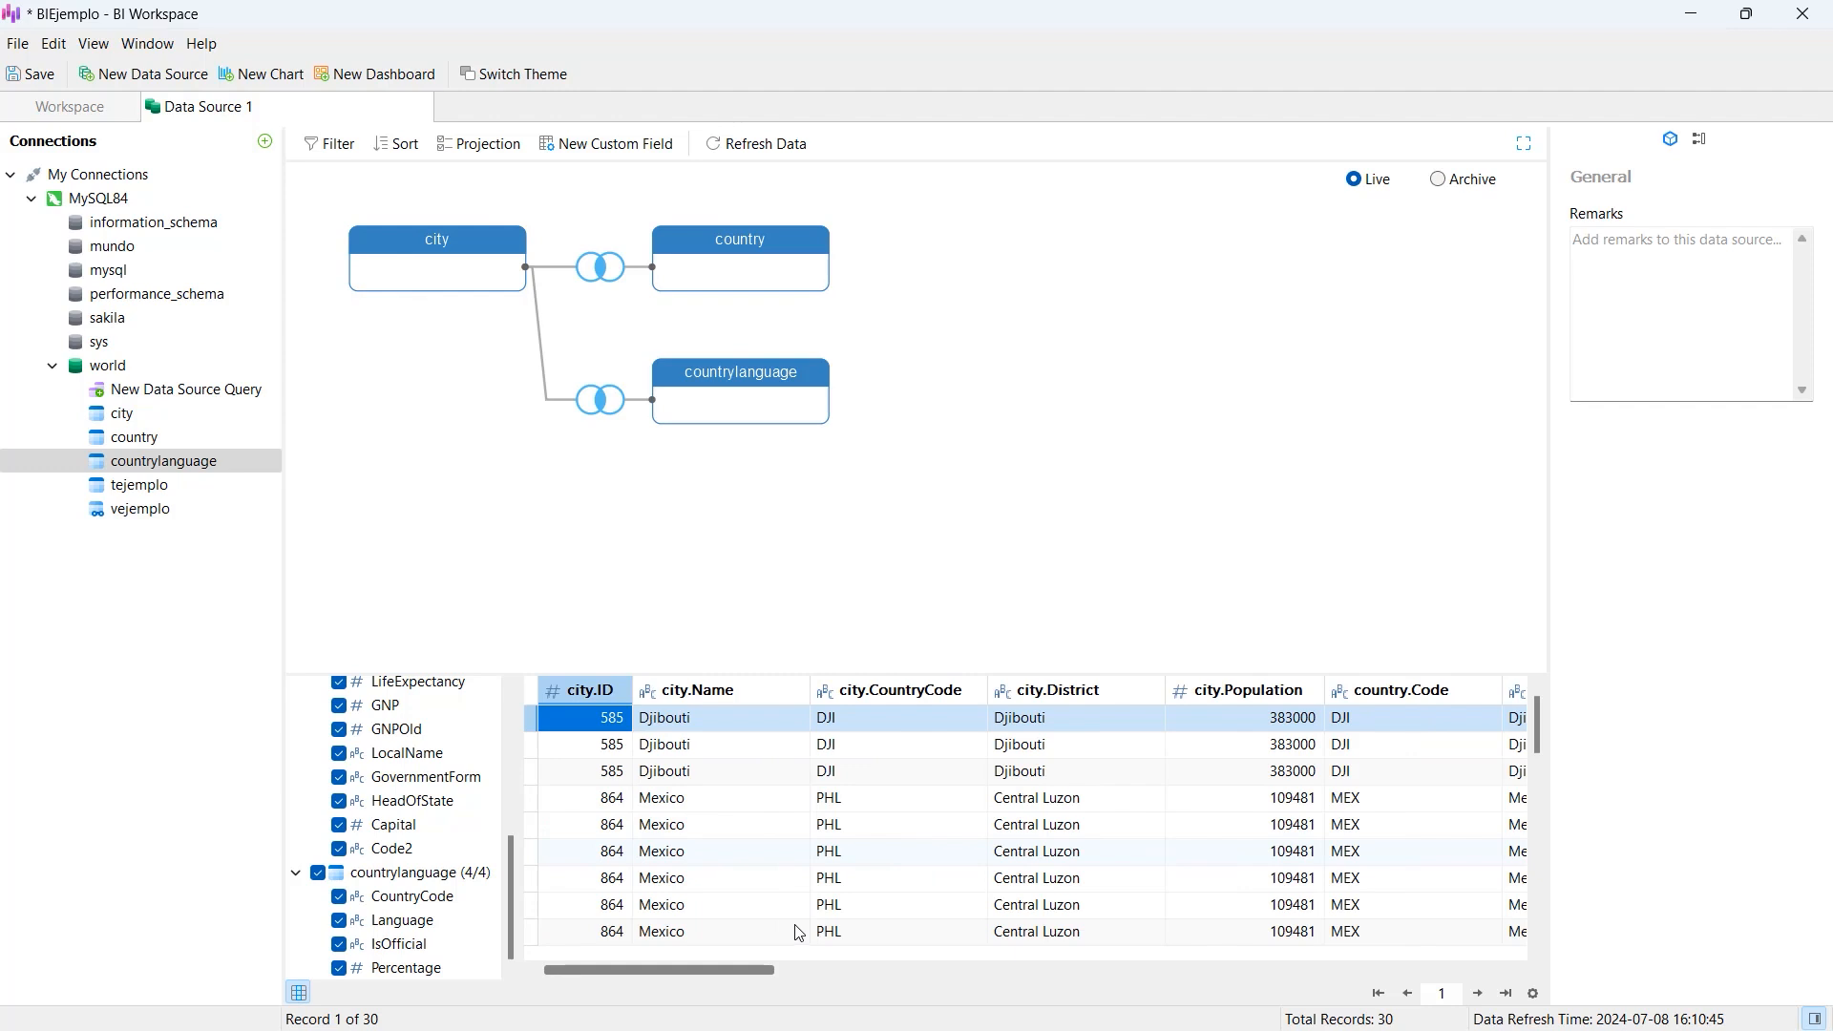
click(513, 740)
mouse_move(510, 734)
mouse_down()
mouse_move(515, 851)
mouse_move(492, 719)
mouse_up()
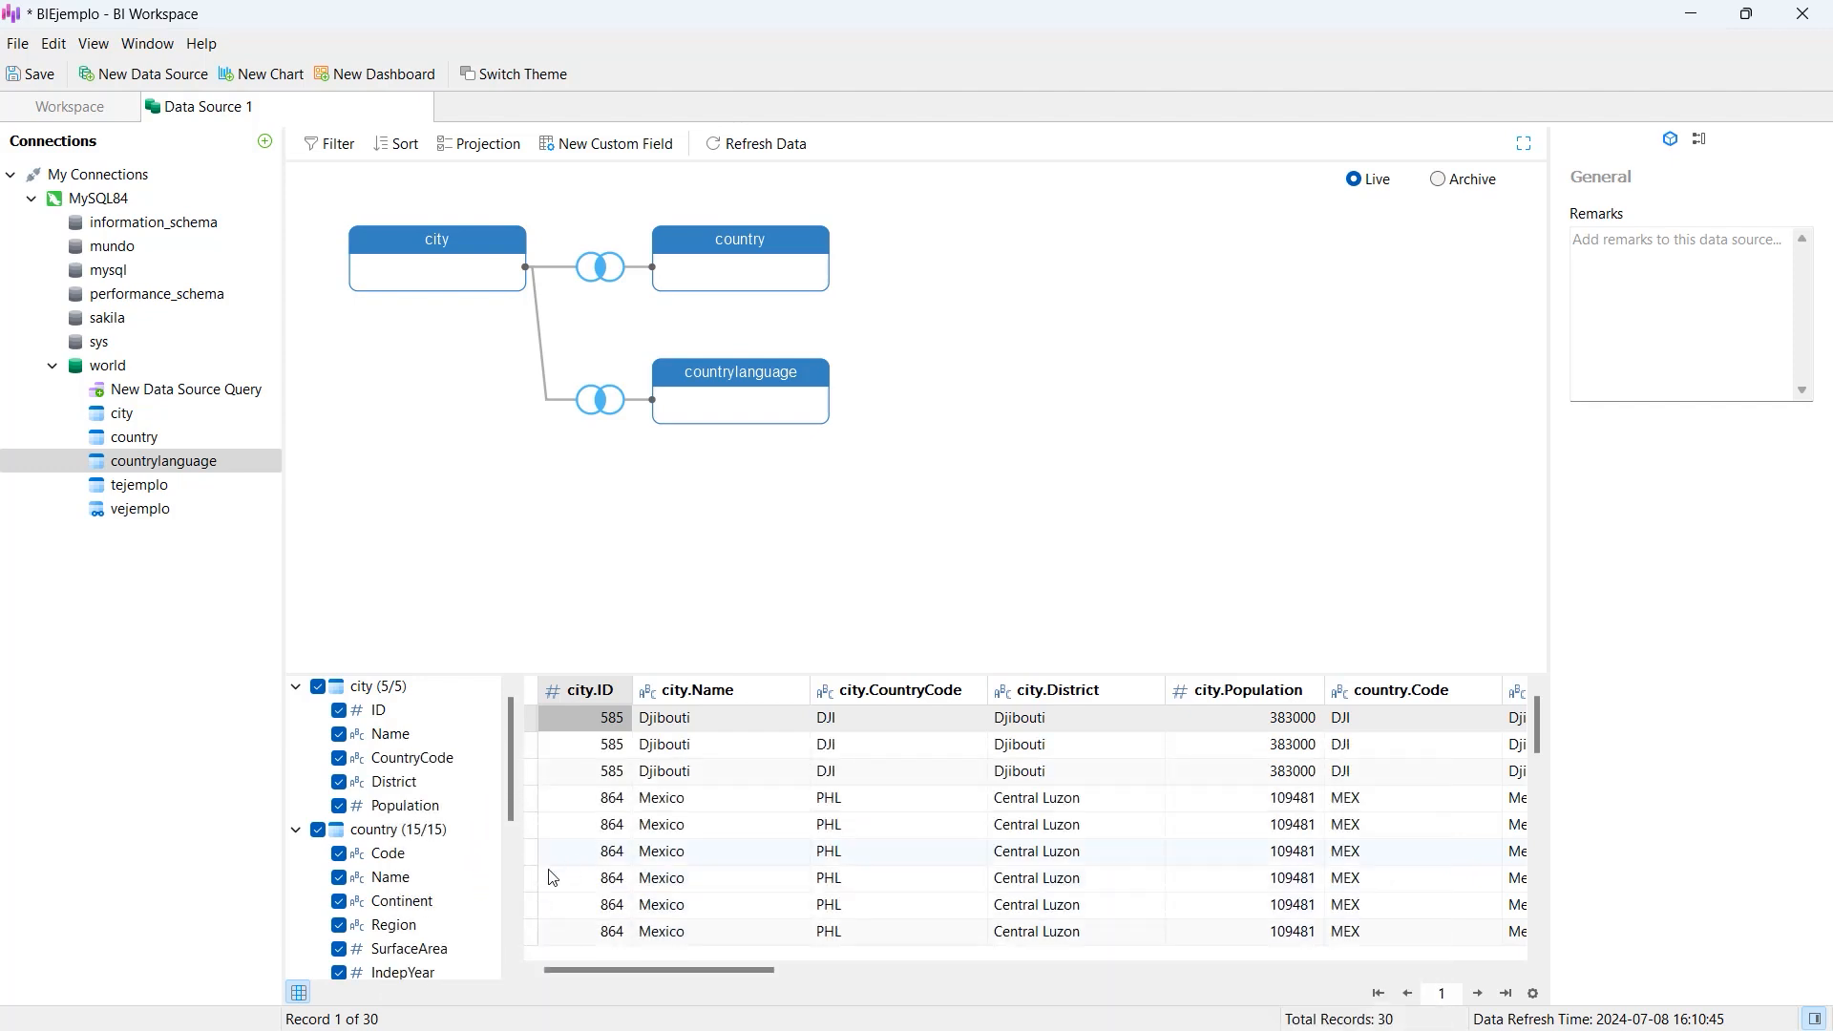
- Exclude the ID, District and Population fields of the city table from the data source
click(339, 710)
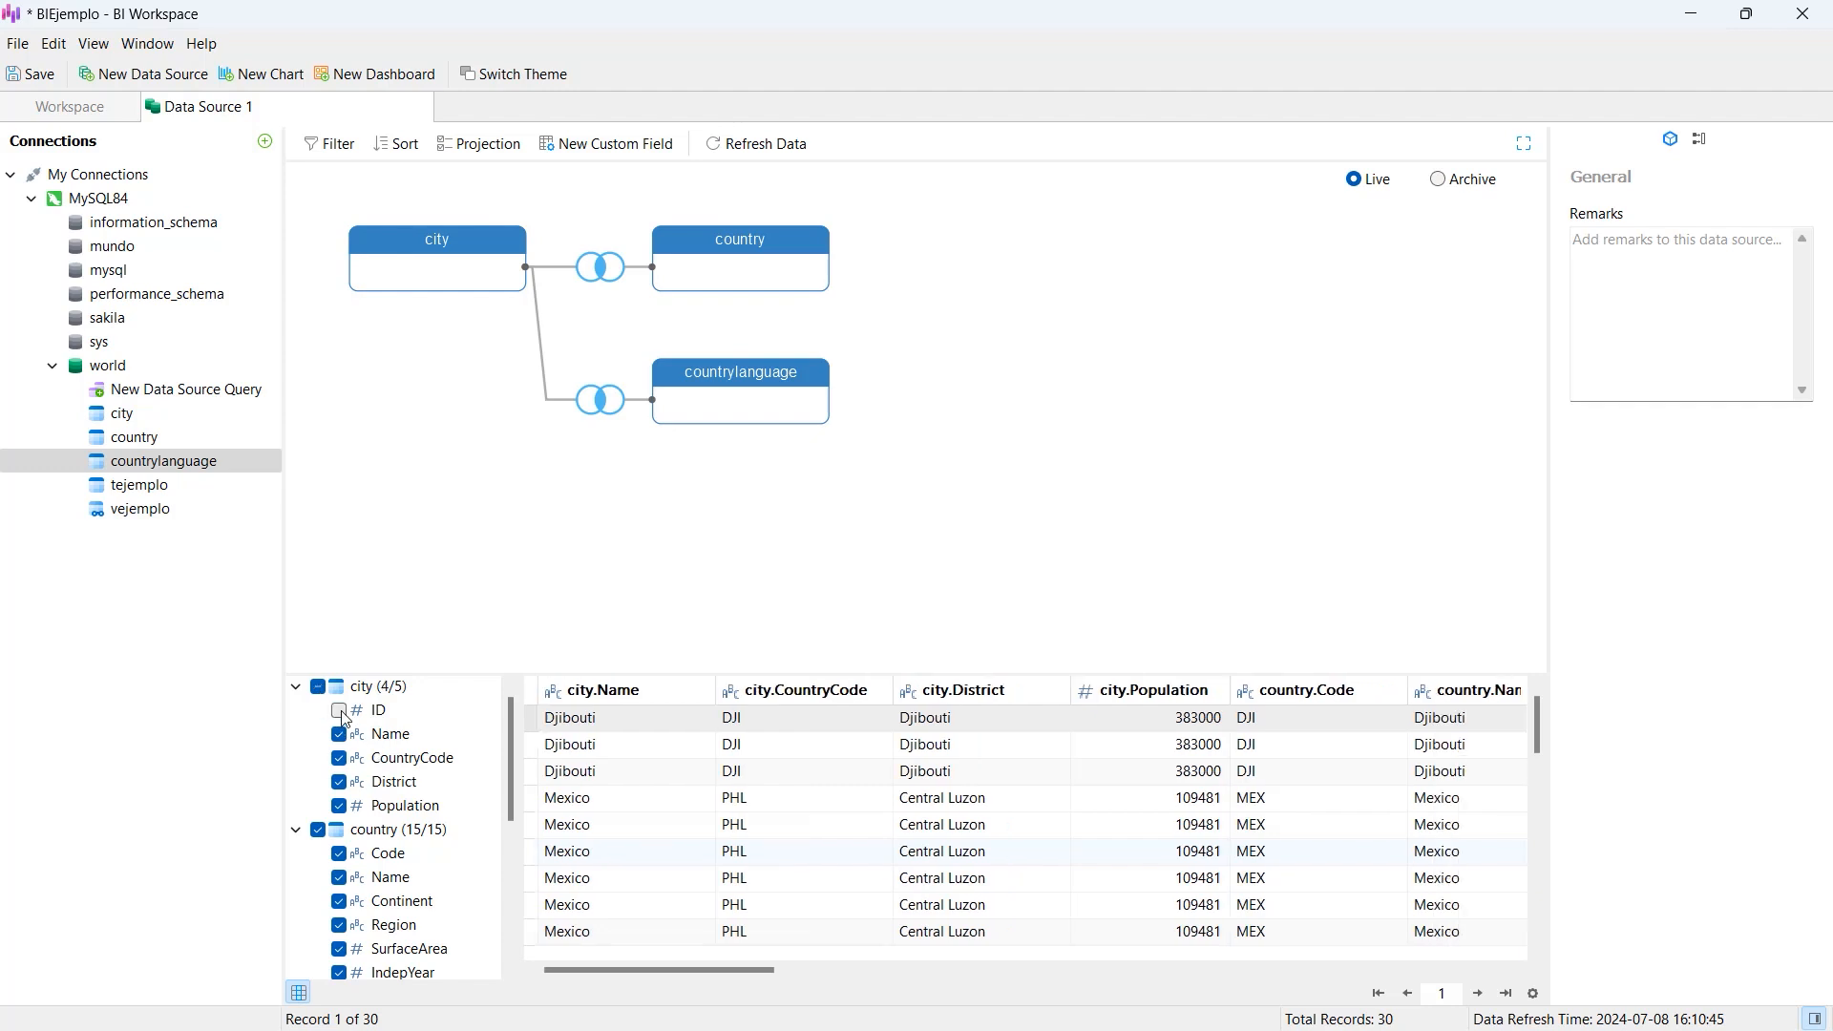
click(339, 783)
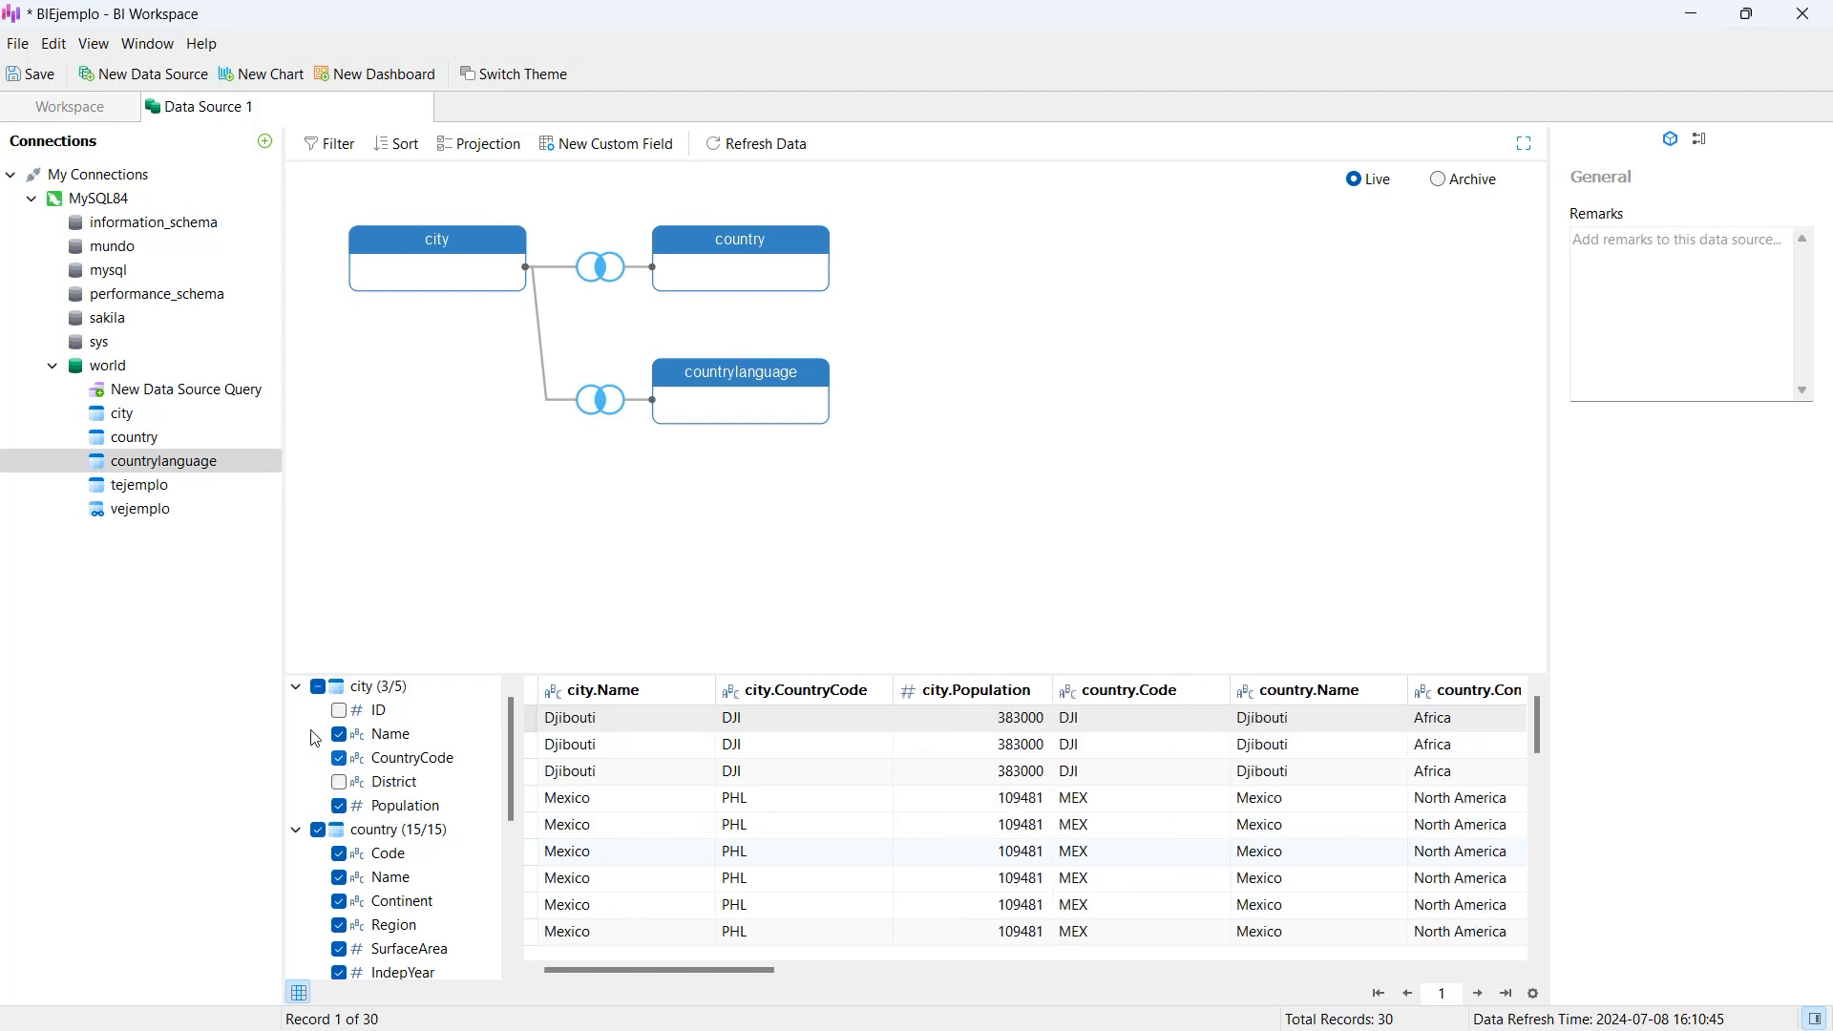
click(339, 806)
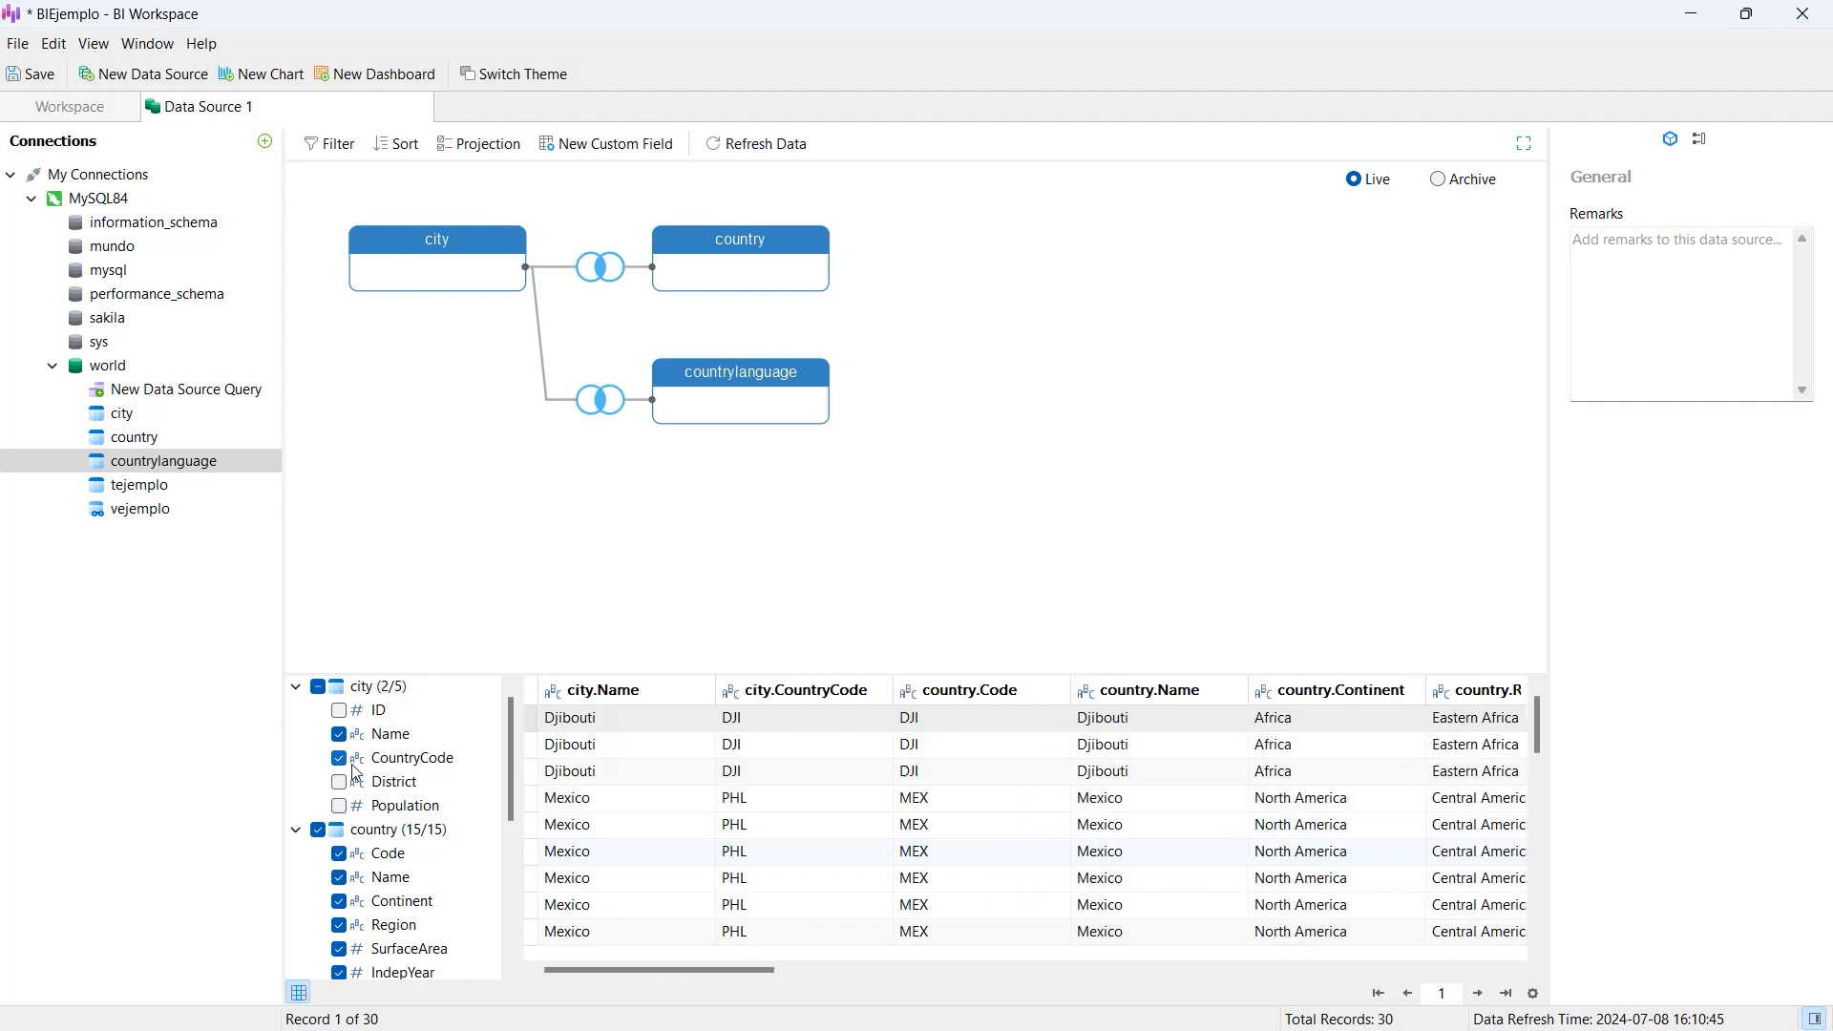
- Exclude the Code, IndepYear and LifeExpectancy fields of the country table, keeping SurfaceArea included
scroll(354, 771, down, 1)
click(339, 782)
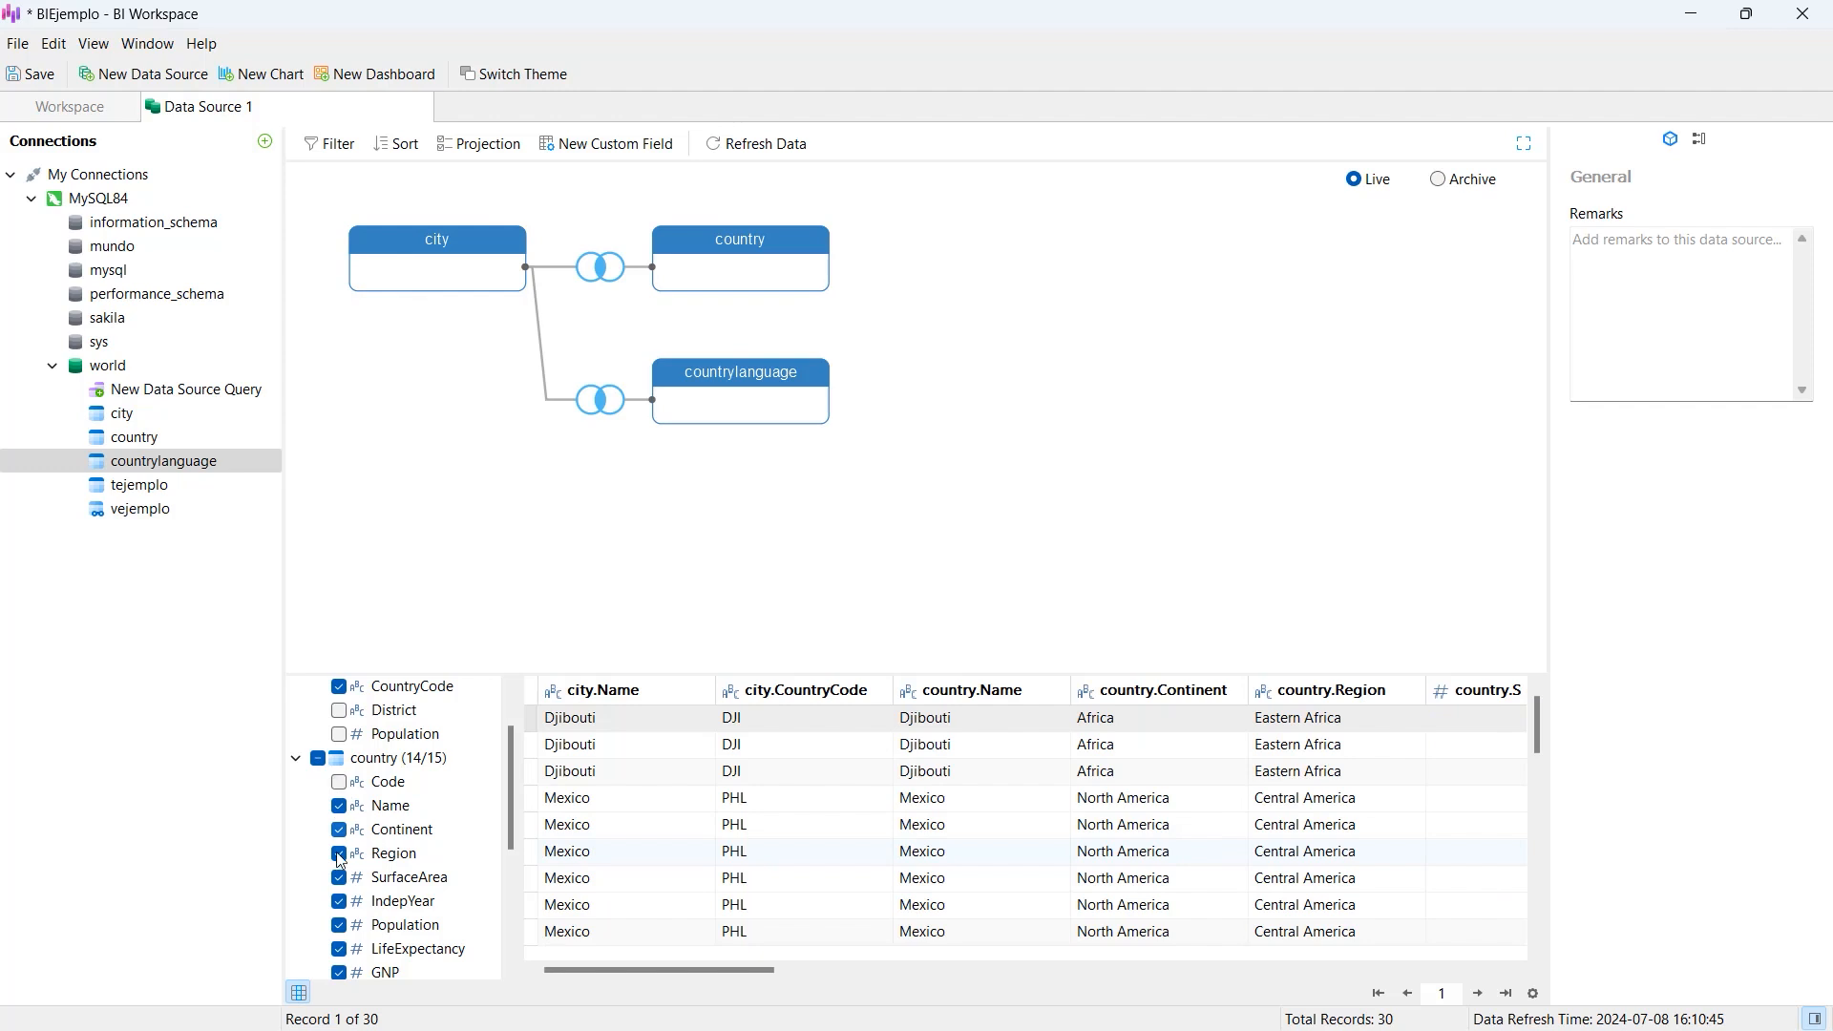
click(340, 880)
click(339, 877)
click(340, 901)
click(340, 948)
- Exclude GNP, GNPOld, LocalName, GovernmentForm, HeadOfState, Capital and Code2 from the country table's fields
scroll(344, 945, down, 3)
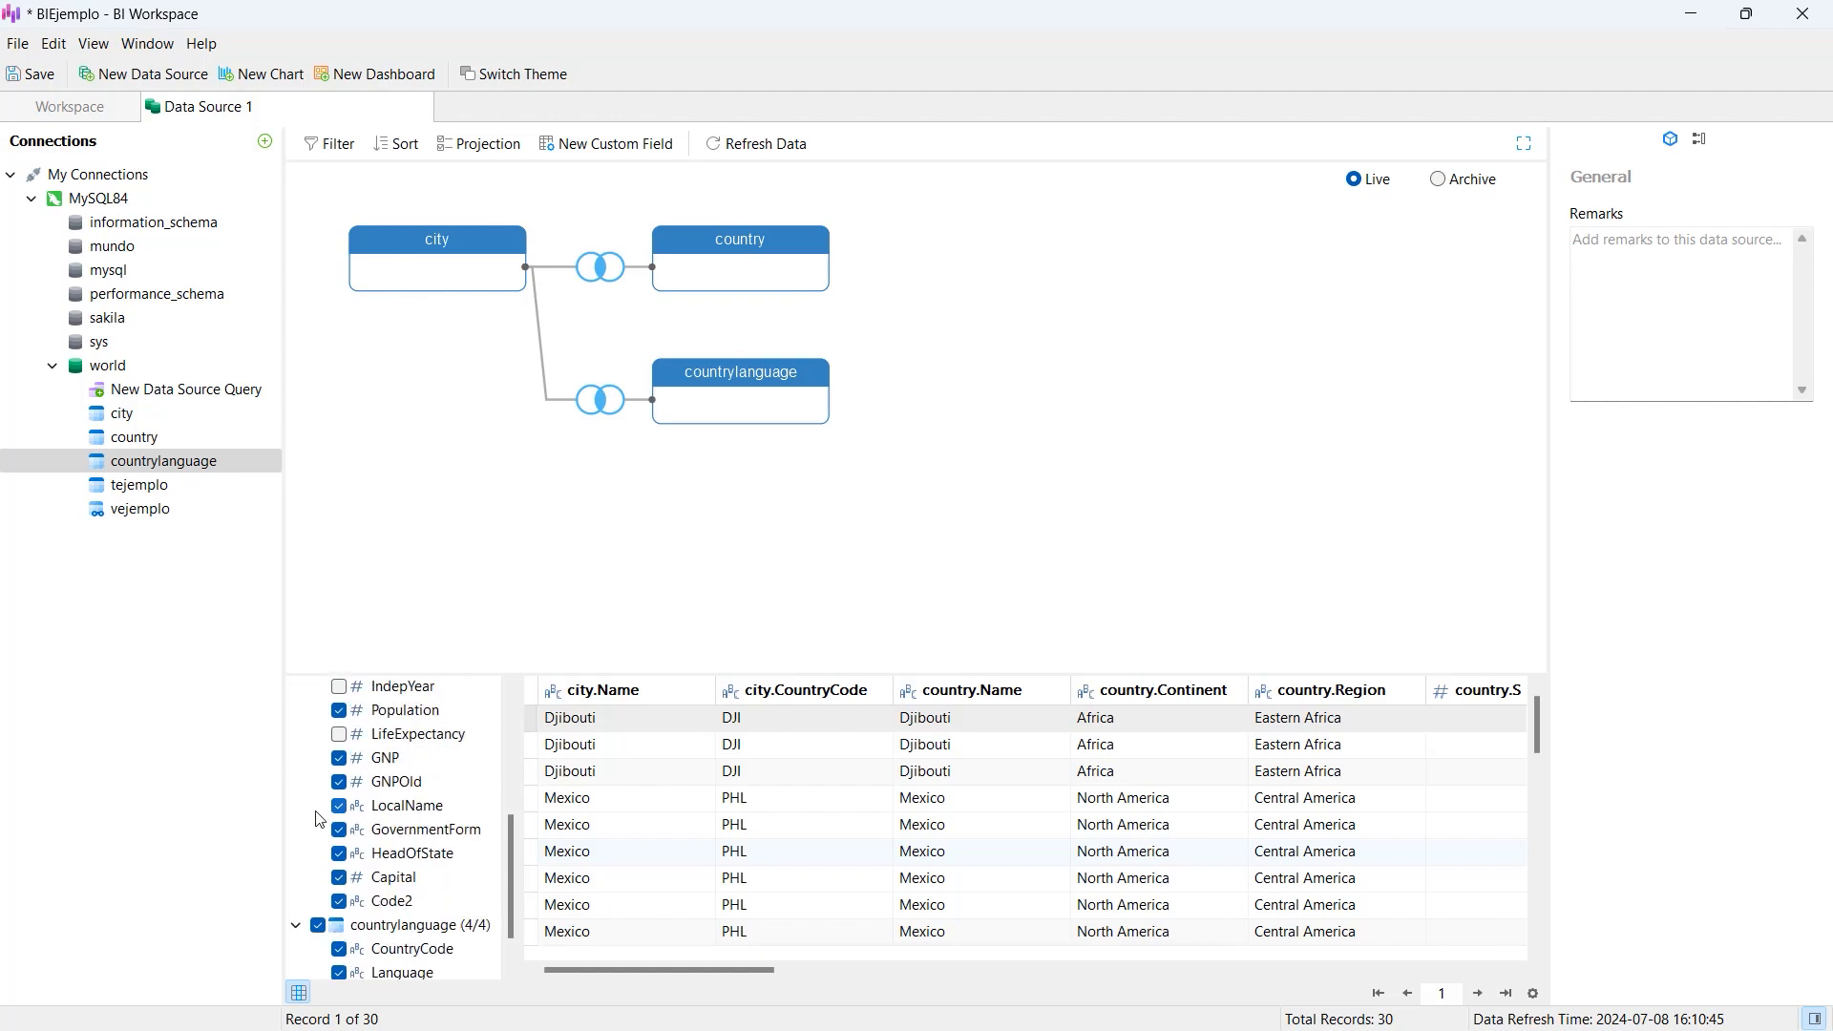
click(338, 758)
click(339, 782)
click(338, 806)
click(339, 830)
click(339, 854)
click(339, 878)
click(339, 901)
- Exclude CountryCode, IsOfficial and Percentage from the countrylanguage table's fields, and review the remaining selection
scroll(390, 838, down, 1)
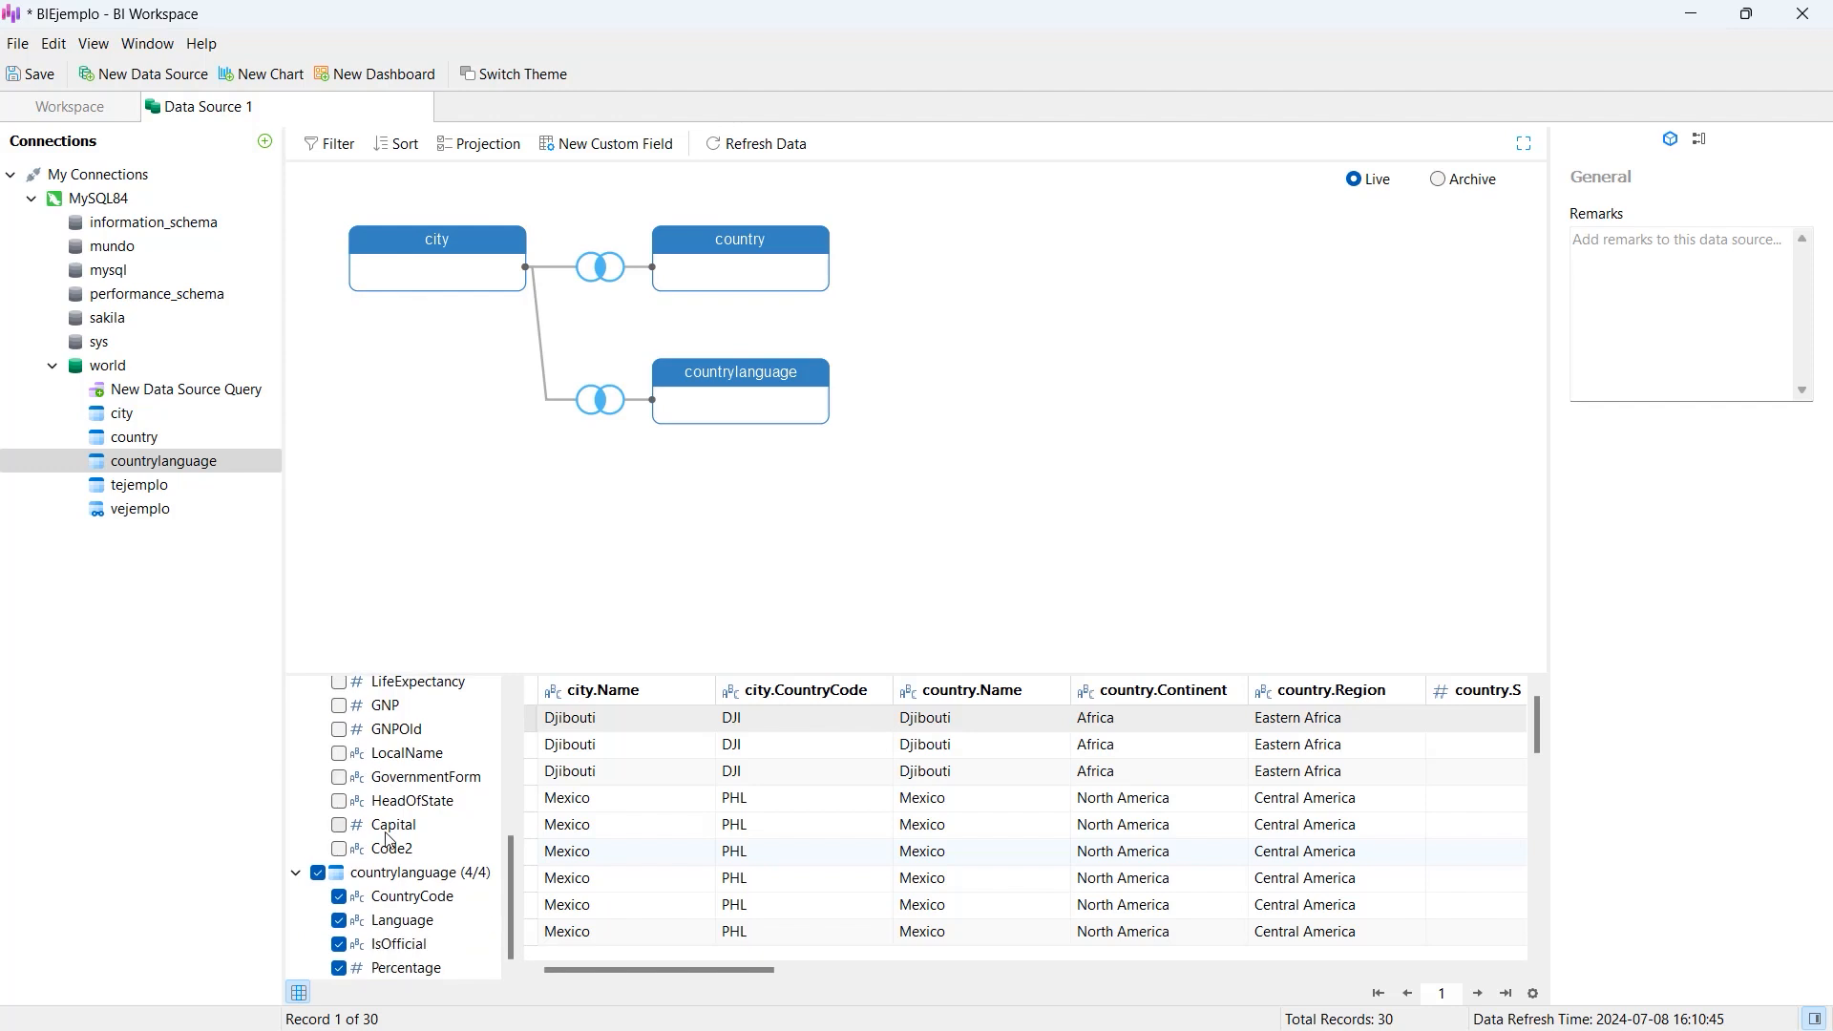
click(339, 897)
click(339, 944)
click(339, 968)
scroll(401, 831, up, 5)
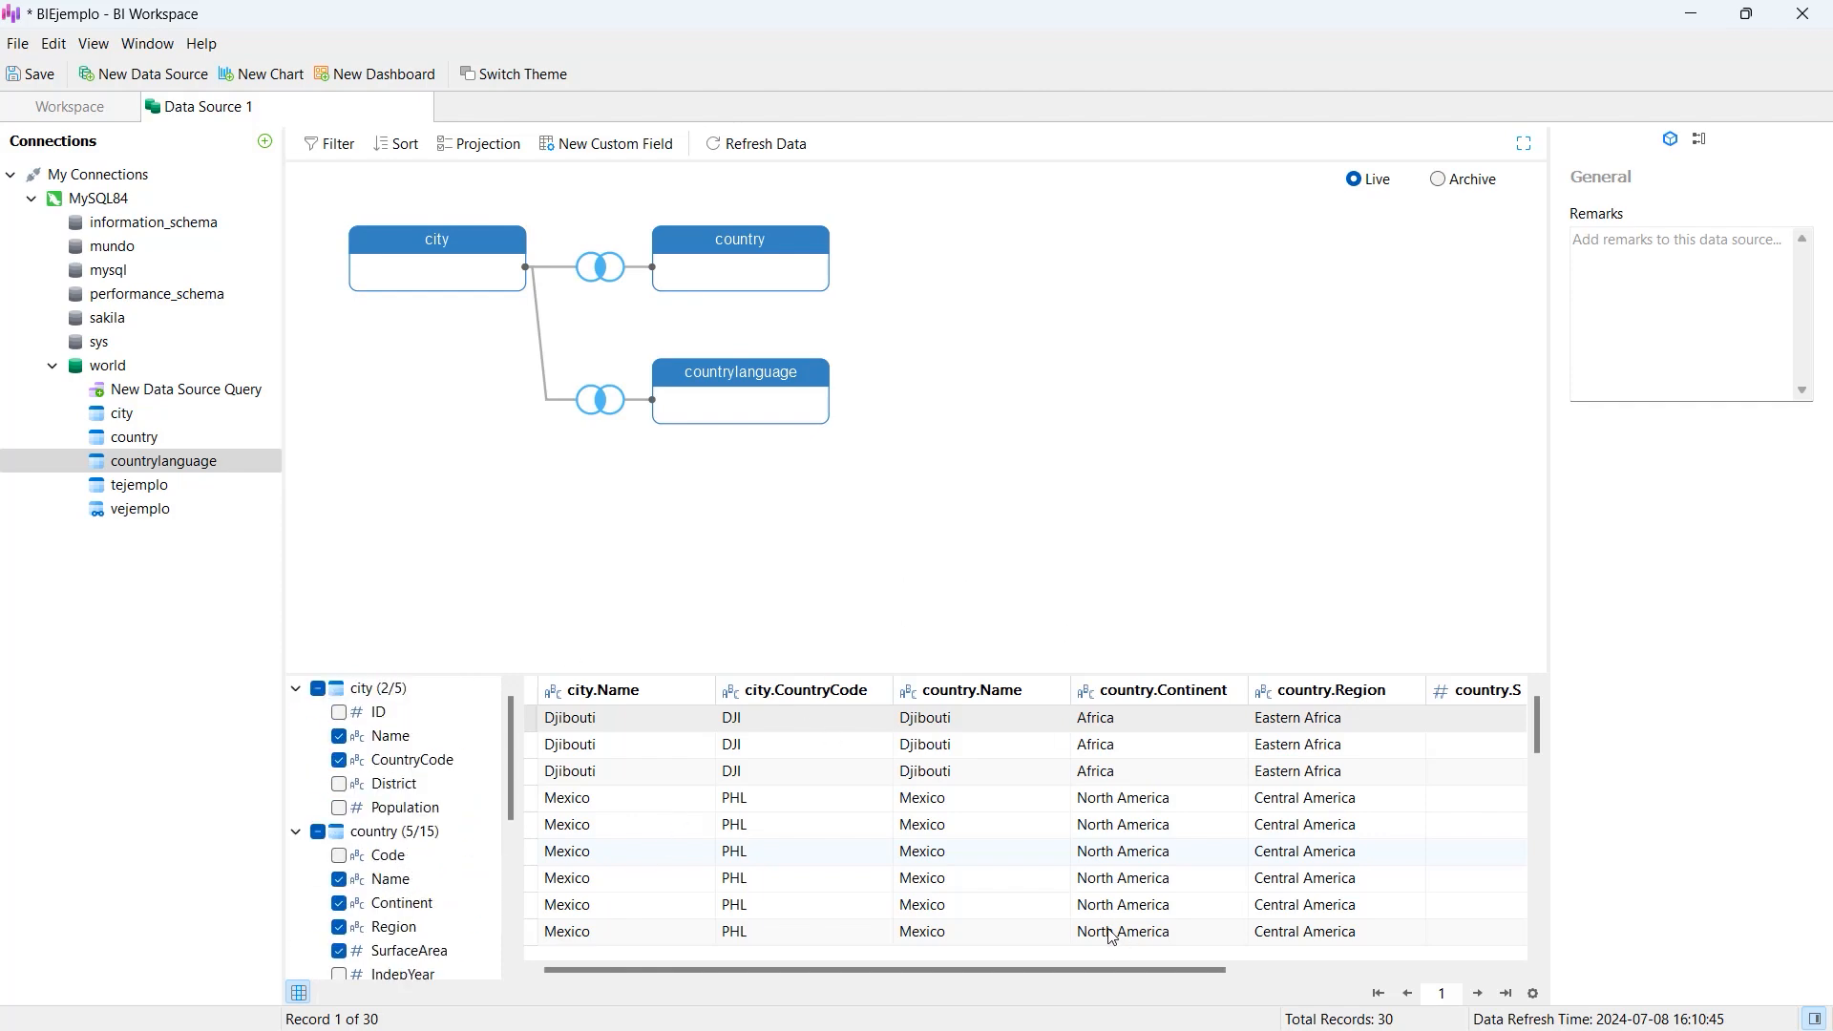
mouse_move(1127, 968)
mouse_down()
mouse_move(1392, 964)
mouse_move(1041, 964)
mouse_move(1332, 976)
mouse_move(1137, 953)
mouse_up()
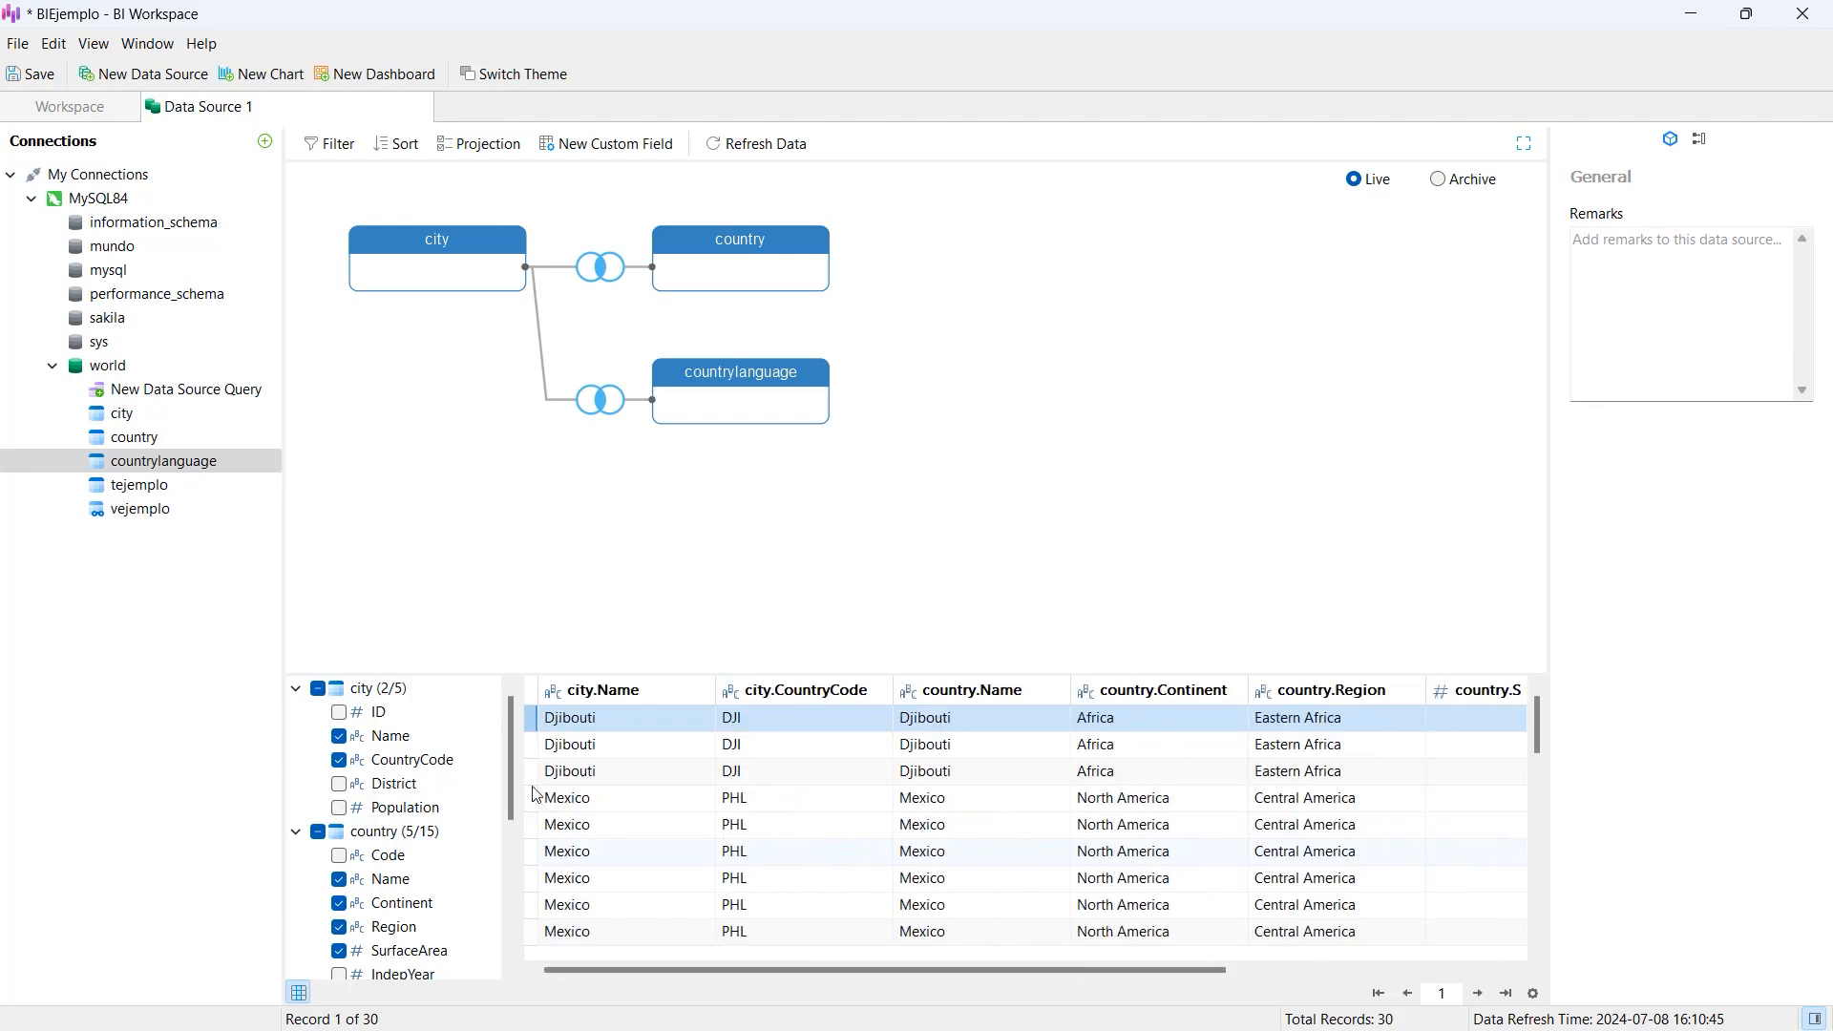
scroll(444, 737, down, 5)
scroll(444, 737, up, 4)
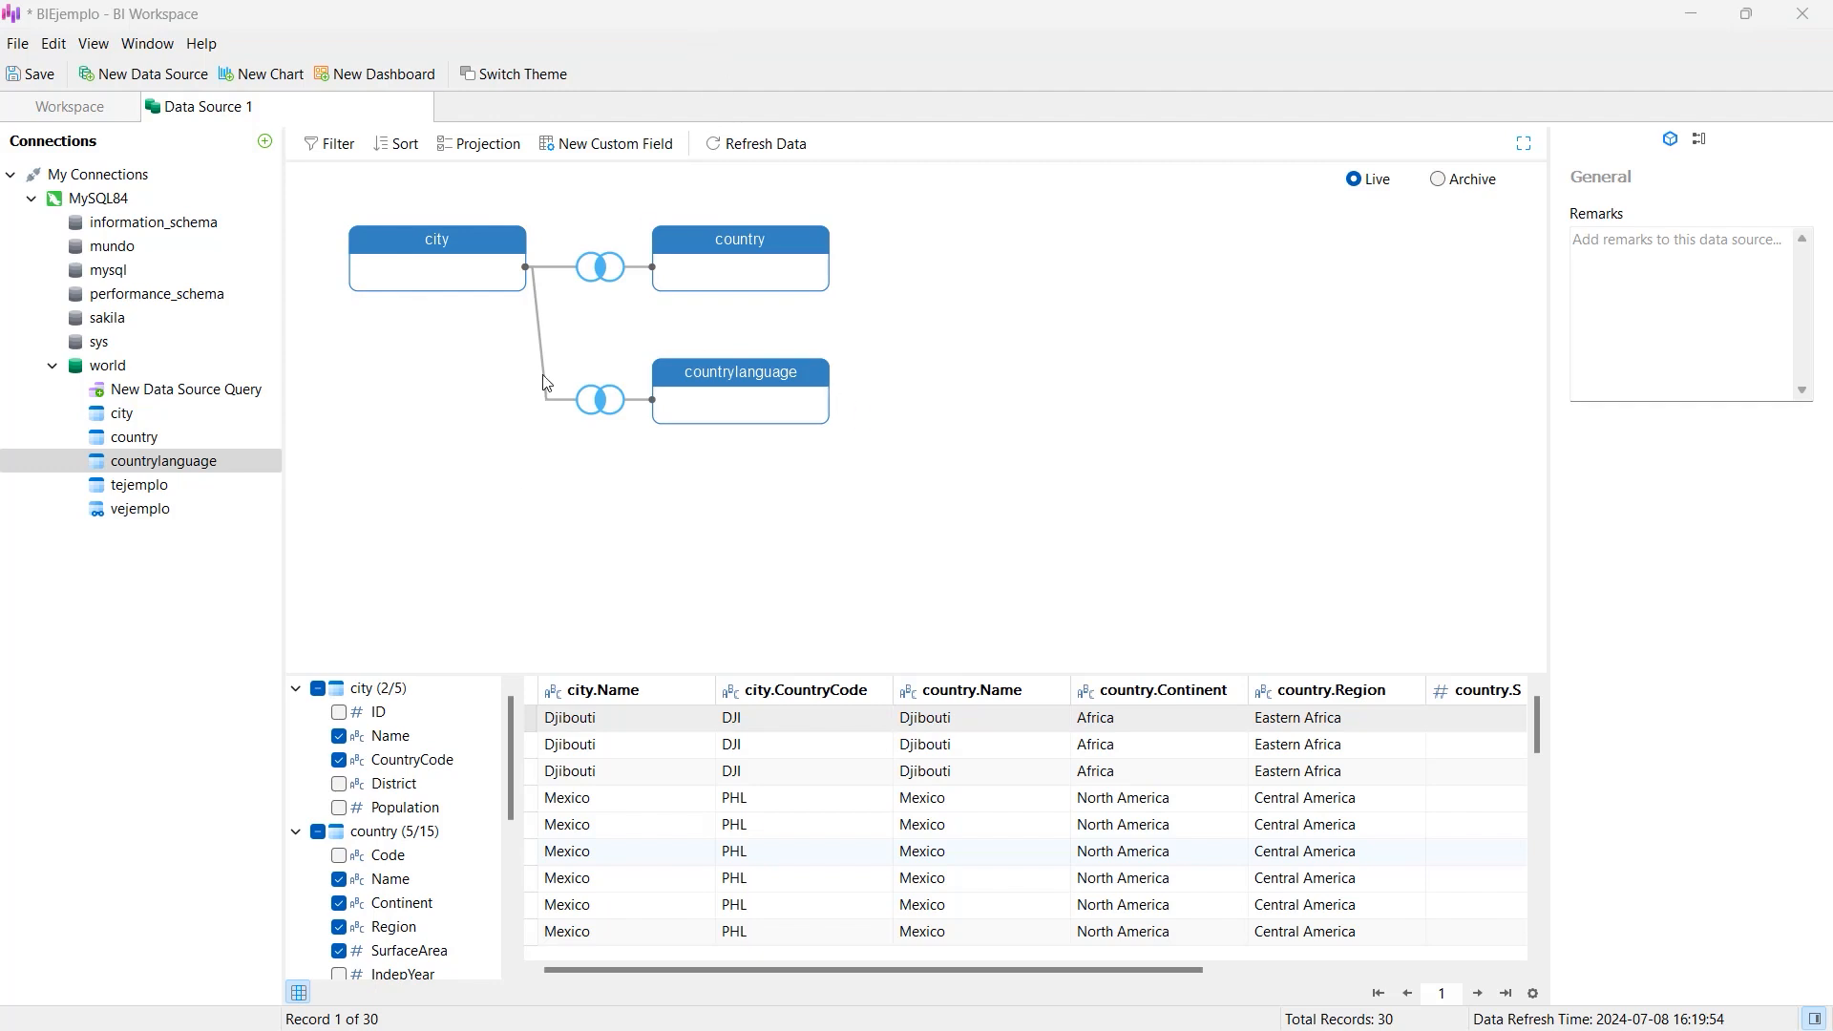
- Start a new concatenated field and clear the default expression from its body
click(600, 145)
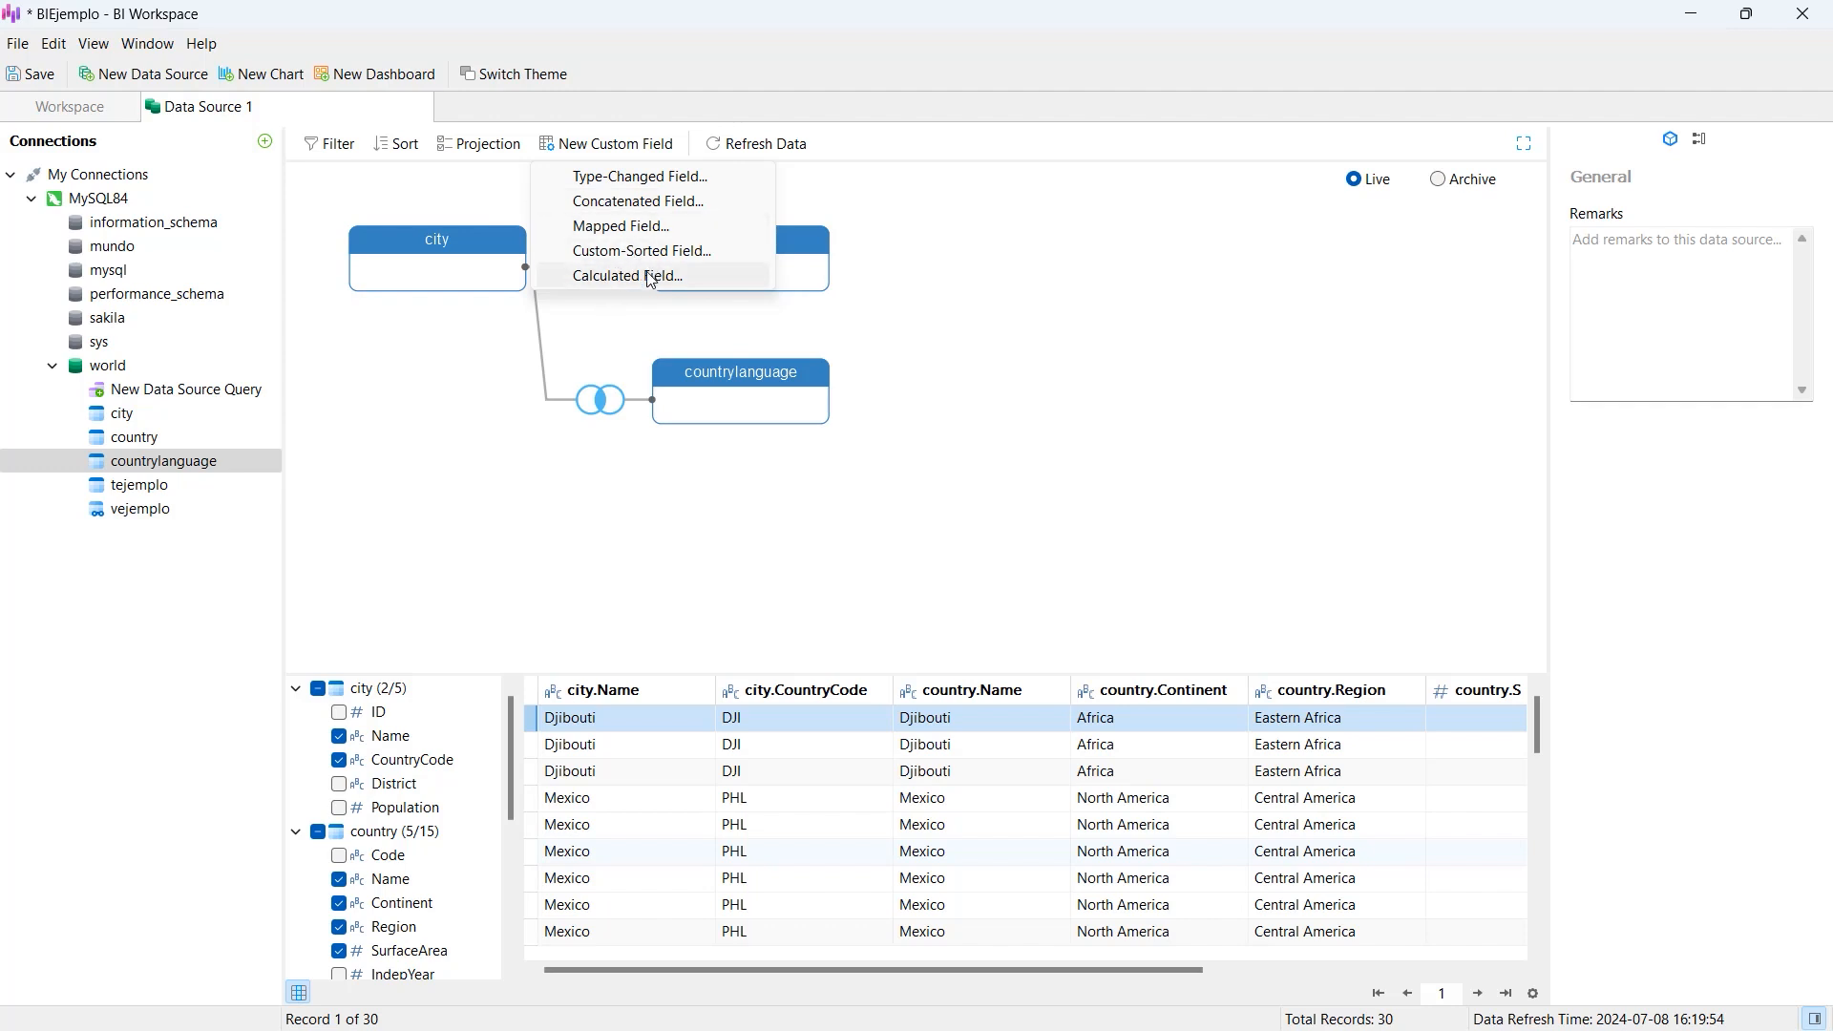
click(631, 215)
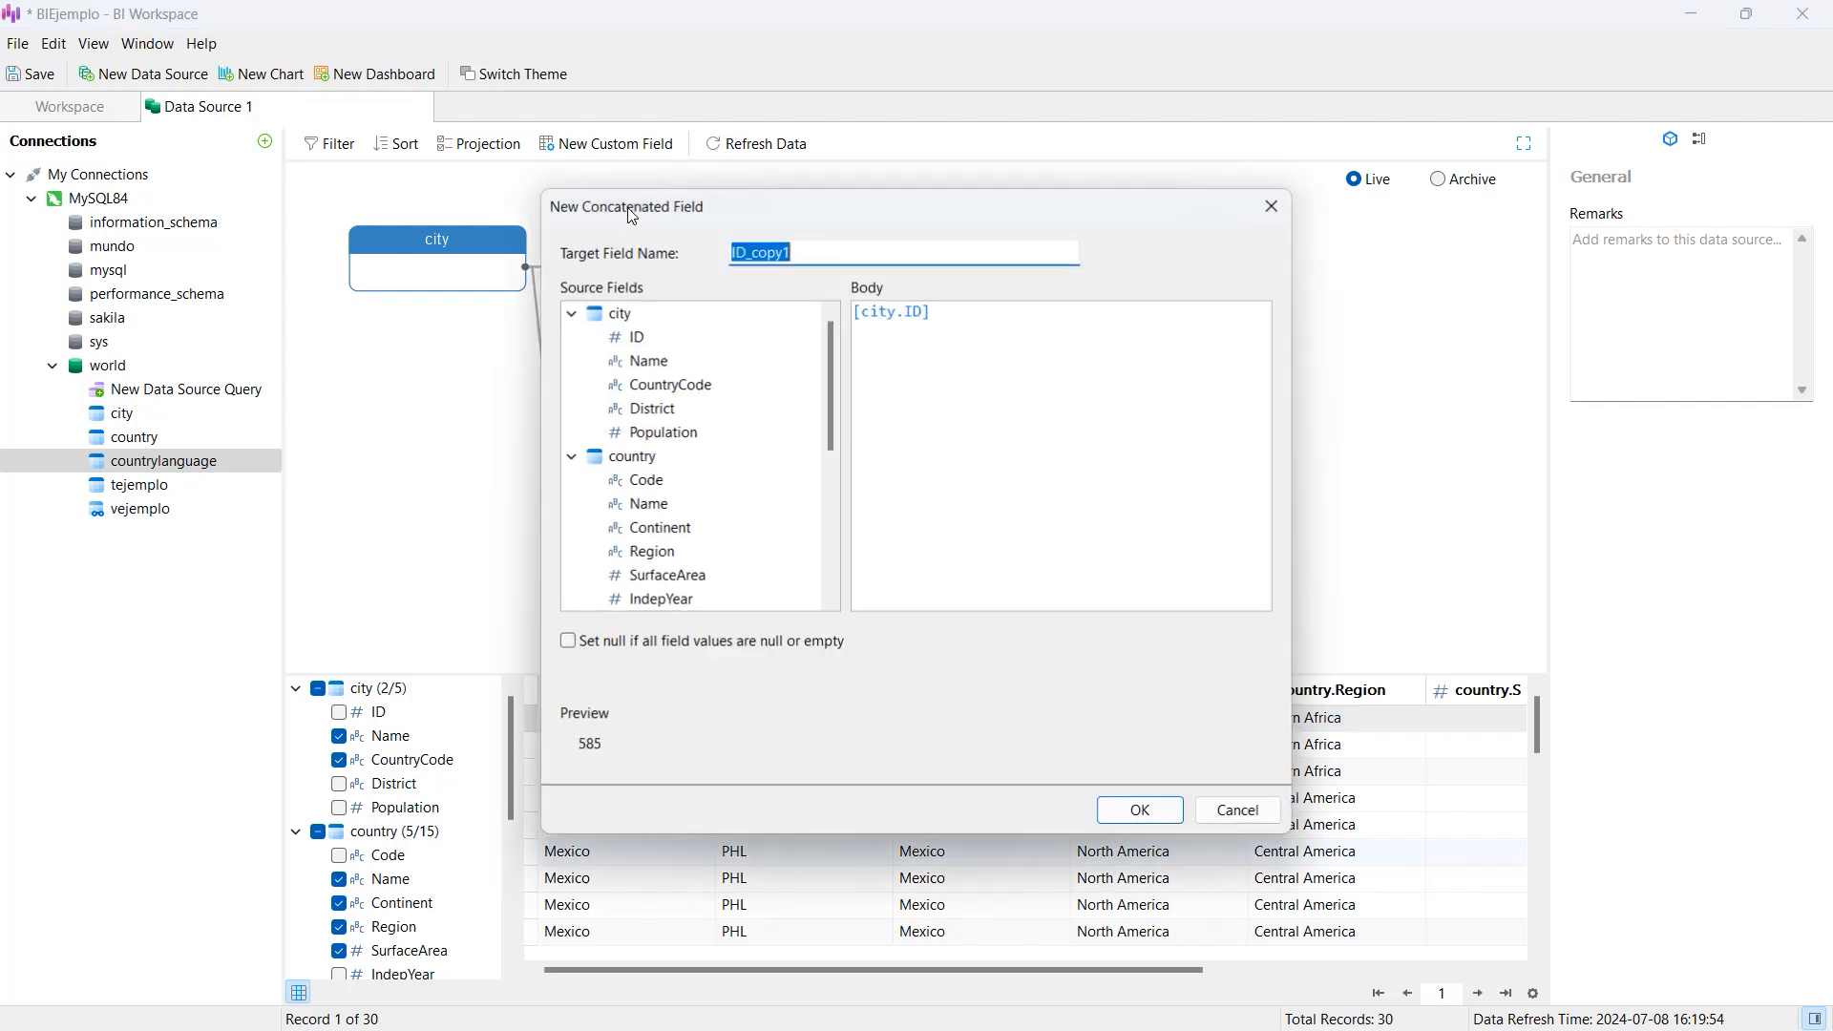
drag(929, 207, 864, 114)
click(862, 220)
key(ctrl+a)
key(BackSpace)
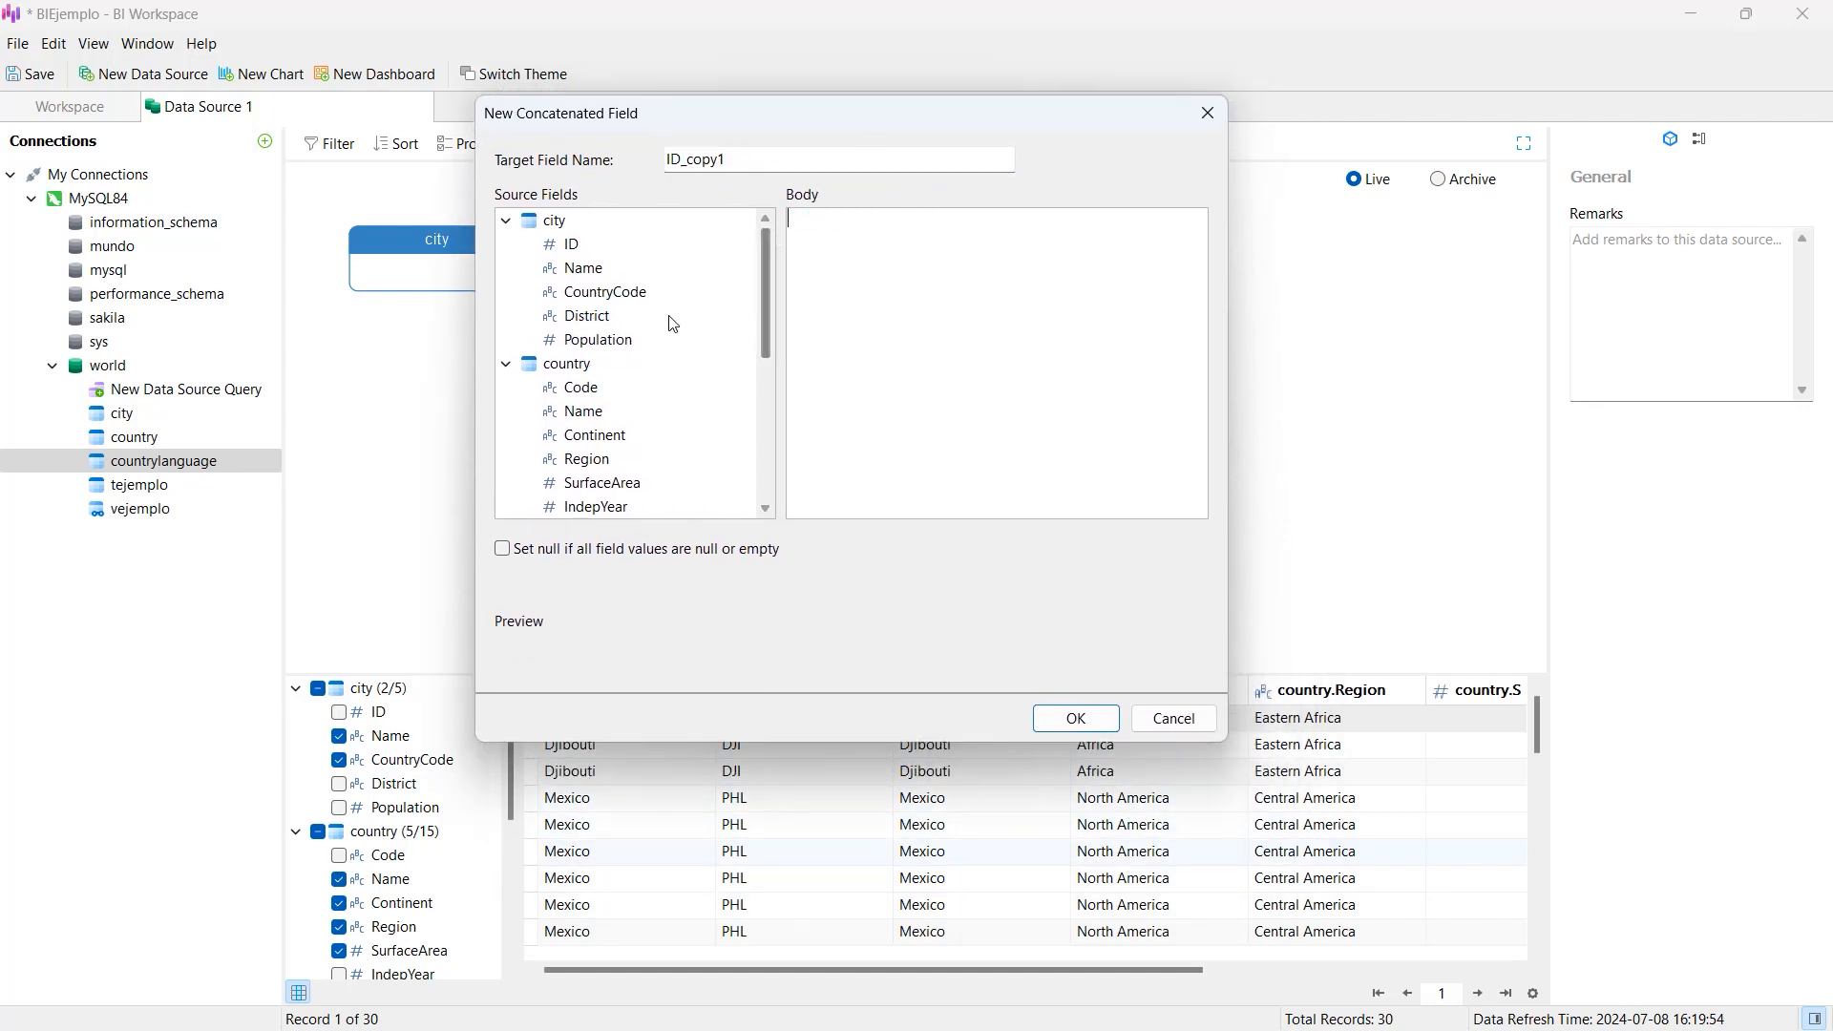
- Look through the available source fields and name the concatenated field Ubicación
scroll(668, 319, down, 1)
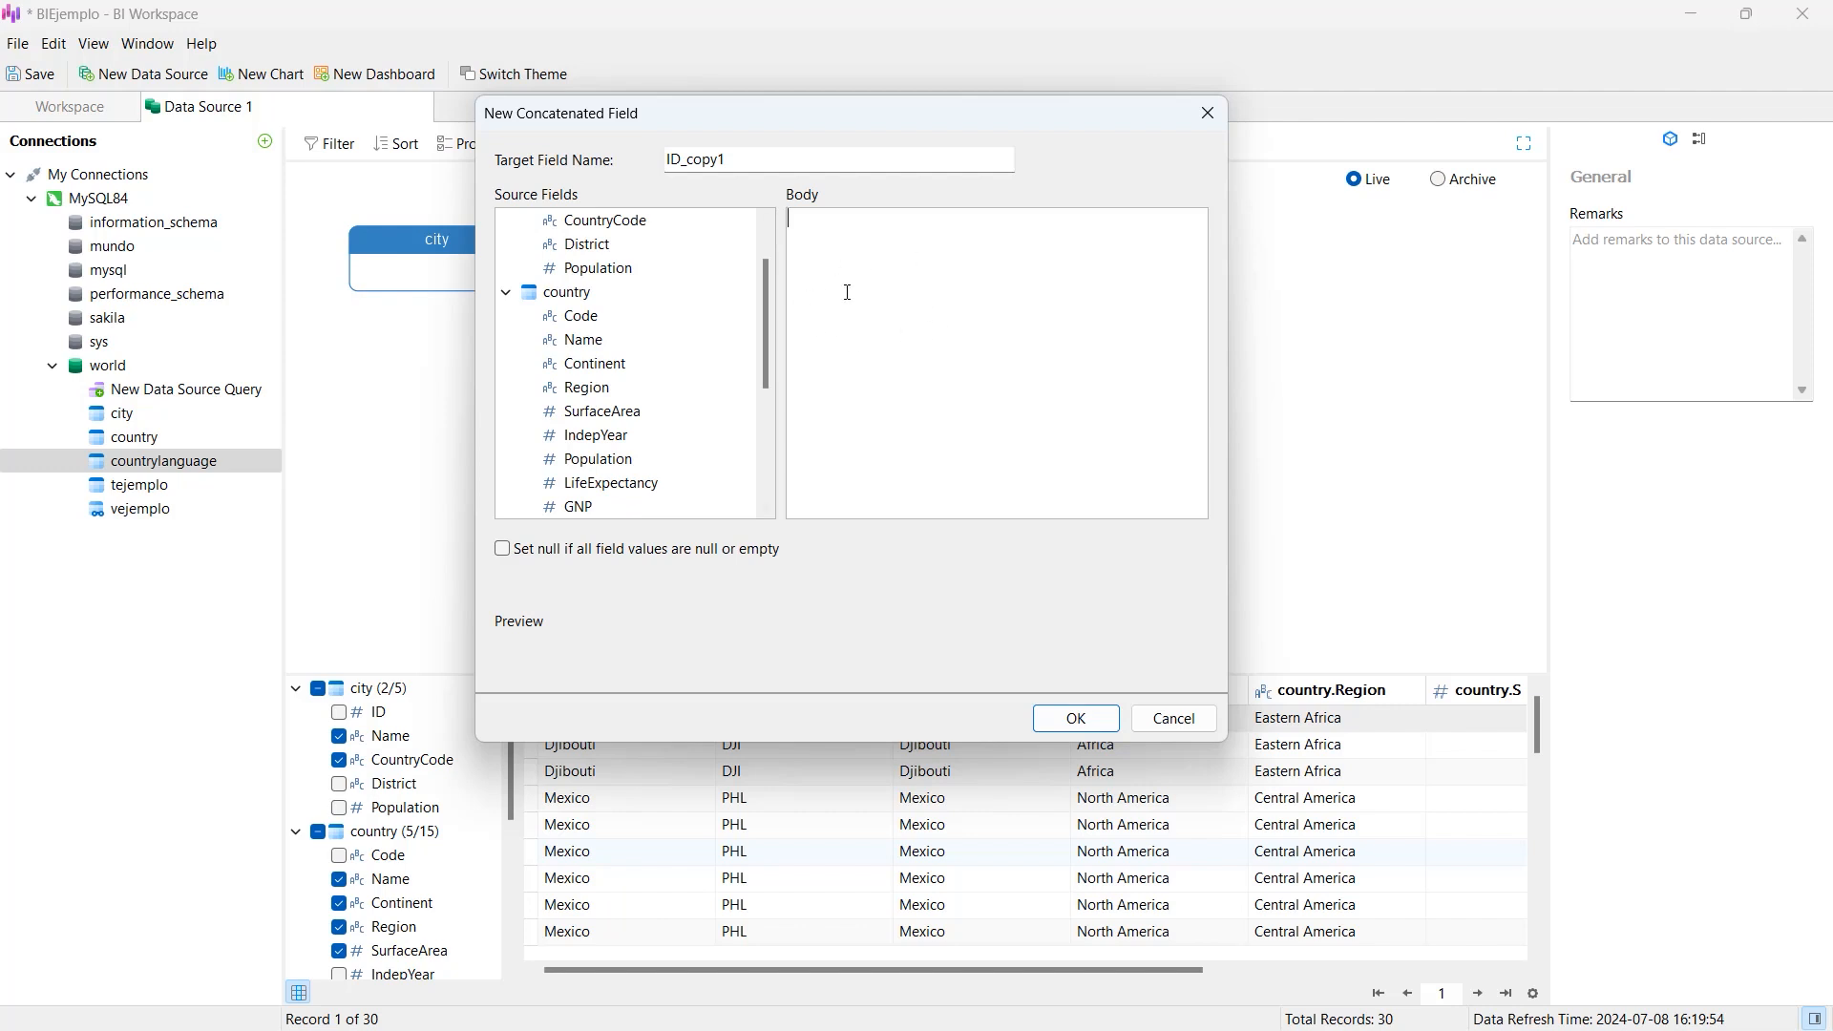
drag(764, 323, 768, 364)
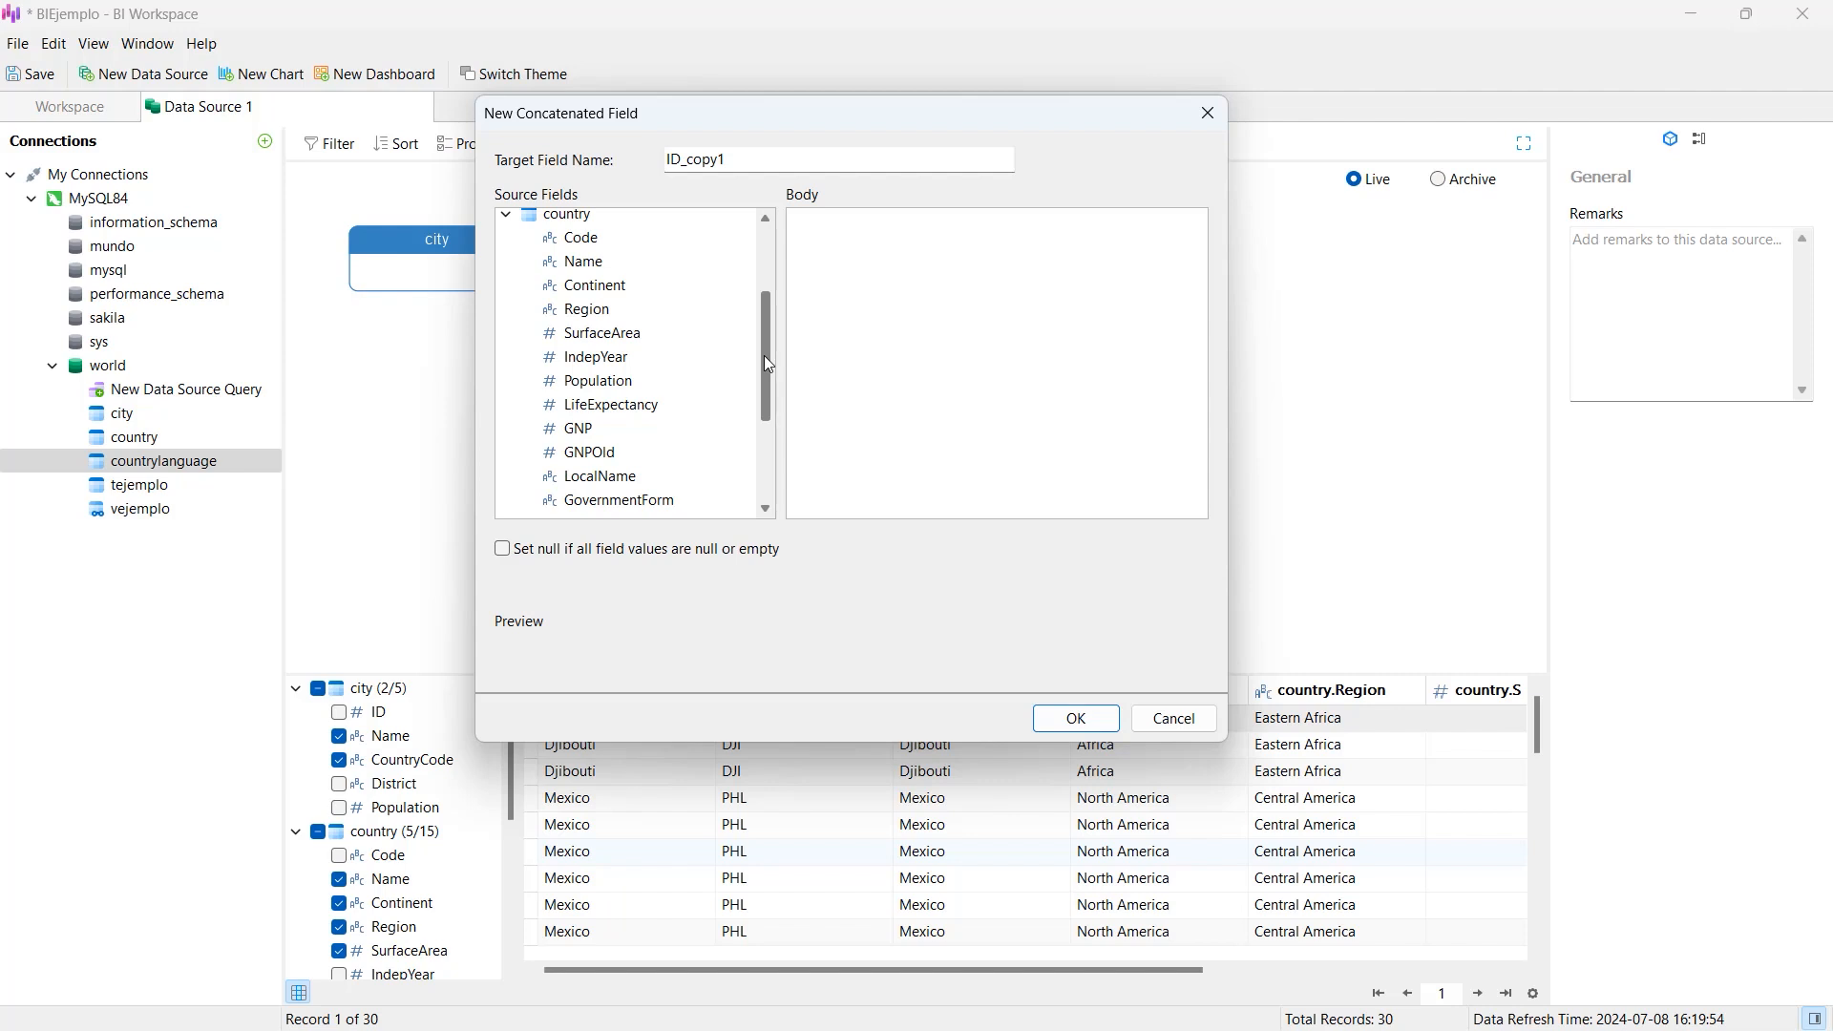
drag(769, 365, 757, 464)
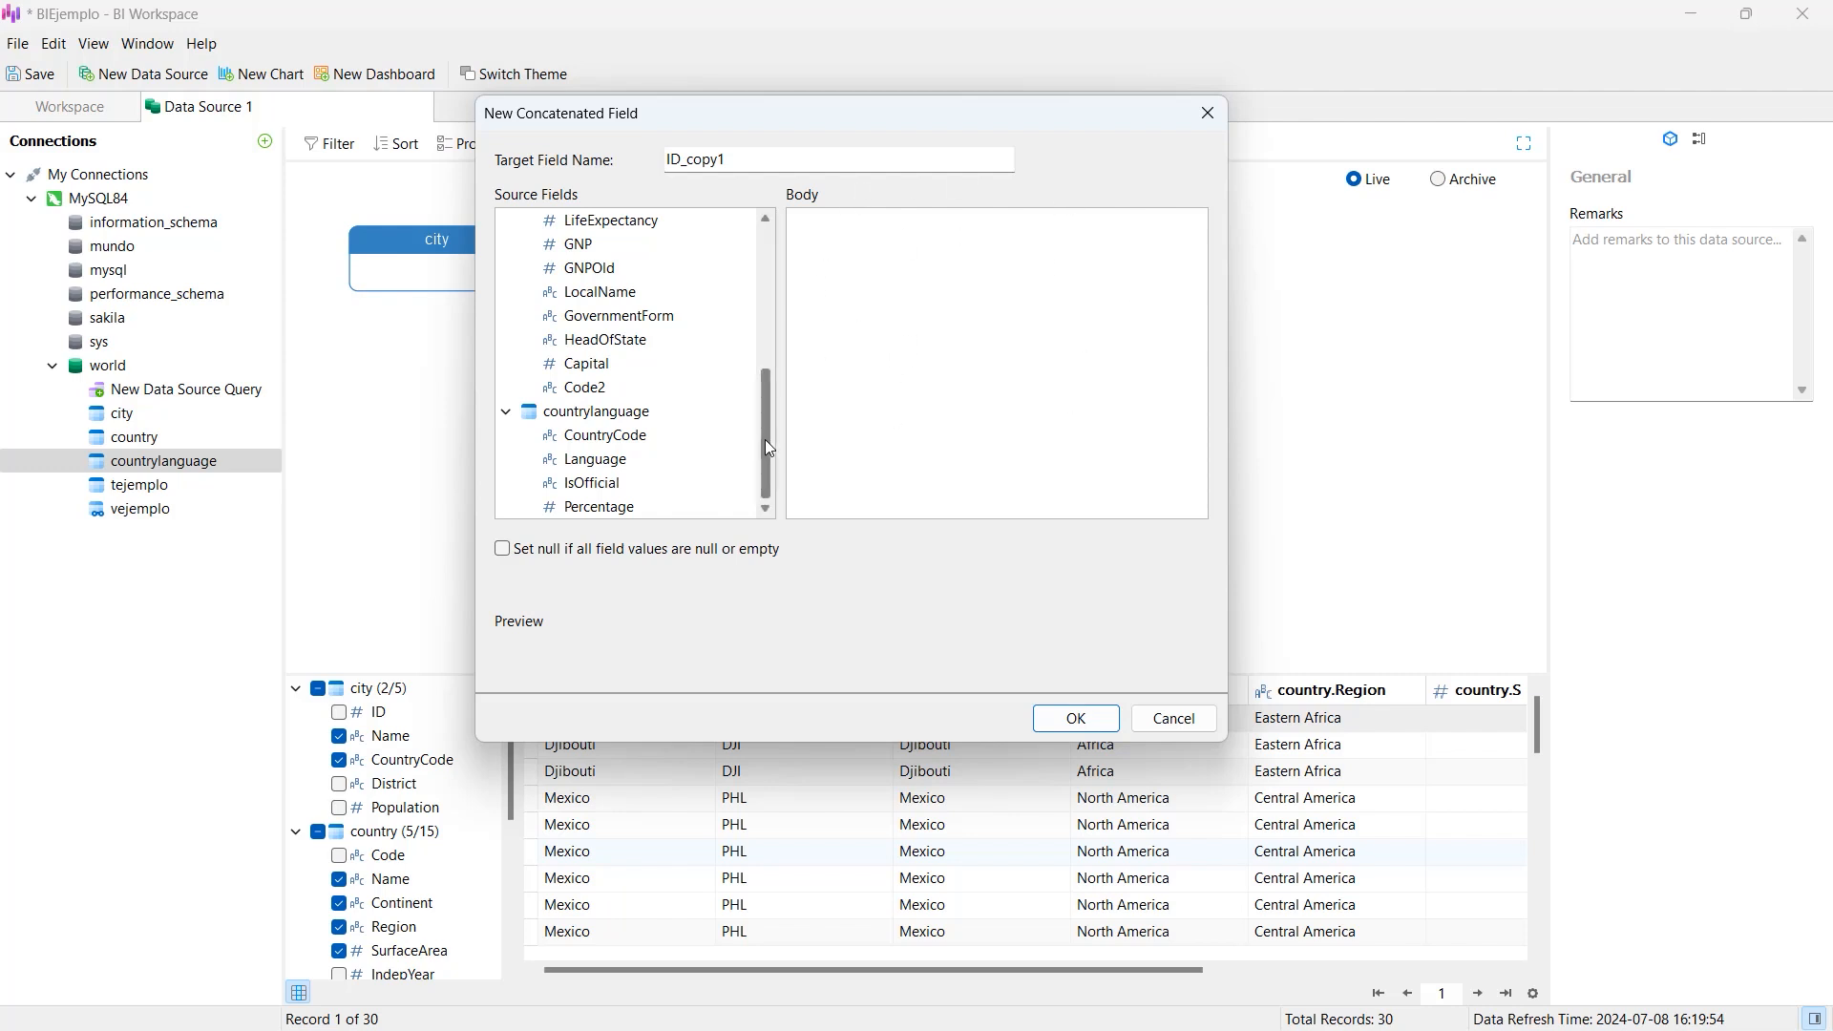
drag(741, 156, 646, 164)
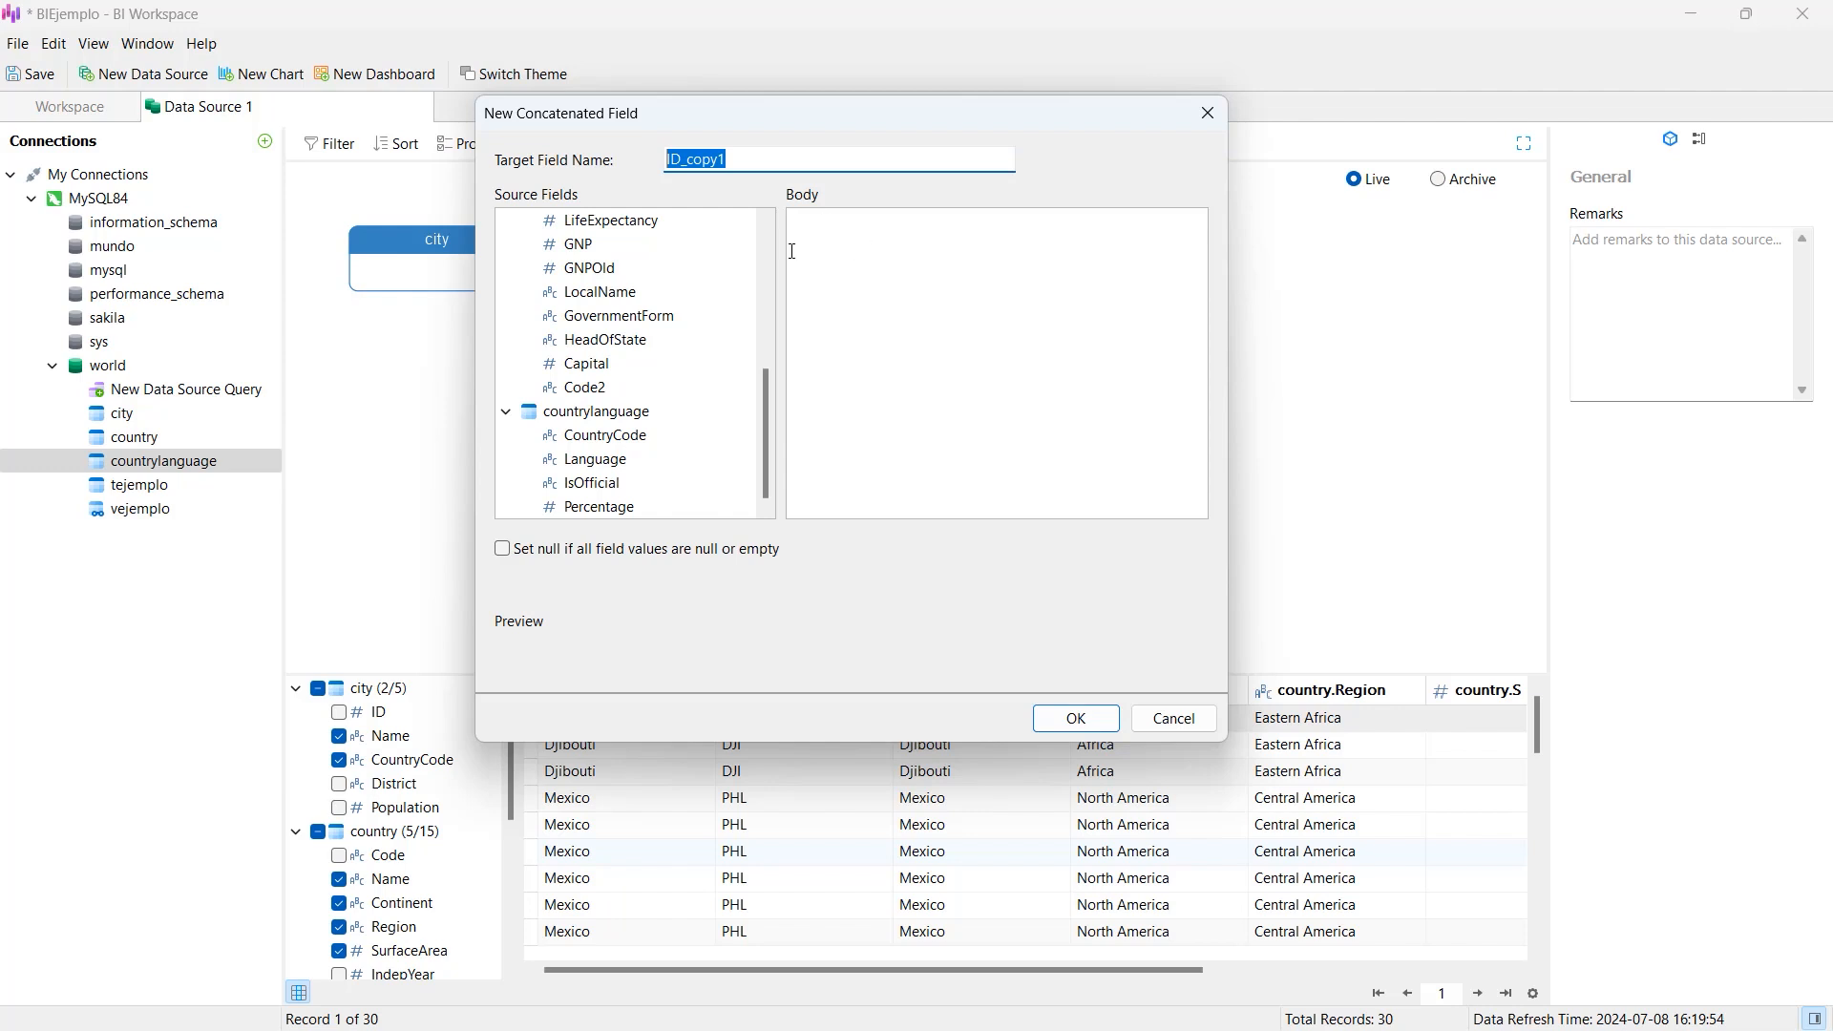
text(Unica)
text(caci)
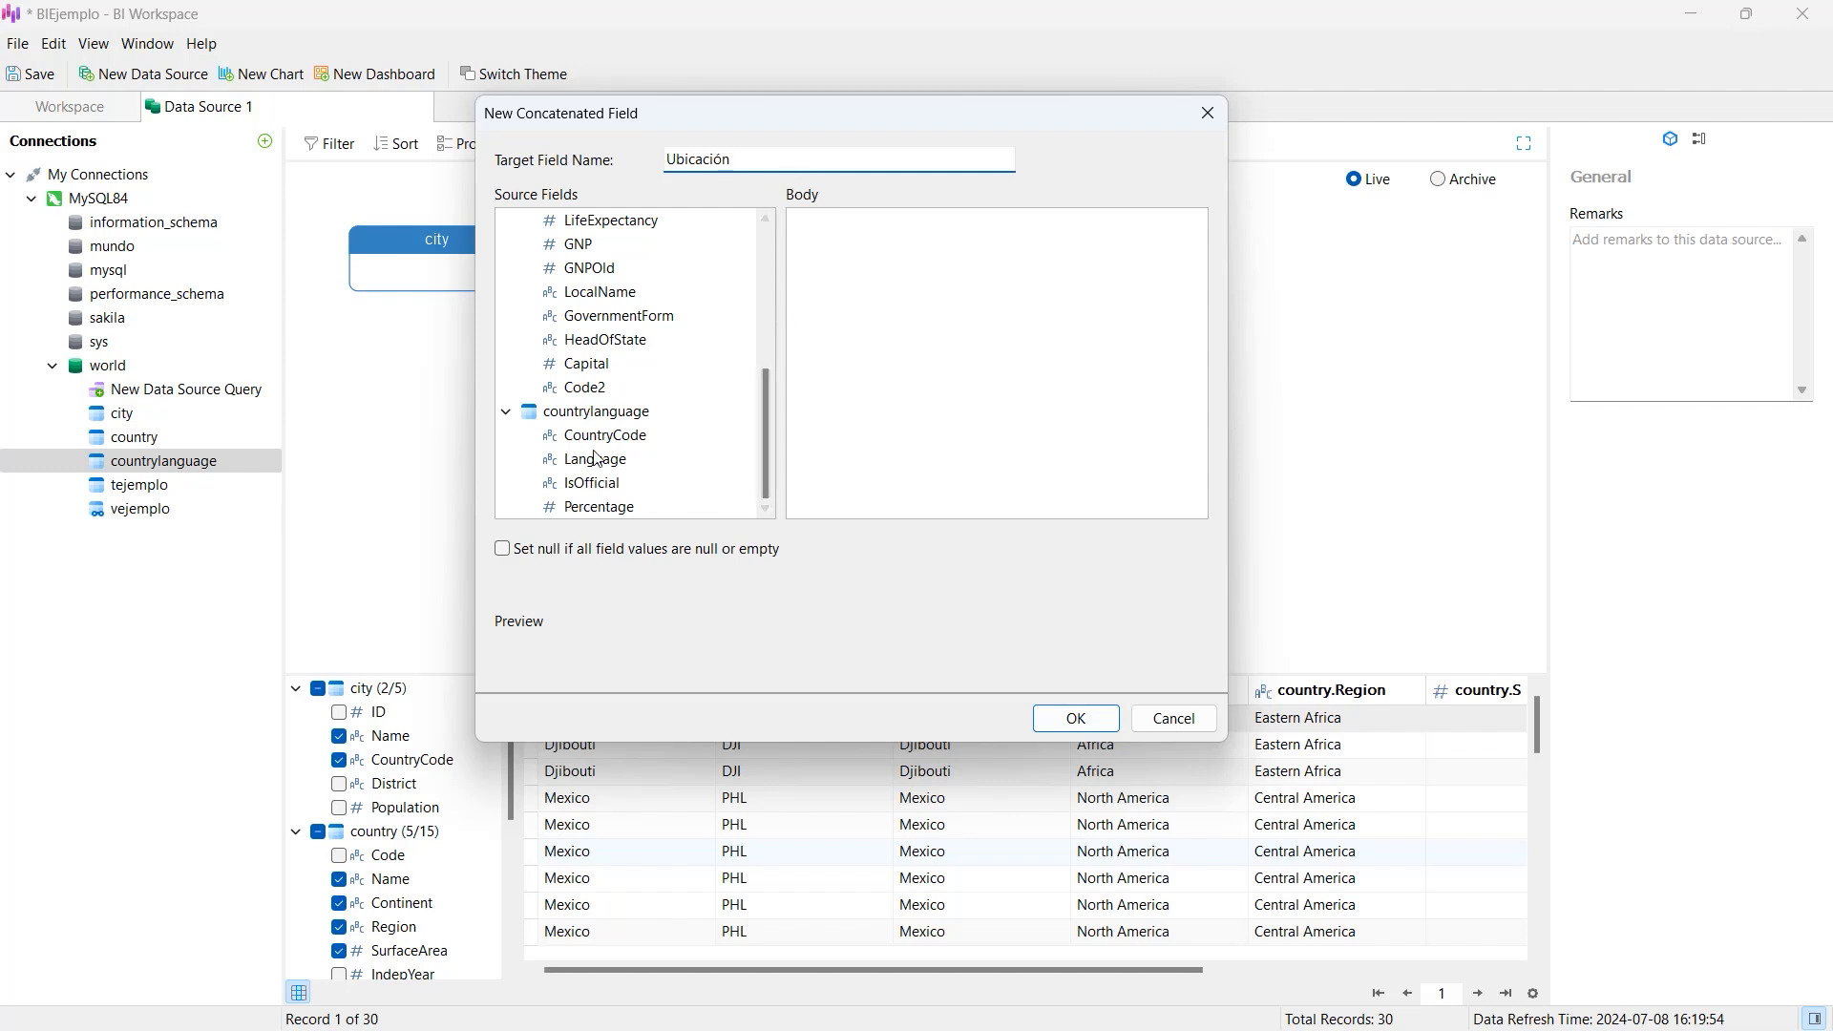
- Build the body from the country table's Name and Region fields, separated by a comma and a space
scroll(734, 367, up, 4)
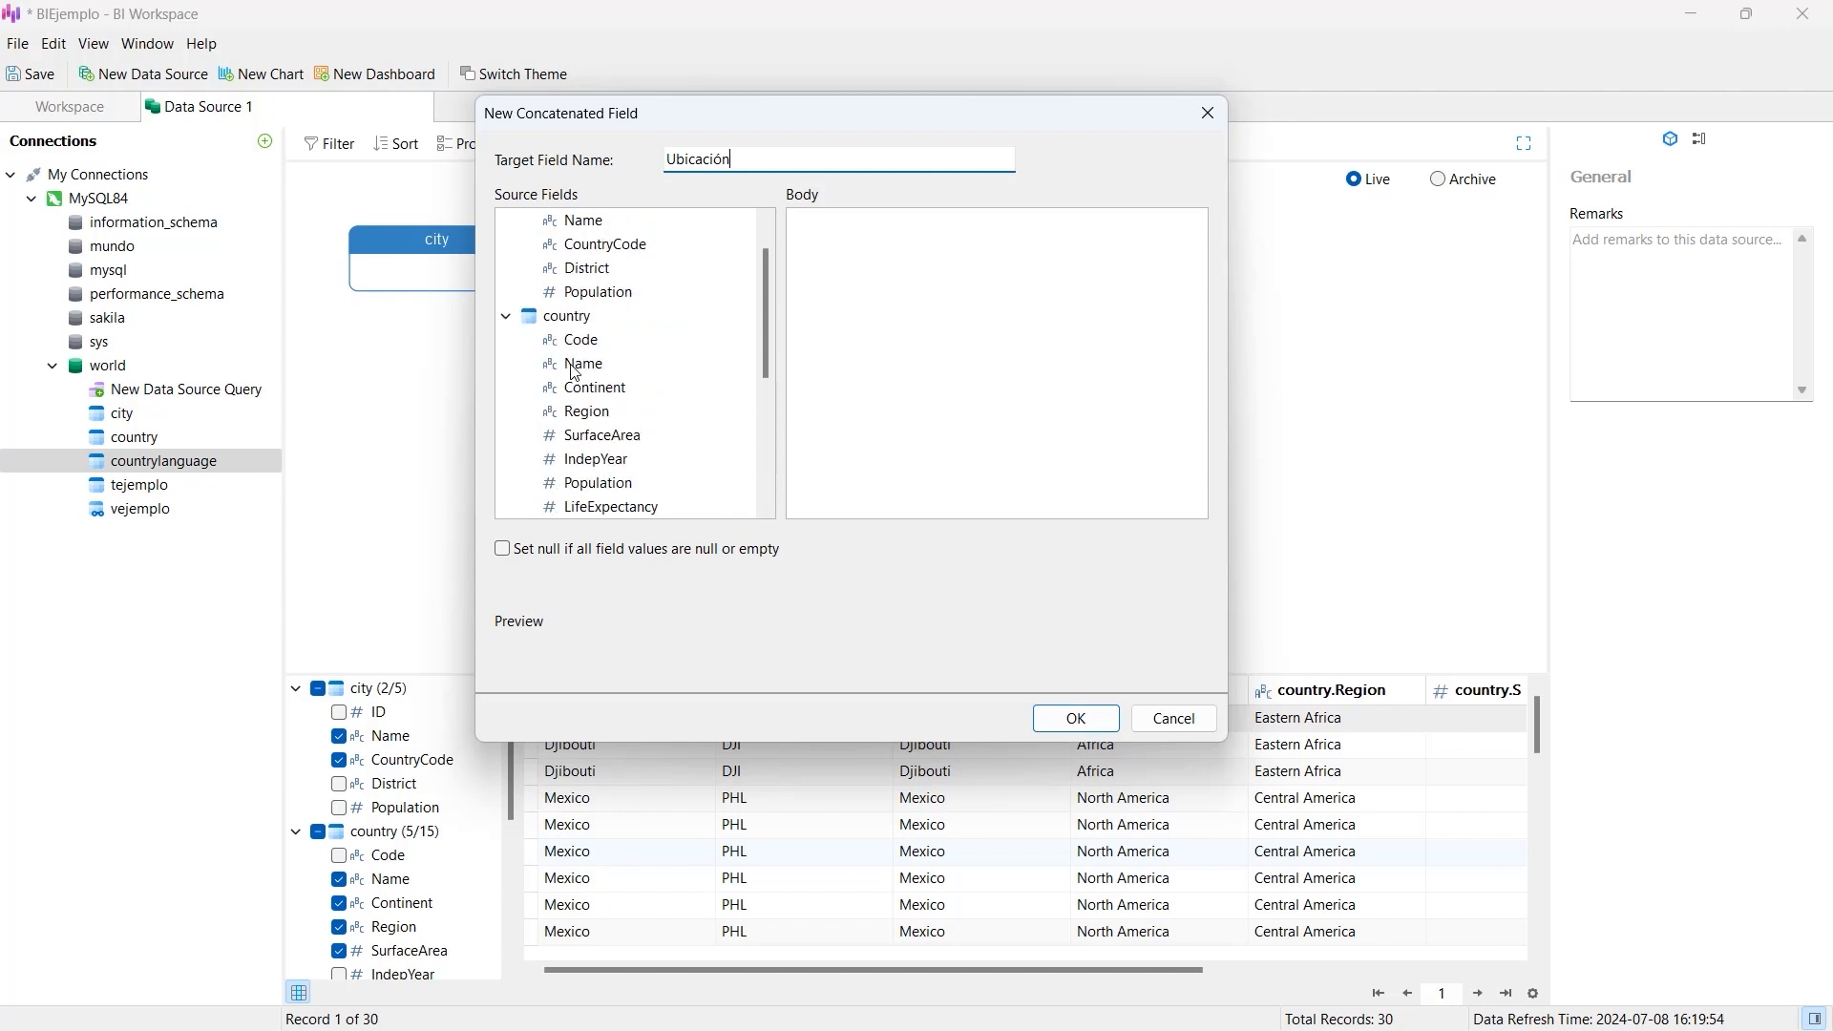
double_click(575, 366)
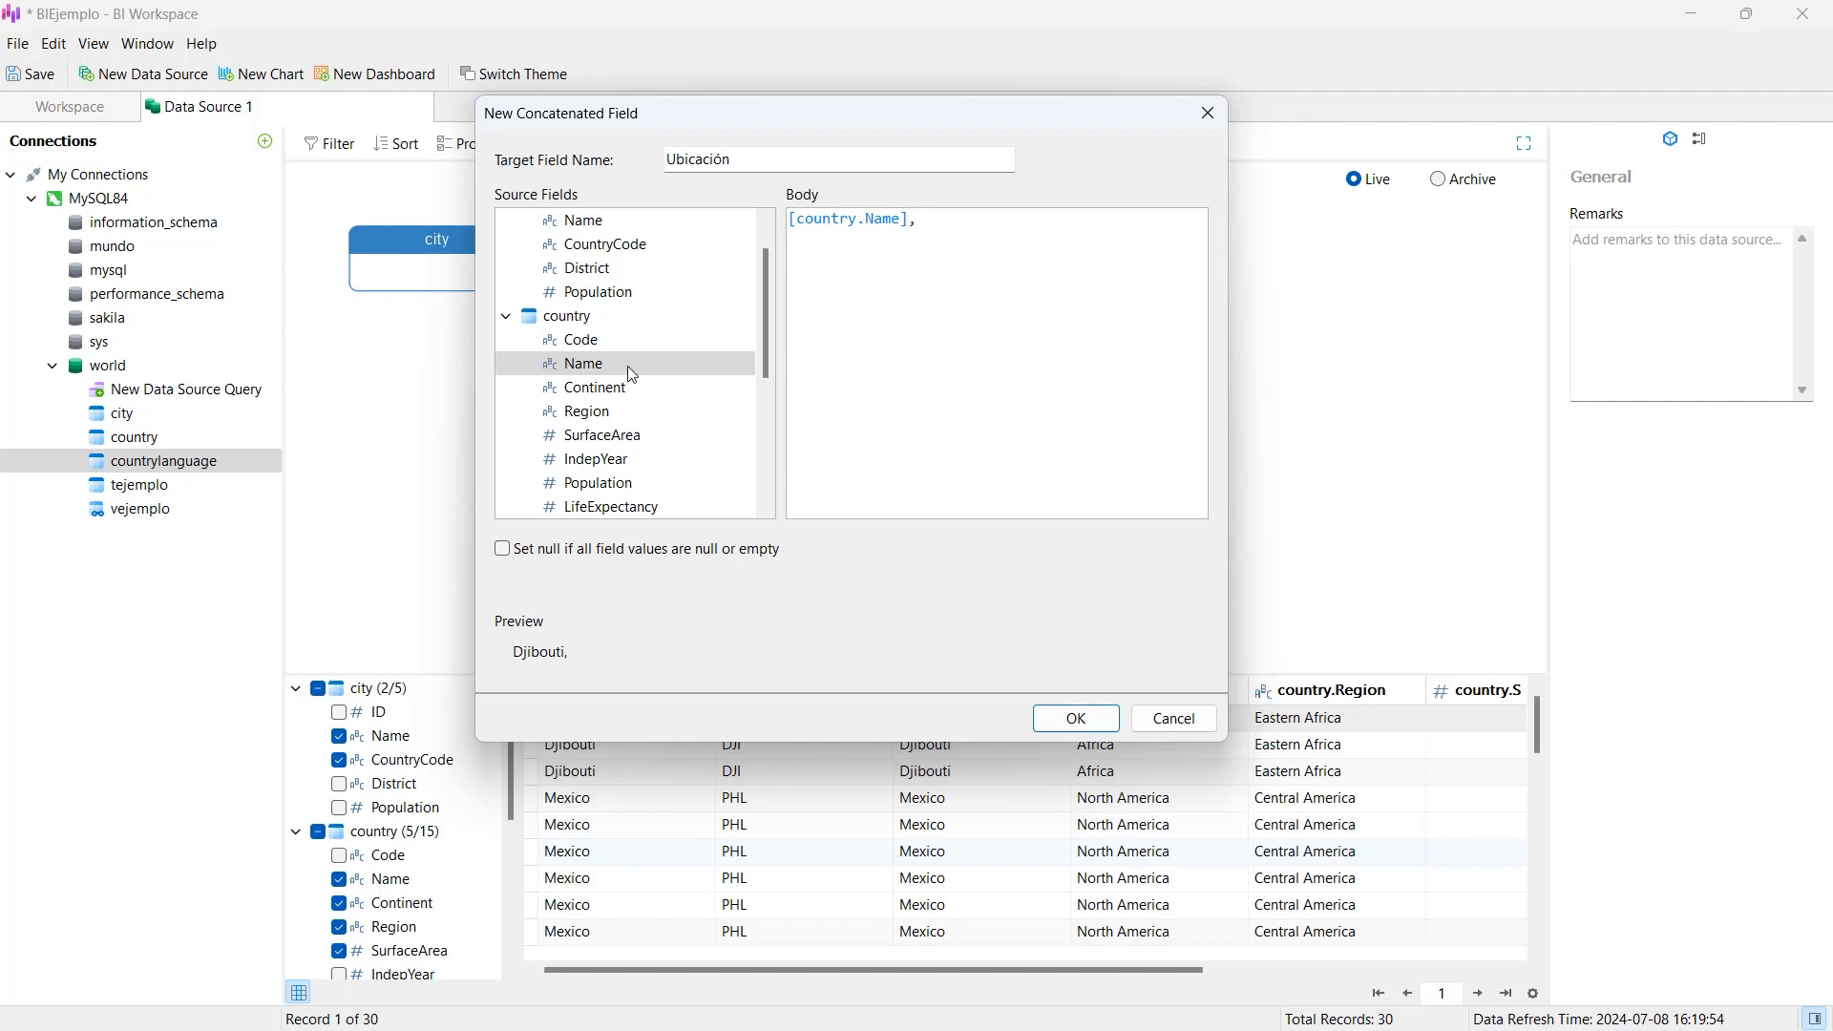
click(609, 417)
double_click(612, 425)
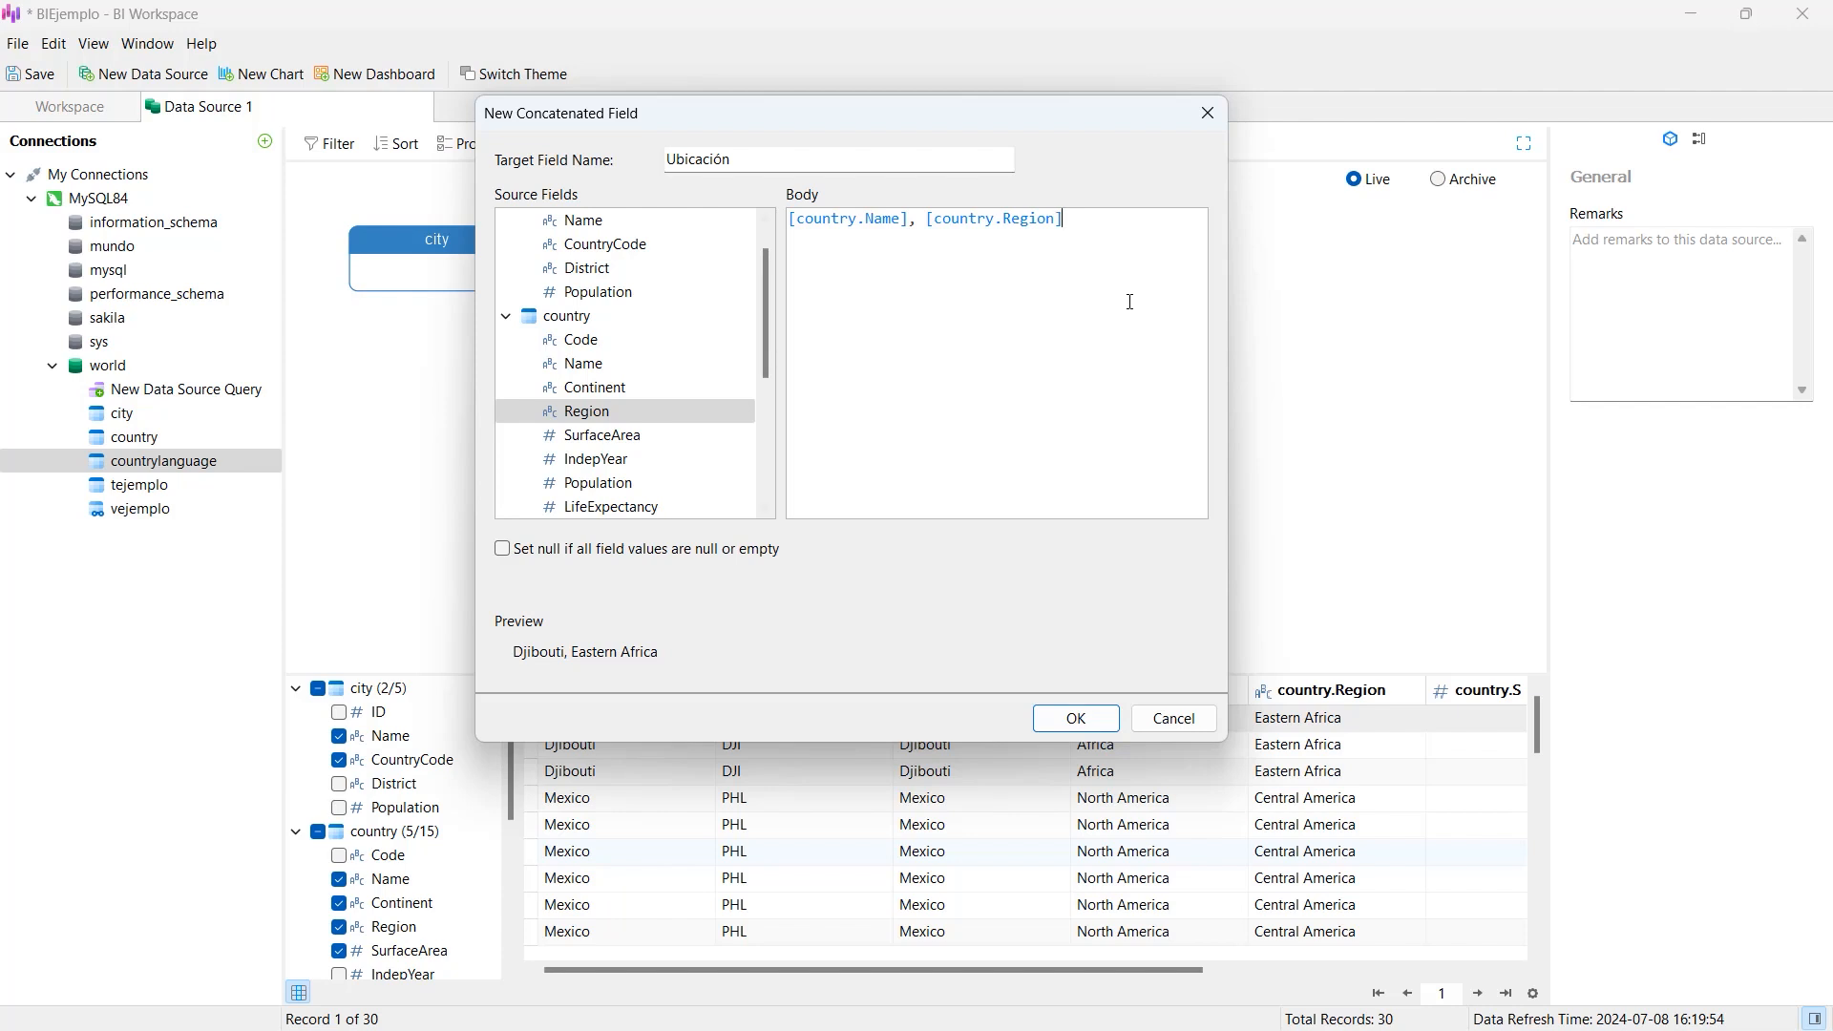
- Append "en:" and the country table's Continent field to the body, and create the concatenated field
text(en)
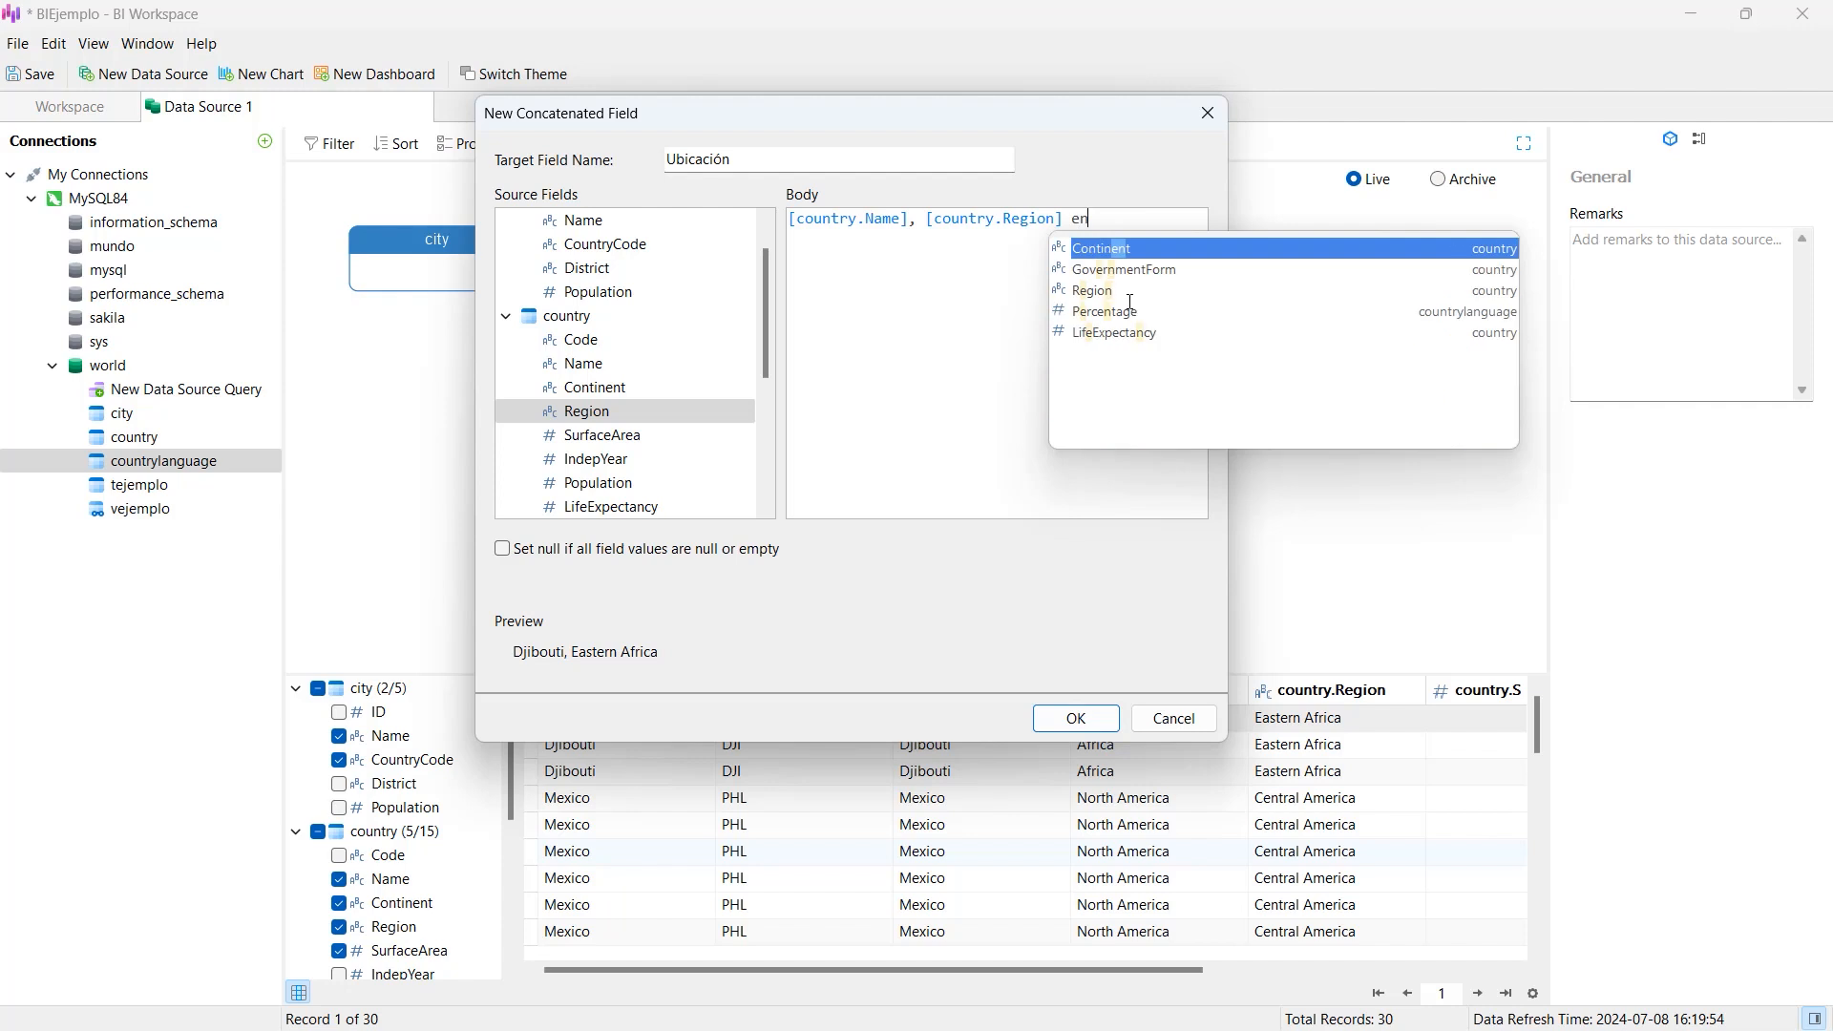
text( el)
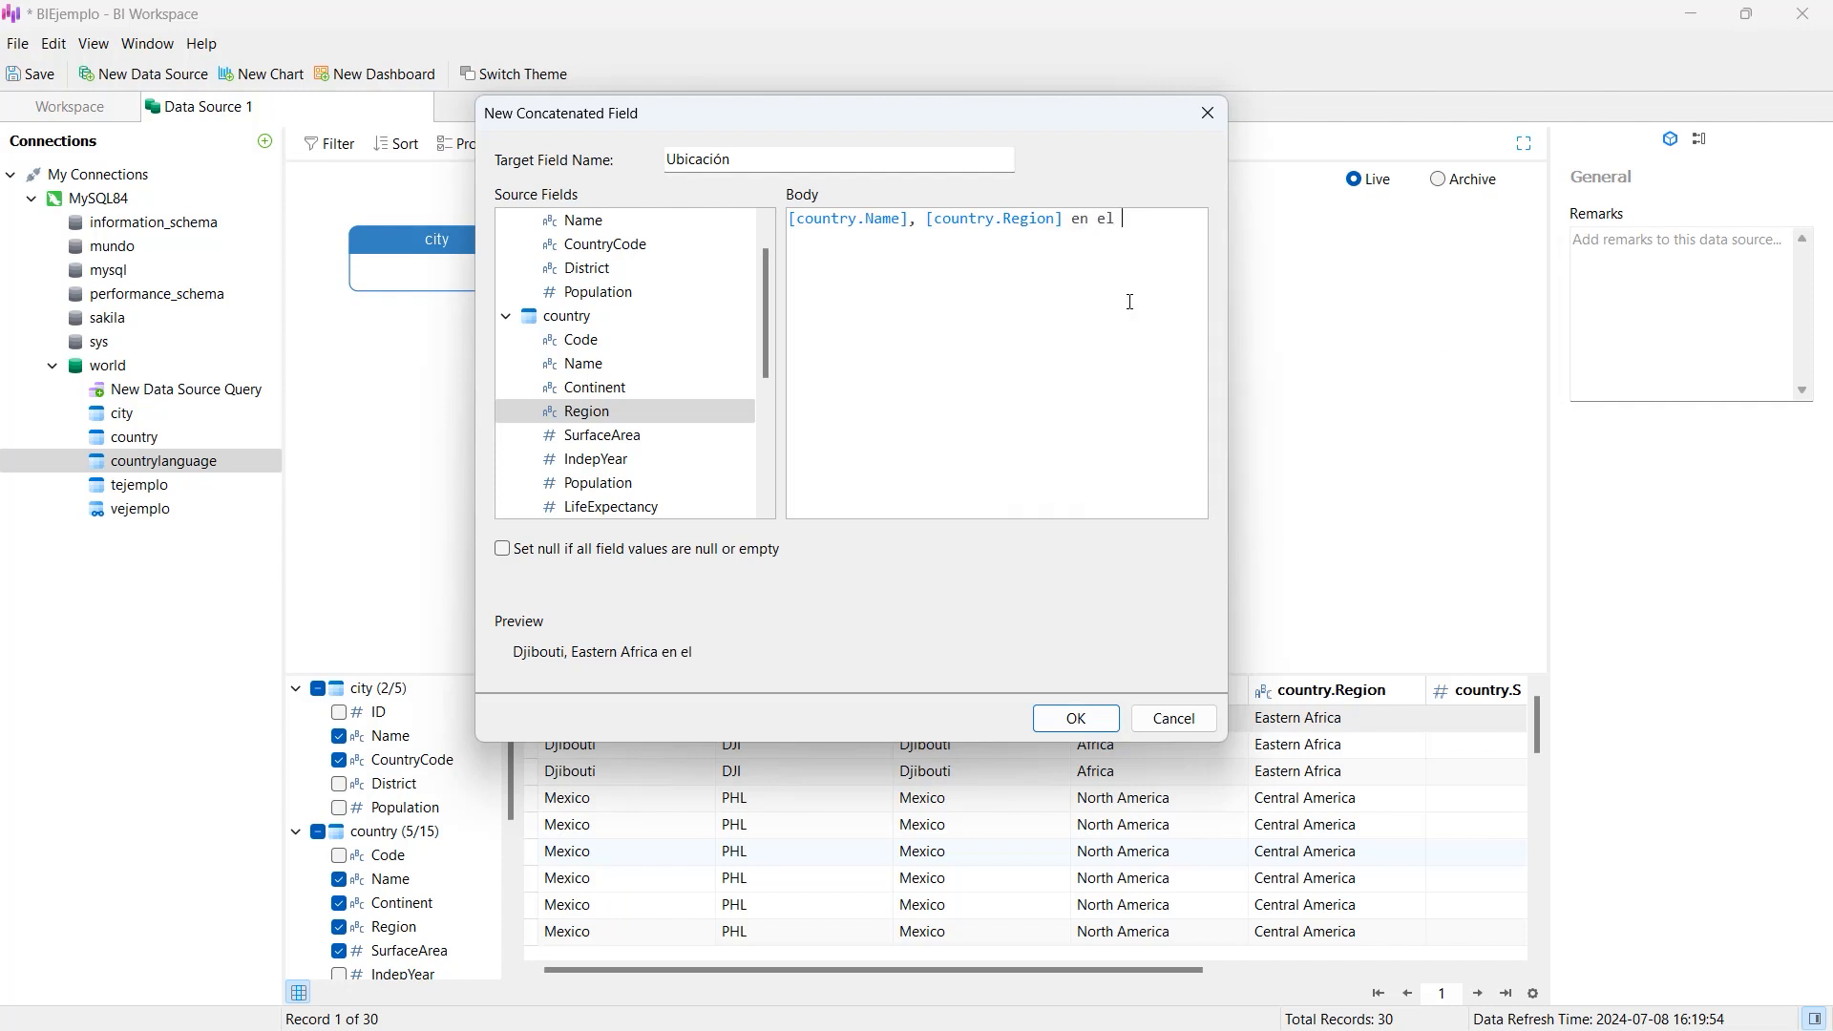
key(BackSpace)
key(BackSpace)
double_click(596, 389)
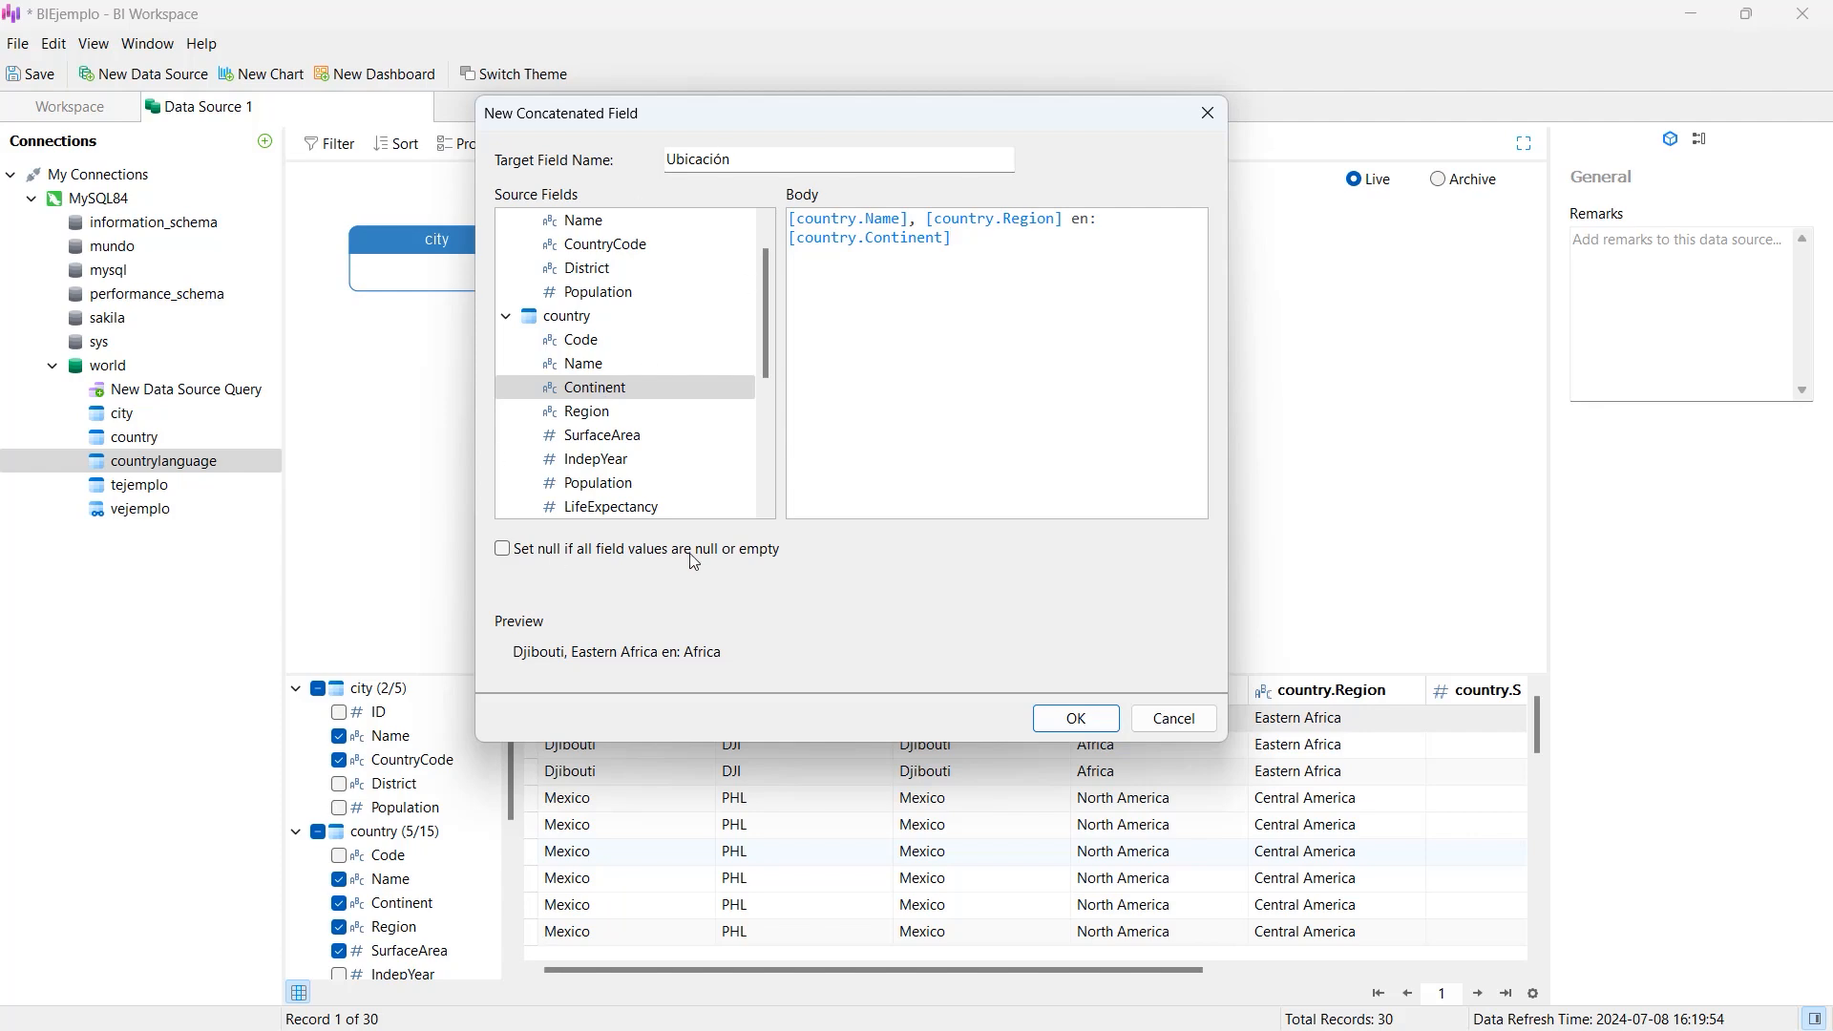
click(1061, 725)
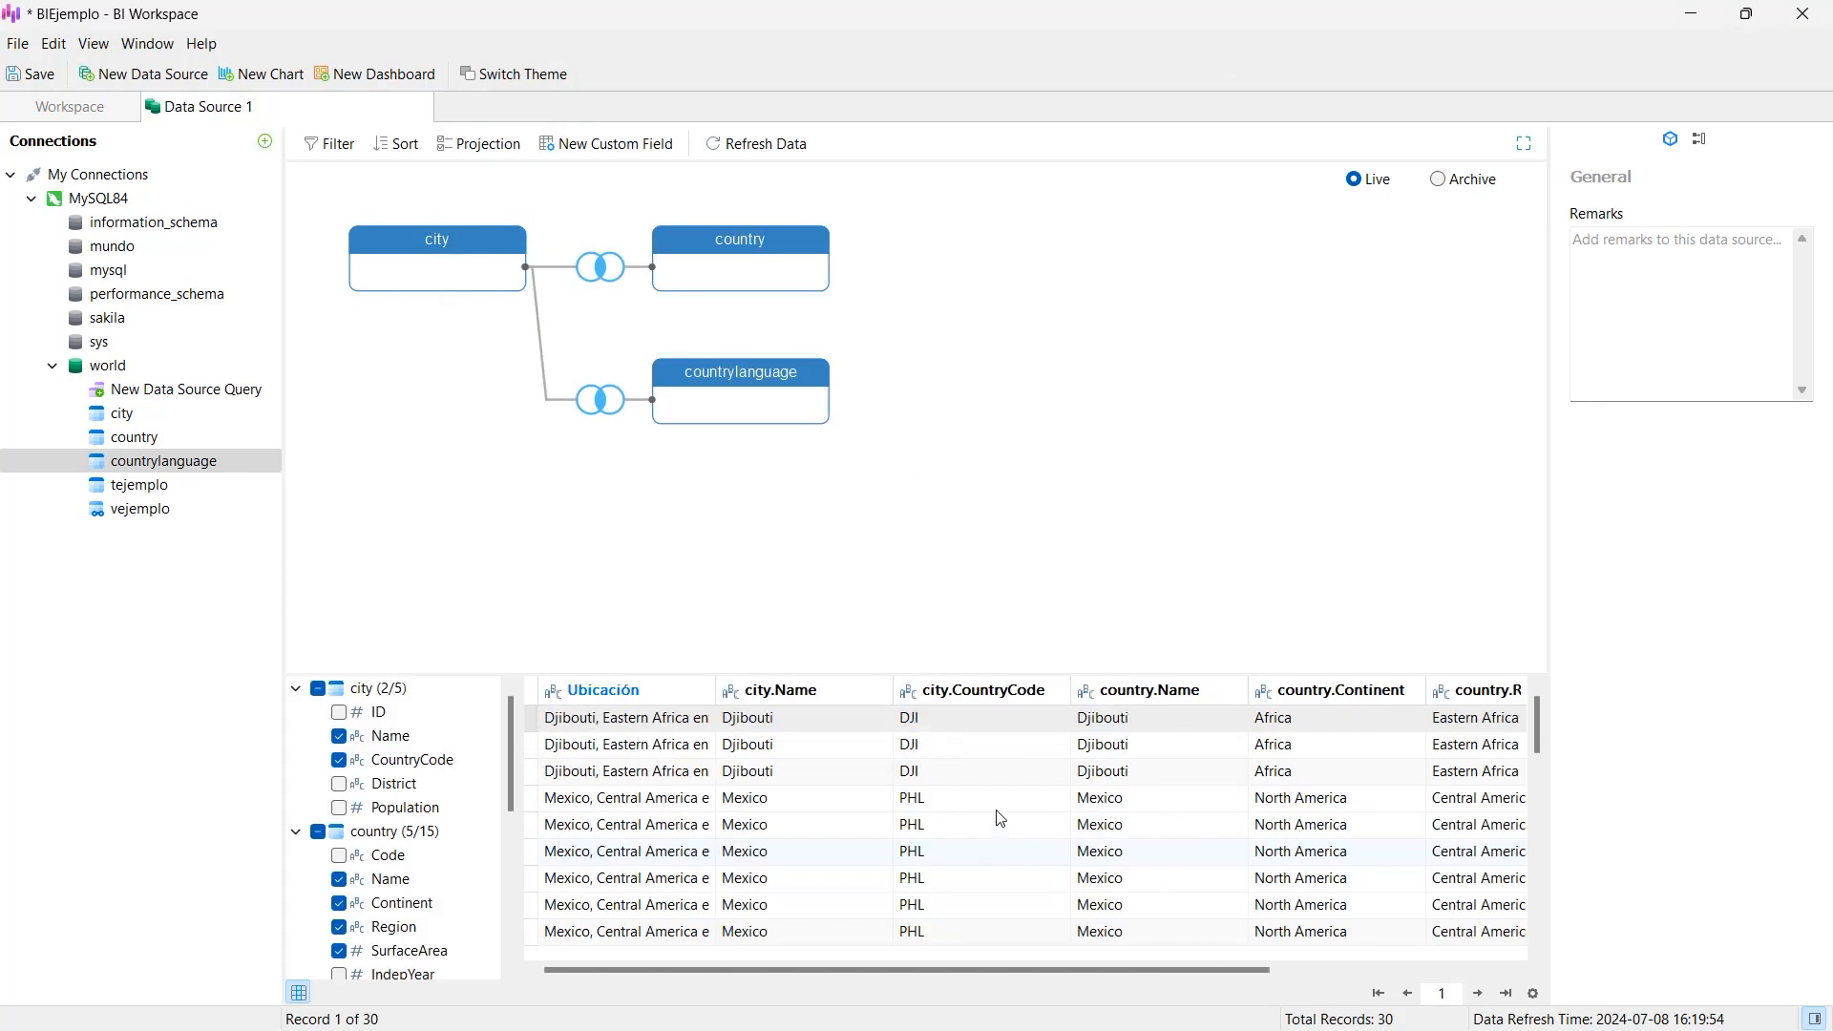
- Widen the Ubicación column in the data preview so its full text fits
double_click(718, 699)
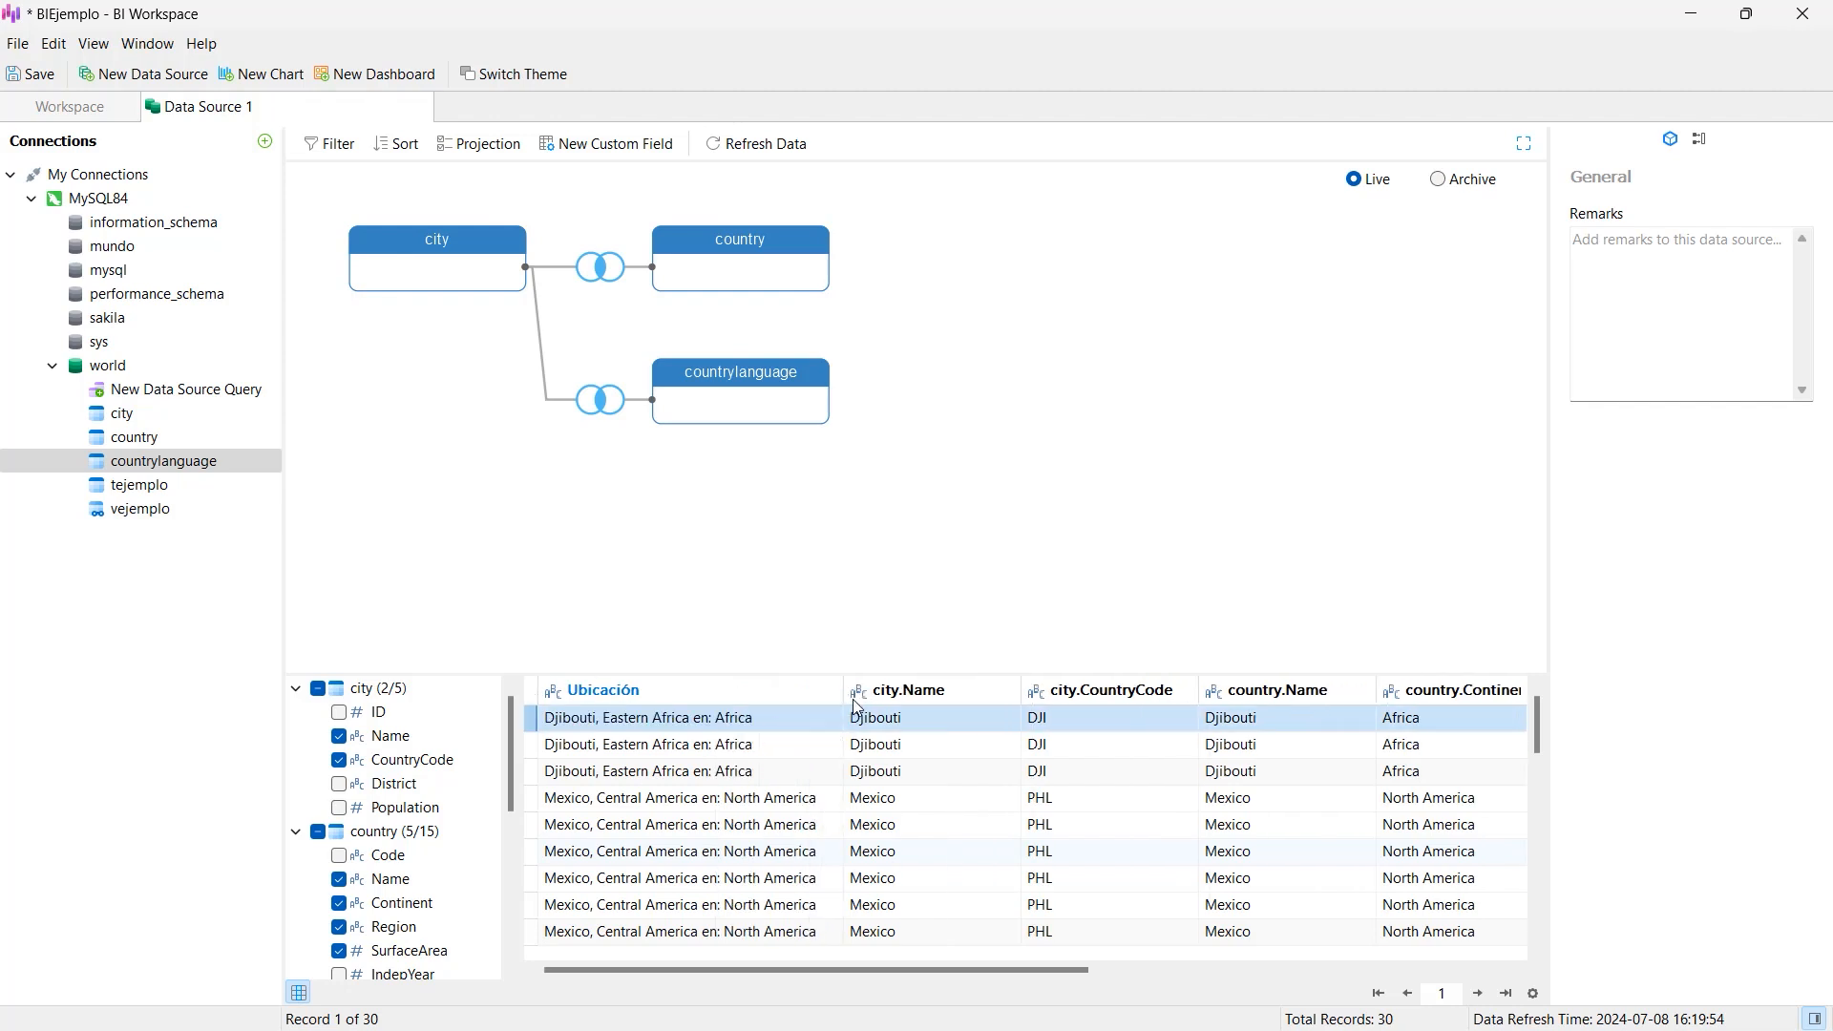
drag(844, 689, 957, 691)
click(753, 753)
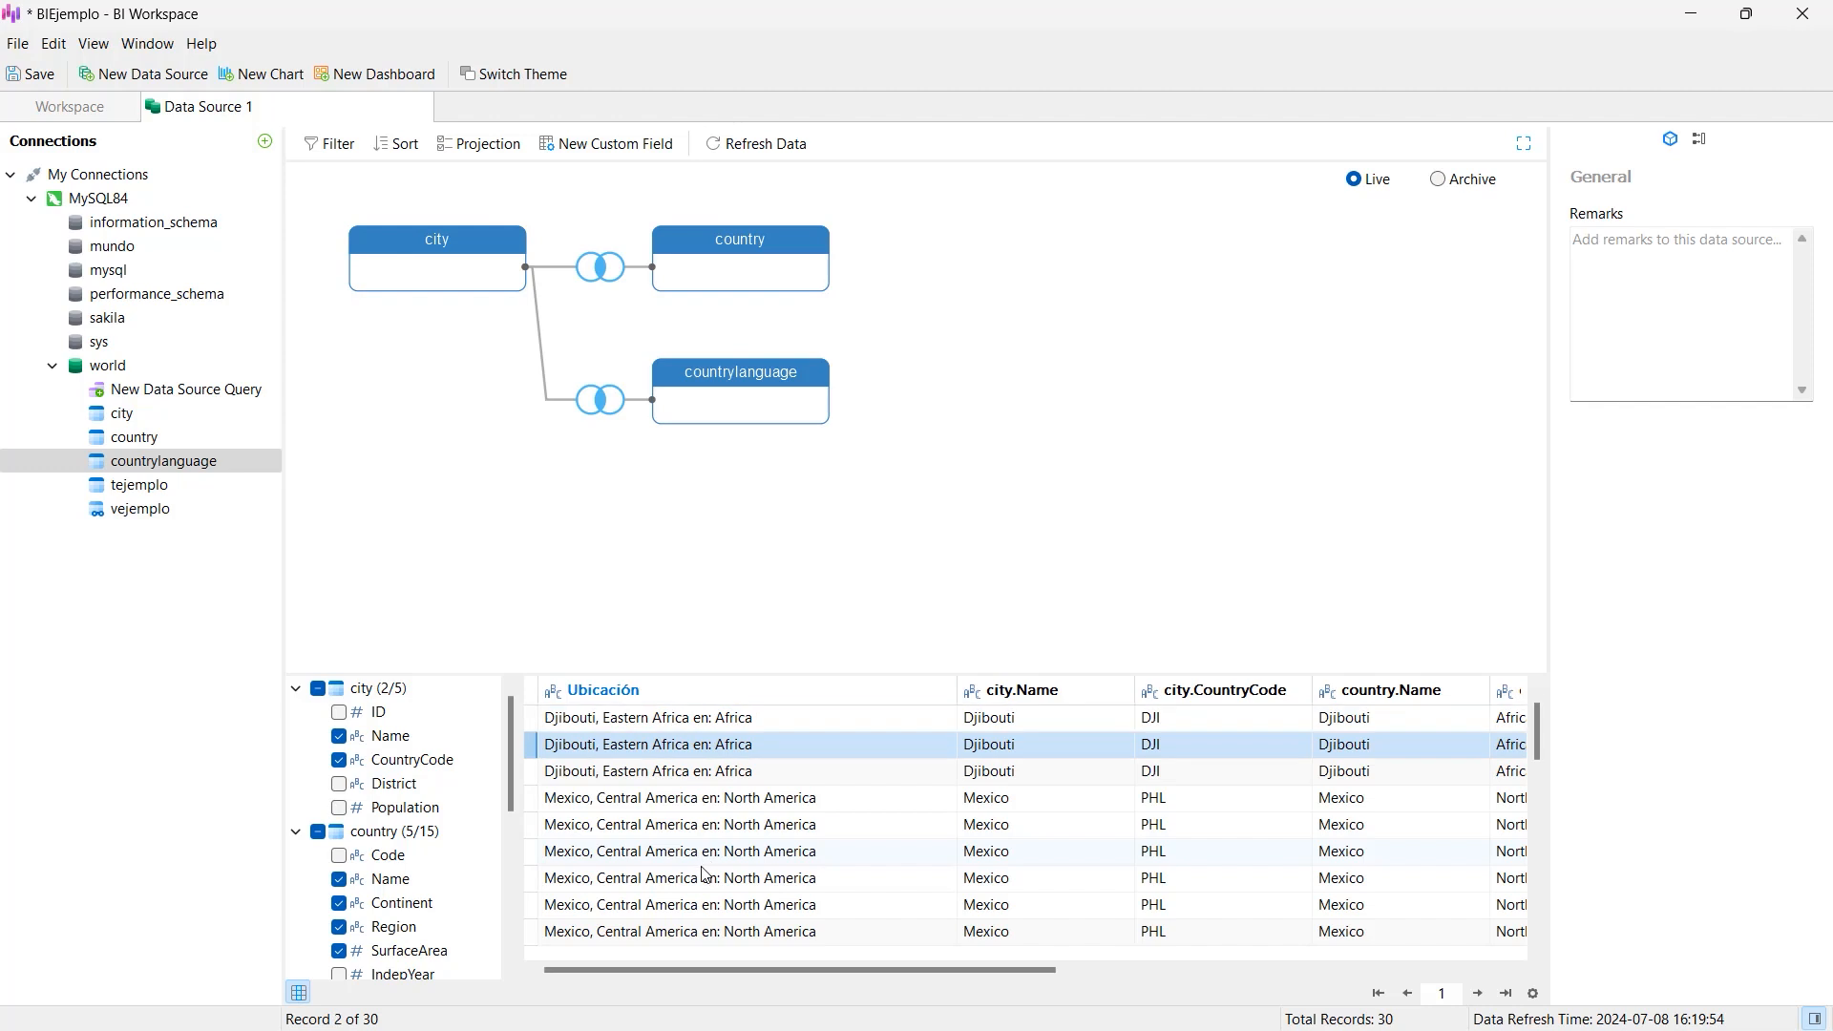
- Examine the Ubicación values across the preview rows and the custom field's entry in the field list
key(Down)
key(Down)
key(Down)
key(Down)
key(Down)
key(Down)
key(Down)
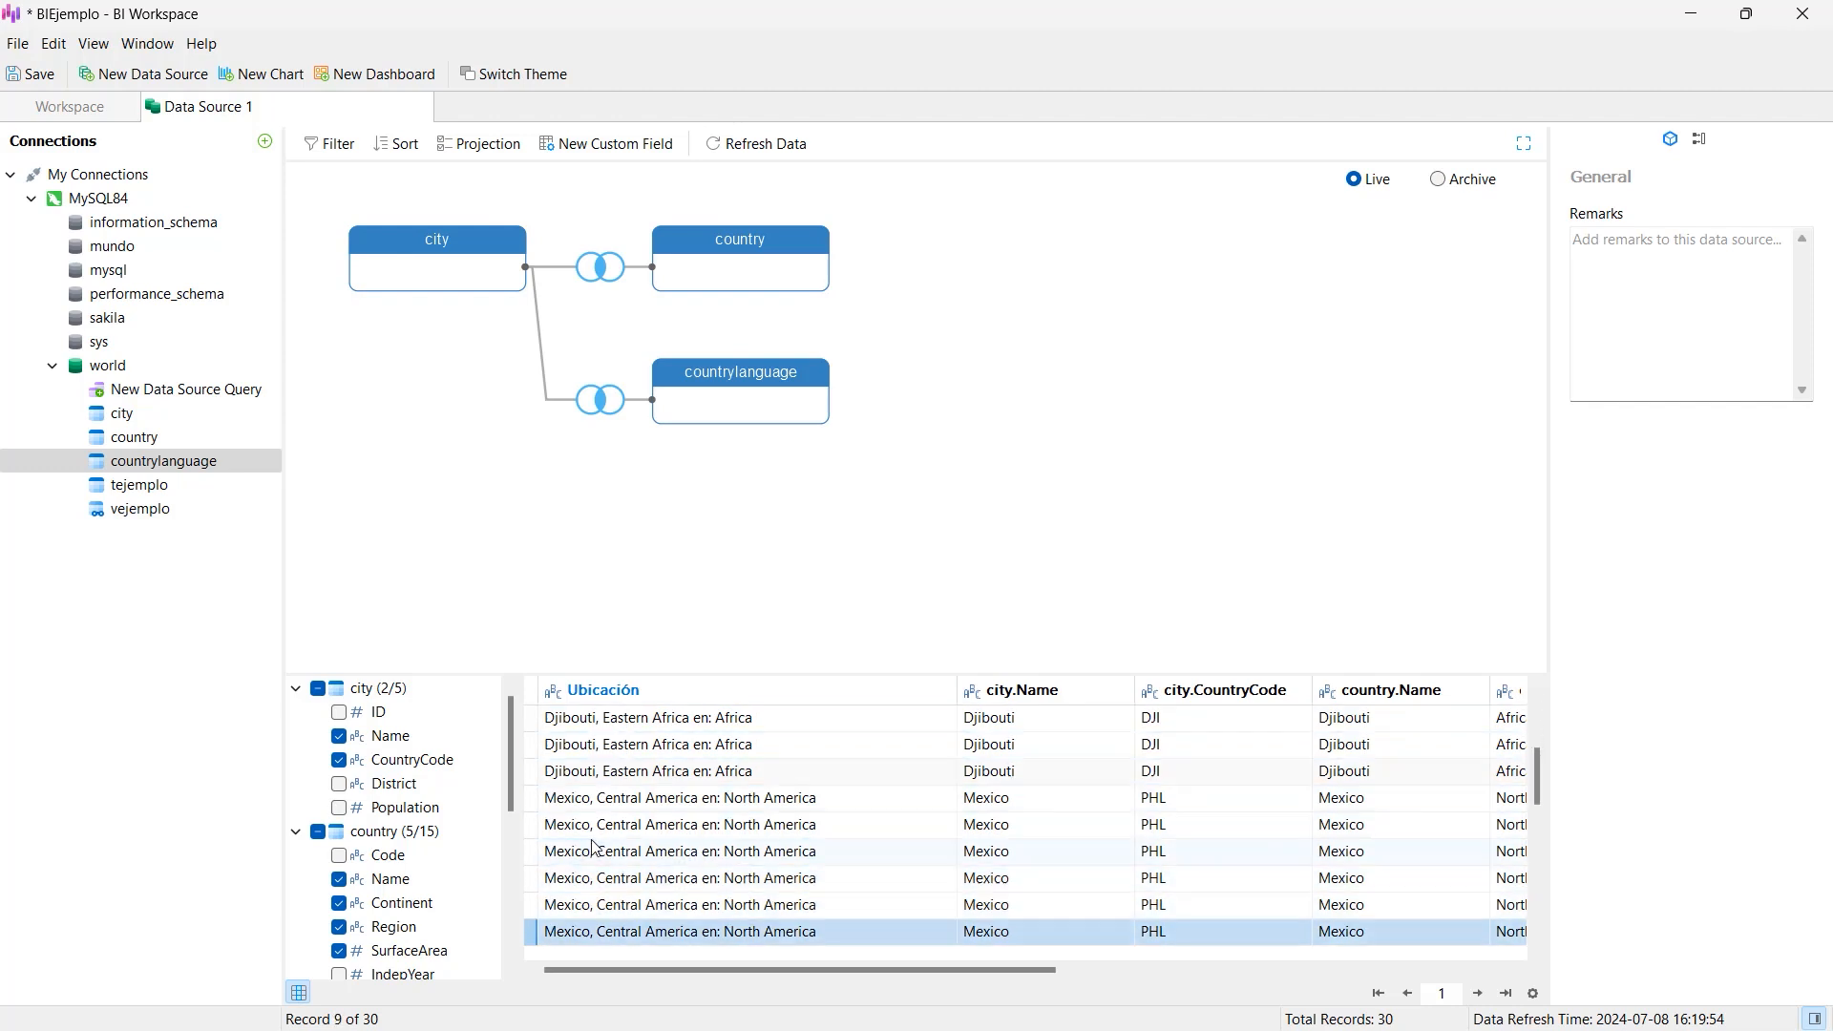
key(Up)
key(Up)
key(Up)
key(Up)
key(Up)
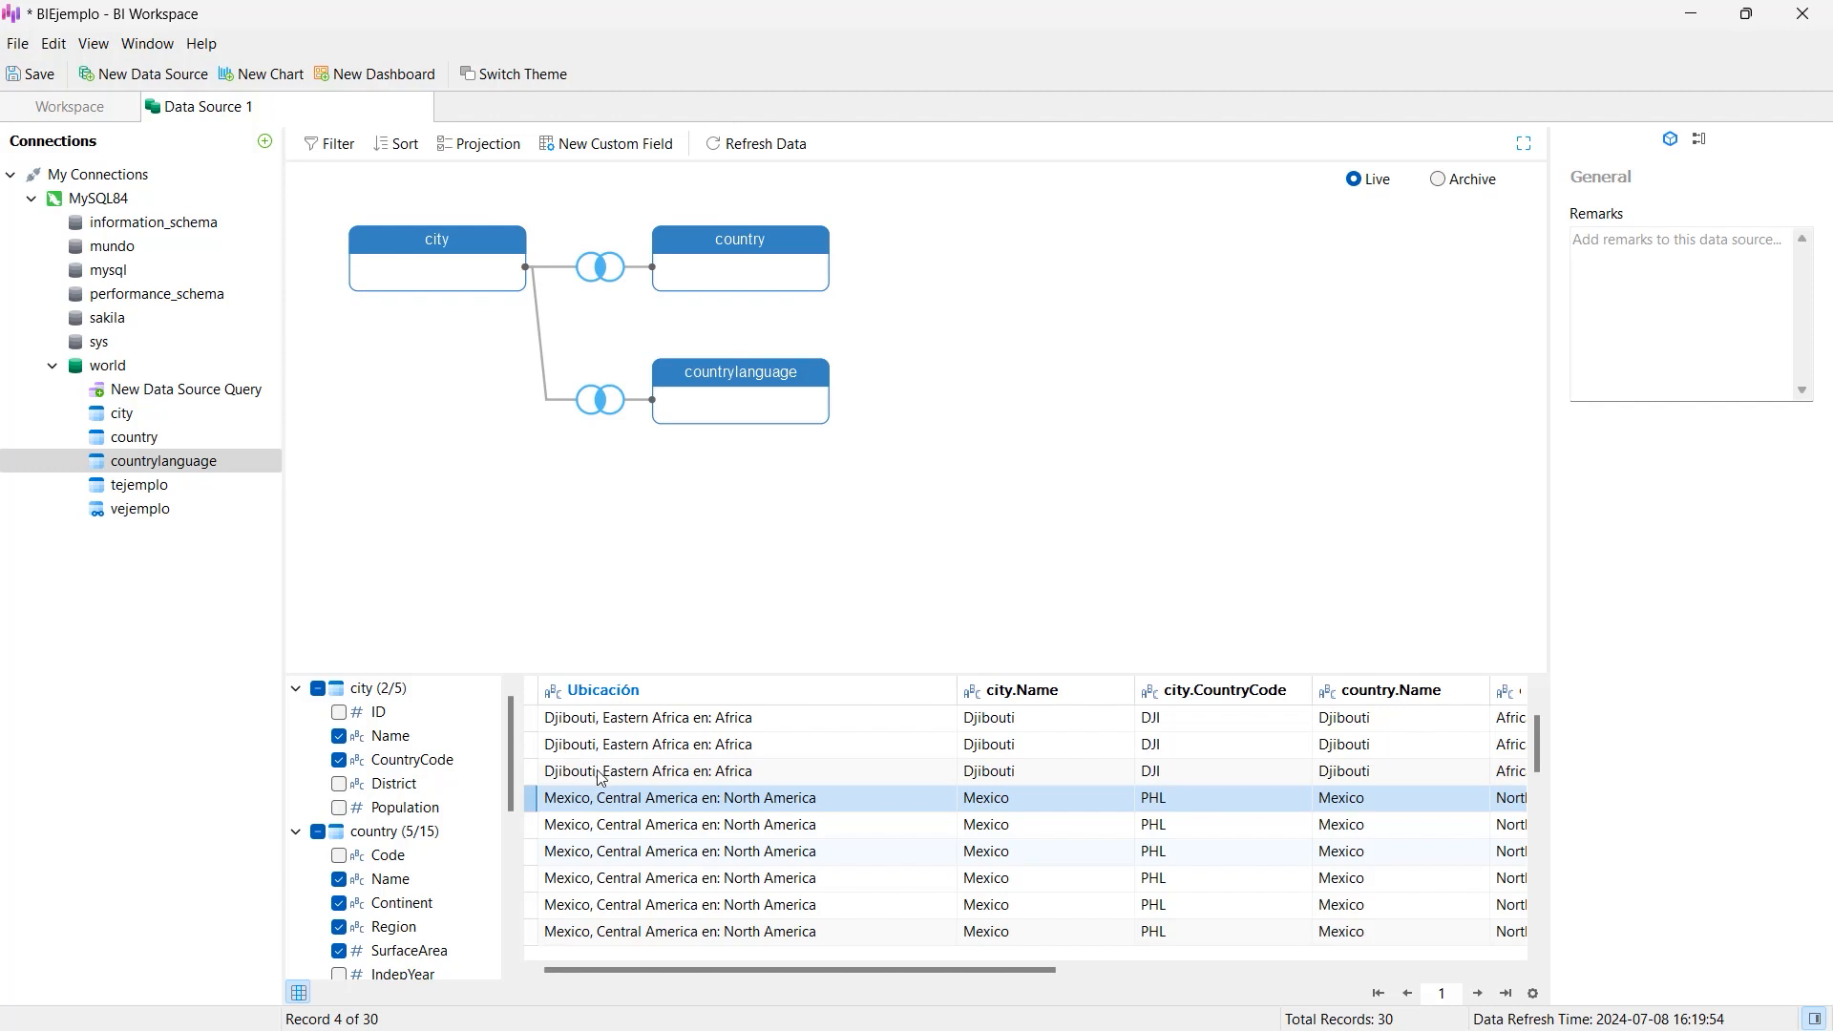
key(Down)
key(Down)
key(Down)
key(Down)
key(Down)
key(Down)
key(Down)
key(Down)
key(Down)
key(Down)
key(Down)
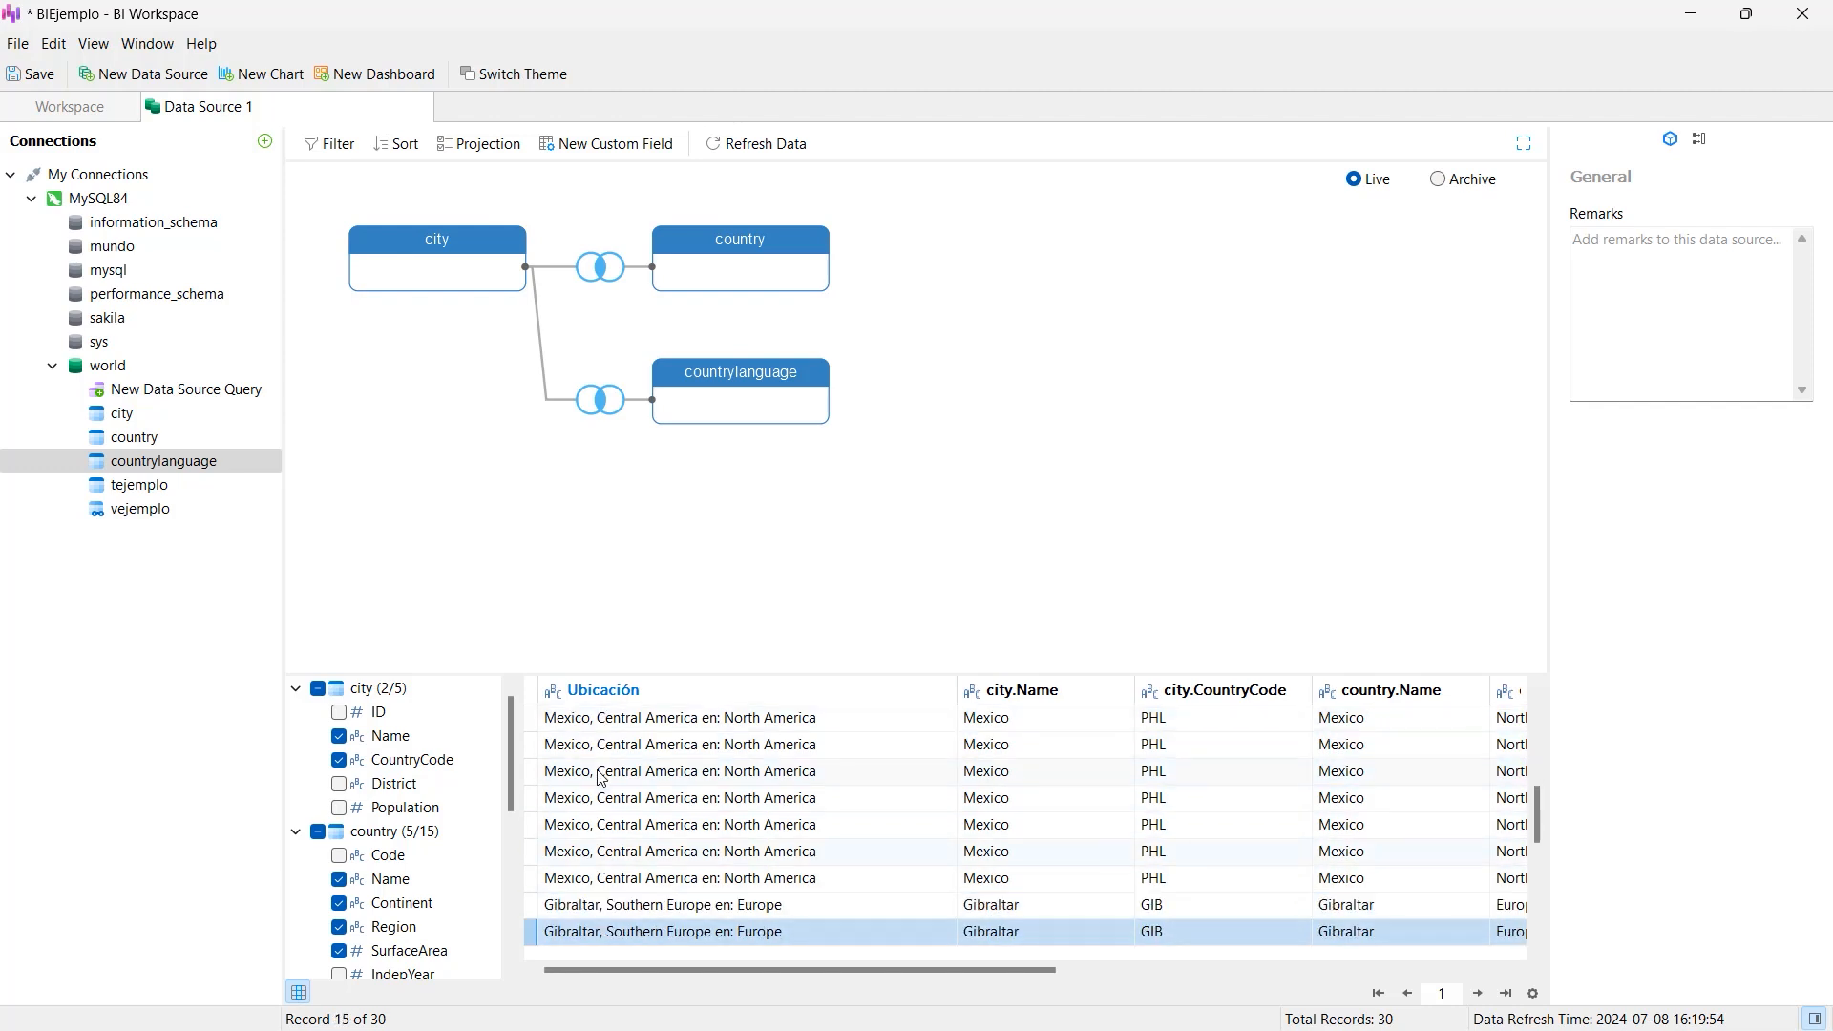
key(Down)
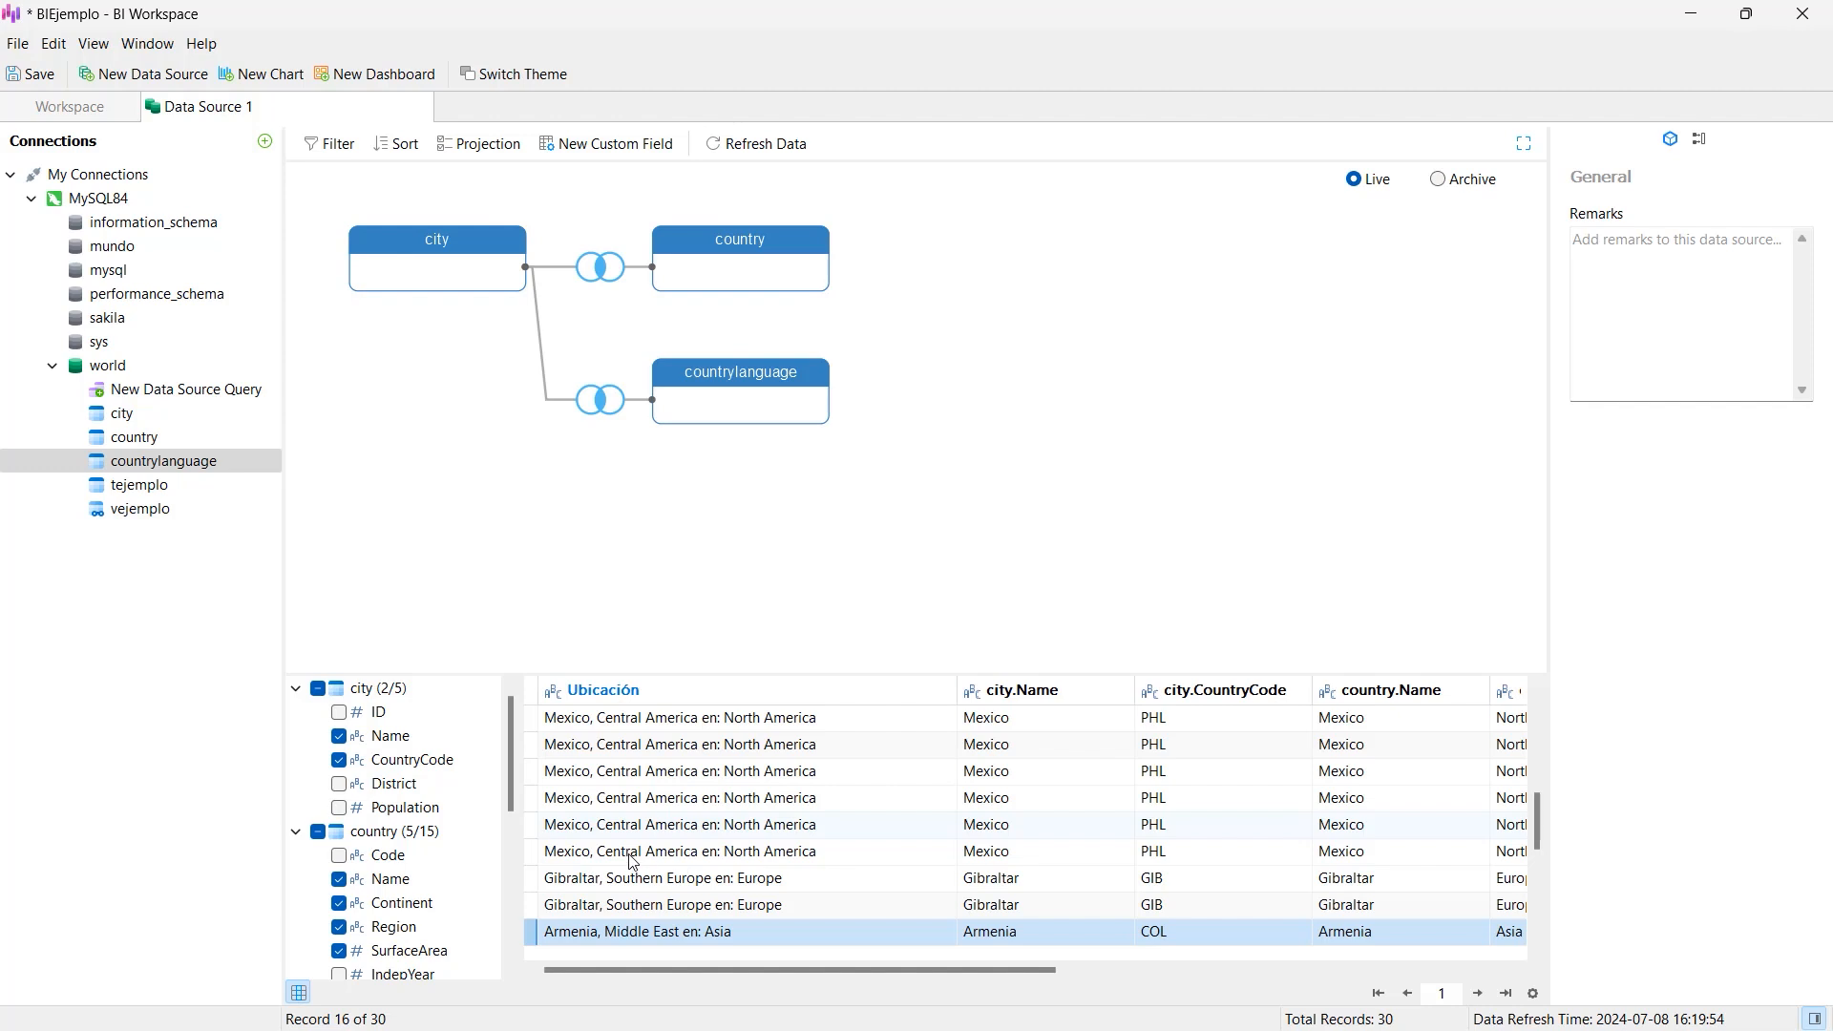
key(Down)
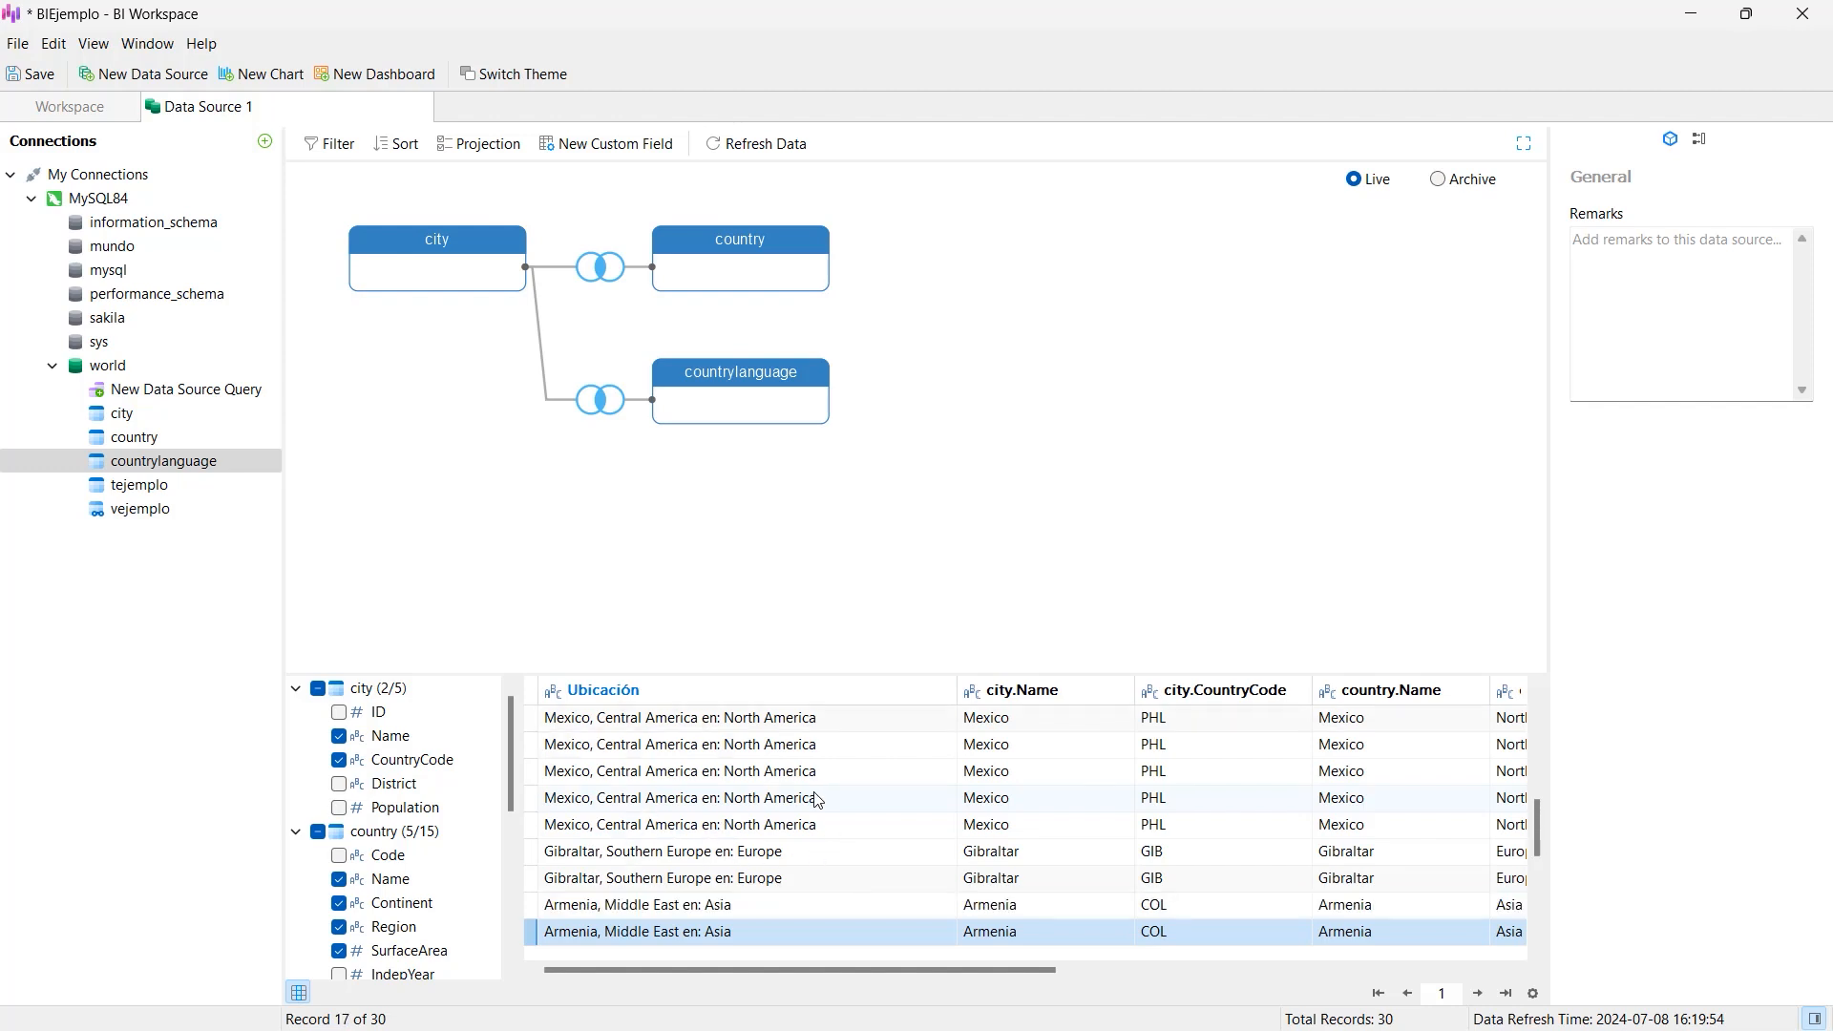
scroll(817, 806, down, 1)
key(Up)
key(Up)
key(Up)
key(Up)
key(Up)
key(Down)
key(Down)
key(Down)
key(Down)
key(Down)
key(Down)
key(Down)
key(Down)
key(Down)
key(Down)
key(Down)
key(Down)
key(Up)
key(Up)
key(Up)
key(Up)
key(Up)
key(Up)
key(Up)
key(Up)
key(Up)
key(Up)
key(Up)
key(Up)
key(Up)
key(Up)
key(Up)
key(Up)
key(Up)
key(Up)
key(Up)
key(Up)
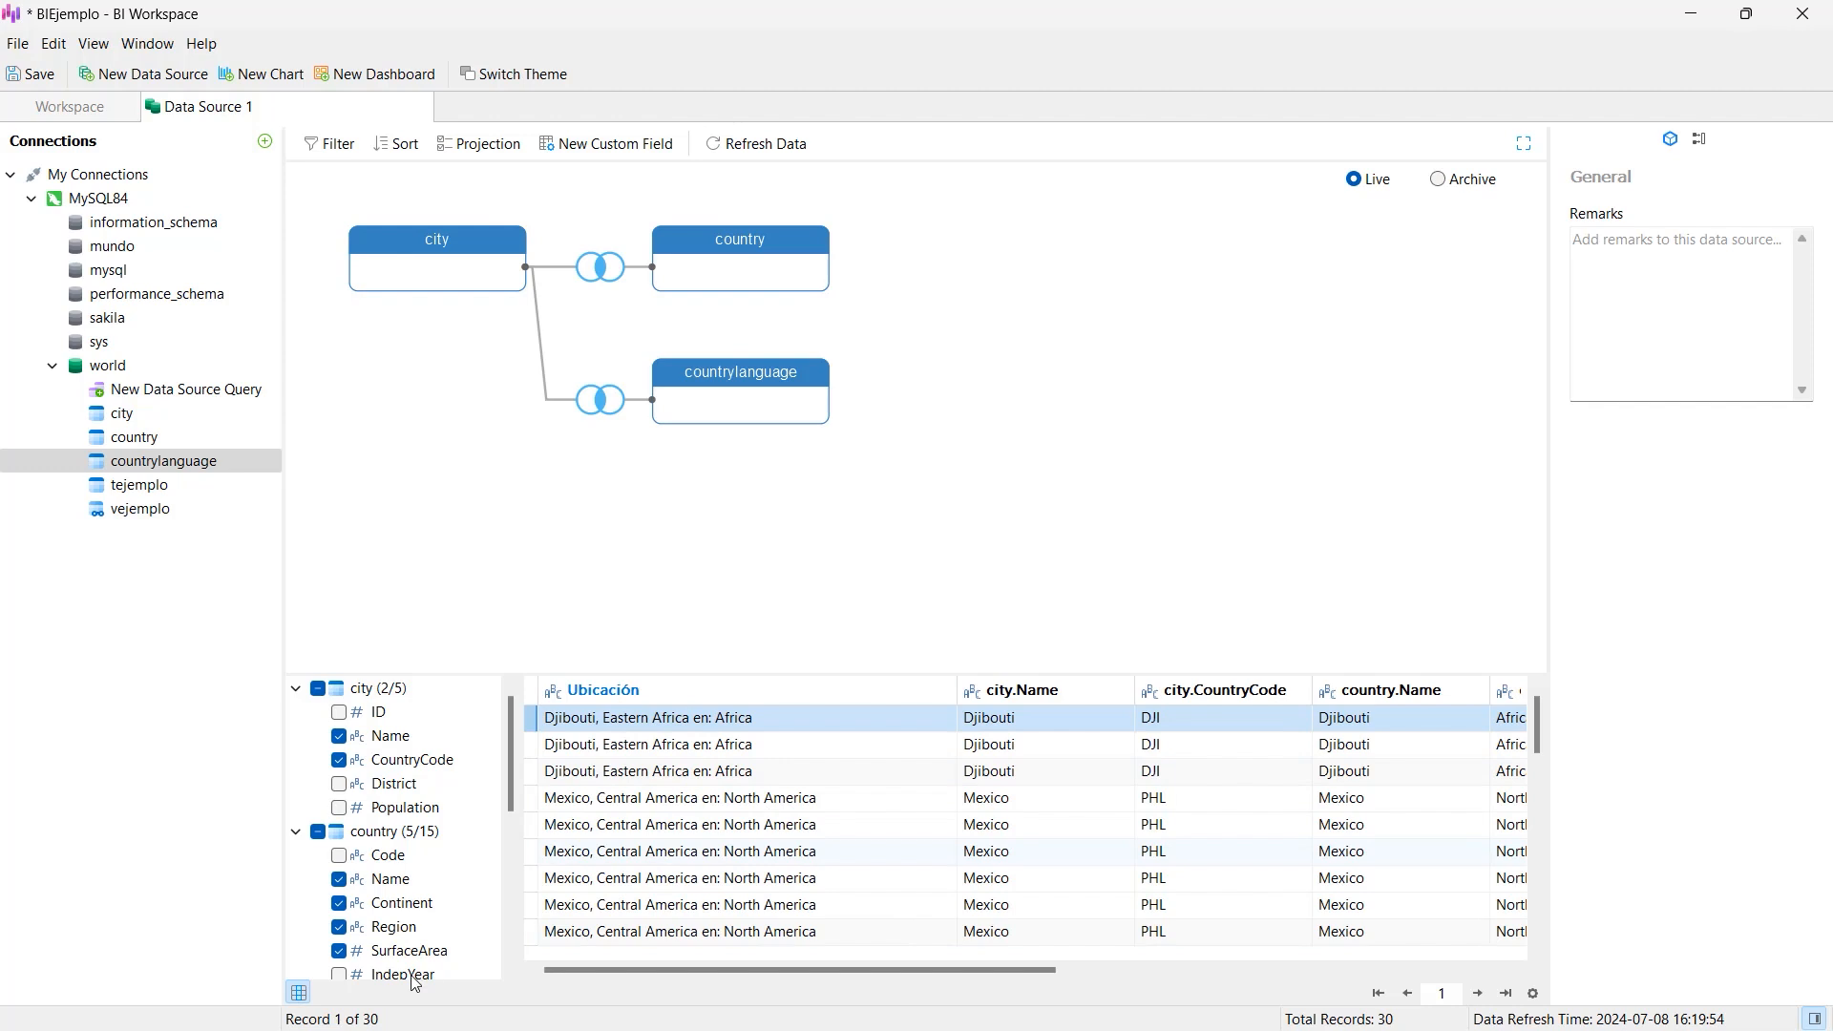
scroll(410, 954, down, 5)
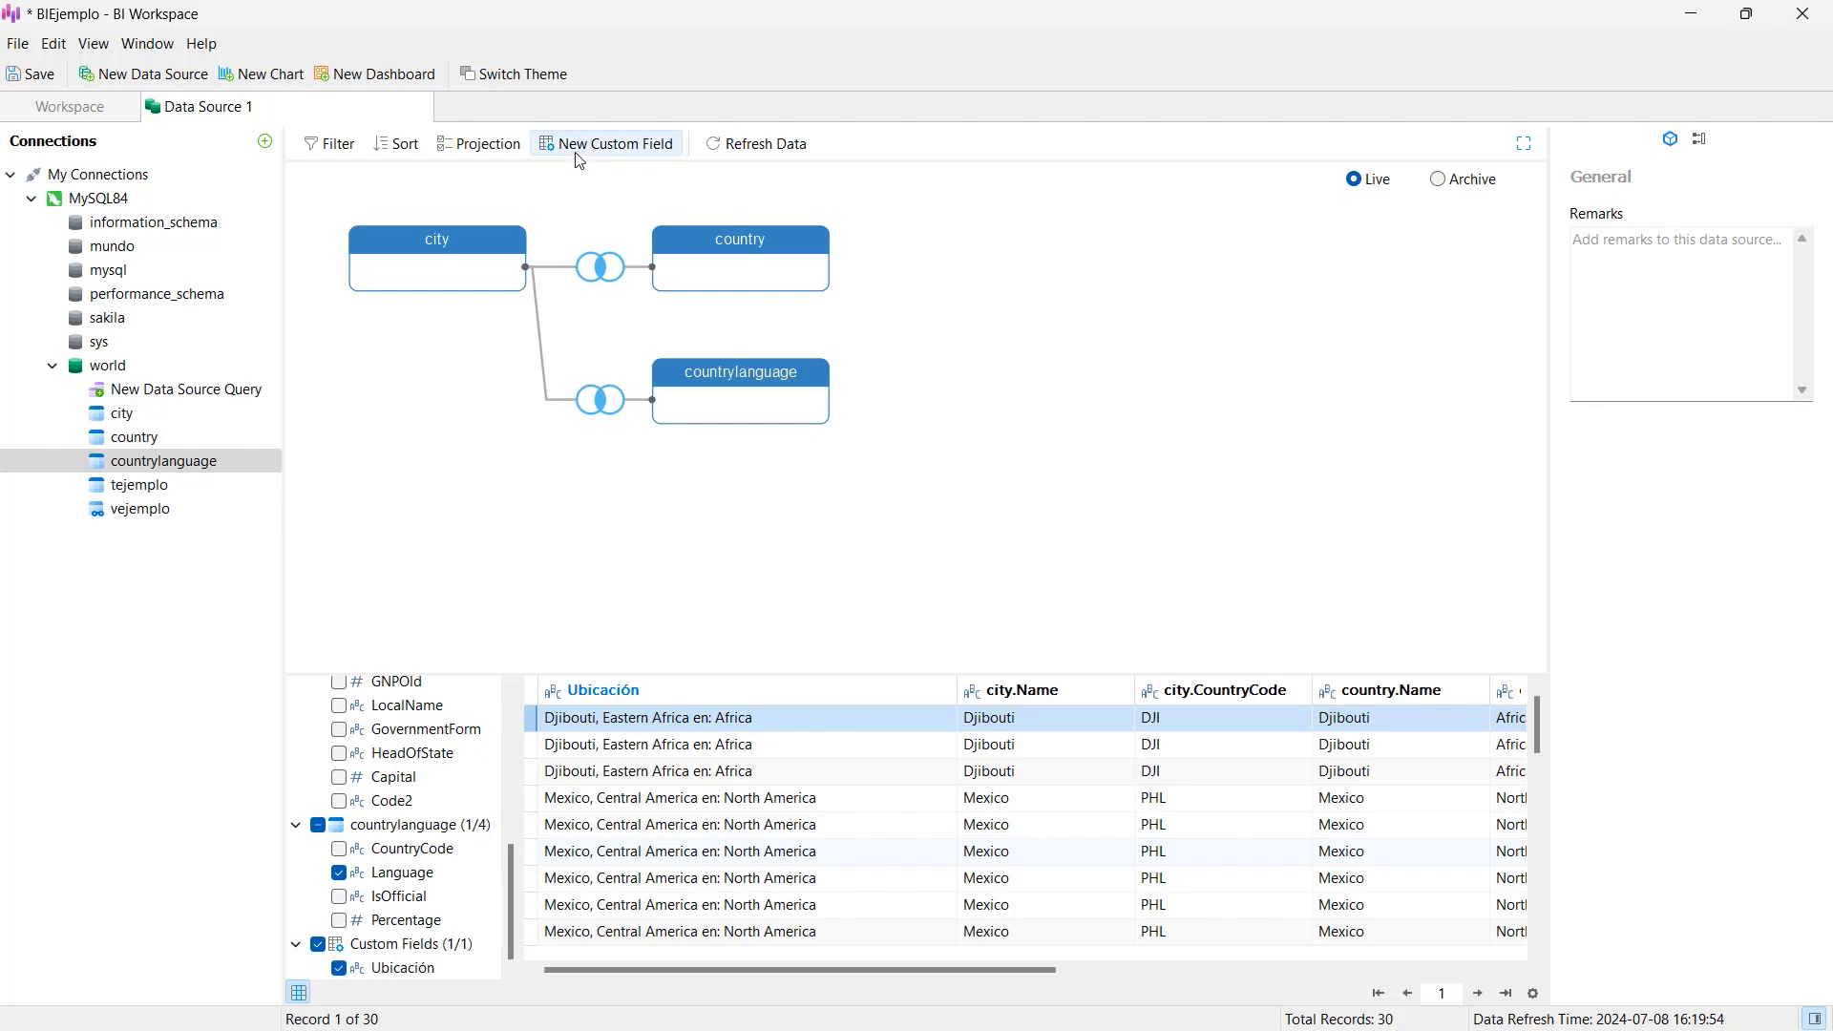
- Start a new calculated field, clear its default body expression and name it Densidad
click(607, 143)
click(628, 276)
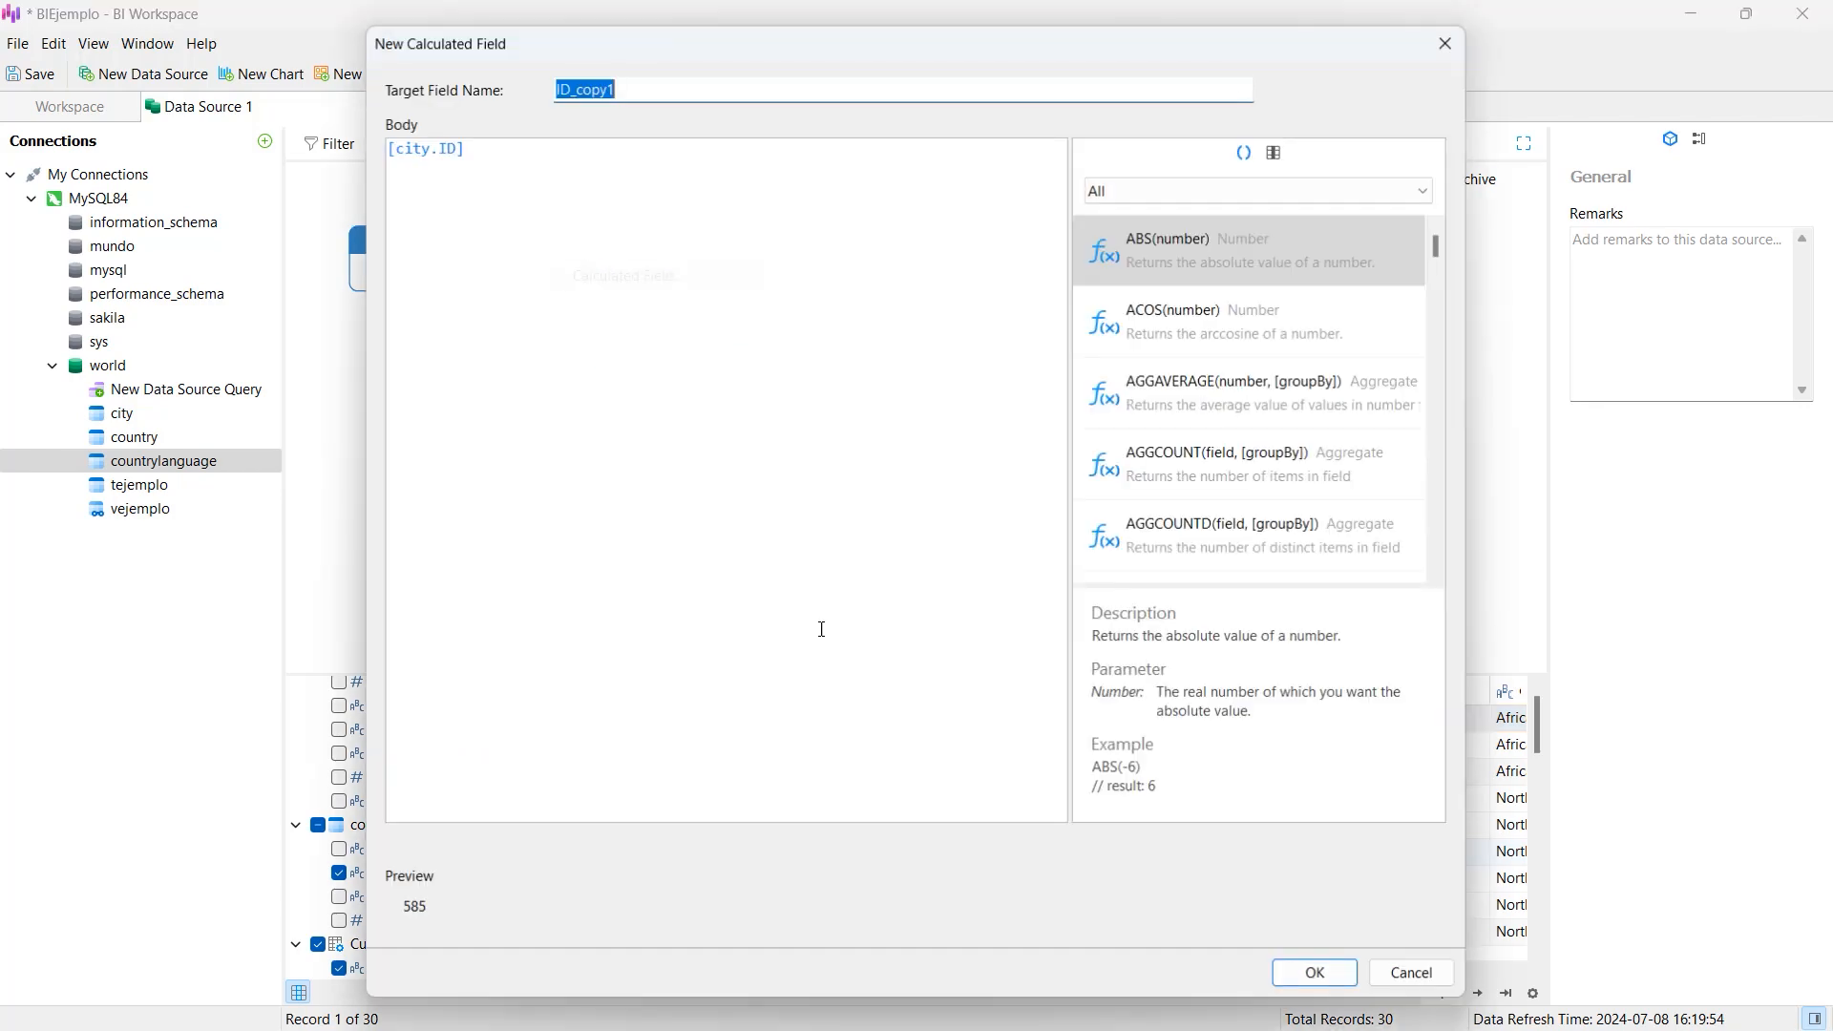
click(510, 150)
key(BackSpace)
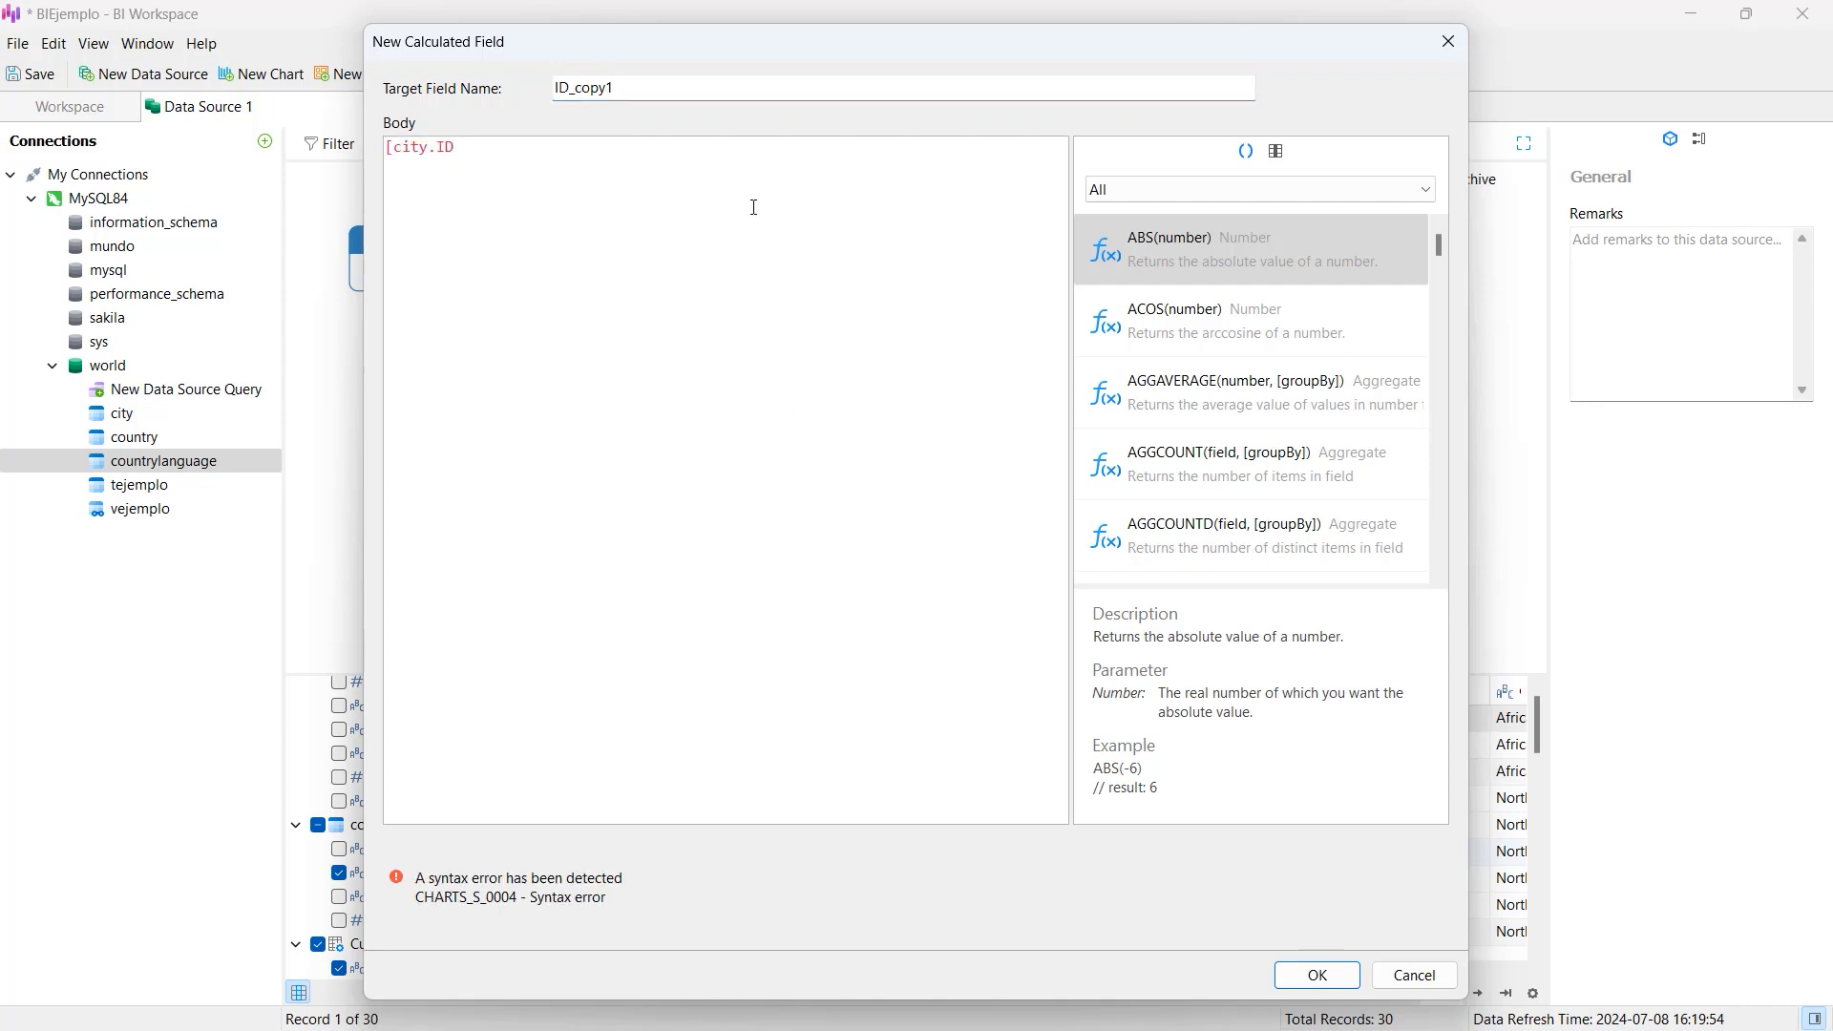
key(ctrl+a)
key(BackSpace)
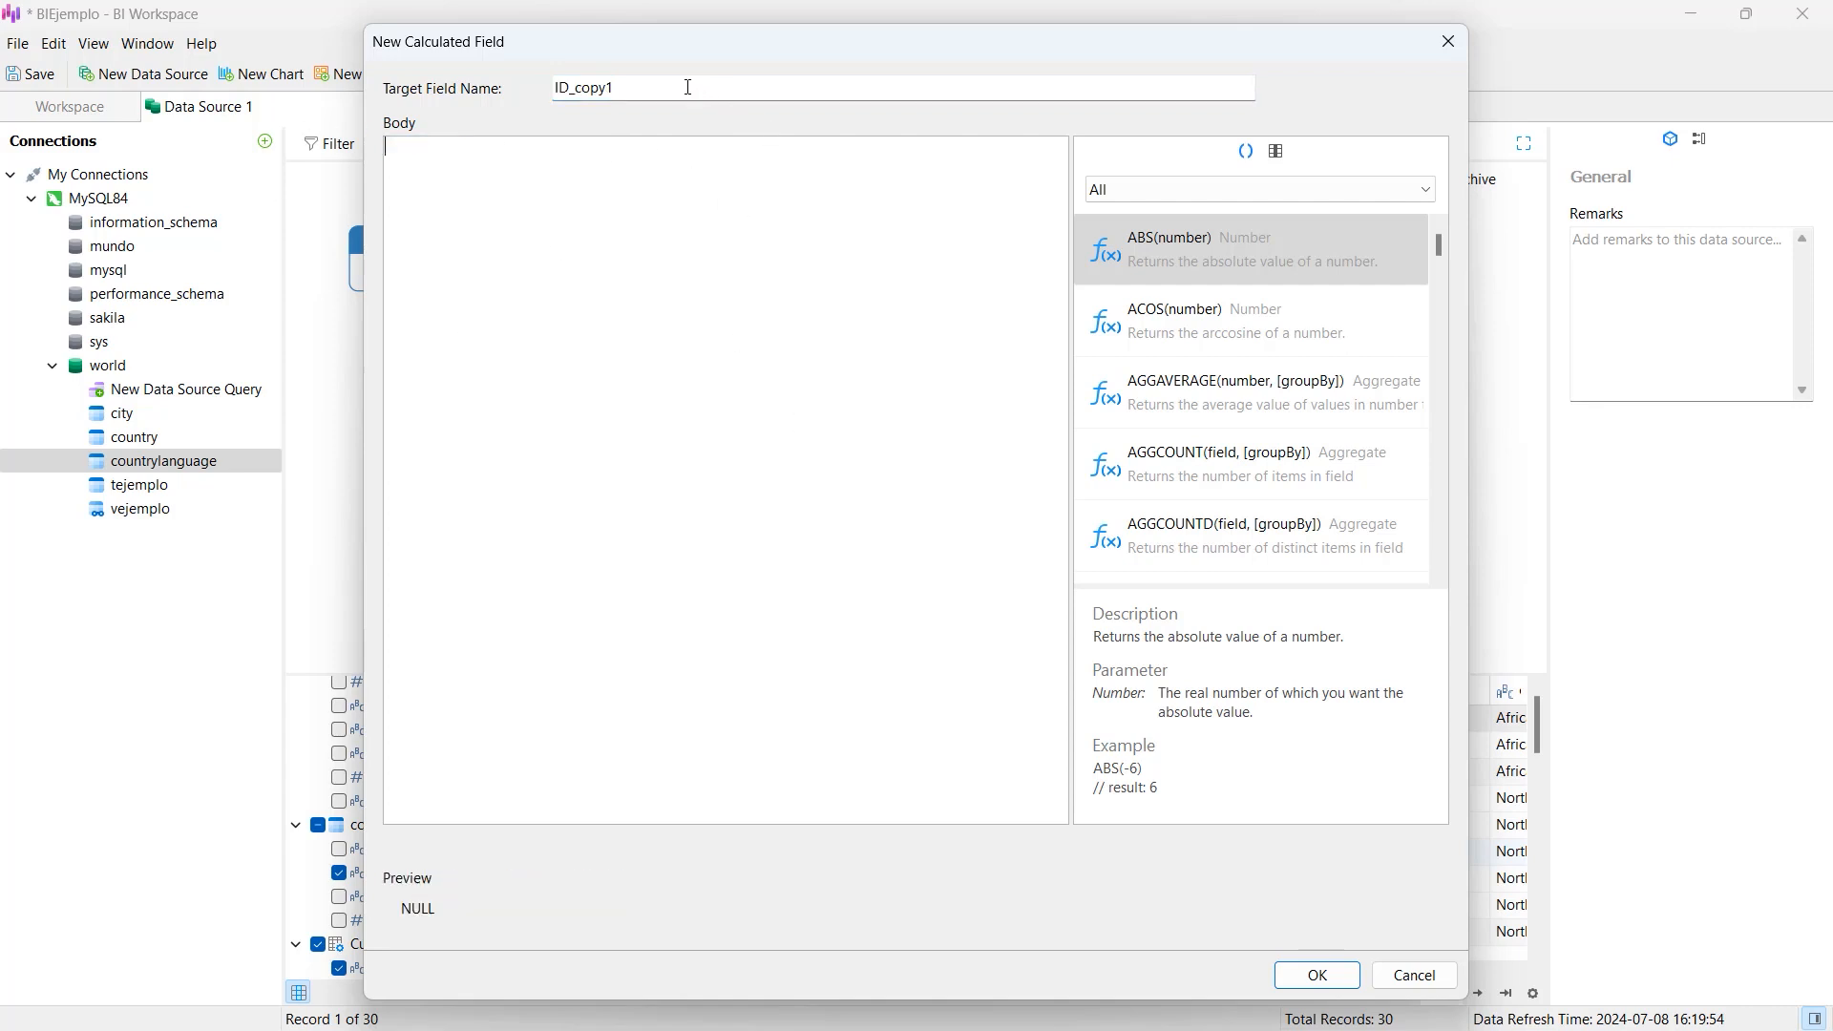
drag(694, 89, 465, 83)
text(Densidad)
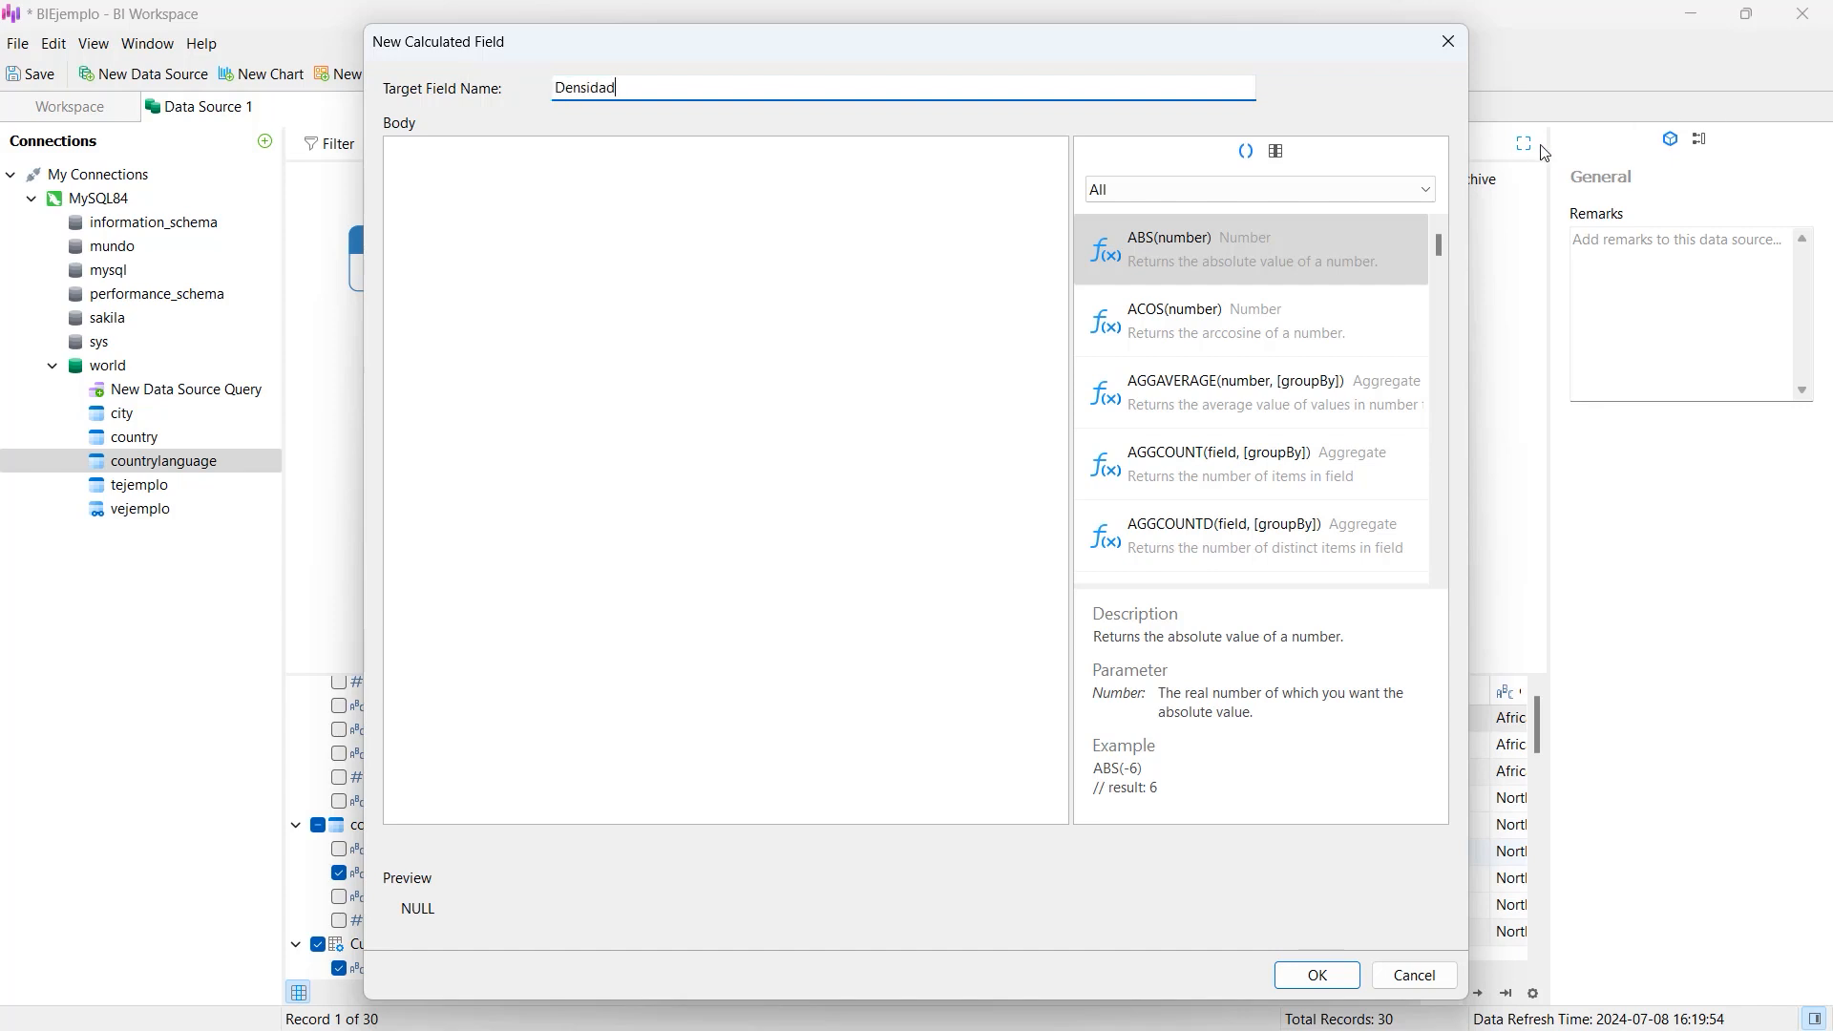
- Insert the DIV function from the Number category into the body and clear its numerator placeholder
click(1394, 193)
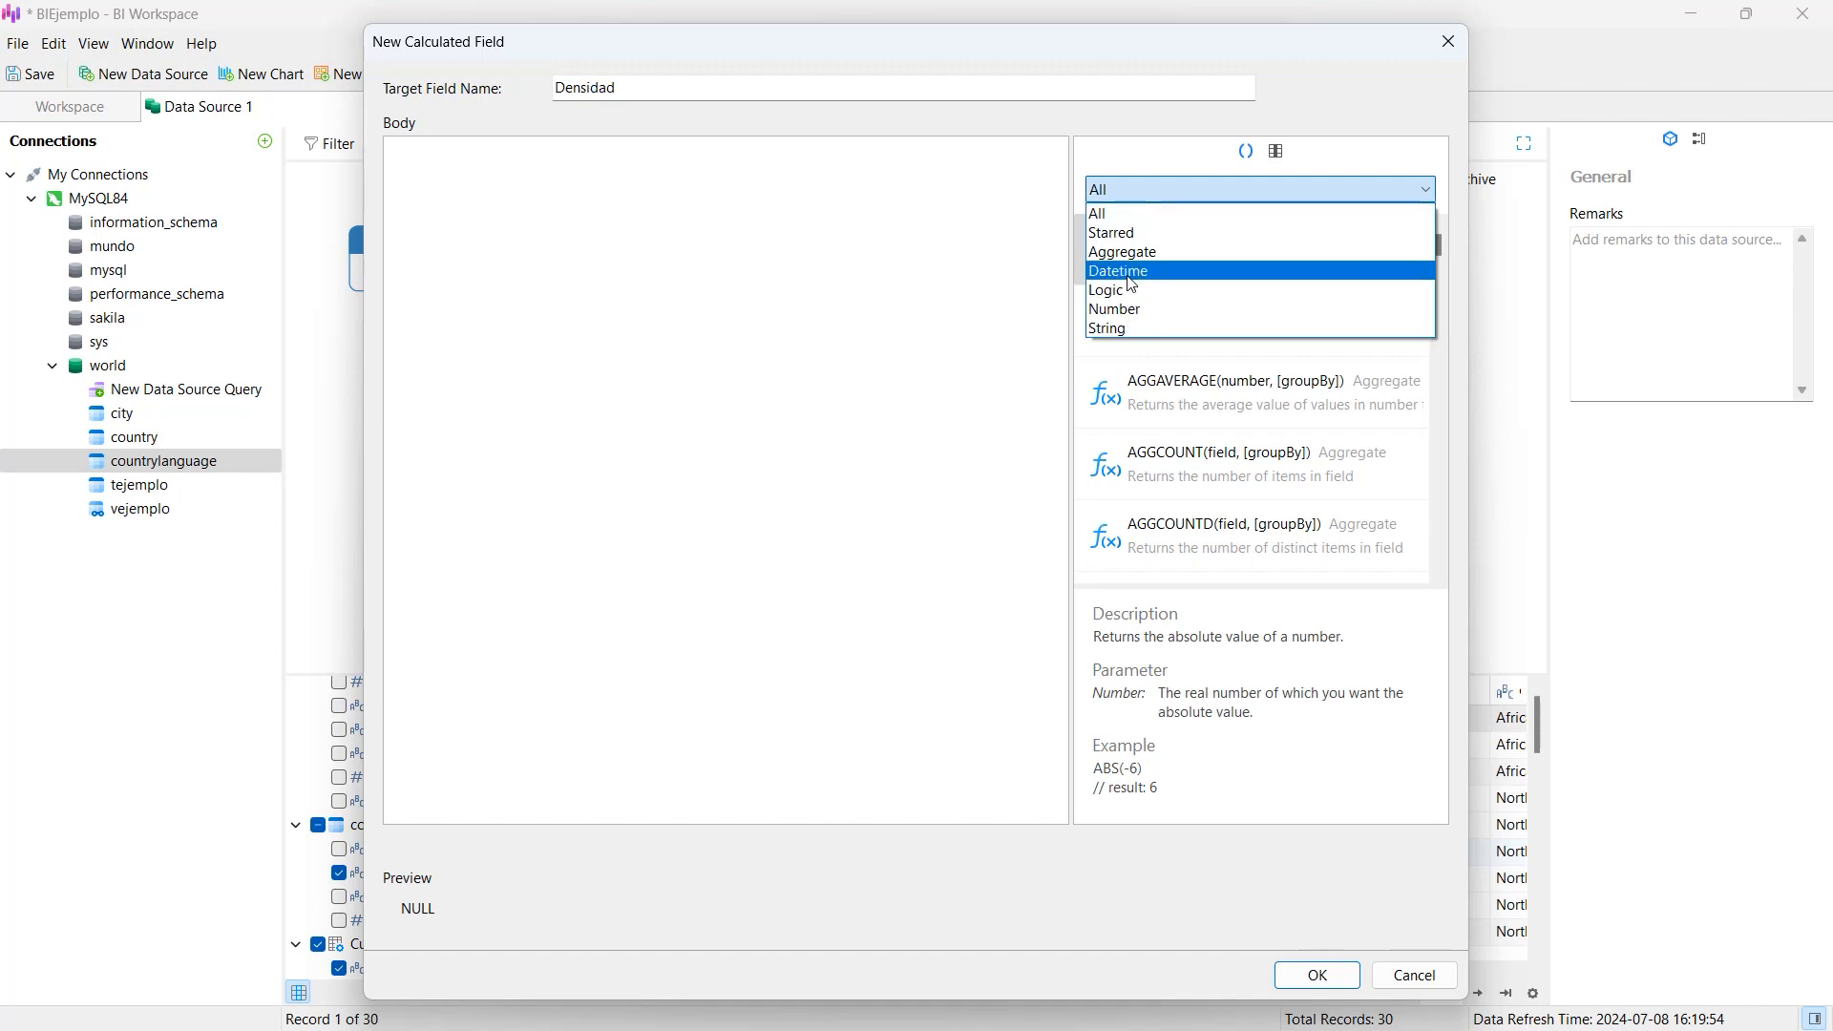
click(1136, 311)
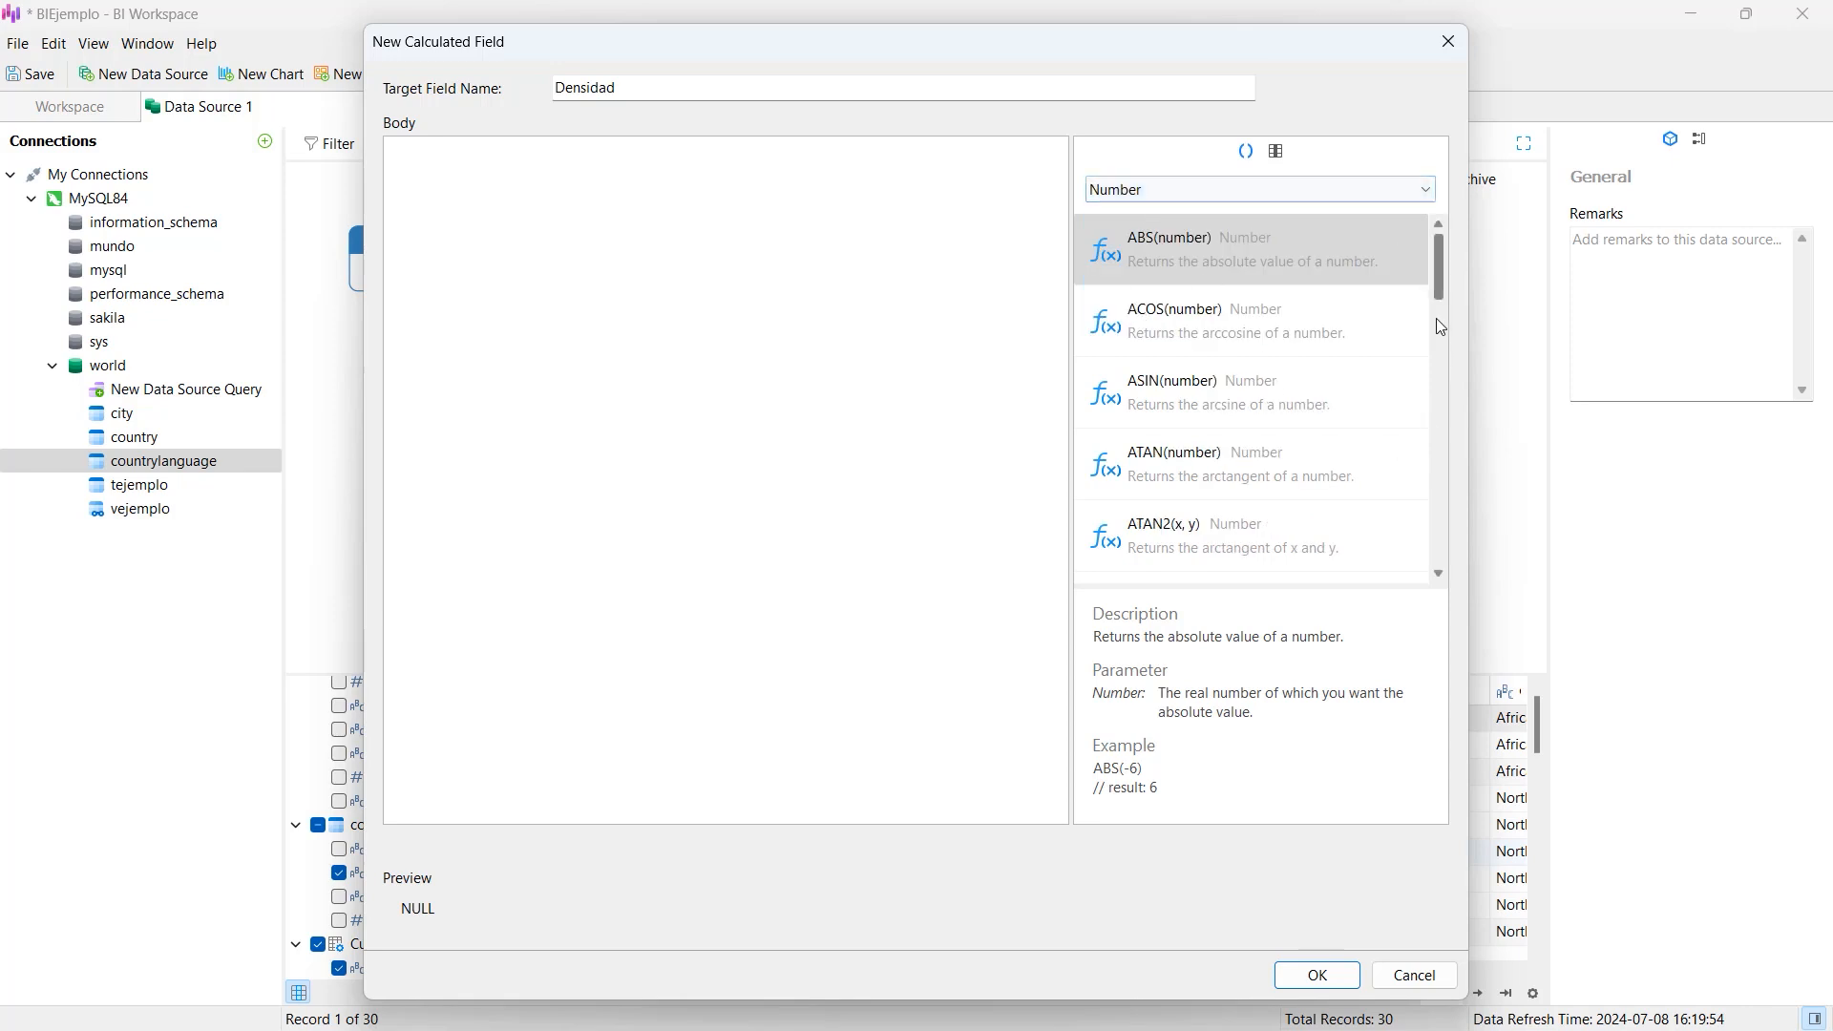
drag(1441, 273, 1438, 365)
double_click(1183, 336)
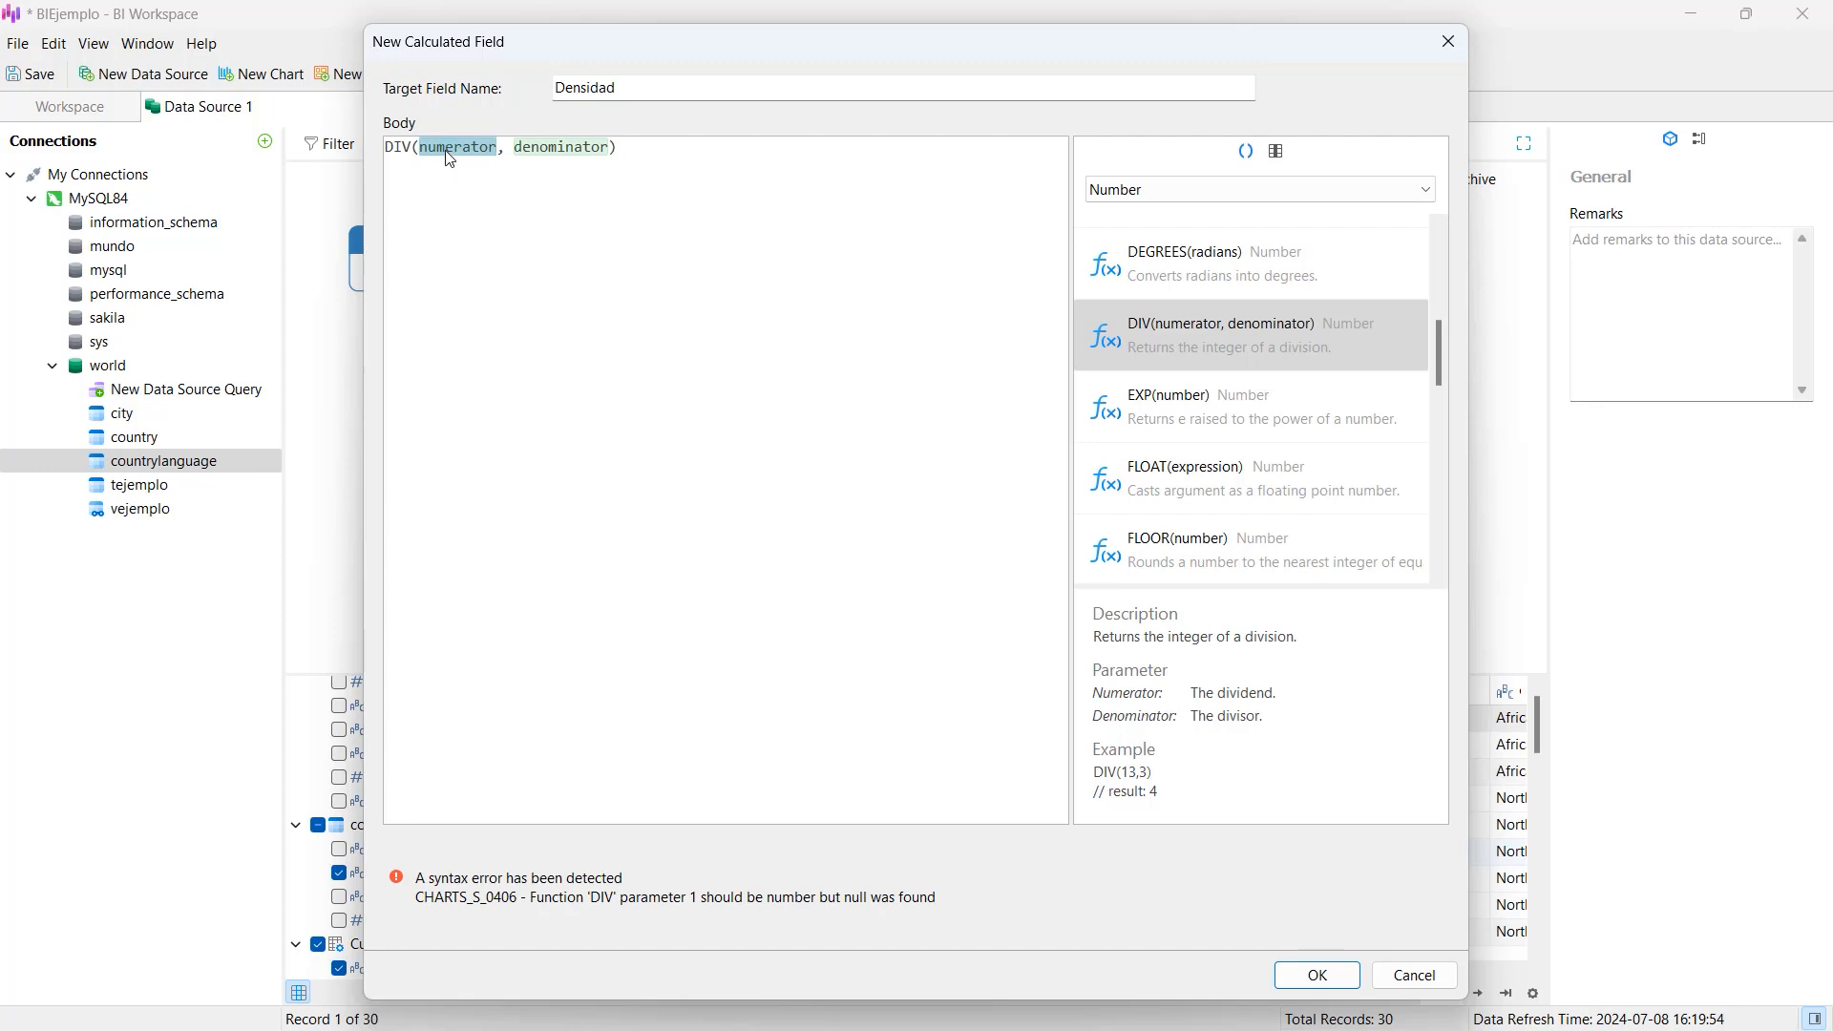
key(BackSpace)
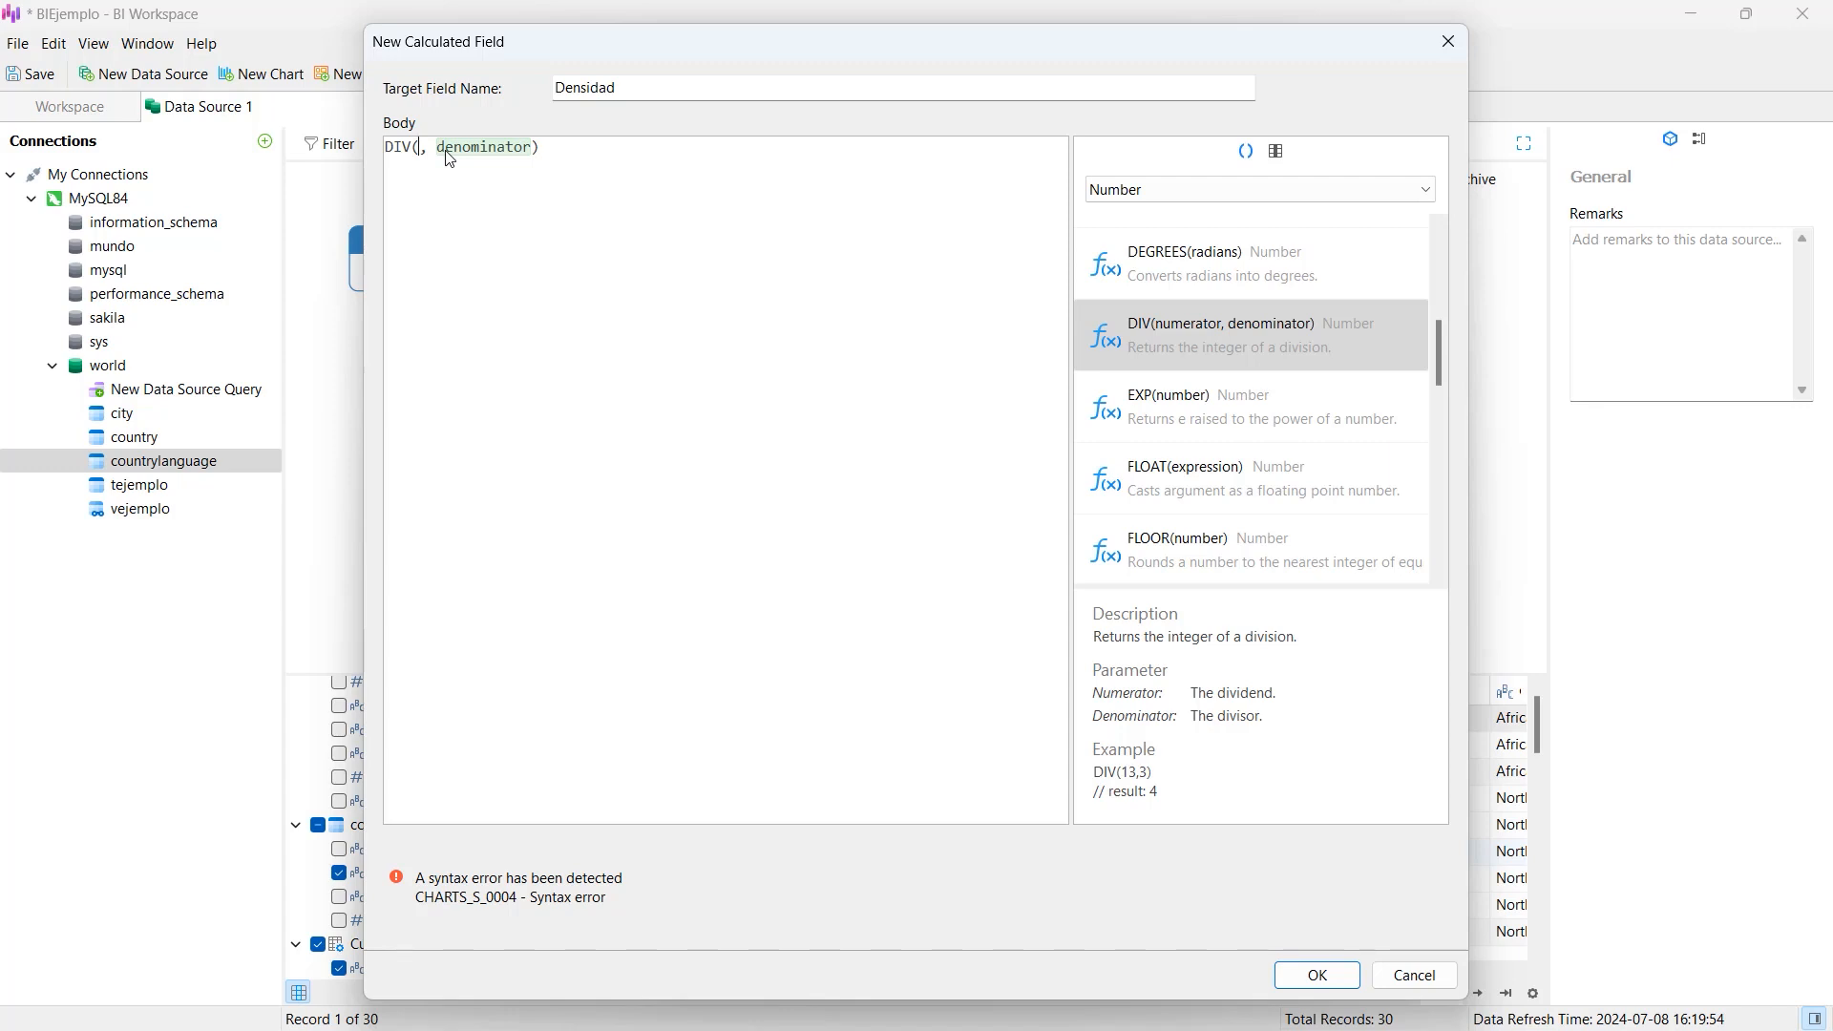
- Insert the country table's Population field as the numerator of the DIV expression for Densidad
drag(947, 37, 1040, 34)
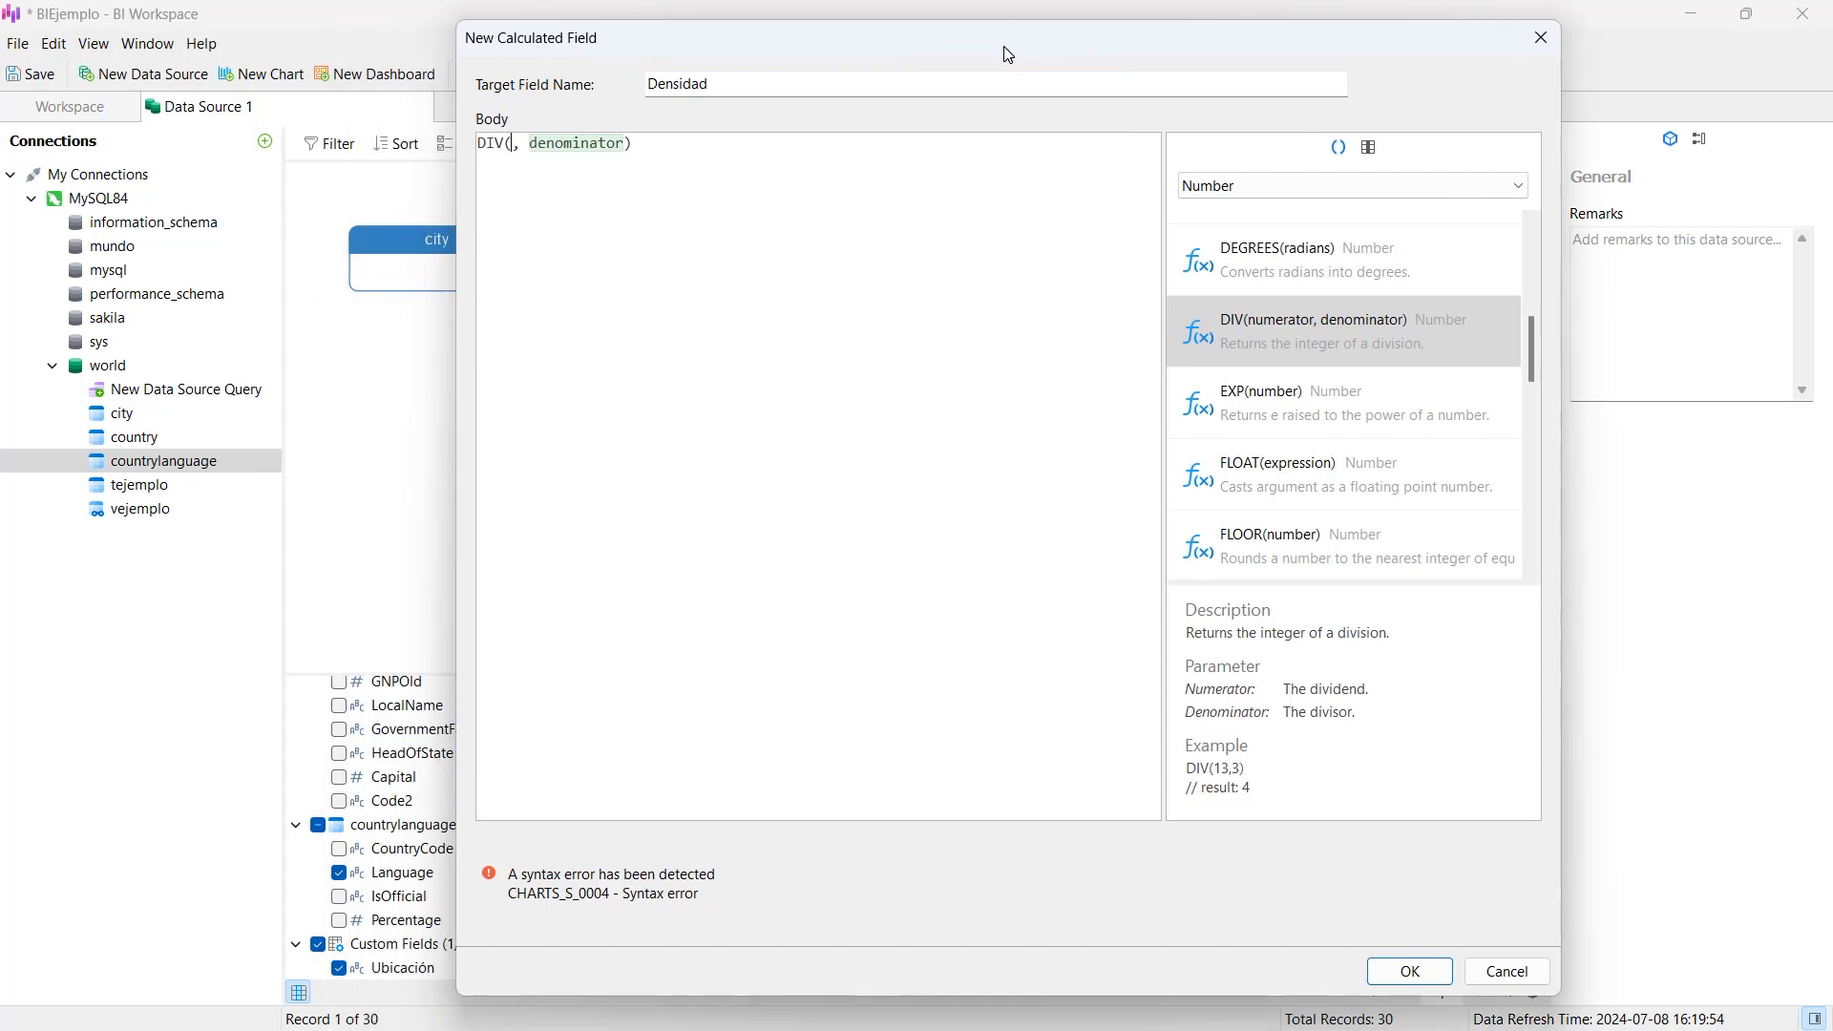
scroll(420, 793, up, 6)
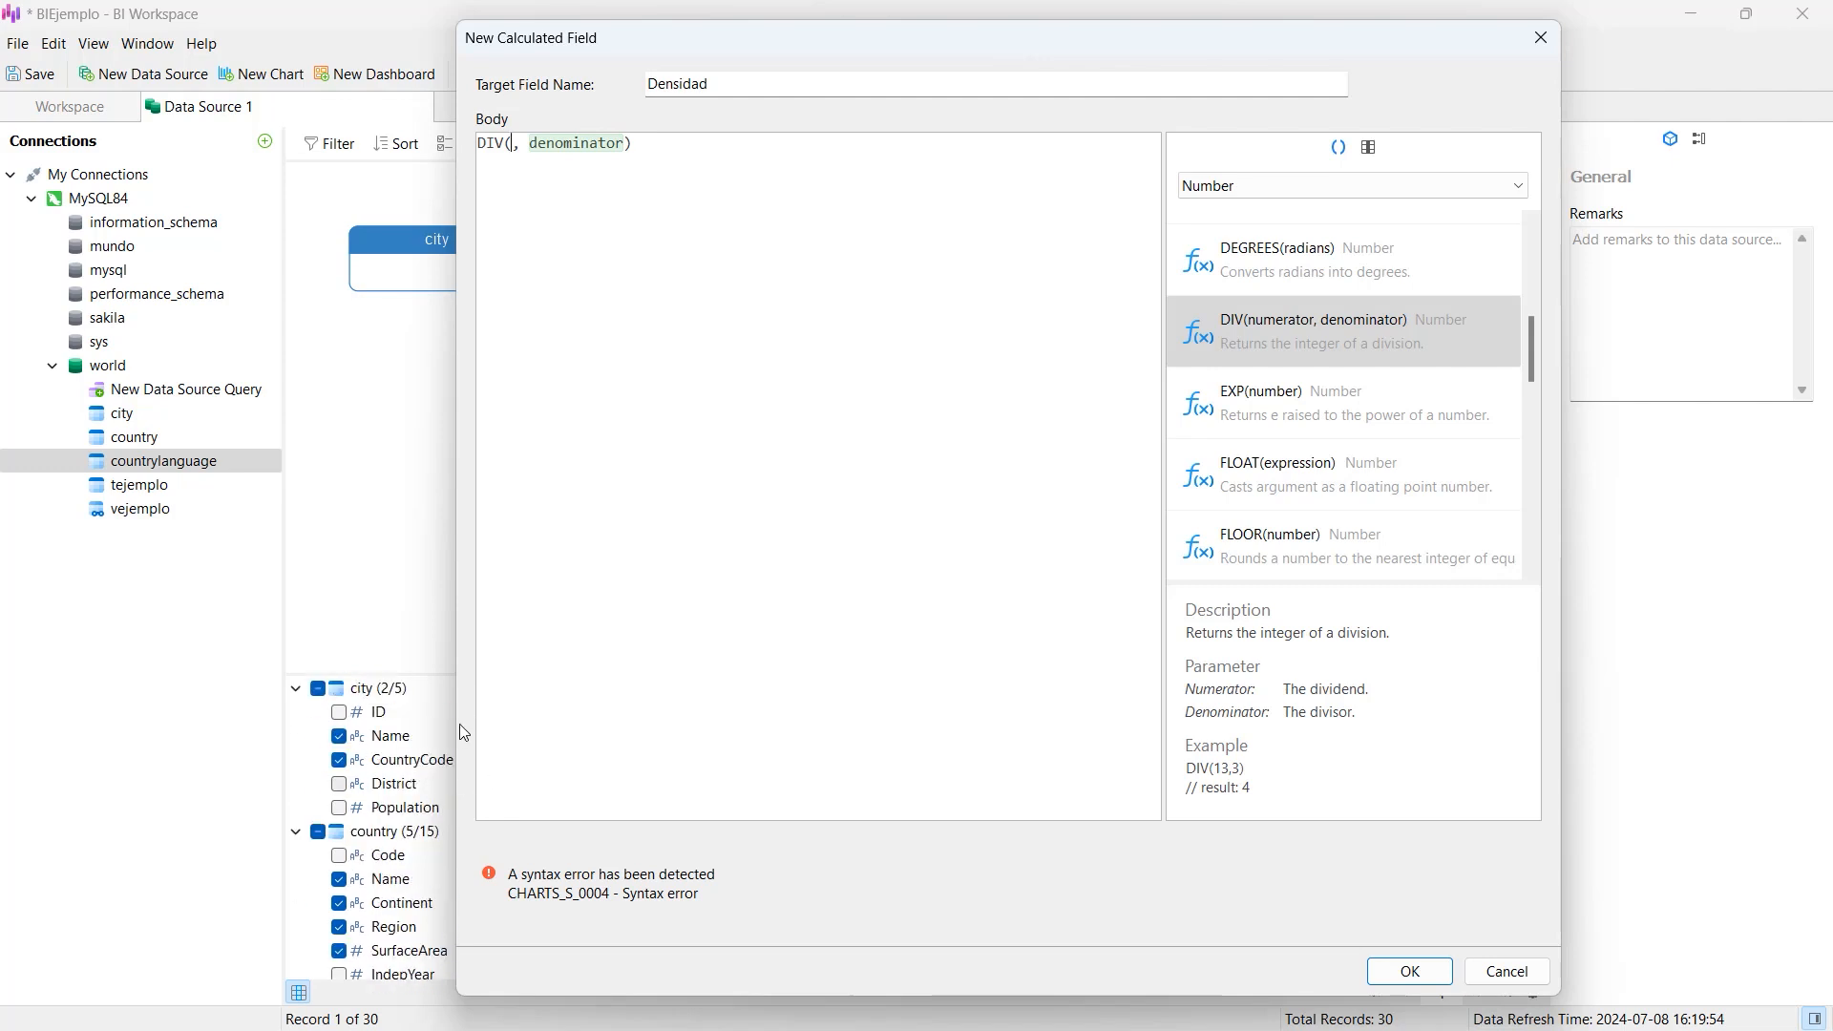
scroll(405, 773, down, 5)
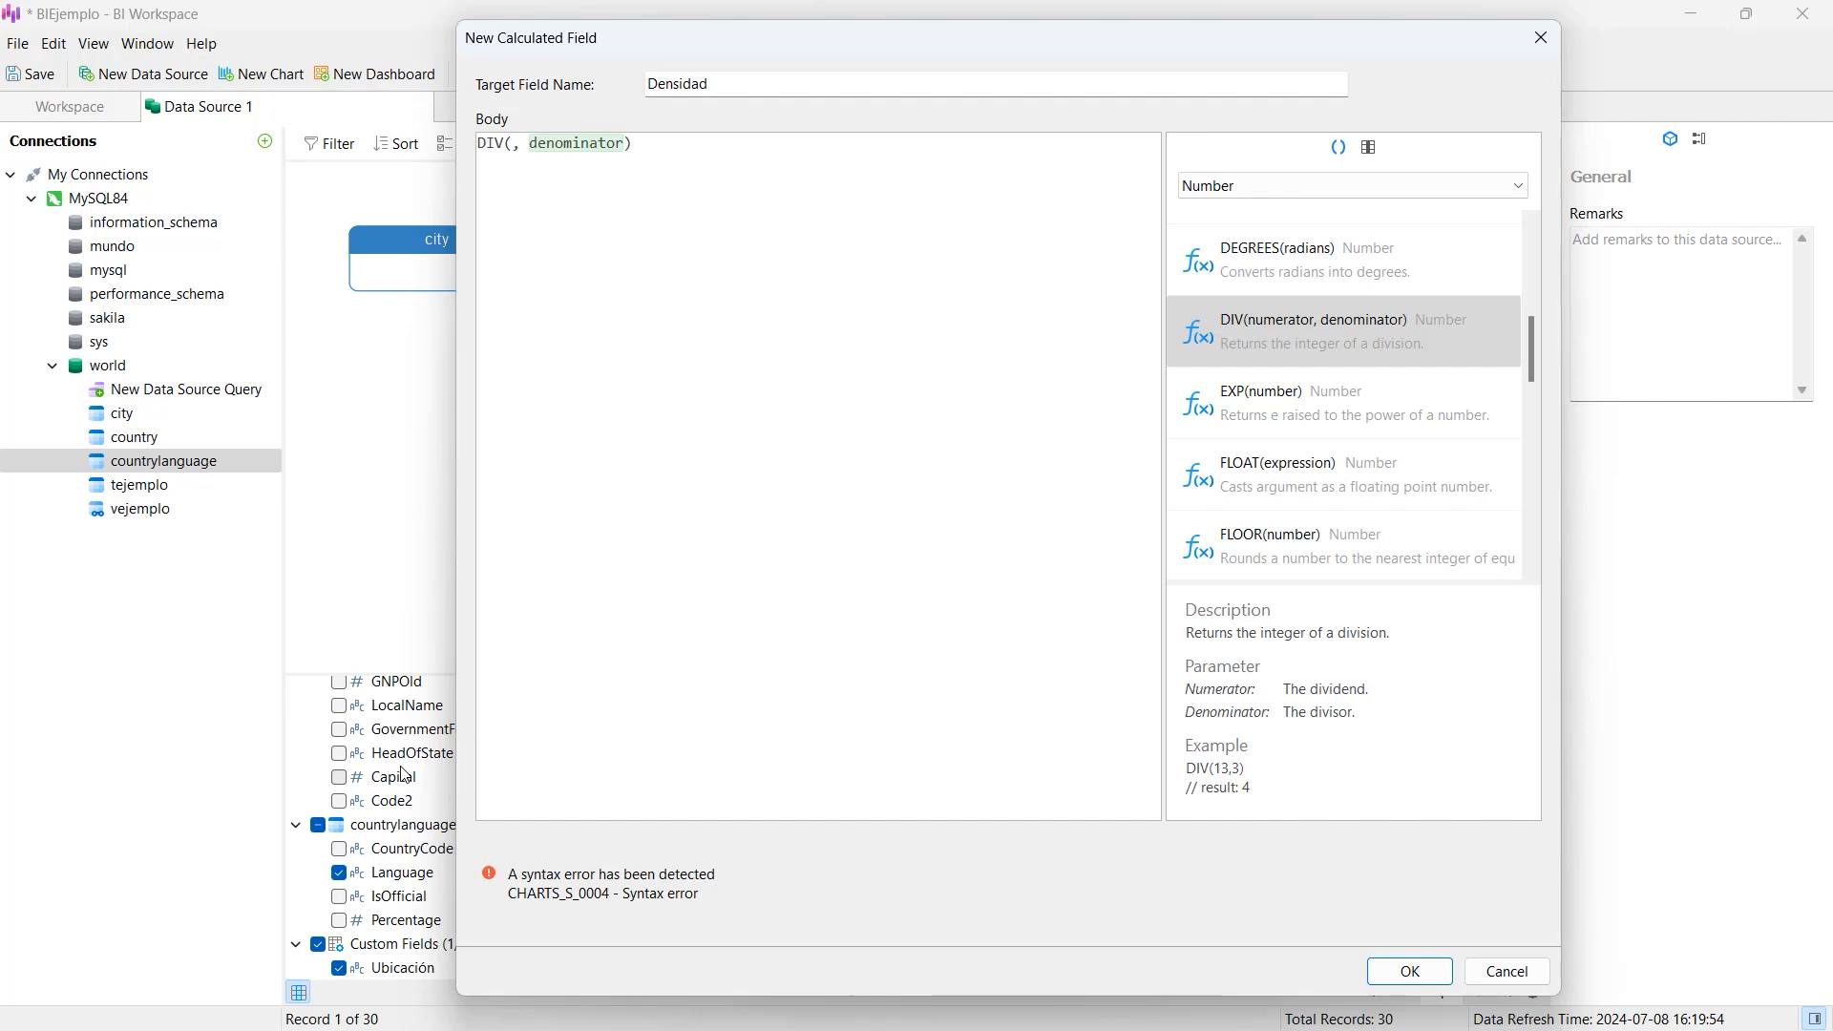
scroll(398, 799, up, 2)
scroll(397, 798, up, 1)
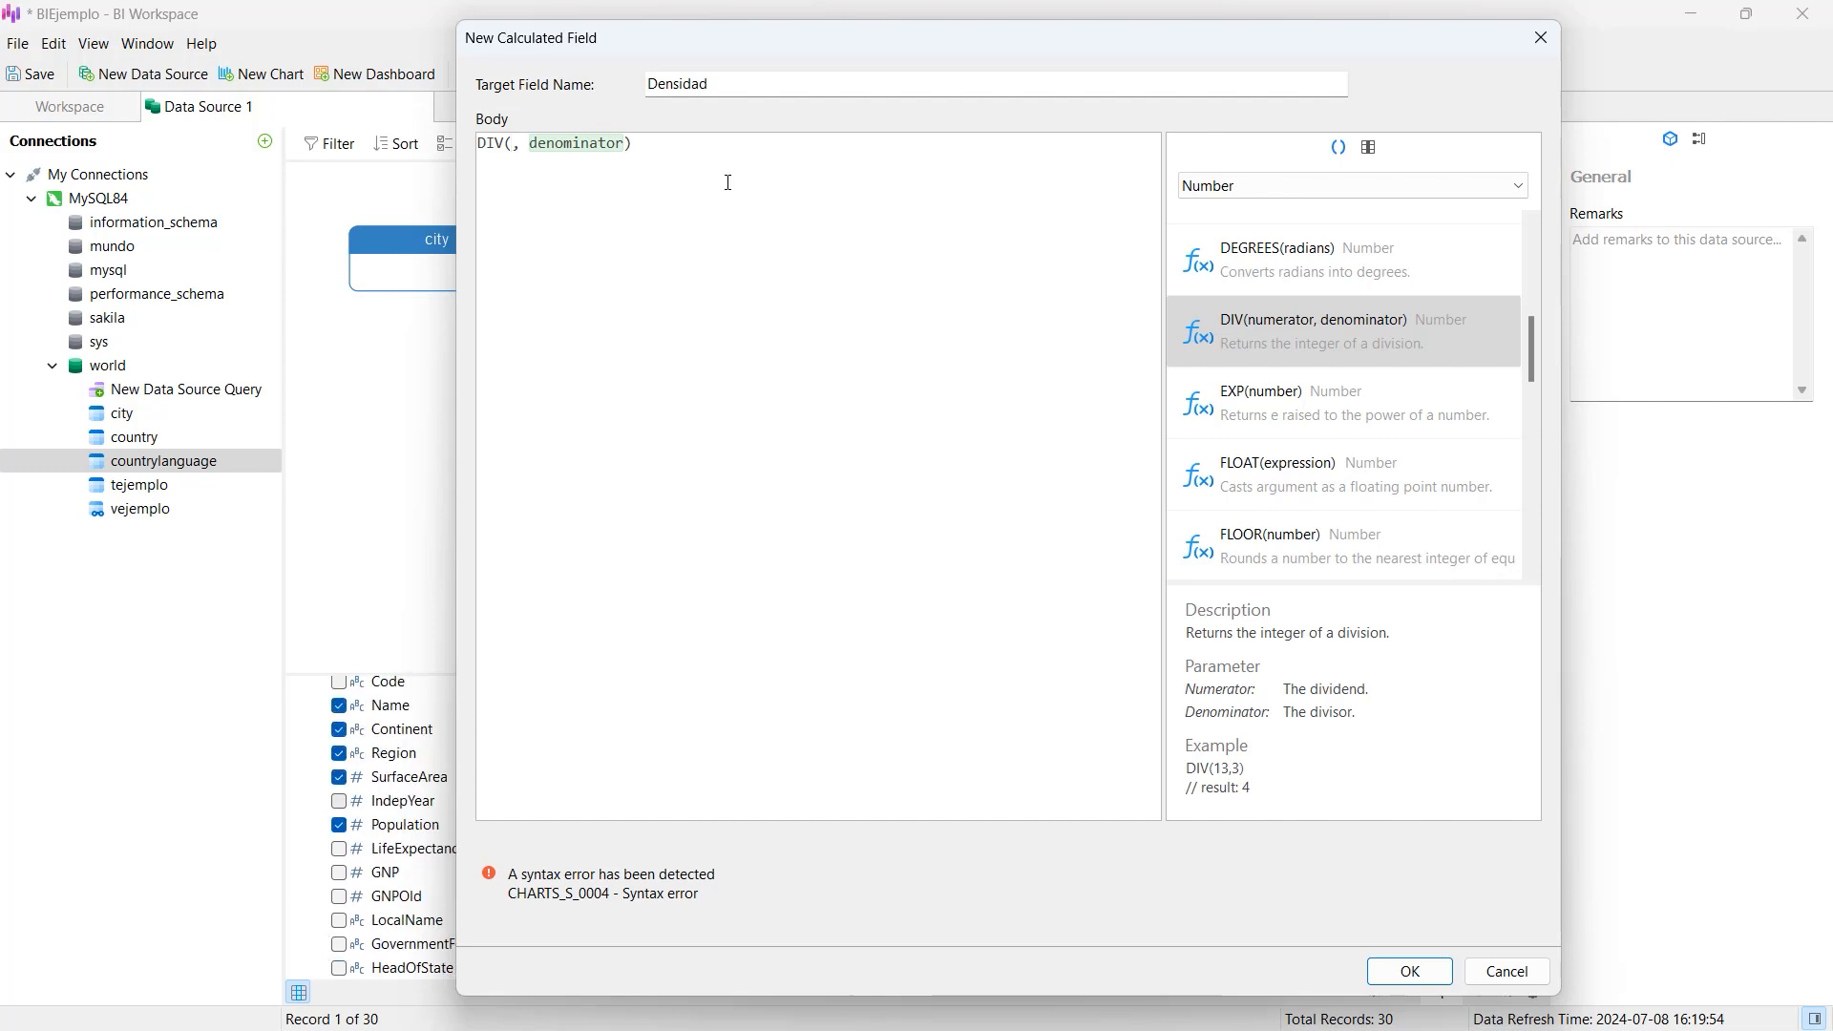
text([)
key(BackSpace)
text(po)
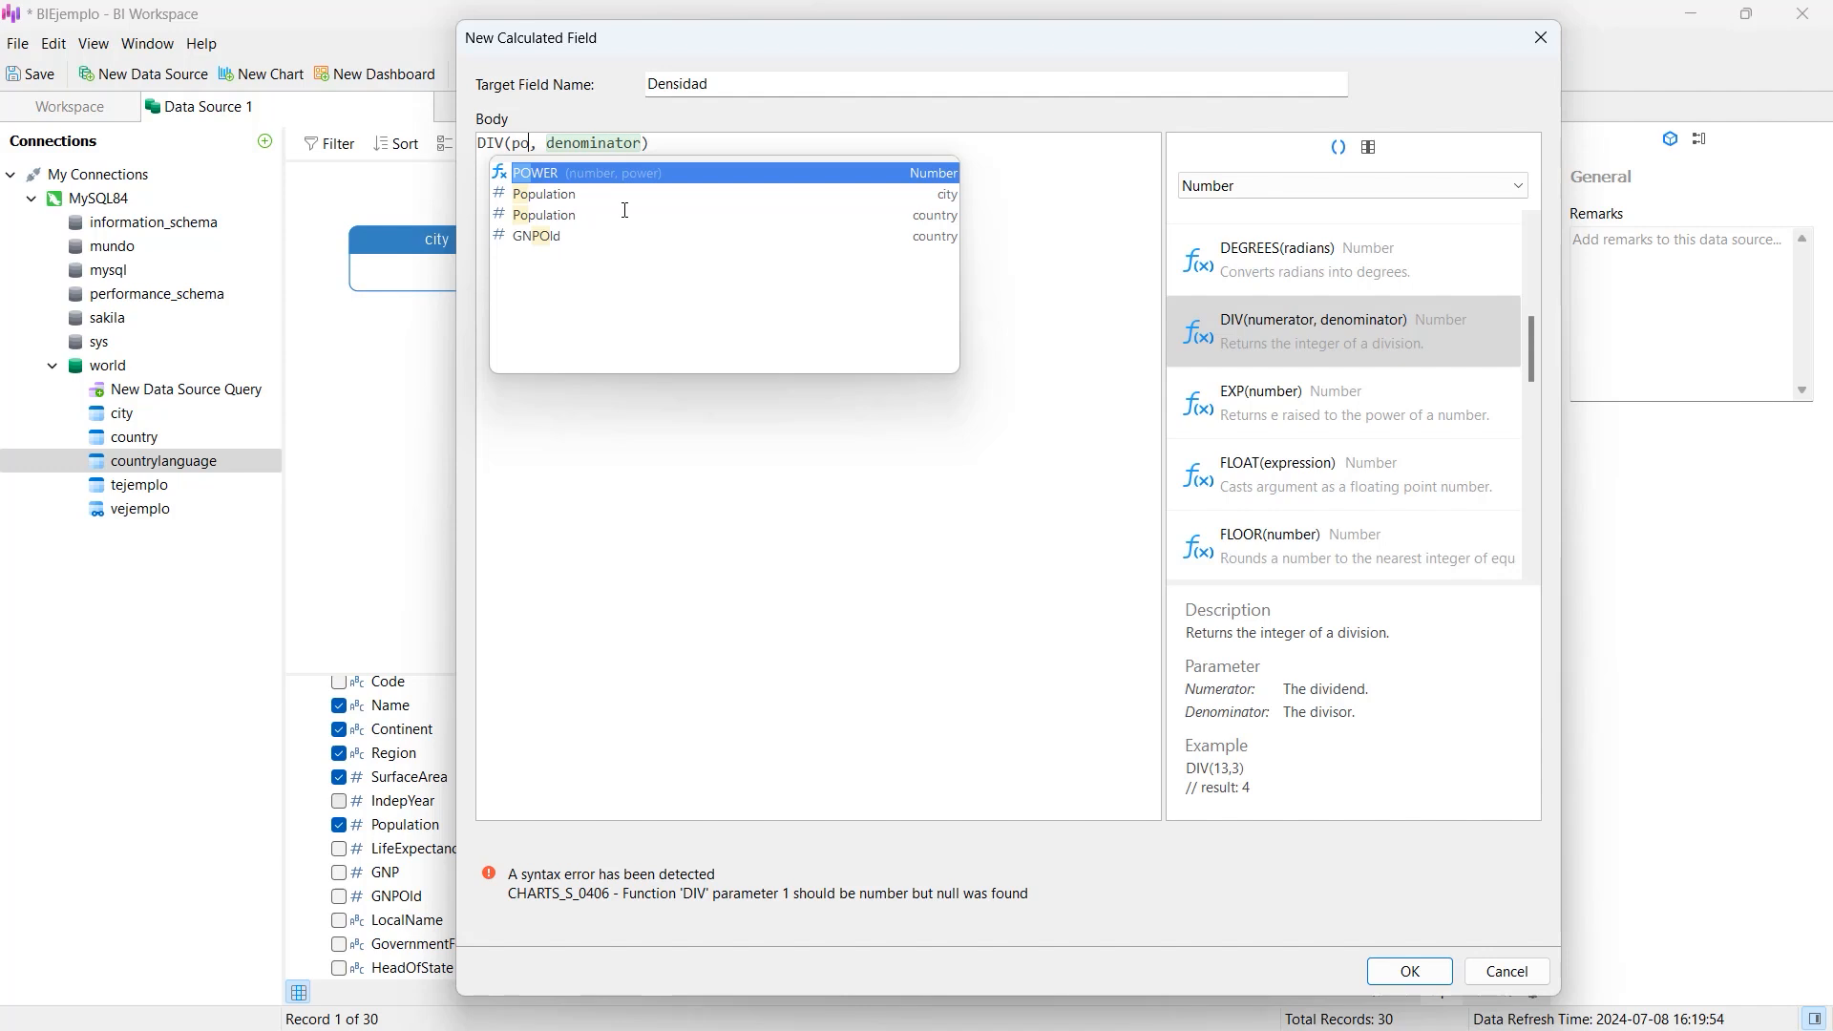
key(Down)
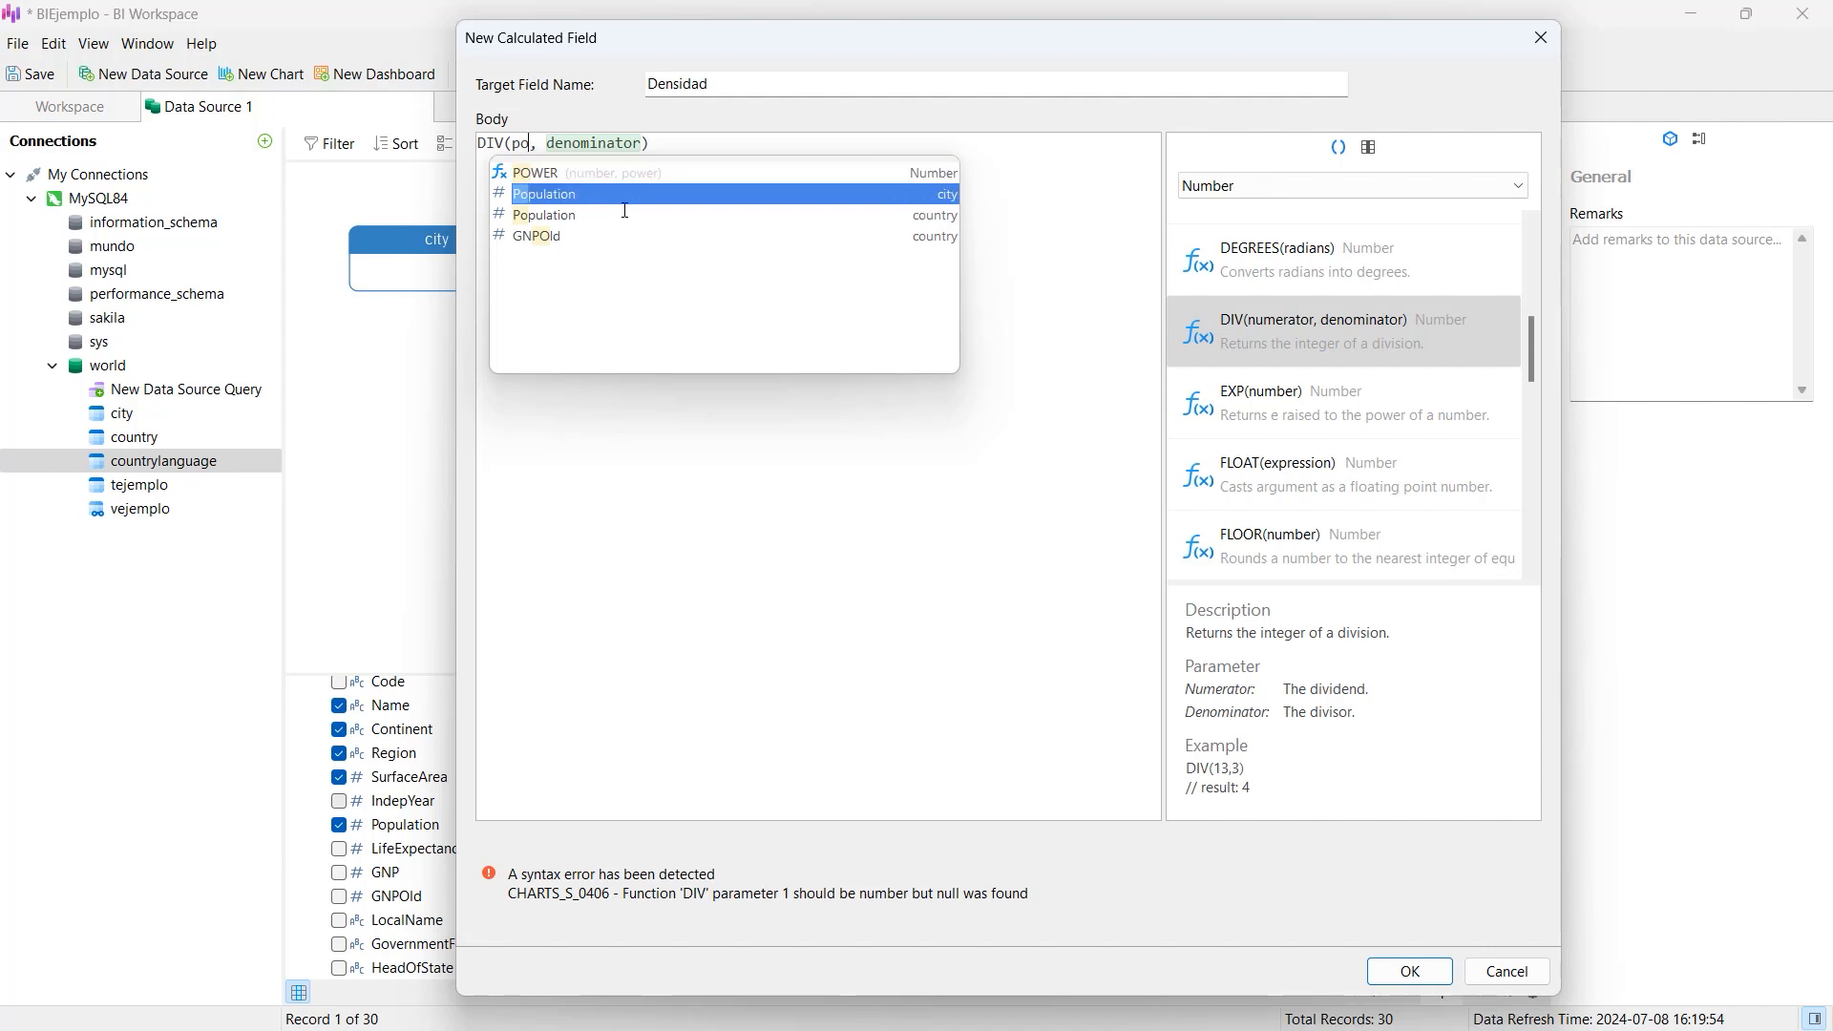
key(Down)
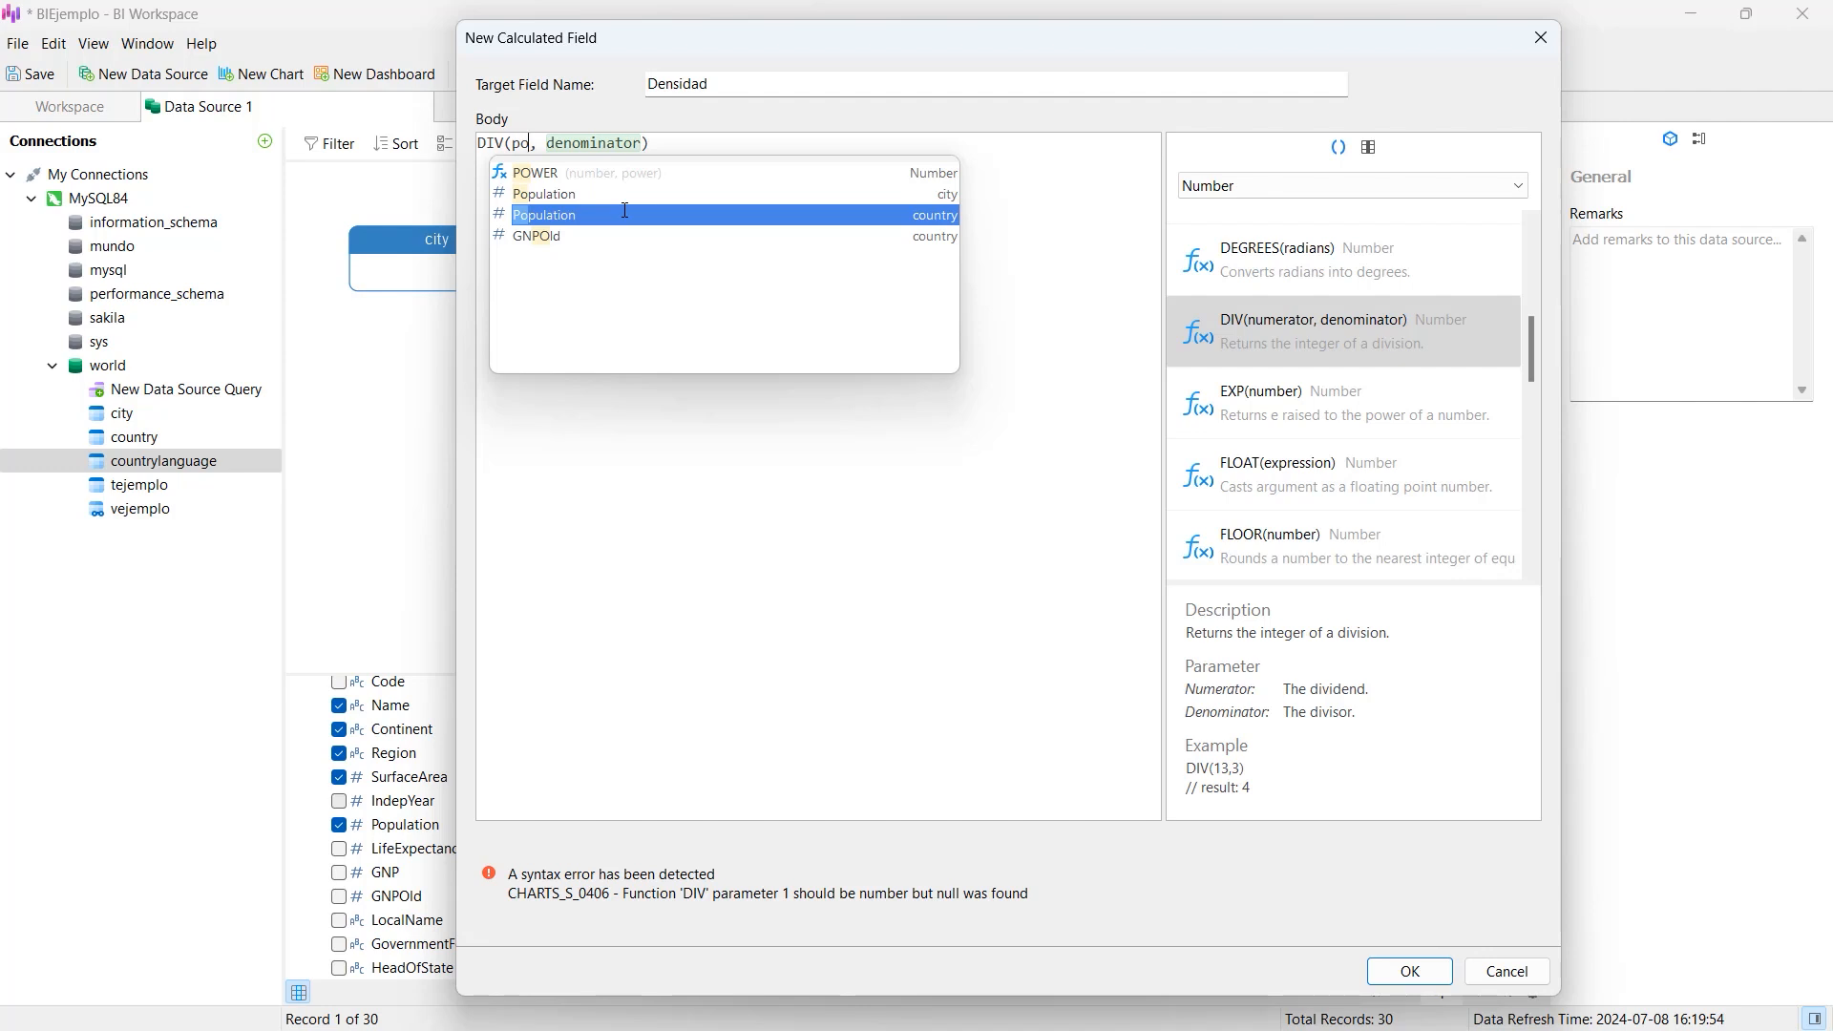
key(Return)
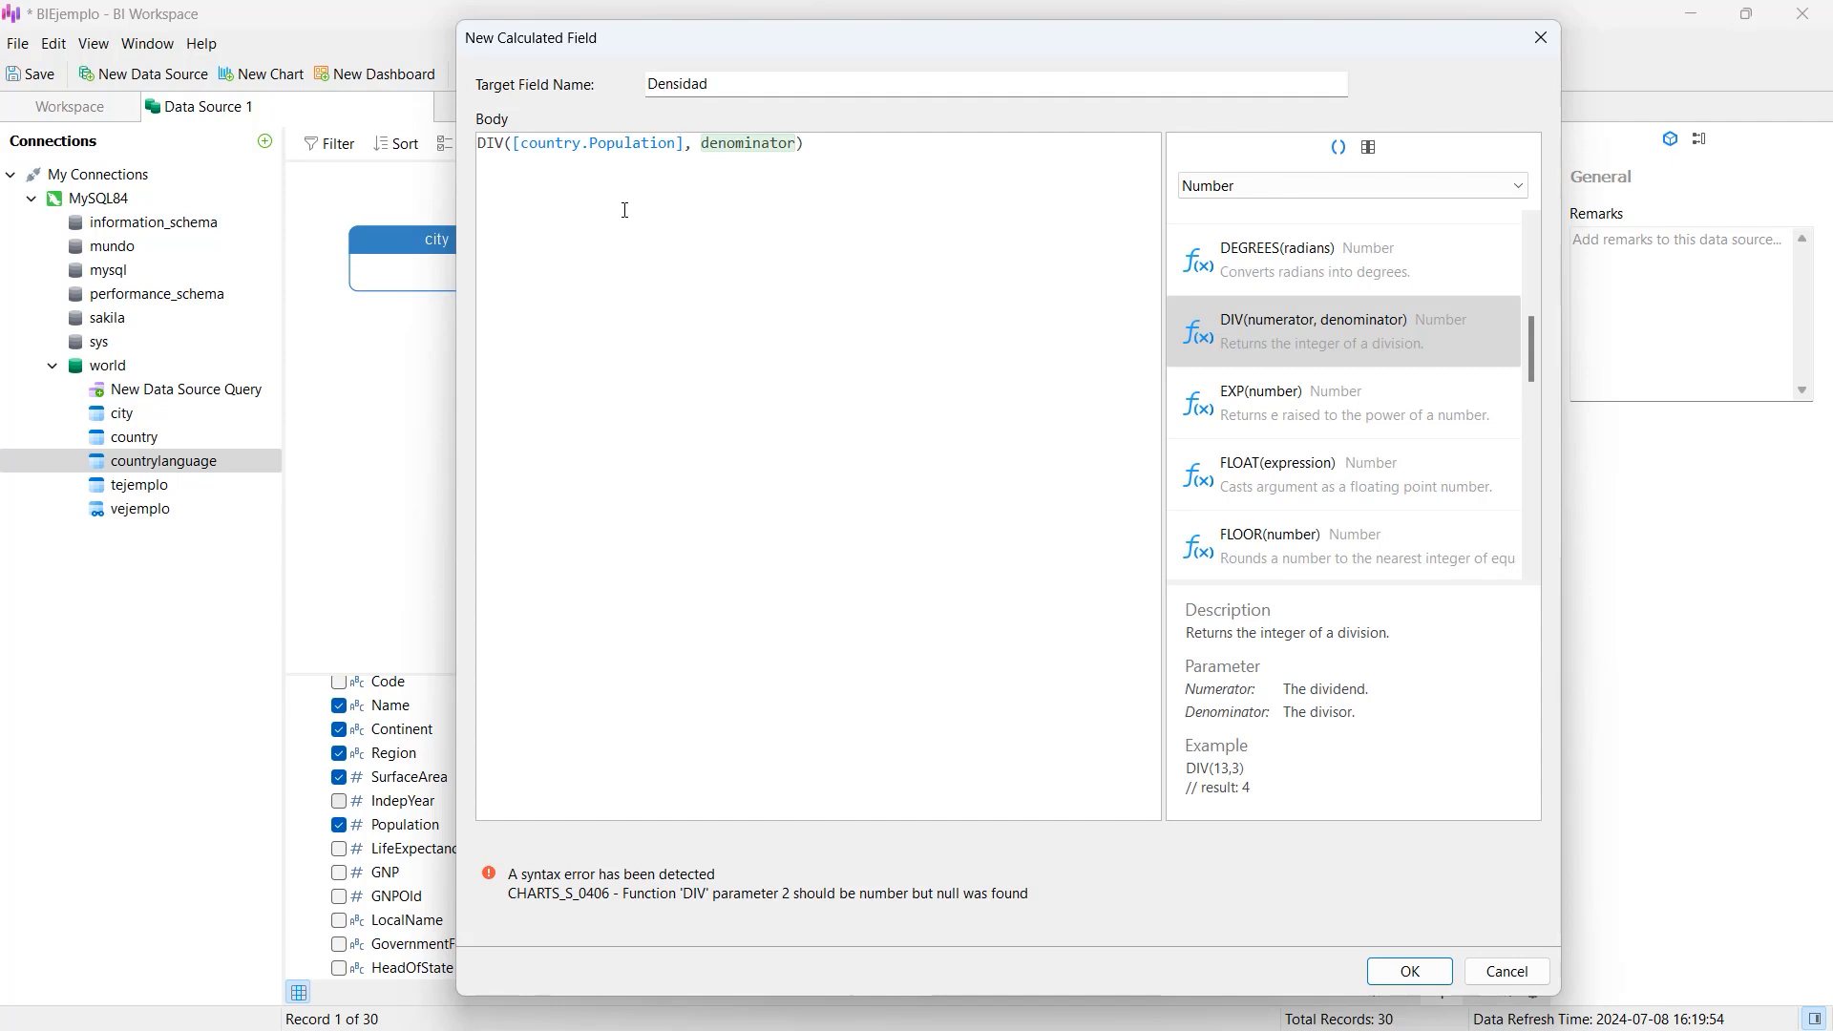
- Replace the DIV denominator placeholder with the country table's SurfaceArea field and create the Densidad calculated field
key(Delete)
key(Delete)
key(Delete)
key(Delete)
key(Delete)
key(Delete)
key(Delete)
key(Delete)
key(Delete)
key(Delete)
key(Delete)
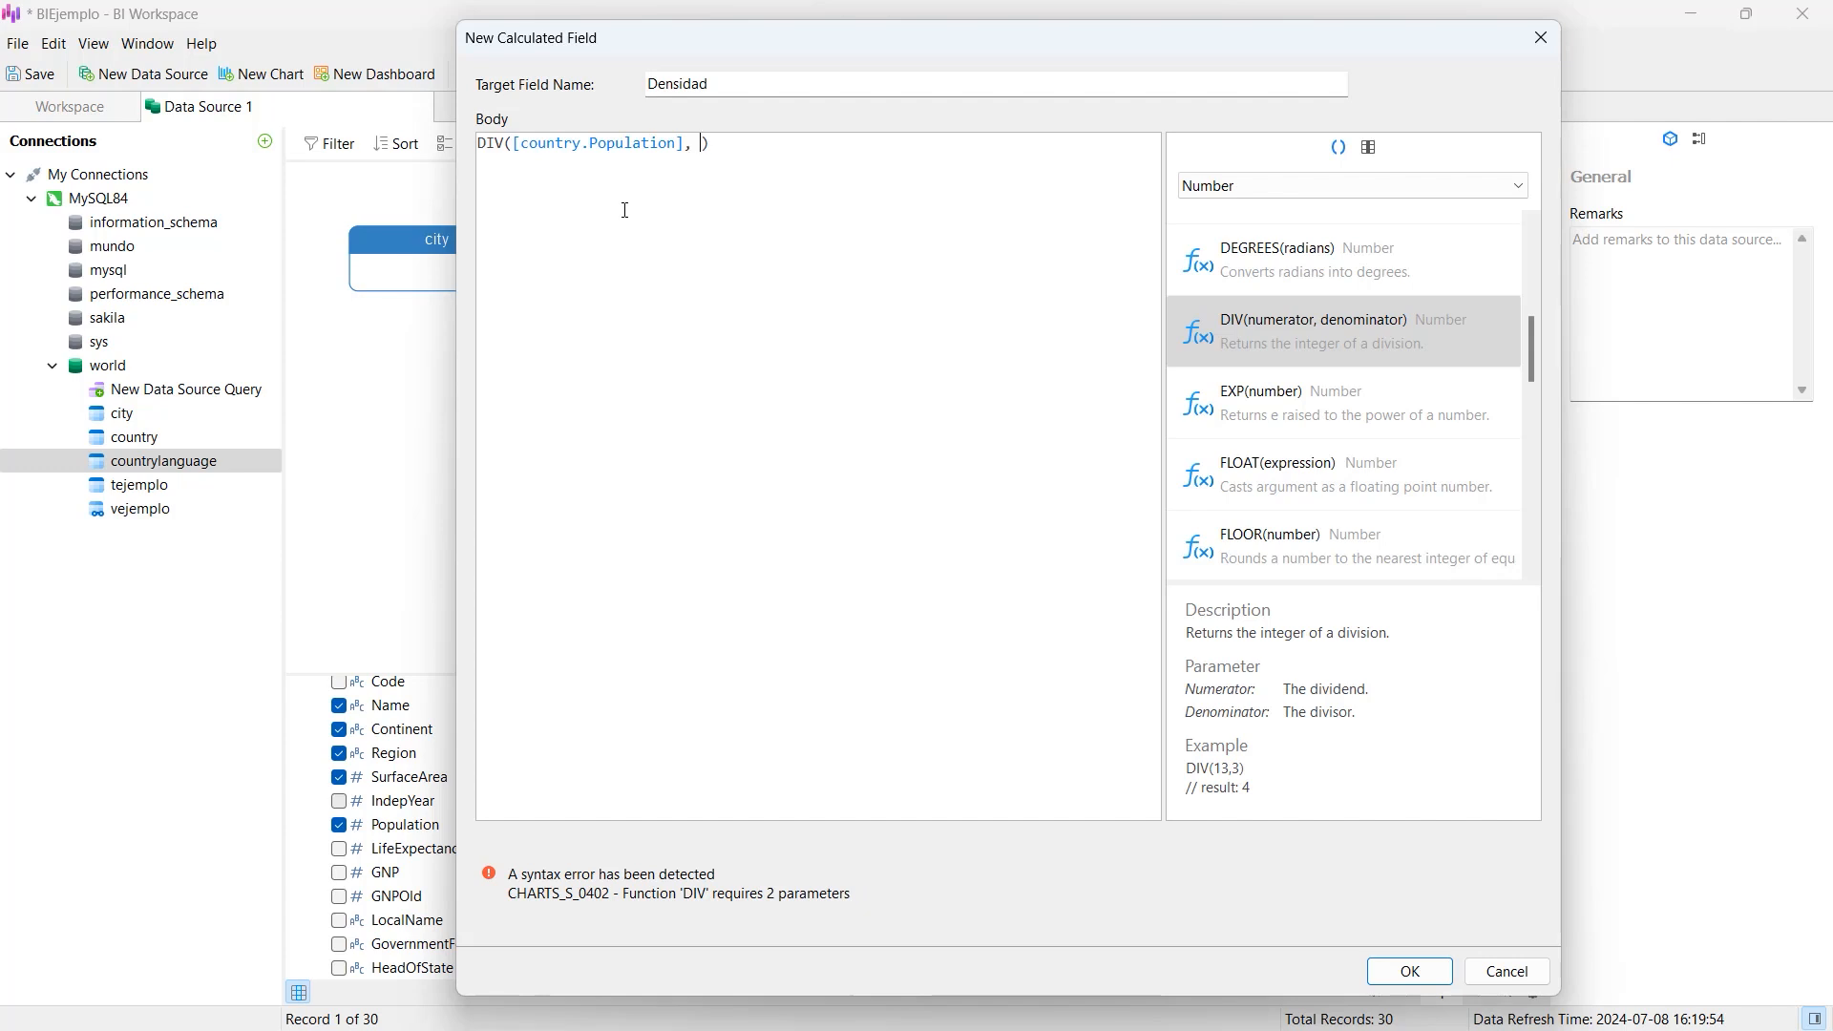
text(su)
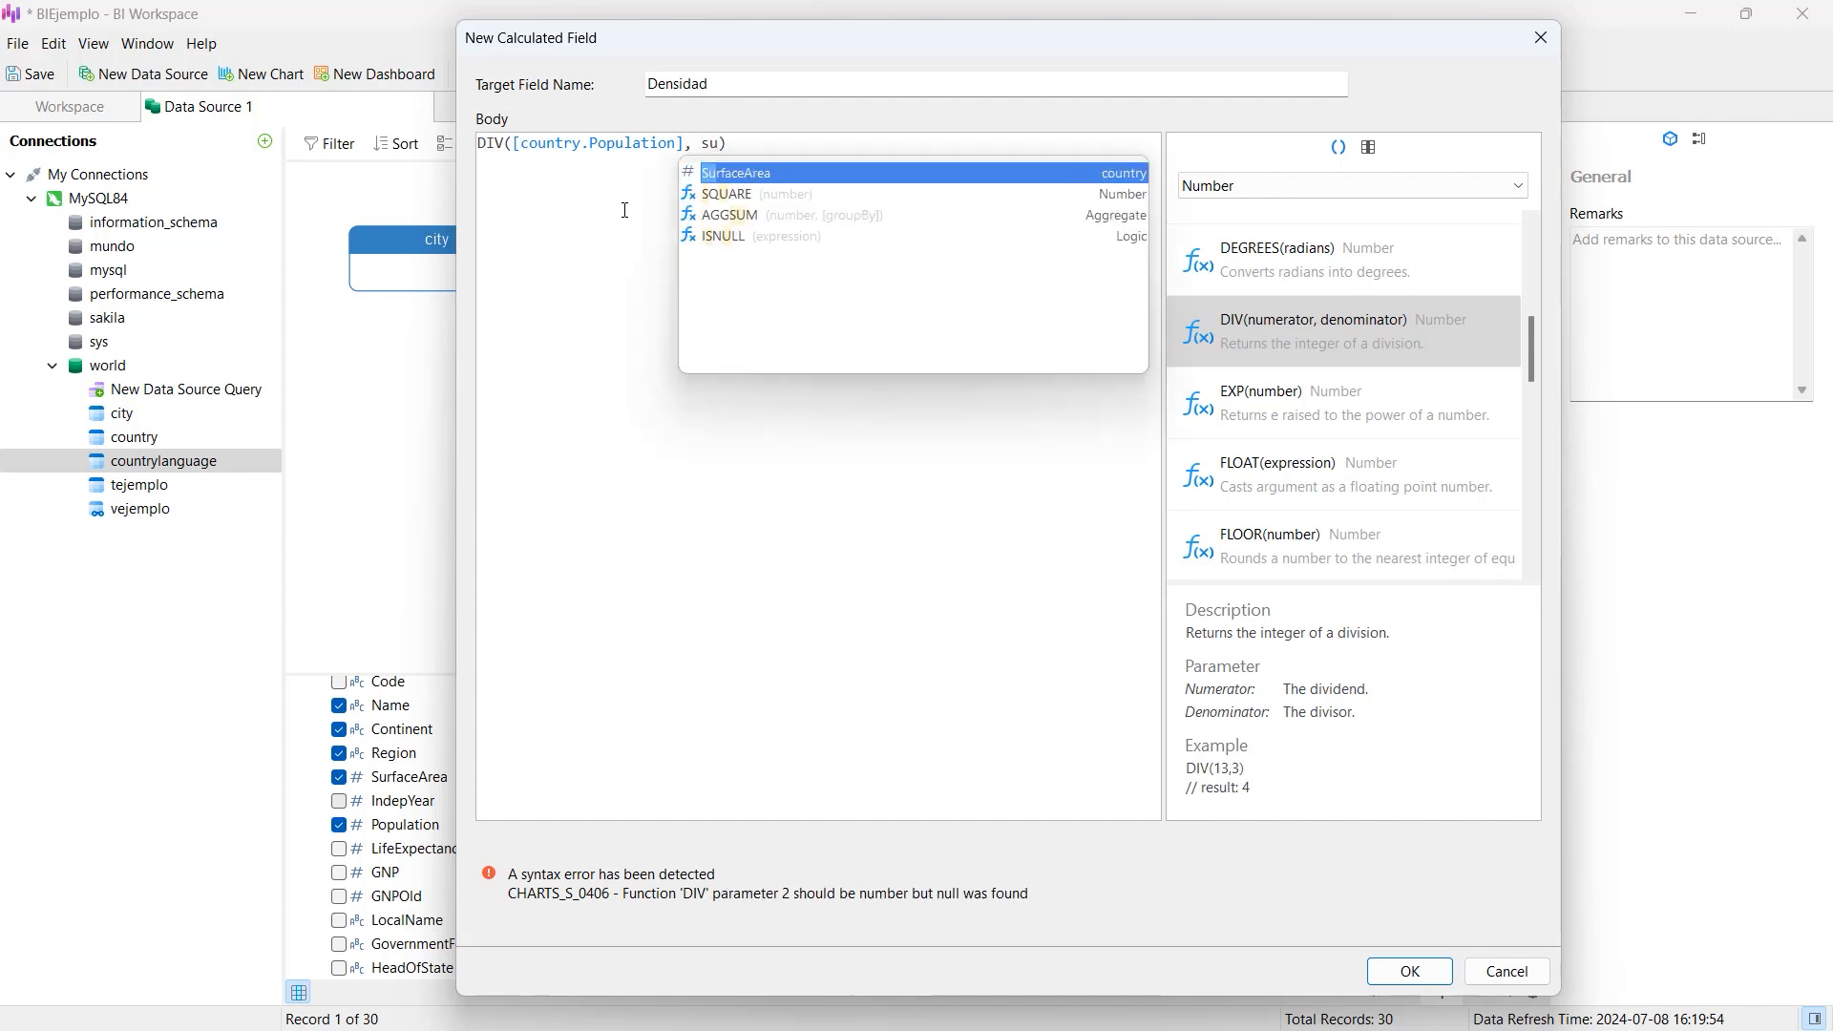
key(Return)
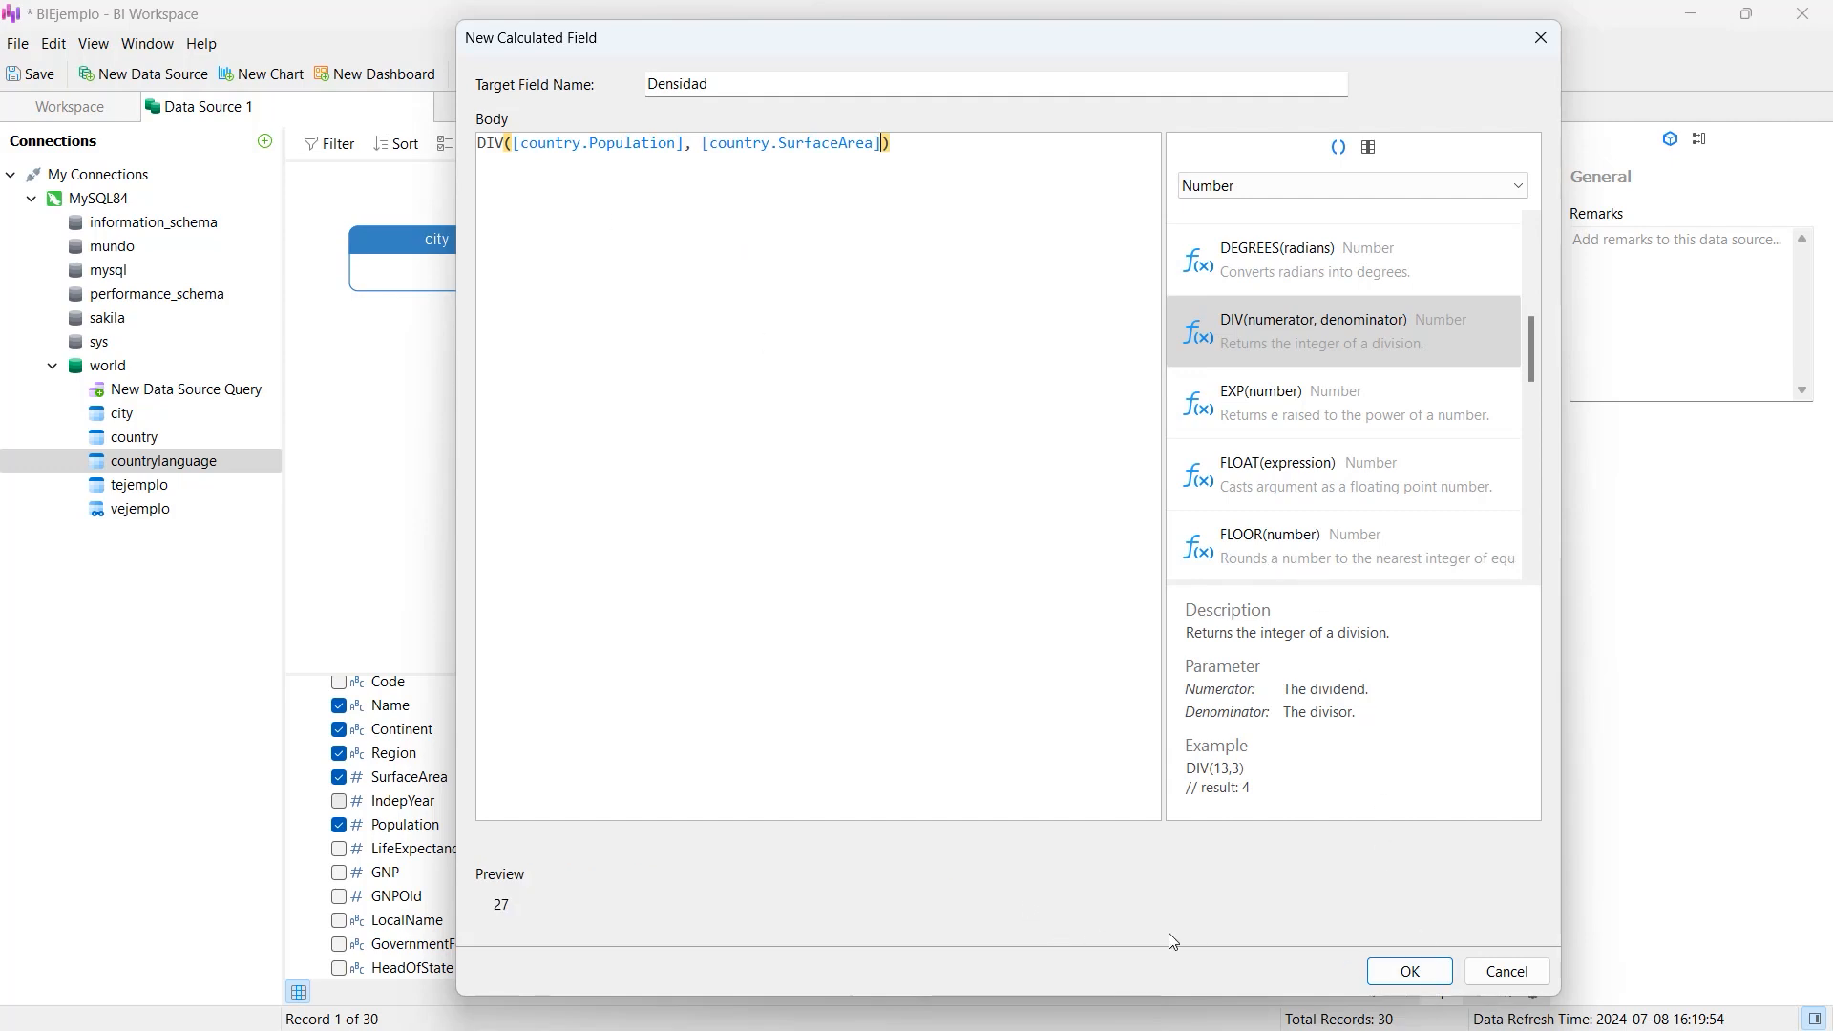
click(1397, 970)
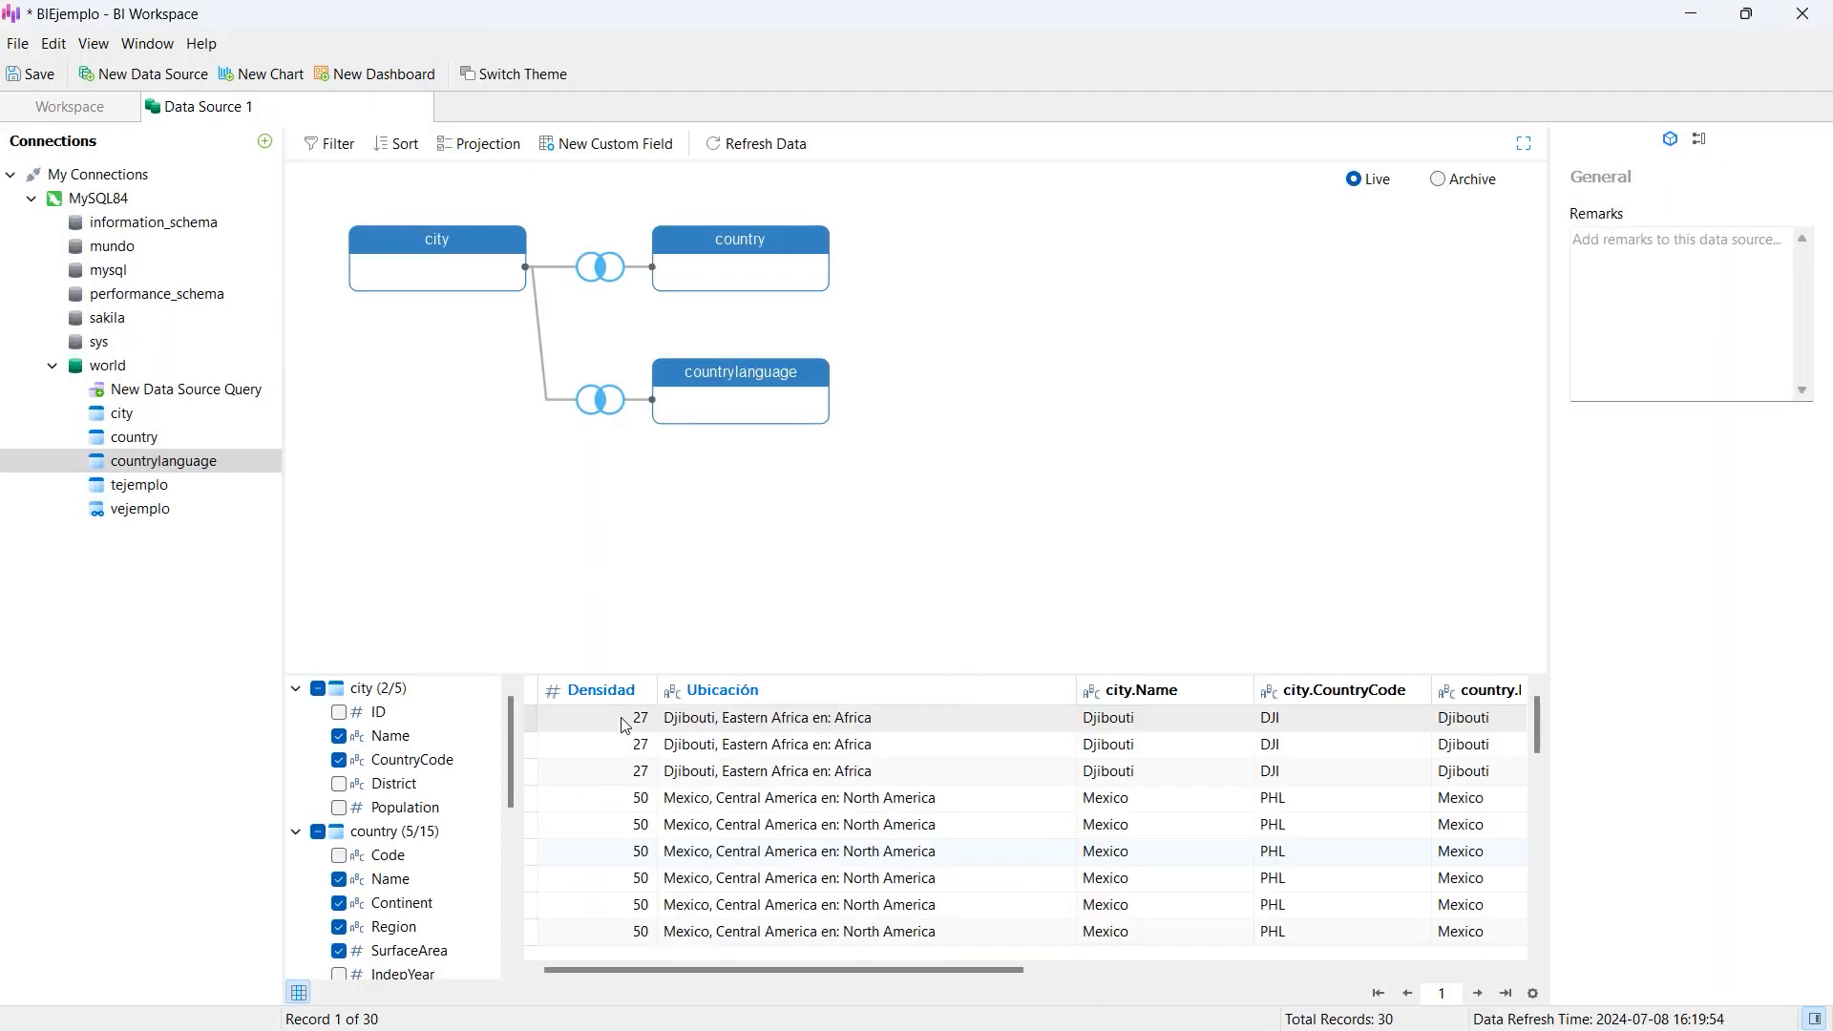
- Examine the Densidad values across the preview rows and the custom fields in the field list
click(605, 691)
key(Down)
key(Down)
key(Down)
key(Down)
key(Down)
key(Down)
key(Down)
key(Down)
key(Down)
key(Down)
key(Down)
key(Down)
key(Down)
key(Down)
key(Down)
key(Down)
key(Down)
key(Down)
key(Down)
key(Down)
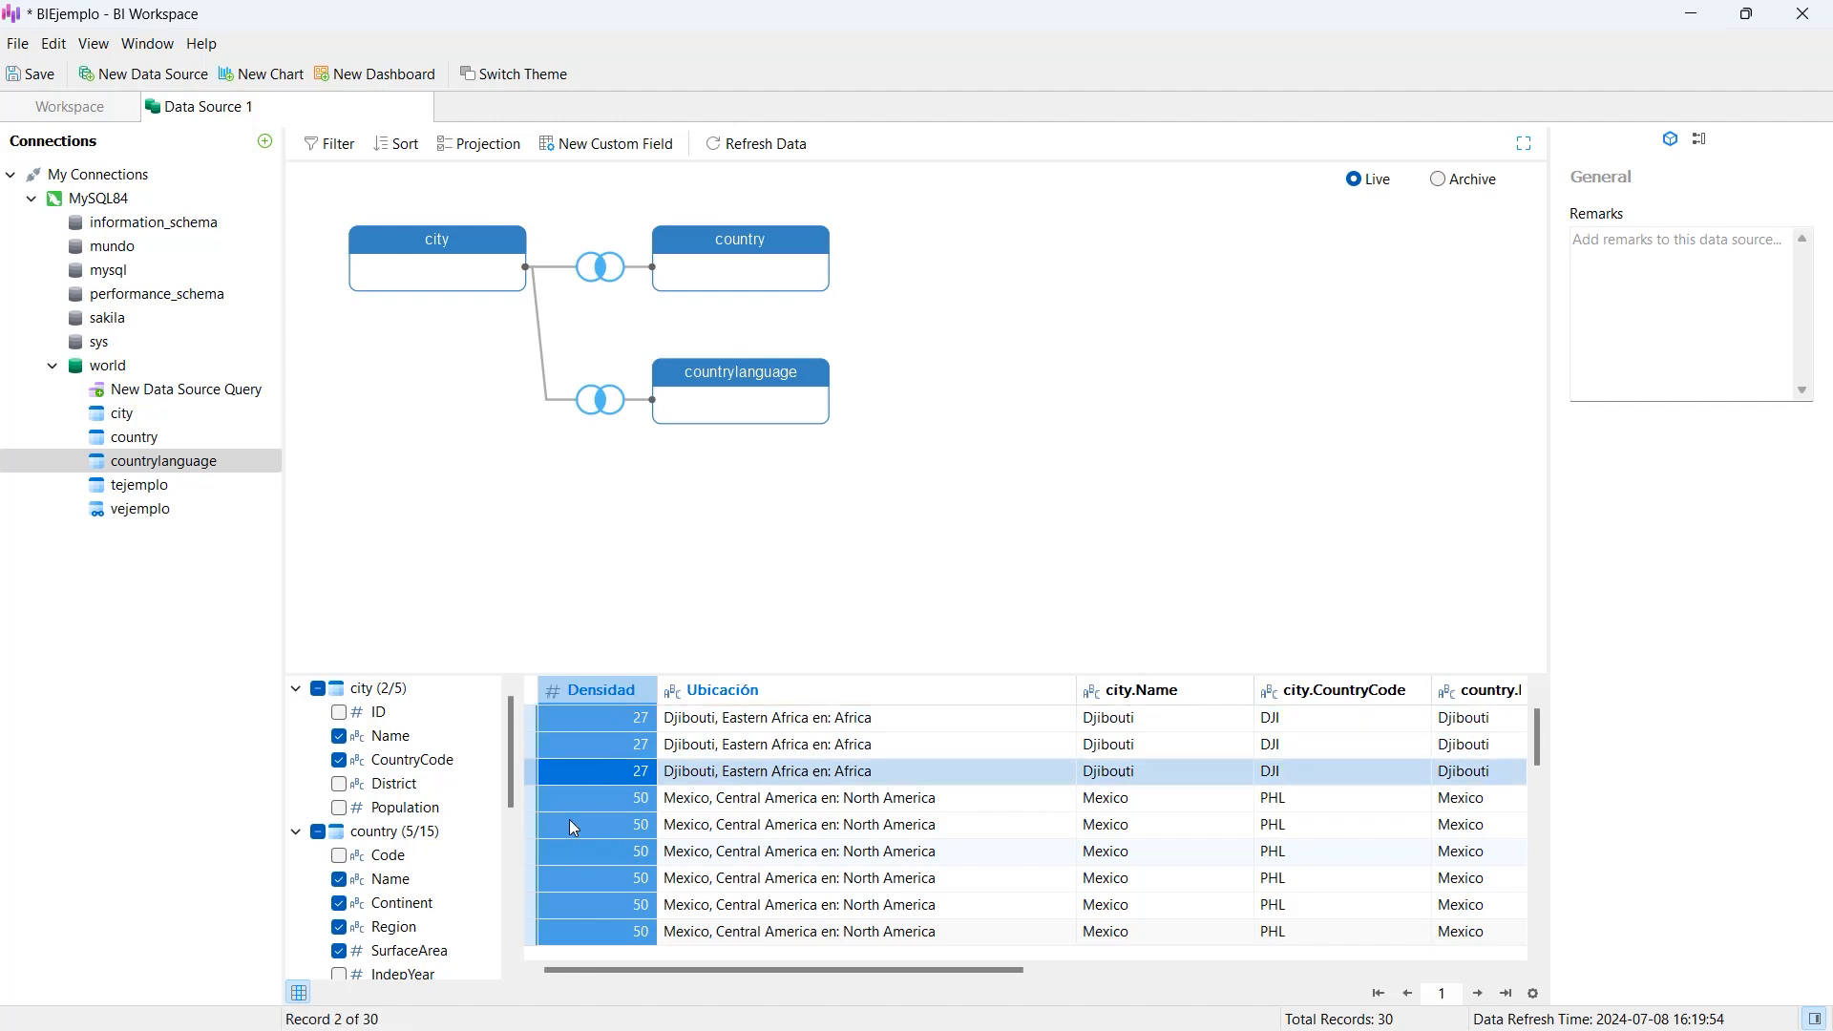
key(Up)
key(Up)
key(Up)
key(Up)
key(Up)
key(Up)
key(Up)
key(Up)
key(Up)
key(Up)
key(Up)
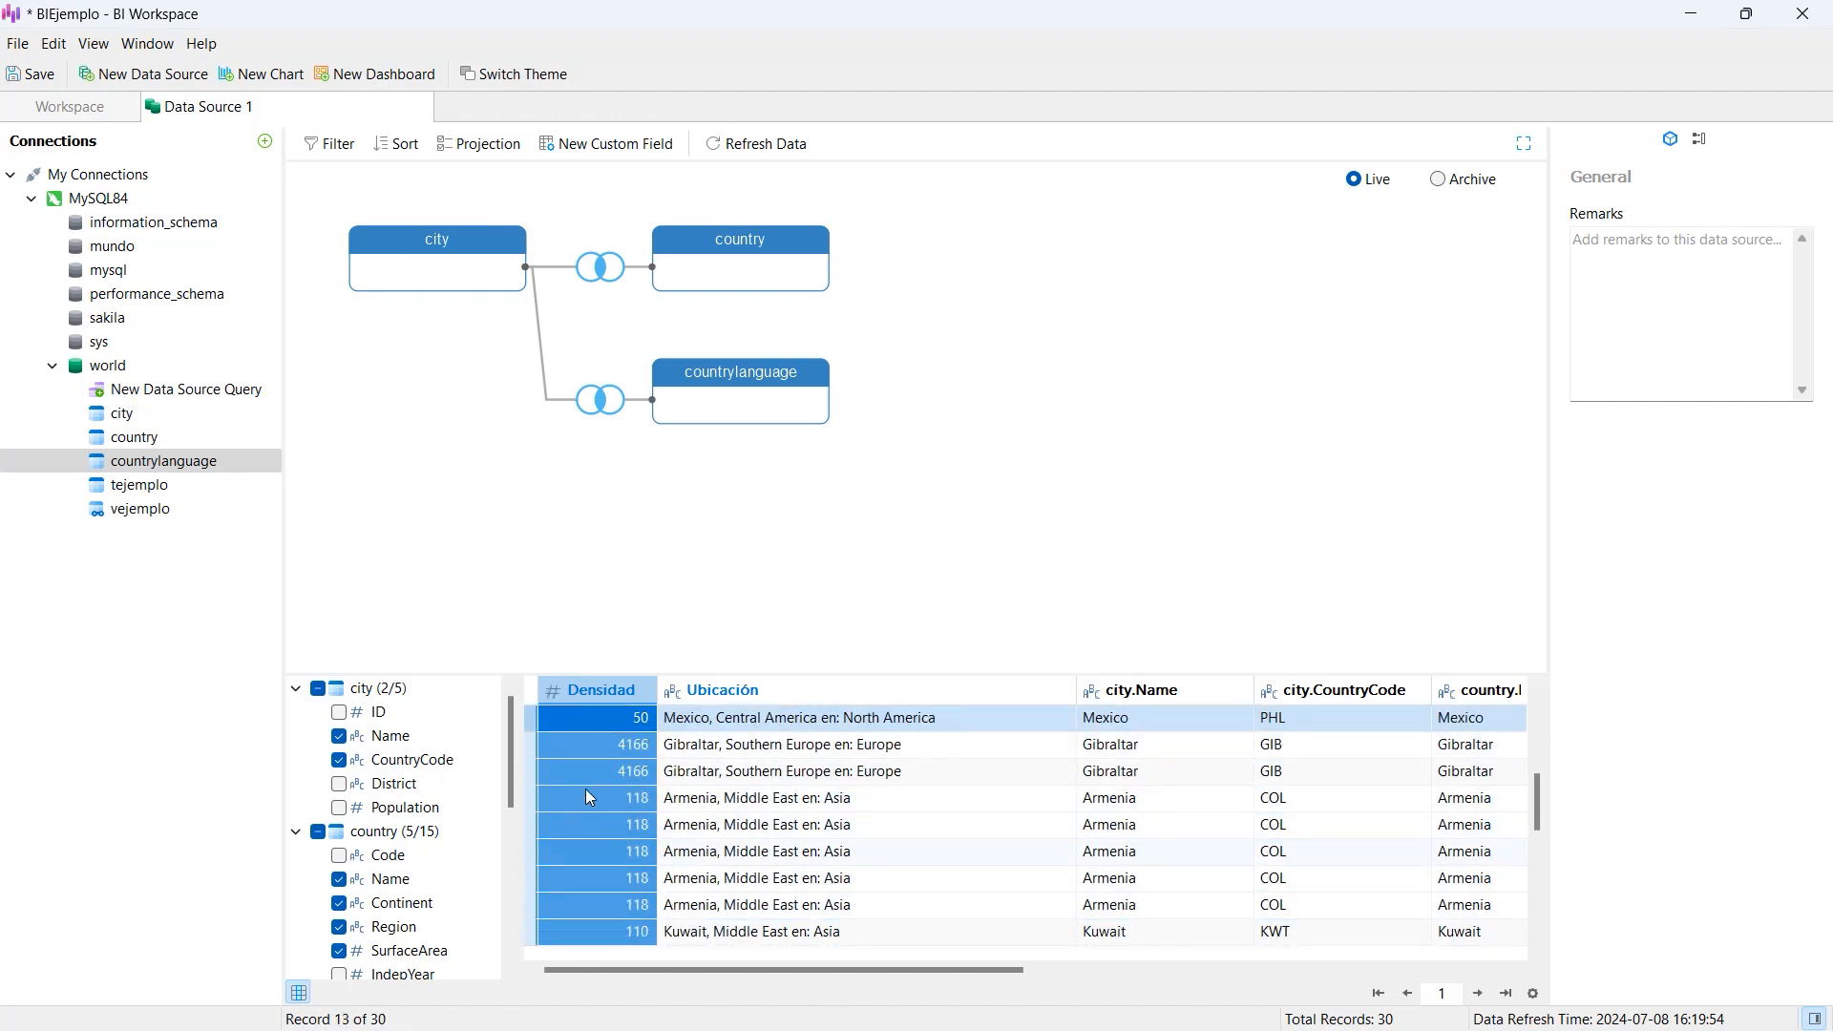
key(Down)
key(Down)
key(Down)
key(Down)
key(Down)
key(Down)
key(Down)
key(Down)
key(Down)
key(Down)
key(Down)
key(Down)
key(Down)
key(Down)
key(Down)
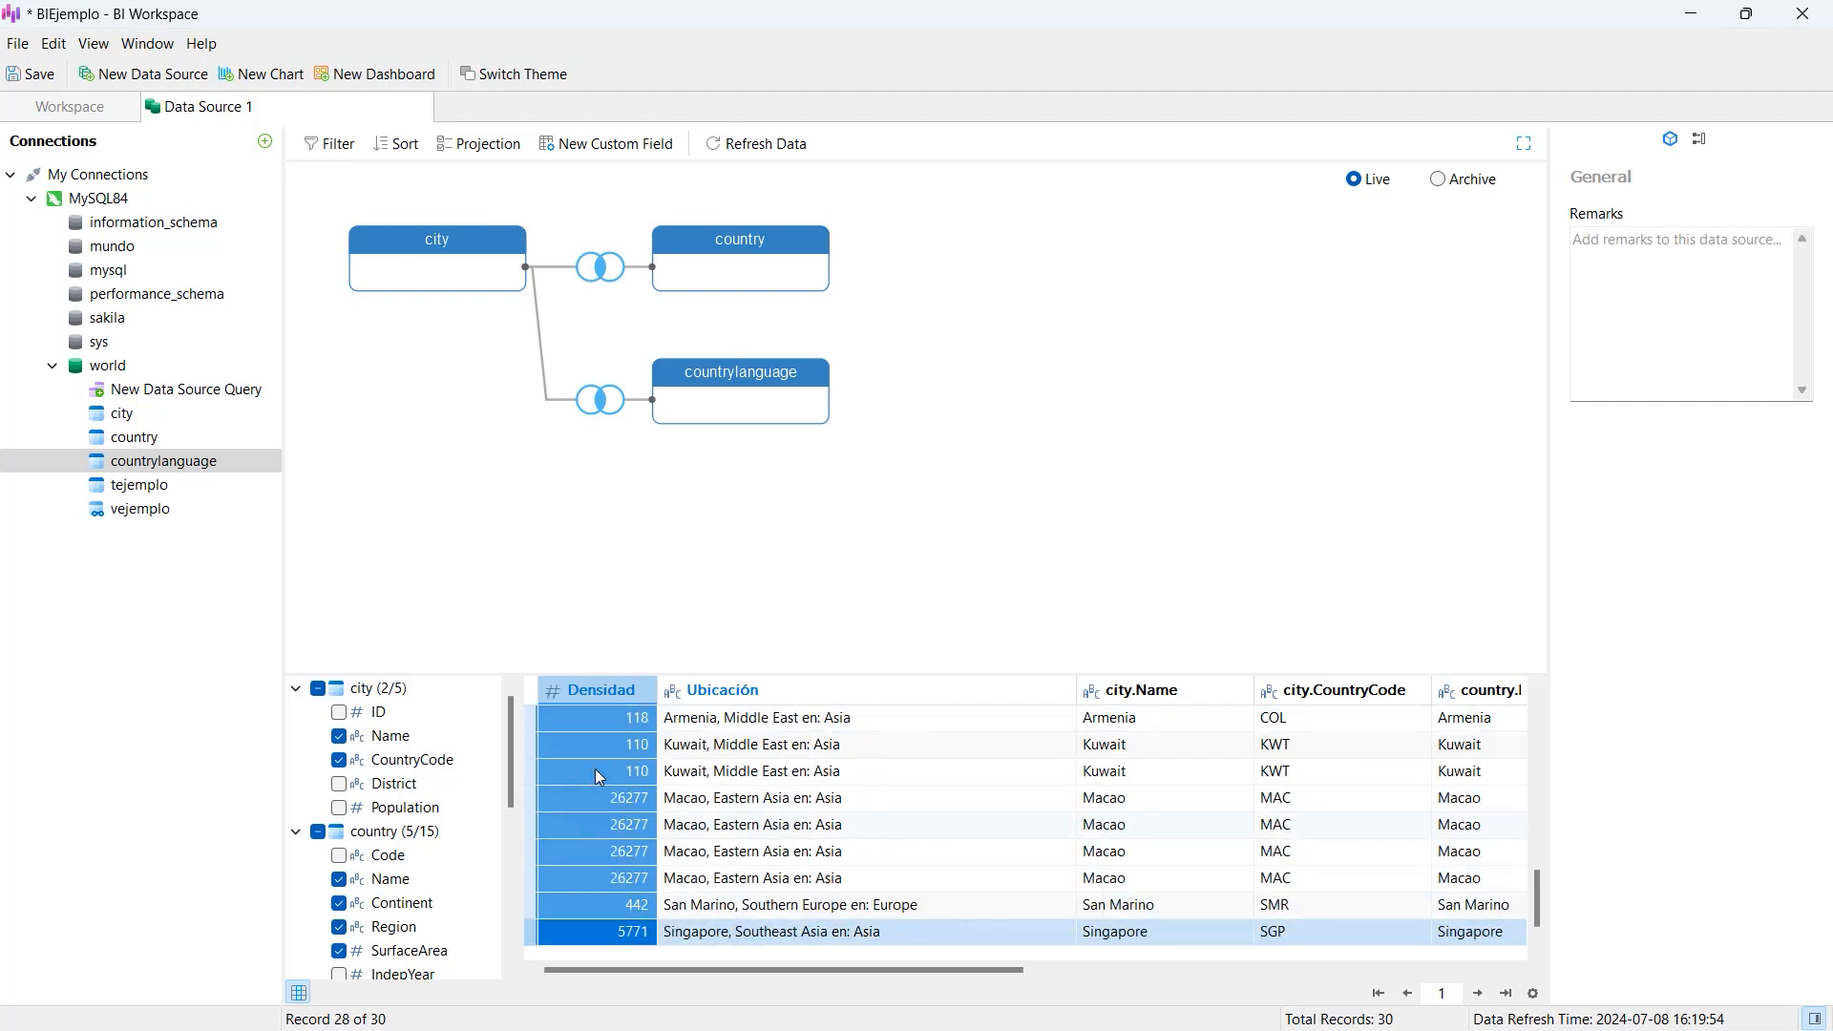
key(Down)
key(Down)
key(Up)
key(Up)
key(Up)
key(Up)
key(Up)
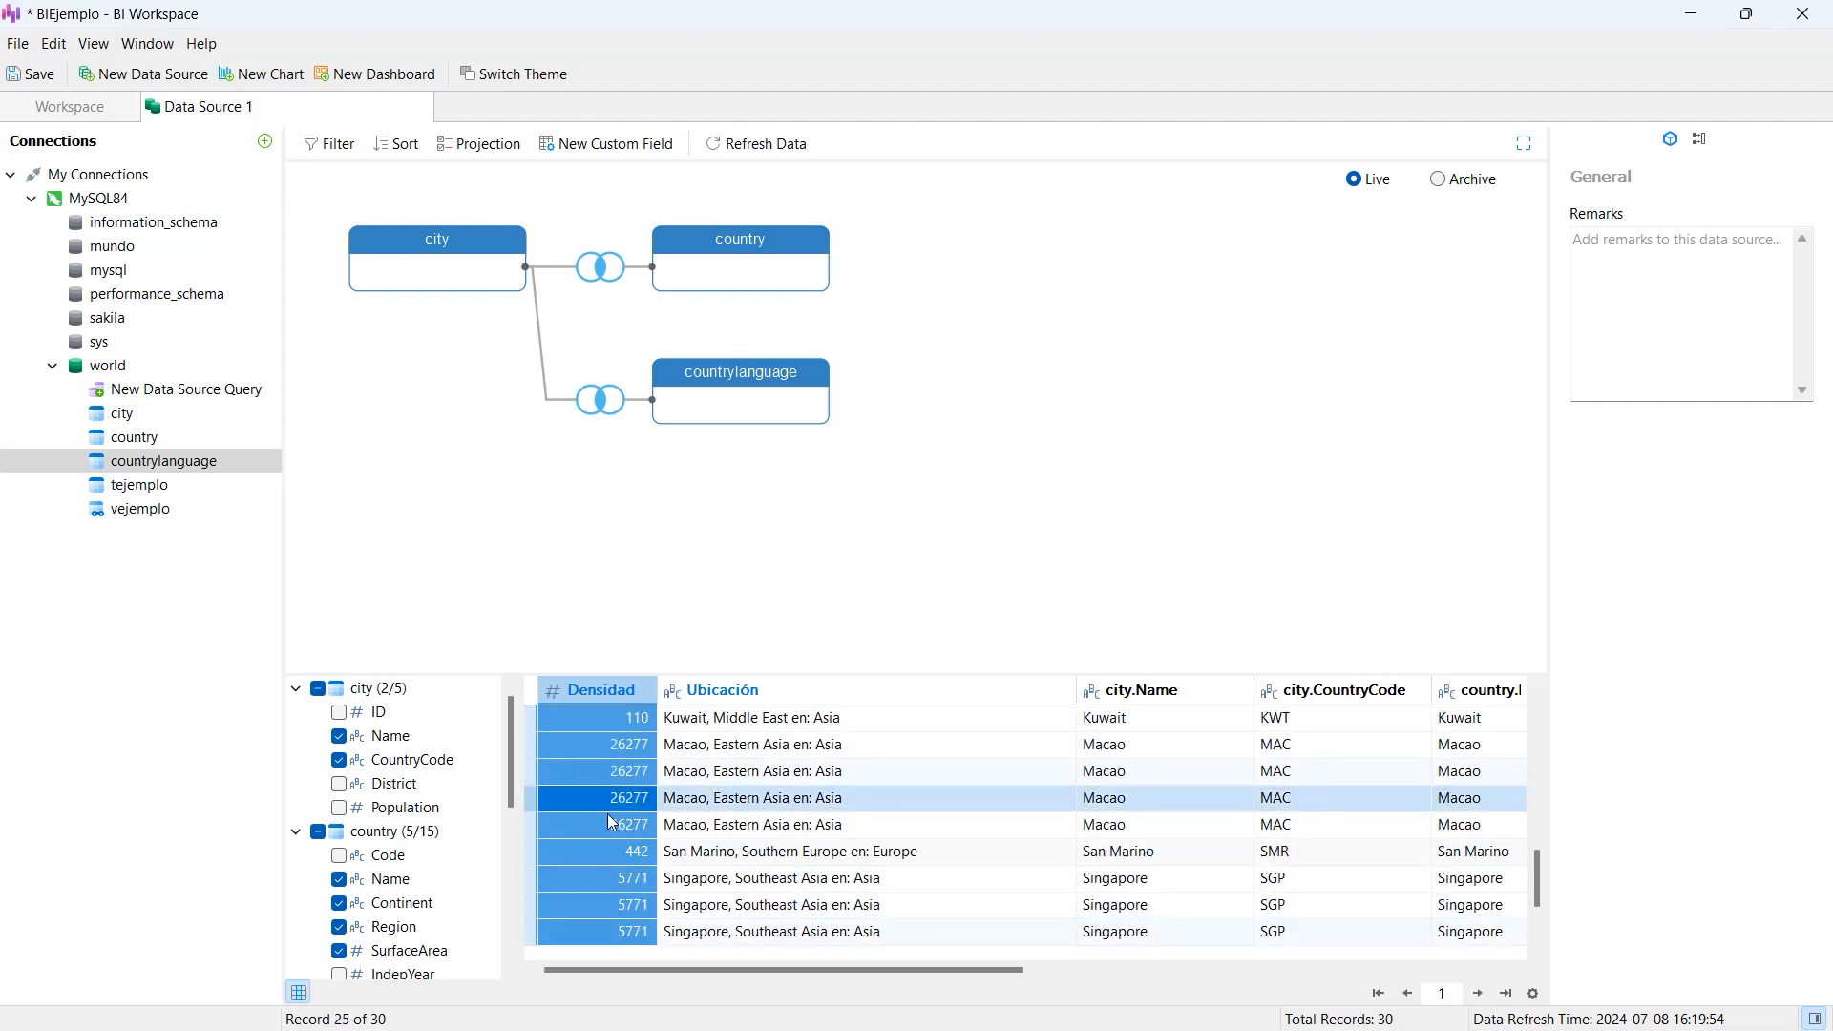
scroll(458, 907, down, 5)
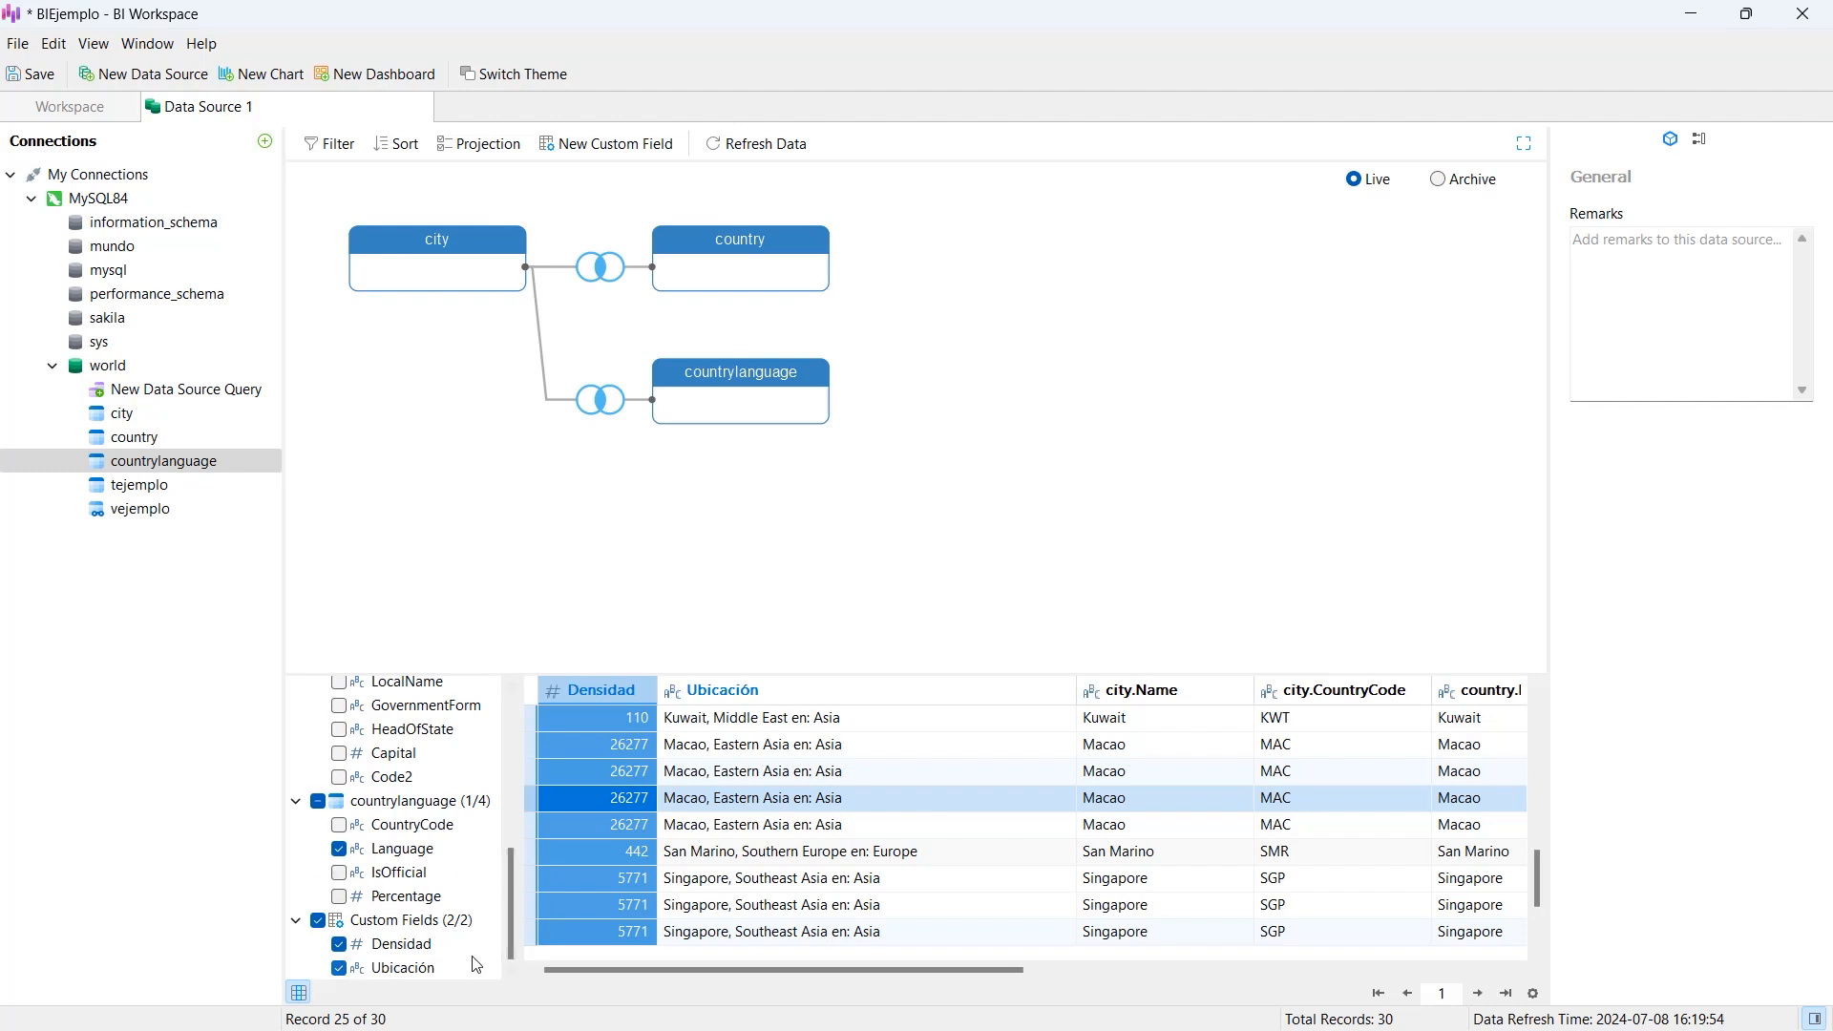
click(881, 705)
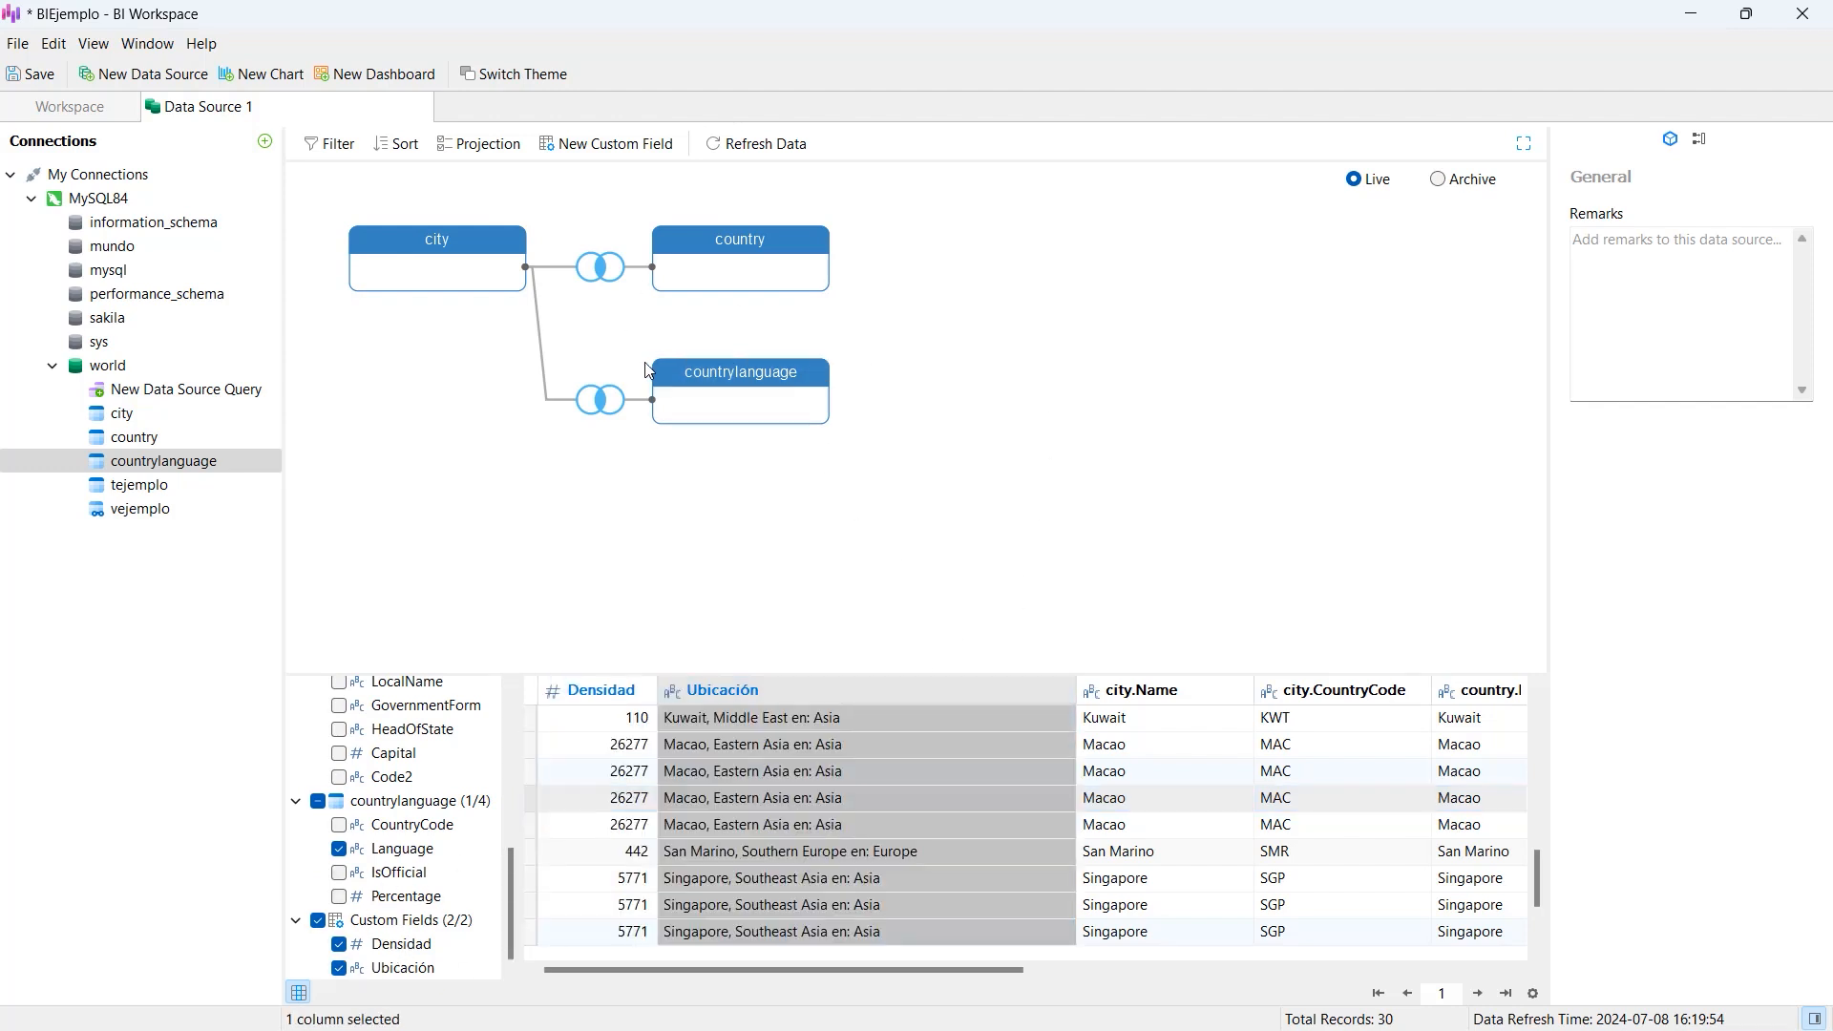
- Open the projection settings and add city.ID and city.Name as included fields
click(468, 149)
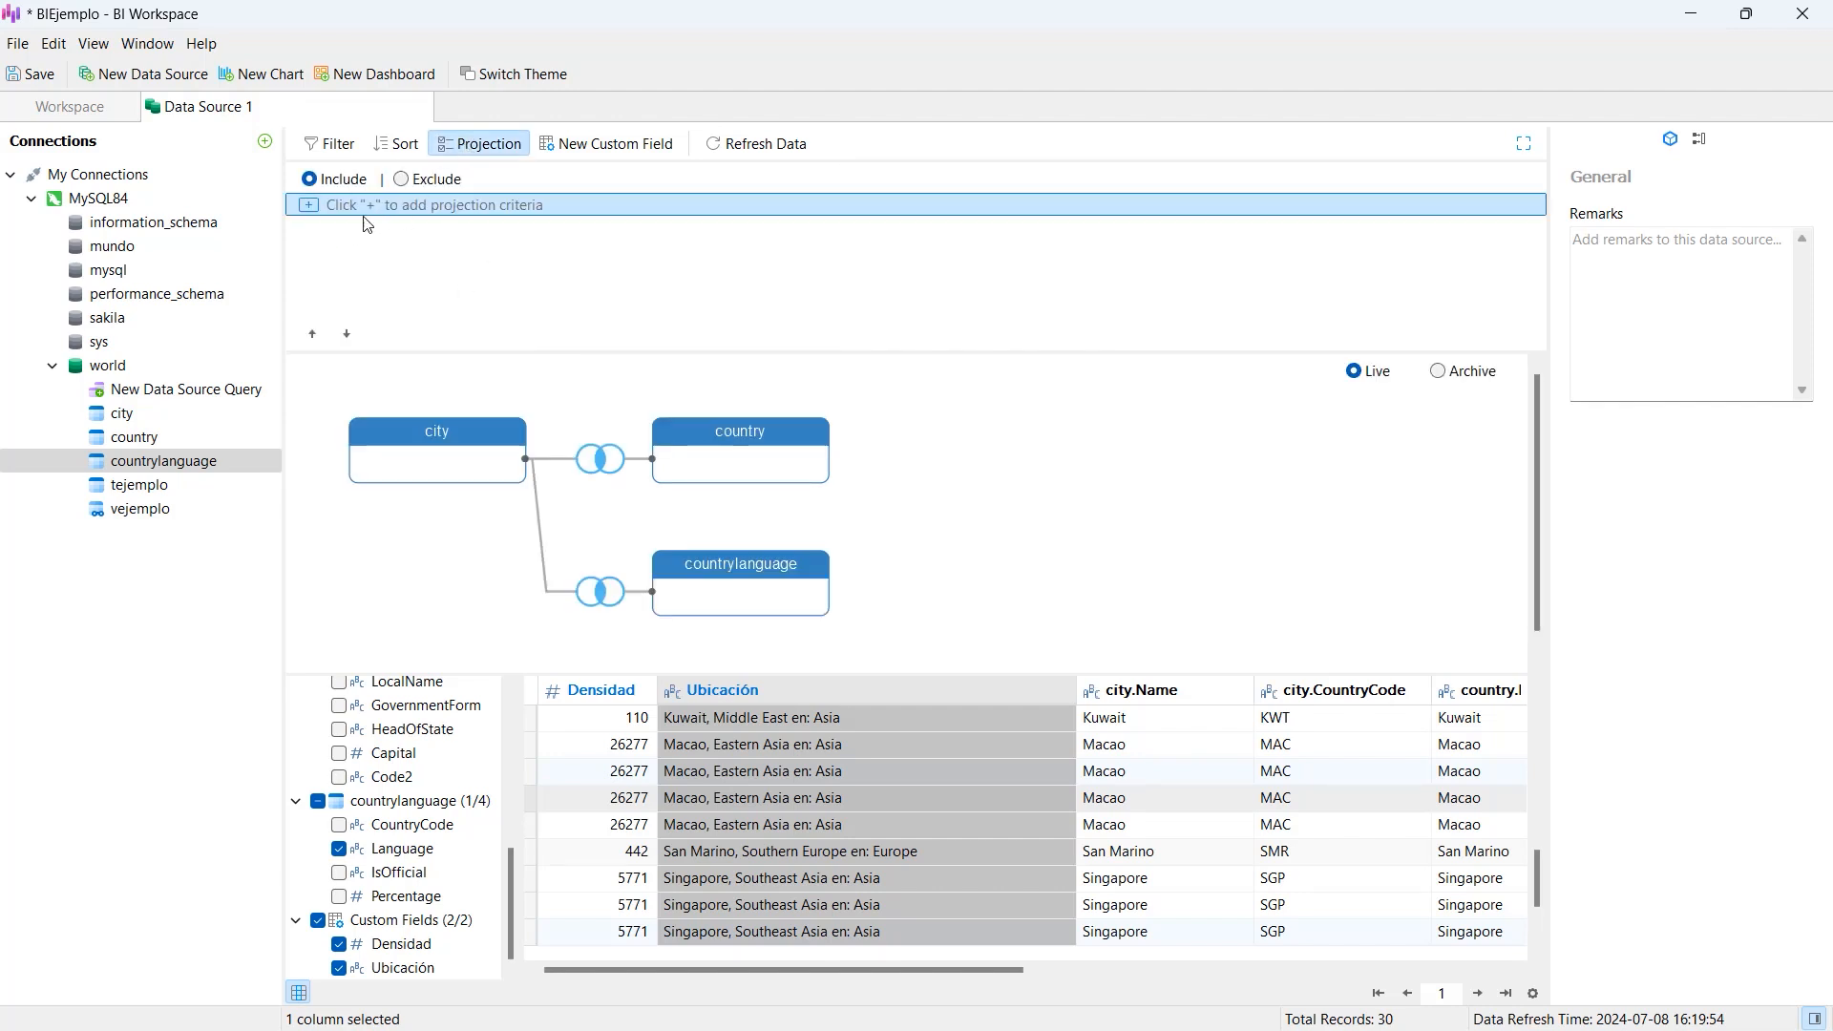
click(308, 206)
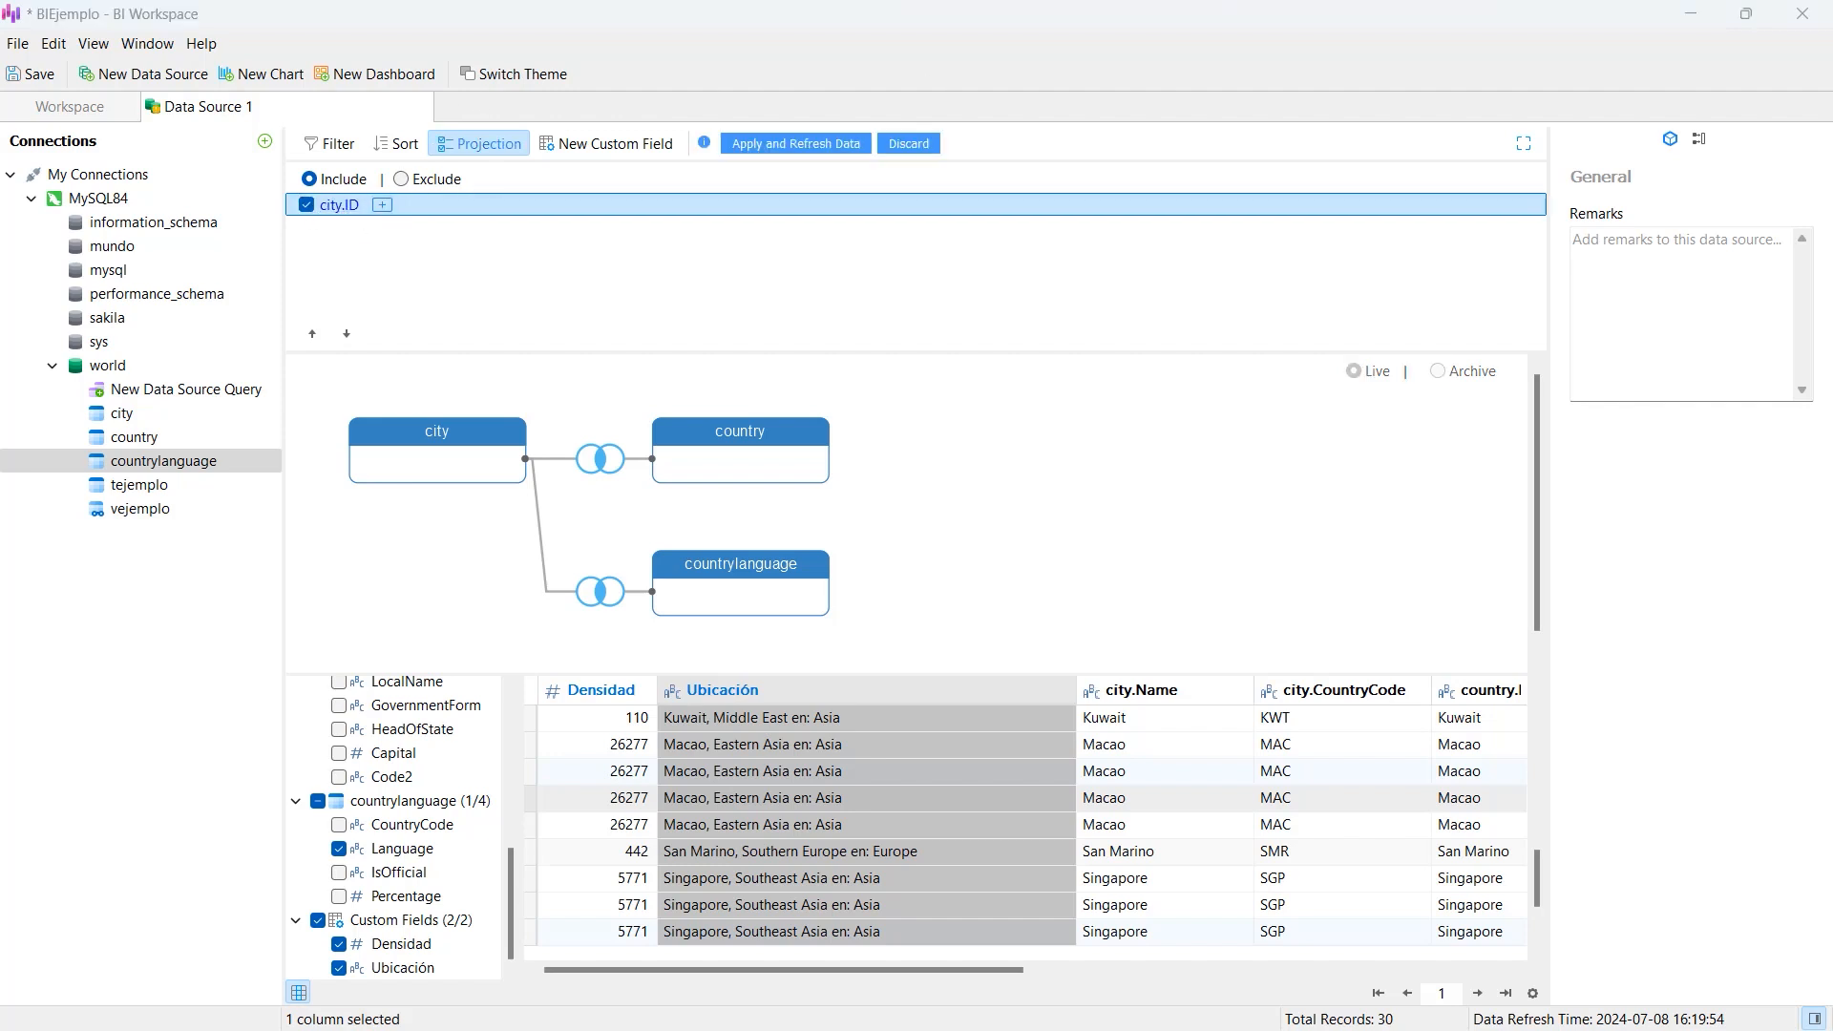
click(382, 206)
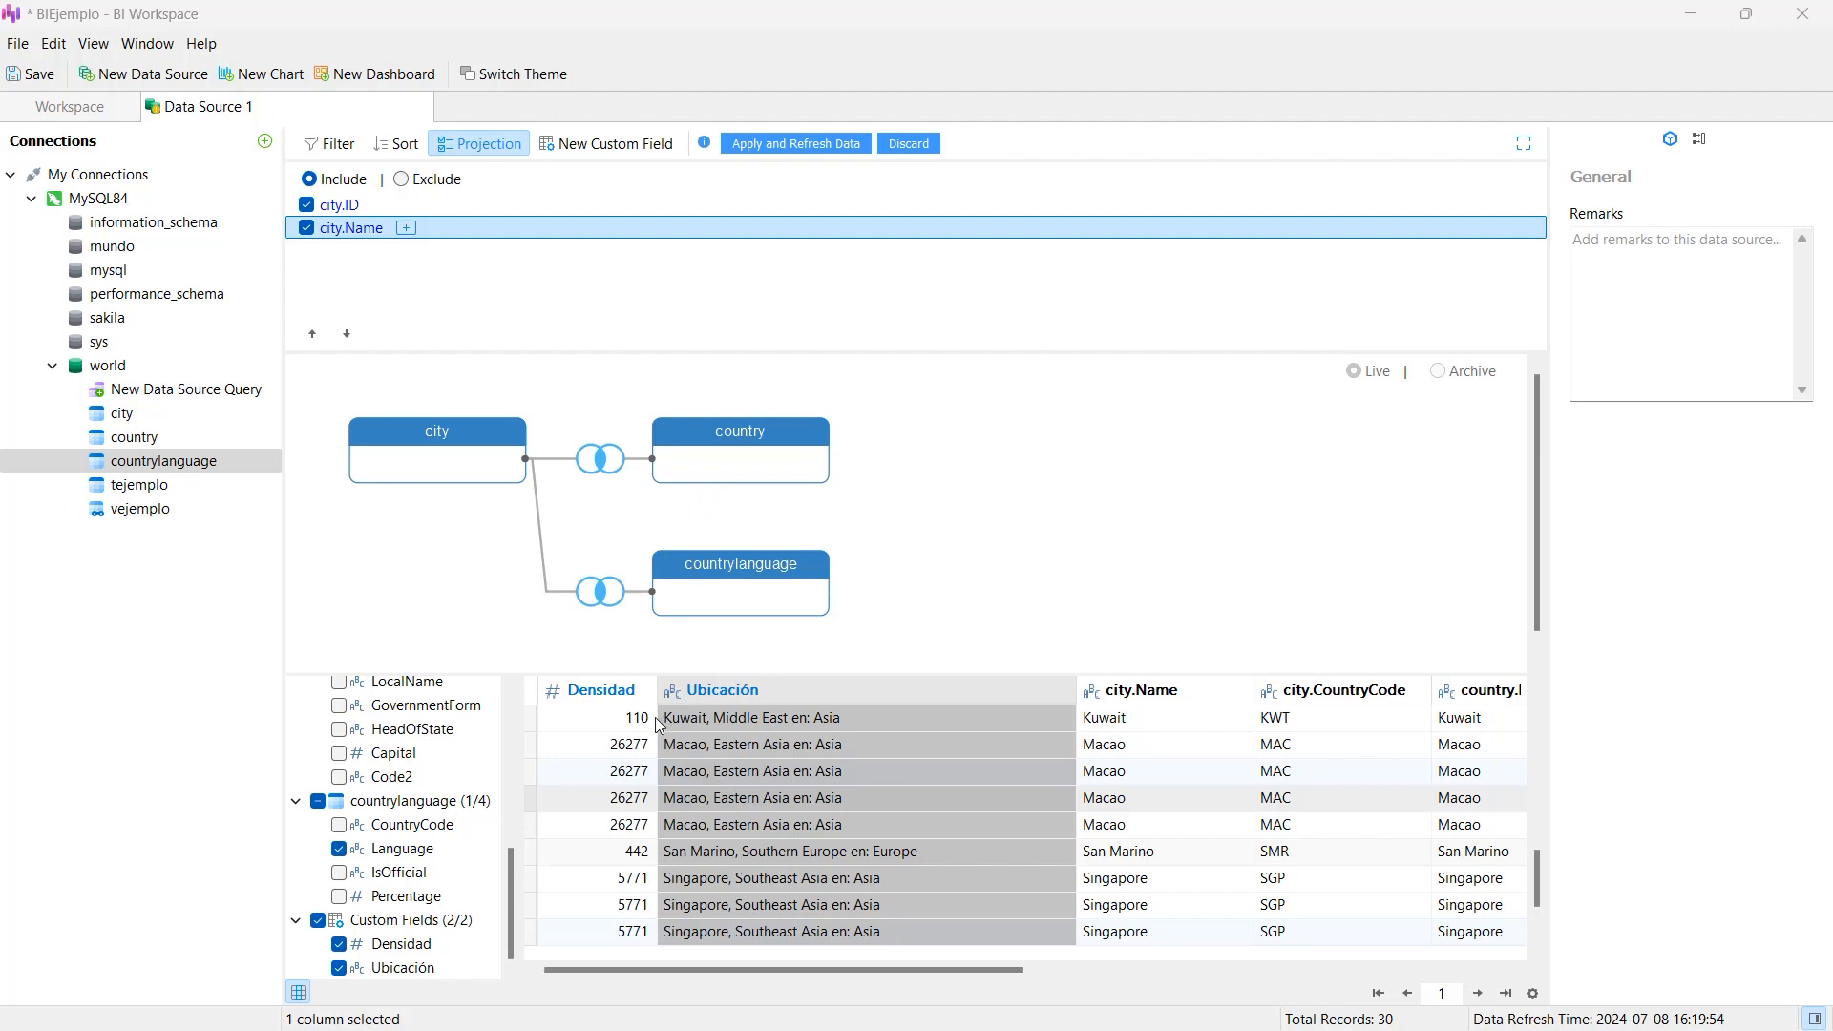
click(697, 749)
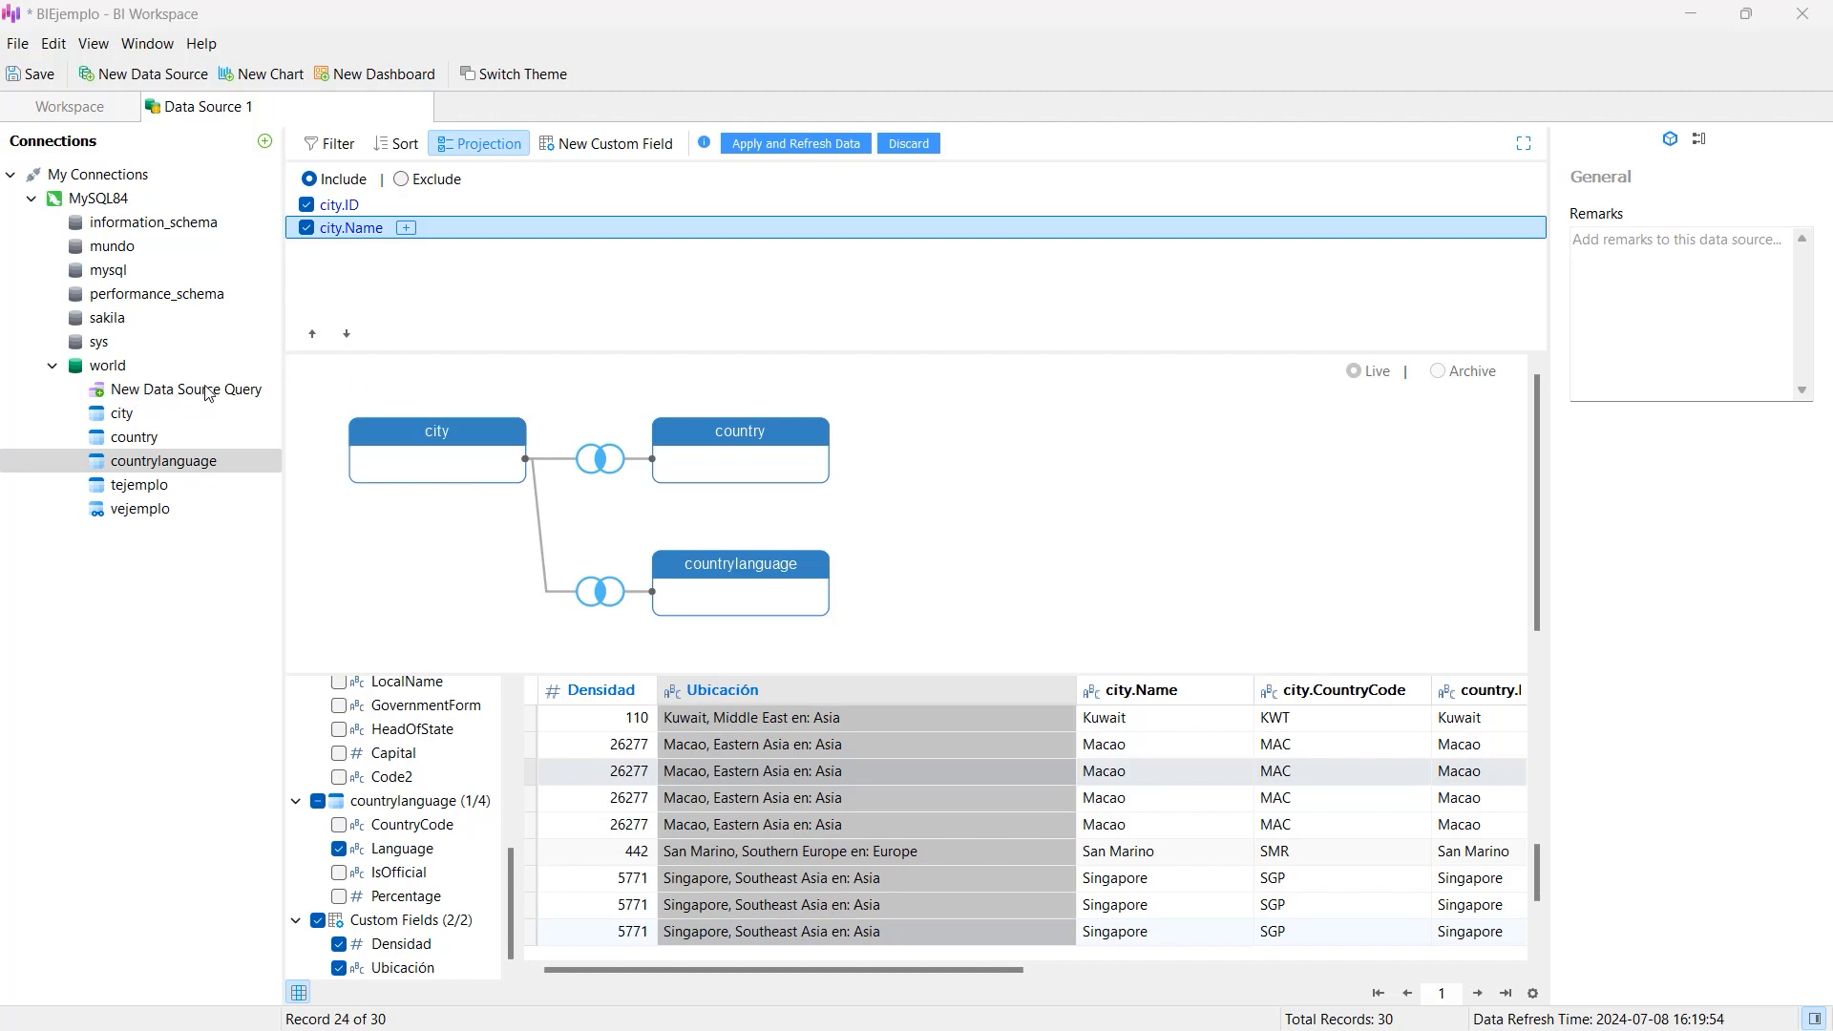
drag(951, 971, 841, 966)
scroll(410, 807, up, 2)
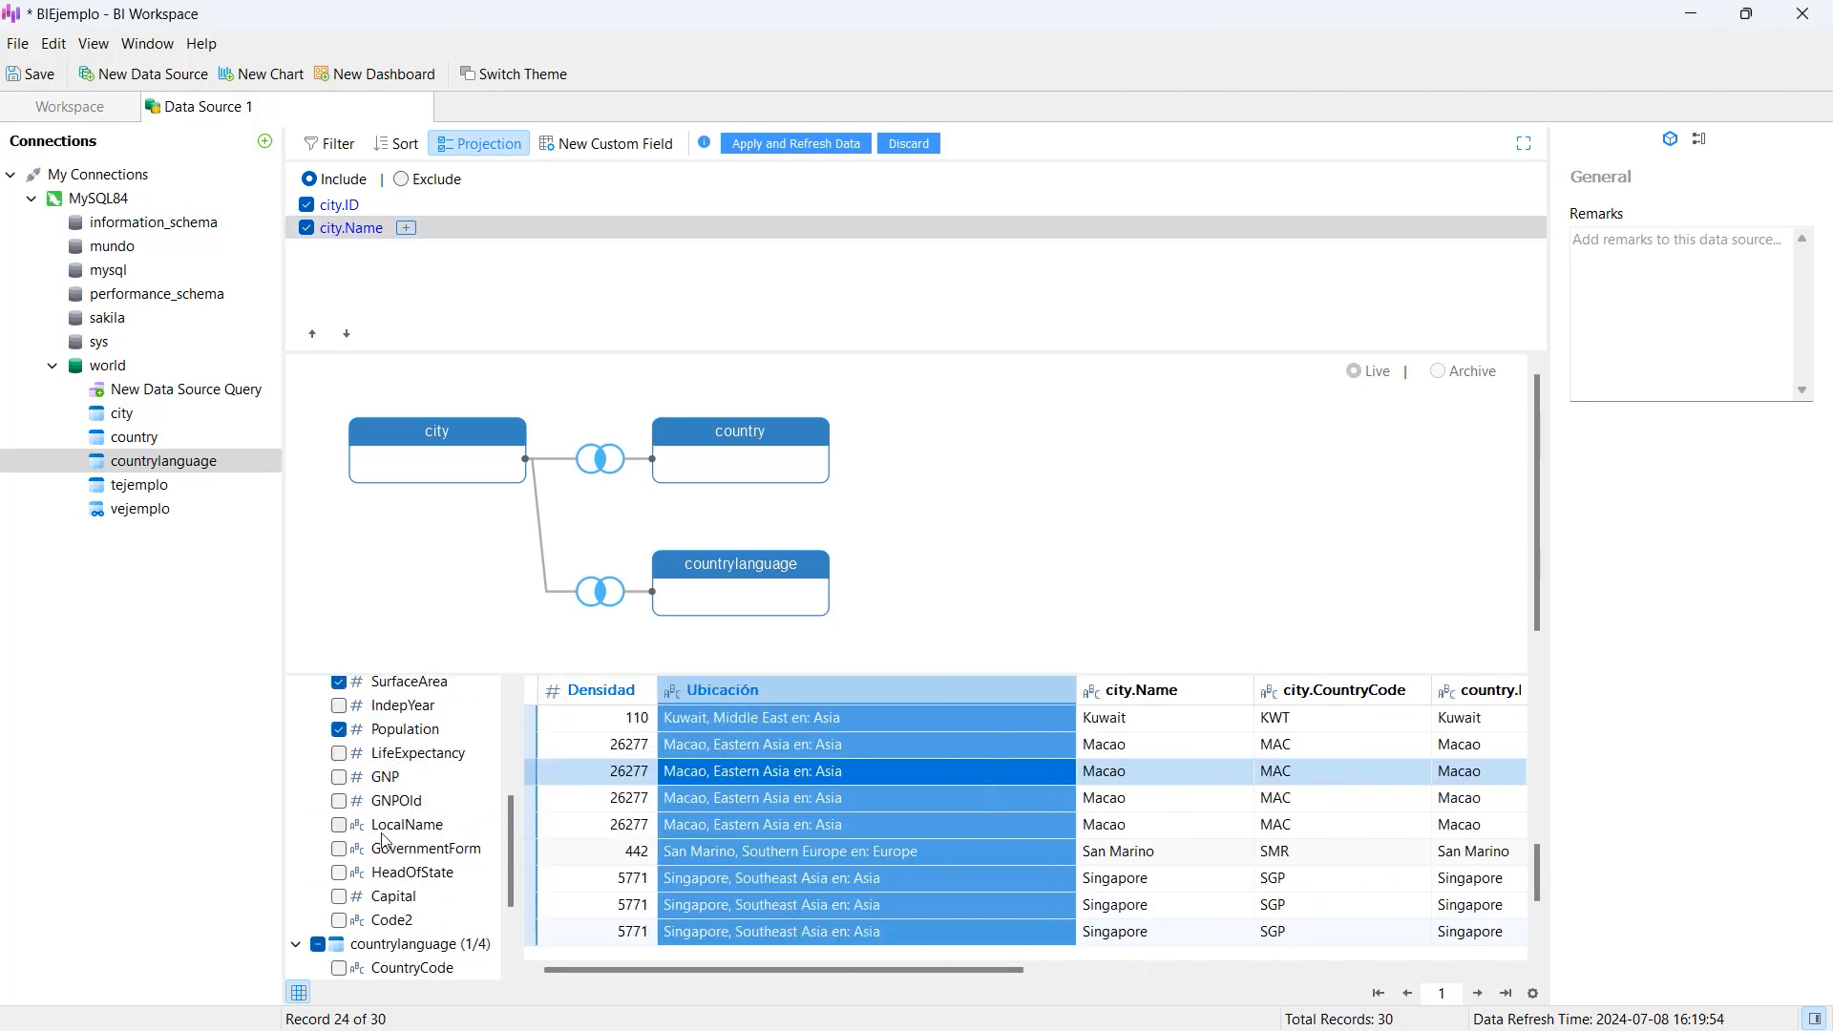
scroll(403, 769, down, 1)
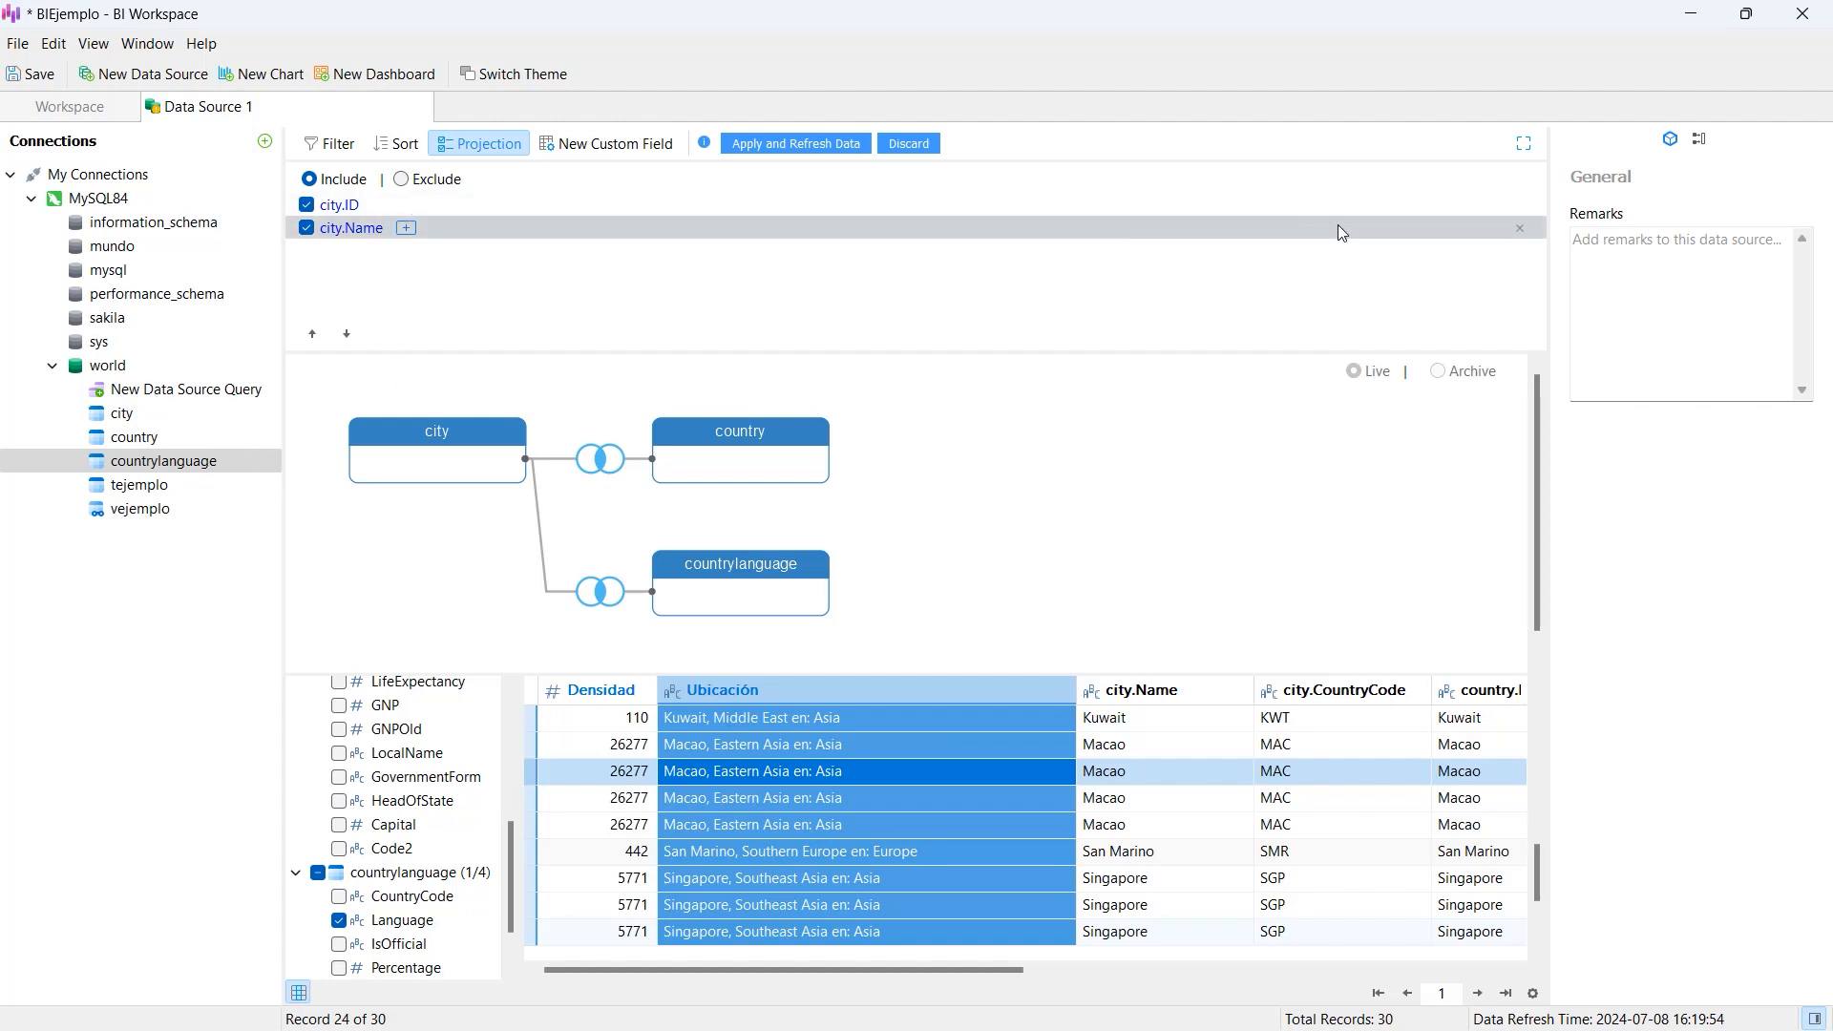
- Remove city.Name and city.ID from the projection criteria, keeping the projection set to Include
click(1521, 229)
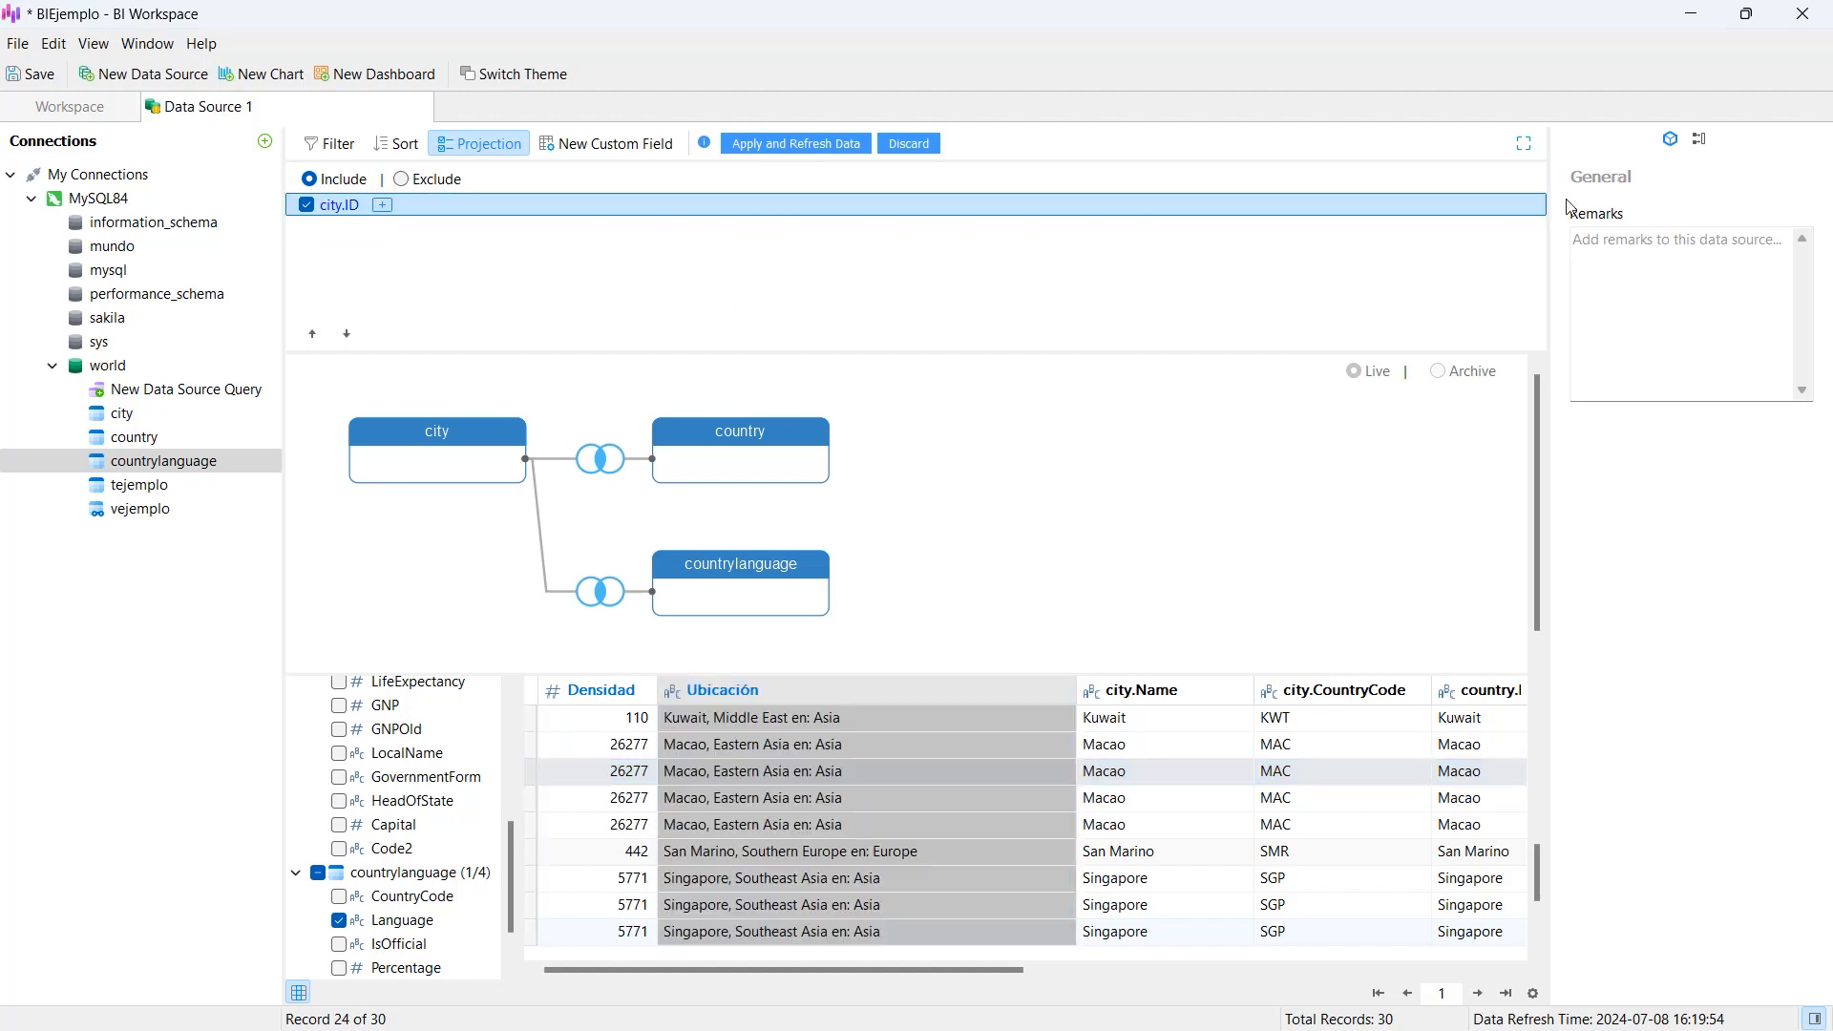
click(1521, 206)
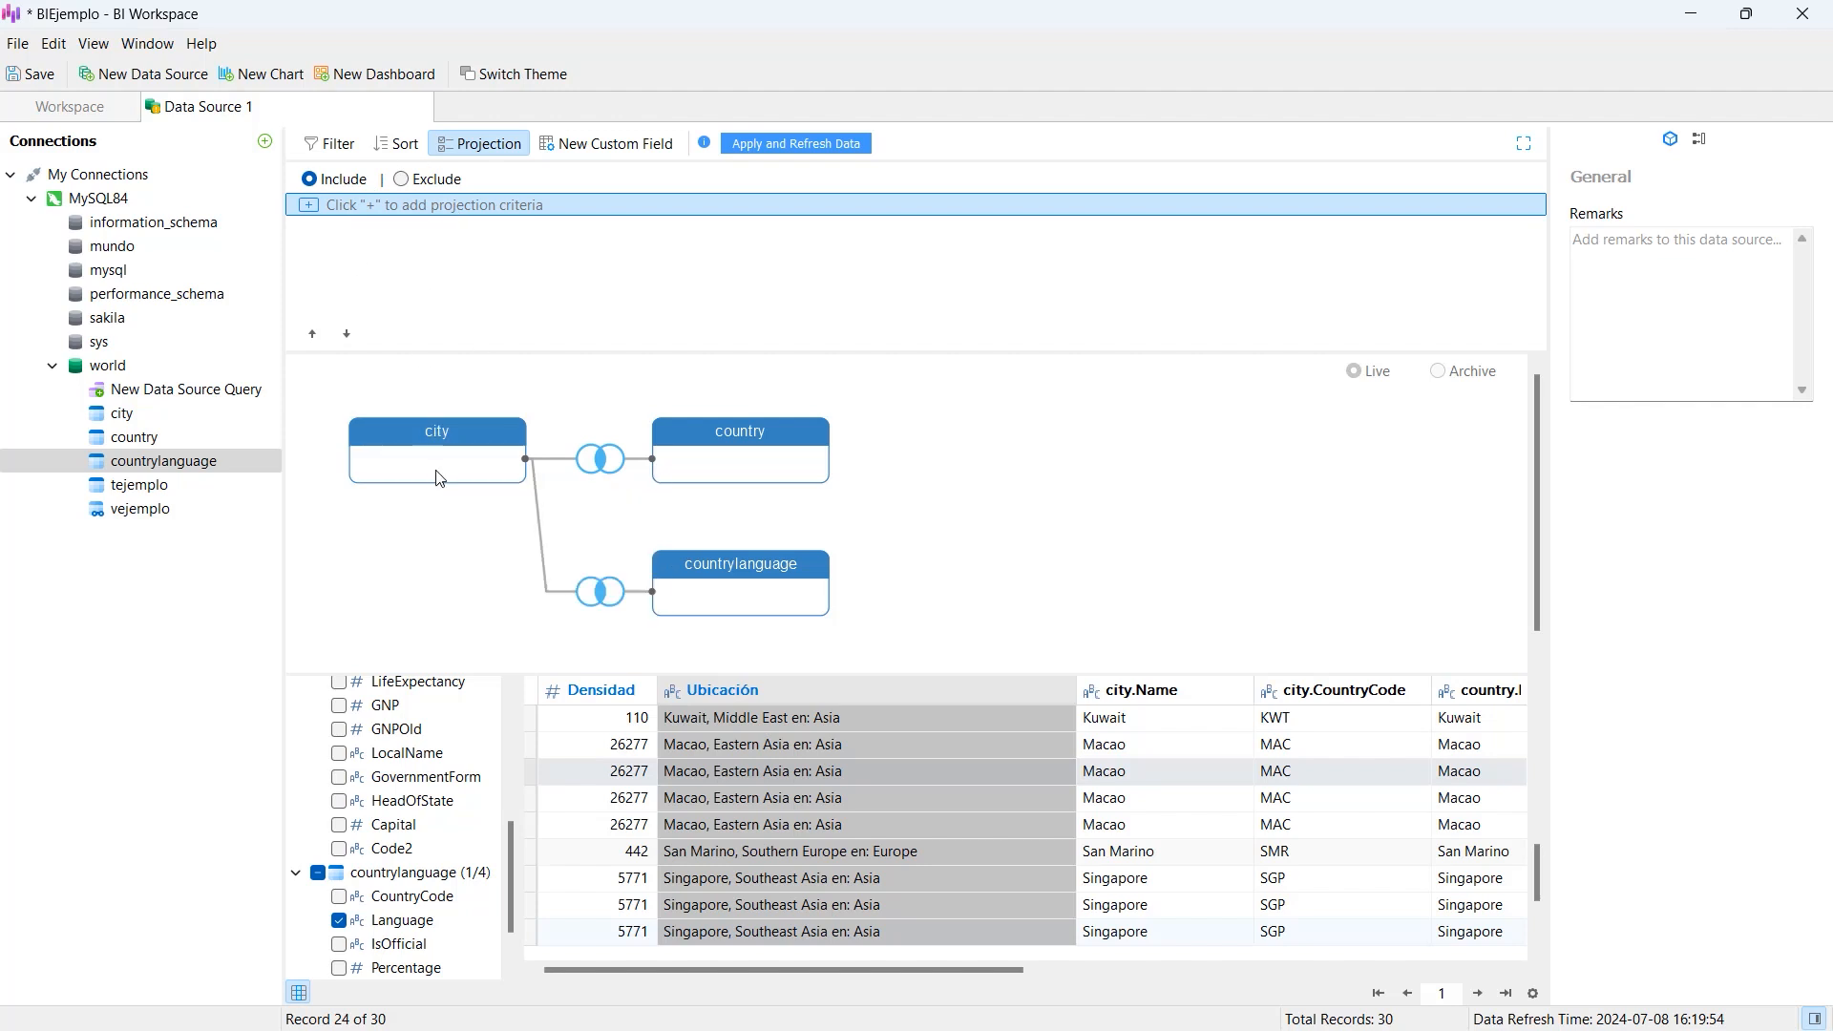
click(418, 186)
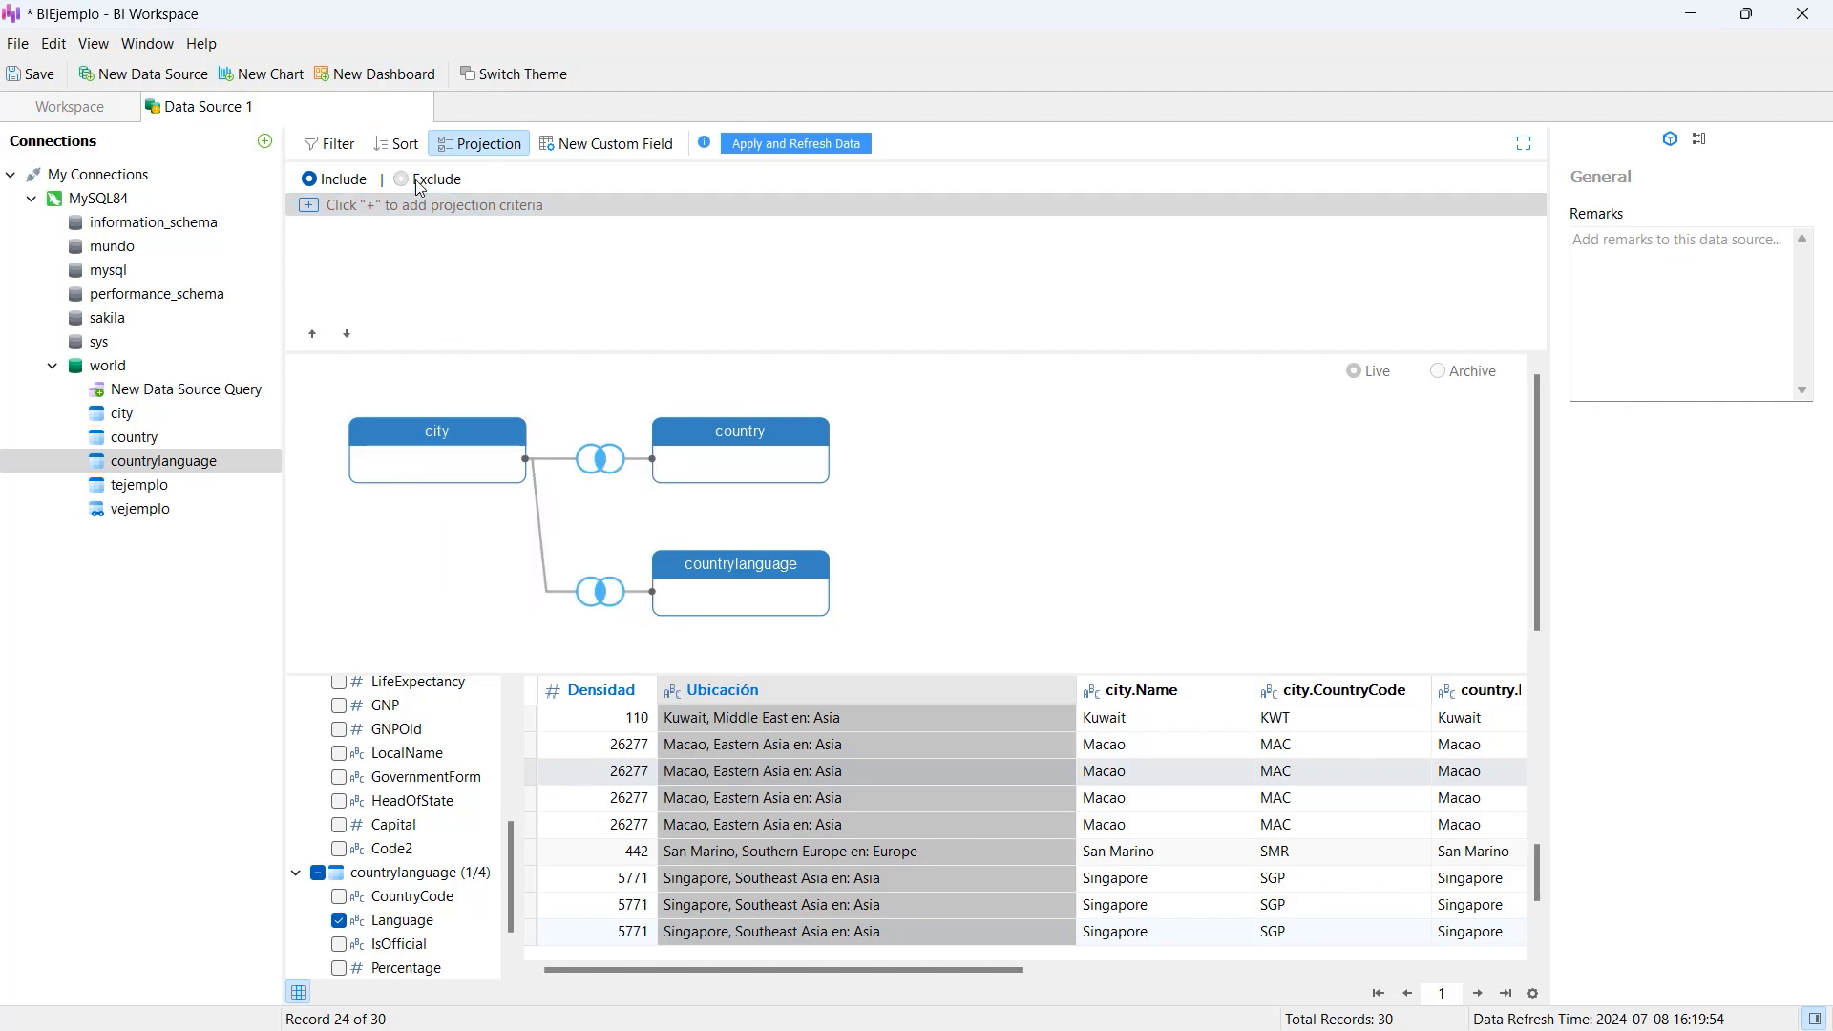
click(311, 181)
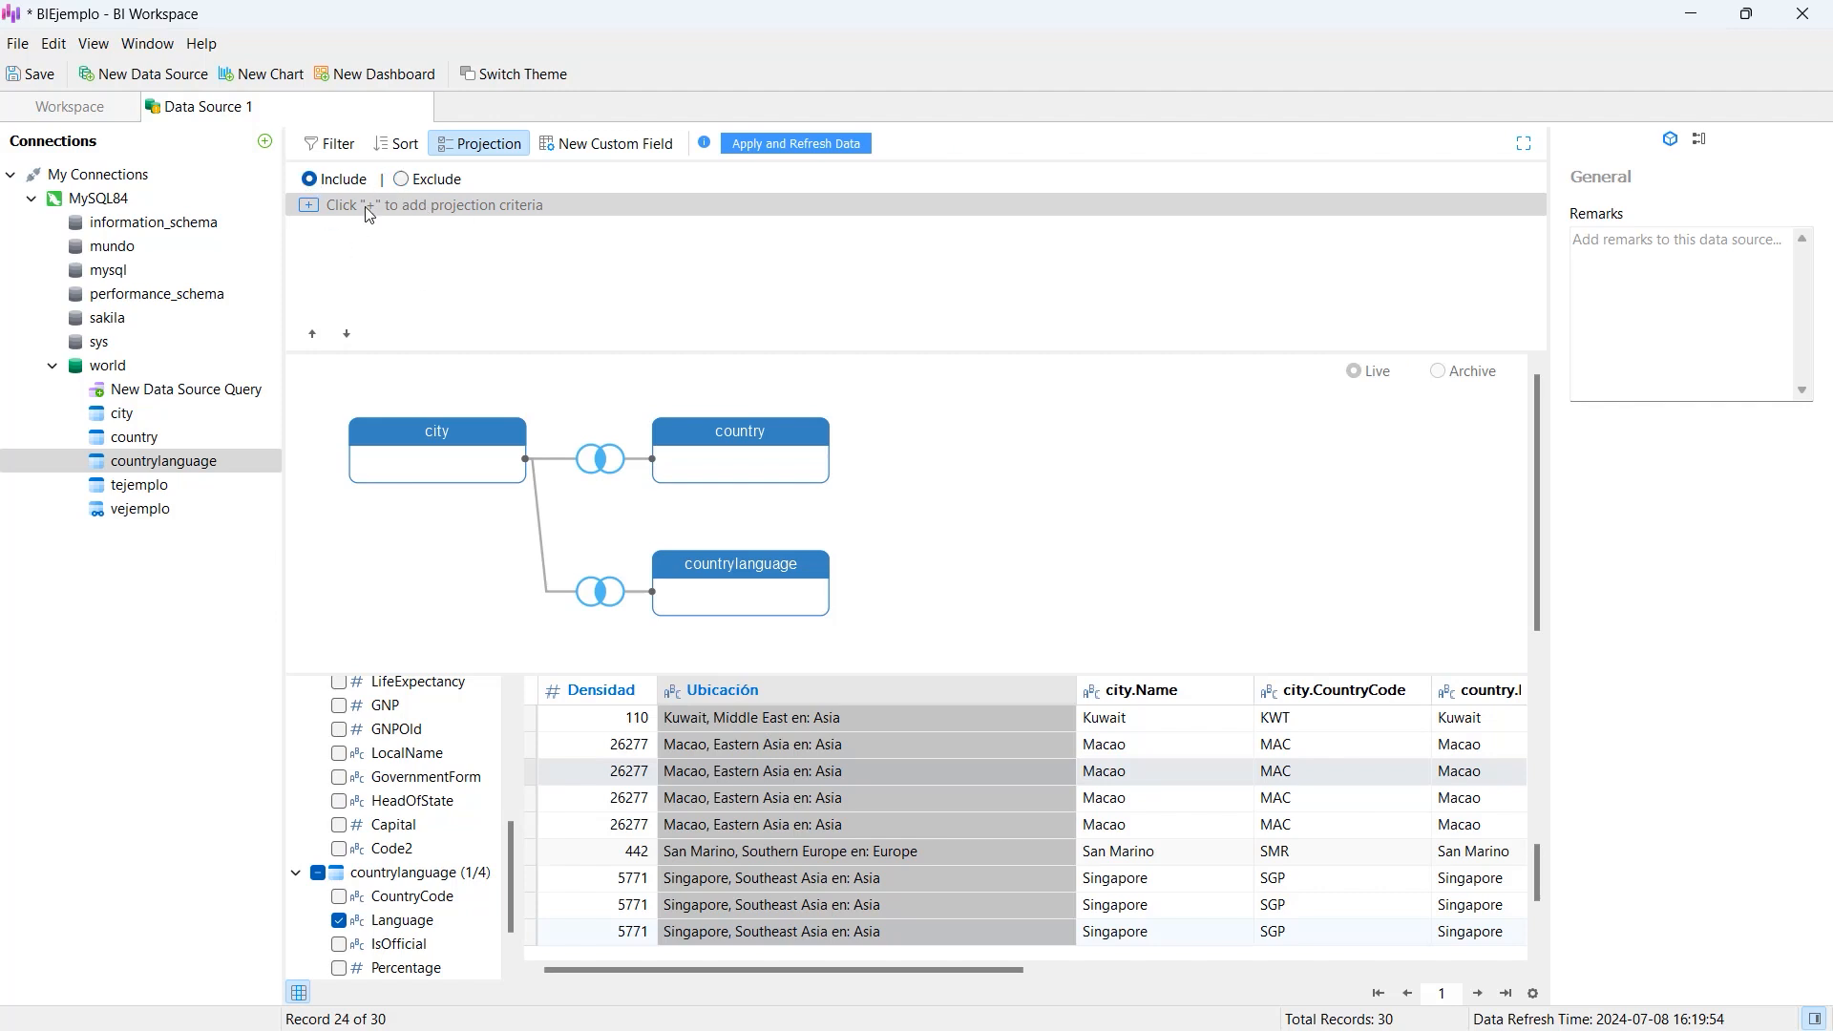
- Add city.ID, city.Name, city.CountryCode, city.District and city.Population as included projection criteria
click(308, 206)
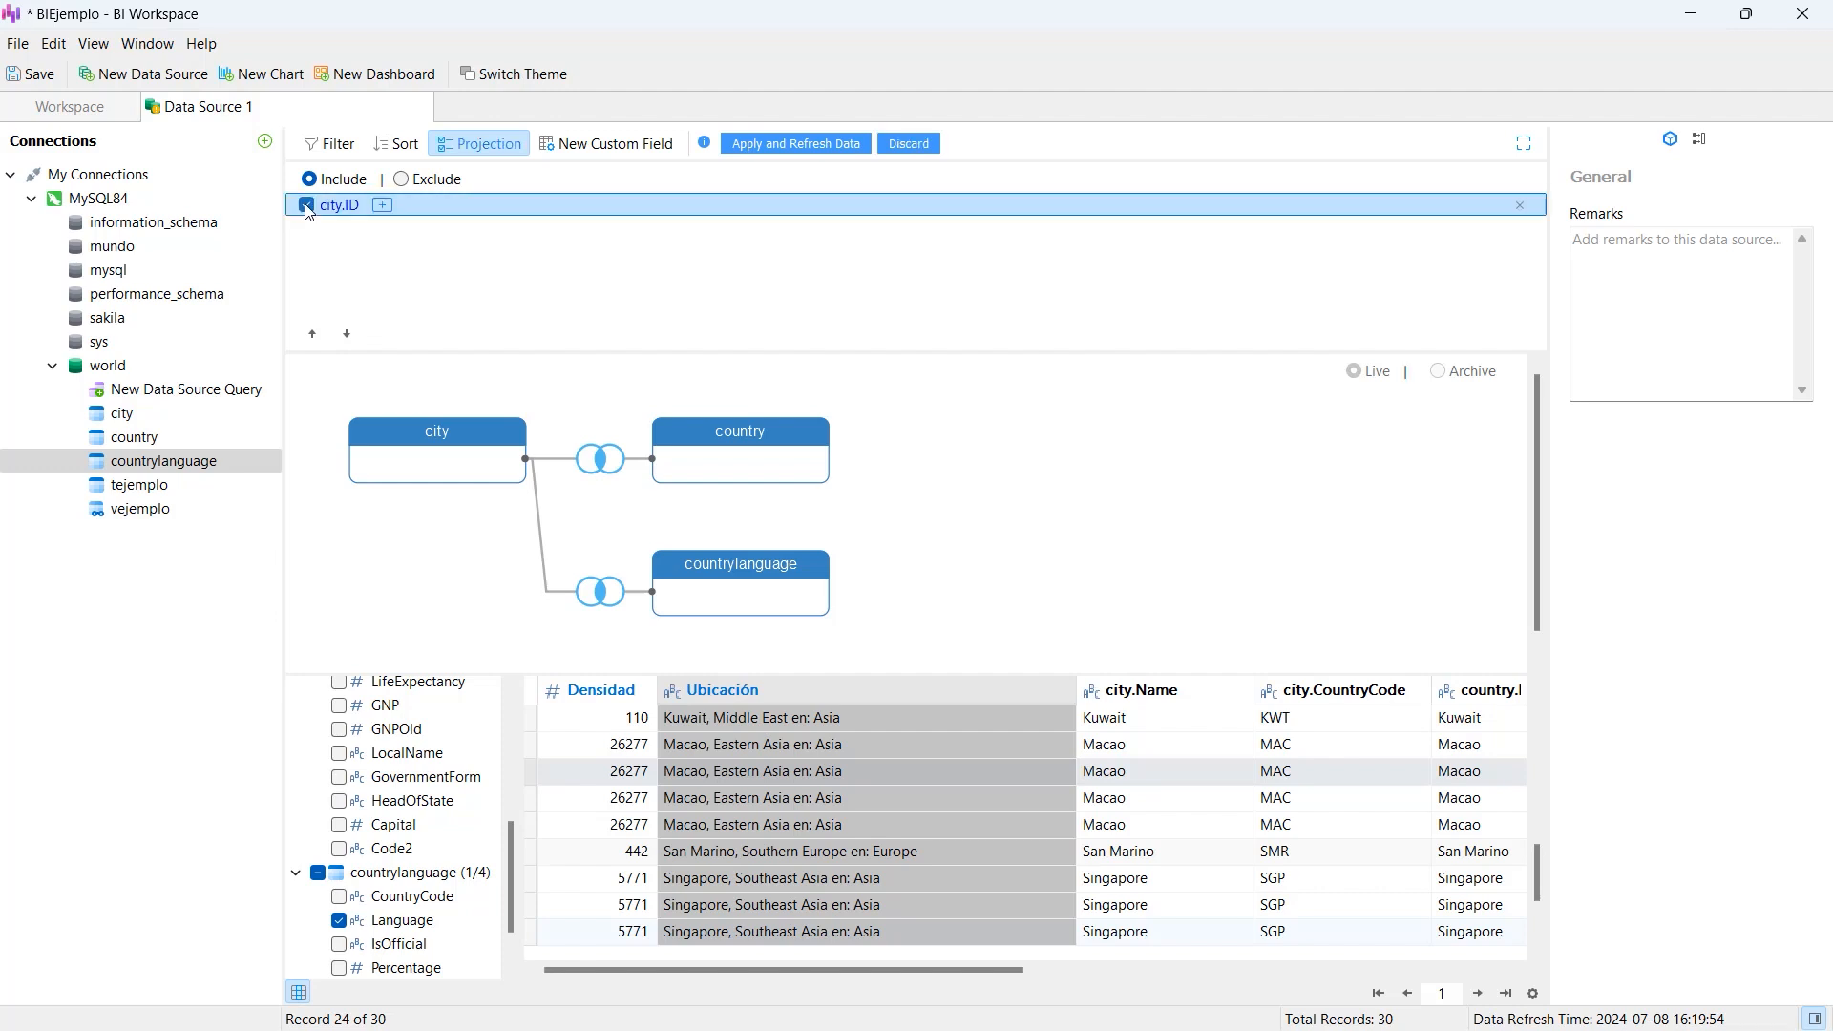
click(383, 206)
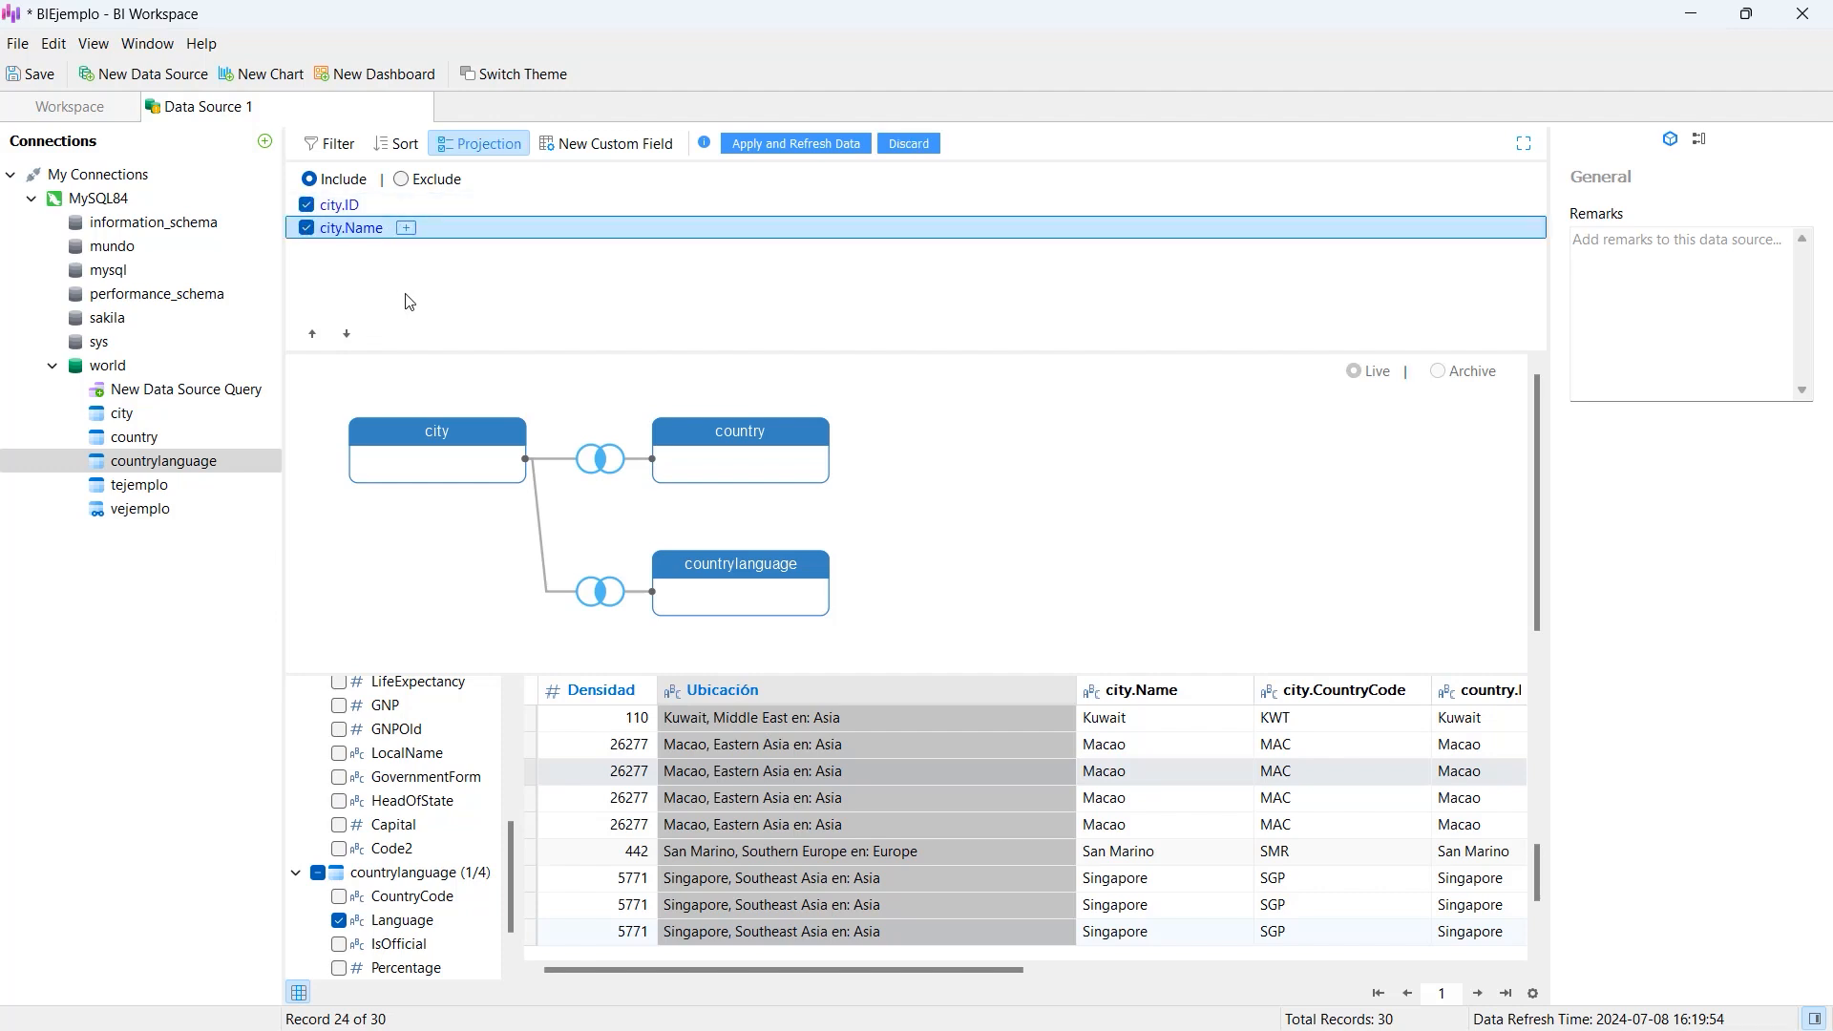
click(404, 229)
click(450, 251)
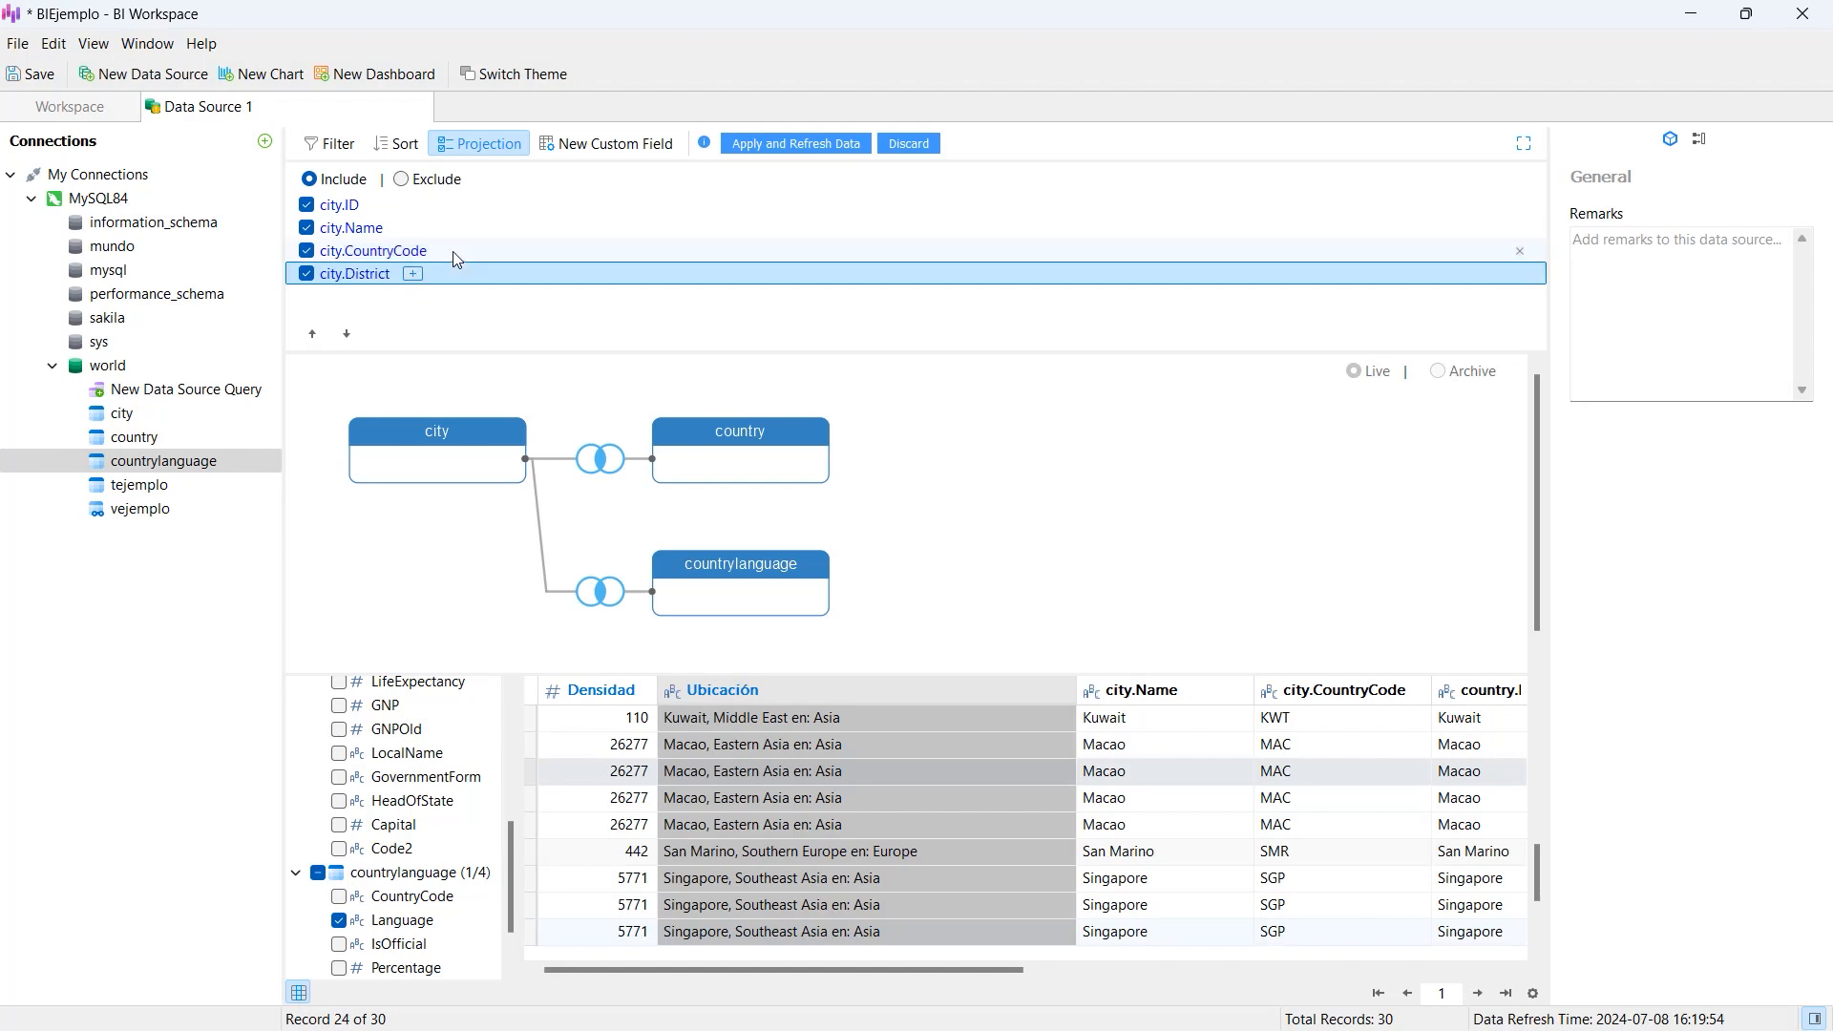
click(413, 274)
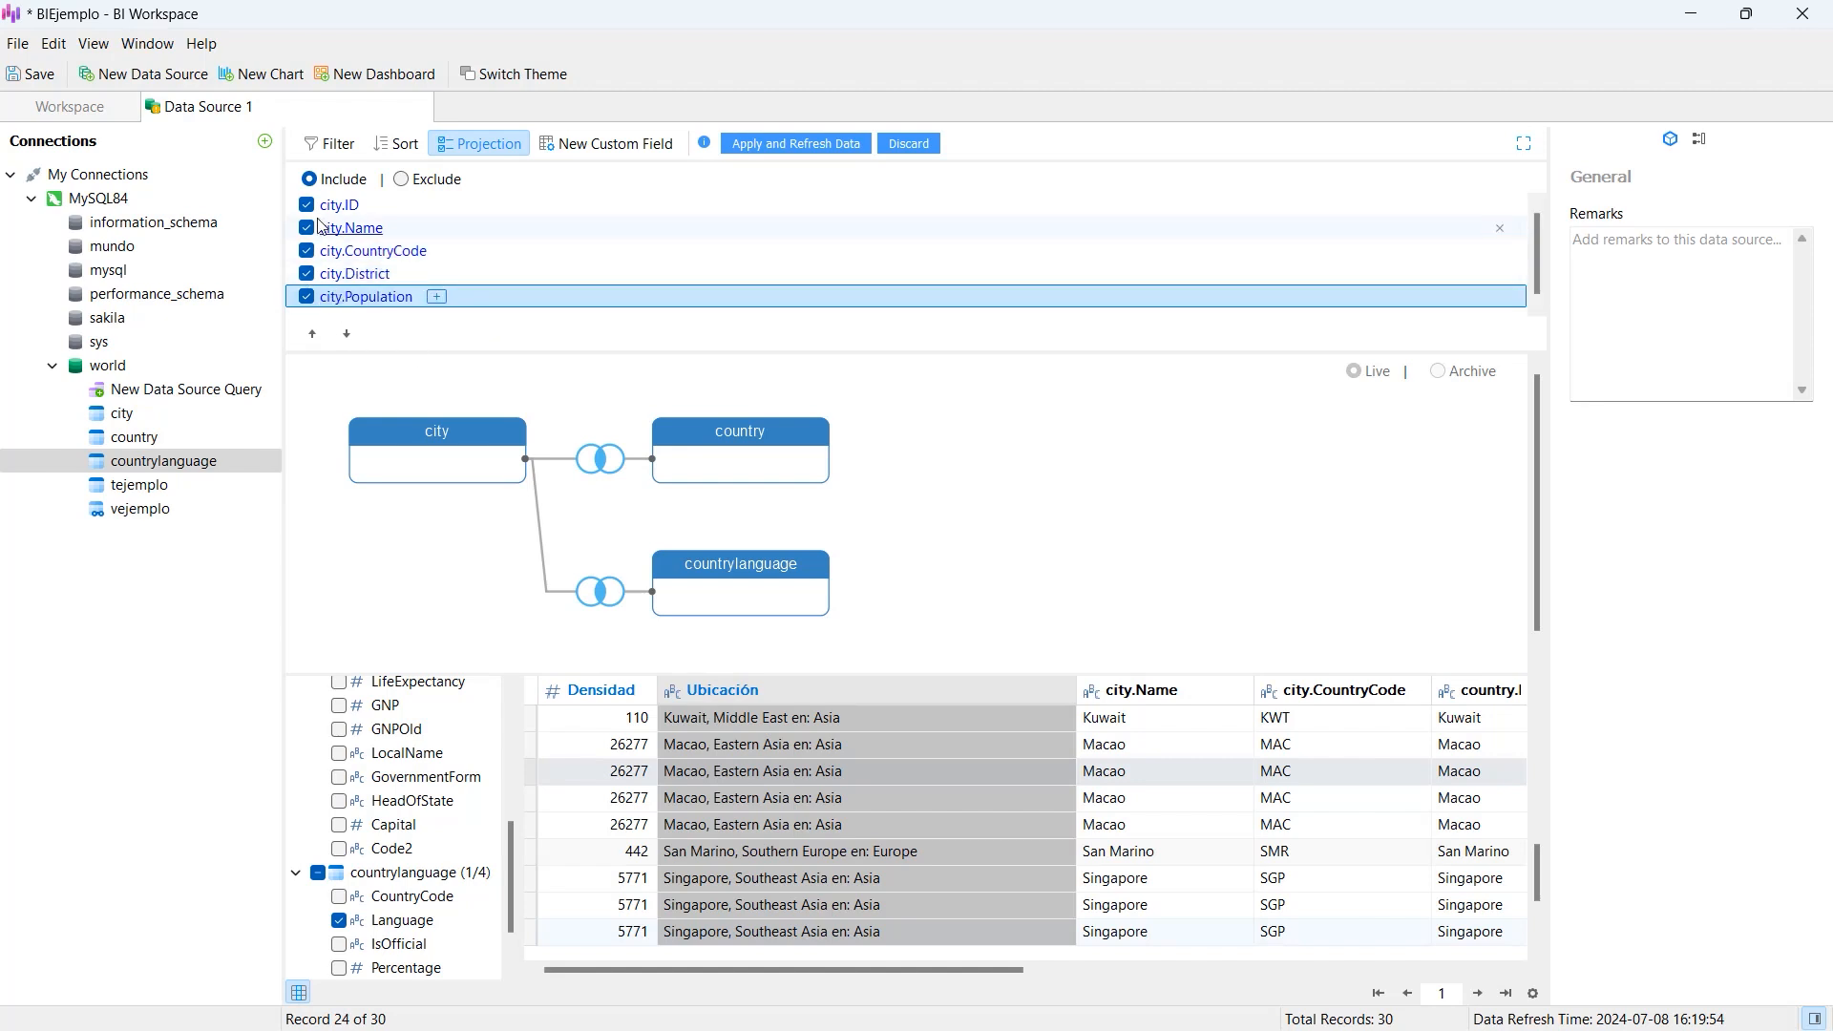
- Disable the city.District criterion and switch the projection to Exclude
click(306, 273)
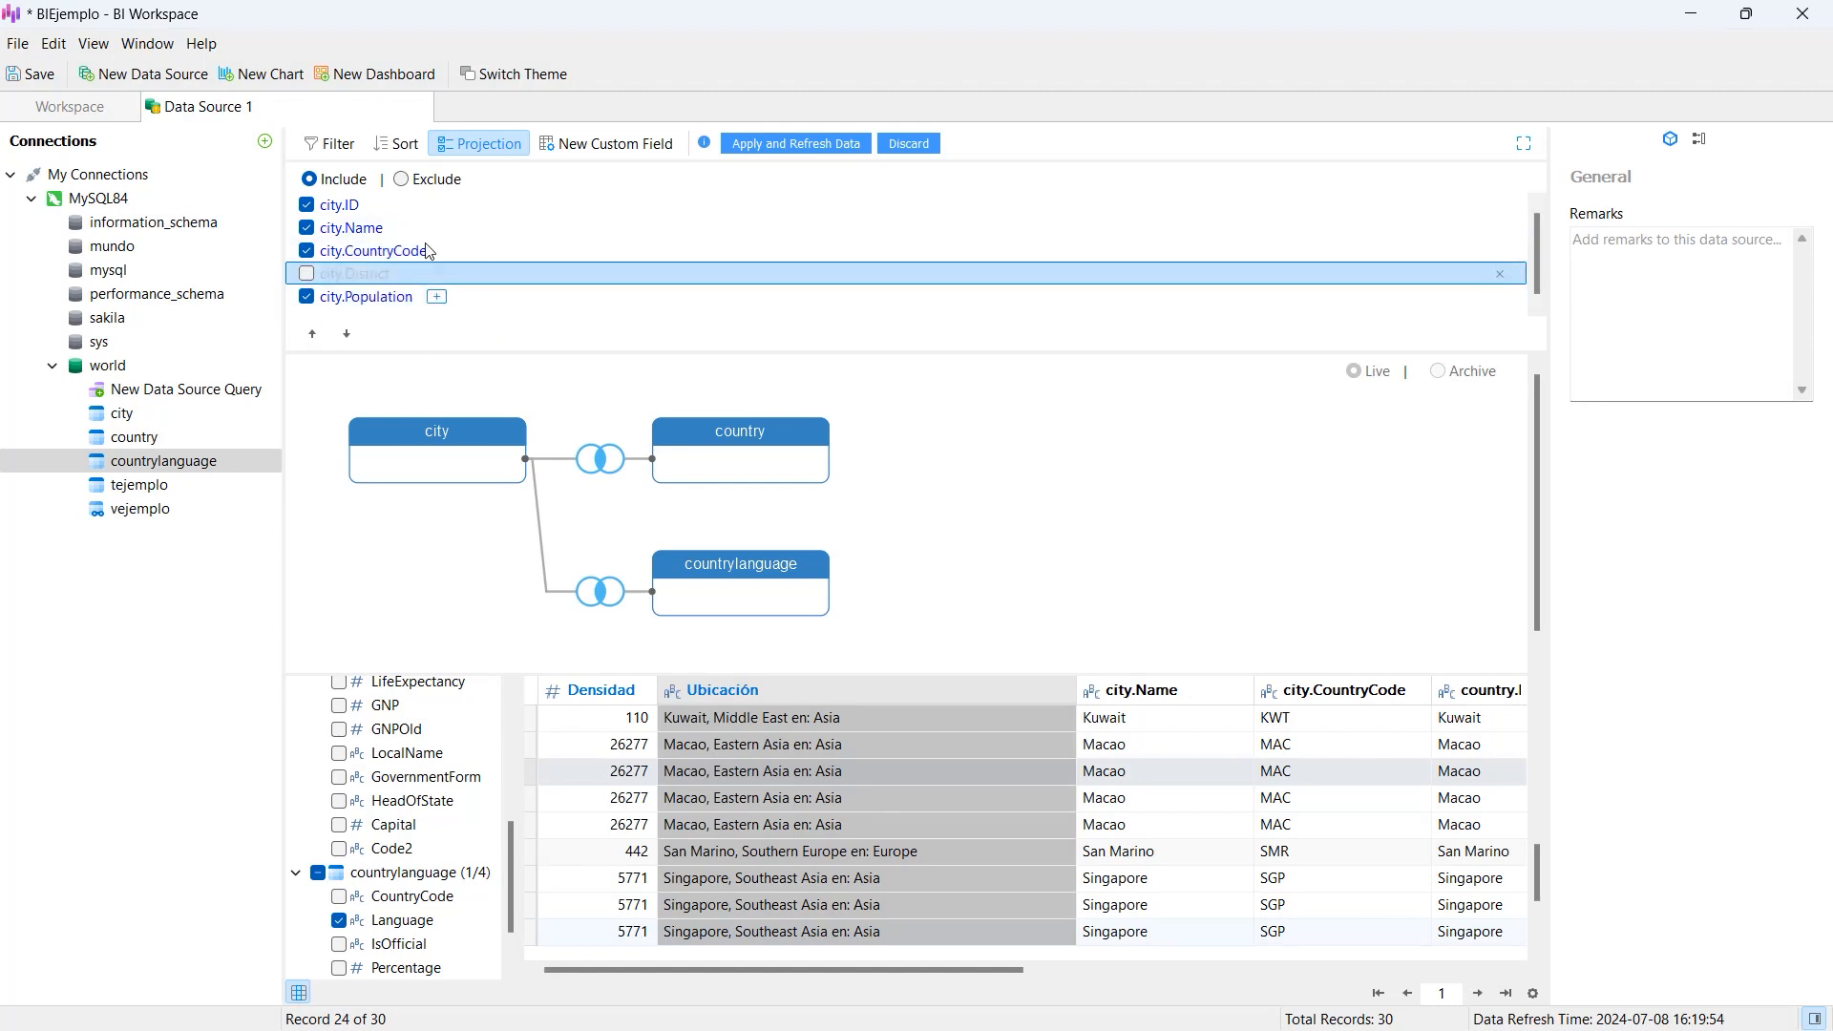
click(402, 181)
click(308, 280)
- Delete all the city field criteria from the projection, starting with city.ID
click(382, 208)
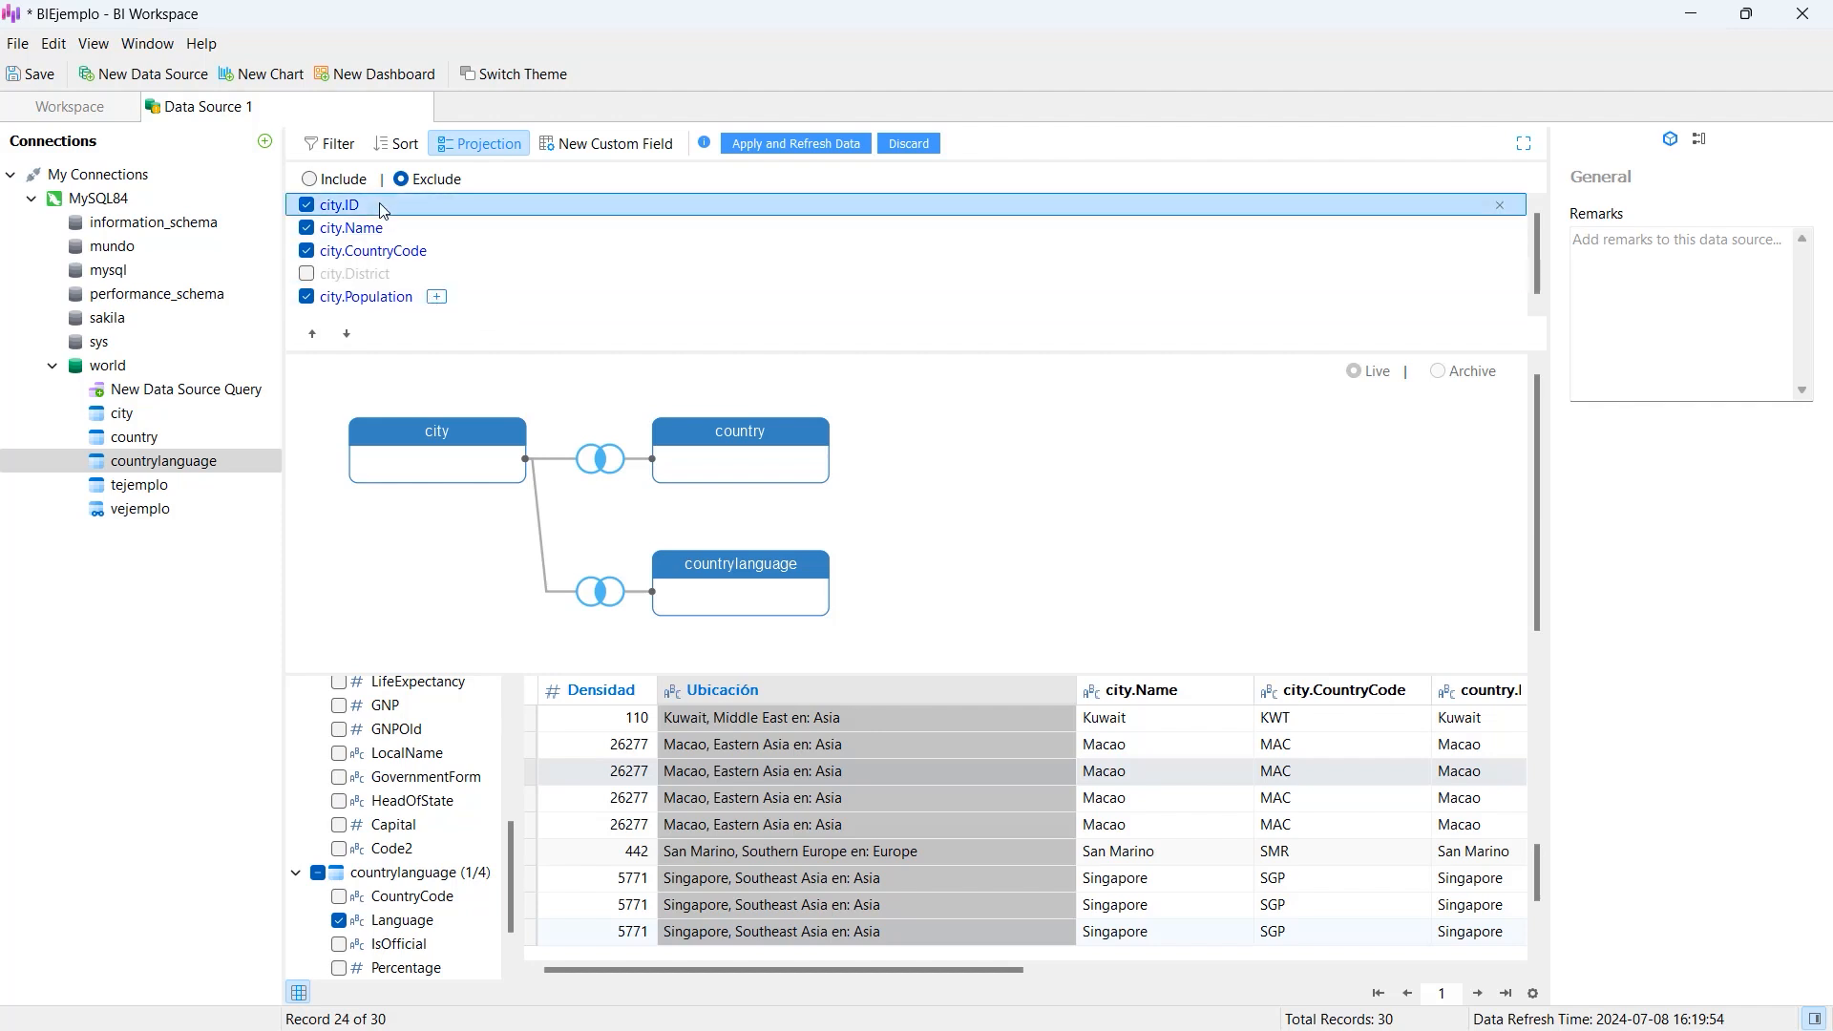
key(Delete)
key(Delete)
key(Delete)
key(Delete)
key(Delete)
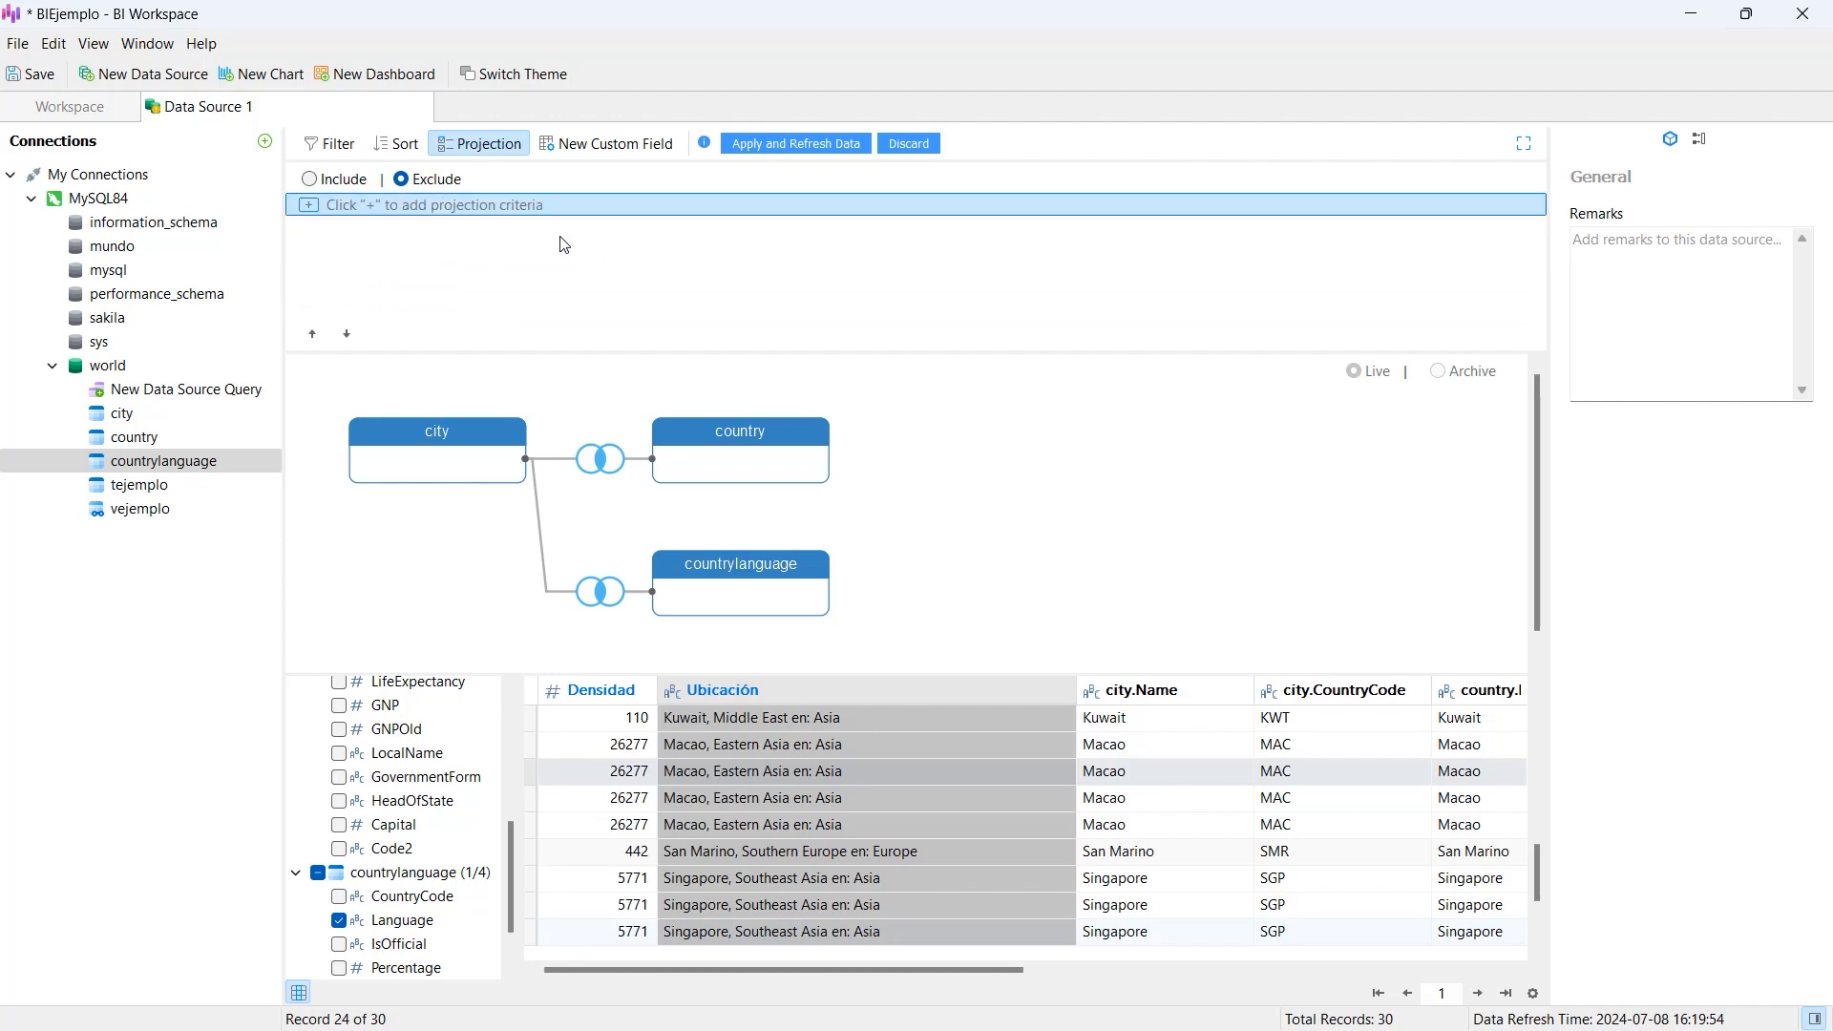
- Apply the emptied projection criteria in Data Source 1 and refresh its data
click(480, 144)
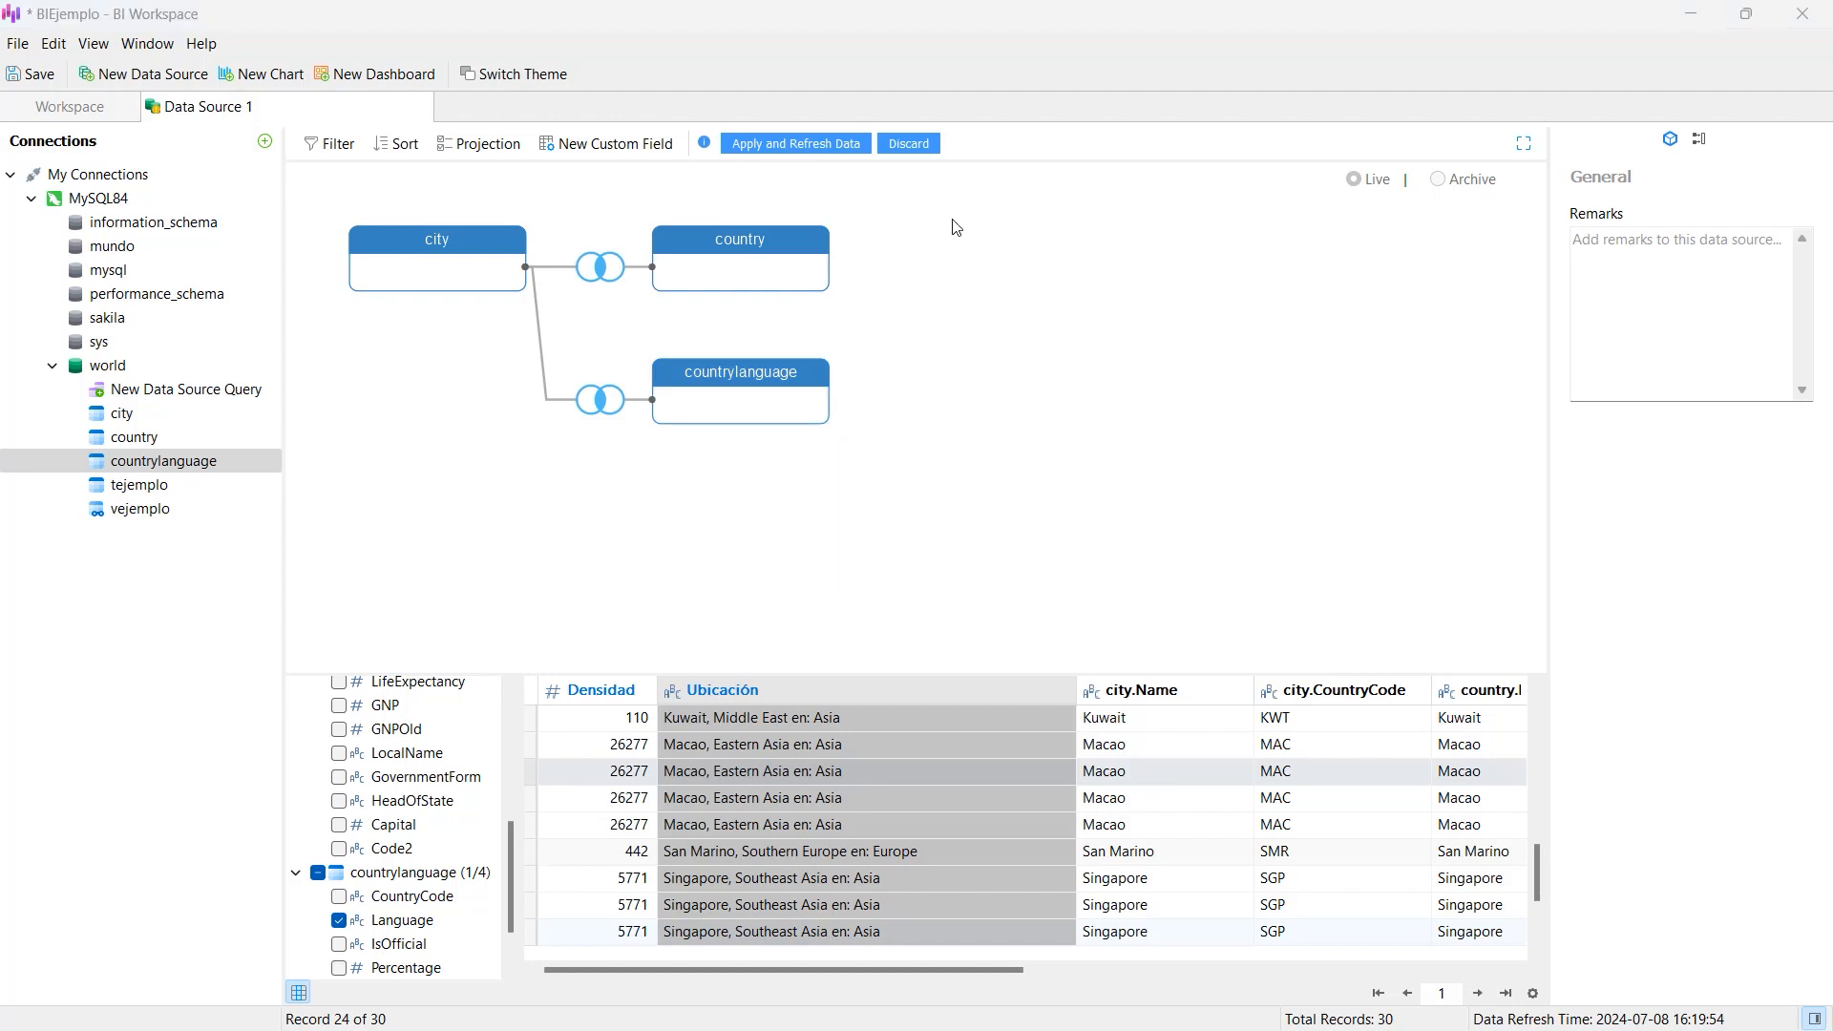
click(761, 146)
click(862, 554)
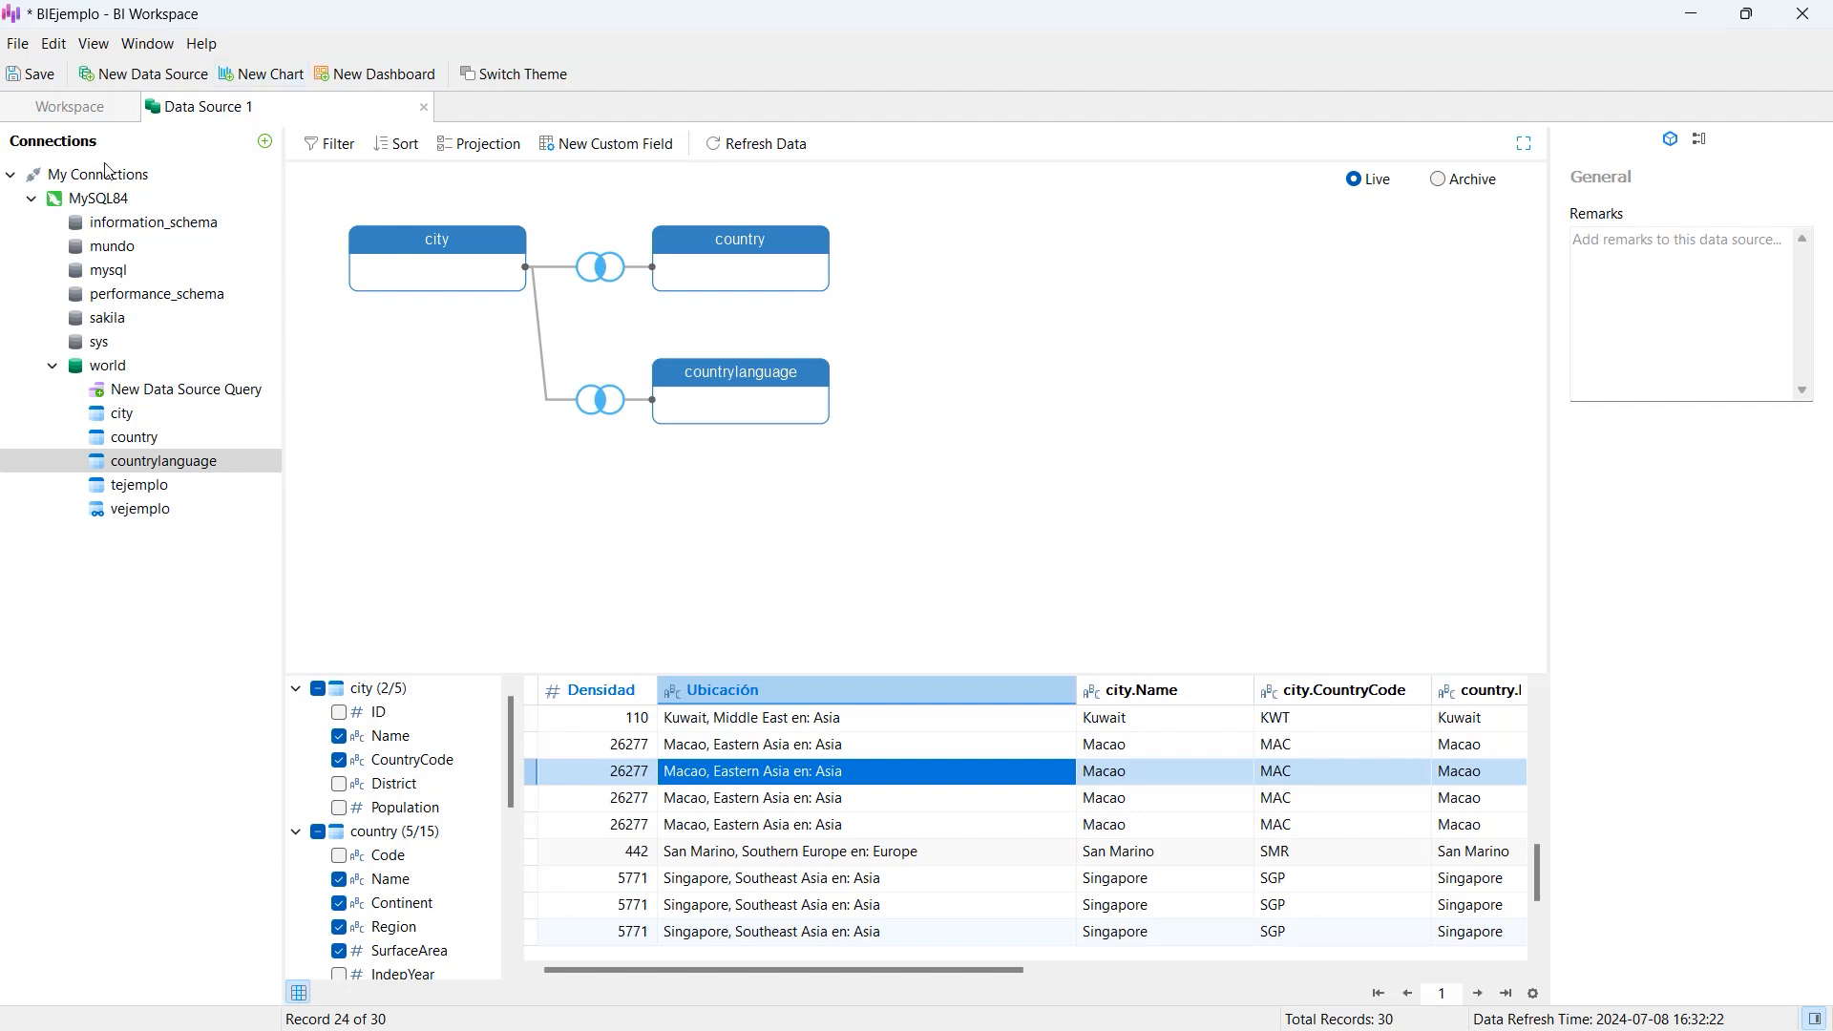
- Create a new chart named Tabla based on Data Source 1 (Live)
click(258, 78)
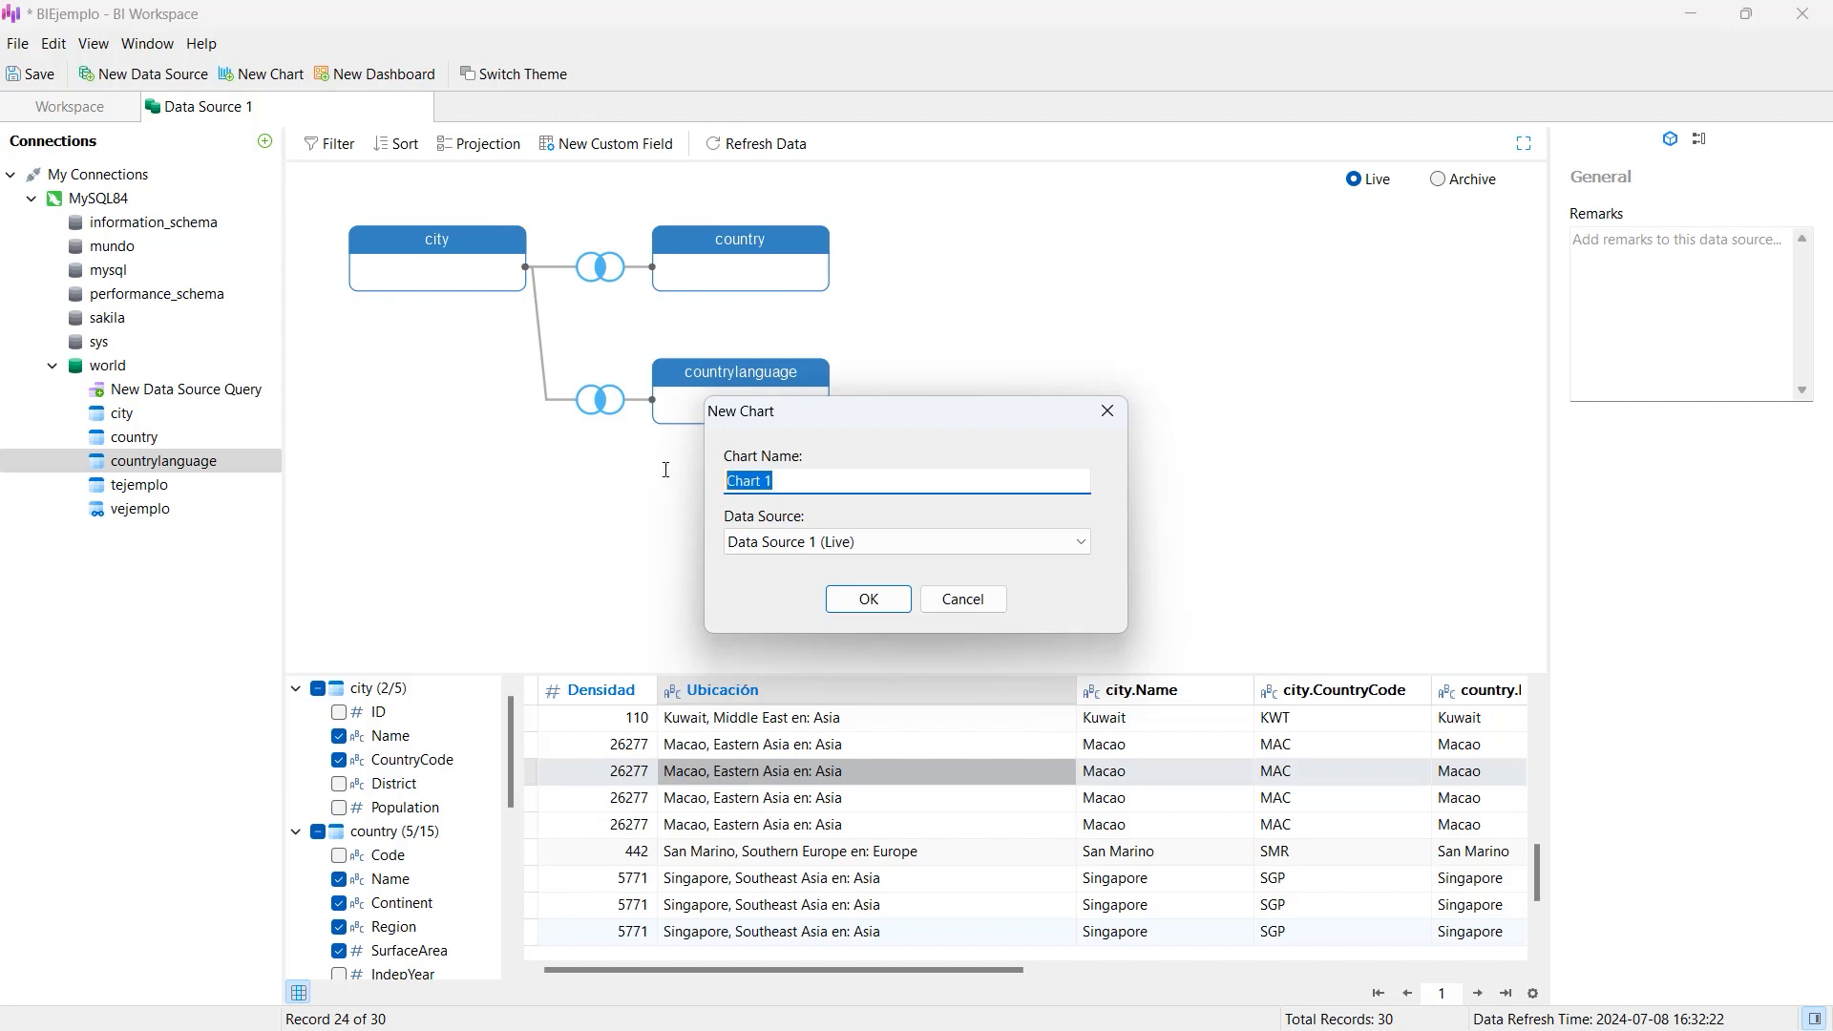
text(Tabla)
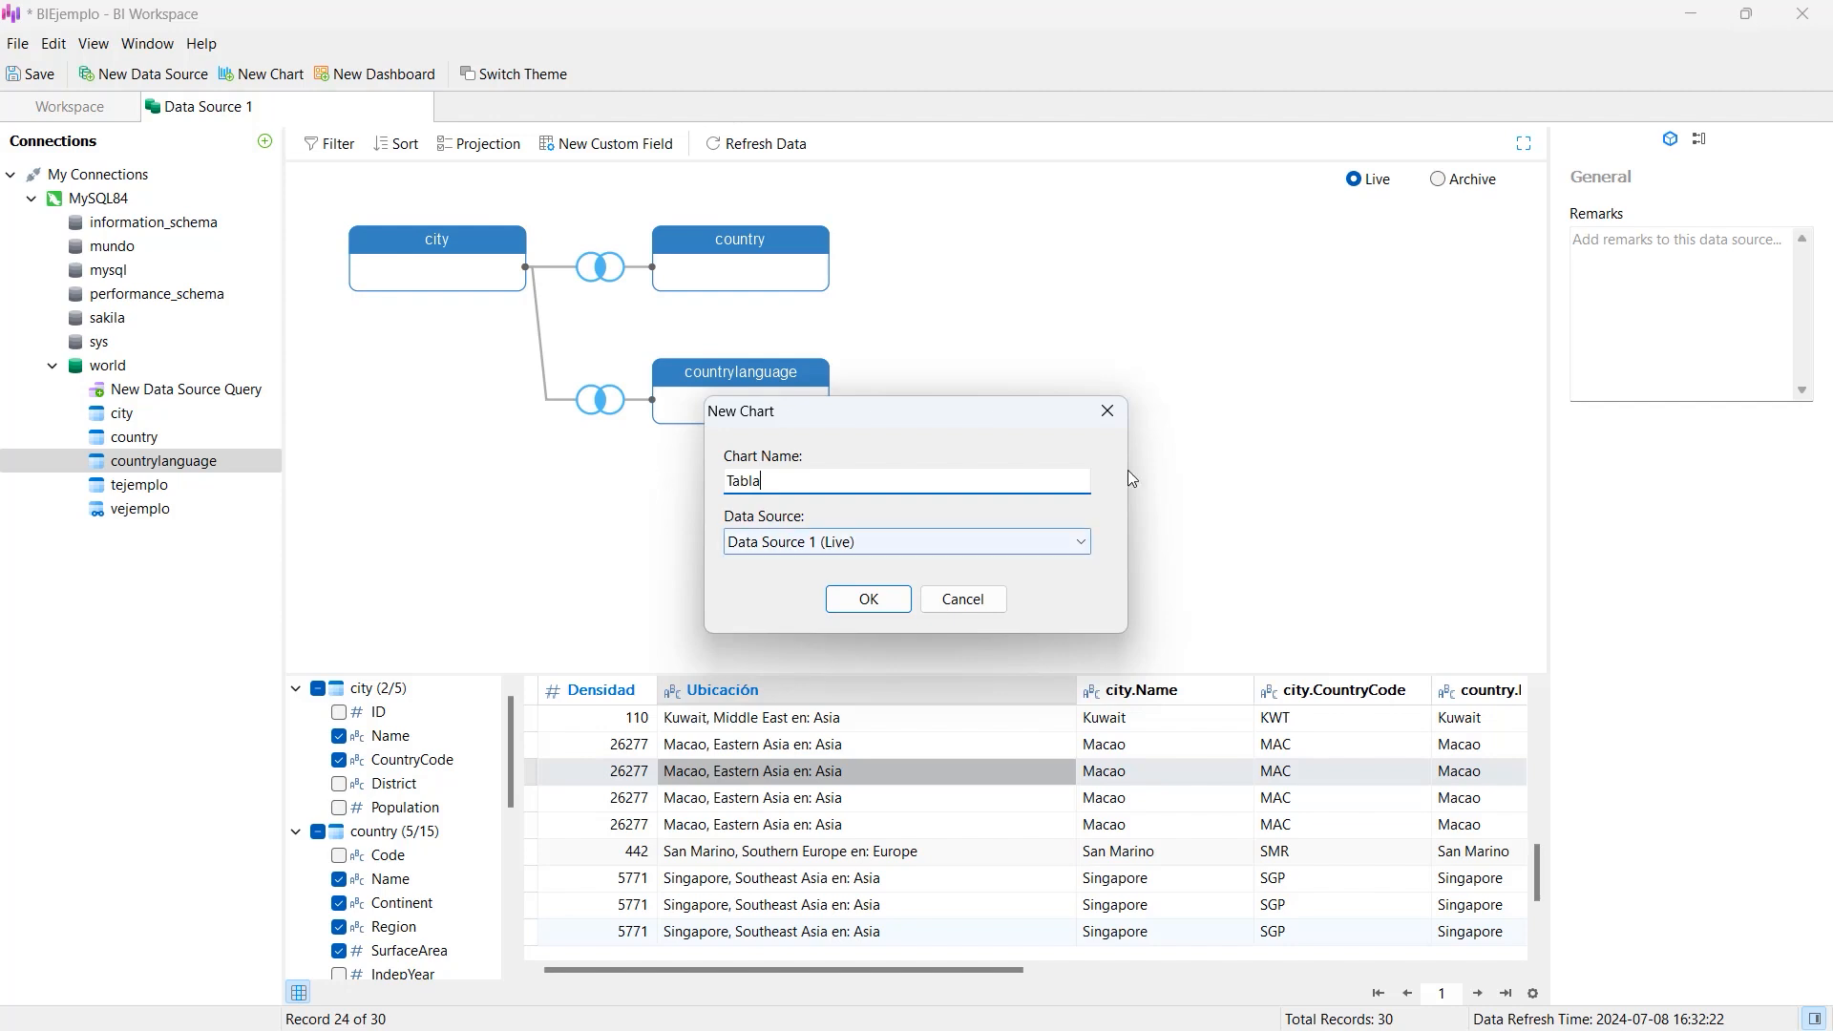
click(1078, 542)
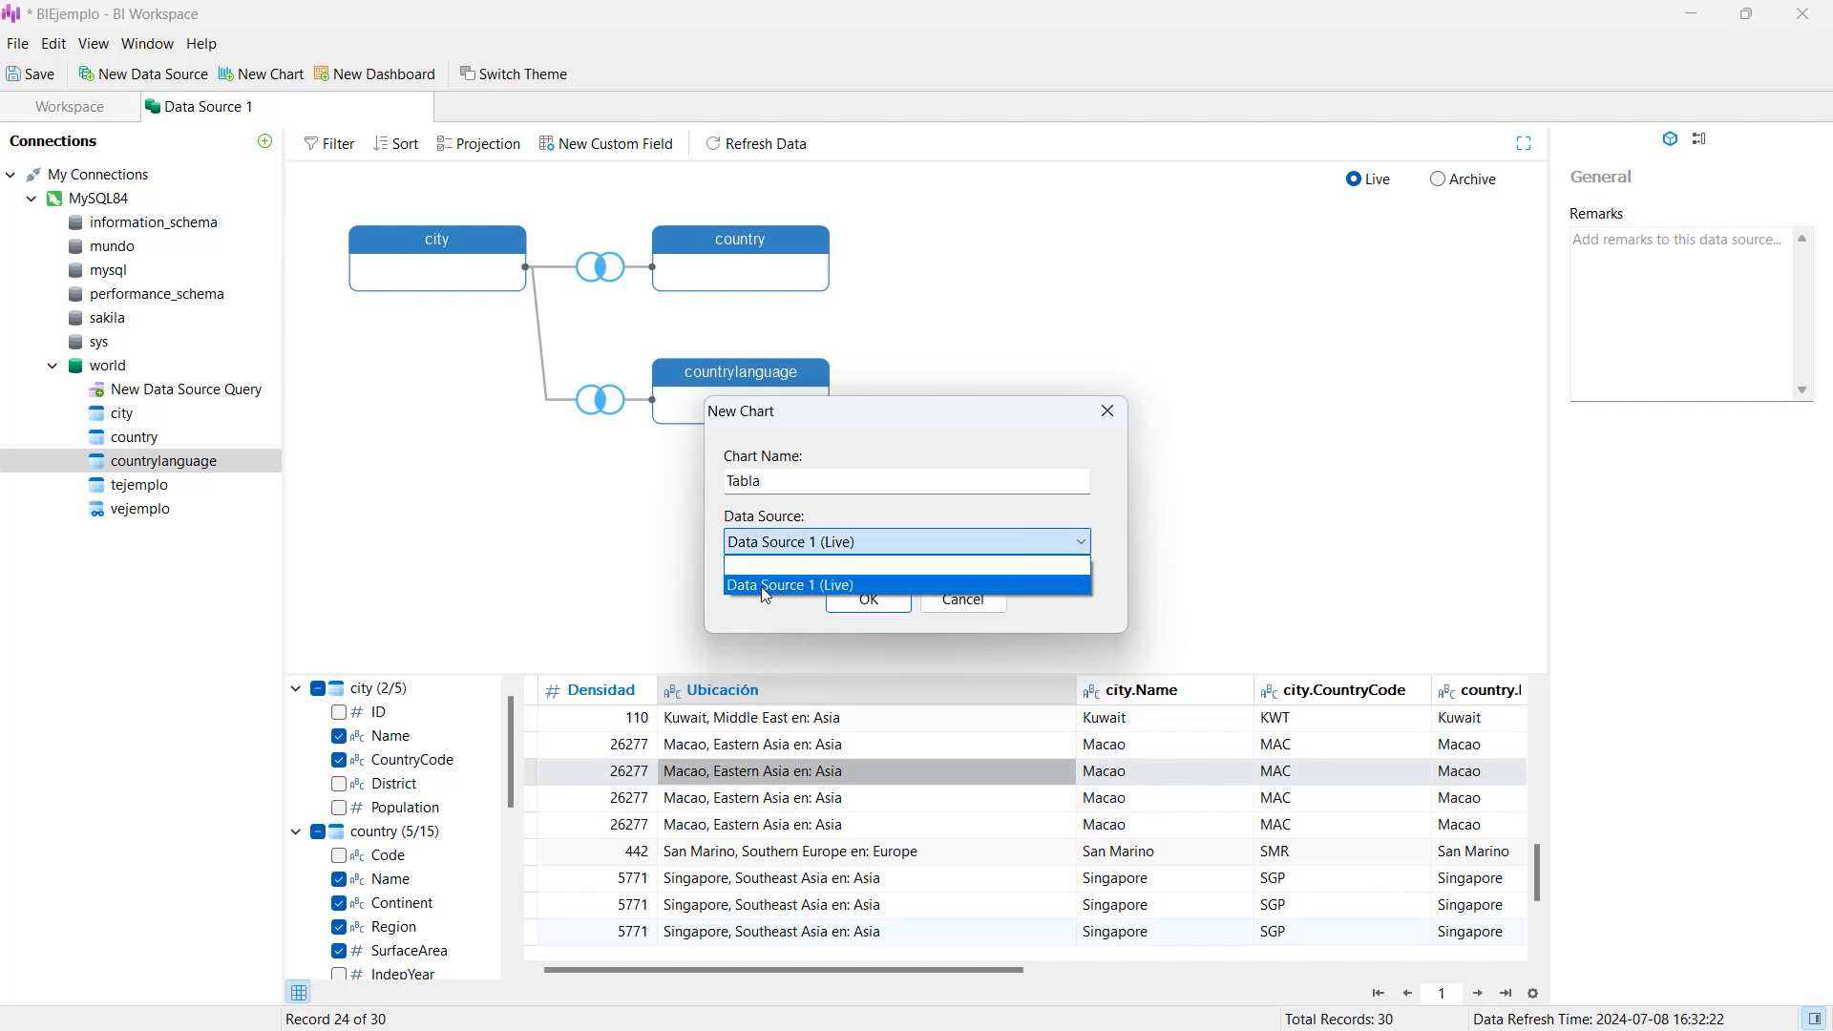
click(821, 586)
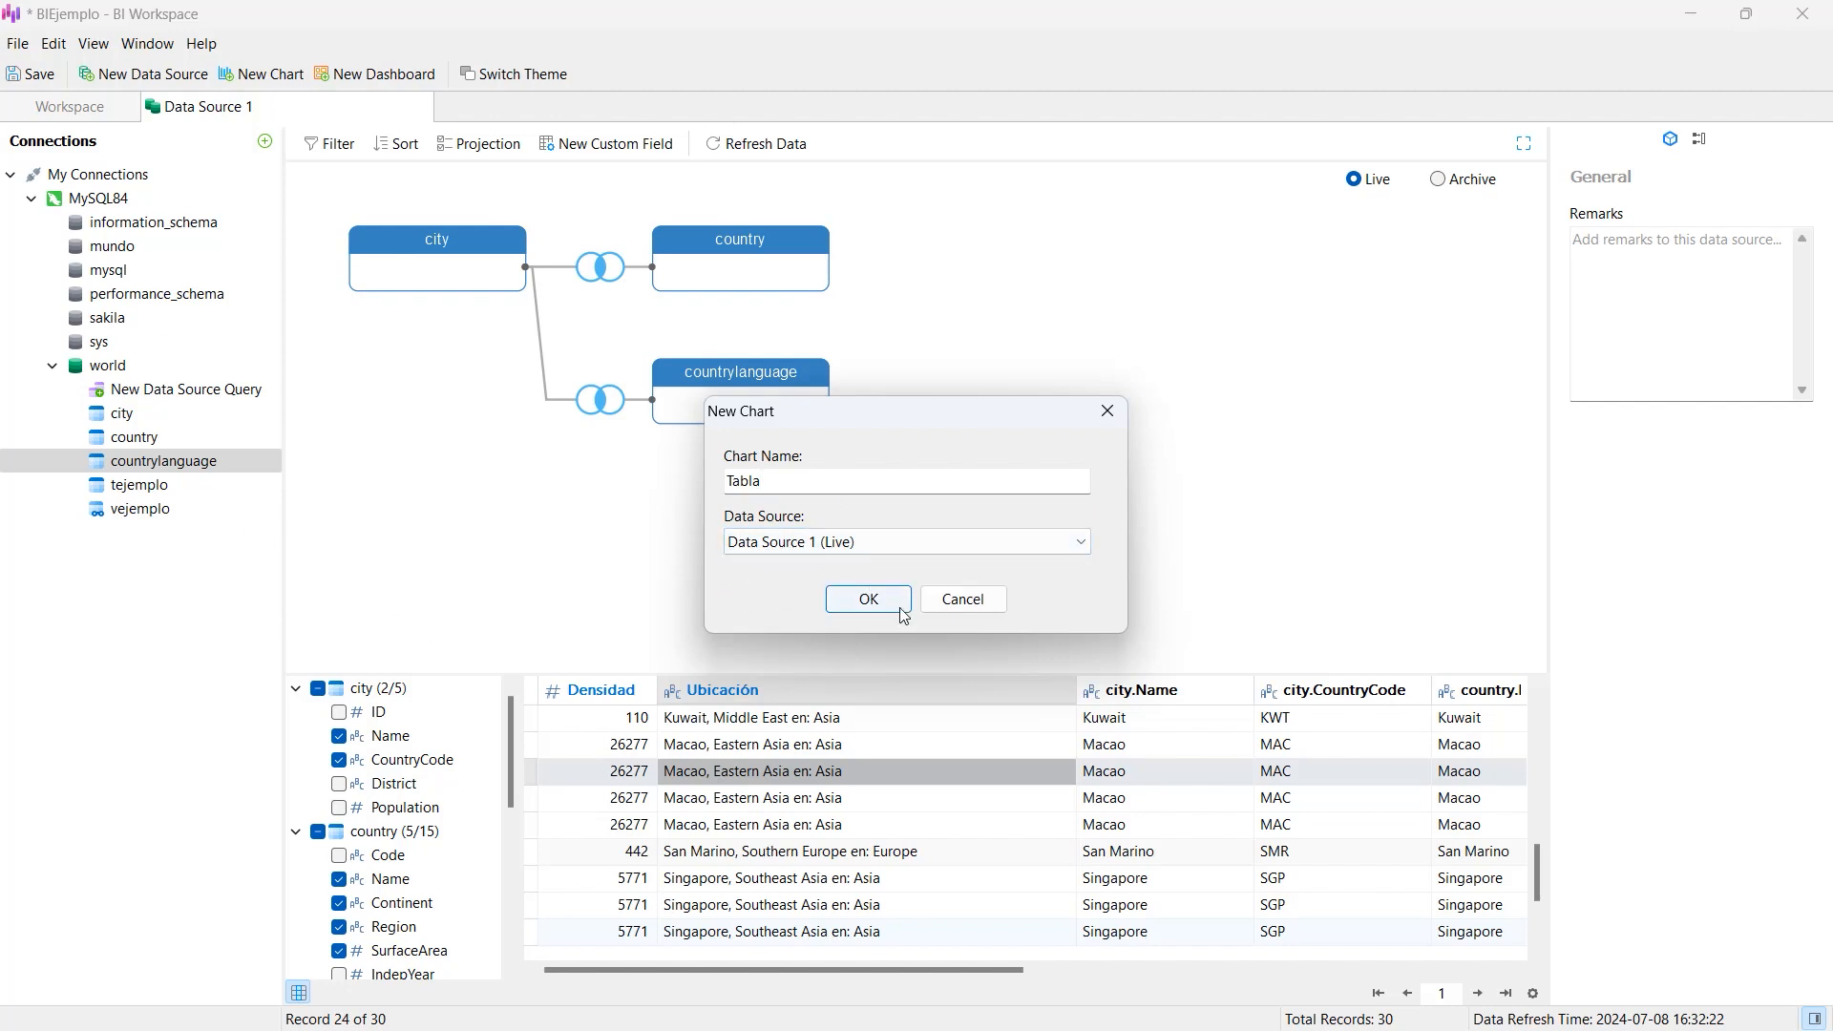
click(869, 602)
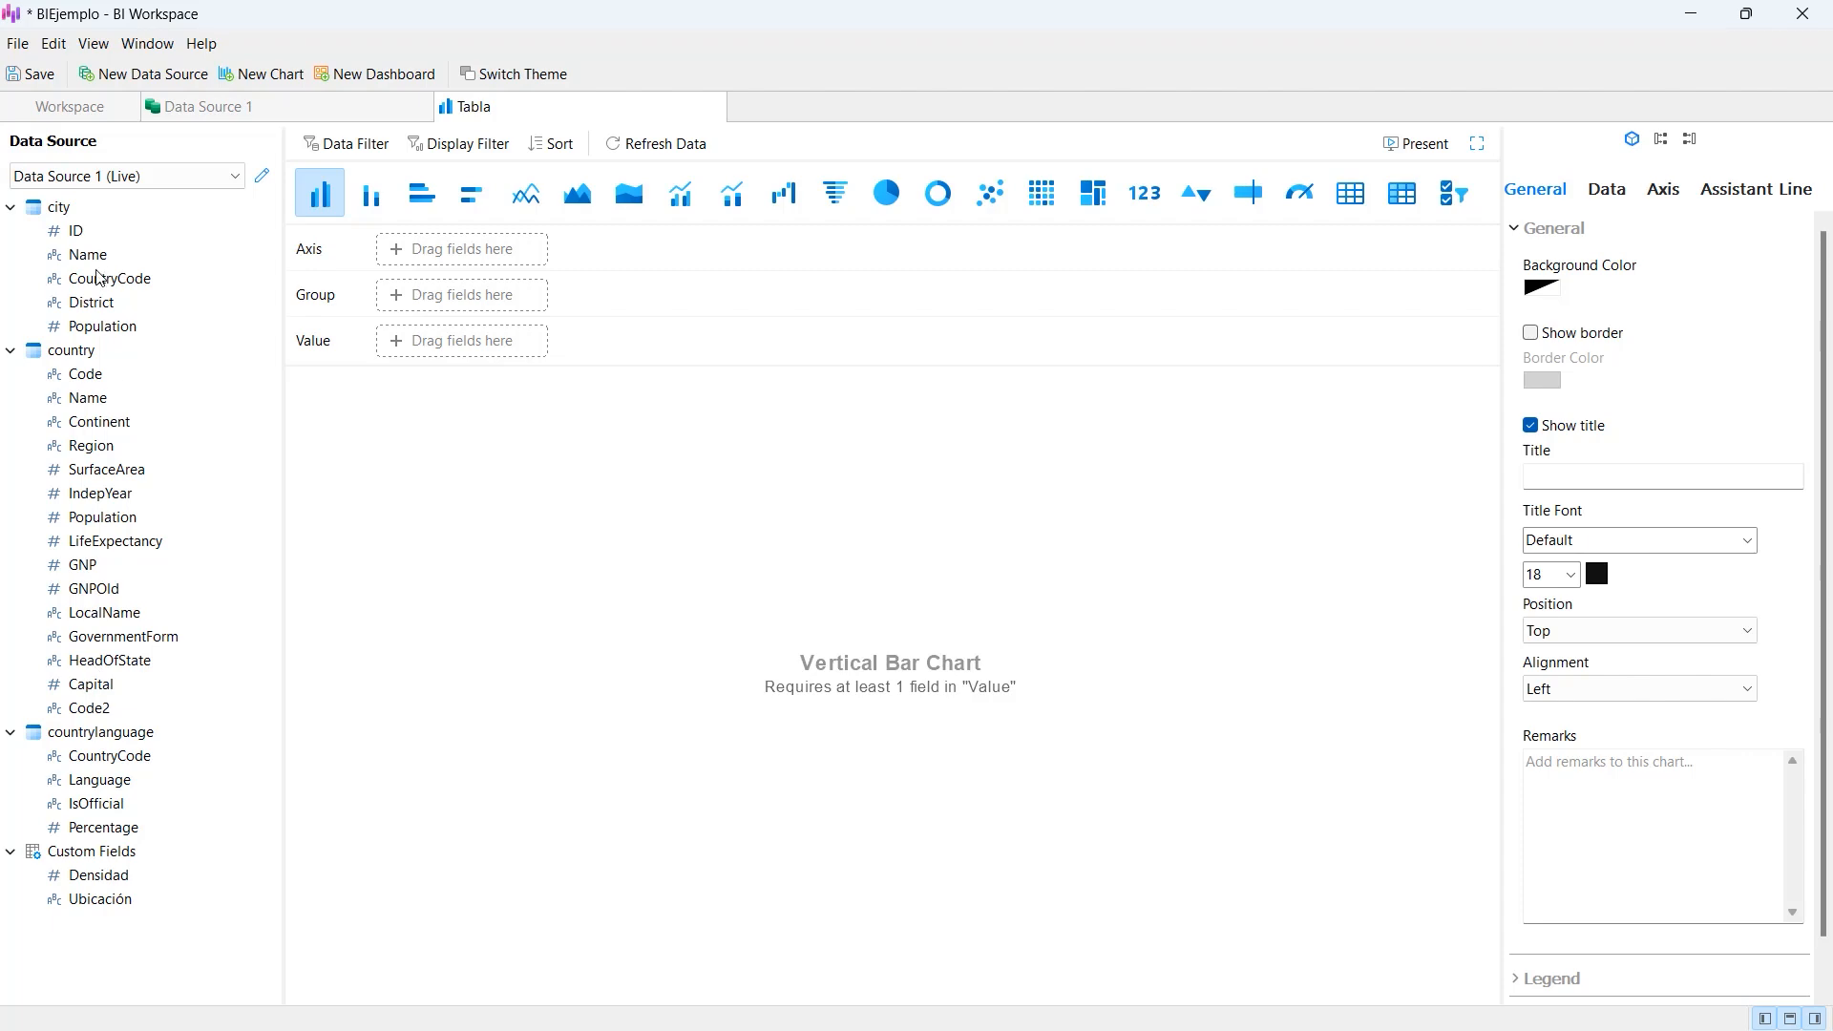
- Return to Data Source 1 and switch its projection mode to Include
click(122, 76)
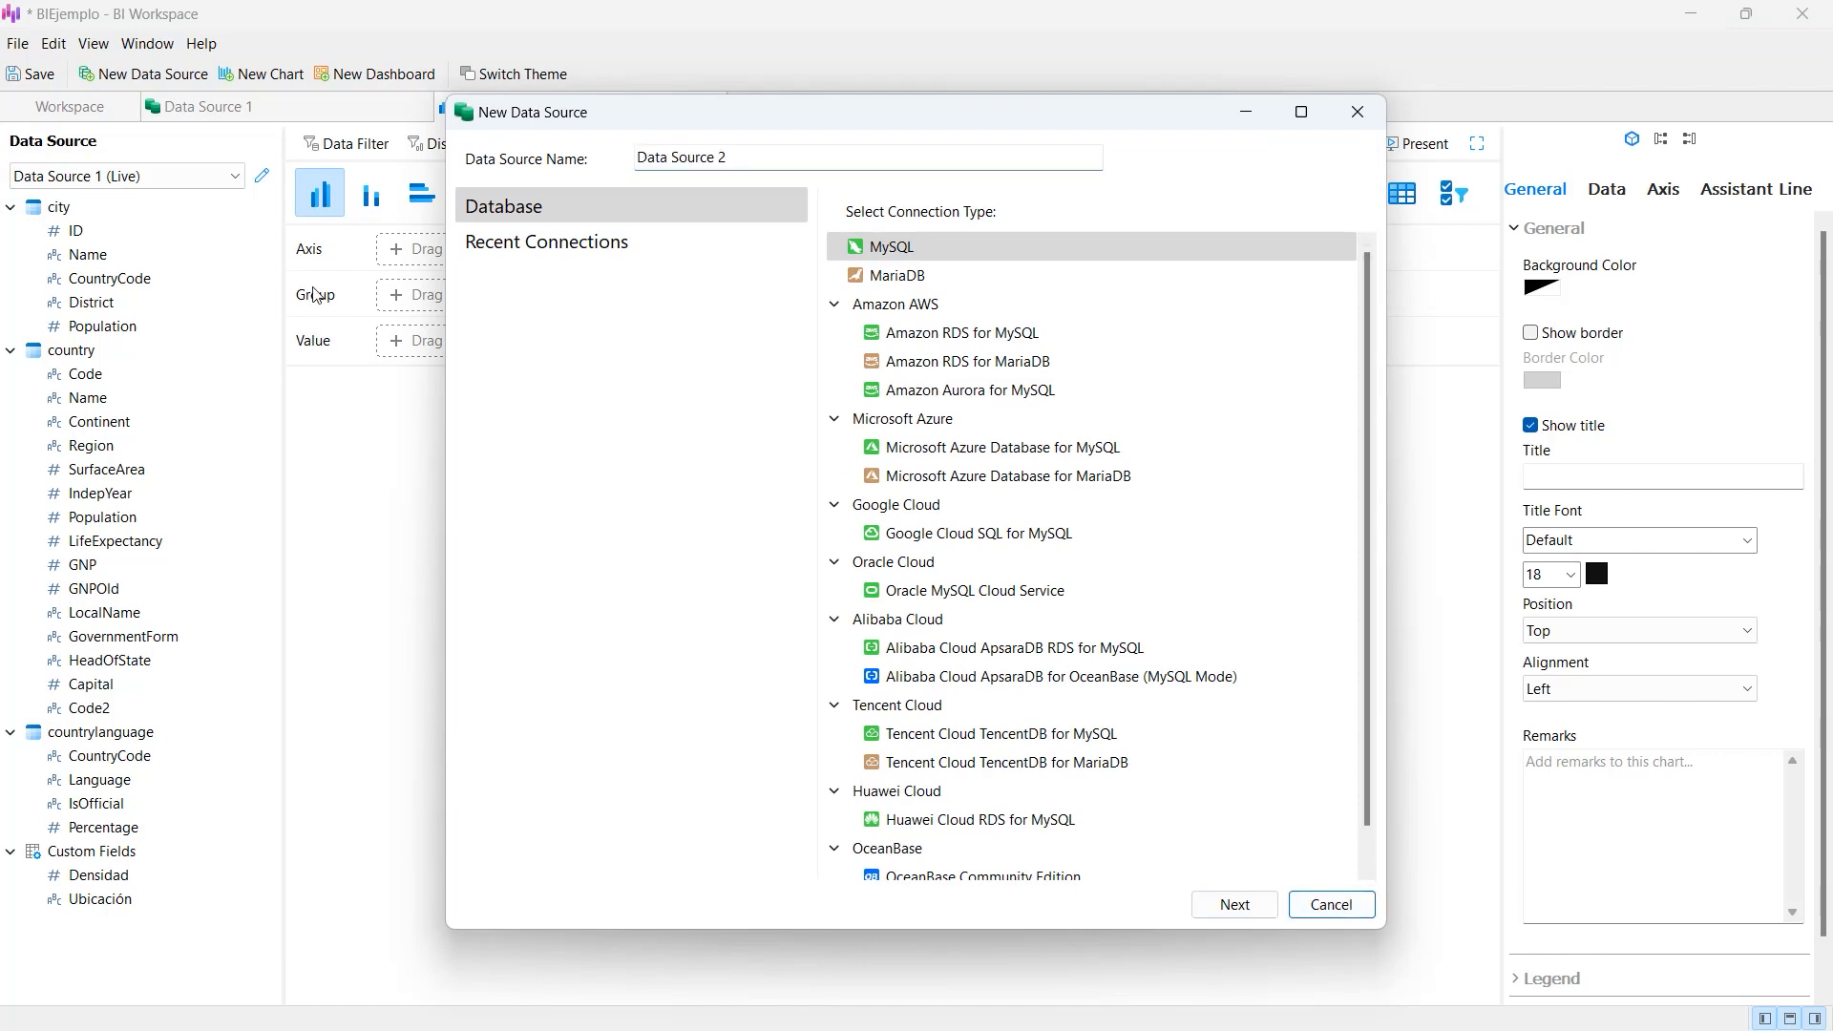
click(1325, 907)
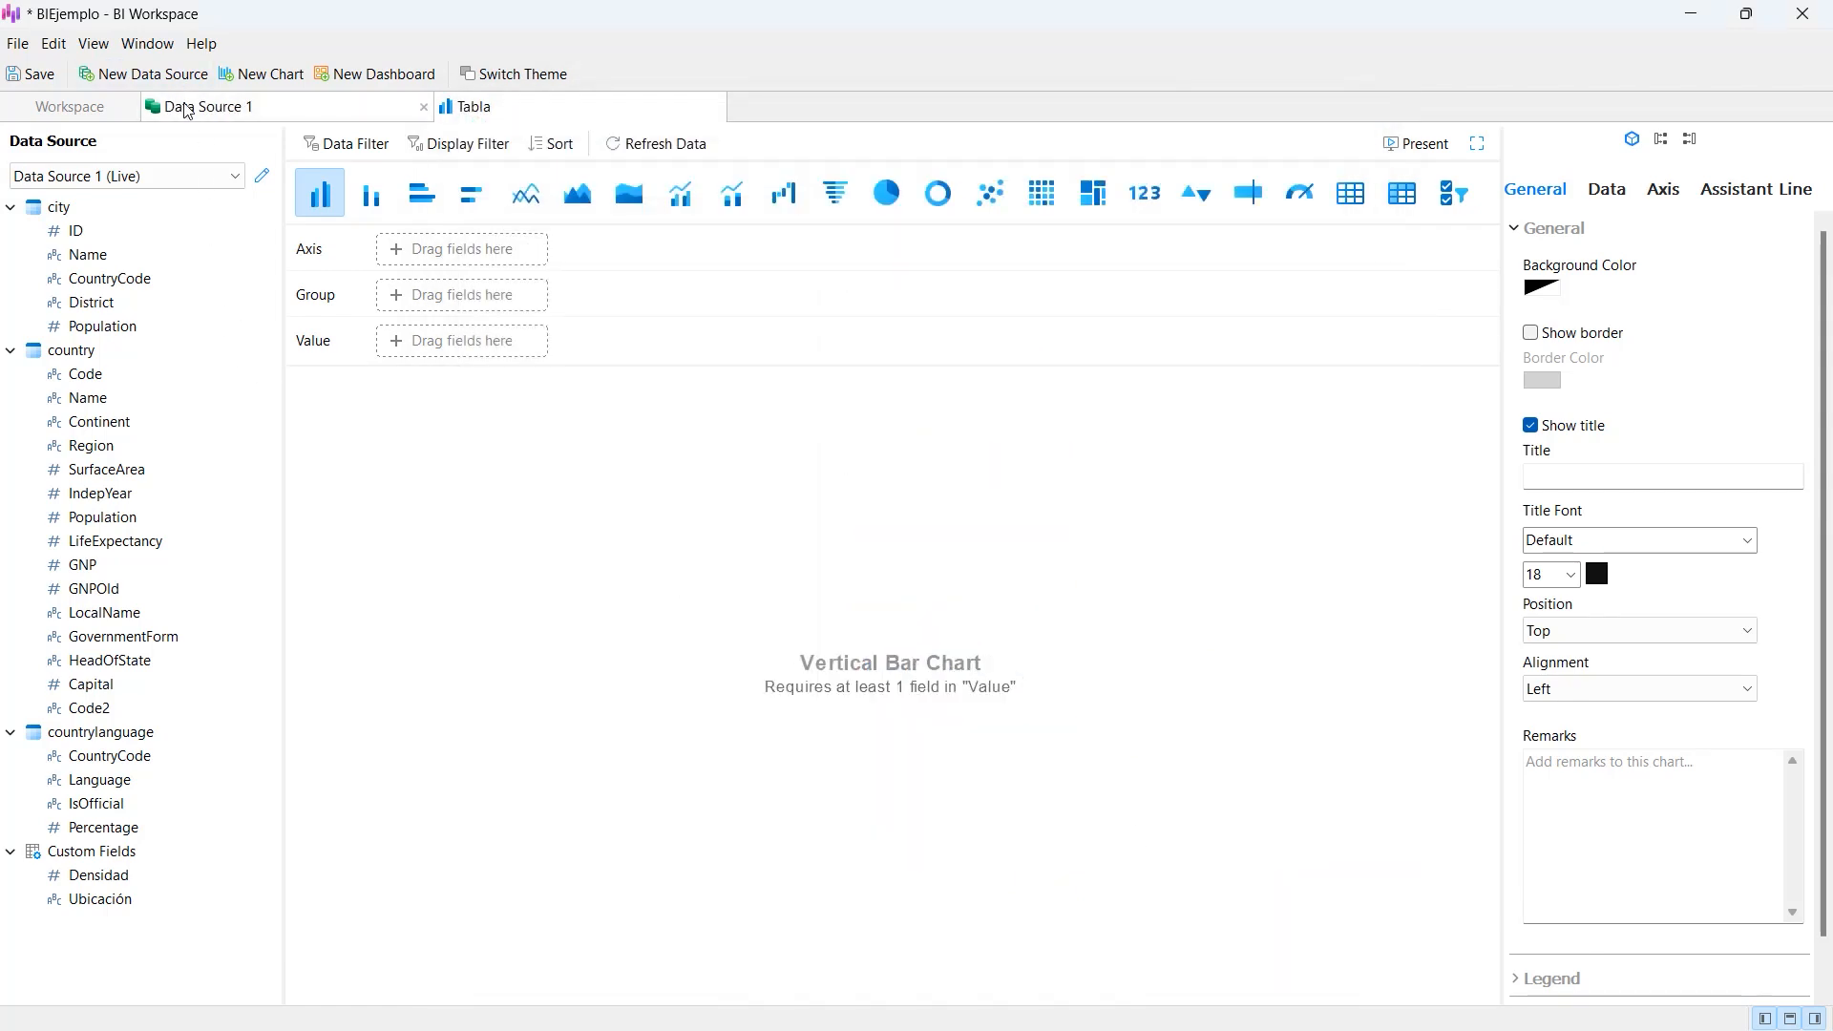
click(196, 106)
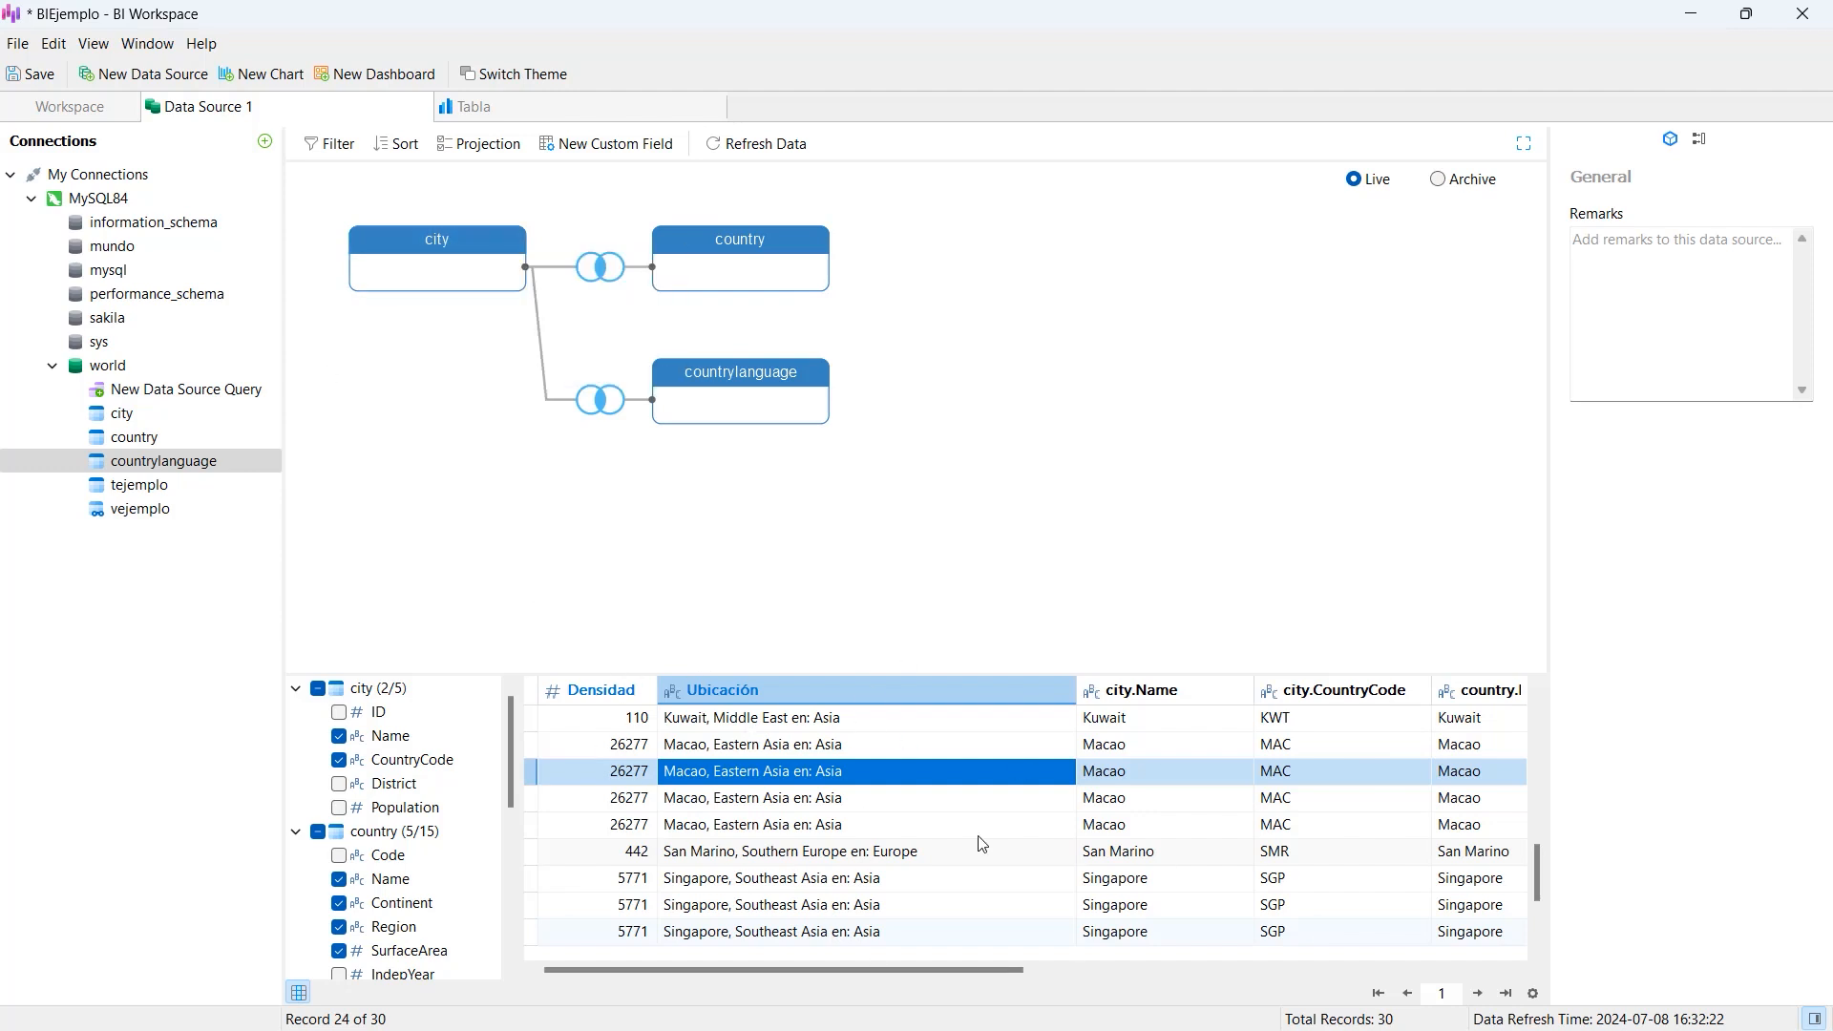
drag(974, 969, 1262, 950)
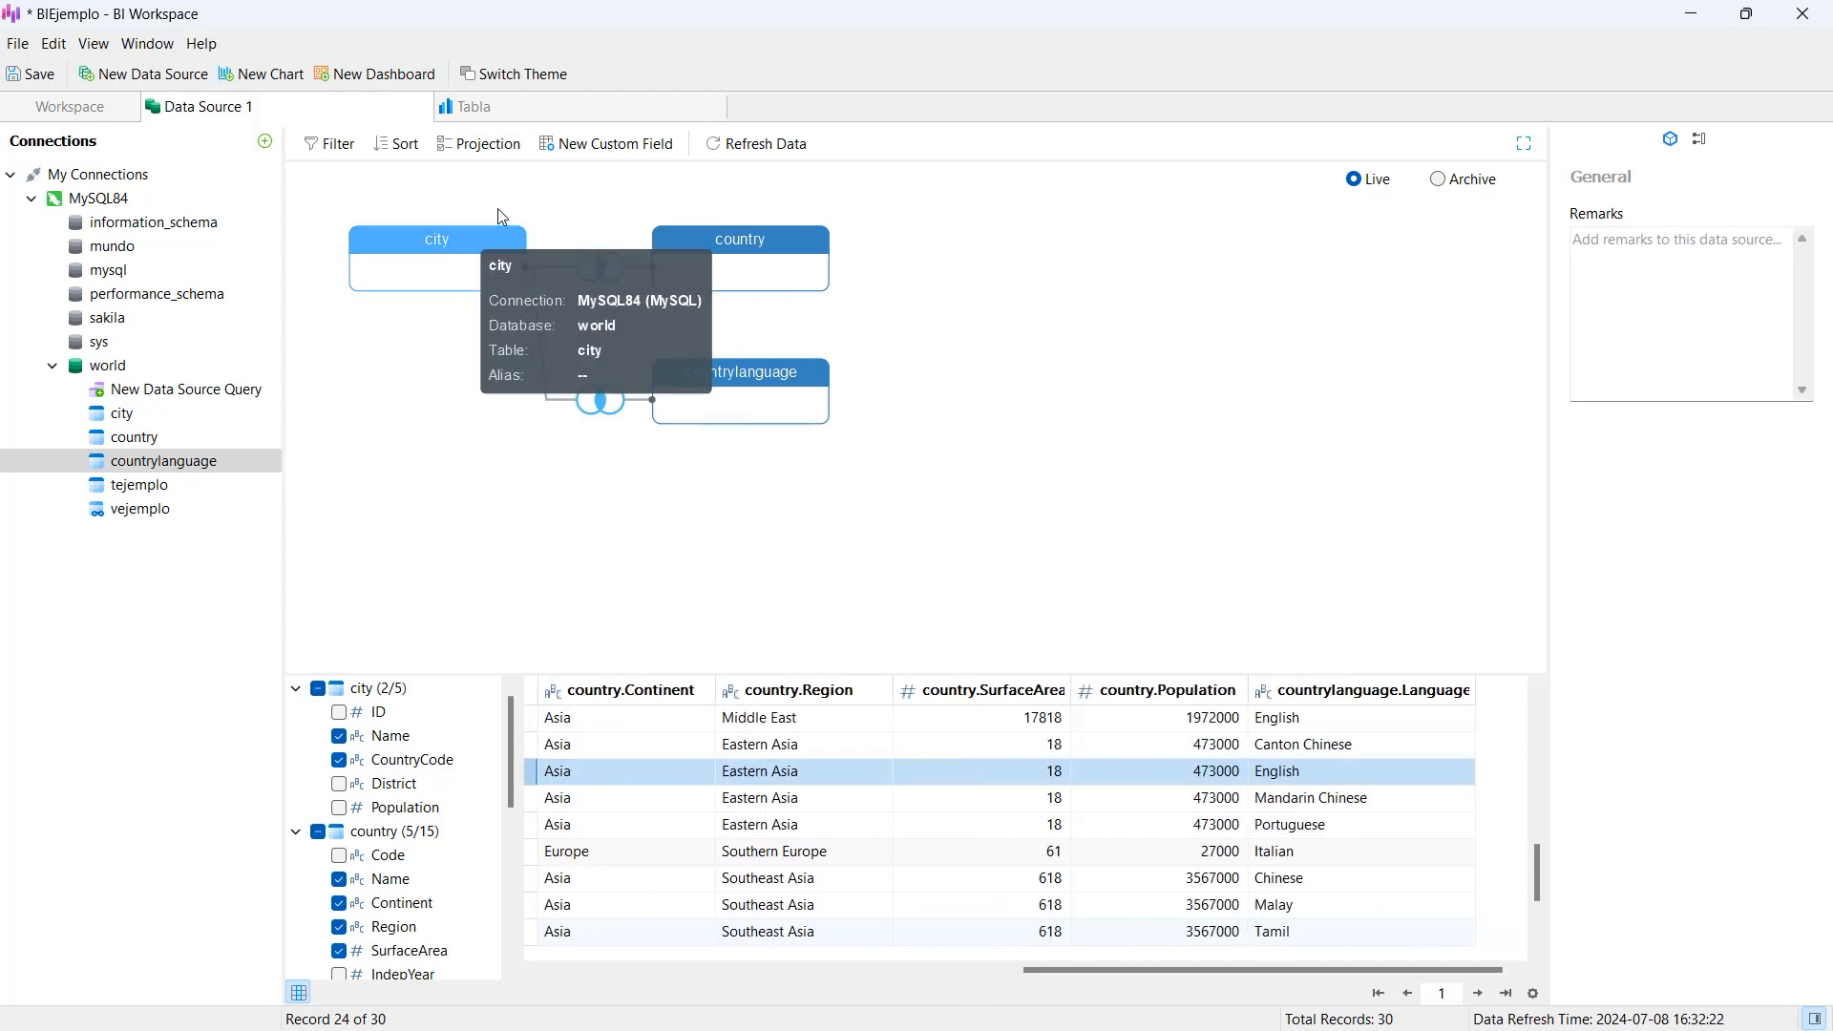
click(488, 153)
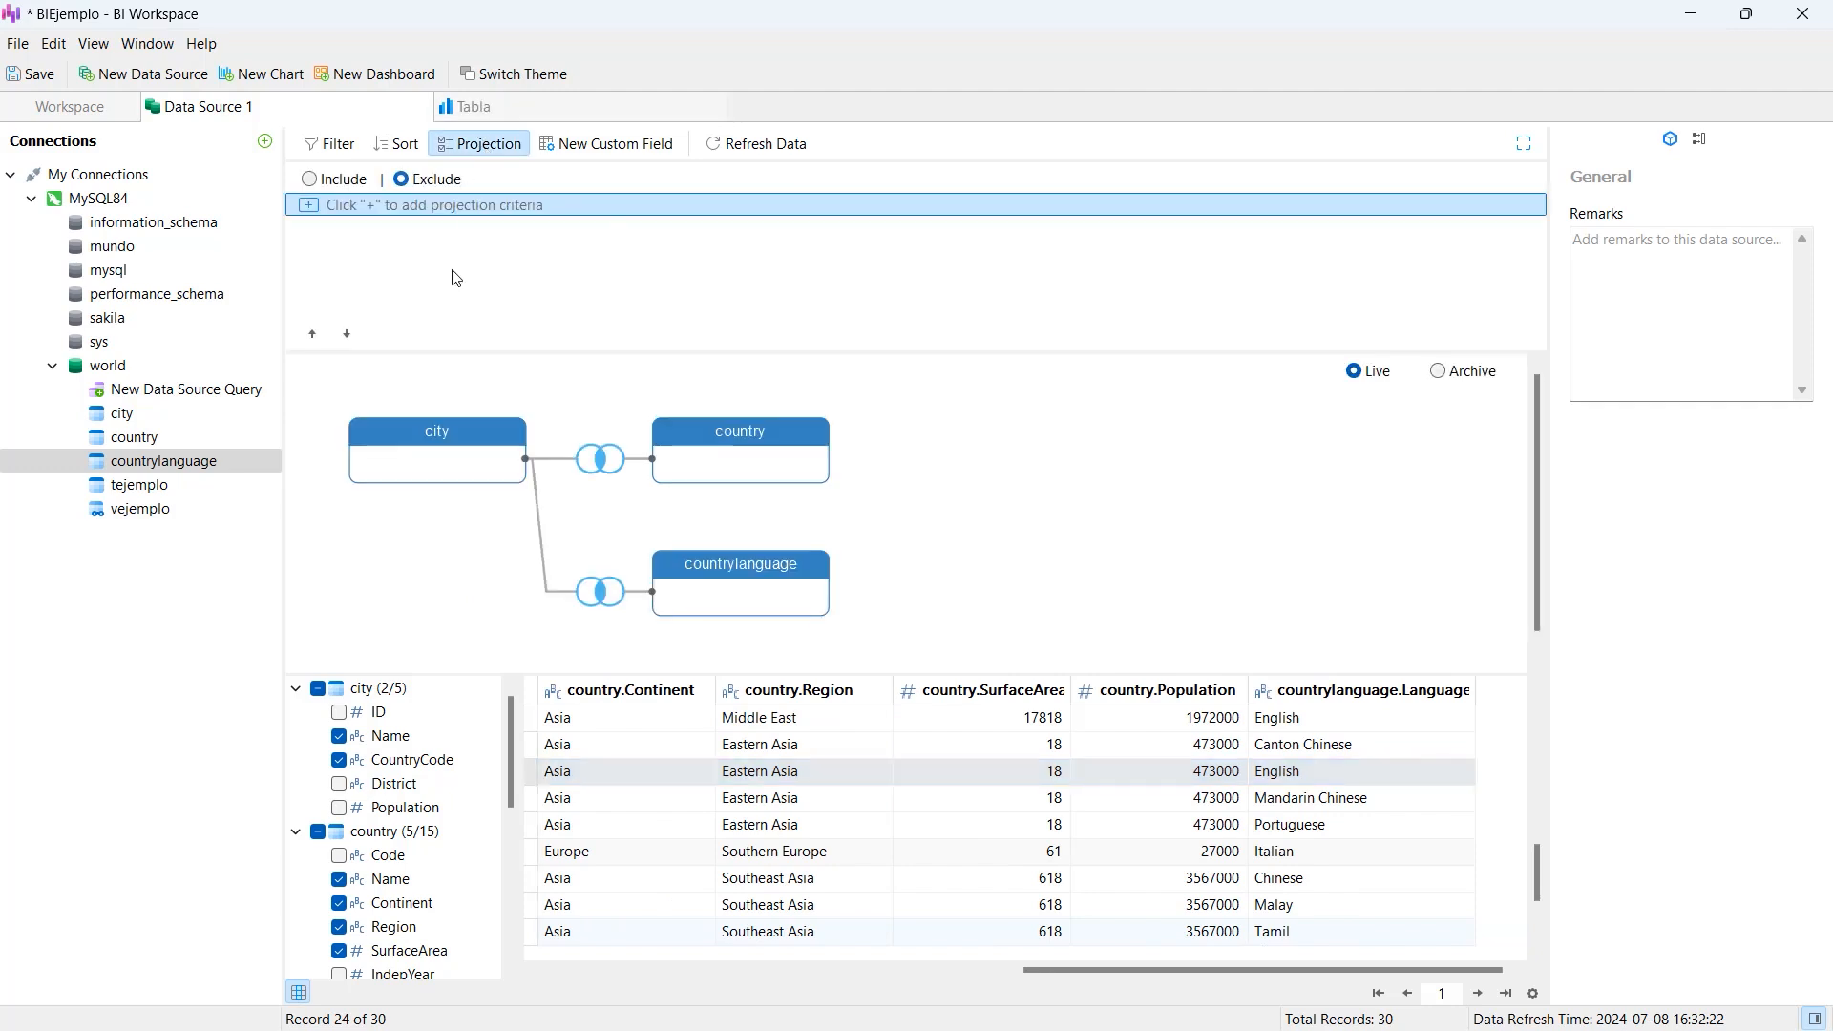
click(311, 181)
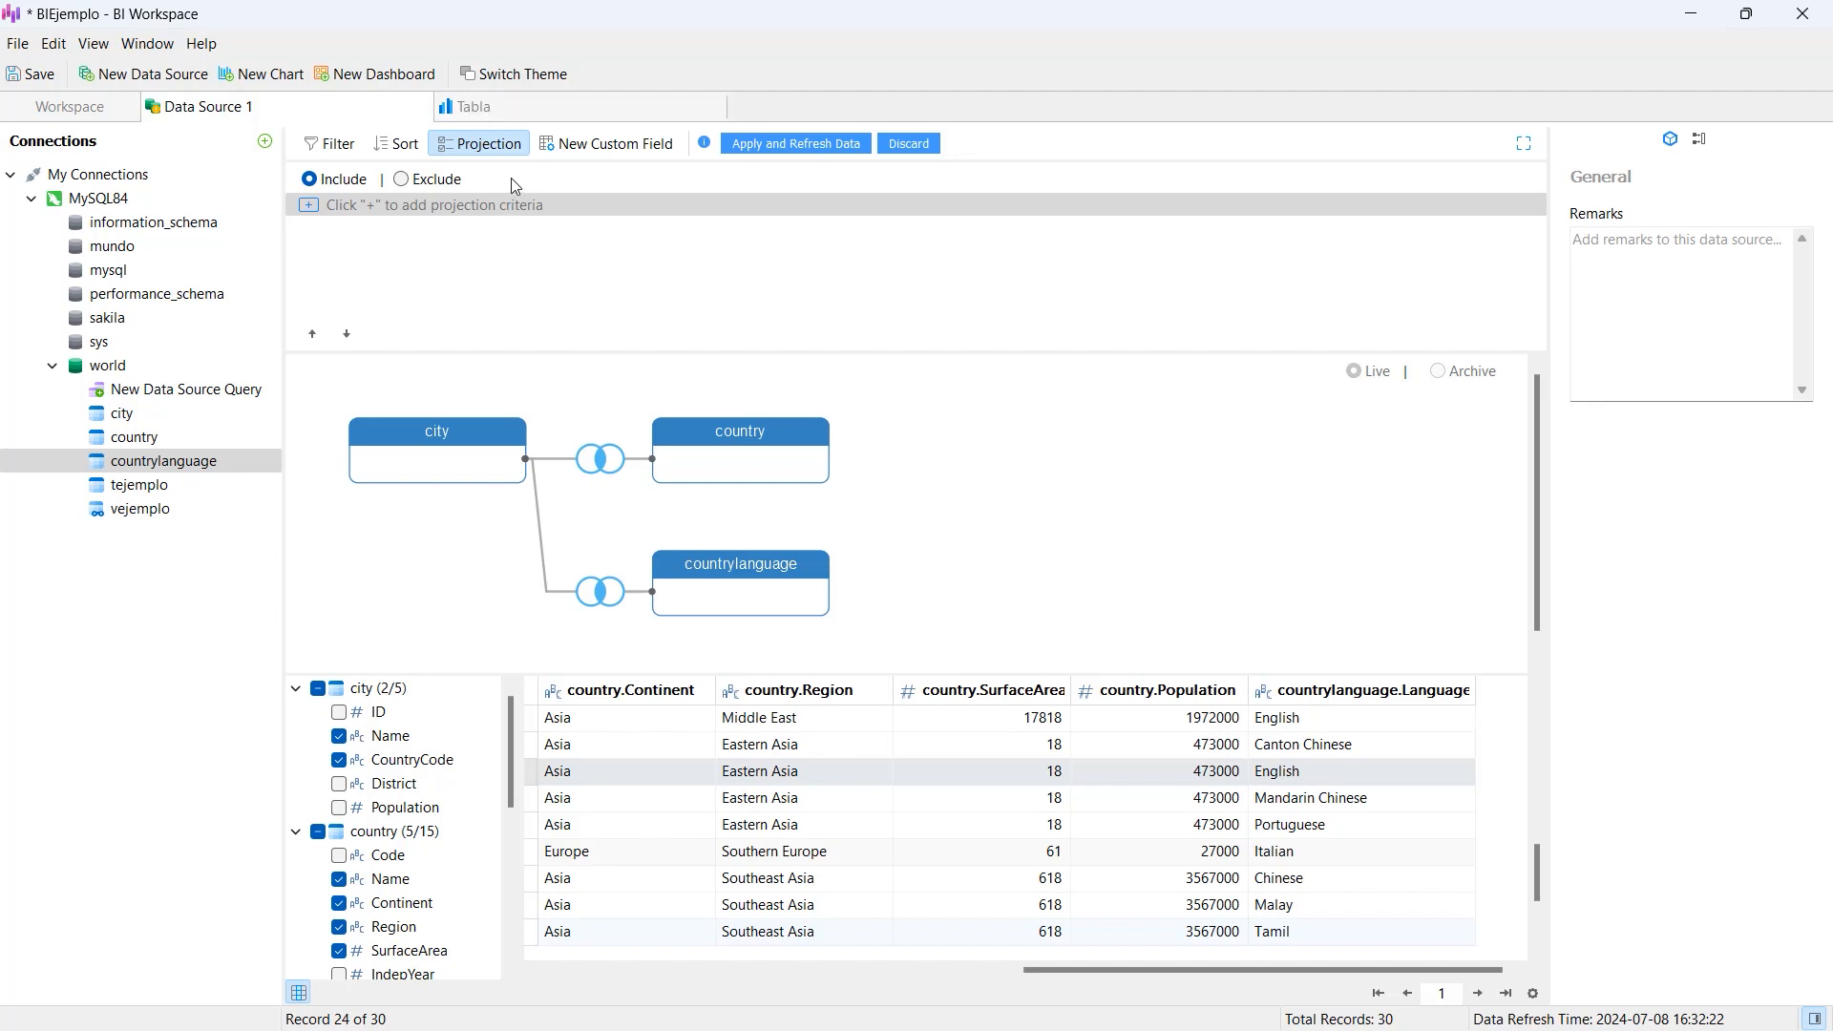
click(488, 143)
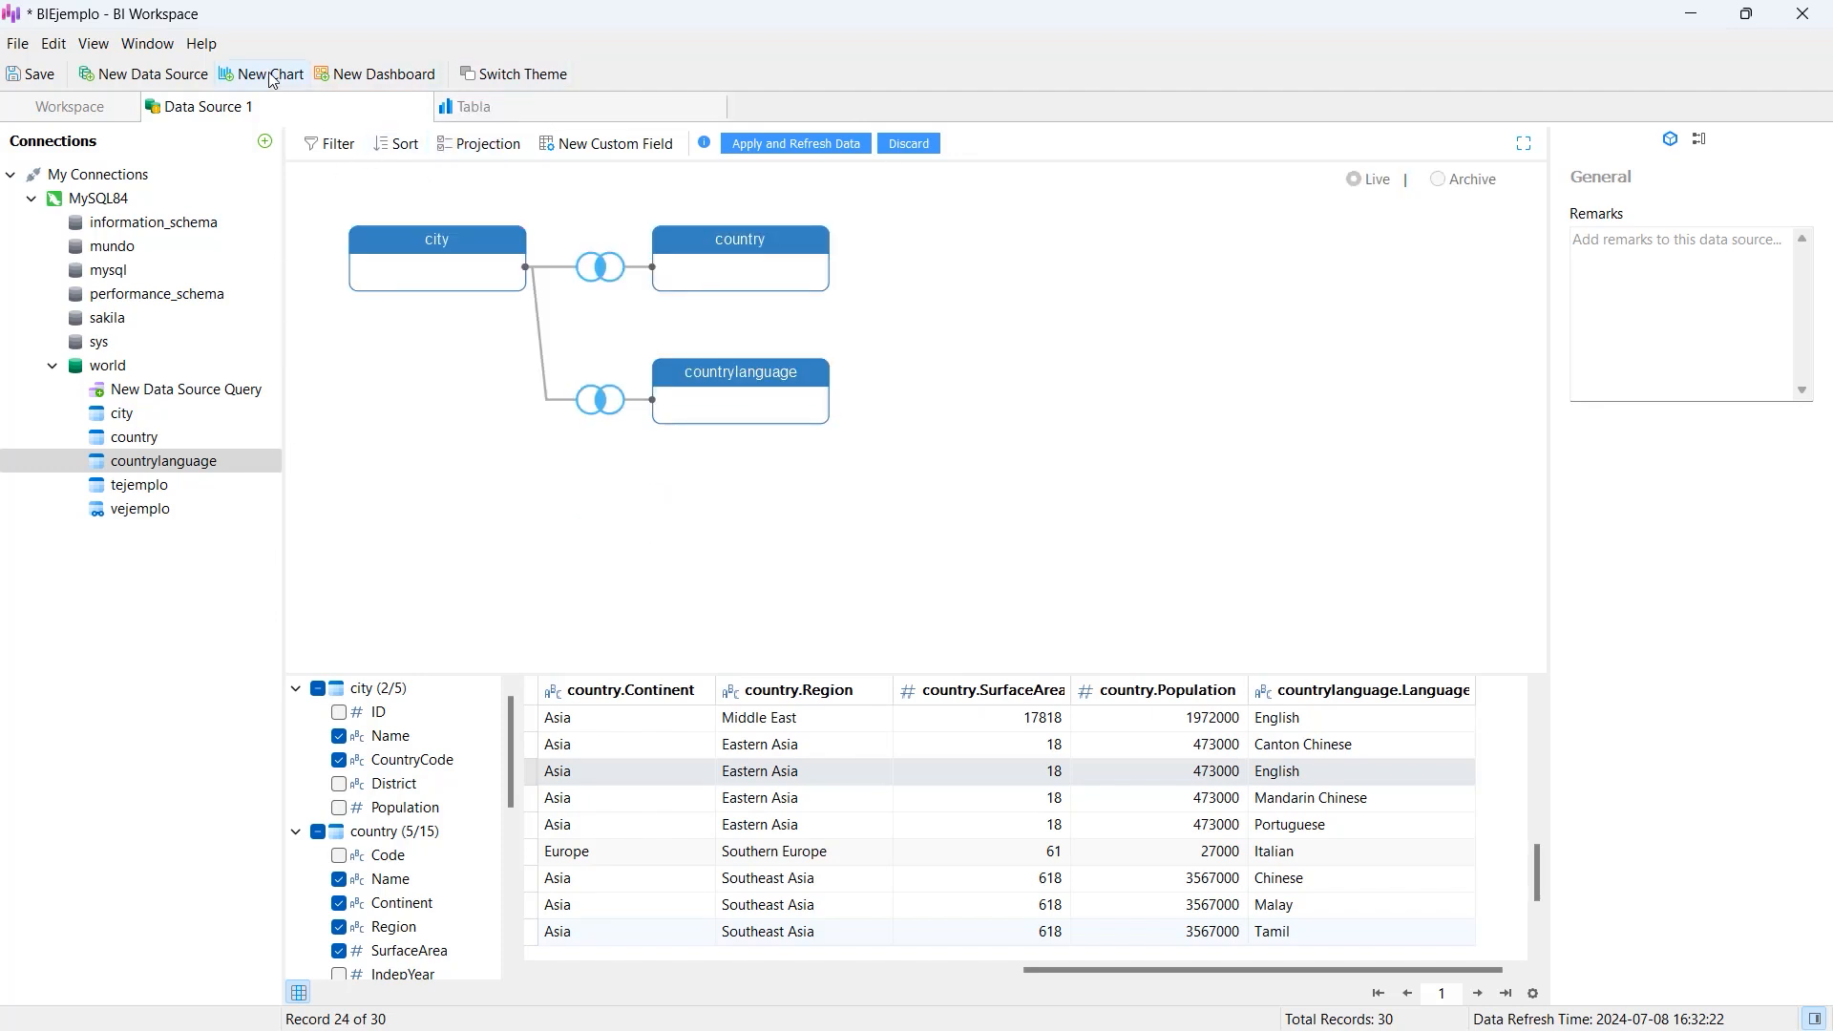
- Make the Tabla chart a Table with the country fields Name and Continent as values
click(473, 106)
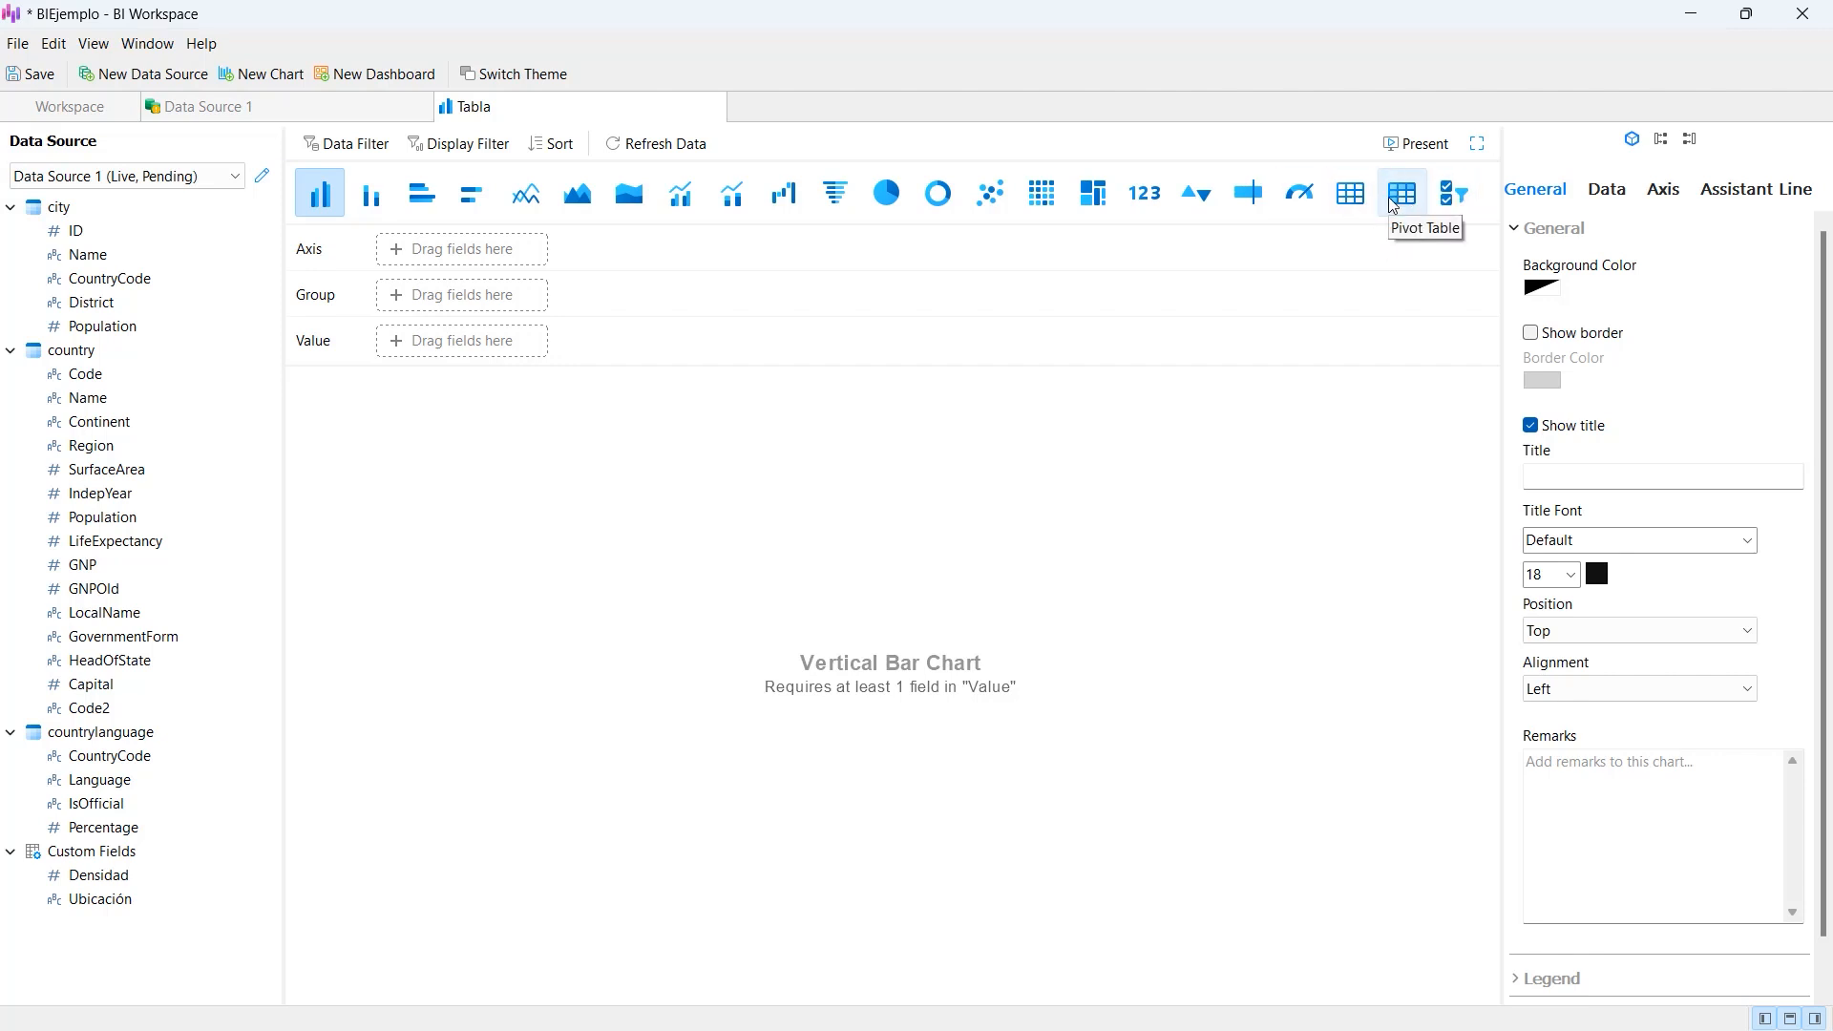
click(1347, 204)
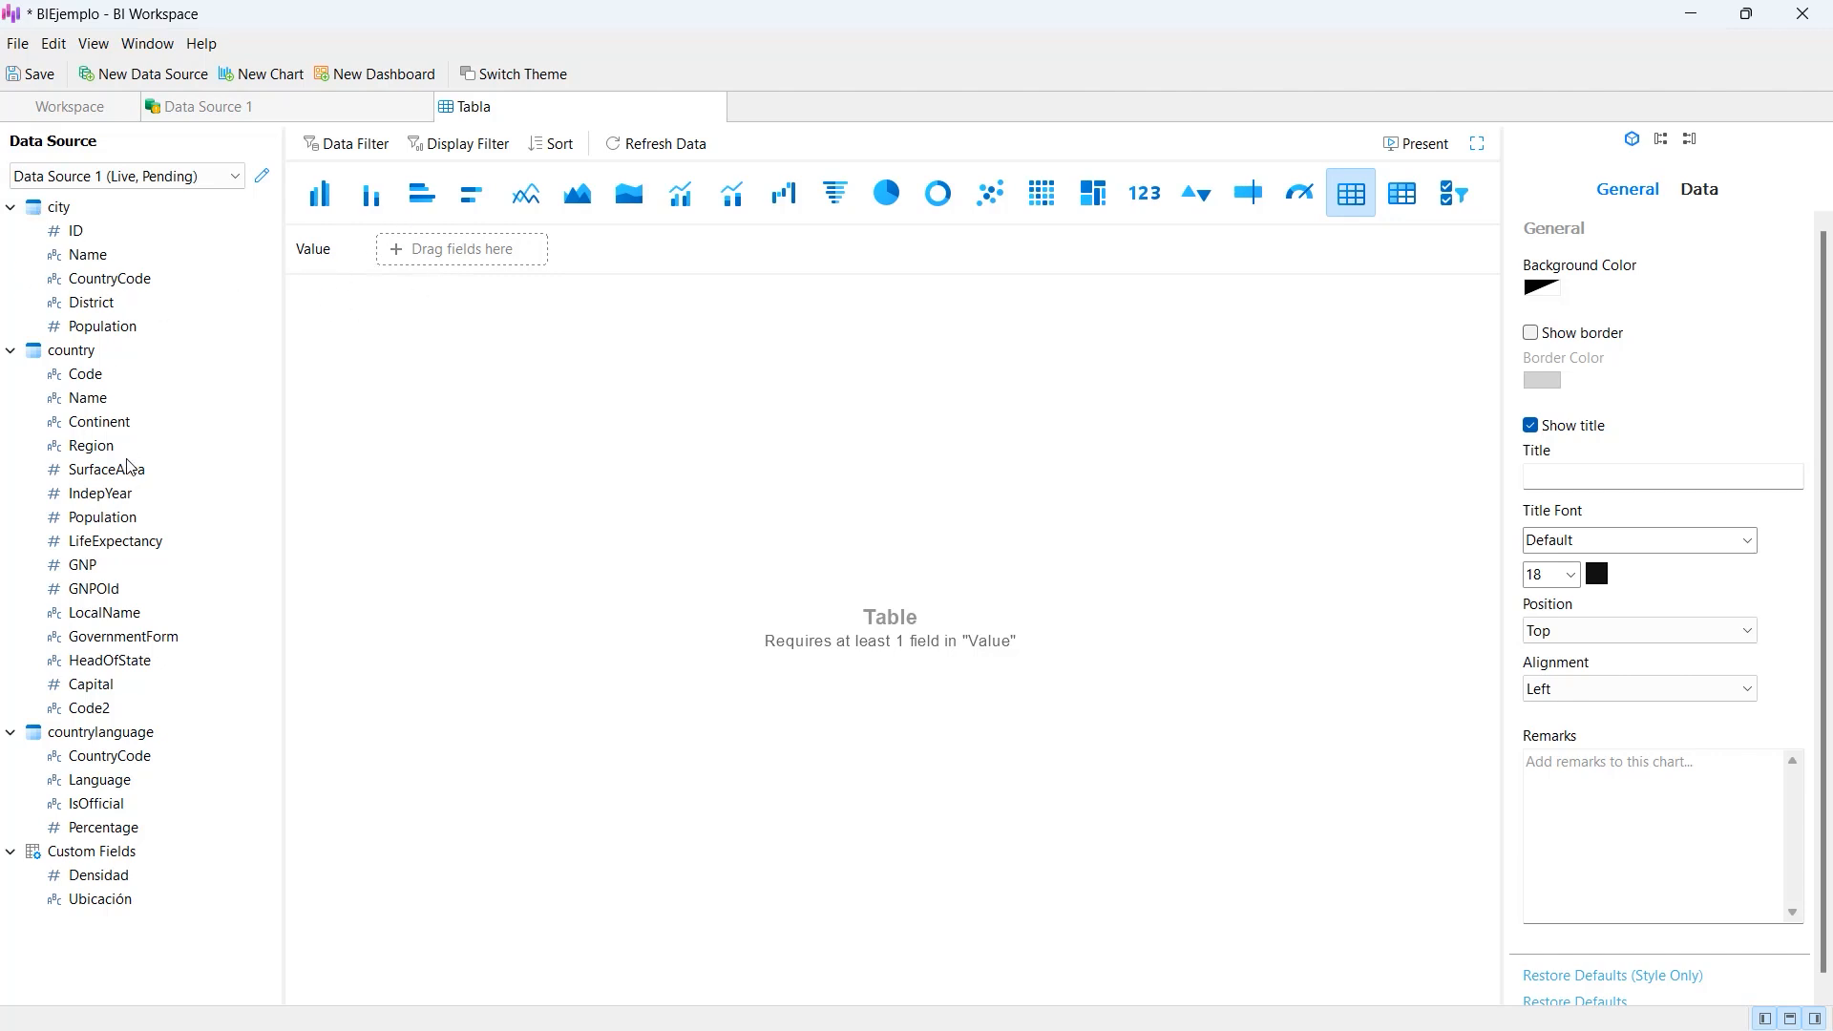
drag(95, 397, 448, 252)
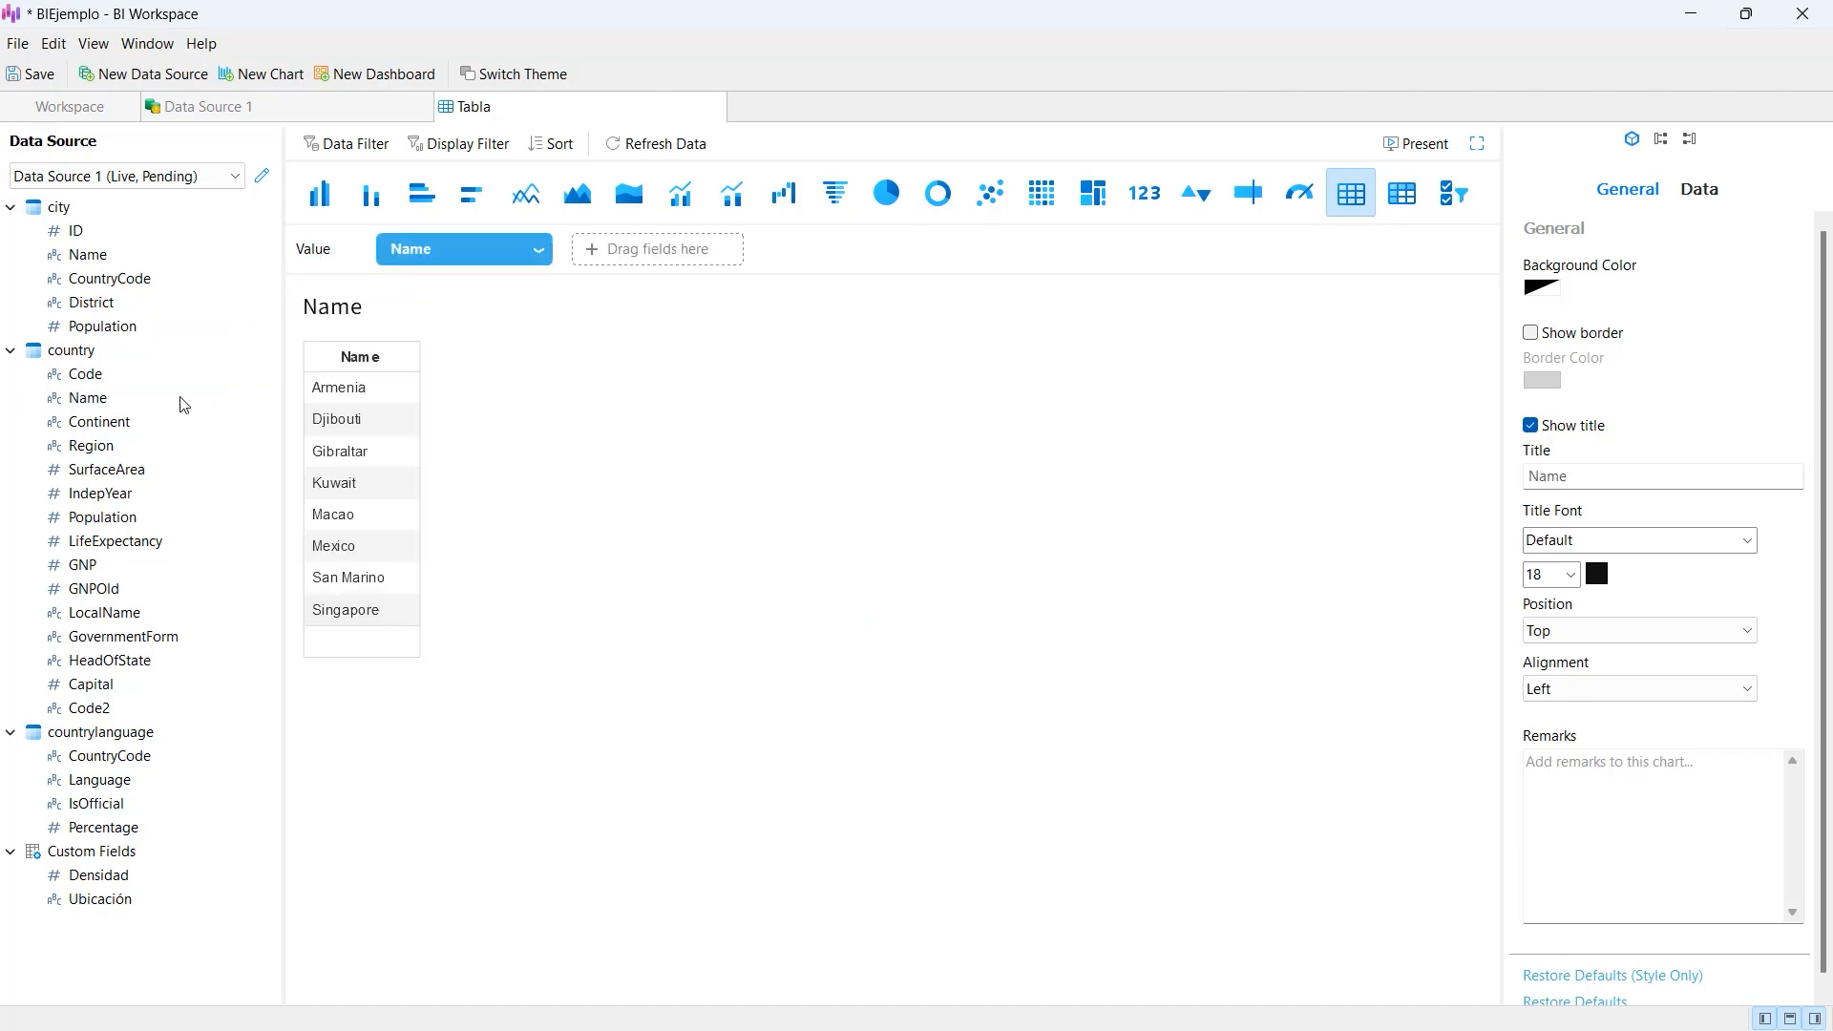
drag(108, 424, 661, 250)
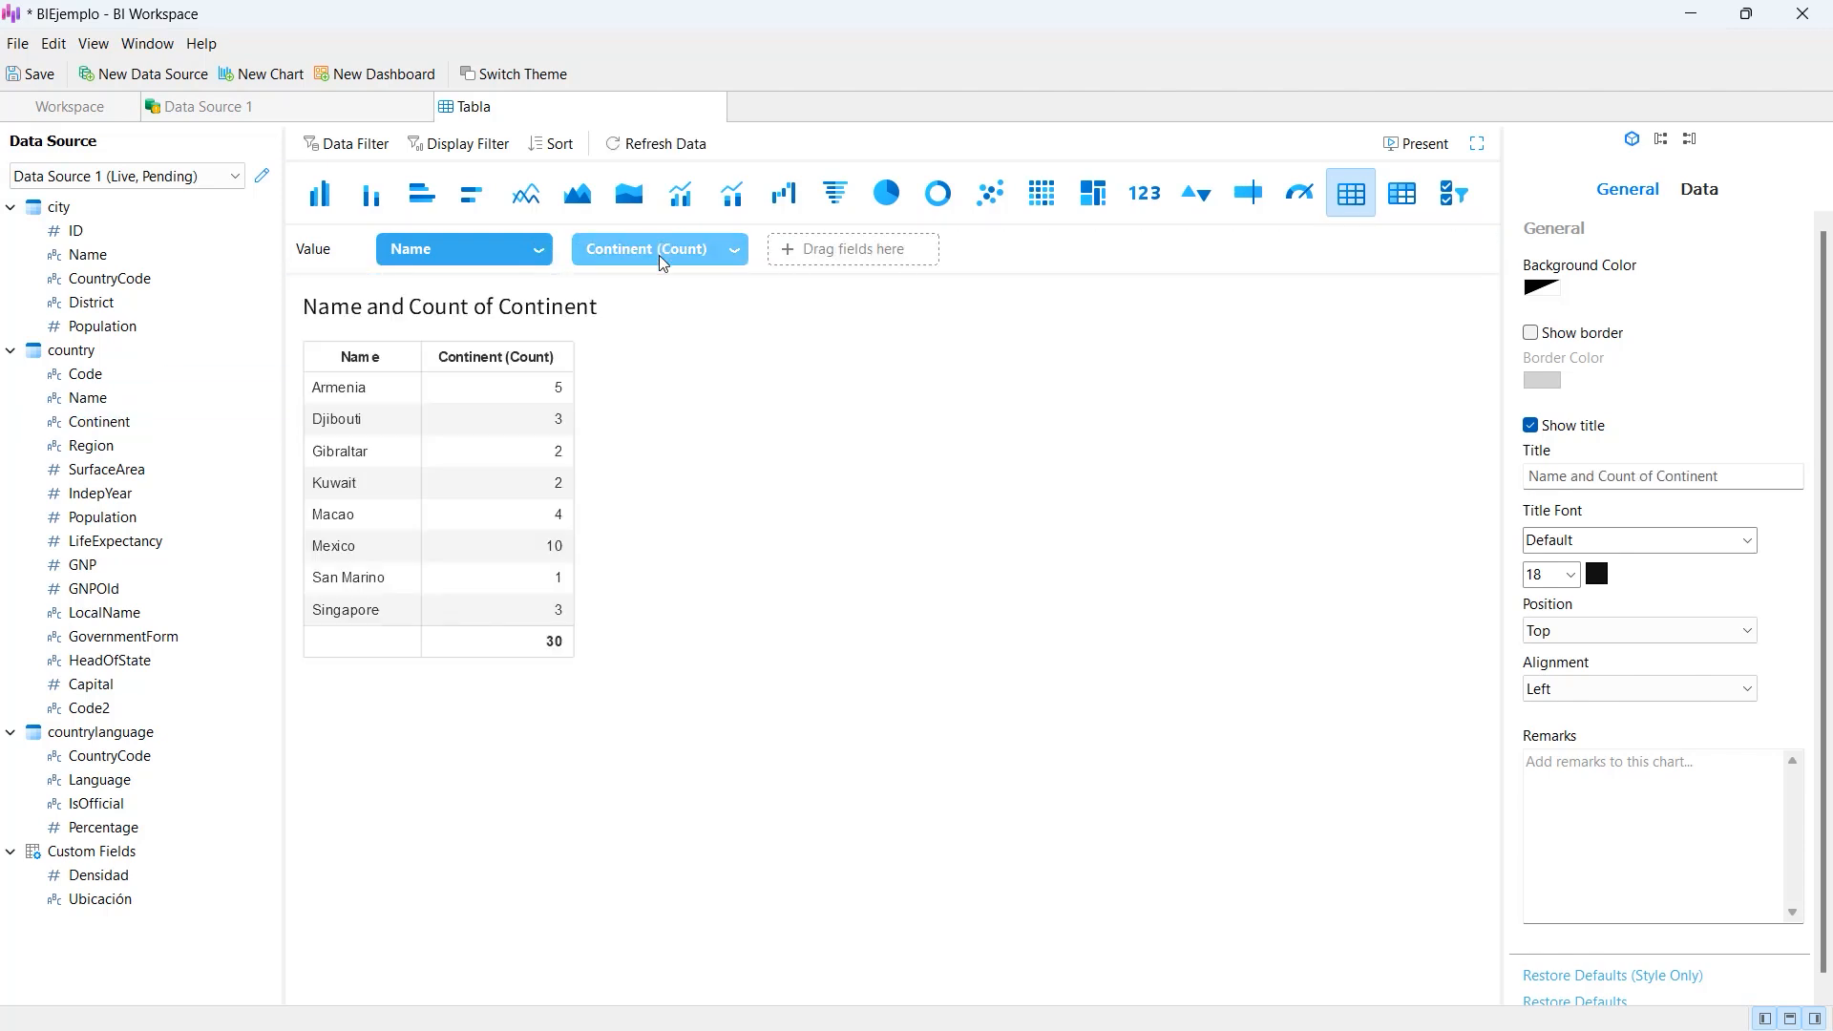
- Remove the display filters for Continent (Count) and set the Continent aggregate to None
click(732, 250)
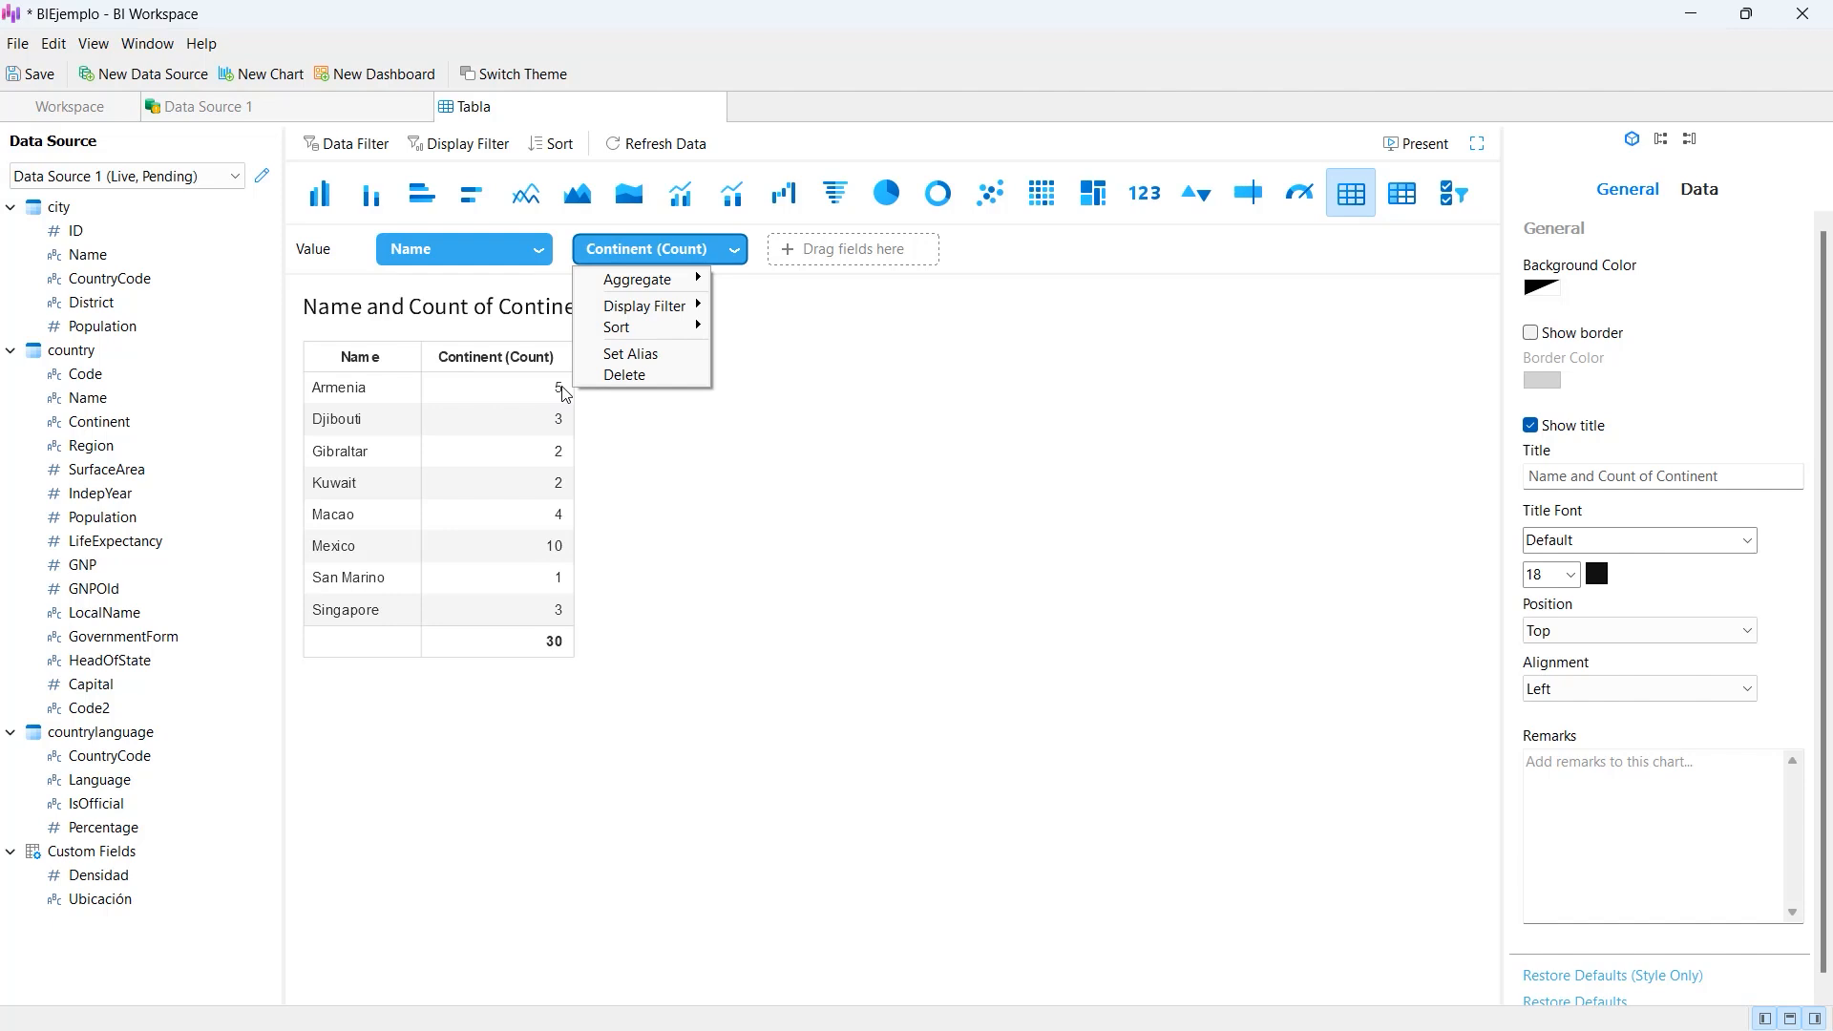
mouse_move(671, 288)
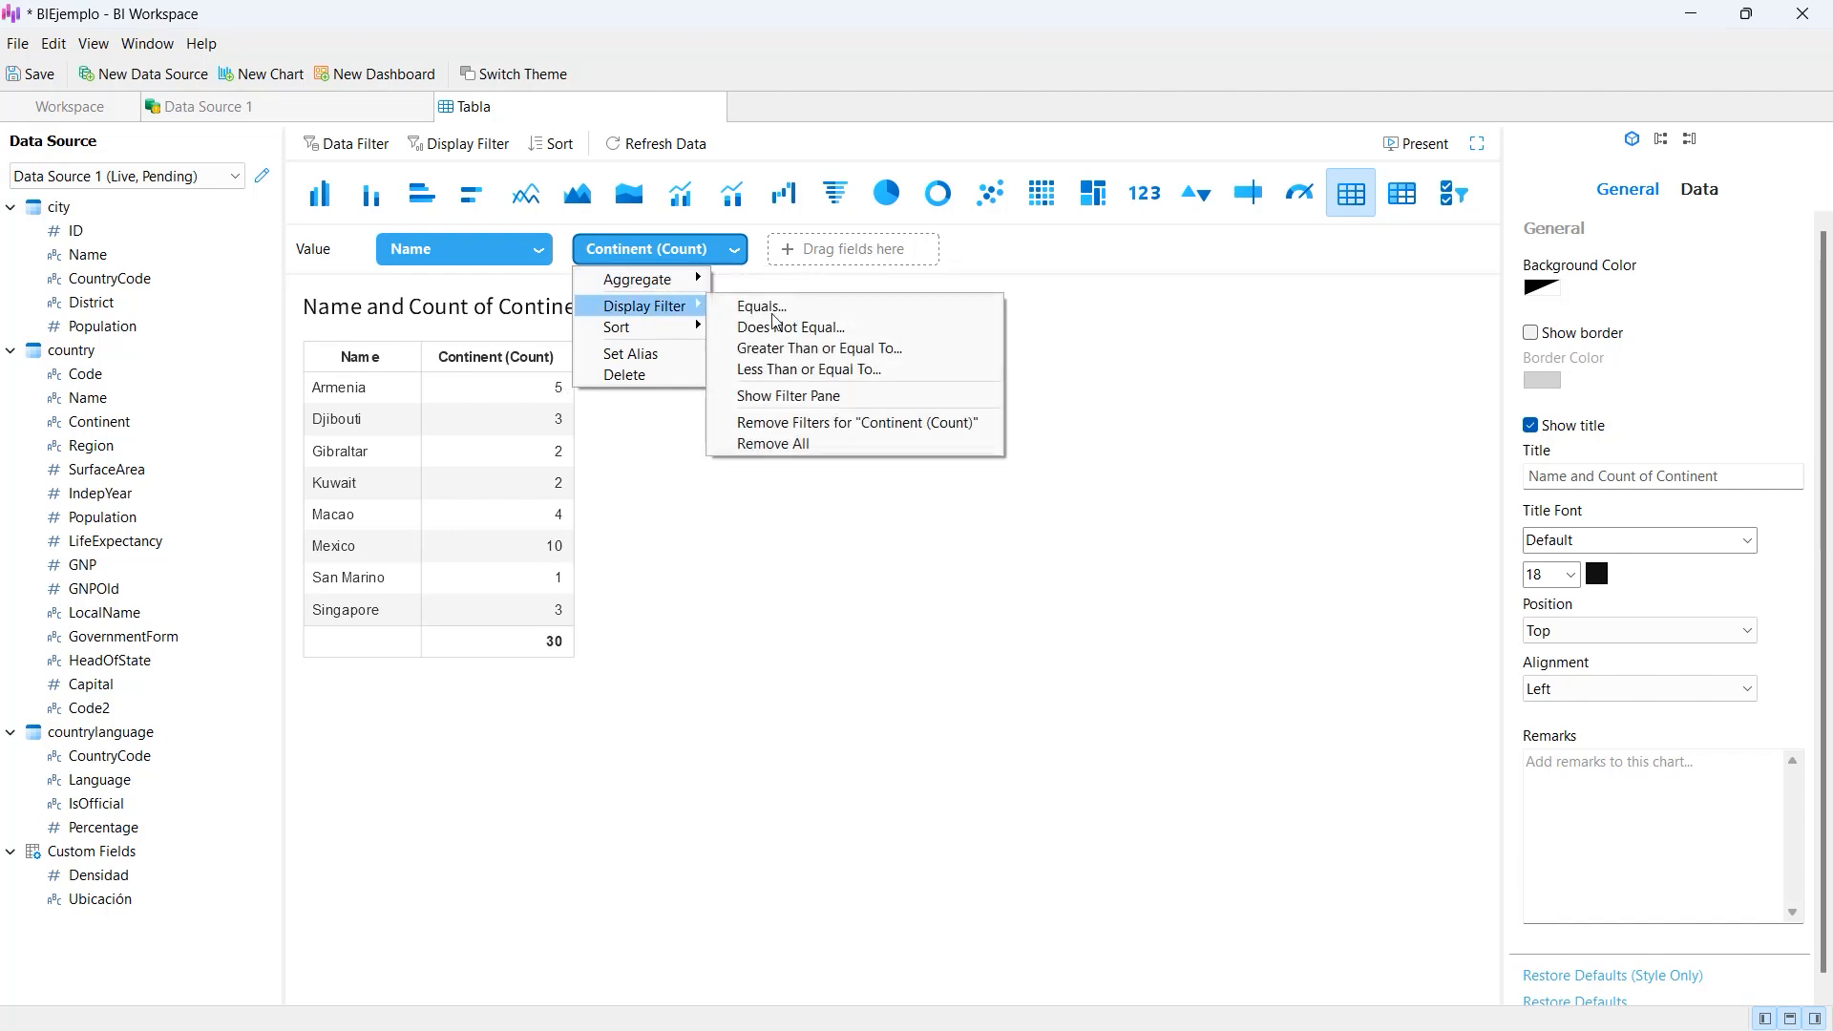
click(821, 423)
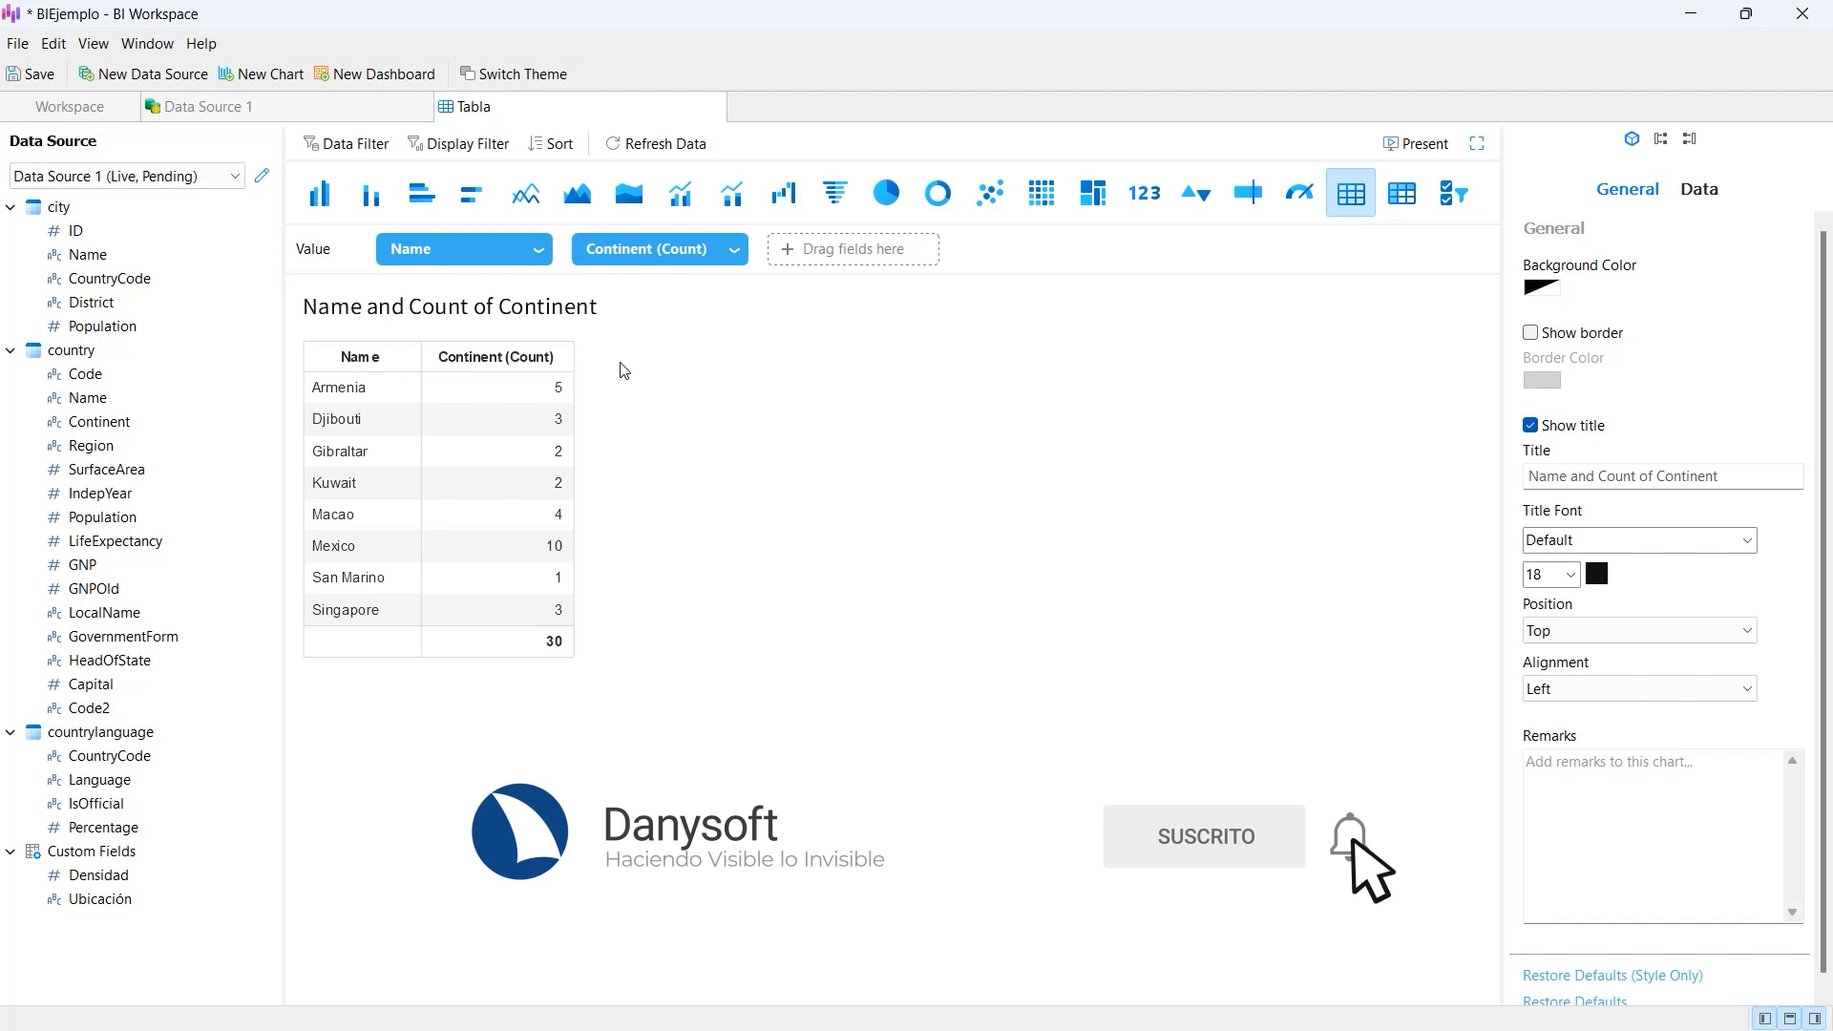
click(733, 251)
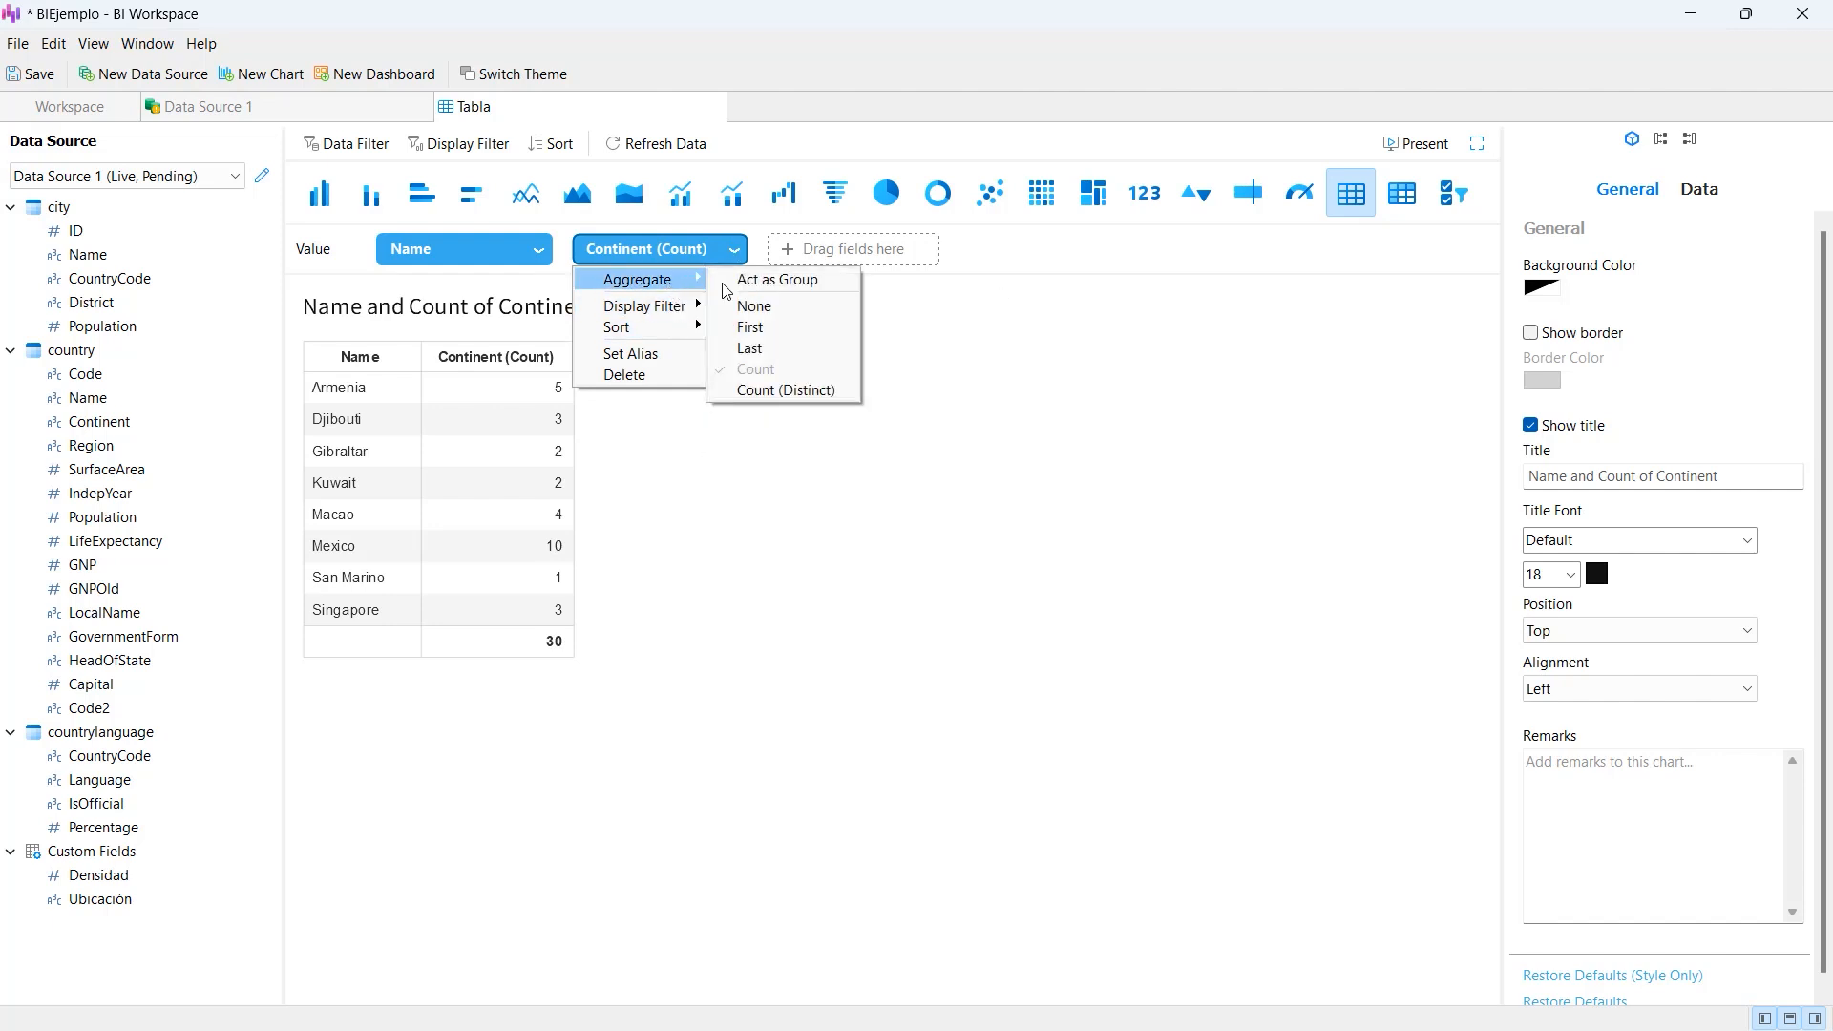
click(771, 310)
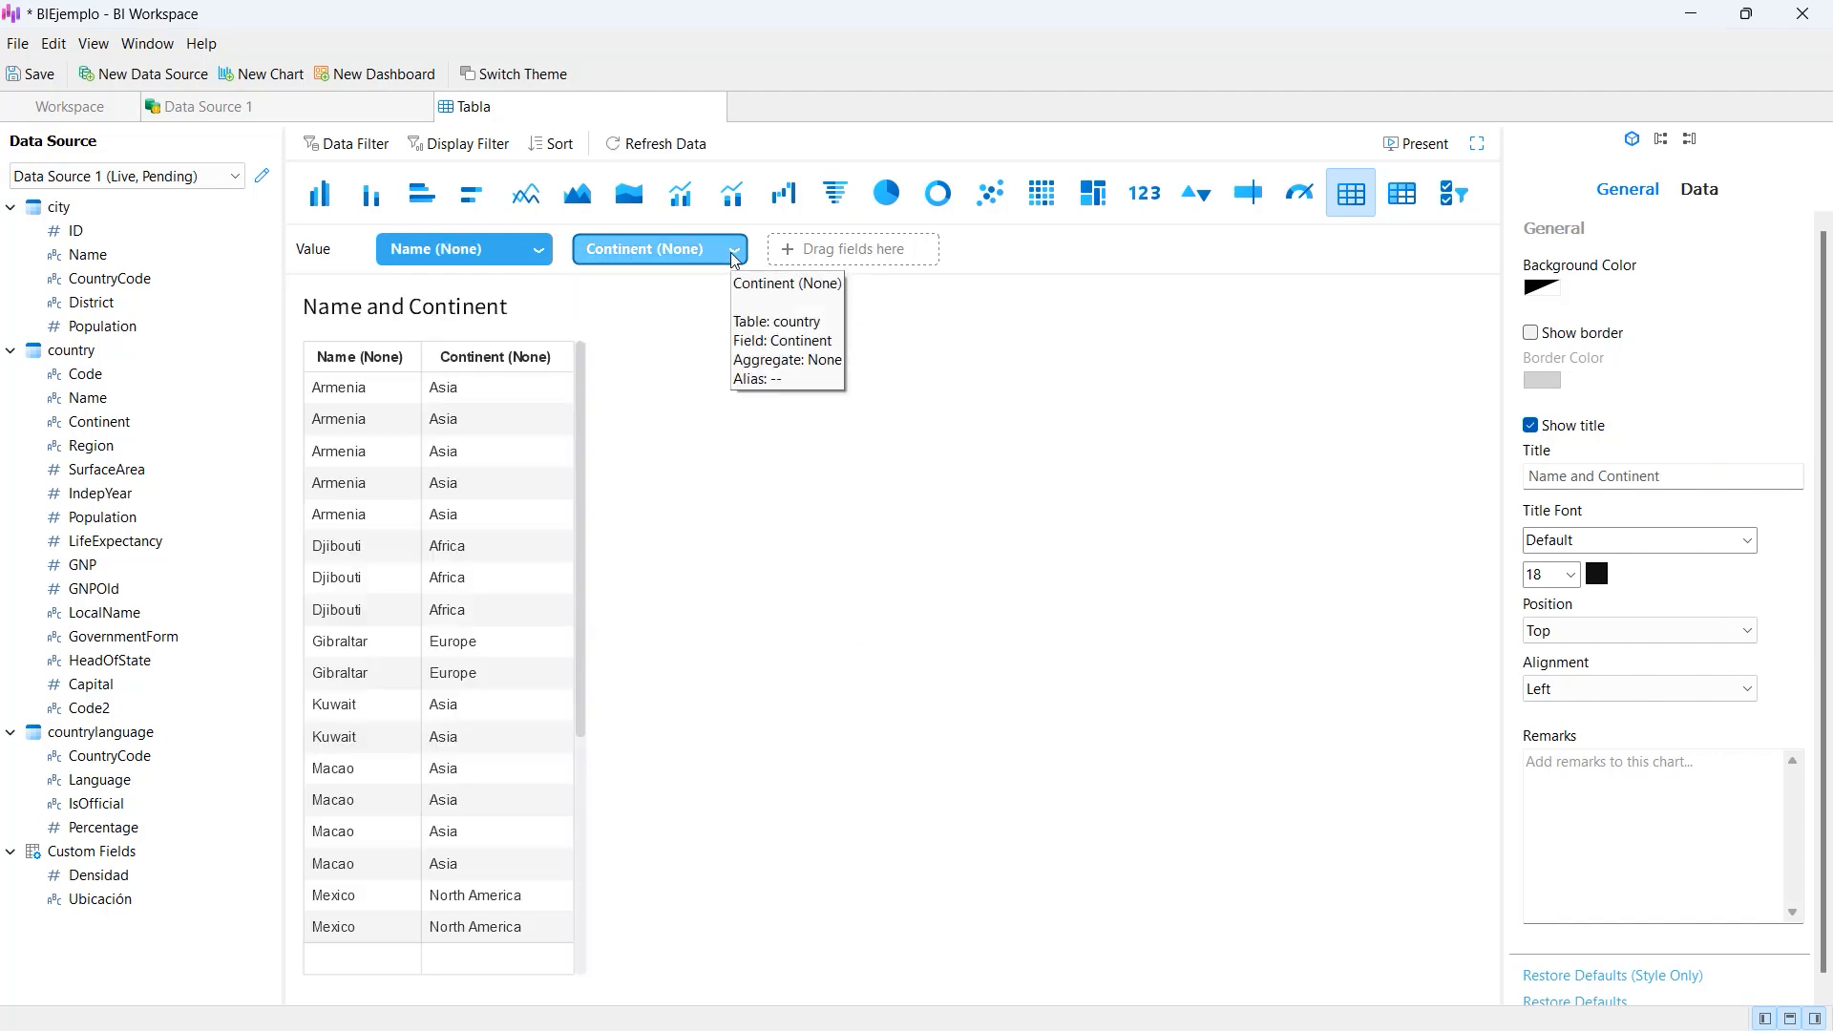
- Try the First aggregate on Continent with Name acting as group, and return Continent to the None aggregate
click(734, 251)
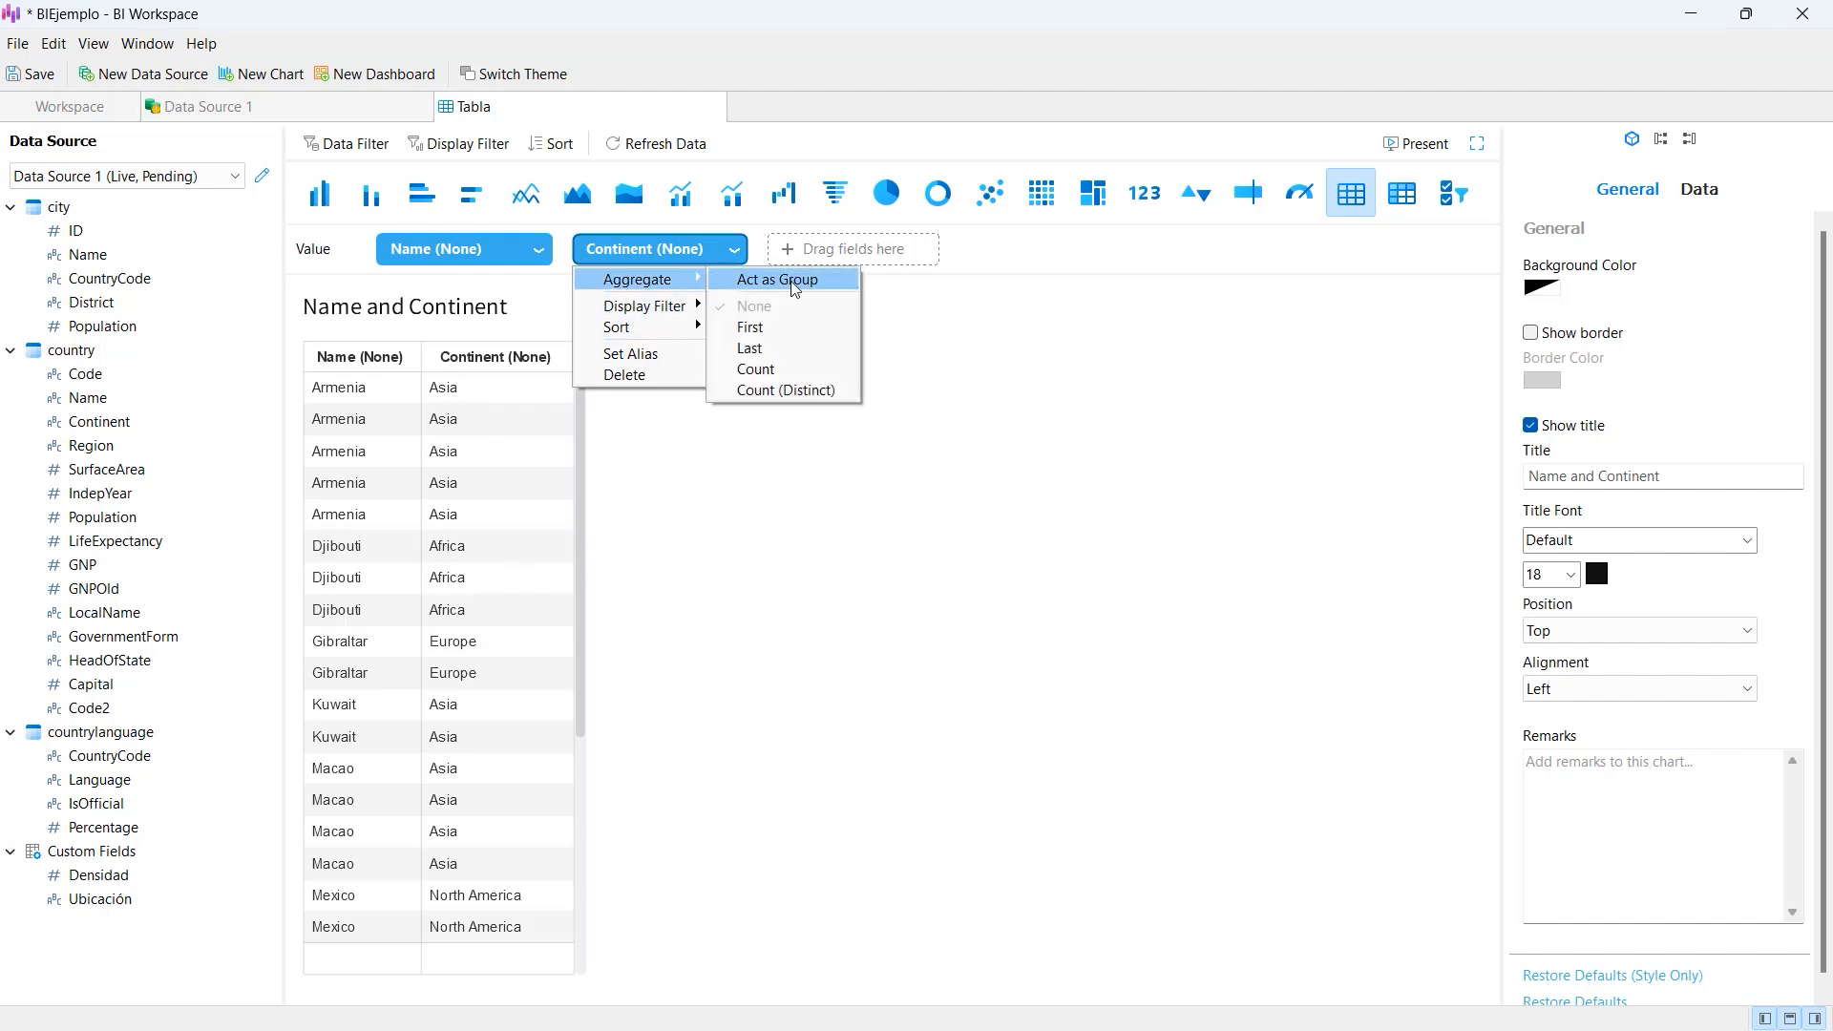
click(770, 326)
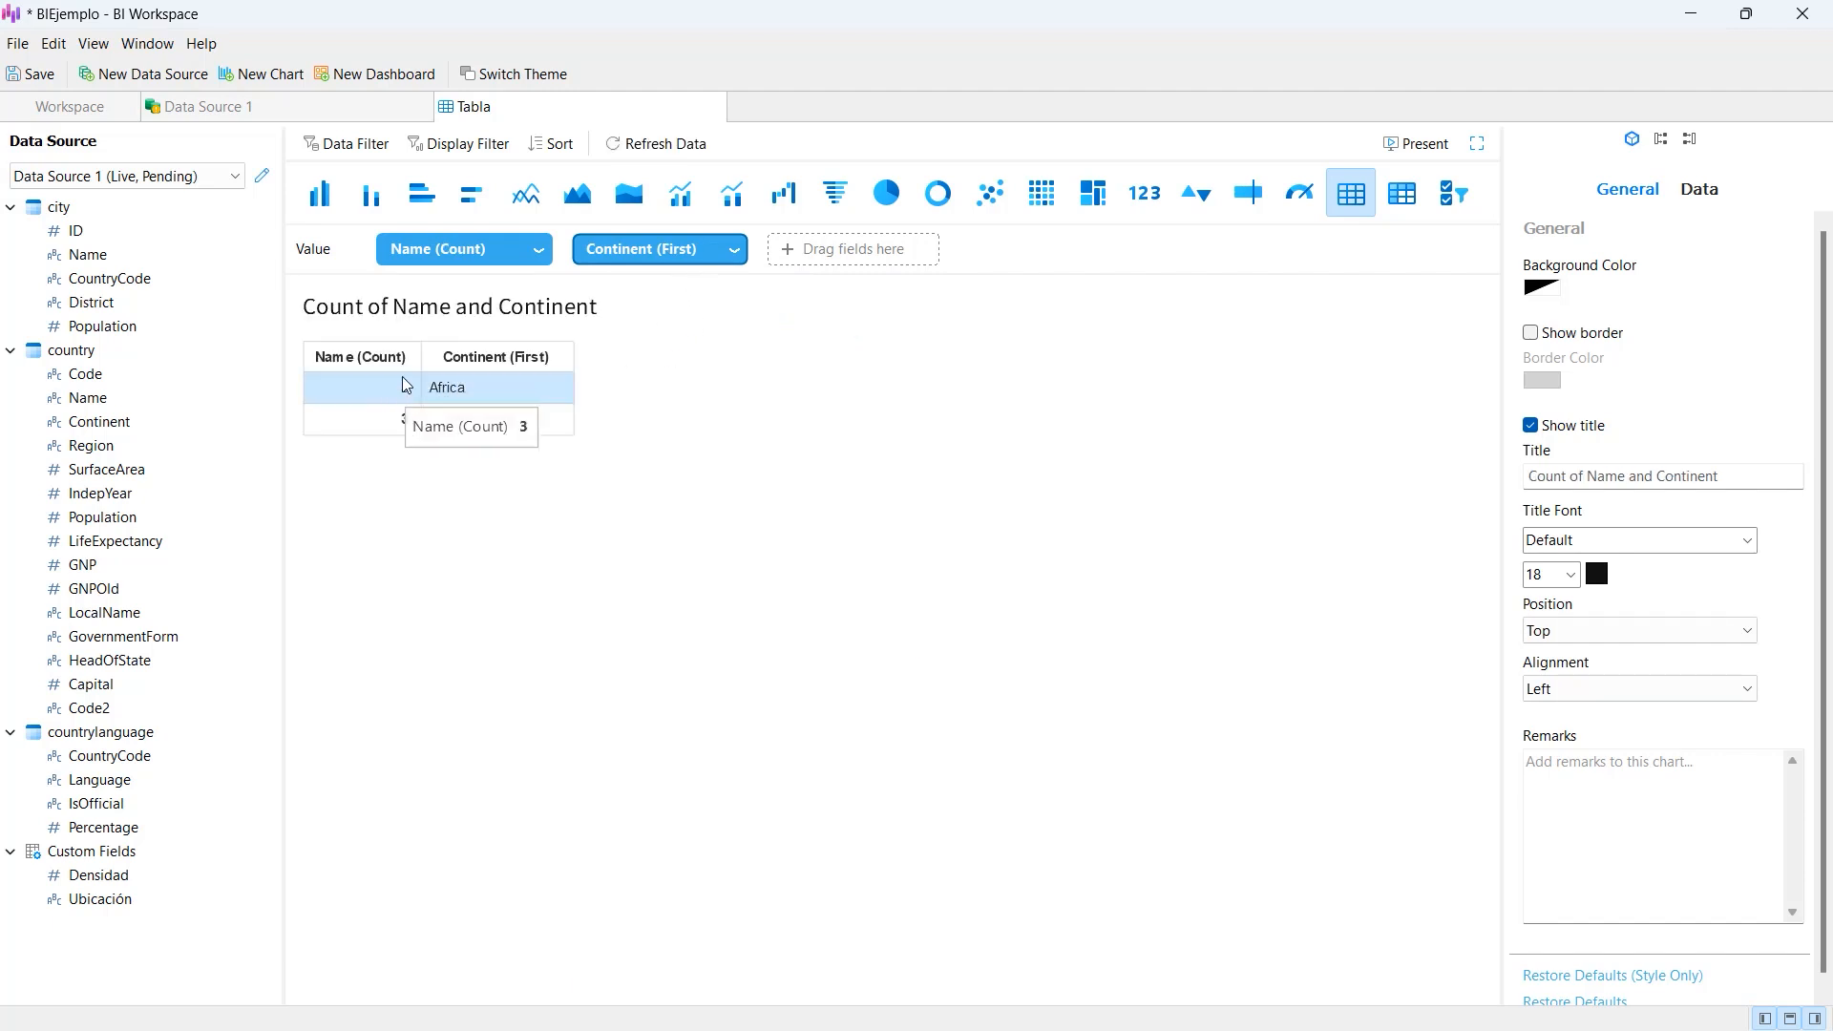
click(512, 250)
mouse_move(506, 279)
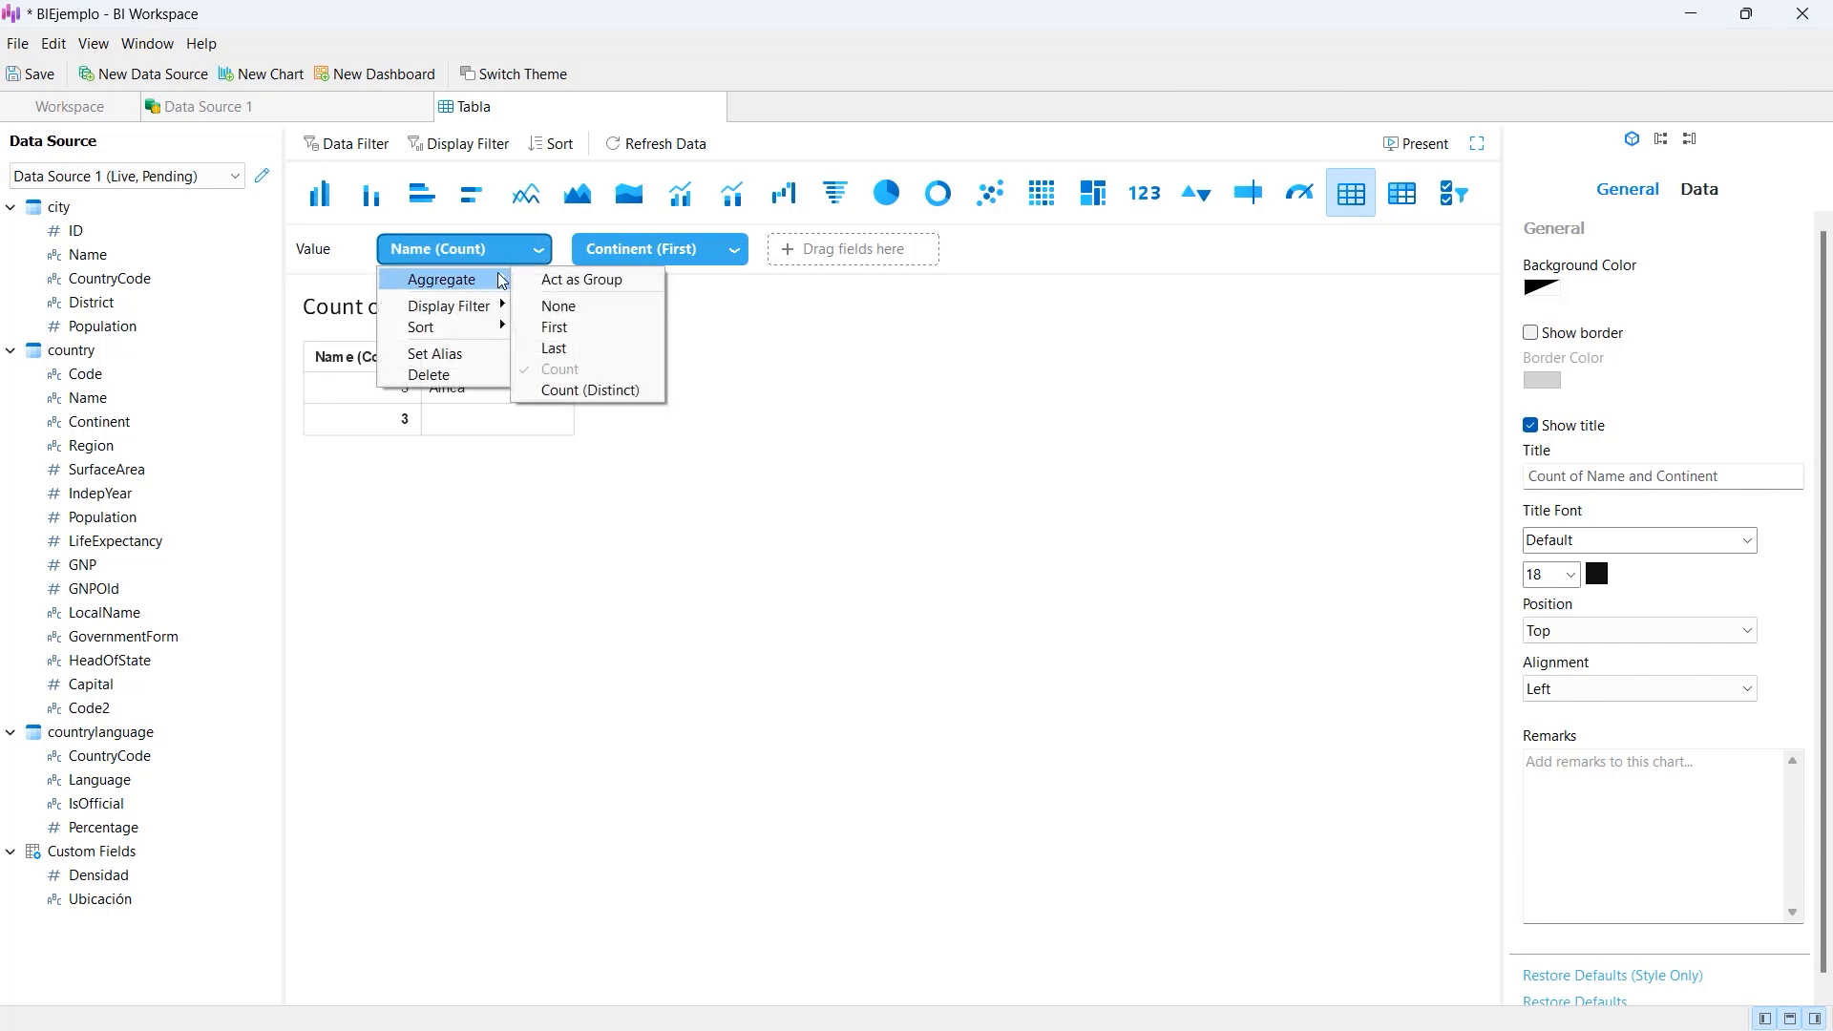
click(583, 279)
click(651, 260)
click(735, 260)
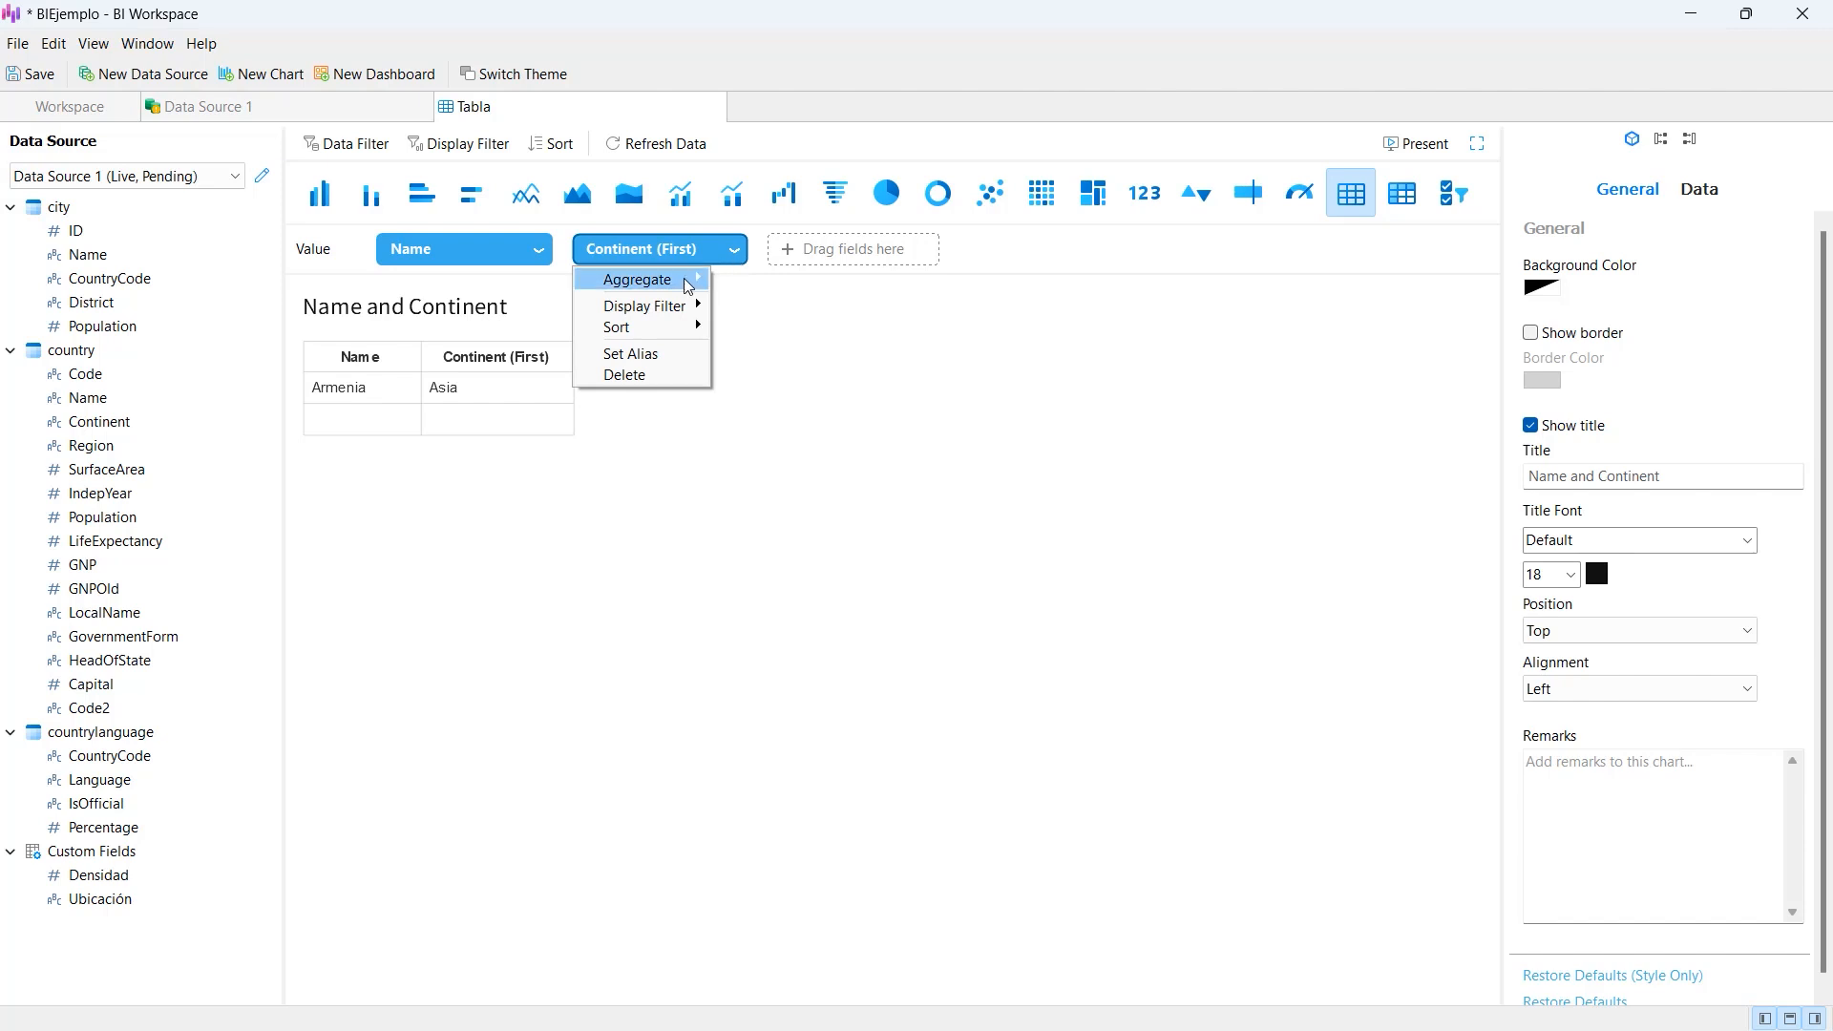
mouse_move(688, 278)
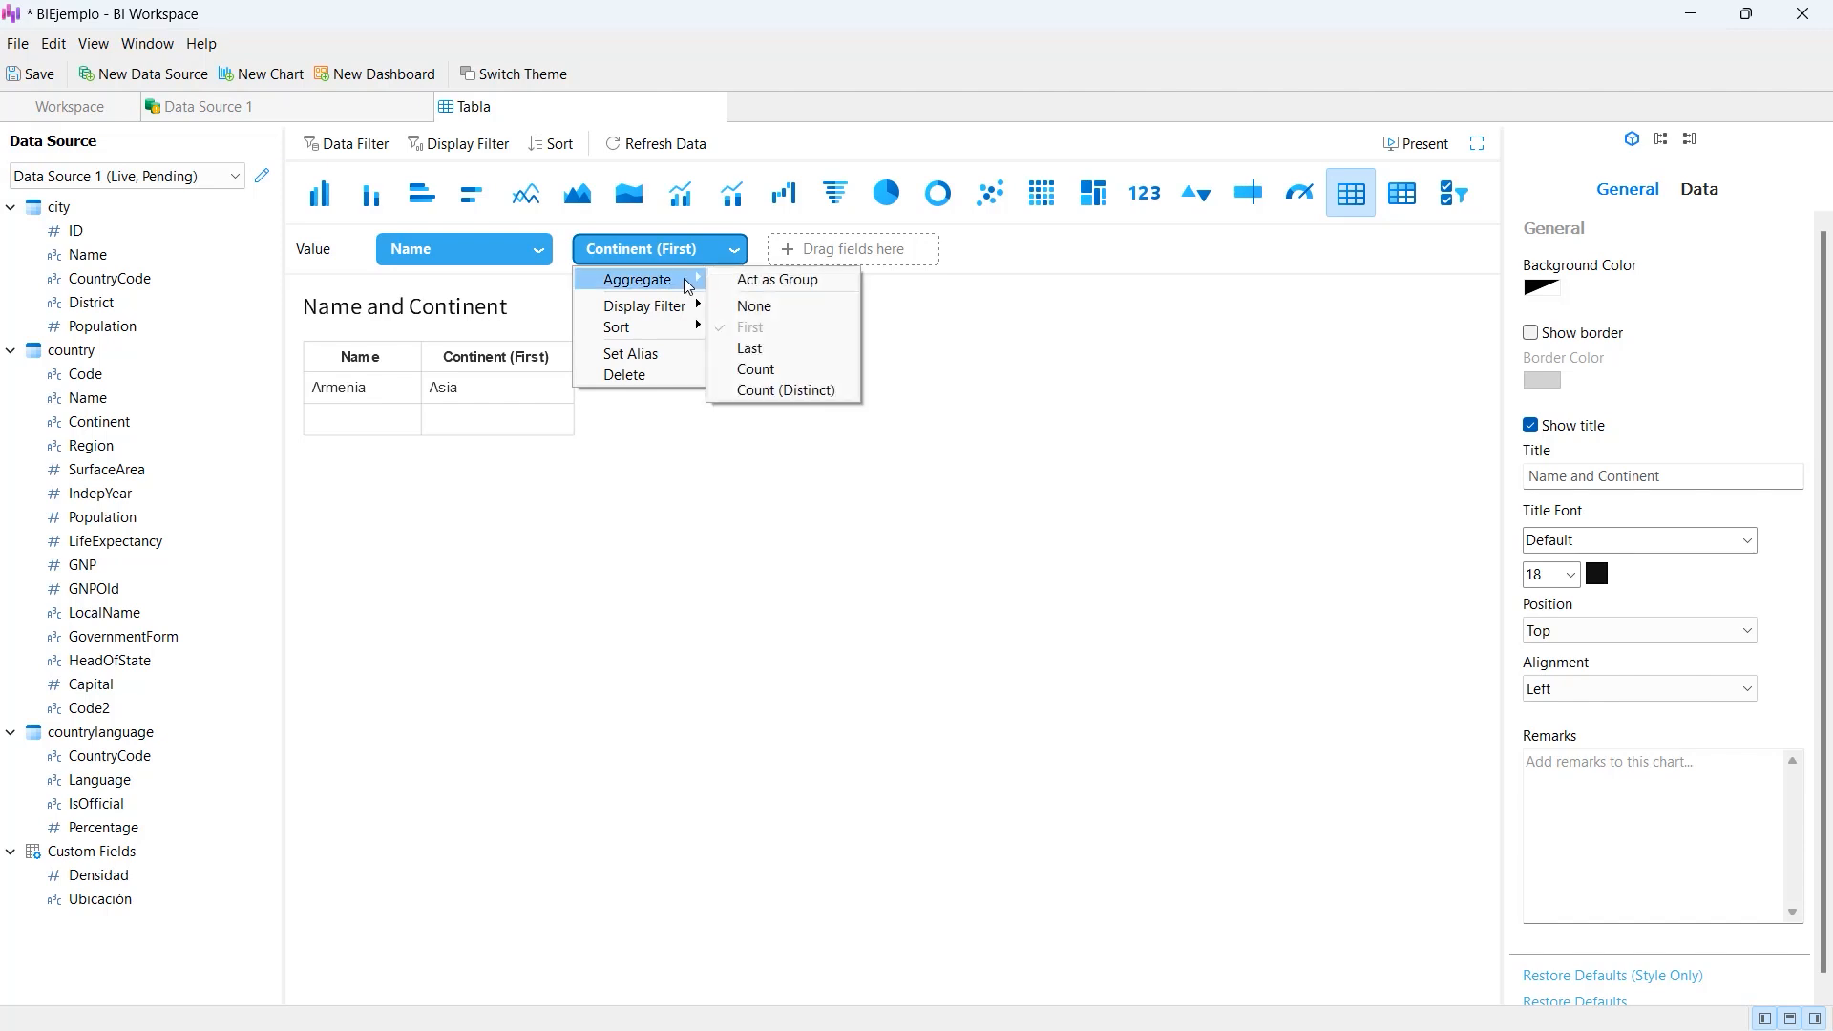
click(754, 305)
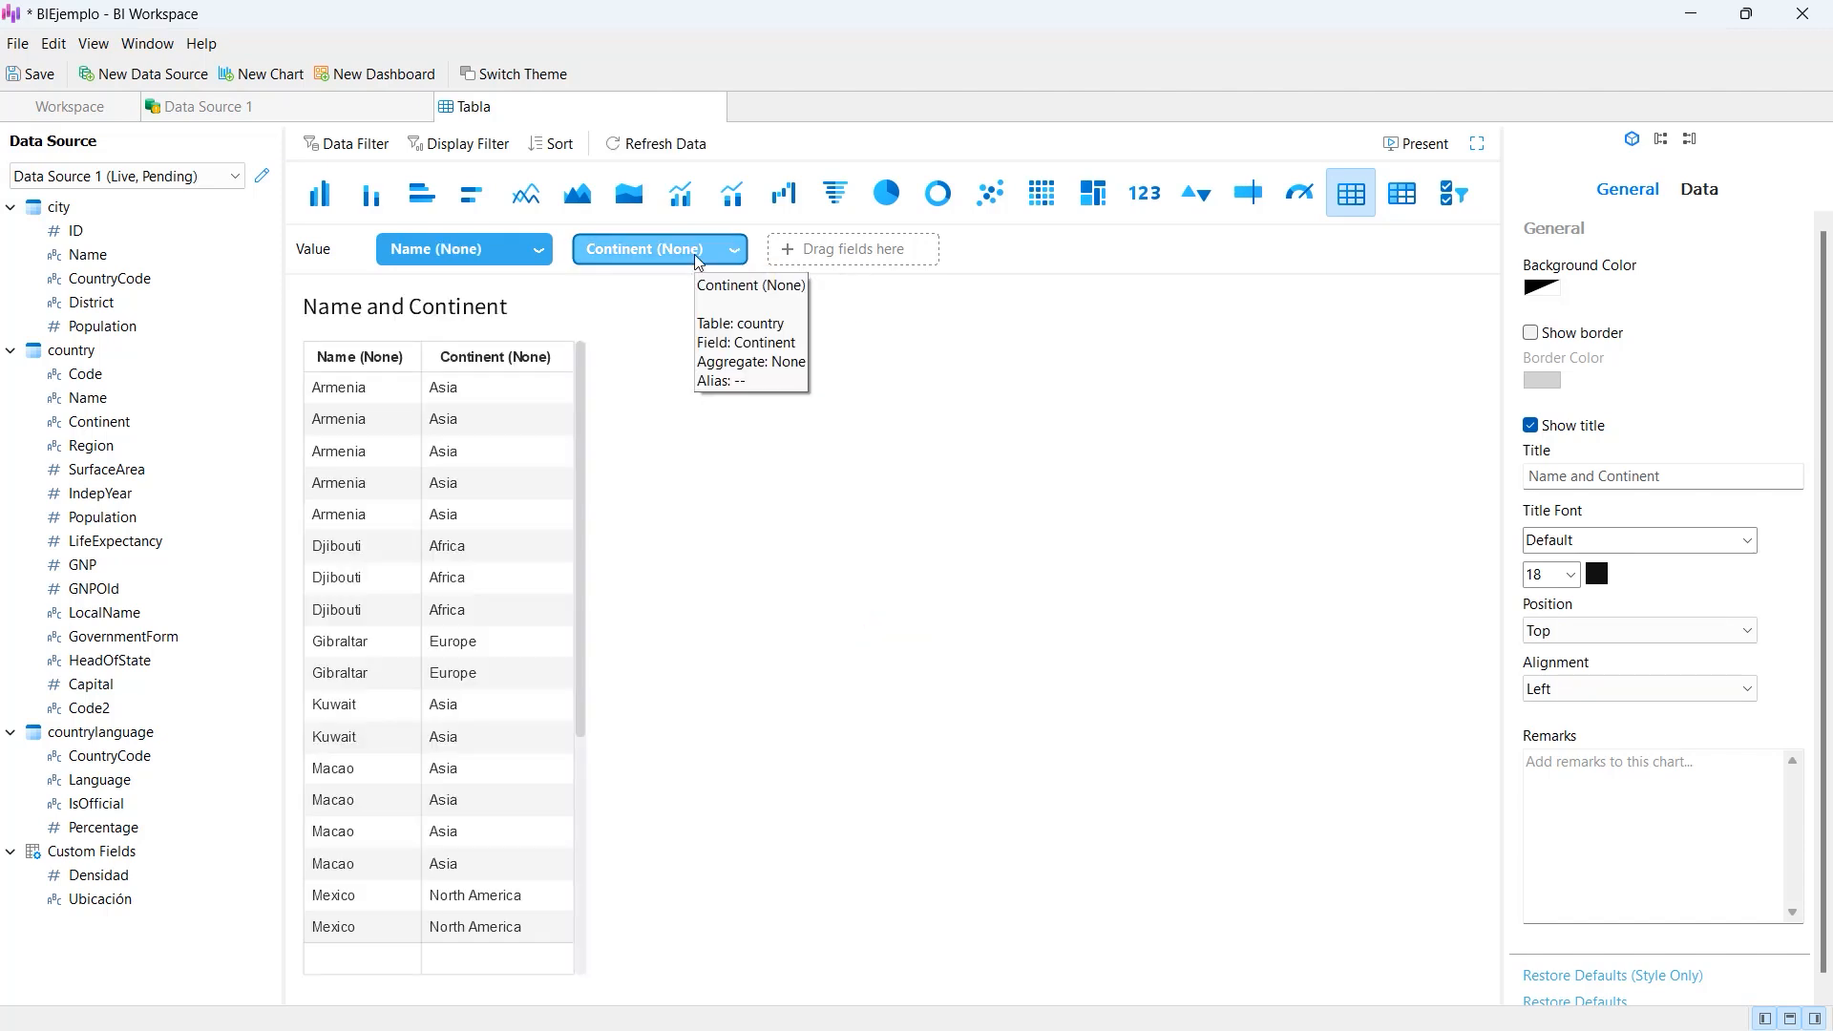
- Place Continent before Name in the table values and add the country field Region as the third value
drag(636, 260, 311, 254)
drag(506, 260, 854, 260)
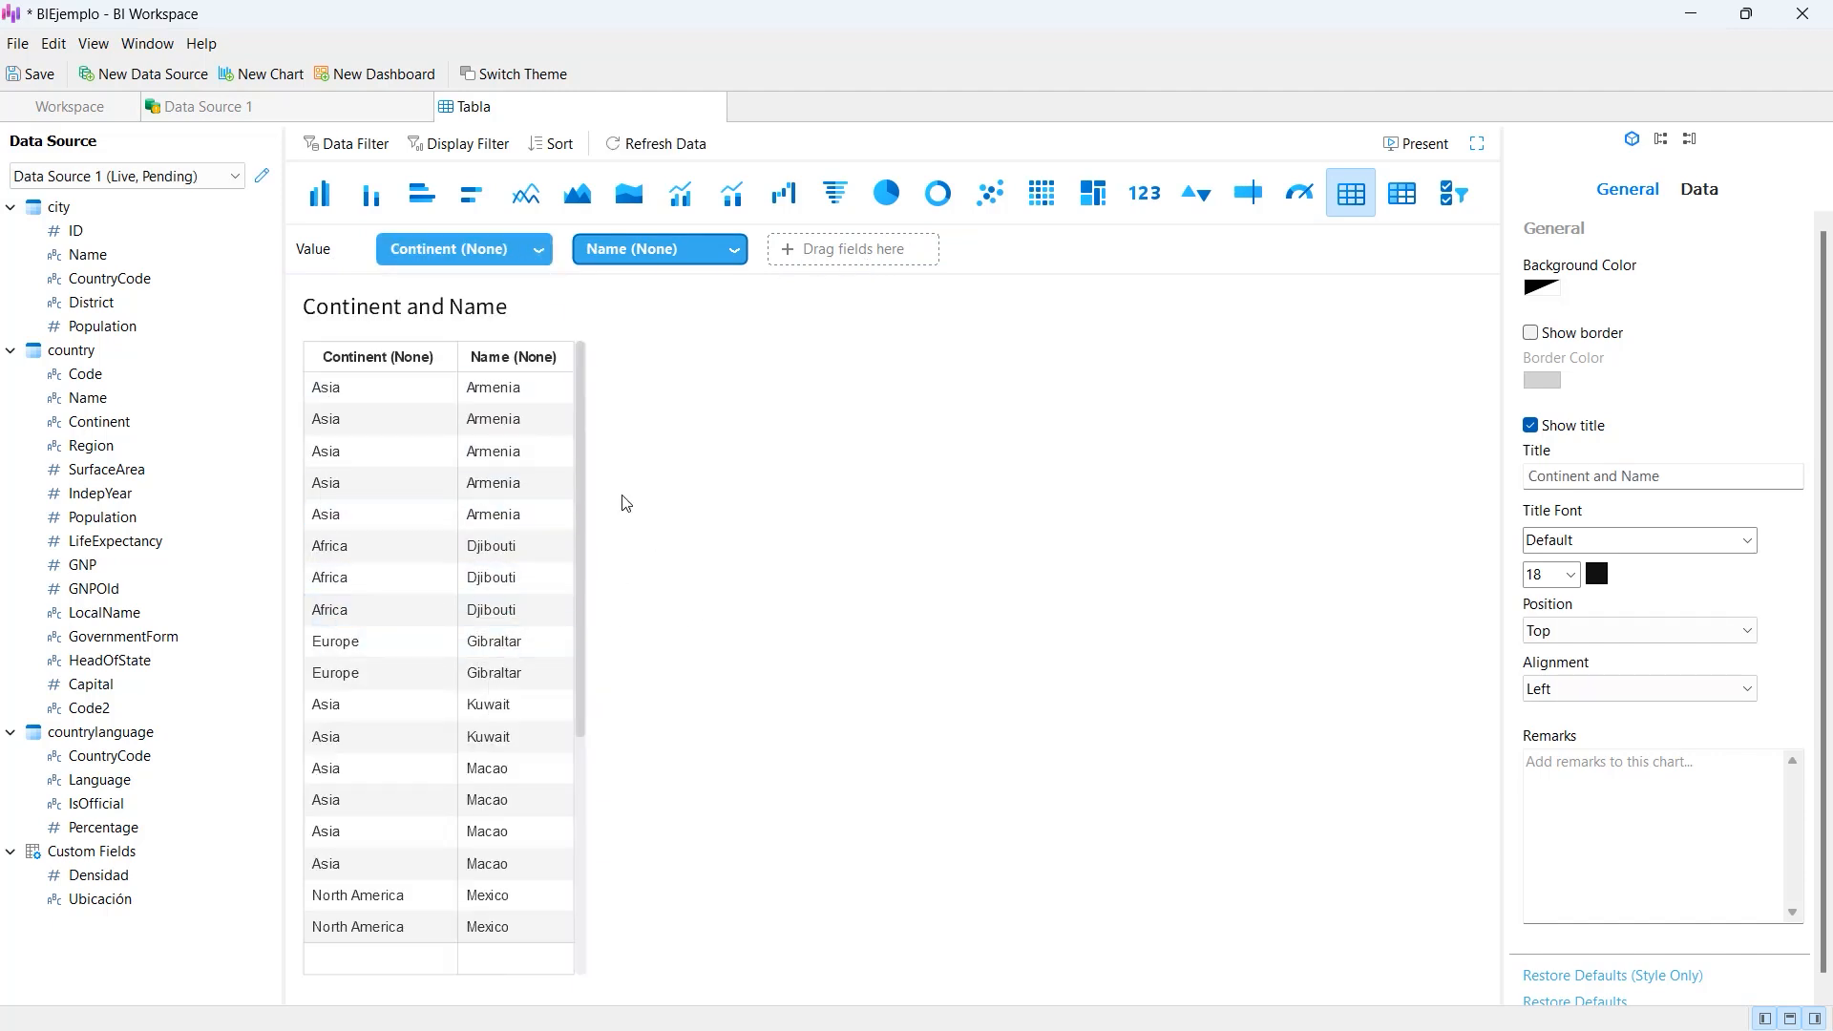
scroll(533, 516, down, 3)
scroll(533, 516, up, 3)
drag(84, 447, 855, 246)
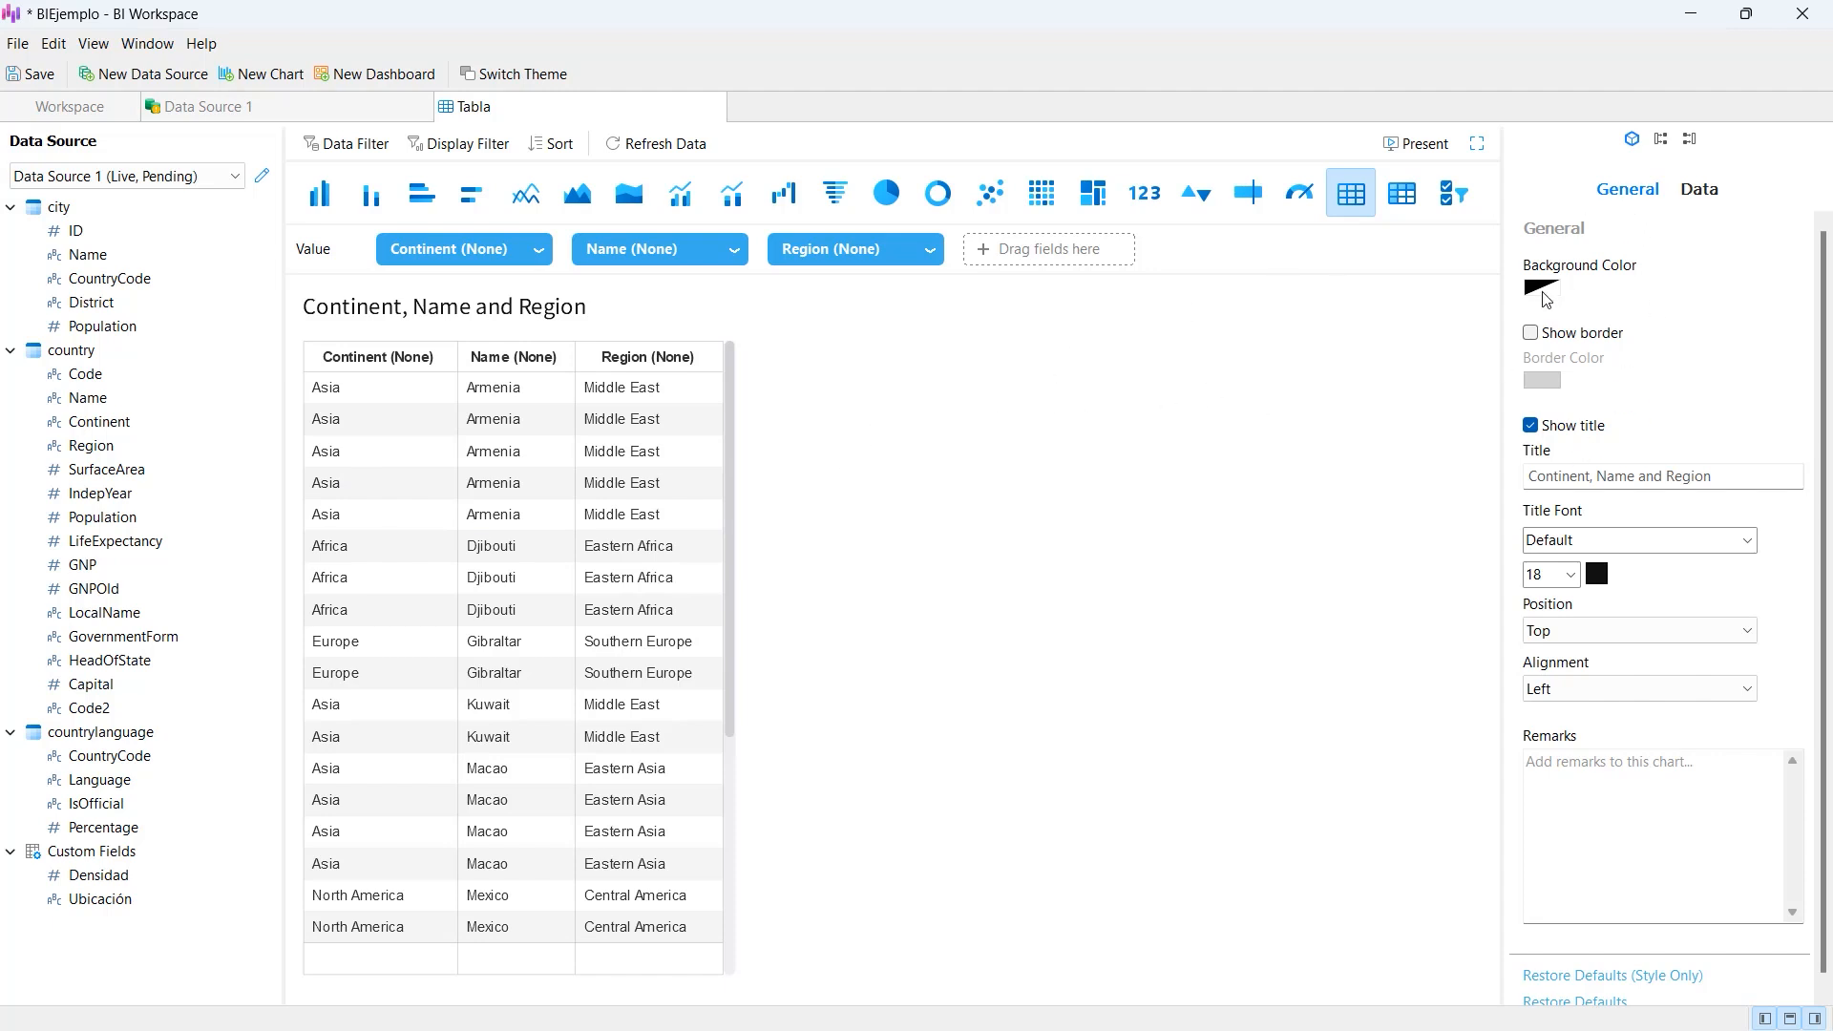
- Try the chart border on and off, and title the table Ubicación
click(1531, 334)
click(1531, 334)
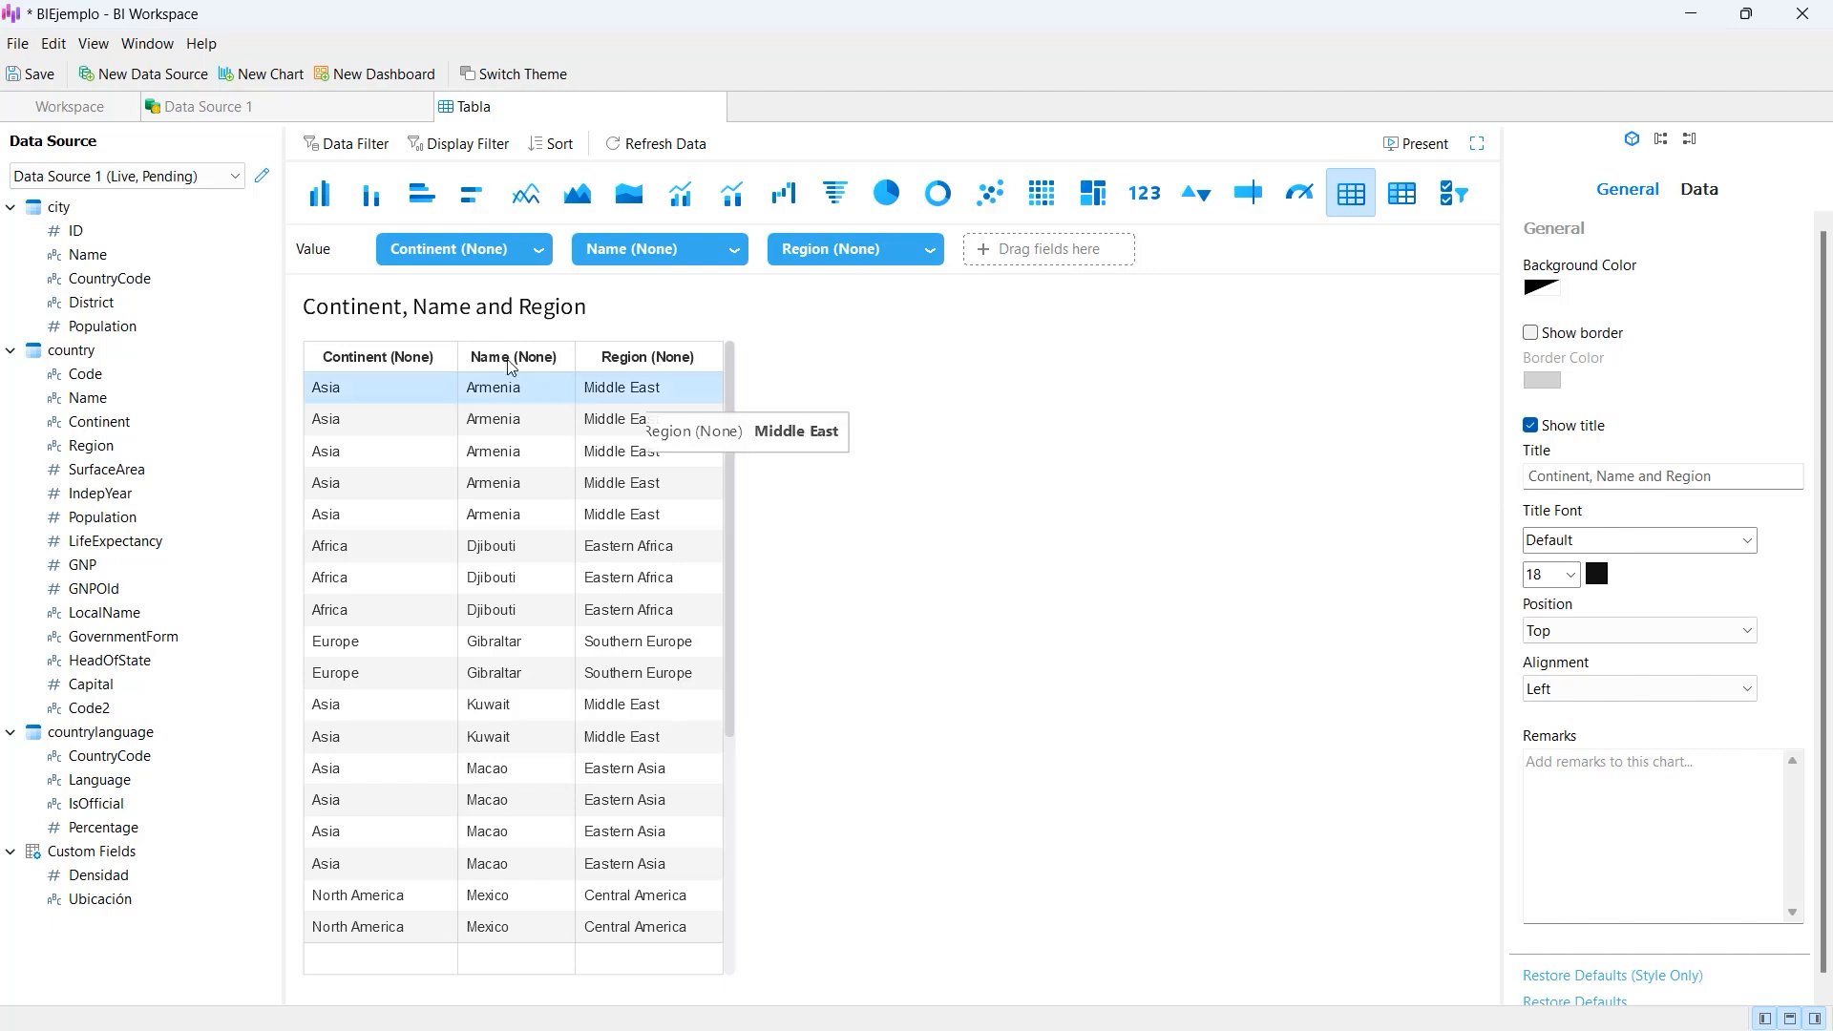
click(1610, 475)
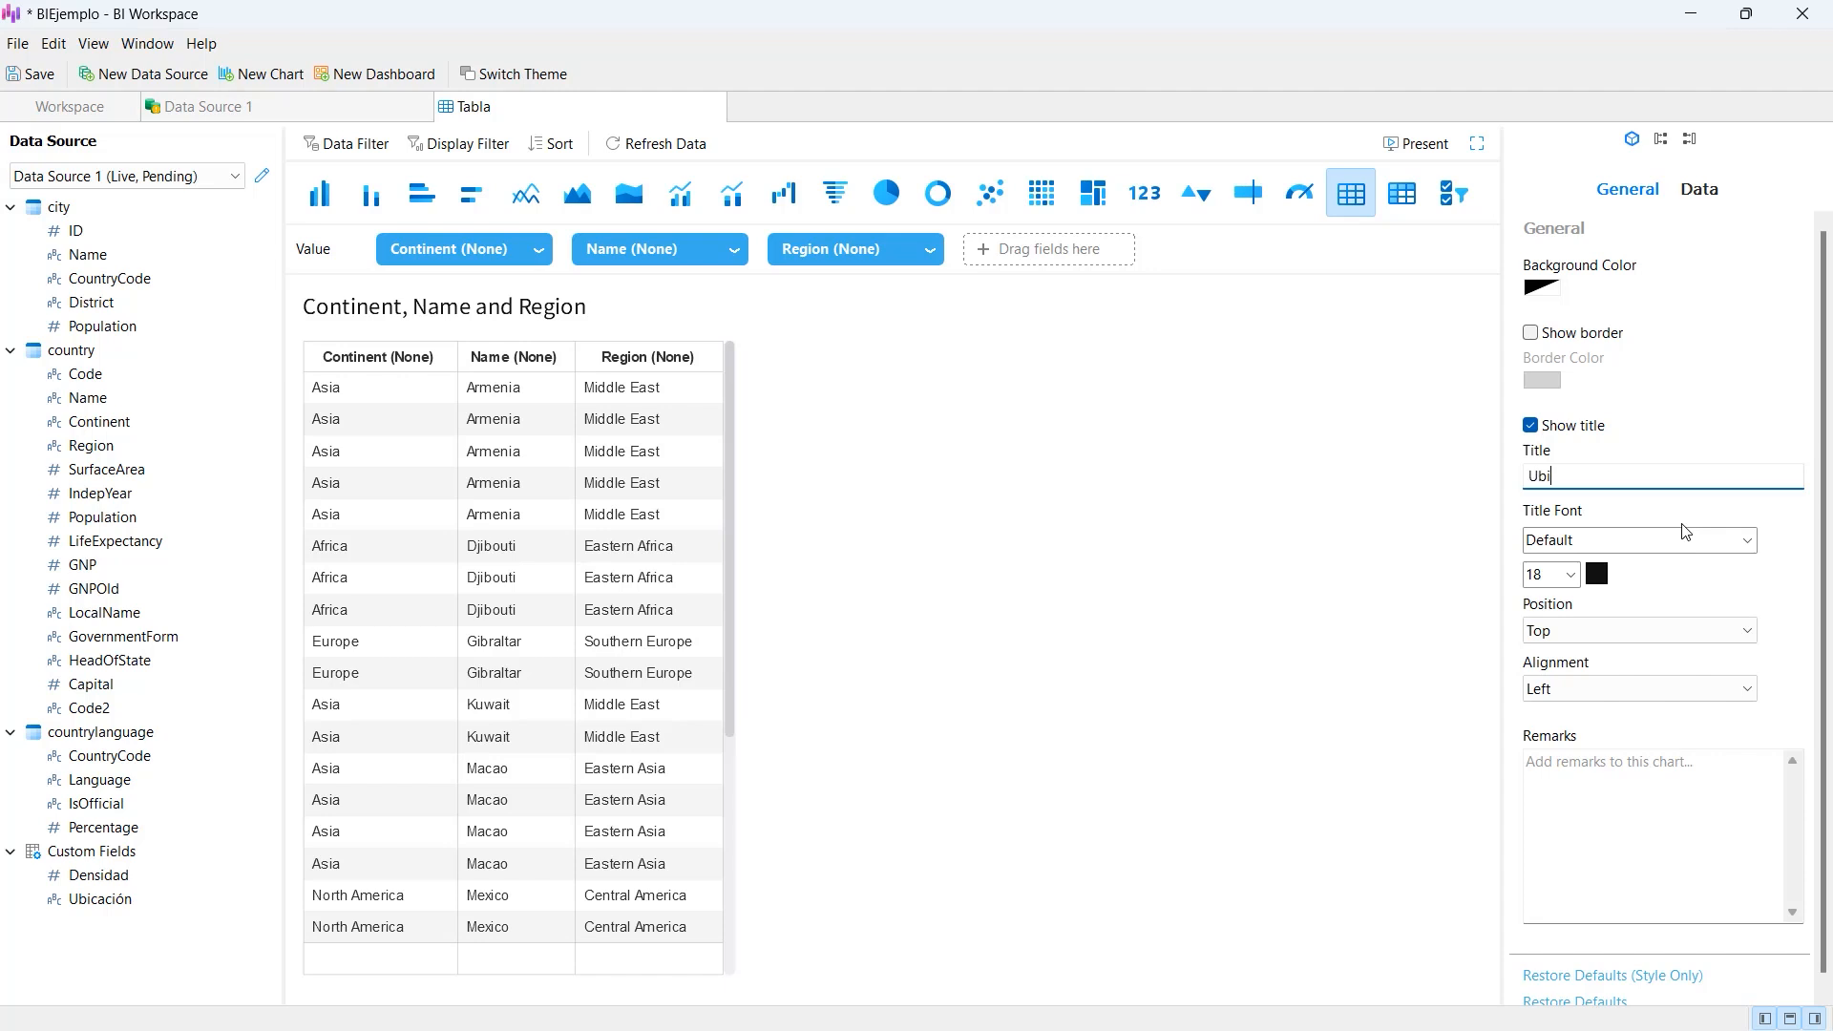
key(Return)
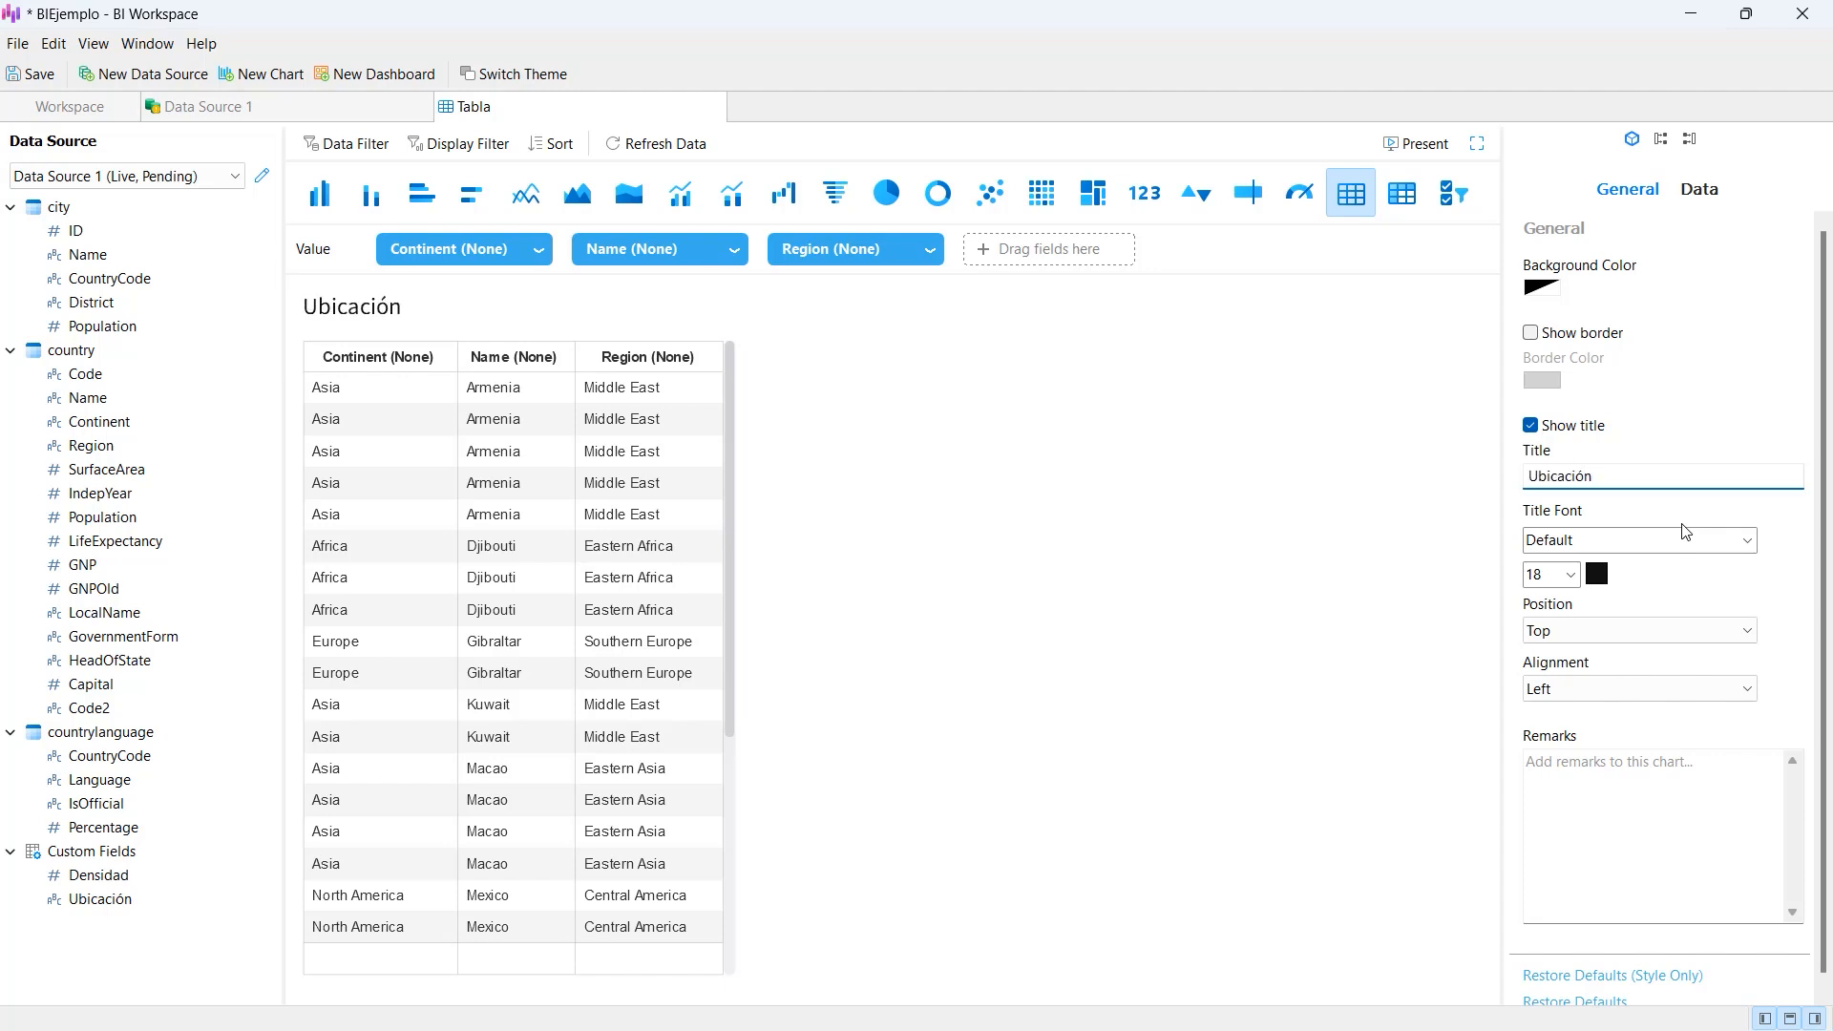
- Set the table chart's title to Paises
key(ctrl+a)
text(Pai)
scroll(1734, 736, down, 1)
scroll(1730, 707, up, 1)
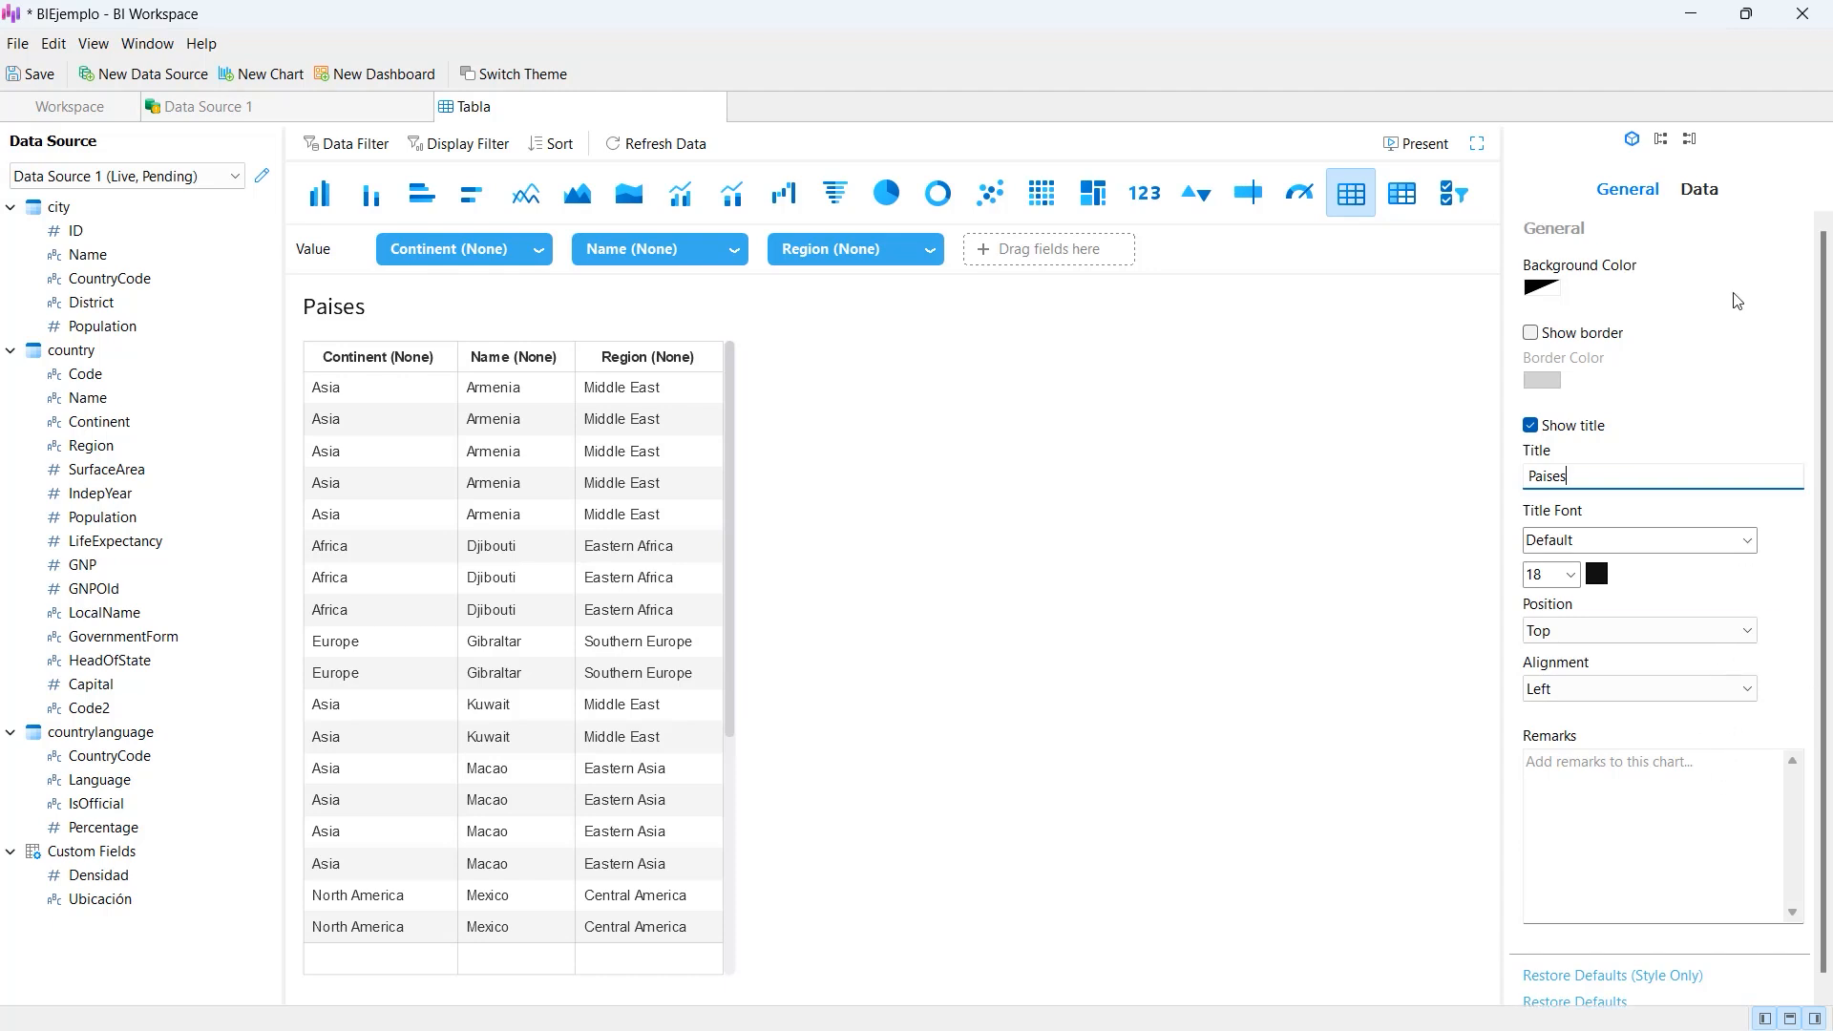
- Color the table's Continent column dark blue using the standard color palette
click(1700, 188)
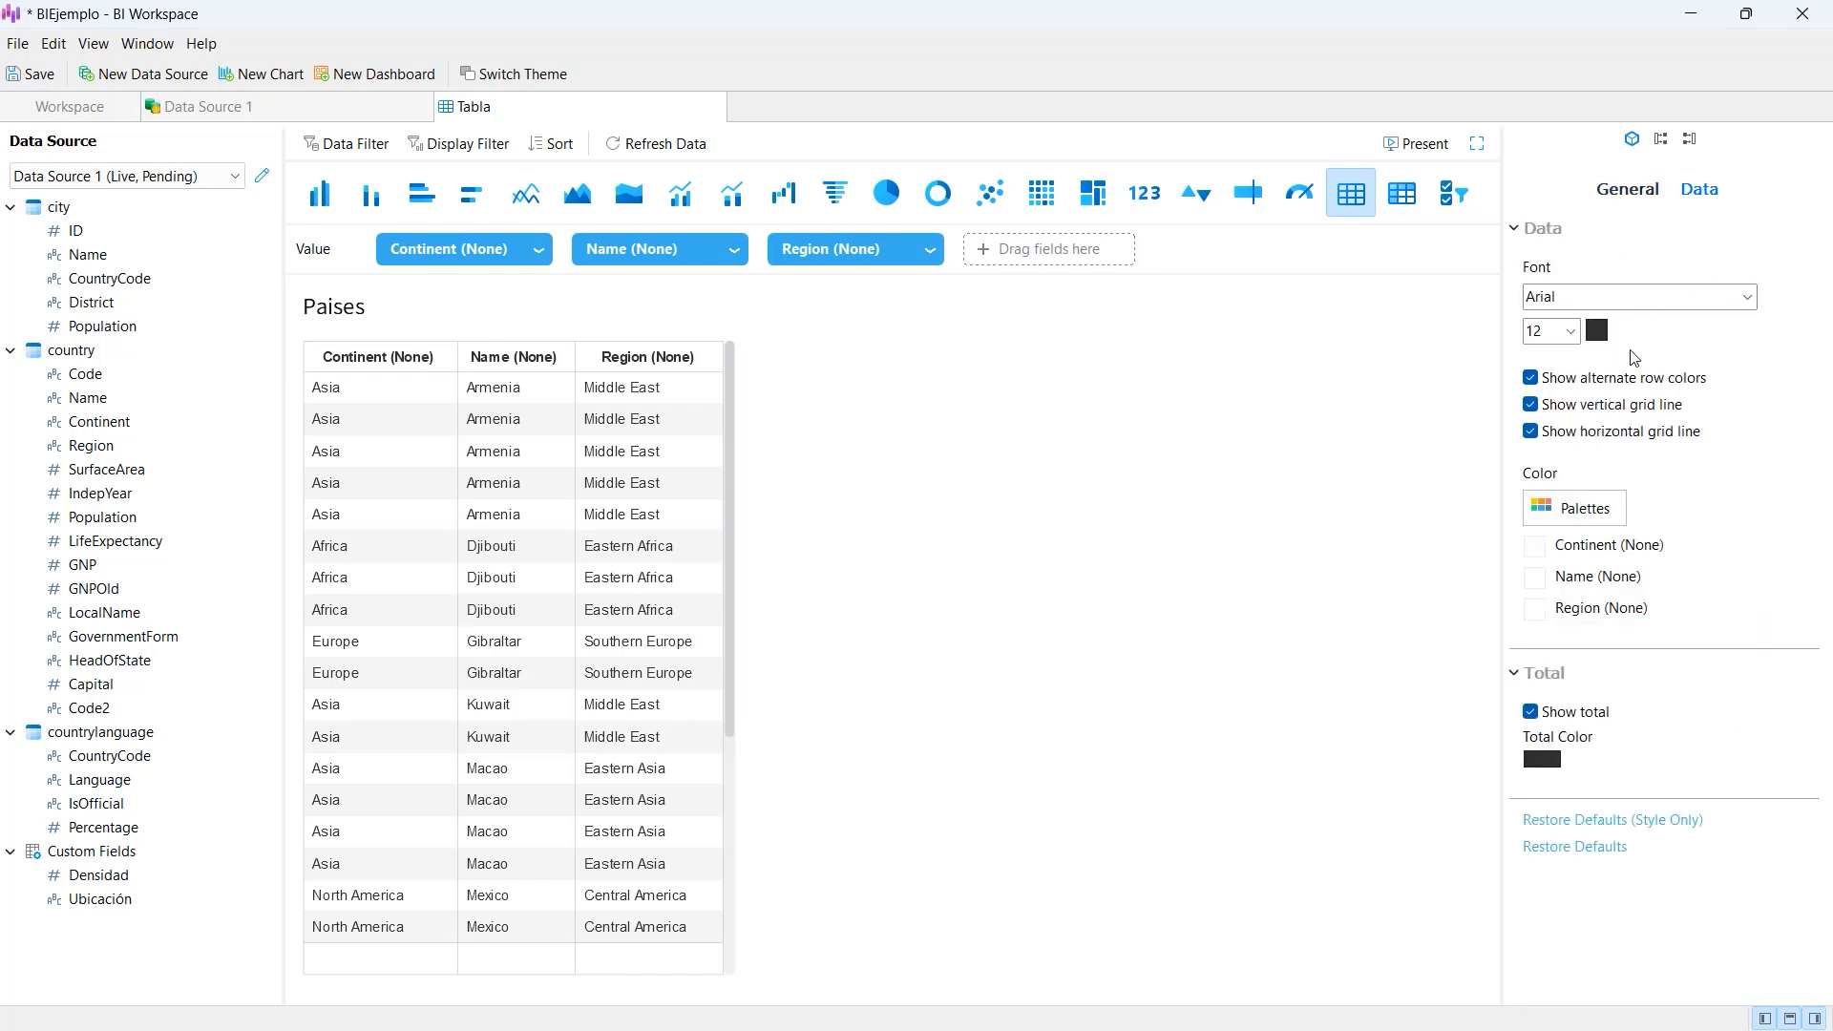
click(1535, 551)
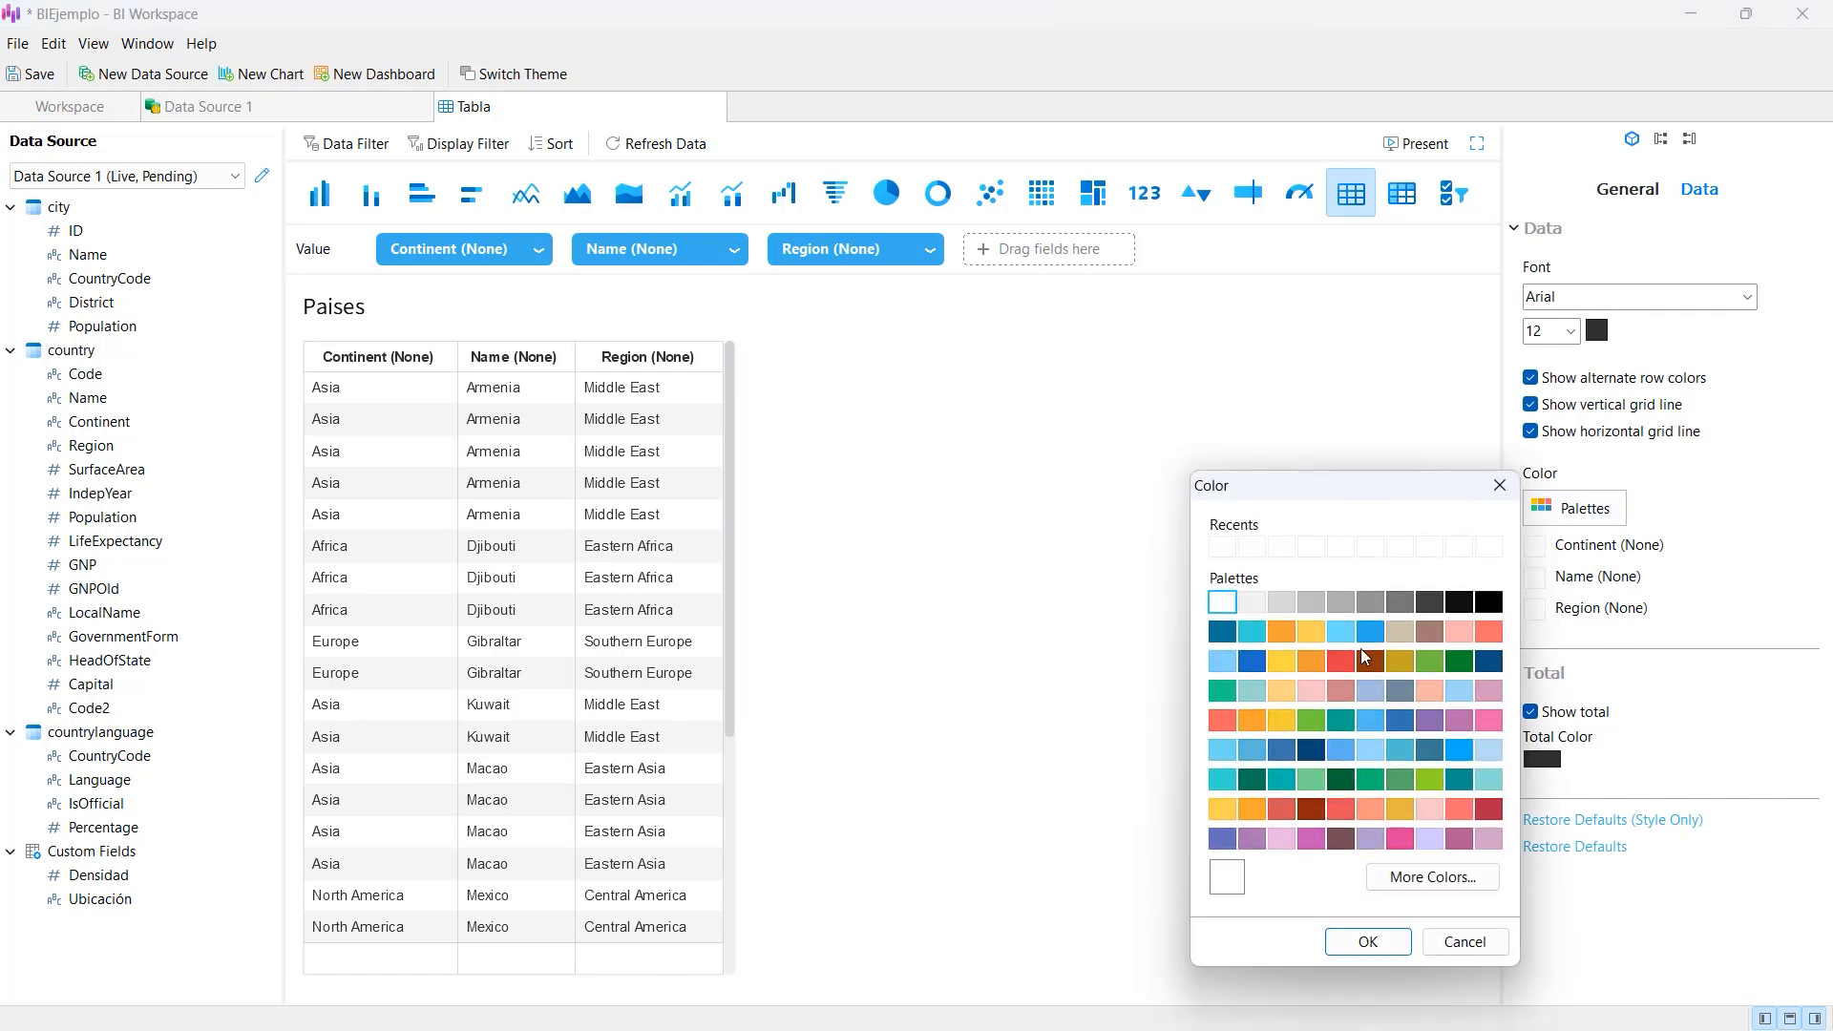
click(1222, 631)
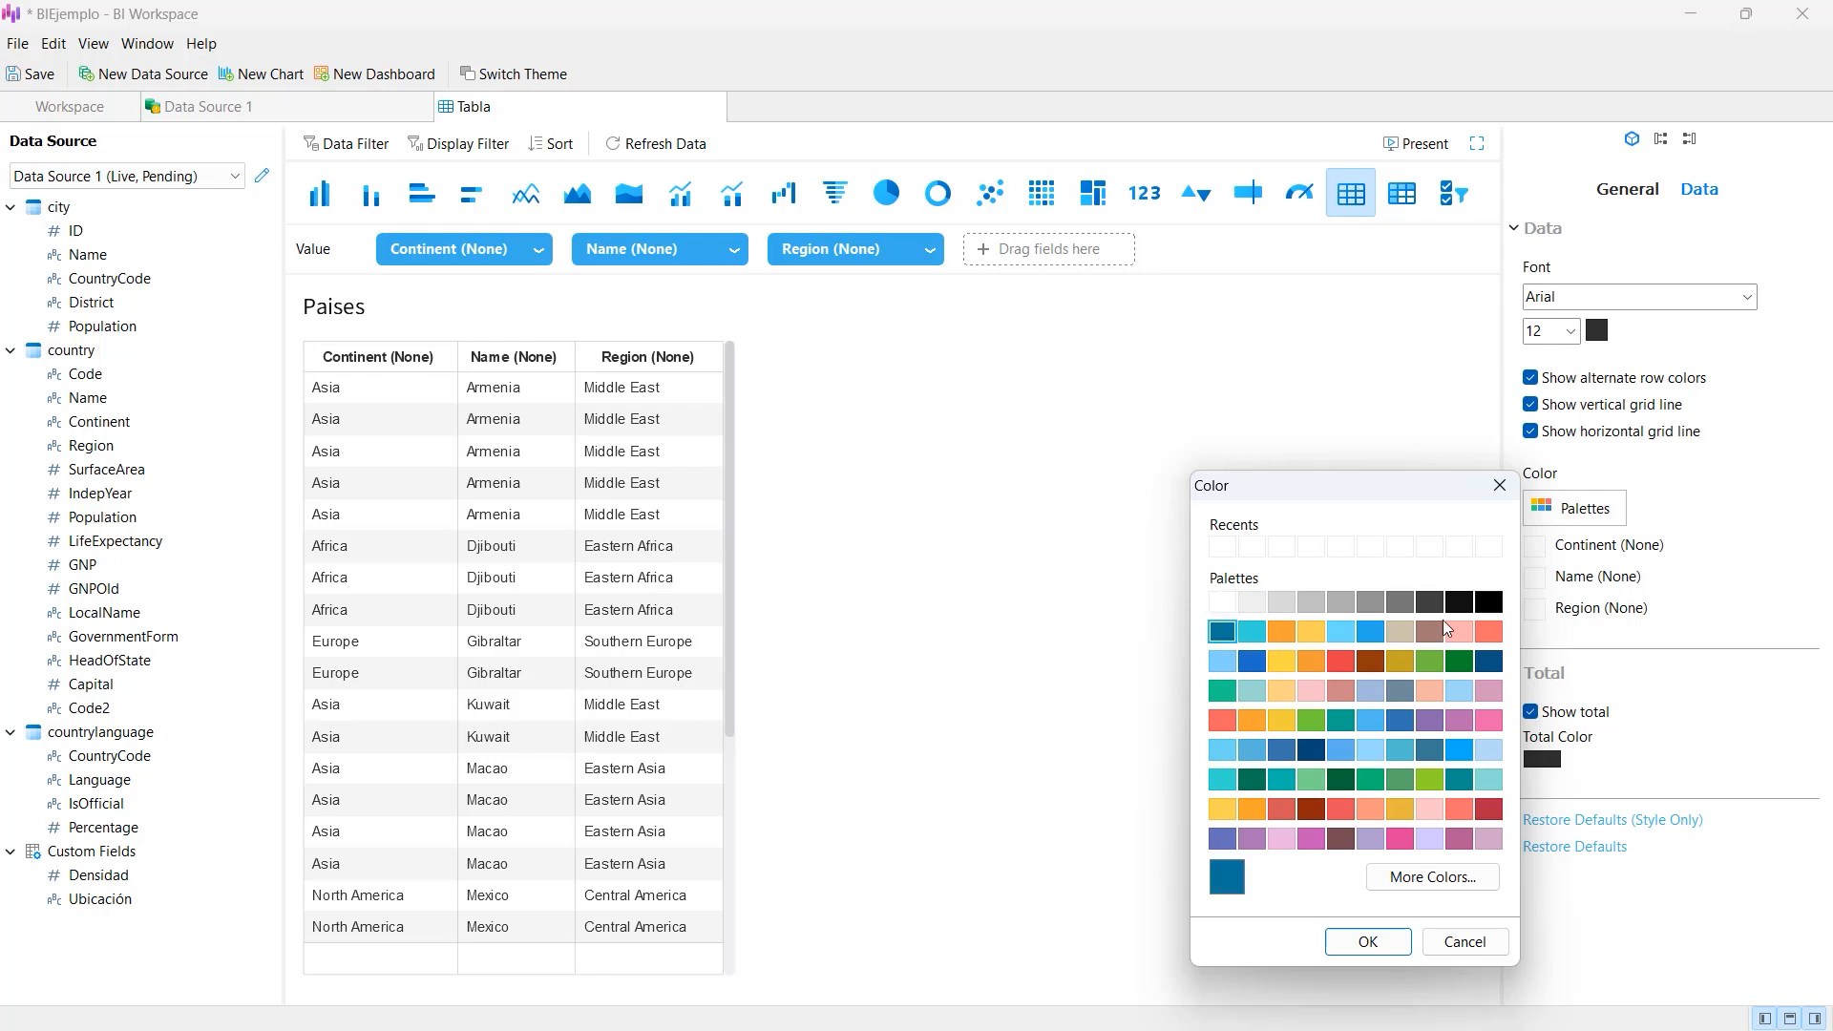
click(1375, 950)
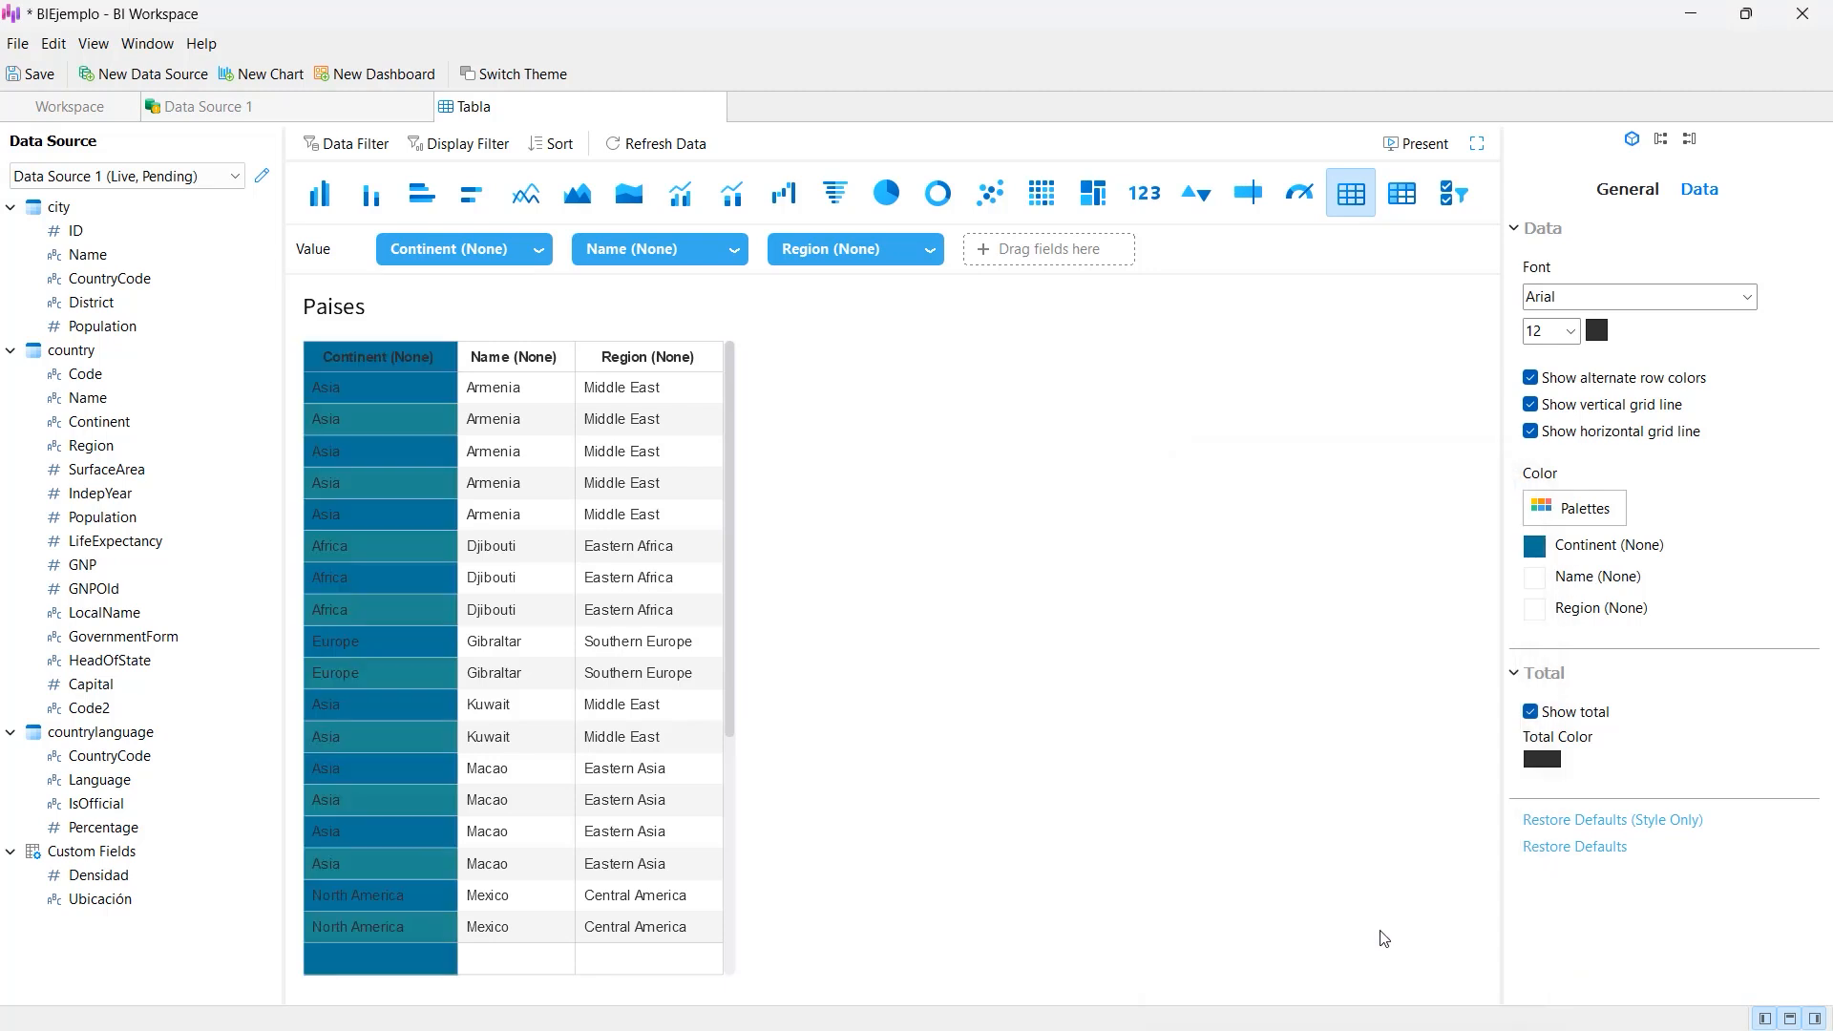
- Color the table's Name column turquoise and its Region column pale teal
click(1537, 582)
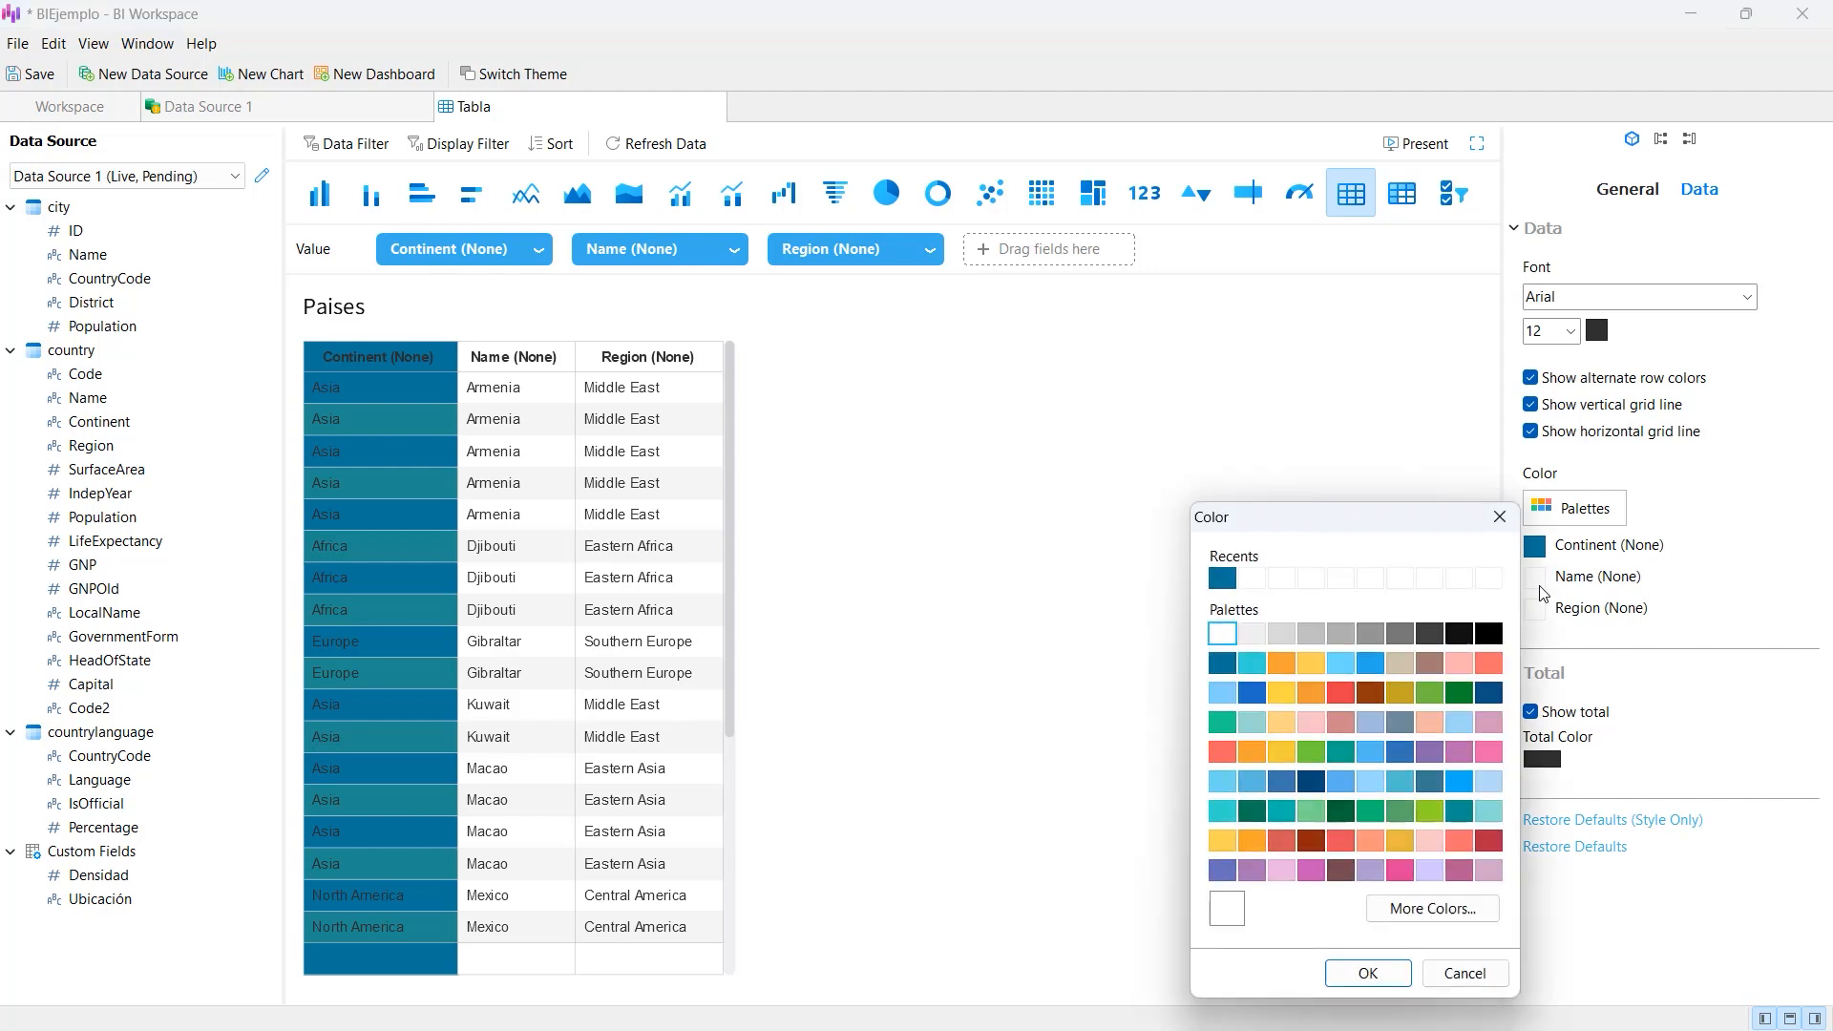
click(1252, 663)
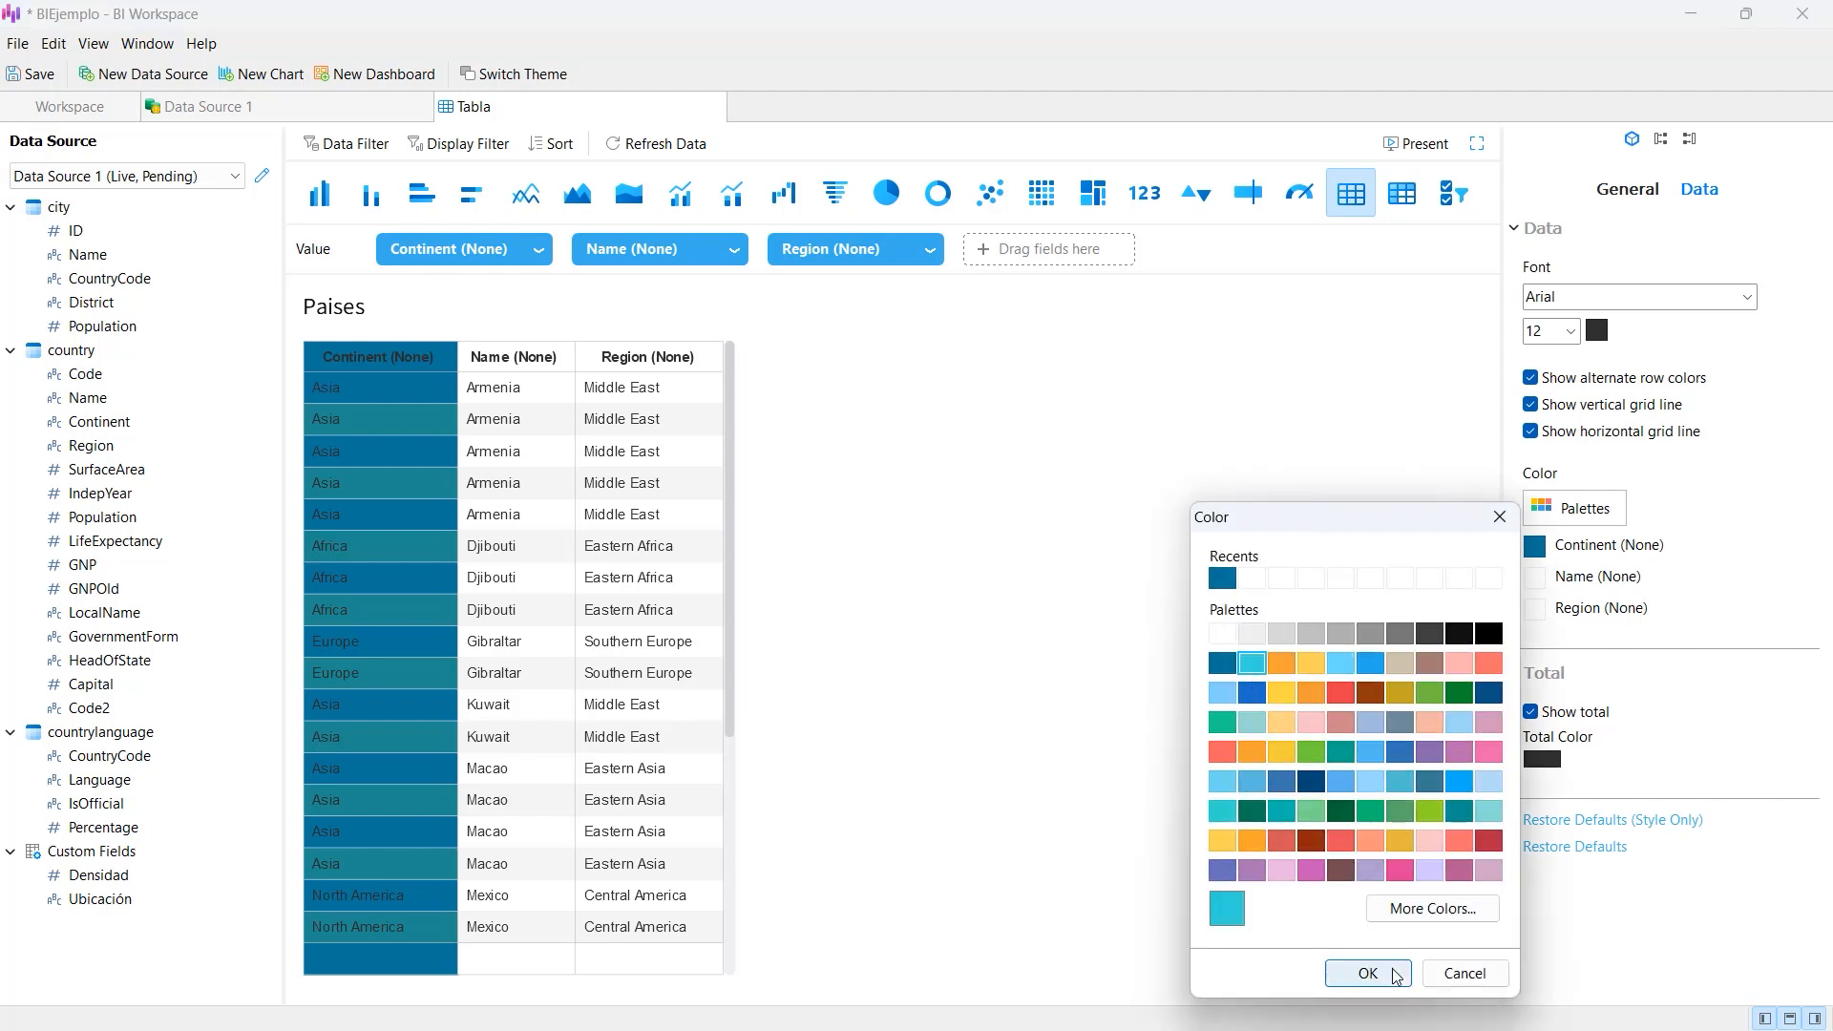
click(1368, 973)
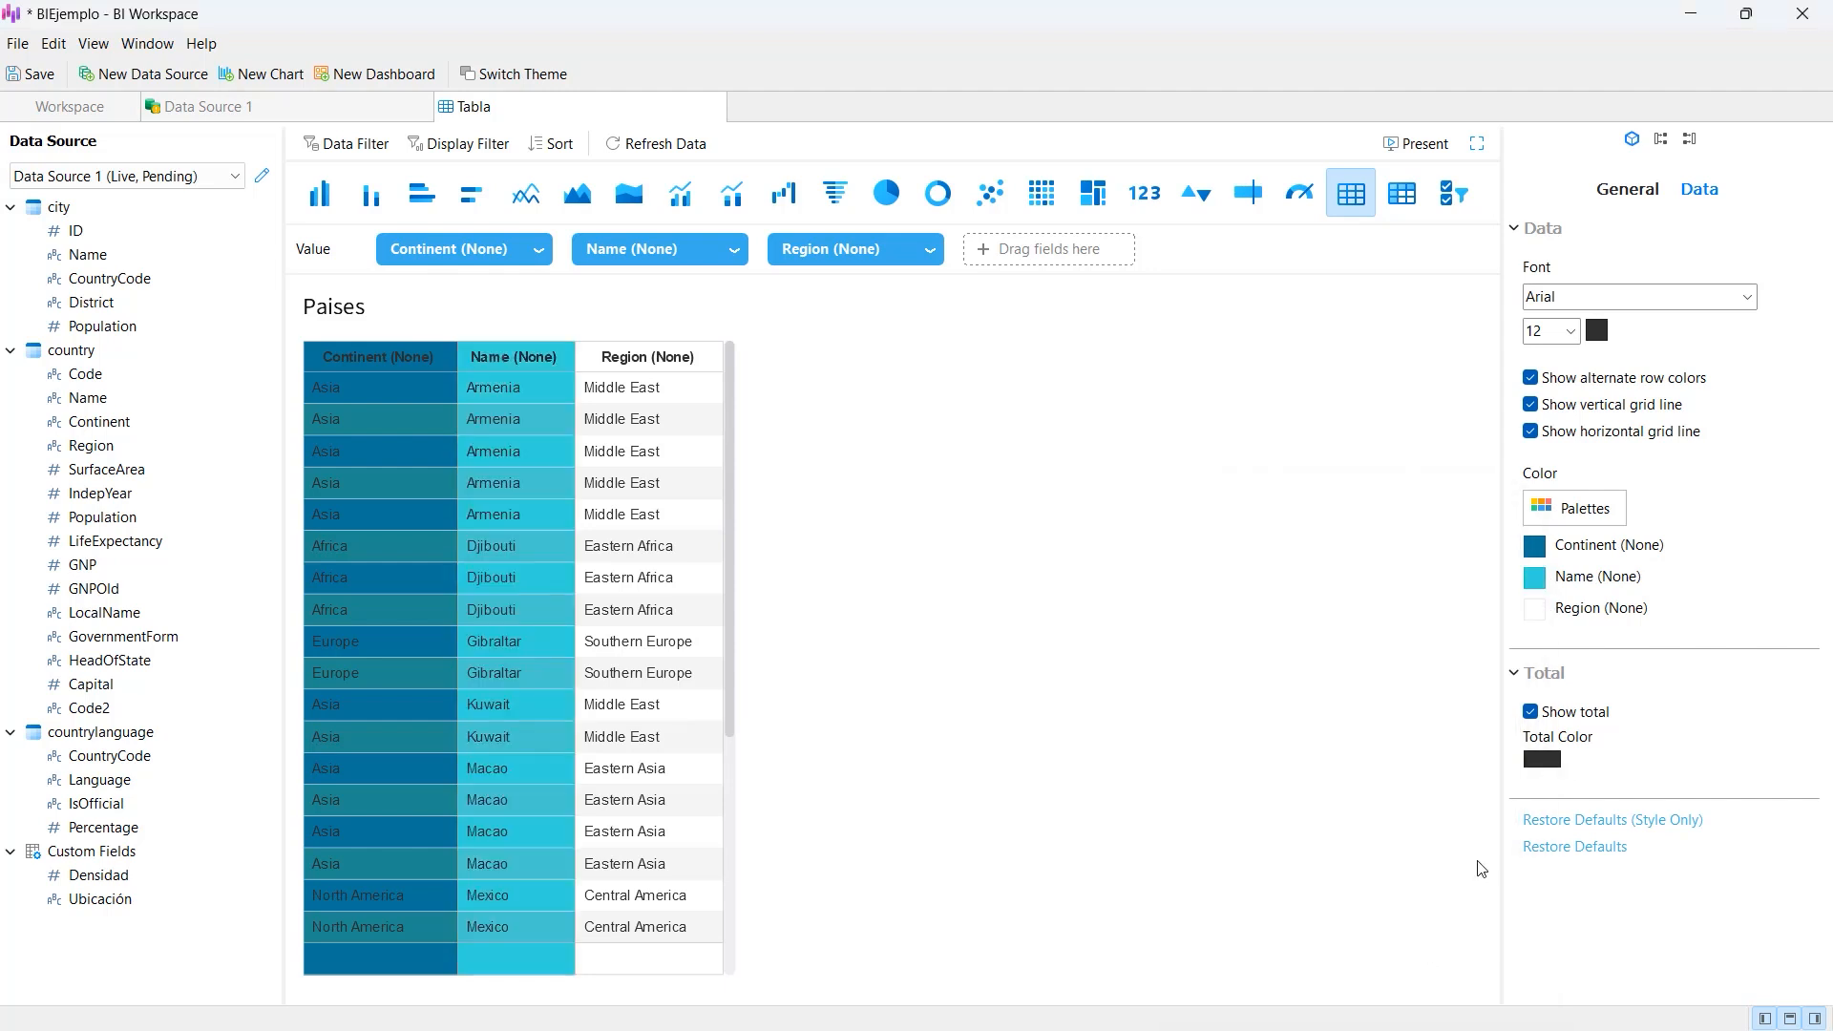
click(1536, 611)
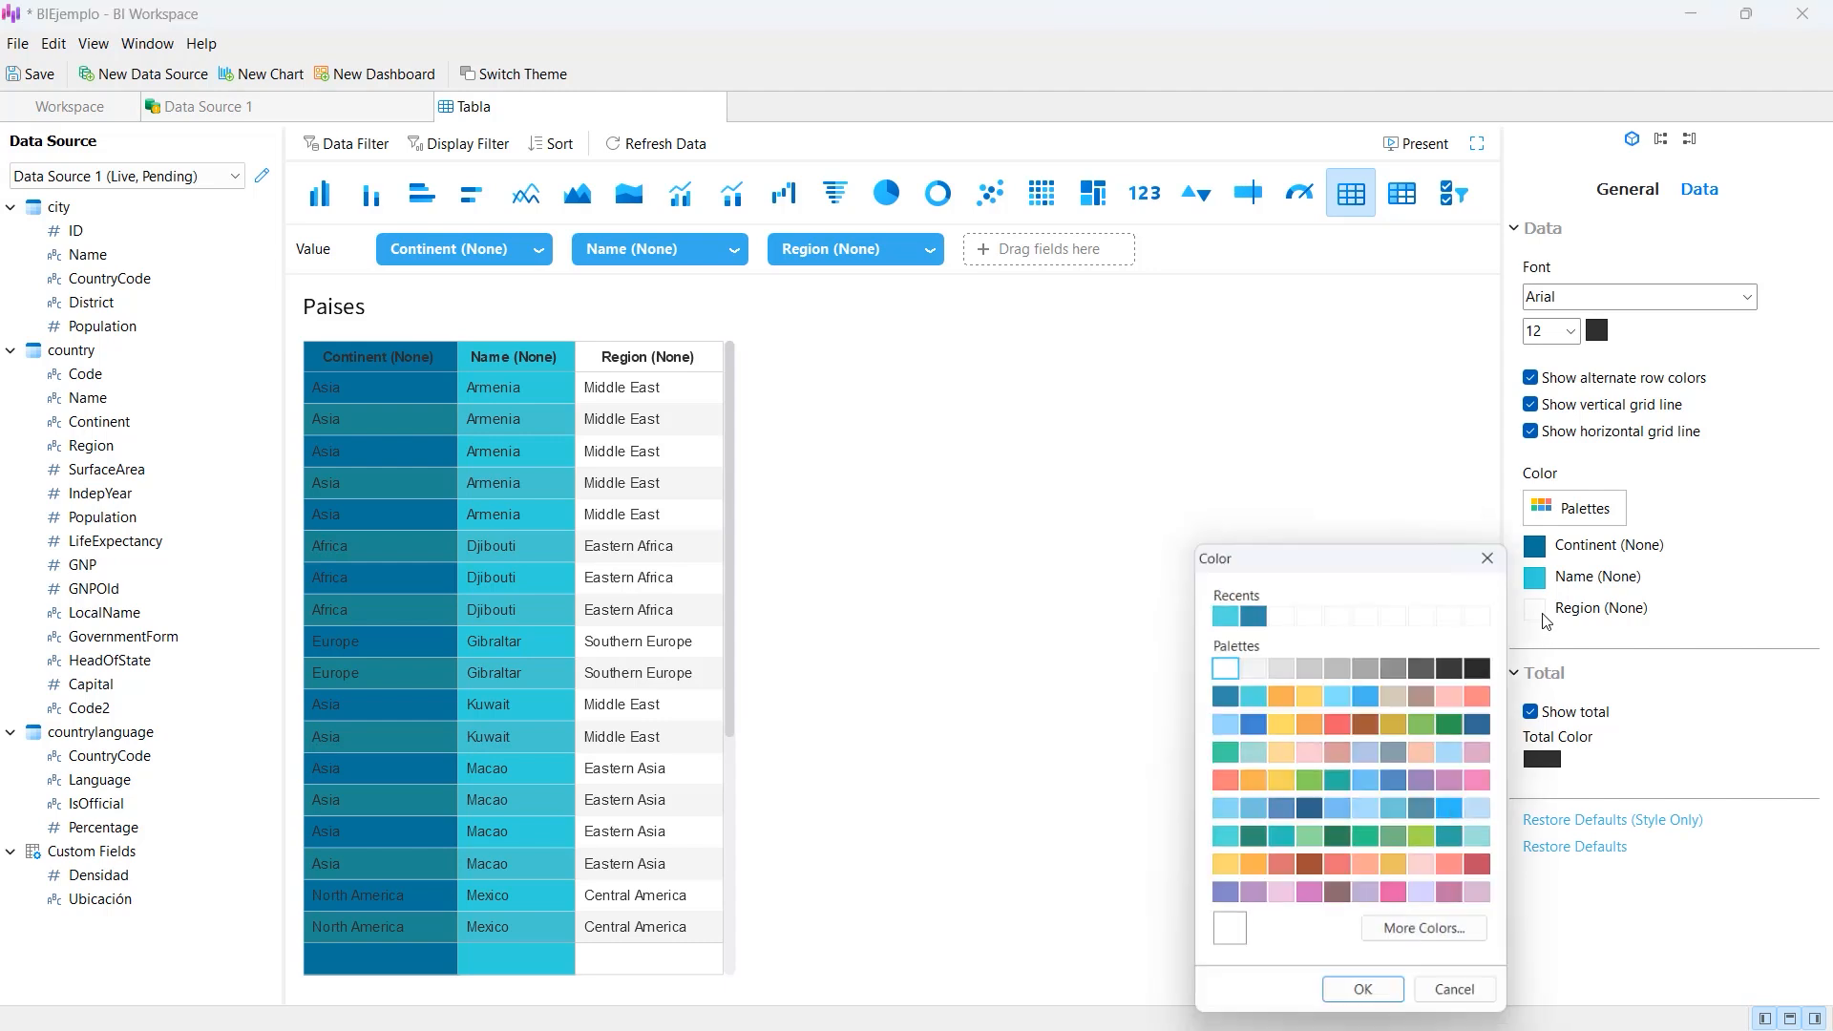
click(1250, 755)
click(1368, 1003)
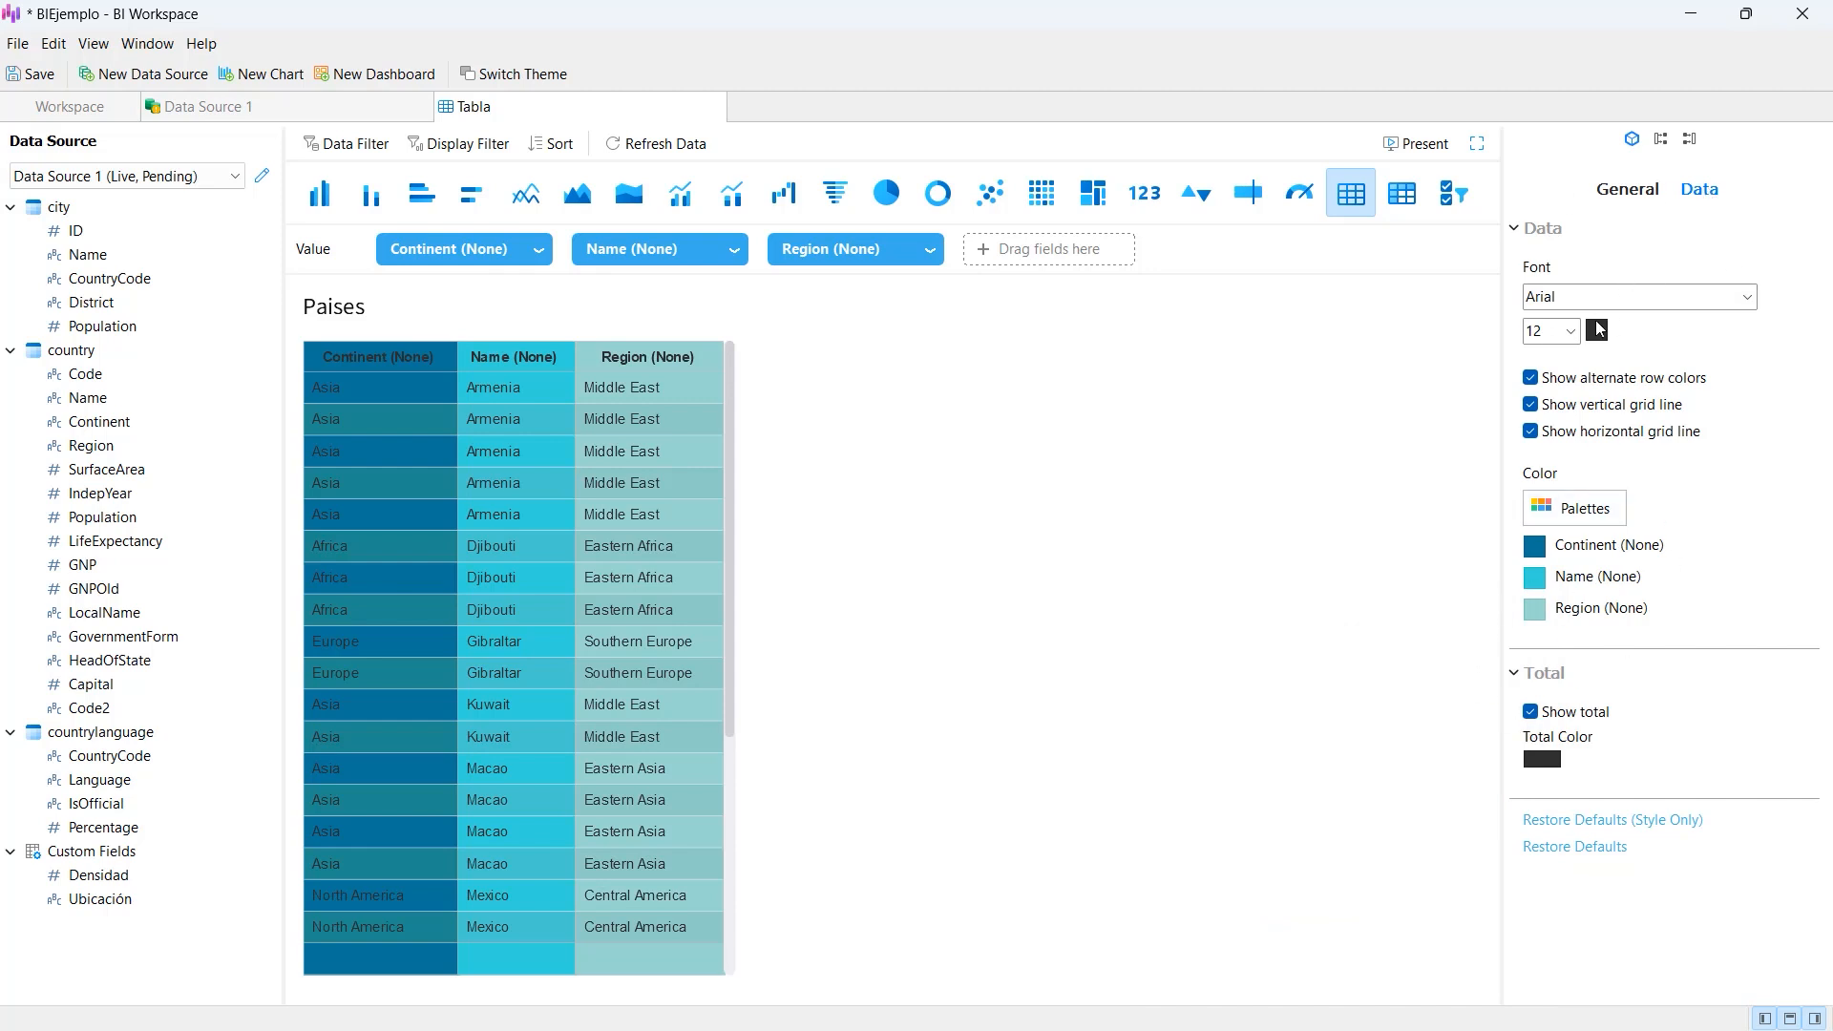
click(1628, 191)
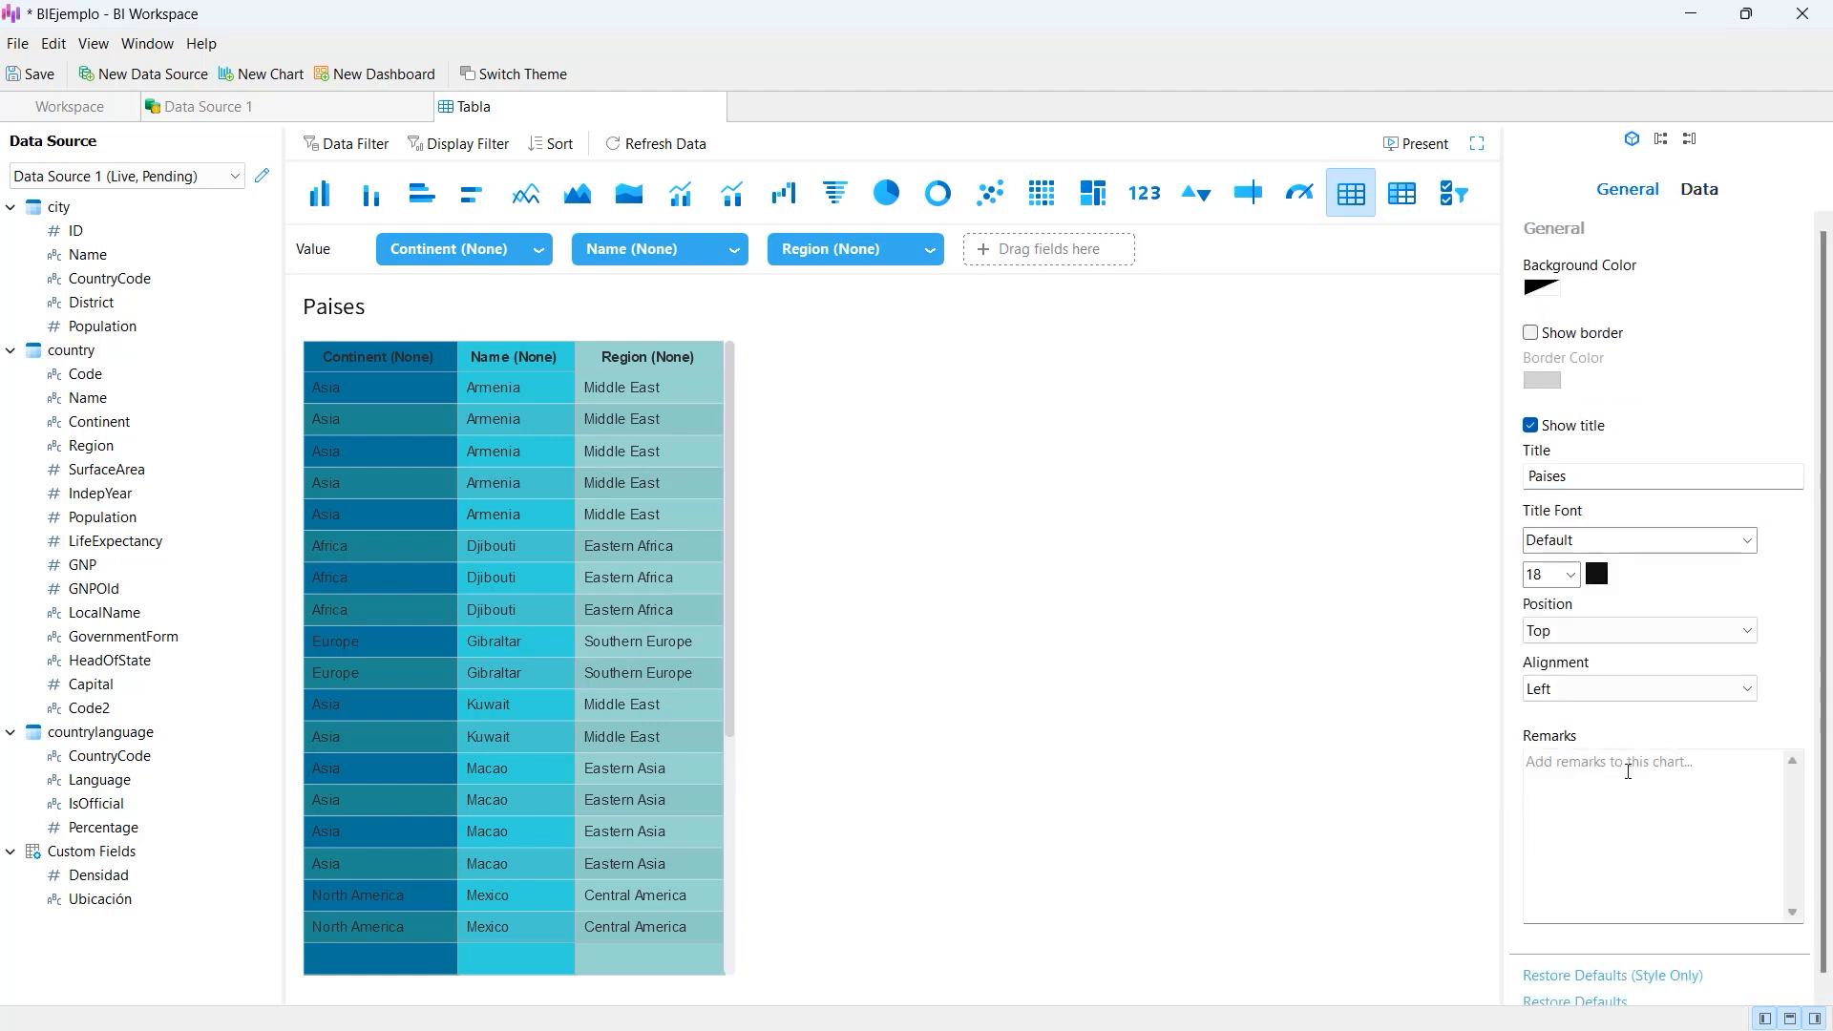
scroll(1627, 772, down, 1)
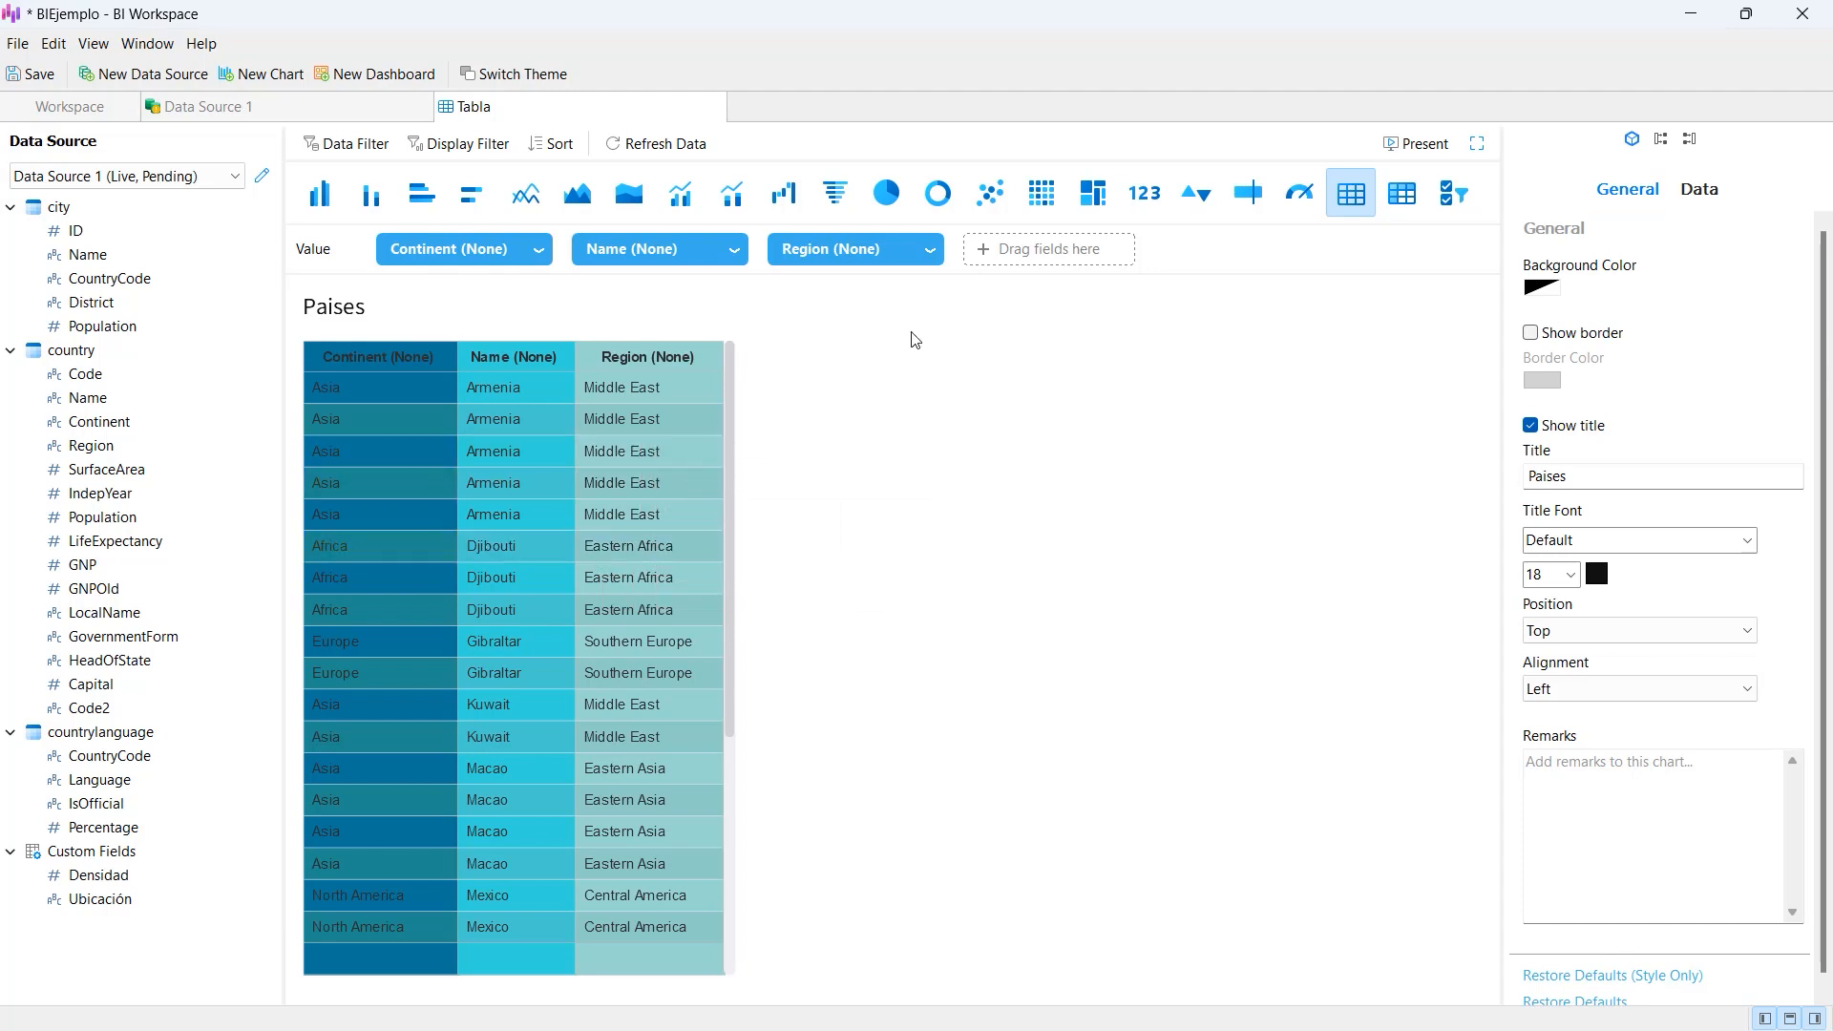
- Add a data filter criterion on the country.Continent field to the table chart
click(341, 145)
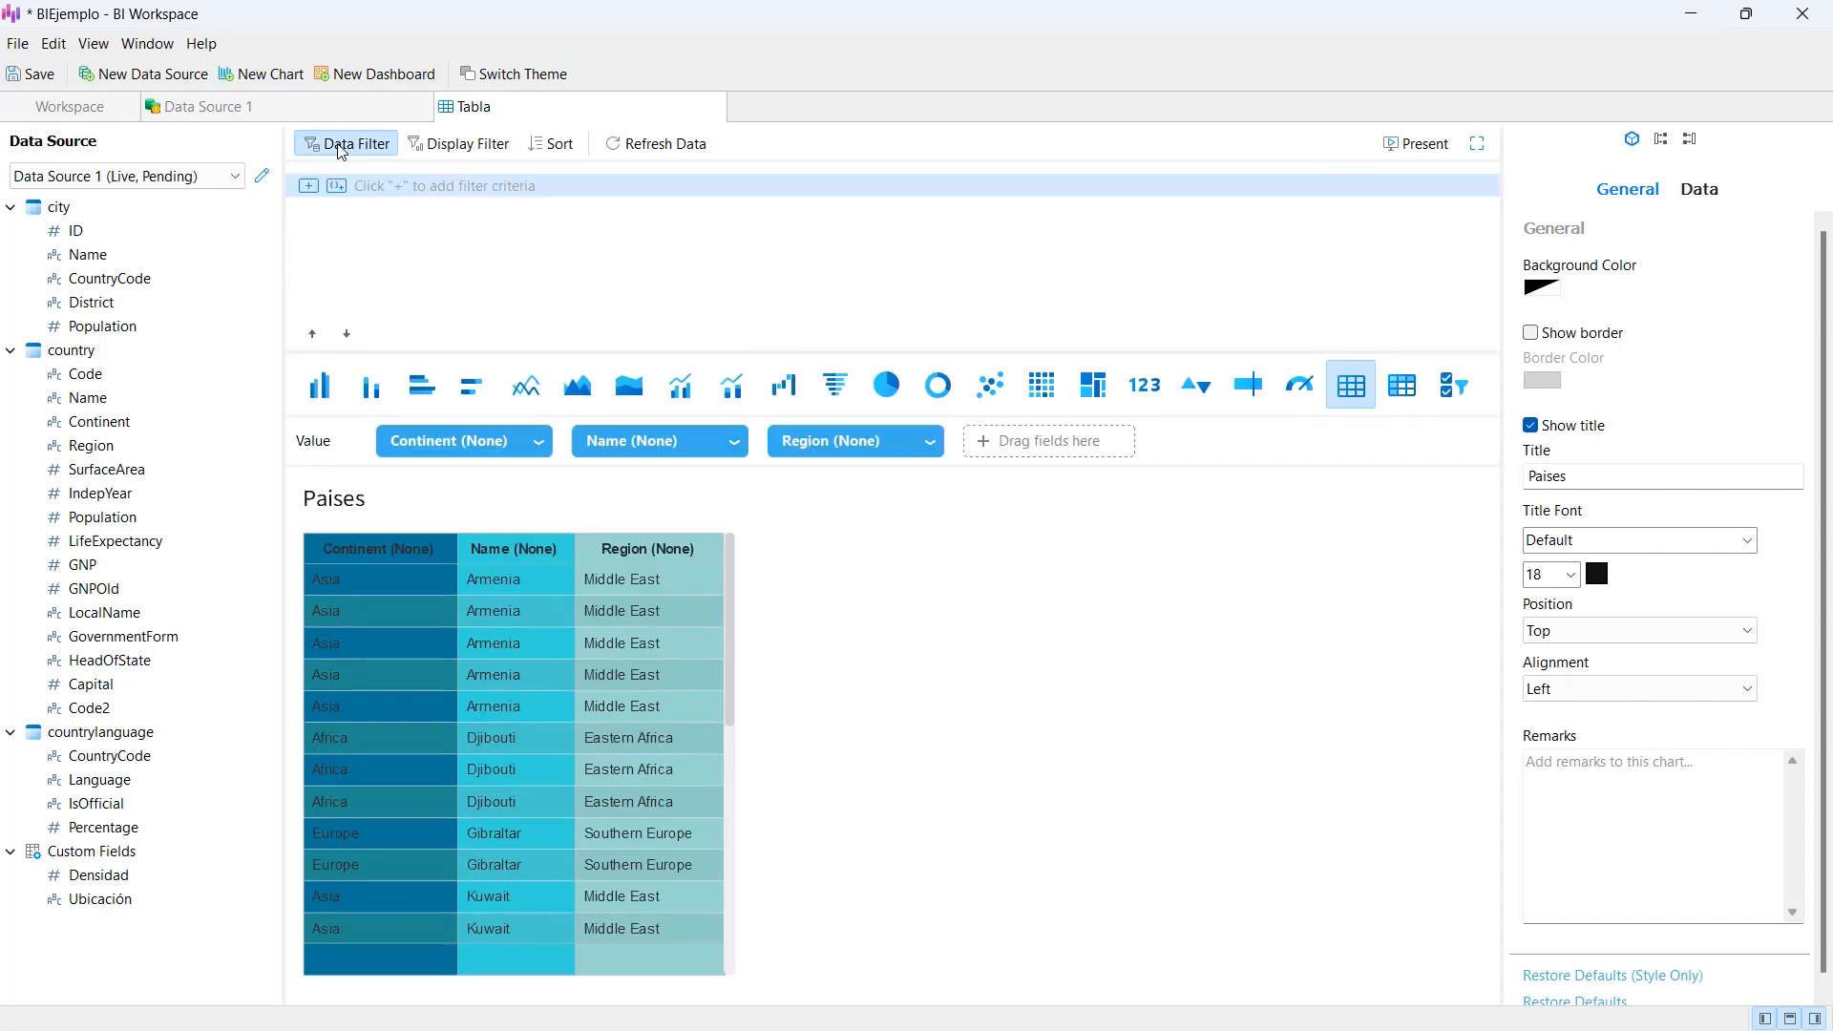
click(308, 186)
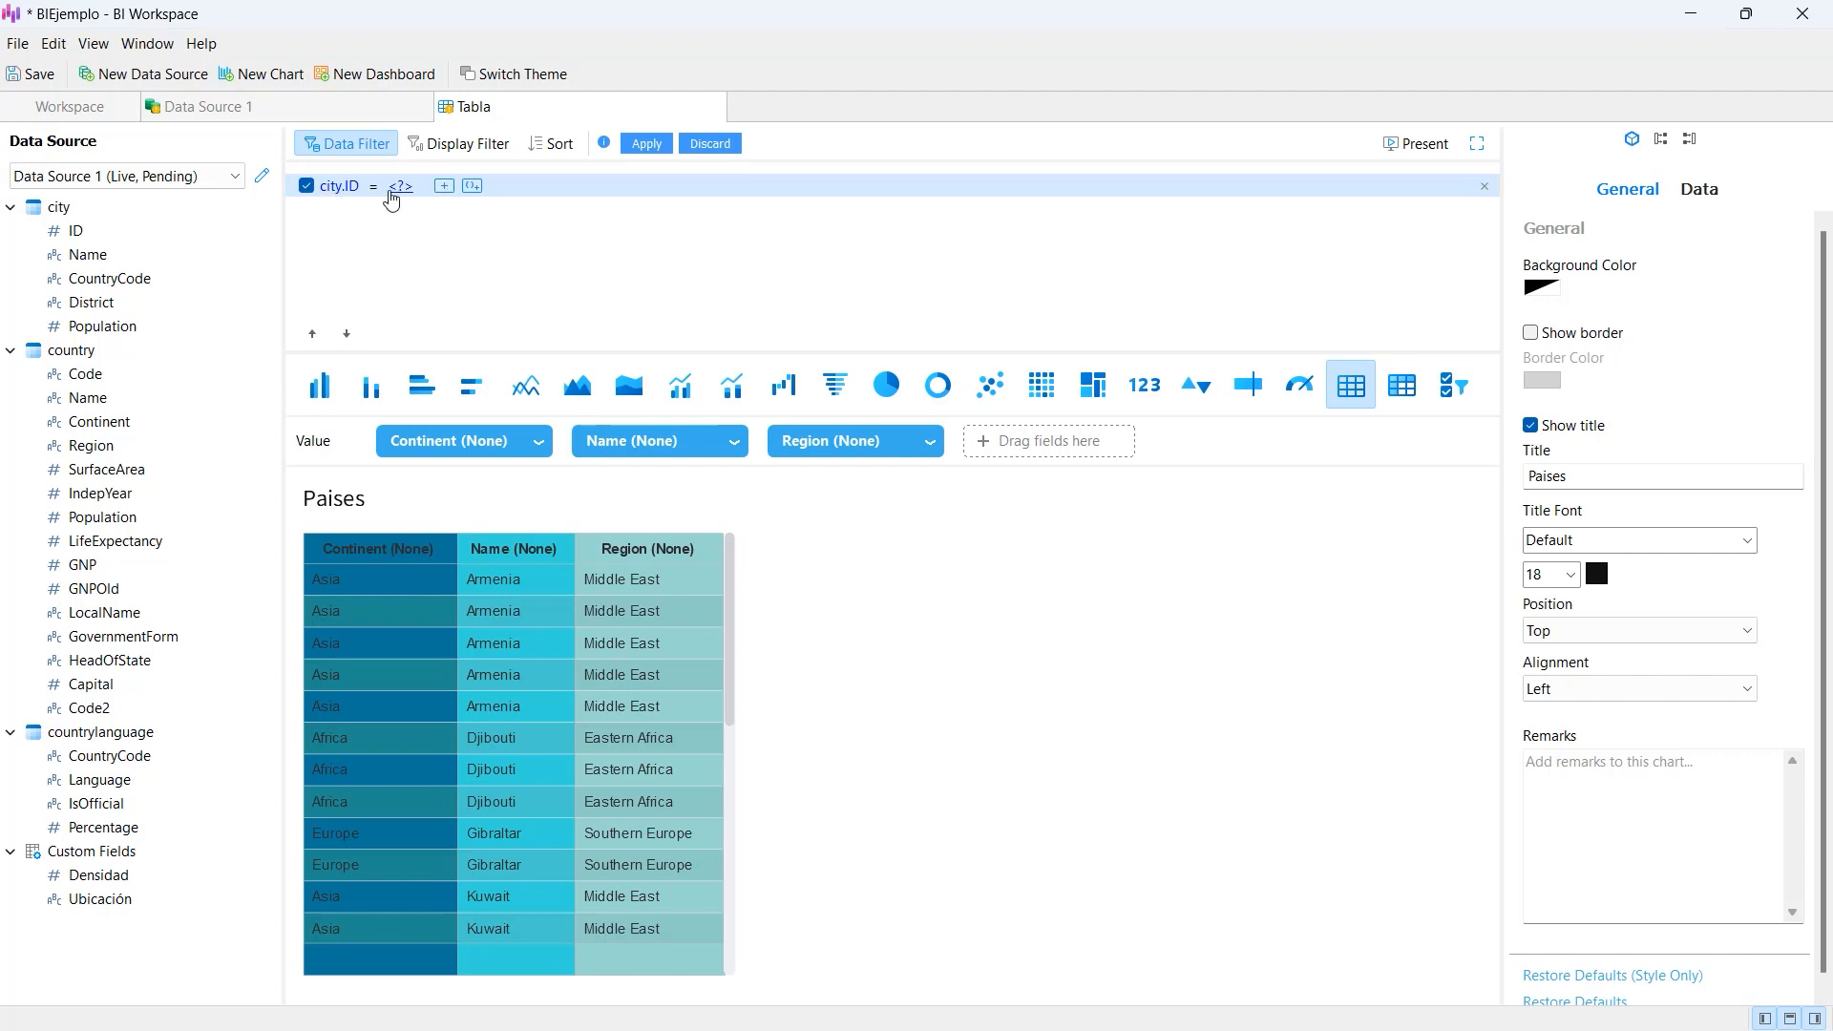
click(339, 186)
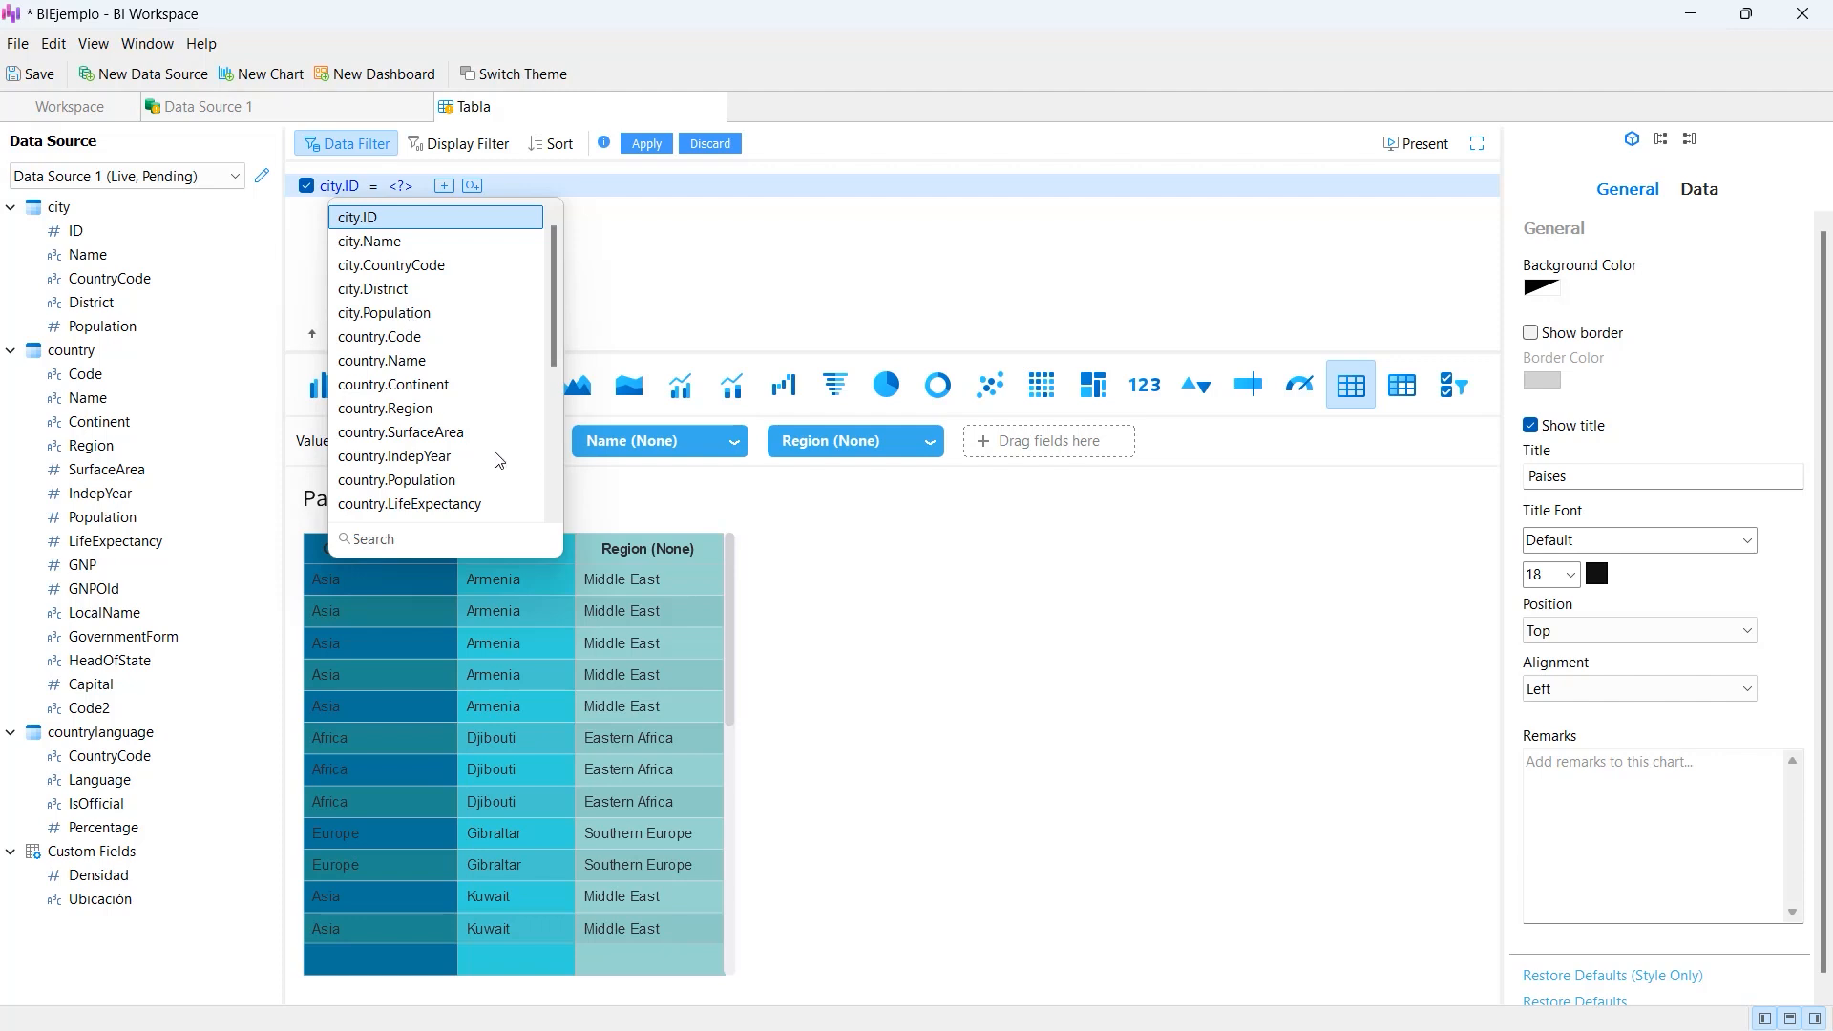
click(426, 386)
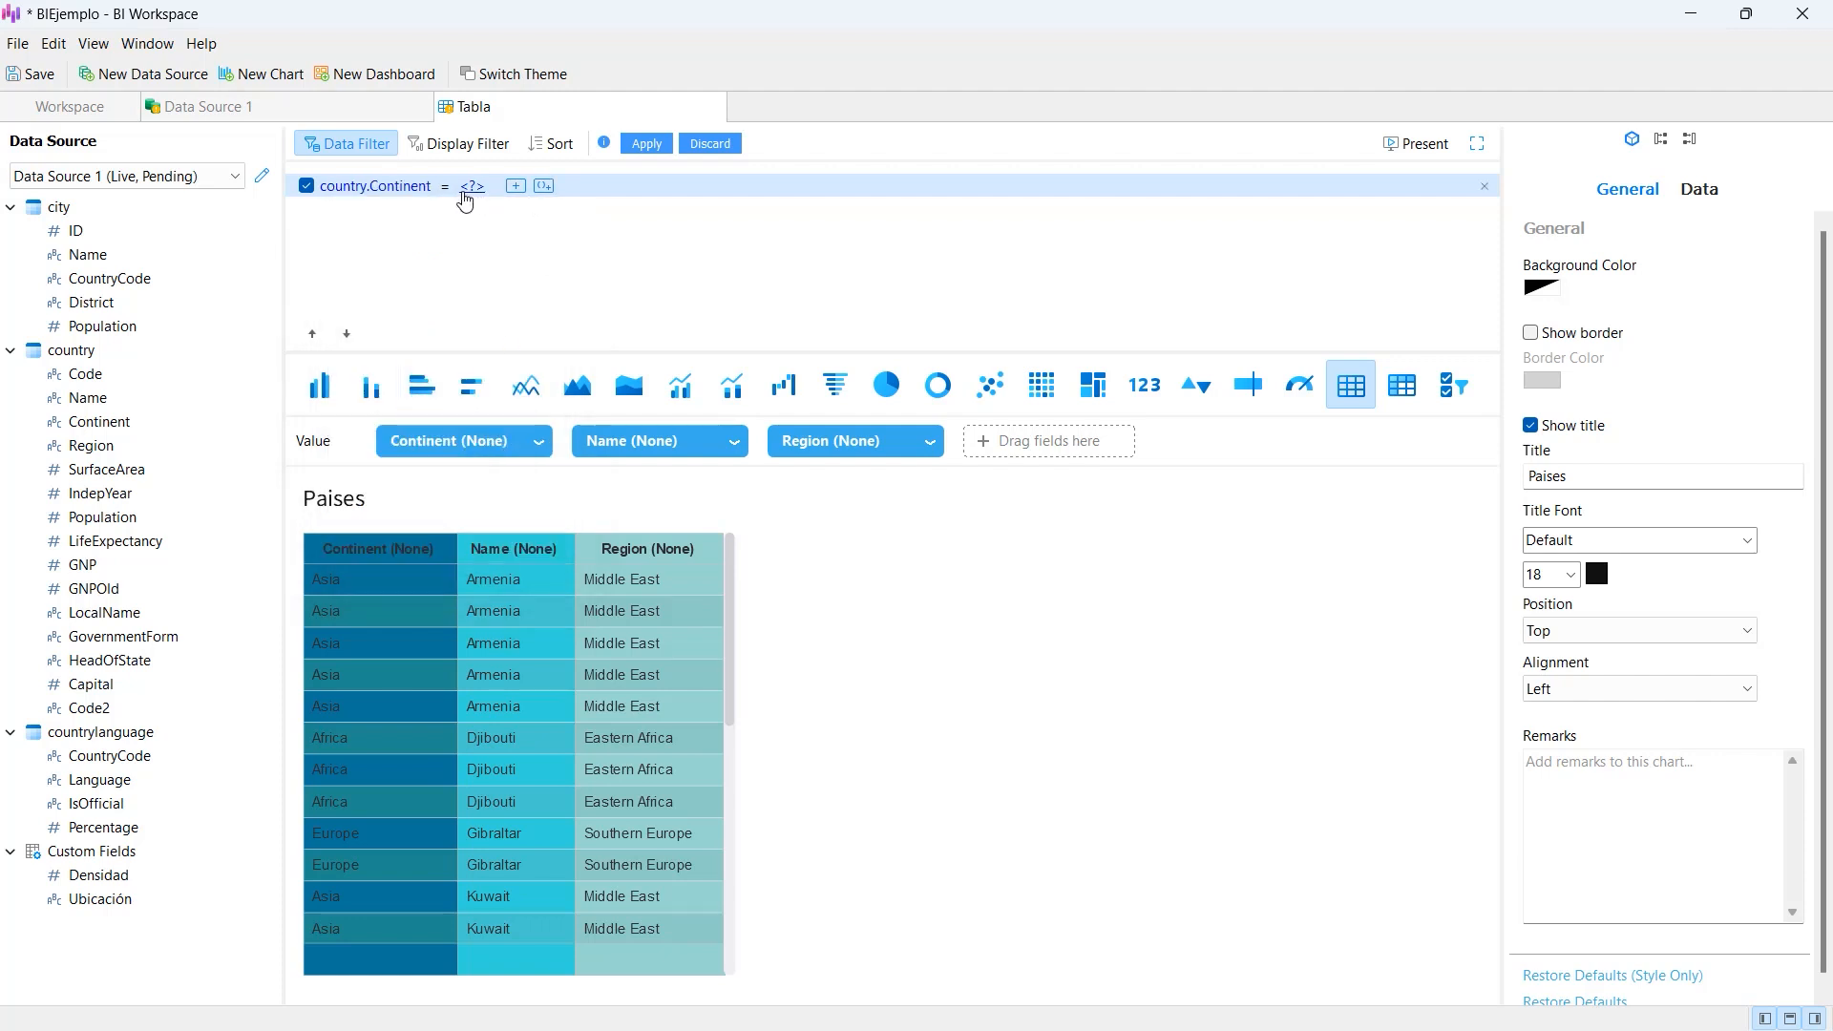
- Set the Continent filter's values to Africa and Asia, apply the filter and check the table rows
click(475, 188)
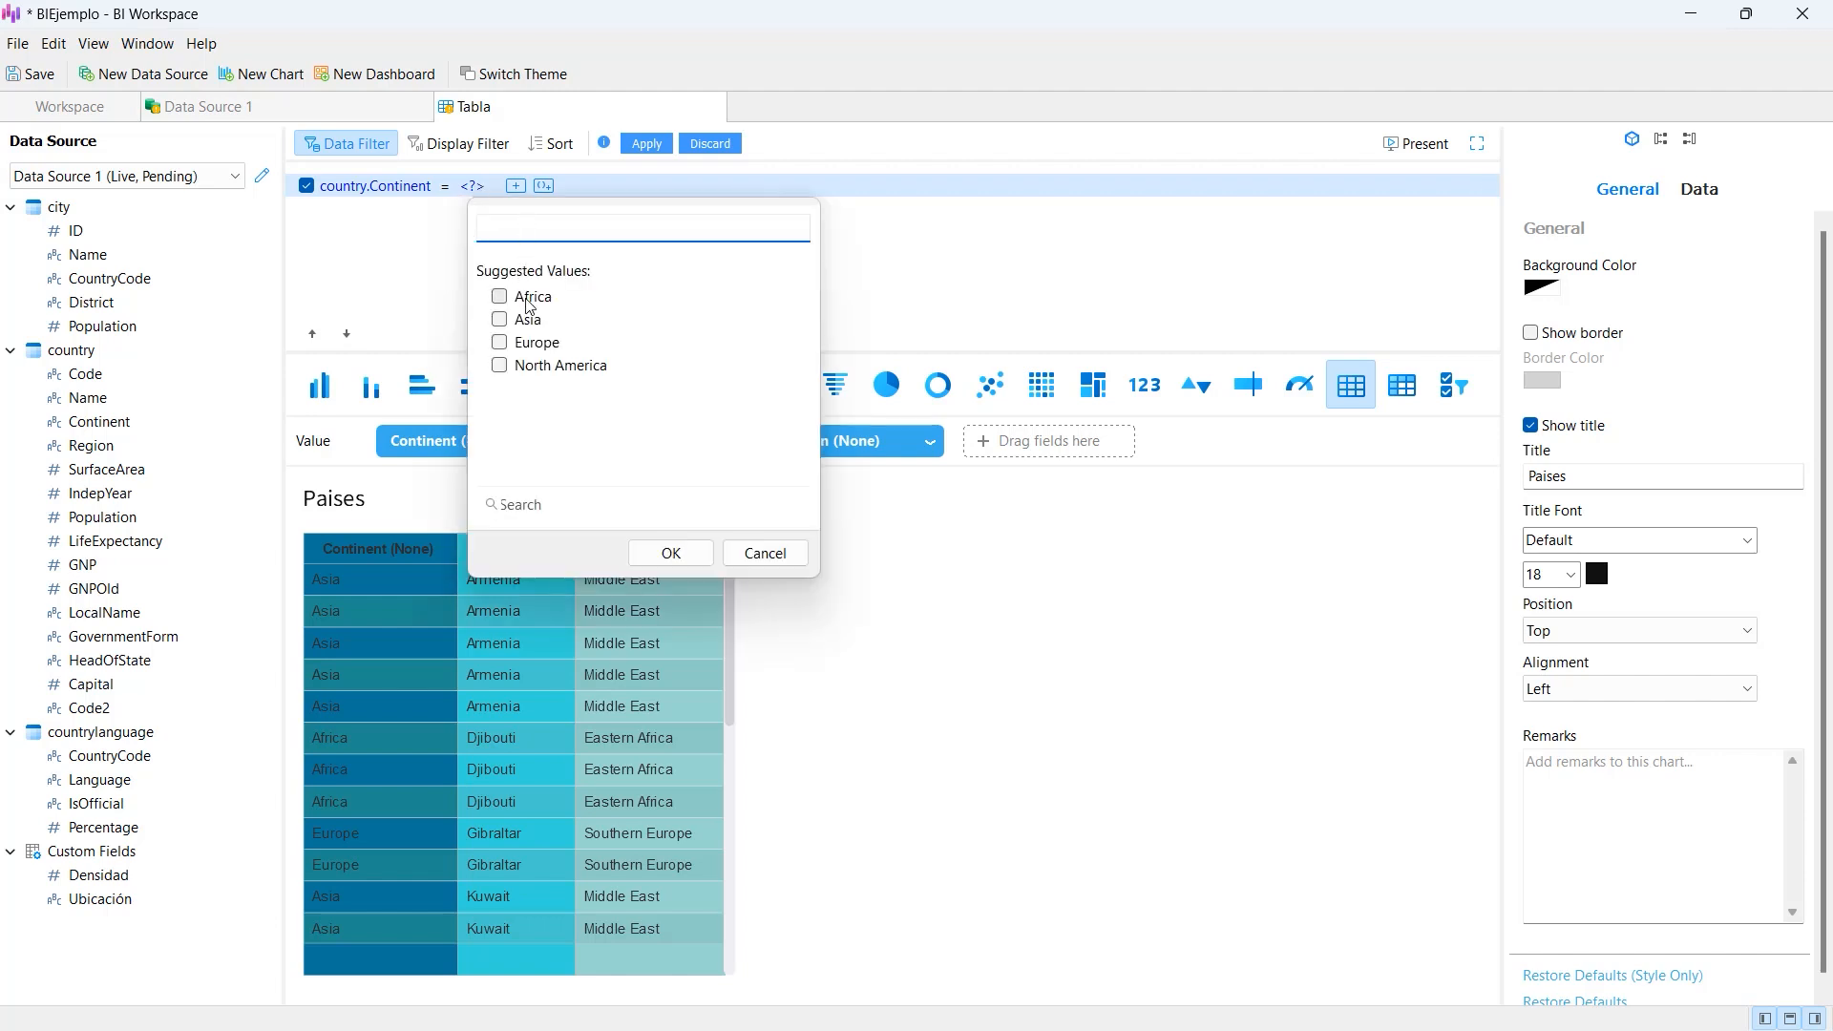
click(501, 297)
click(499, 320)
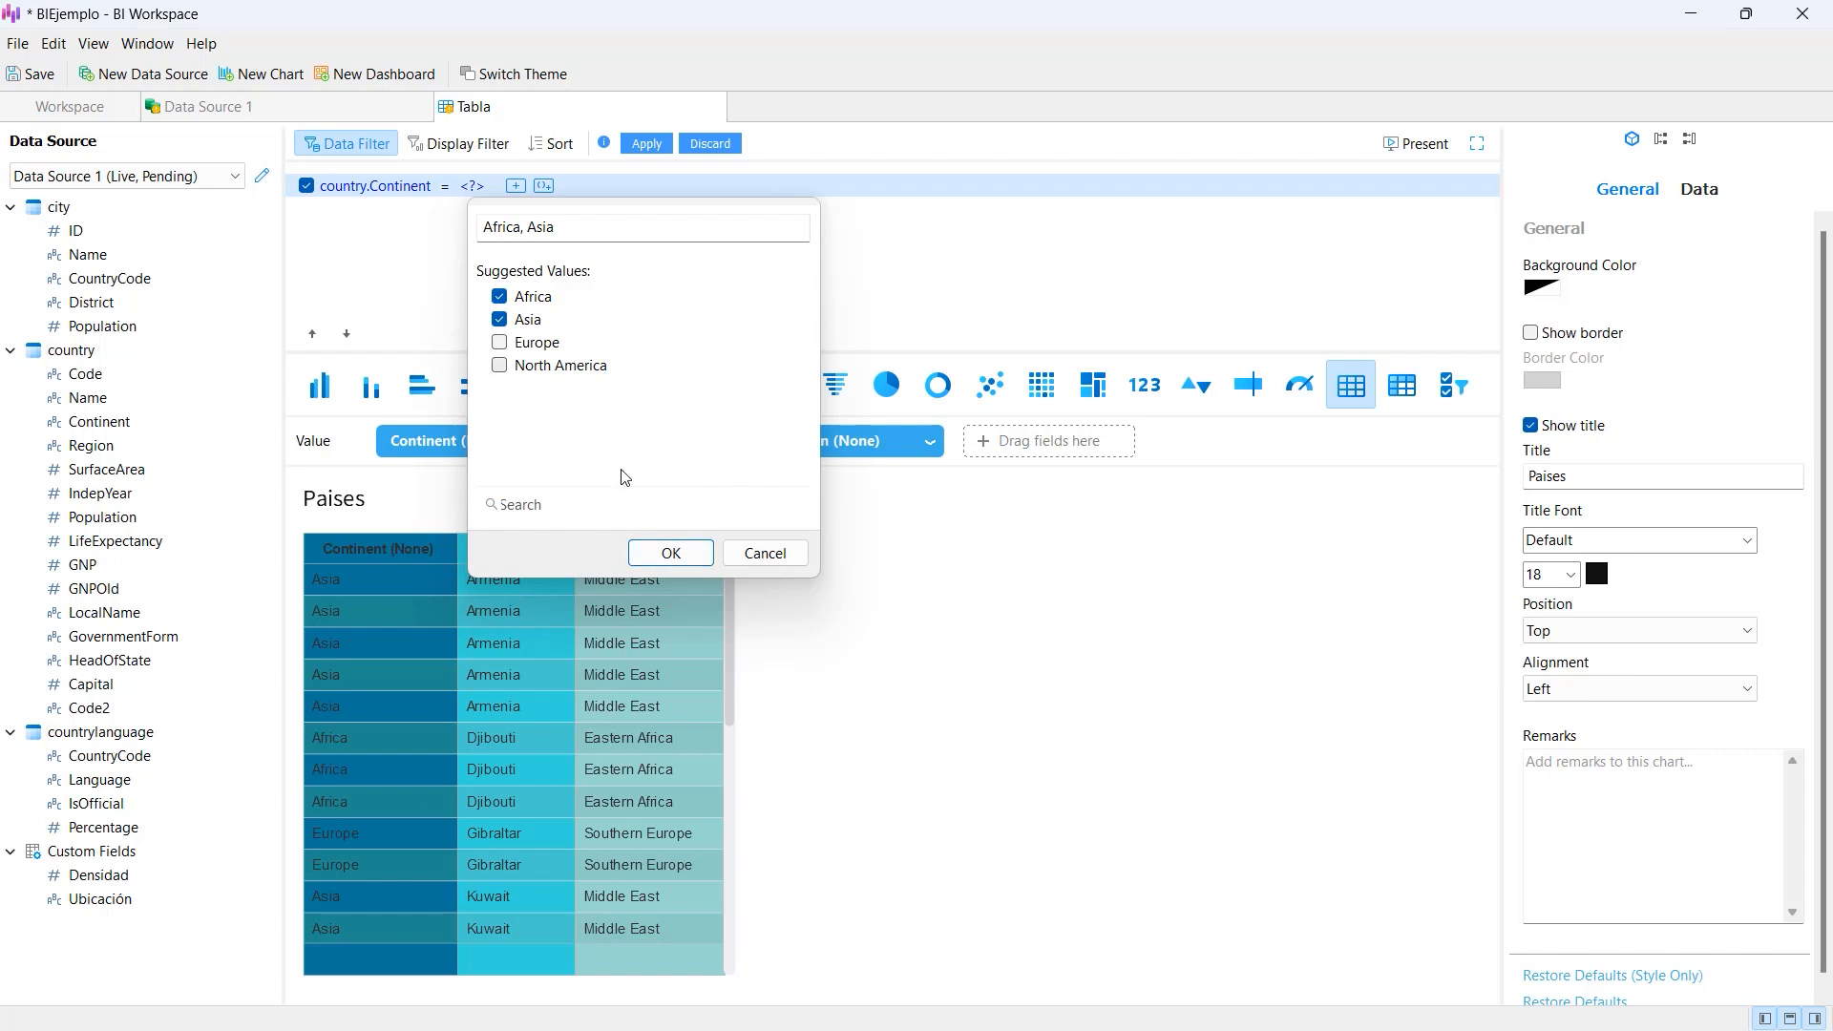
click(674, 554)
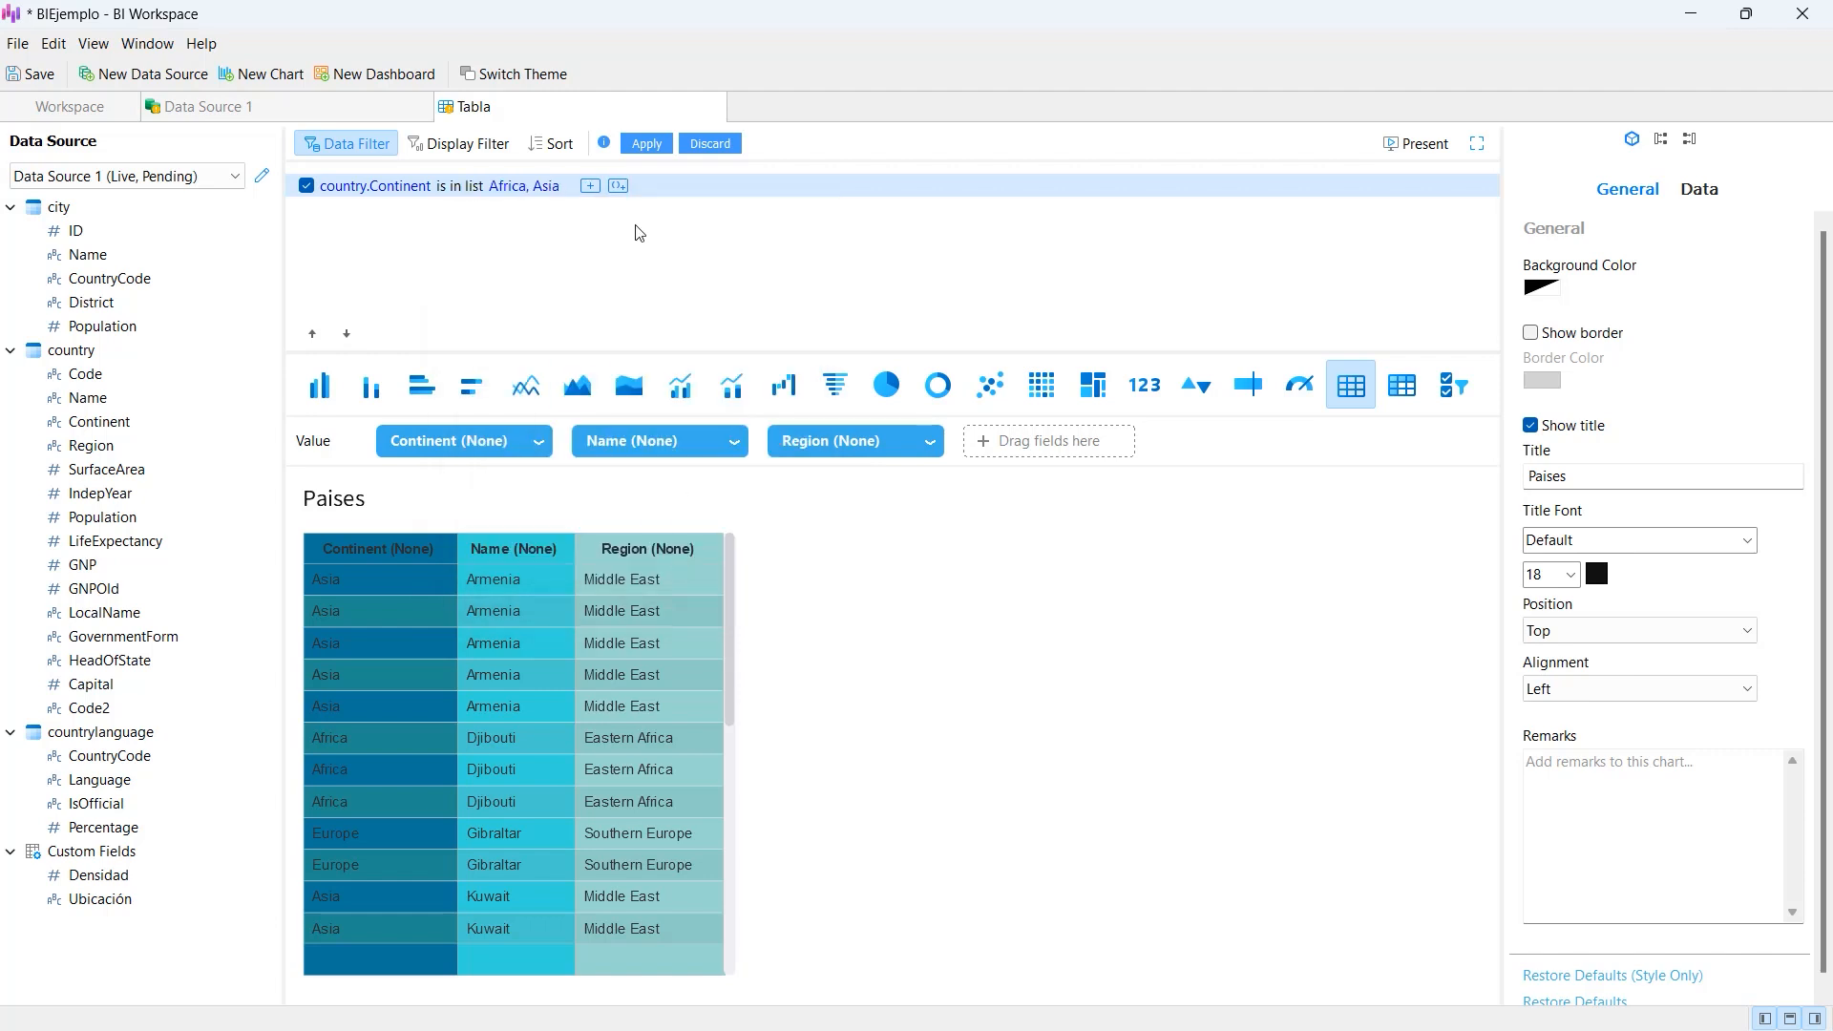
click(648, 145)
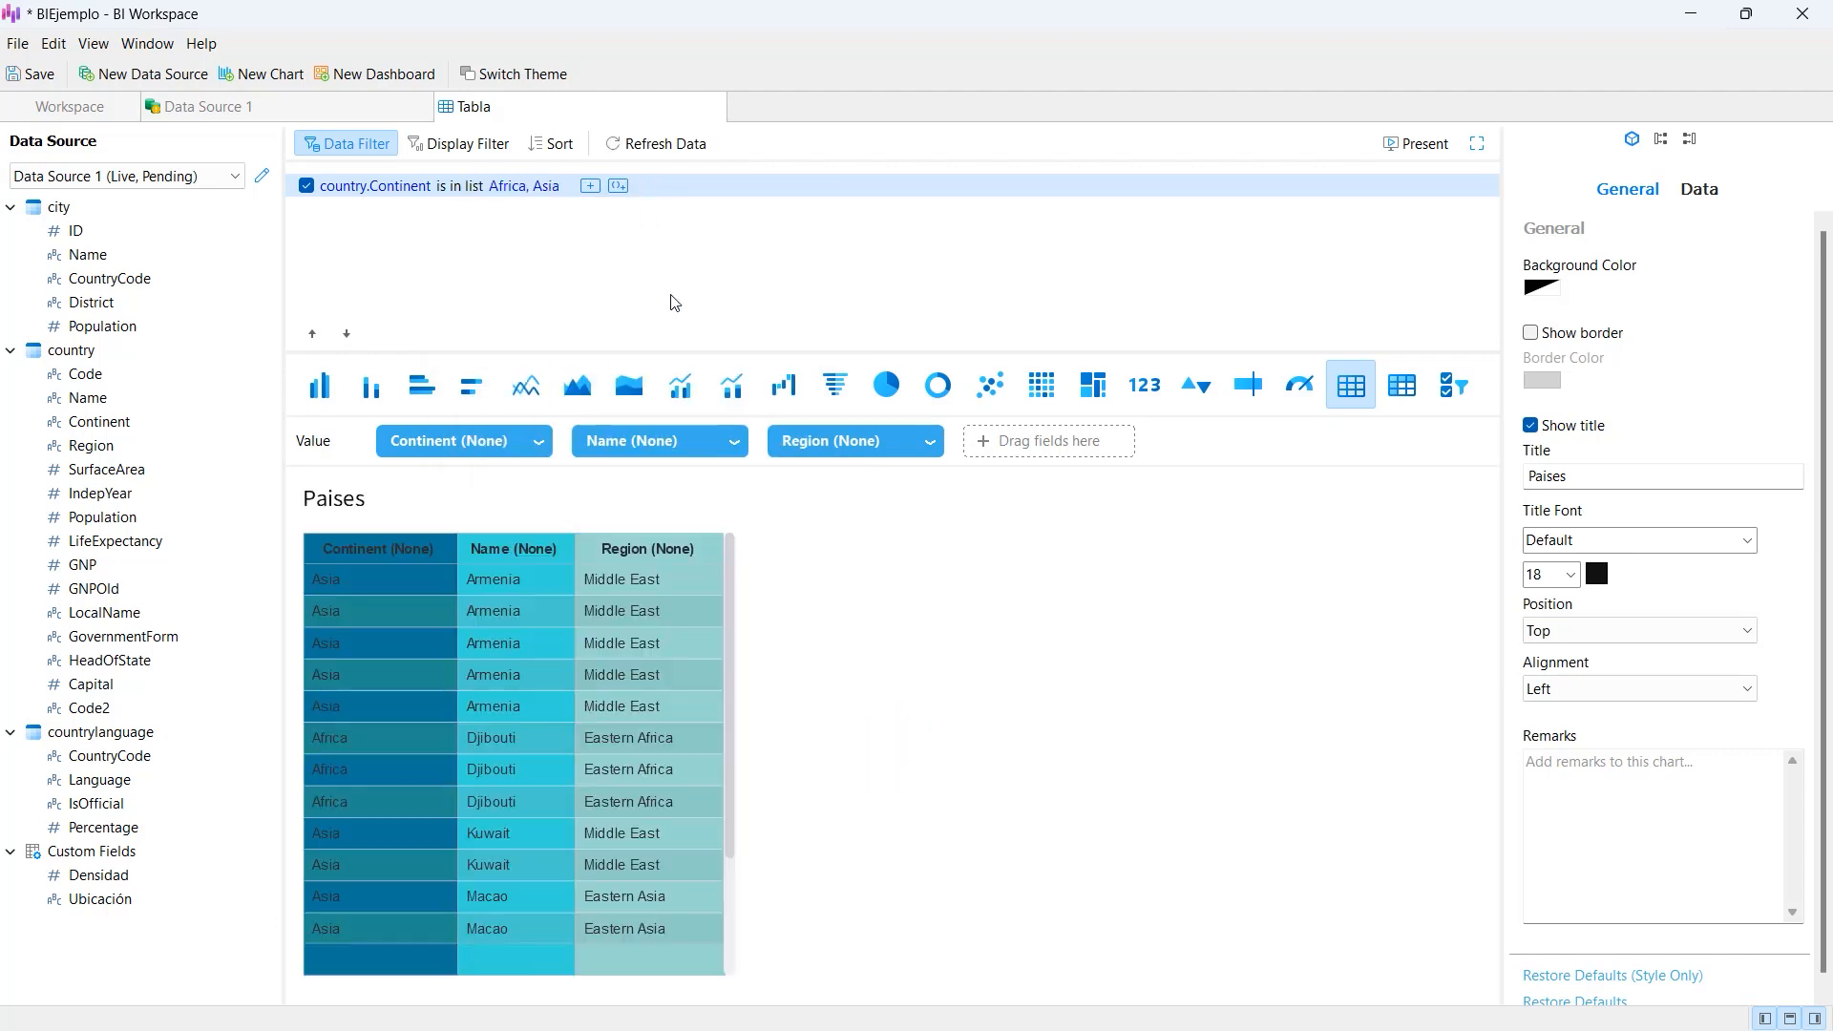
scroll(609, 775, down, 3)
scroll(609, 773, up, 3)
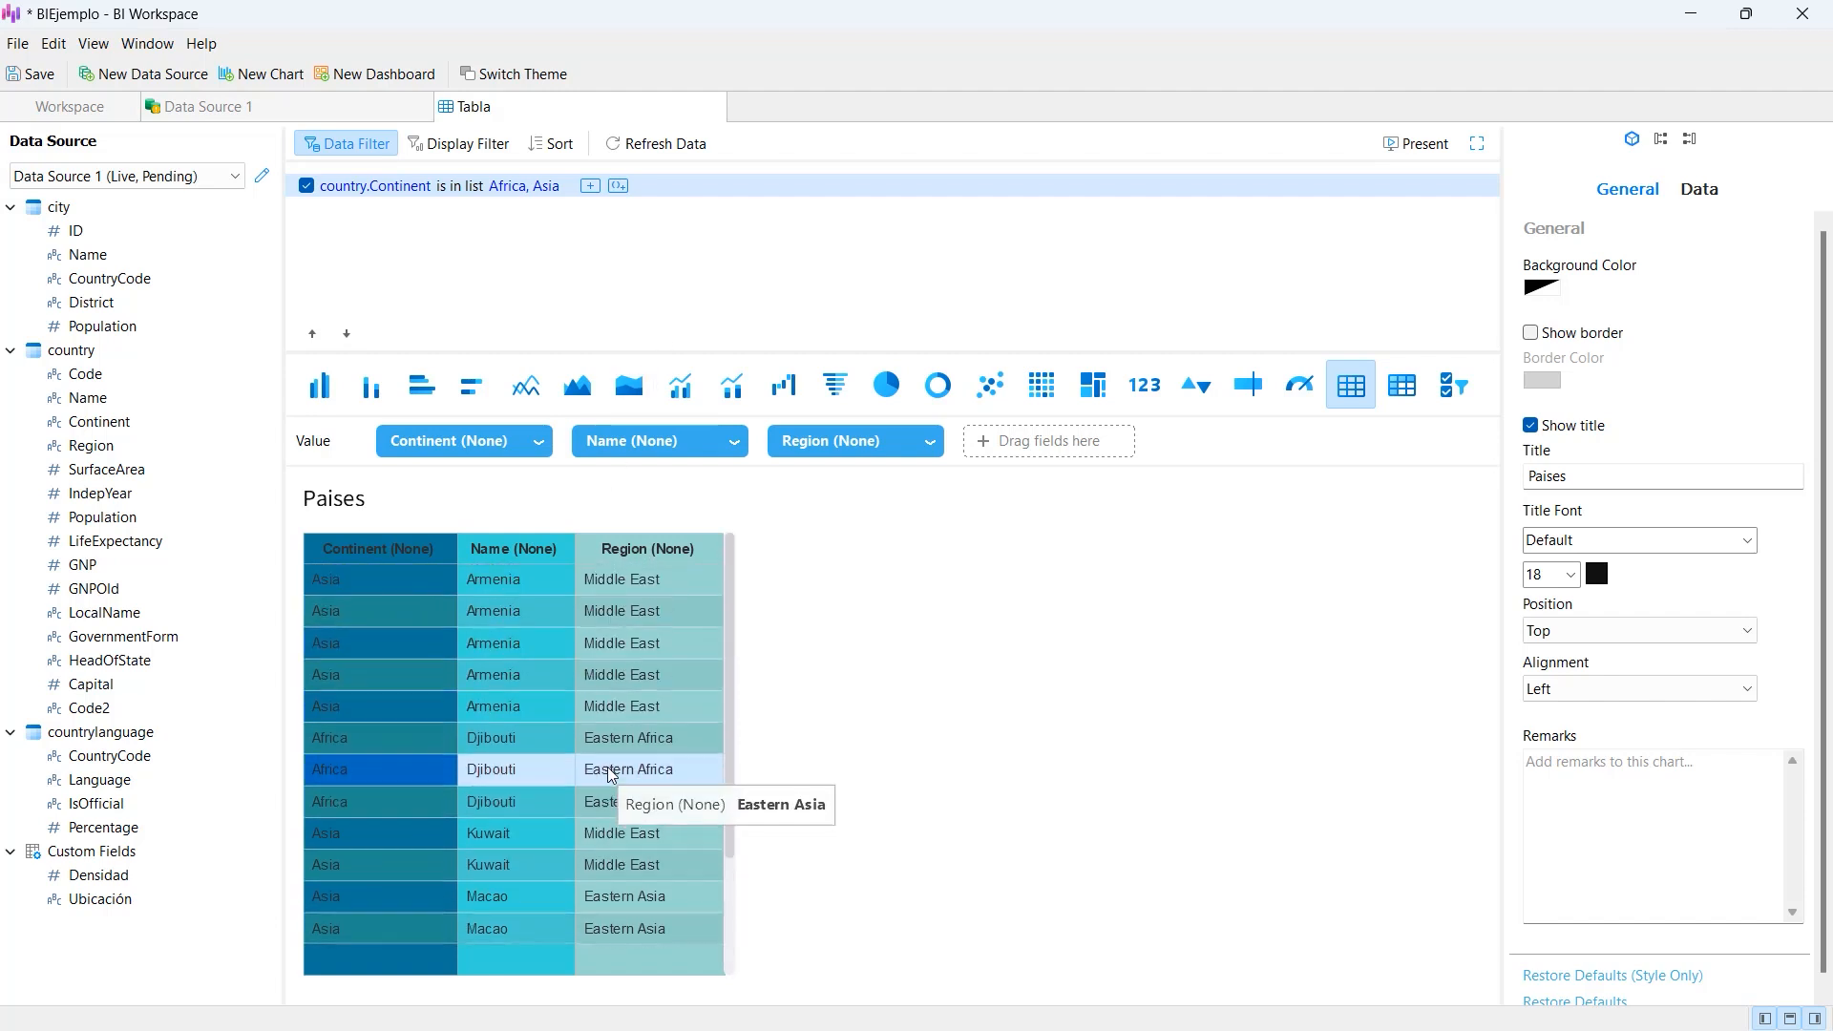
scroll(548, 666, down, 3)
scroll(532, 661, up, 3)
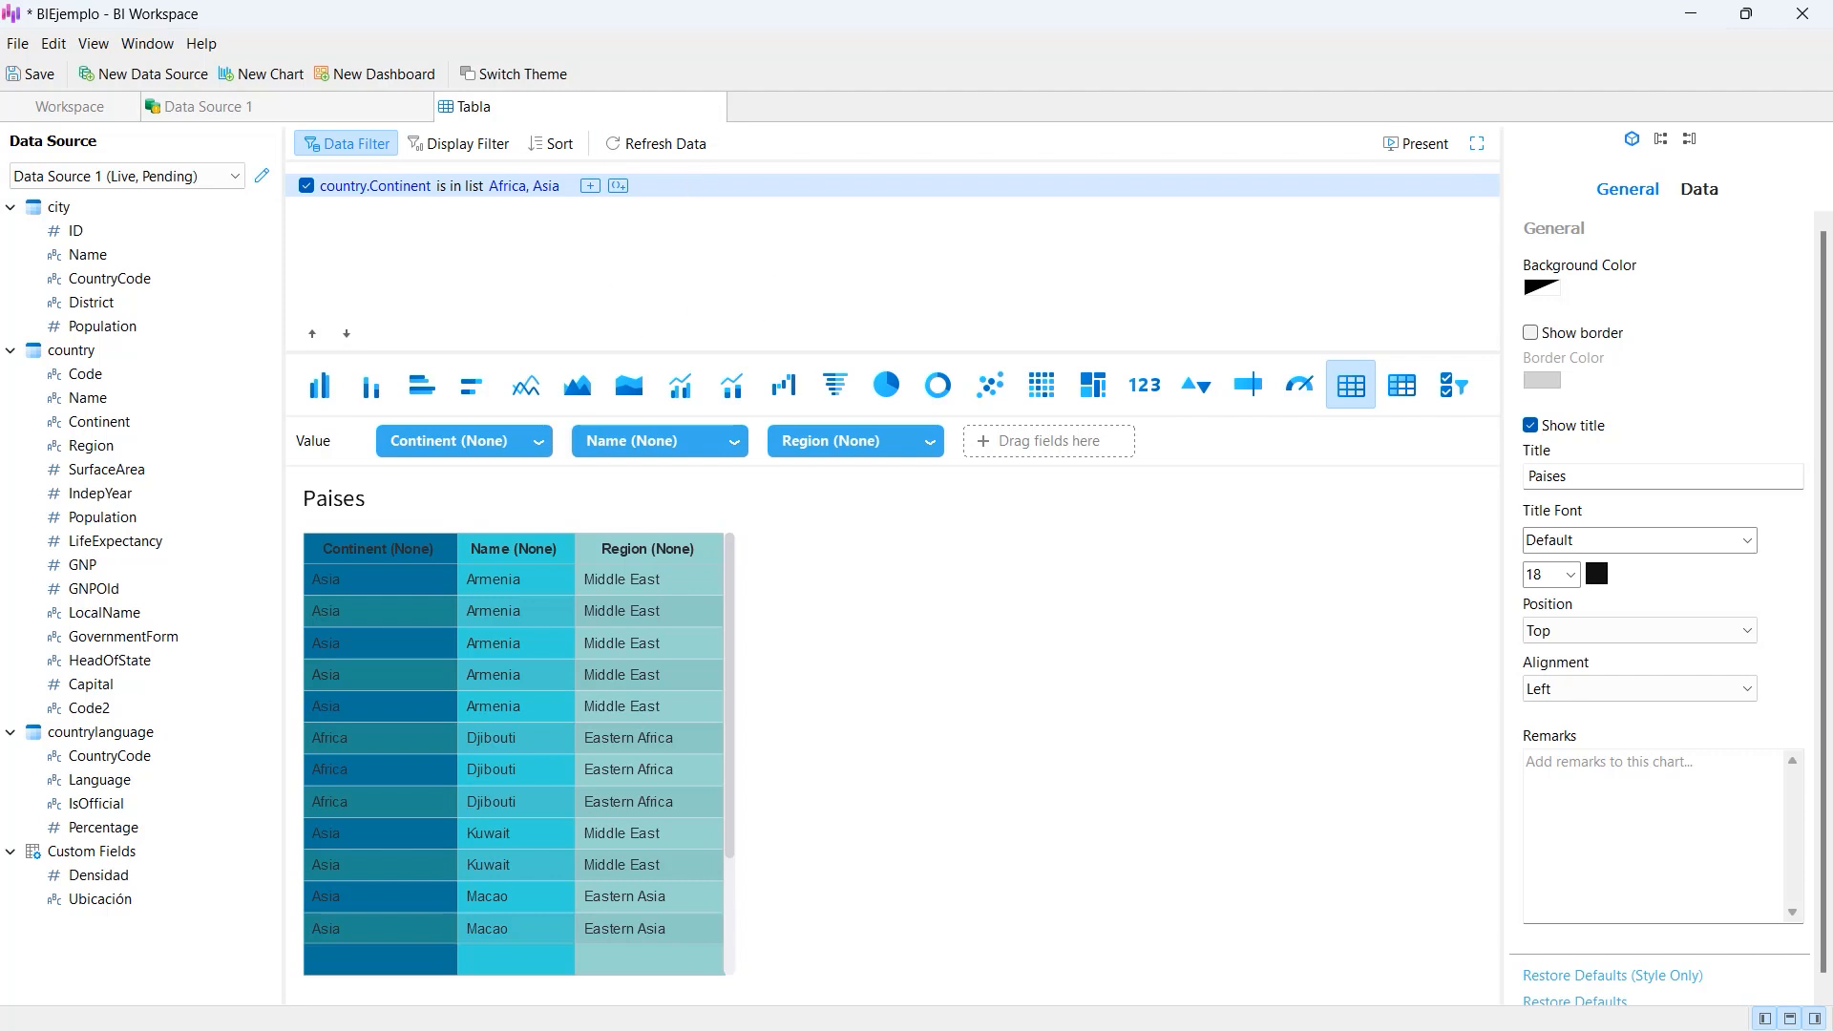
- Save the workspace and create a new chart named MapaCalor based on Data Source 1
click(29, 77)
click(862, 555)
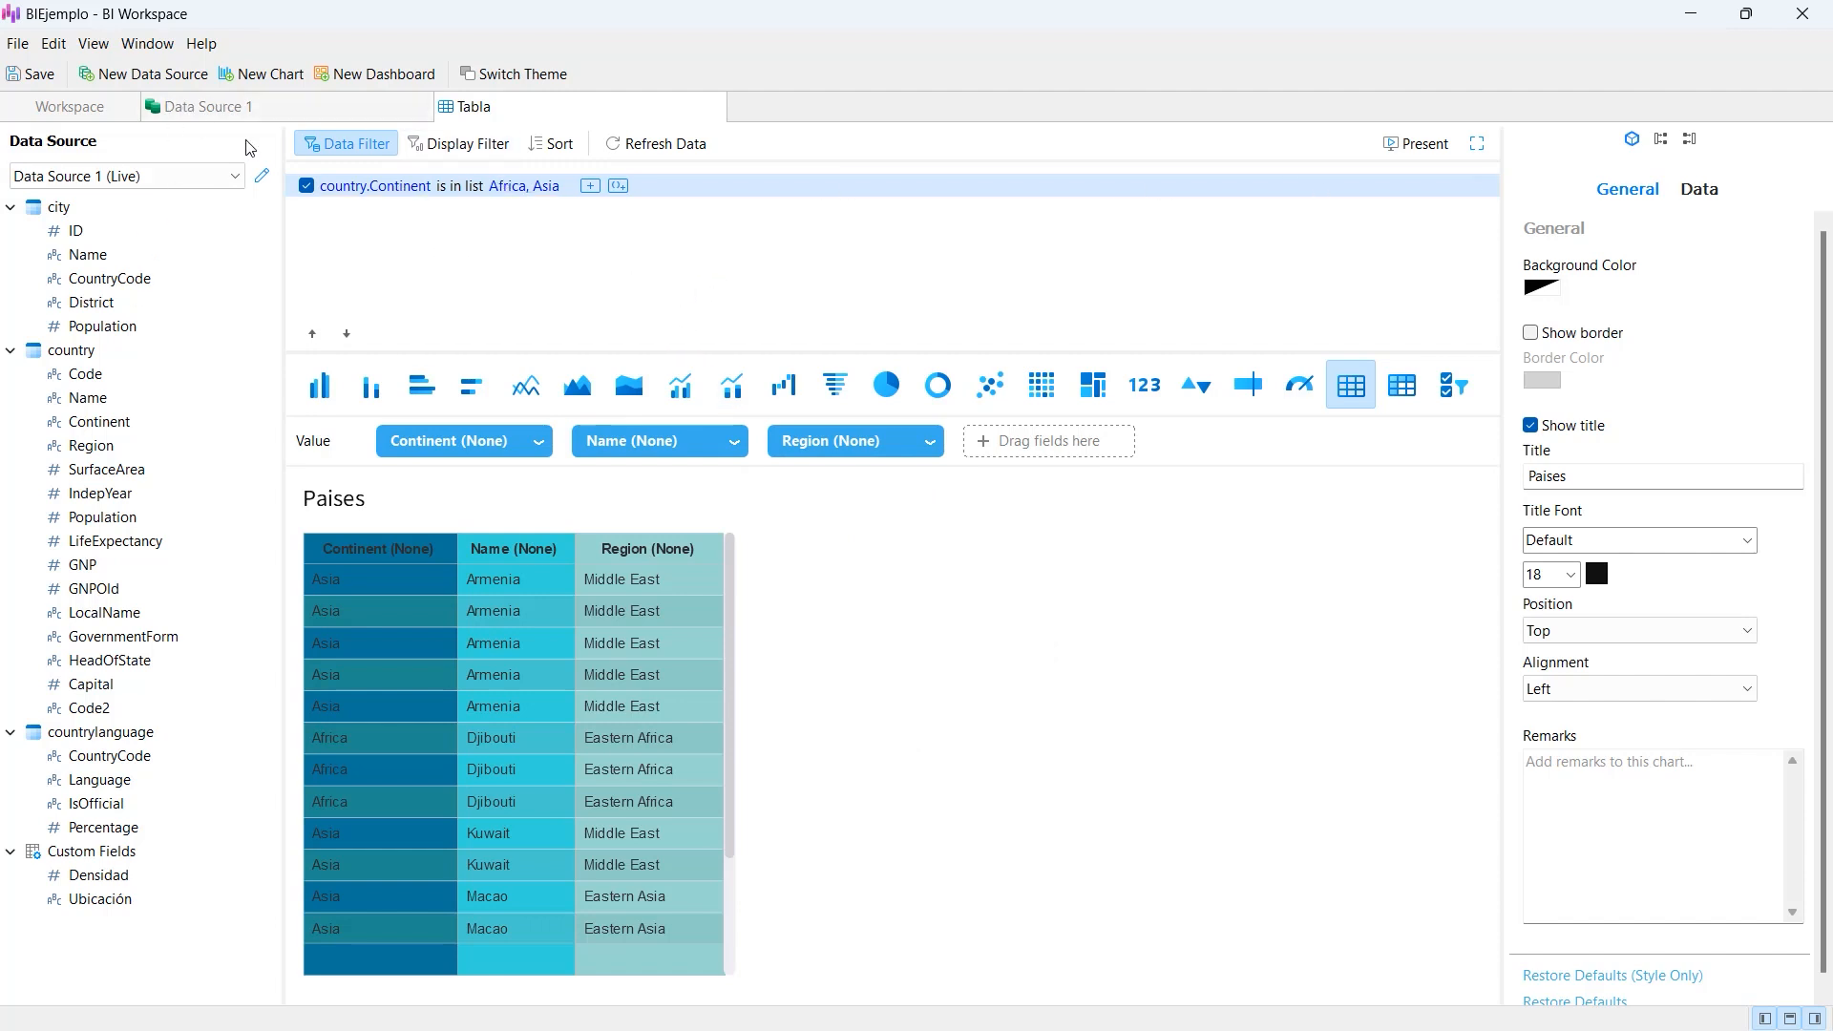
click(274, 77)
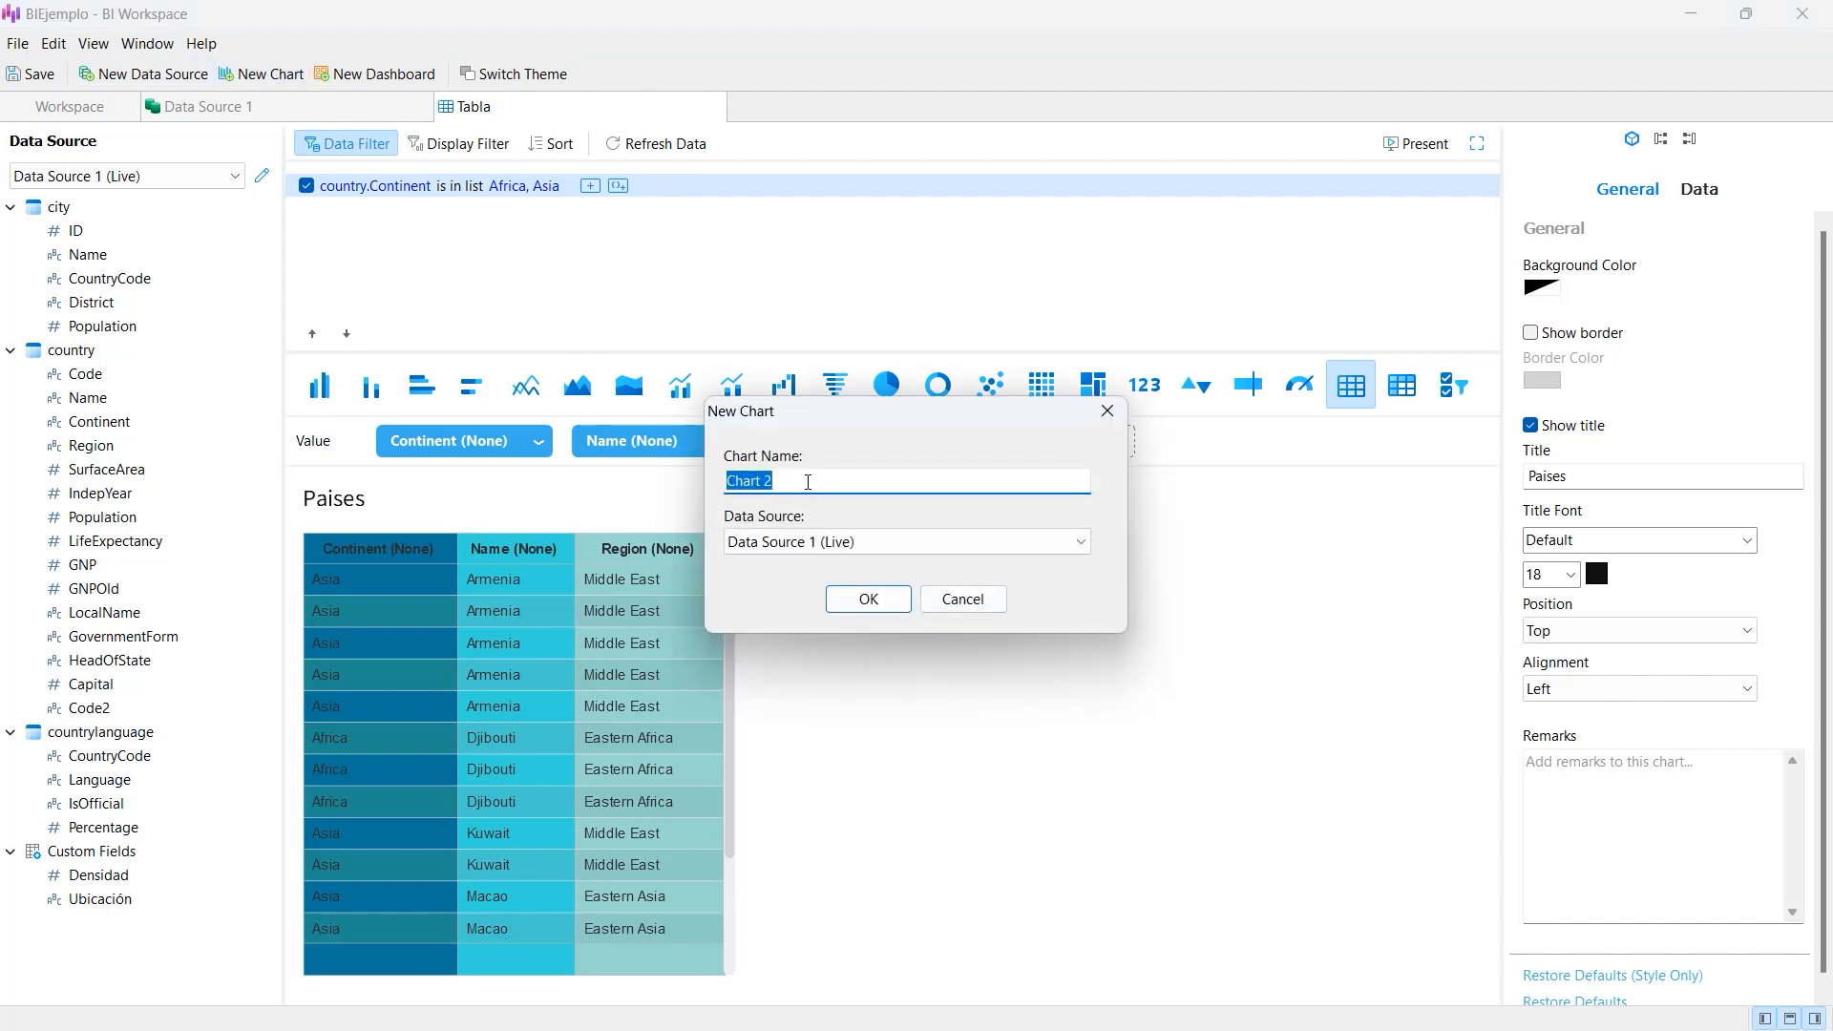
drag(902, 415, 964, 513)
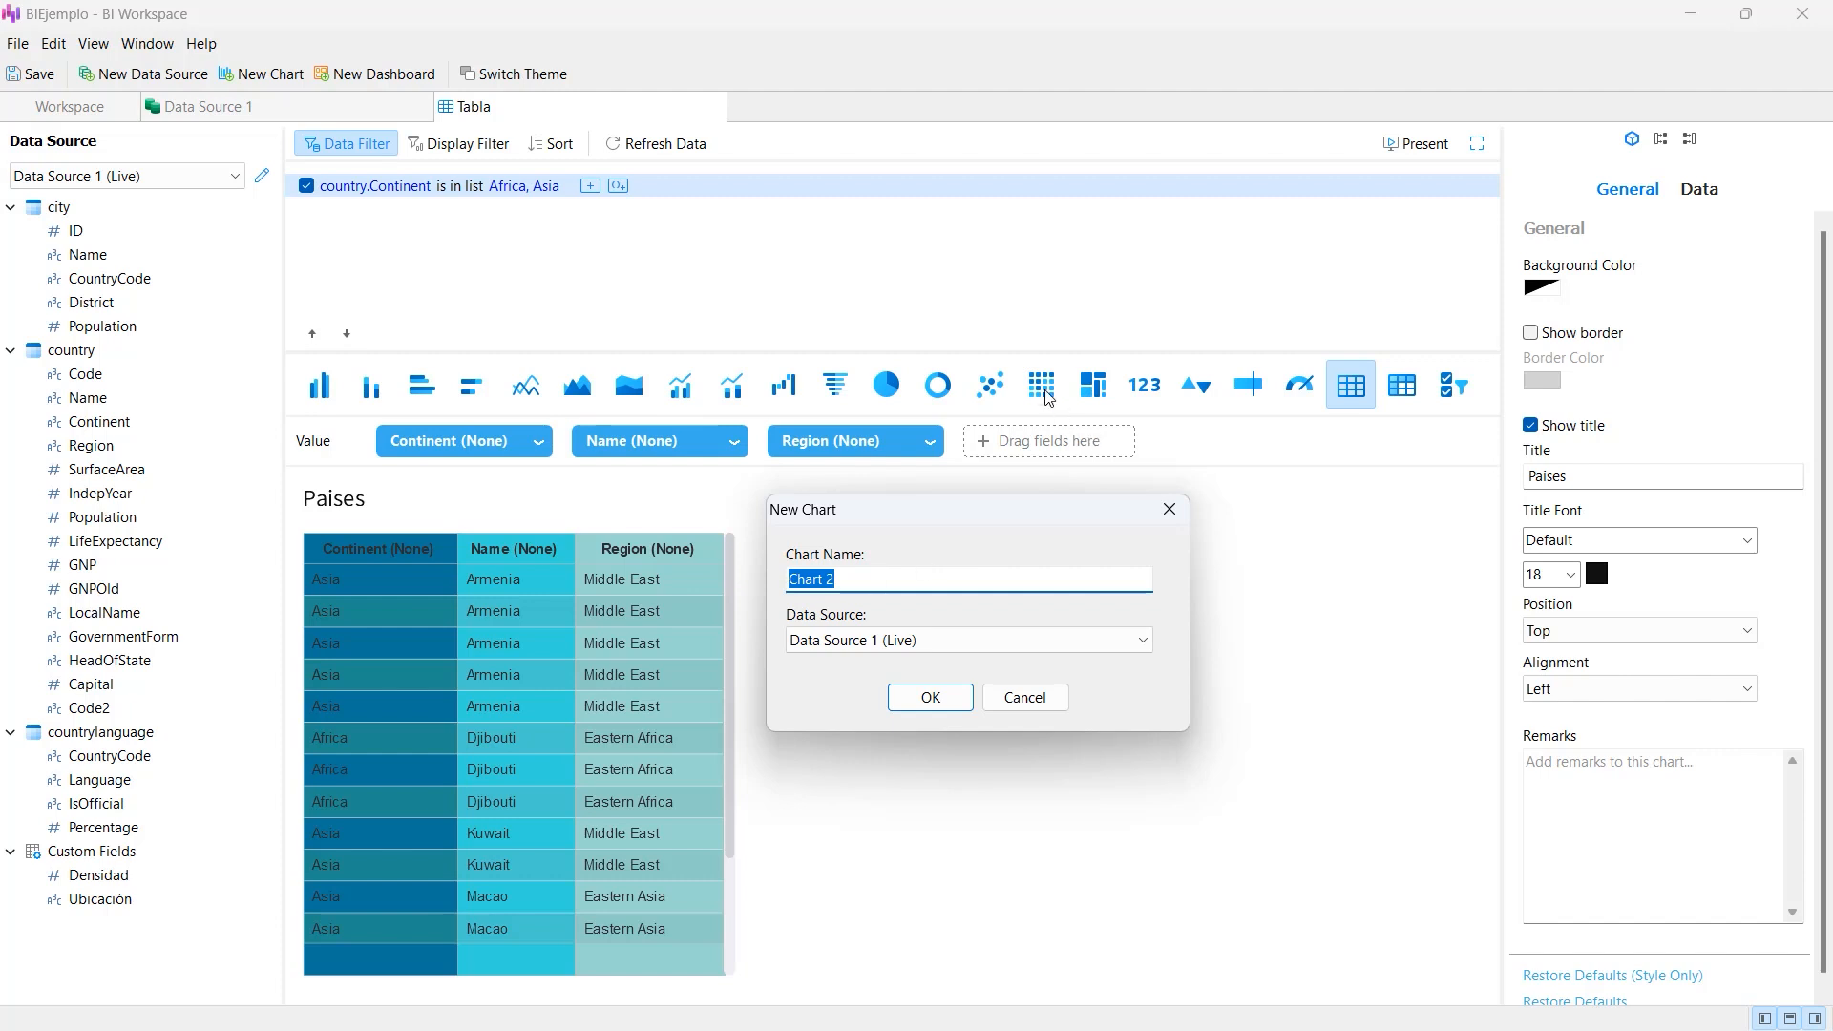
text(MapaCalor)
click(929, 696)
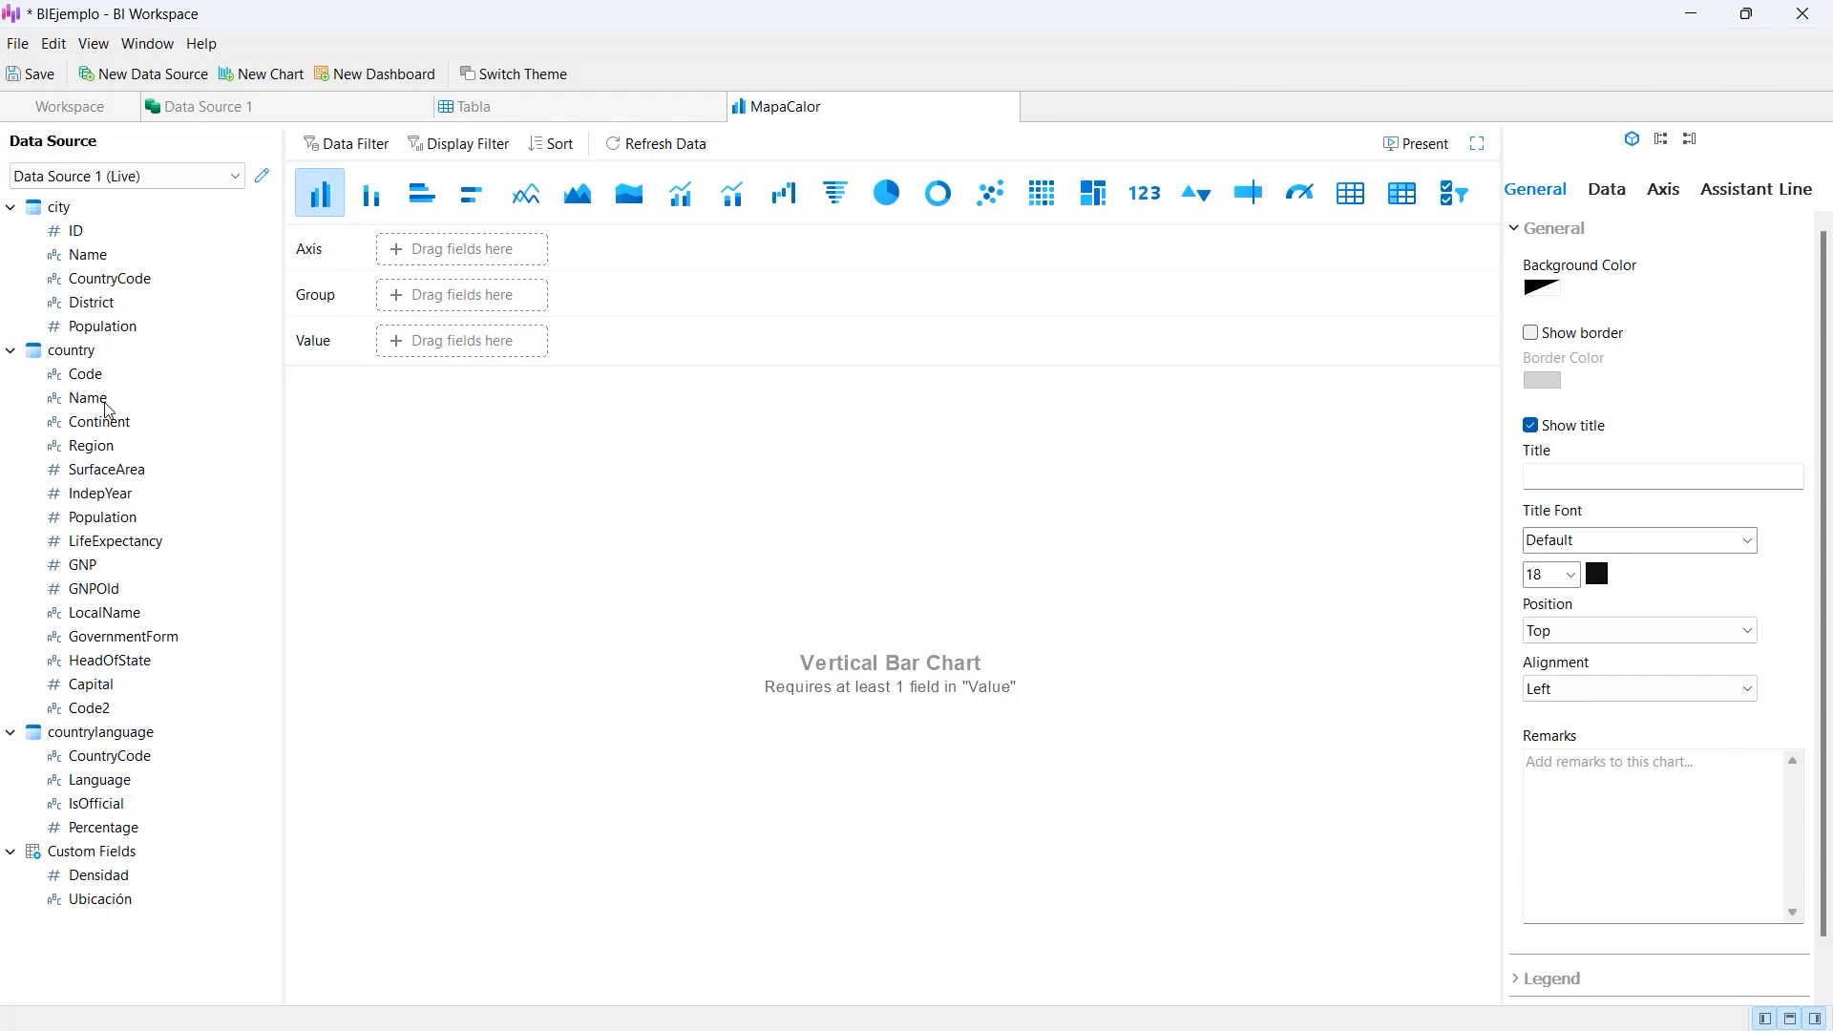
- Assign the country fields Name as the chart's axis, Continent as its group and Population as its value
drag(102, 405, 487, 254)
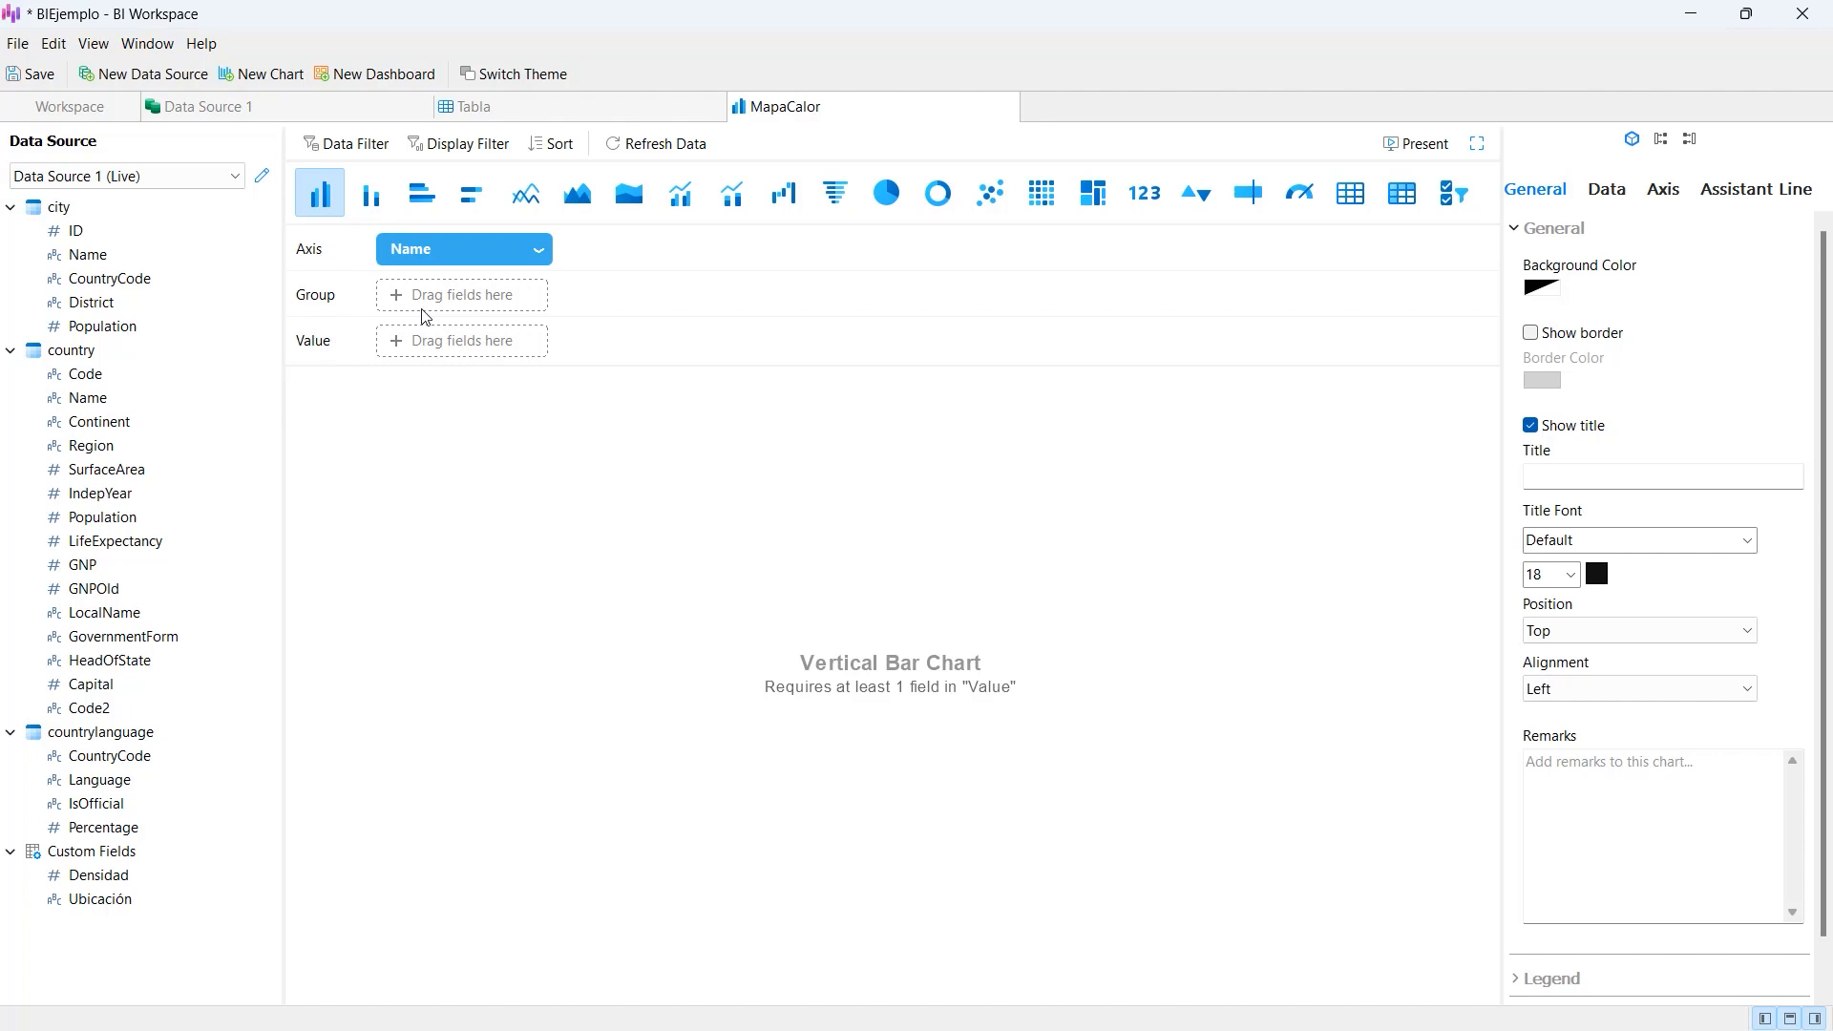
drag(103, 421, 468, 303)
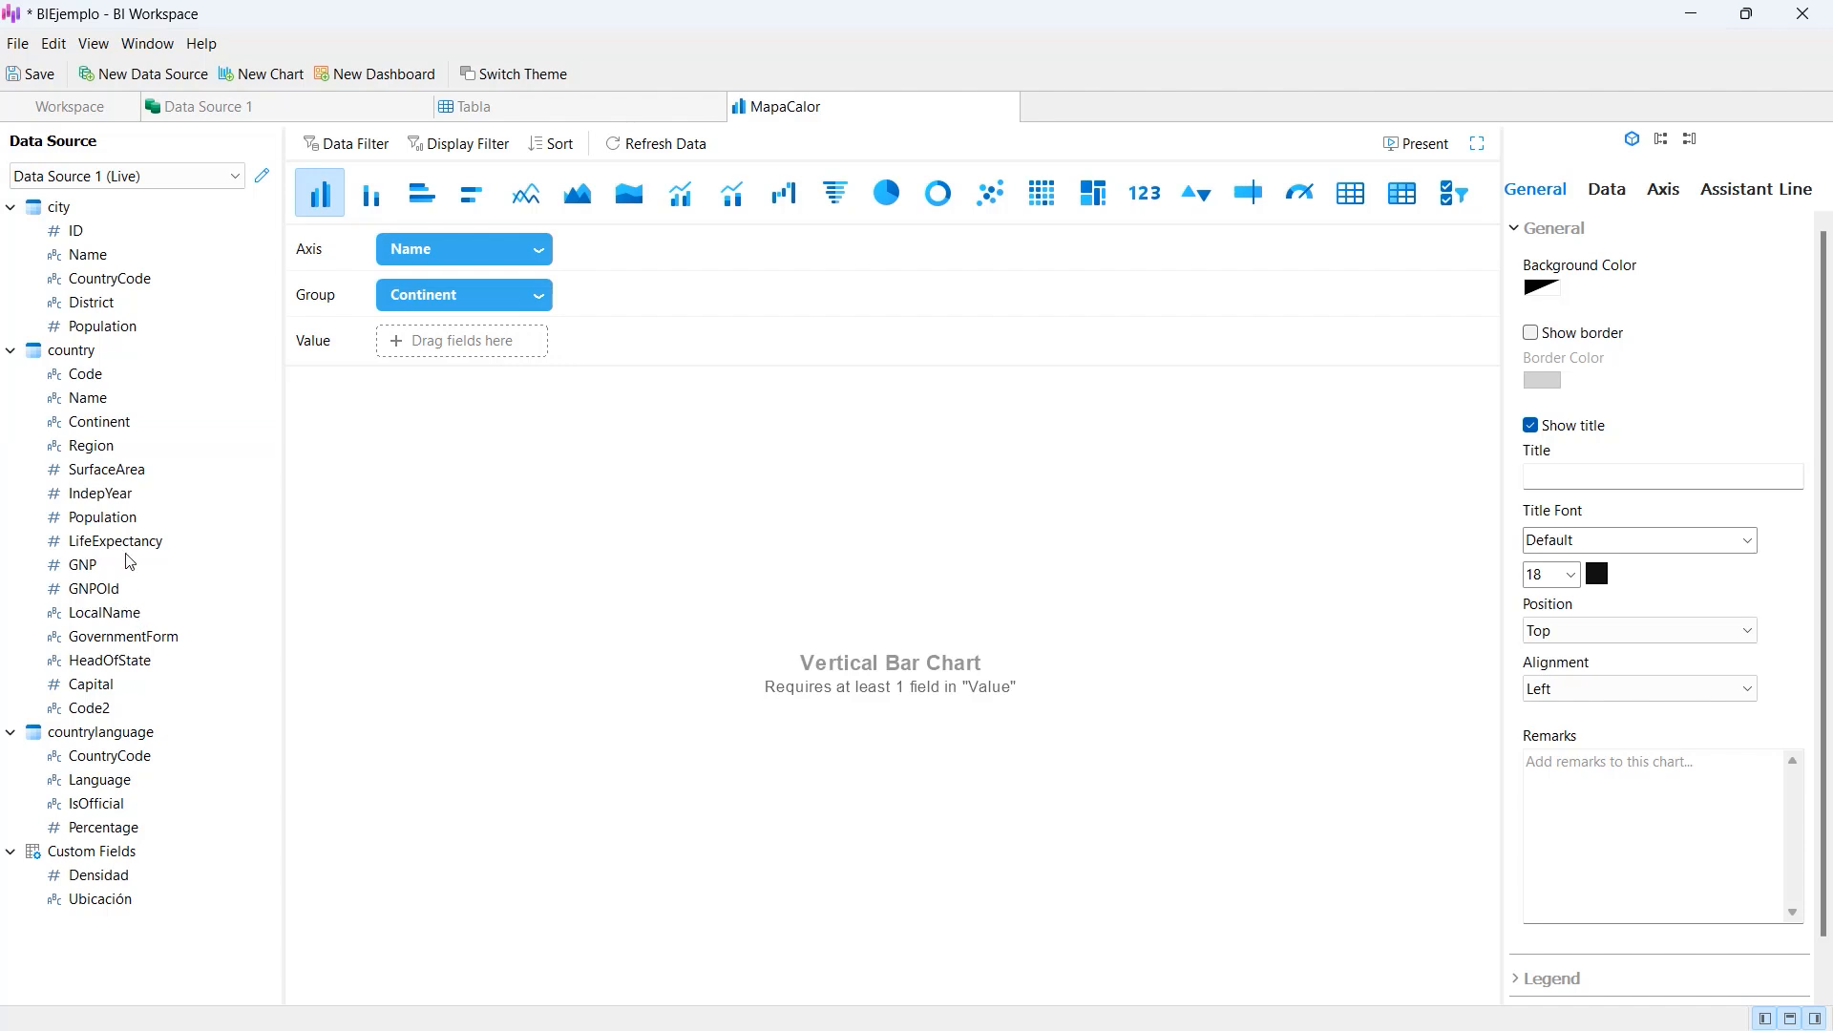
drag(110, 517, 463, 354)
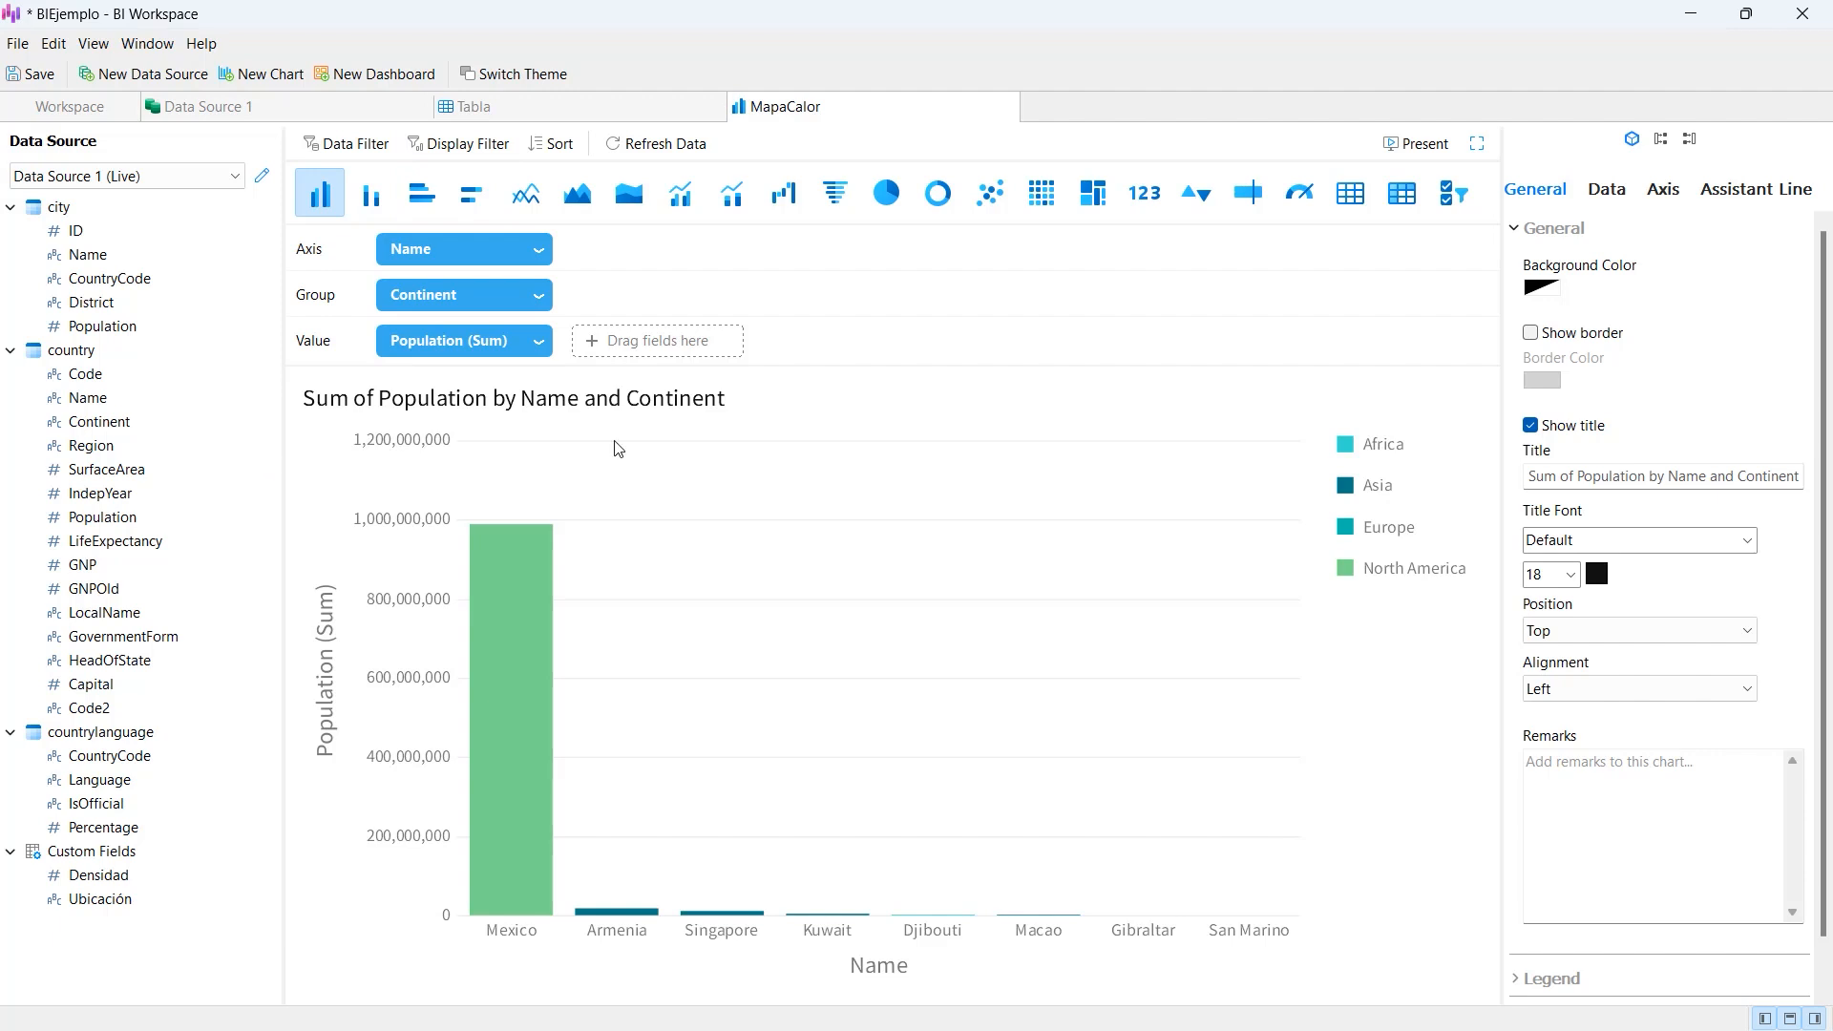
click(539, 346)
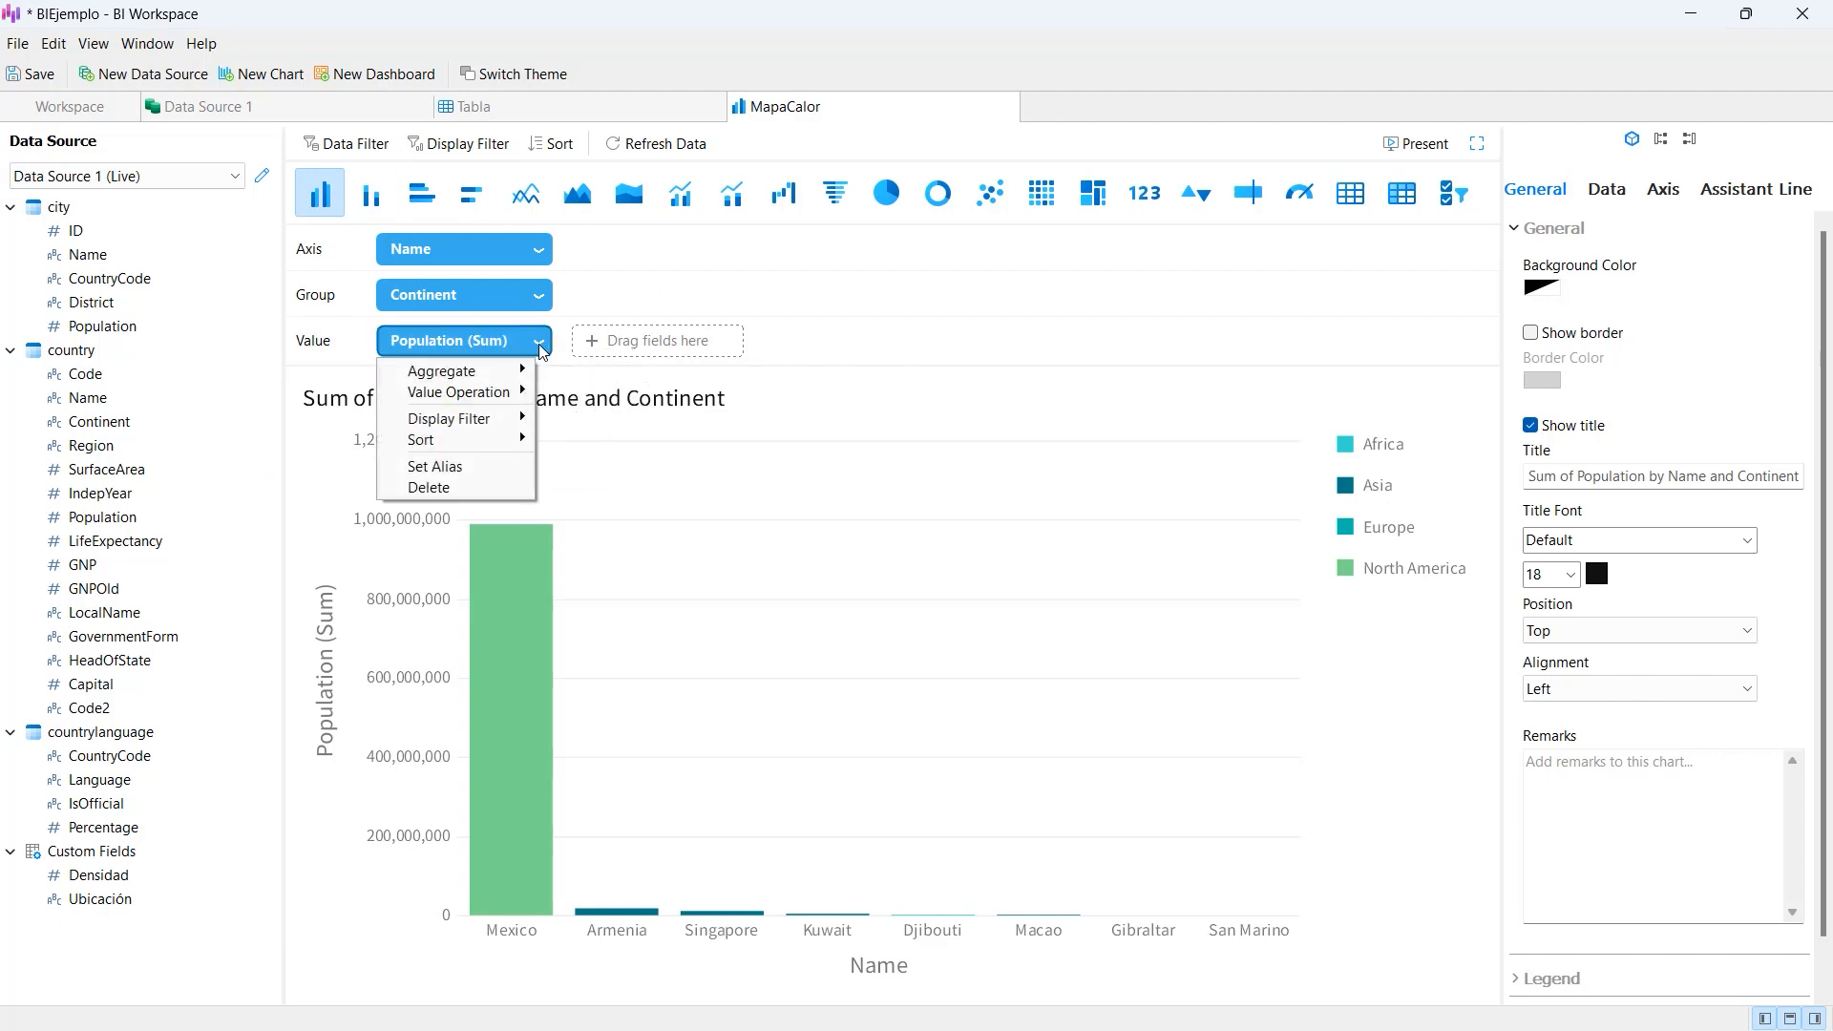
mouse_move(506, 371)
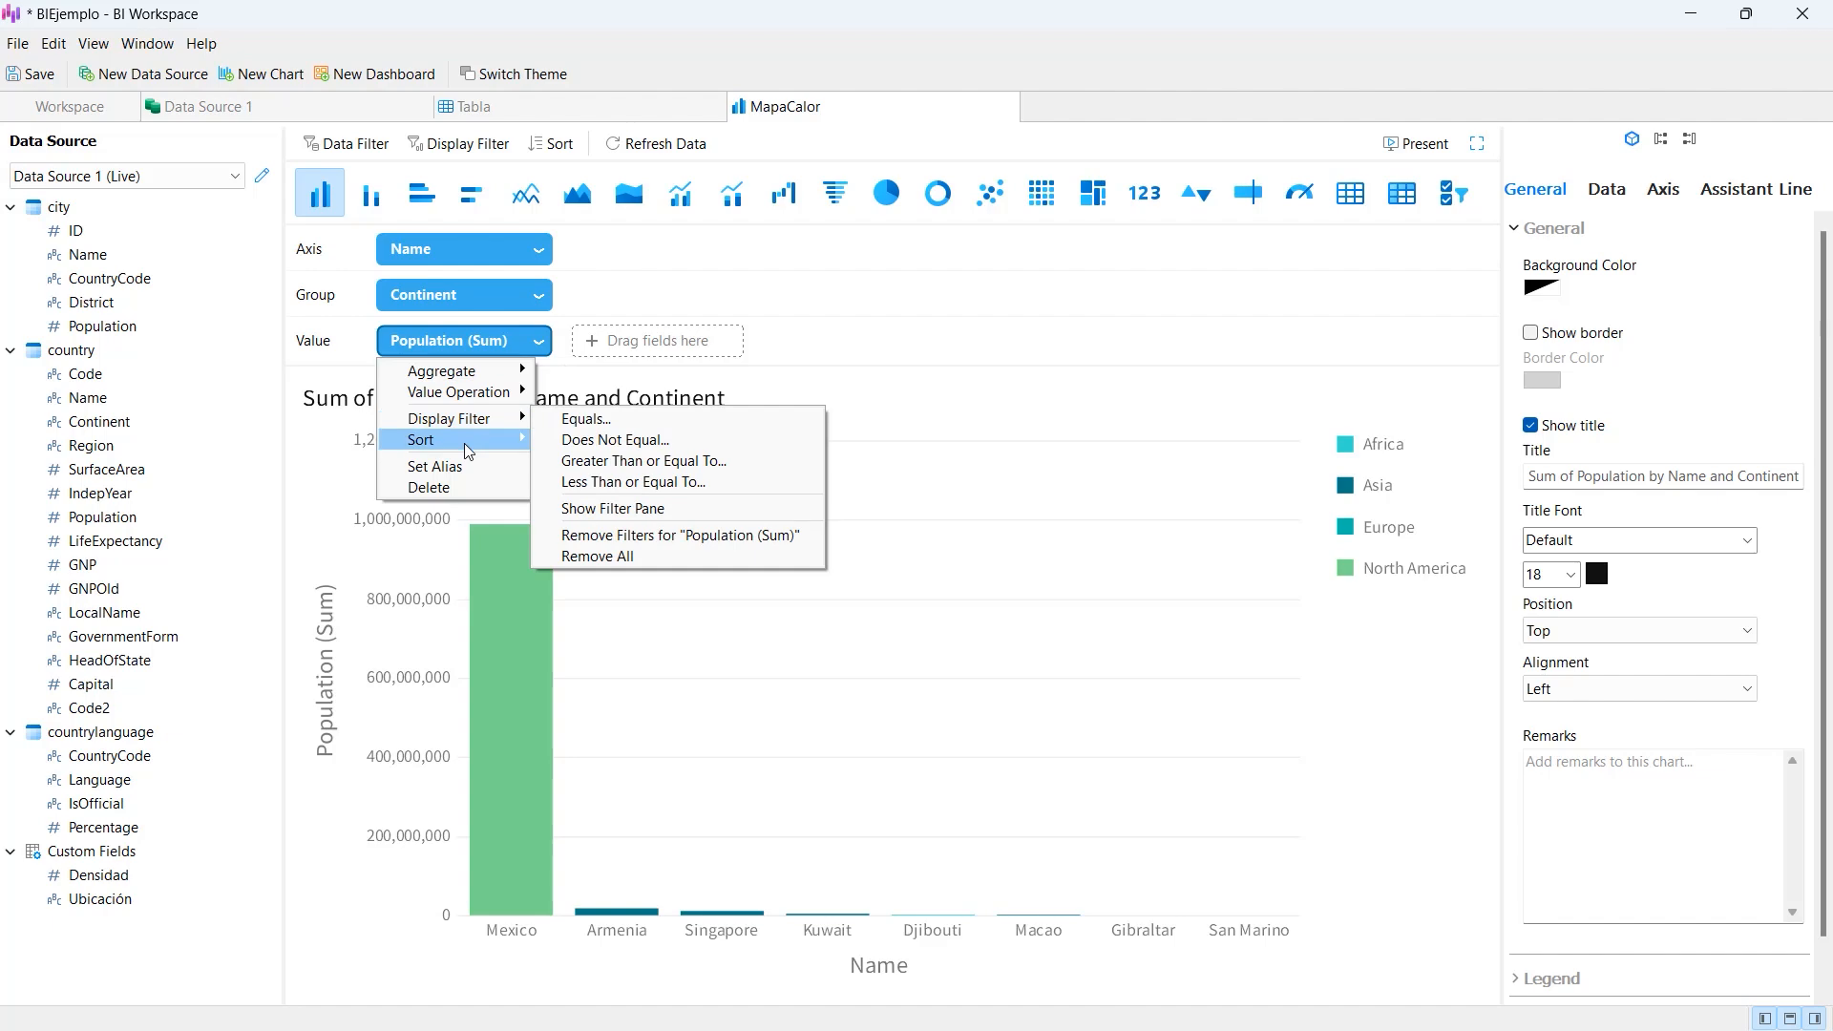
click(856, 261)
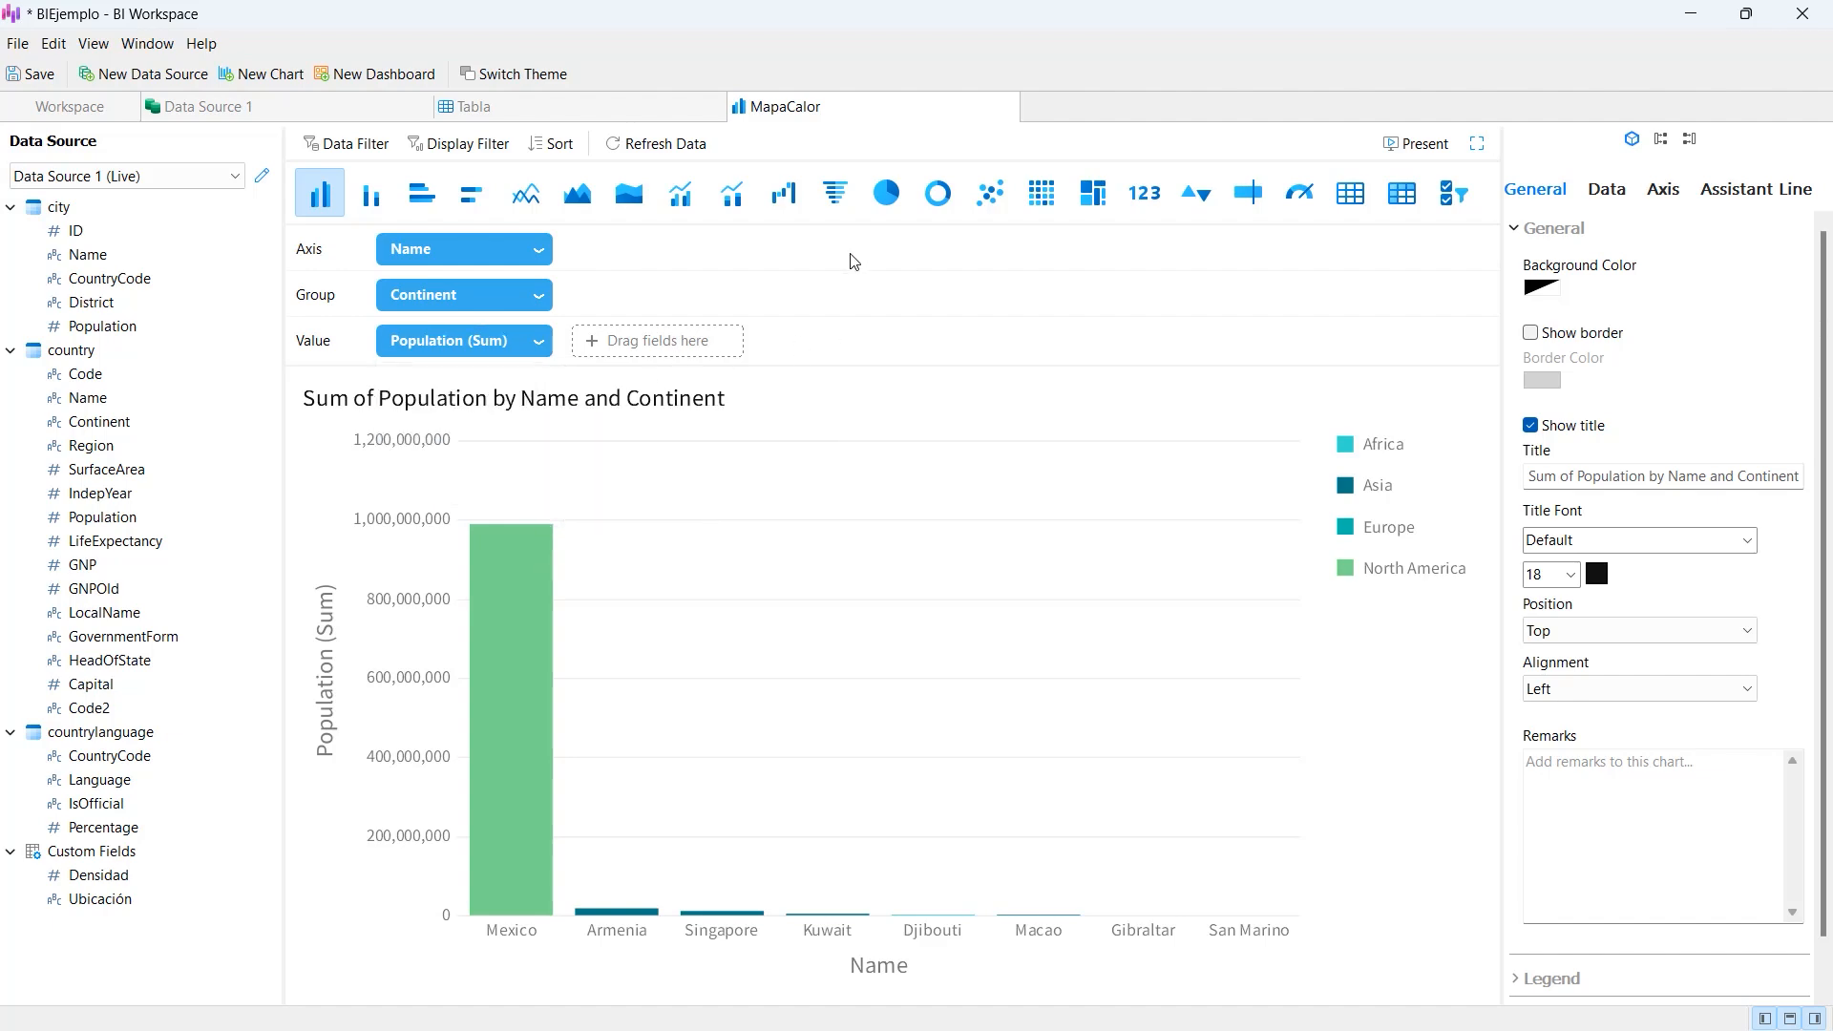
- Examine the continent, region and population values in the records of Data Source 1
click(258, 108)
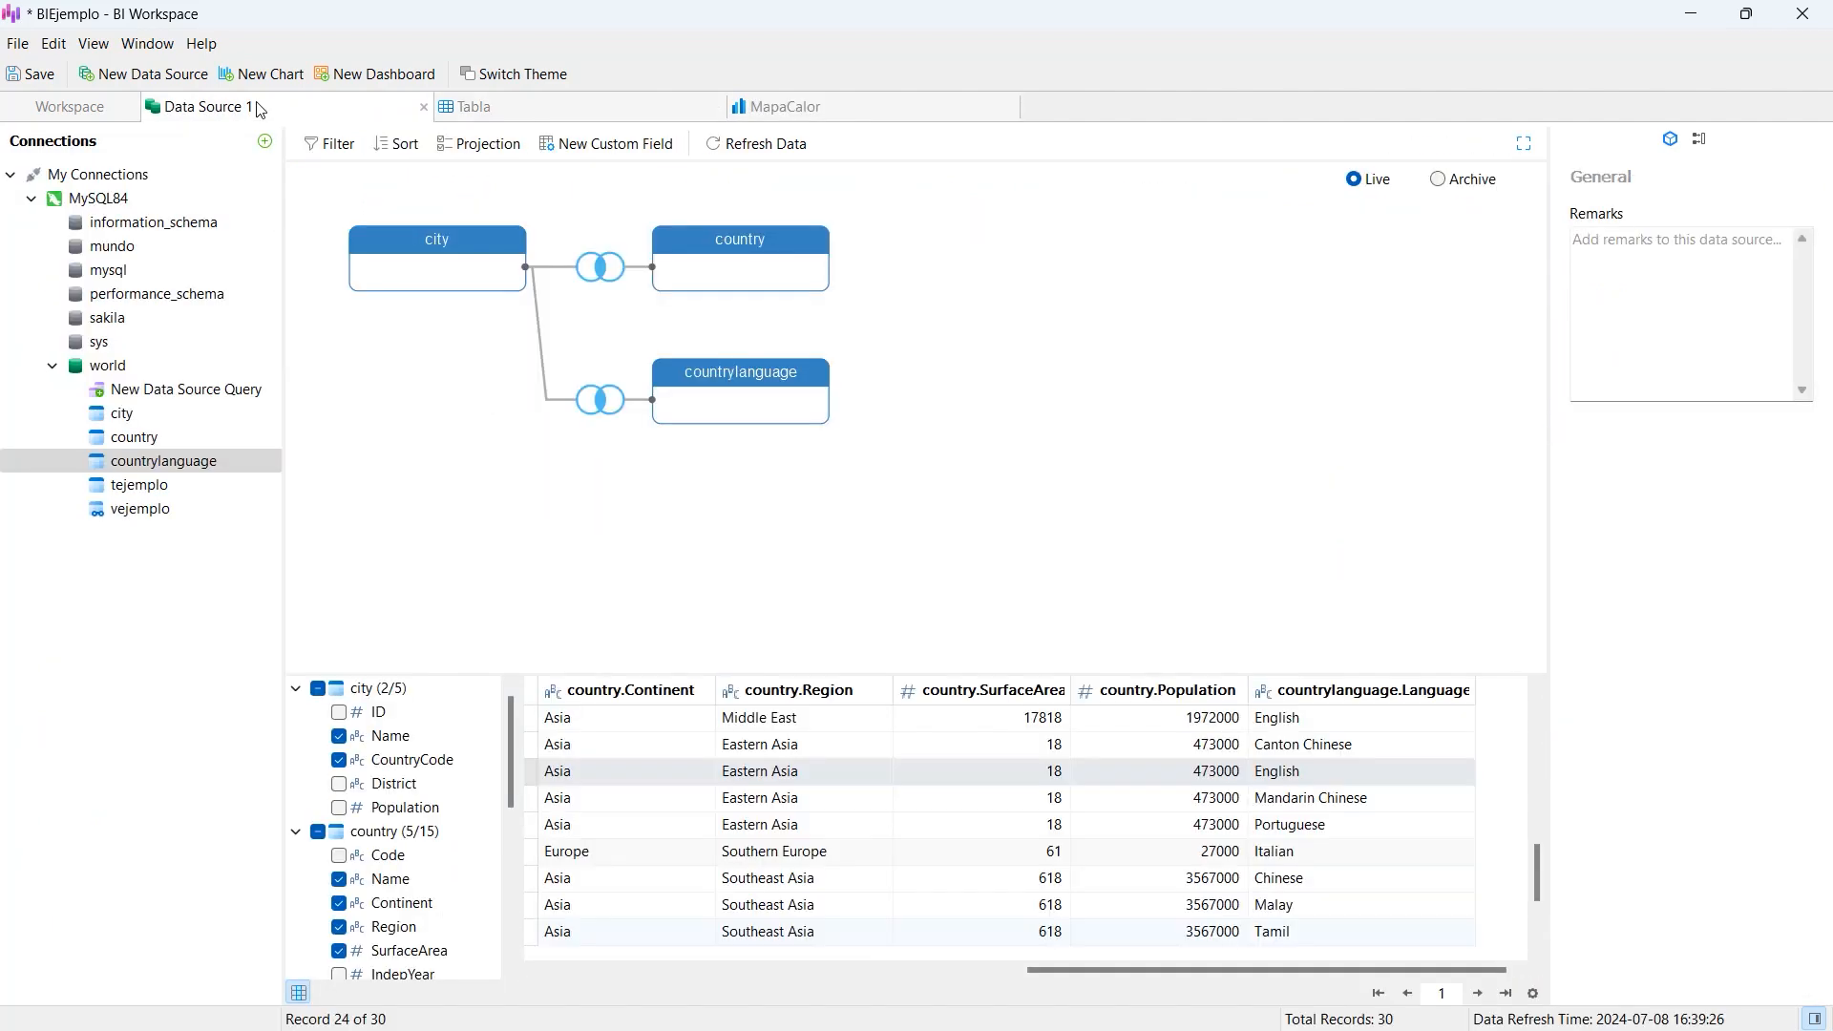
scroll(875, 804, up, 5)
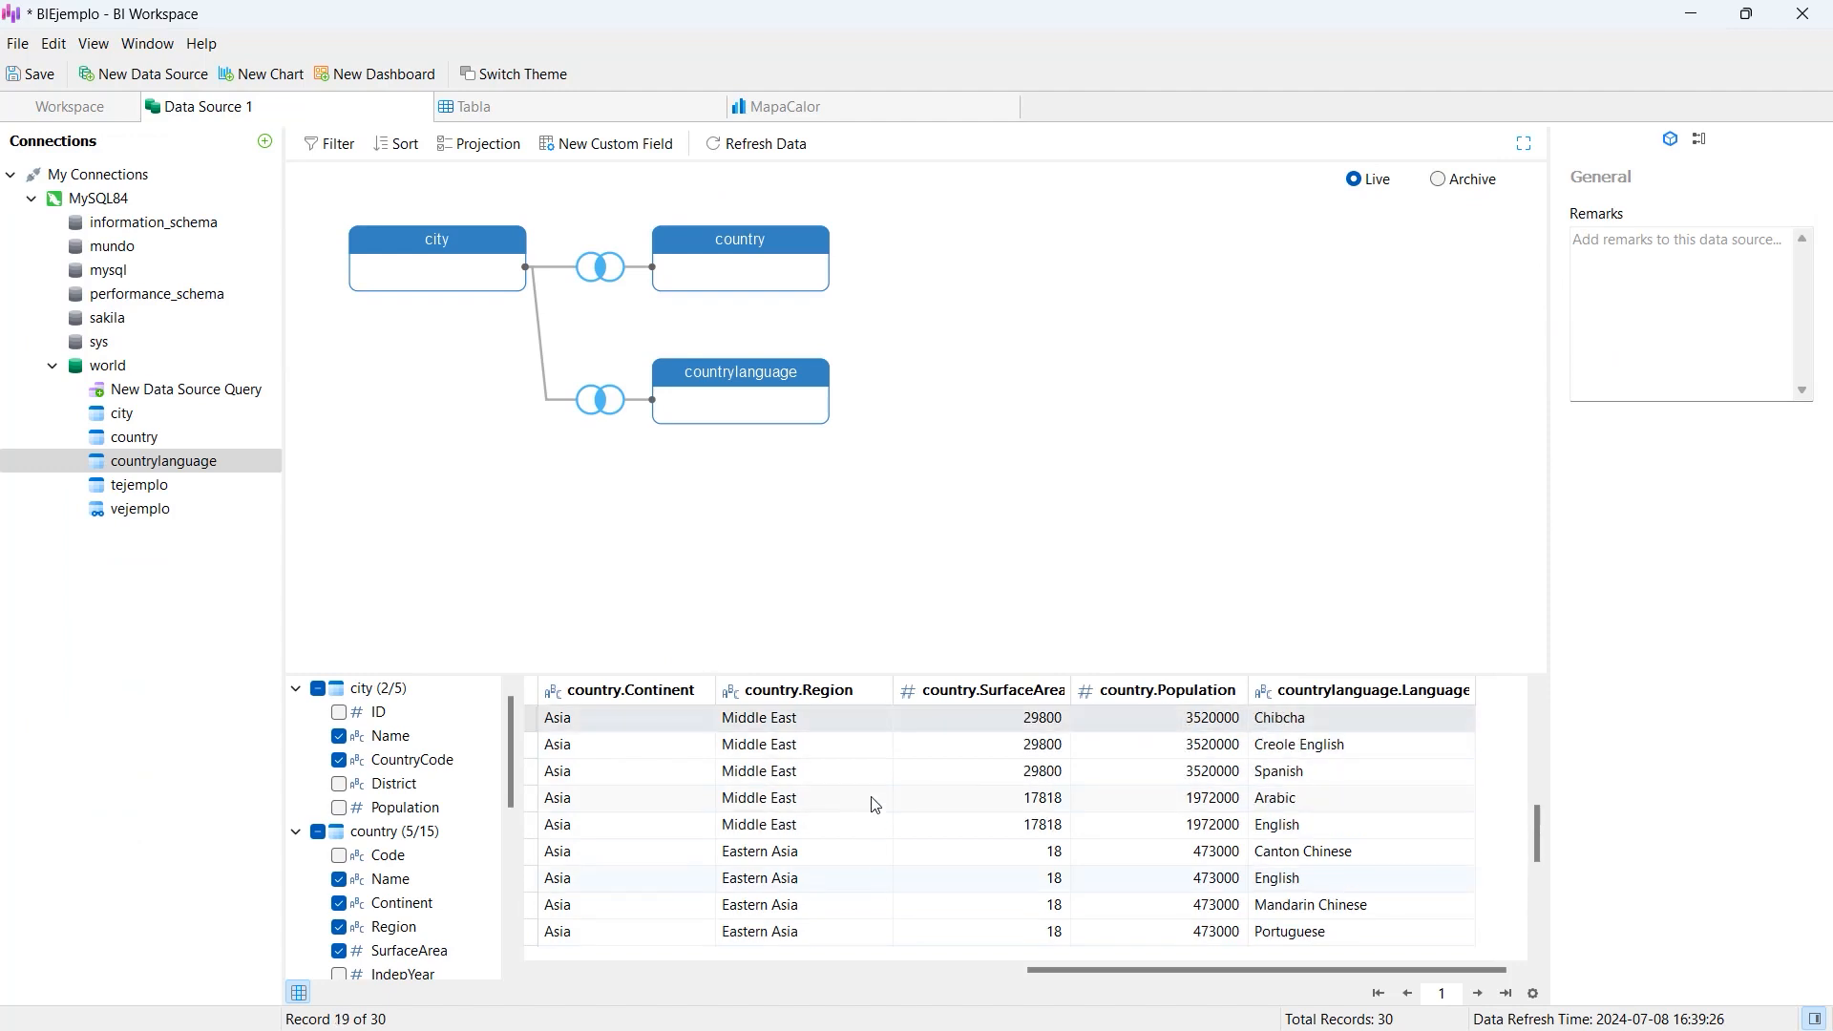
scroll(875, 805, up, 2)
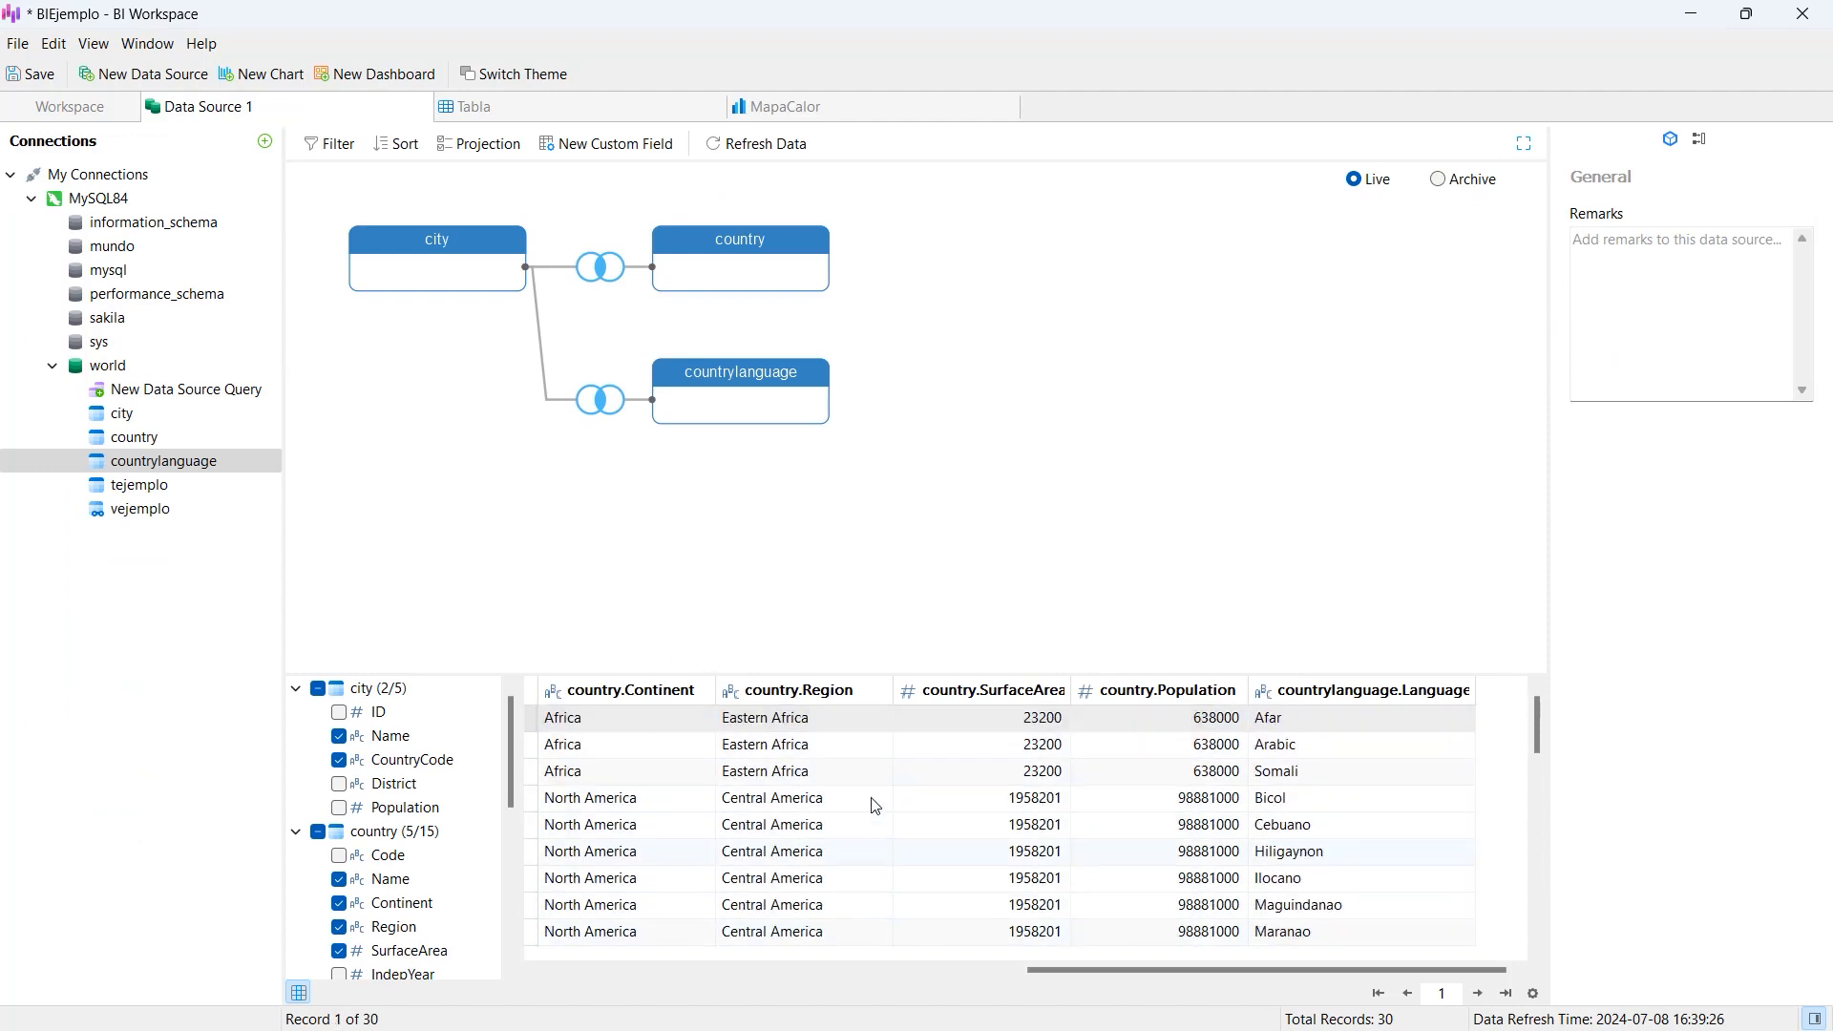
scroll(673, 795, down, 7)
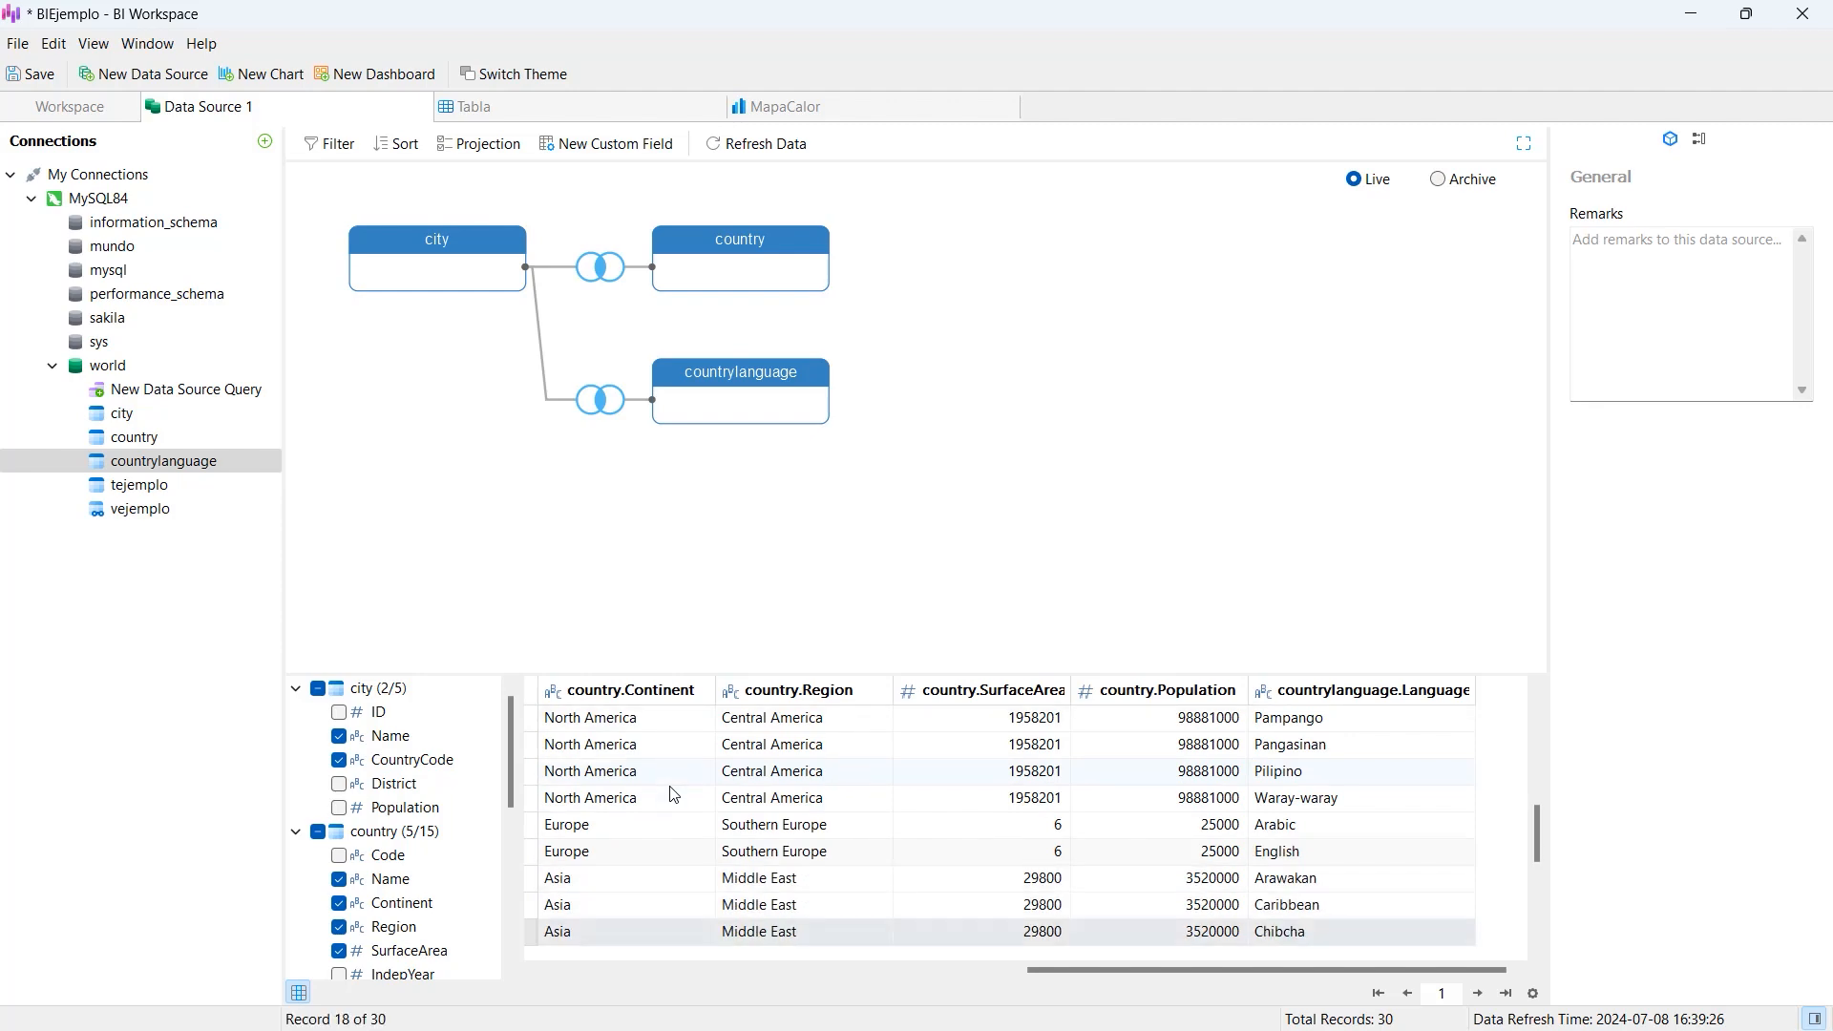
- Add a sort criterion to the MapaCalor chart on country.Population (Sum) in ascending order and apply it
scroll(673, 795, down, 1)
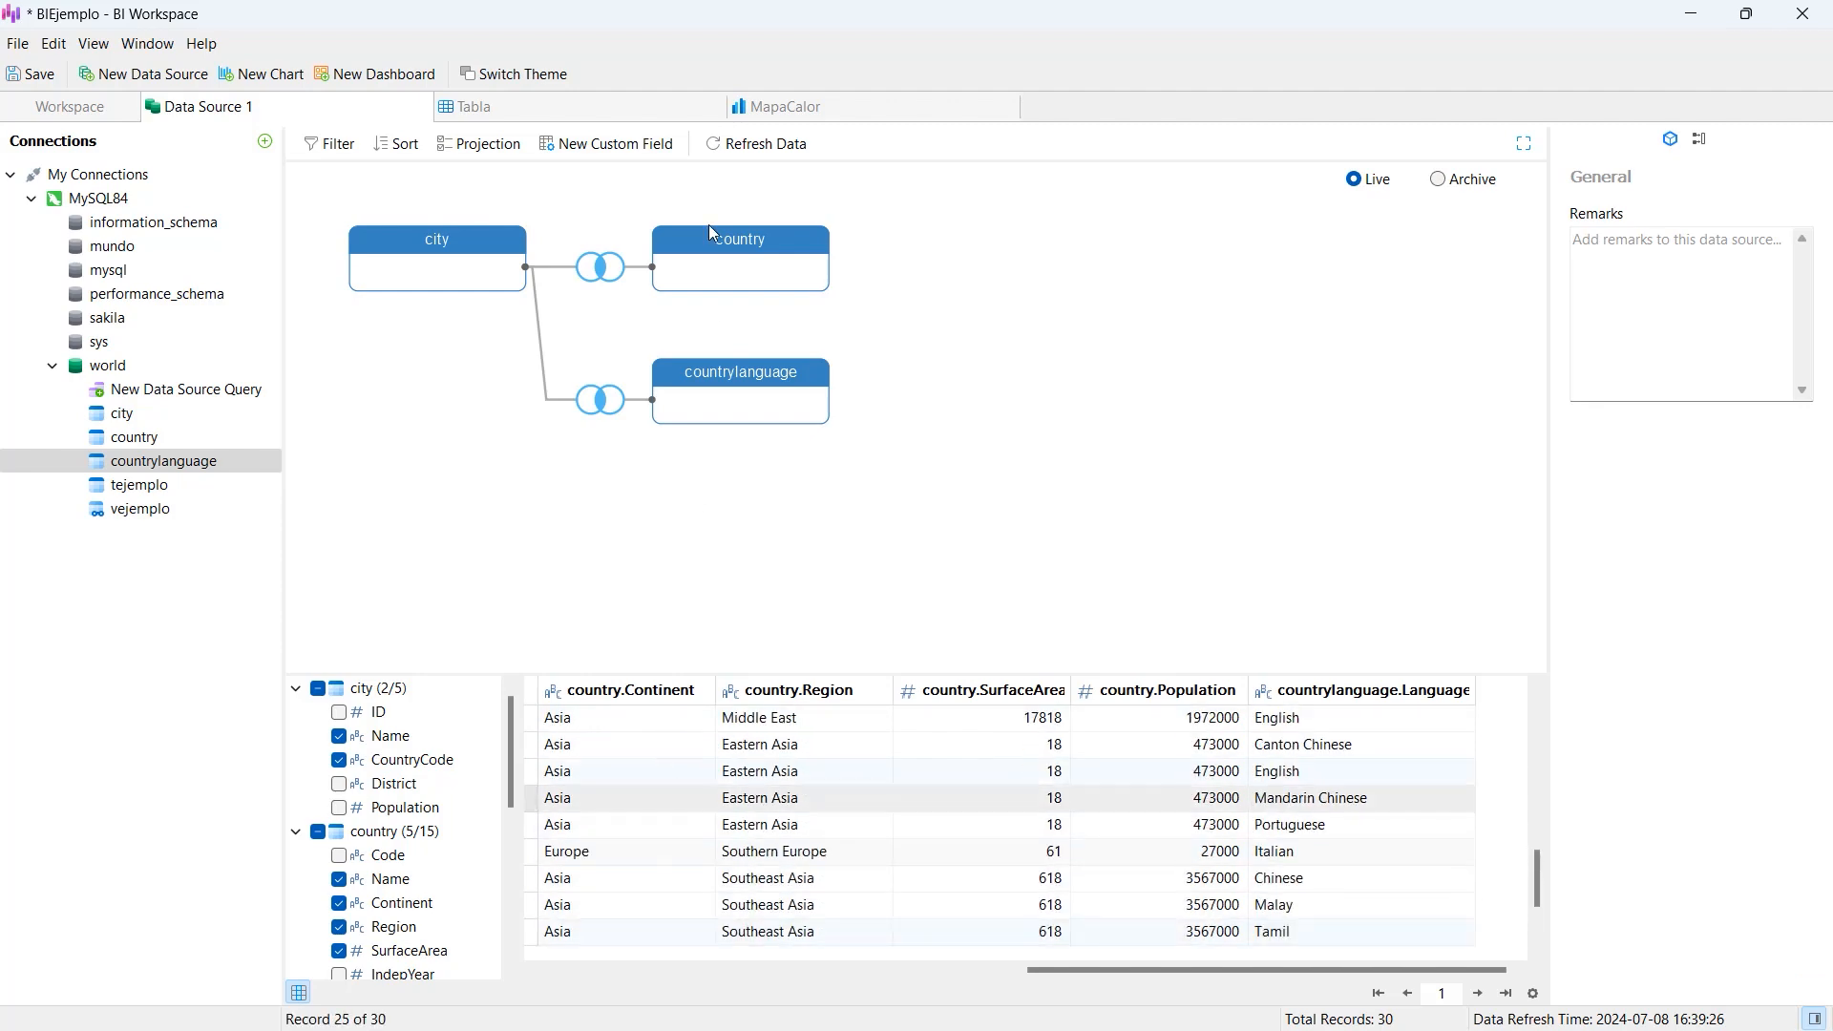
click(776, 108)
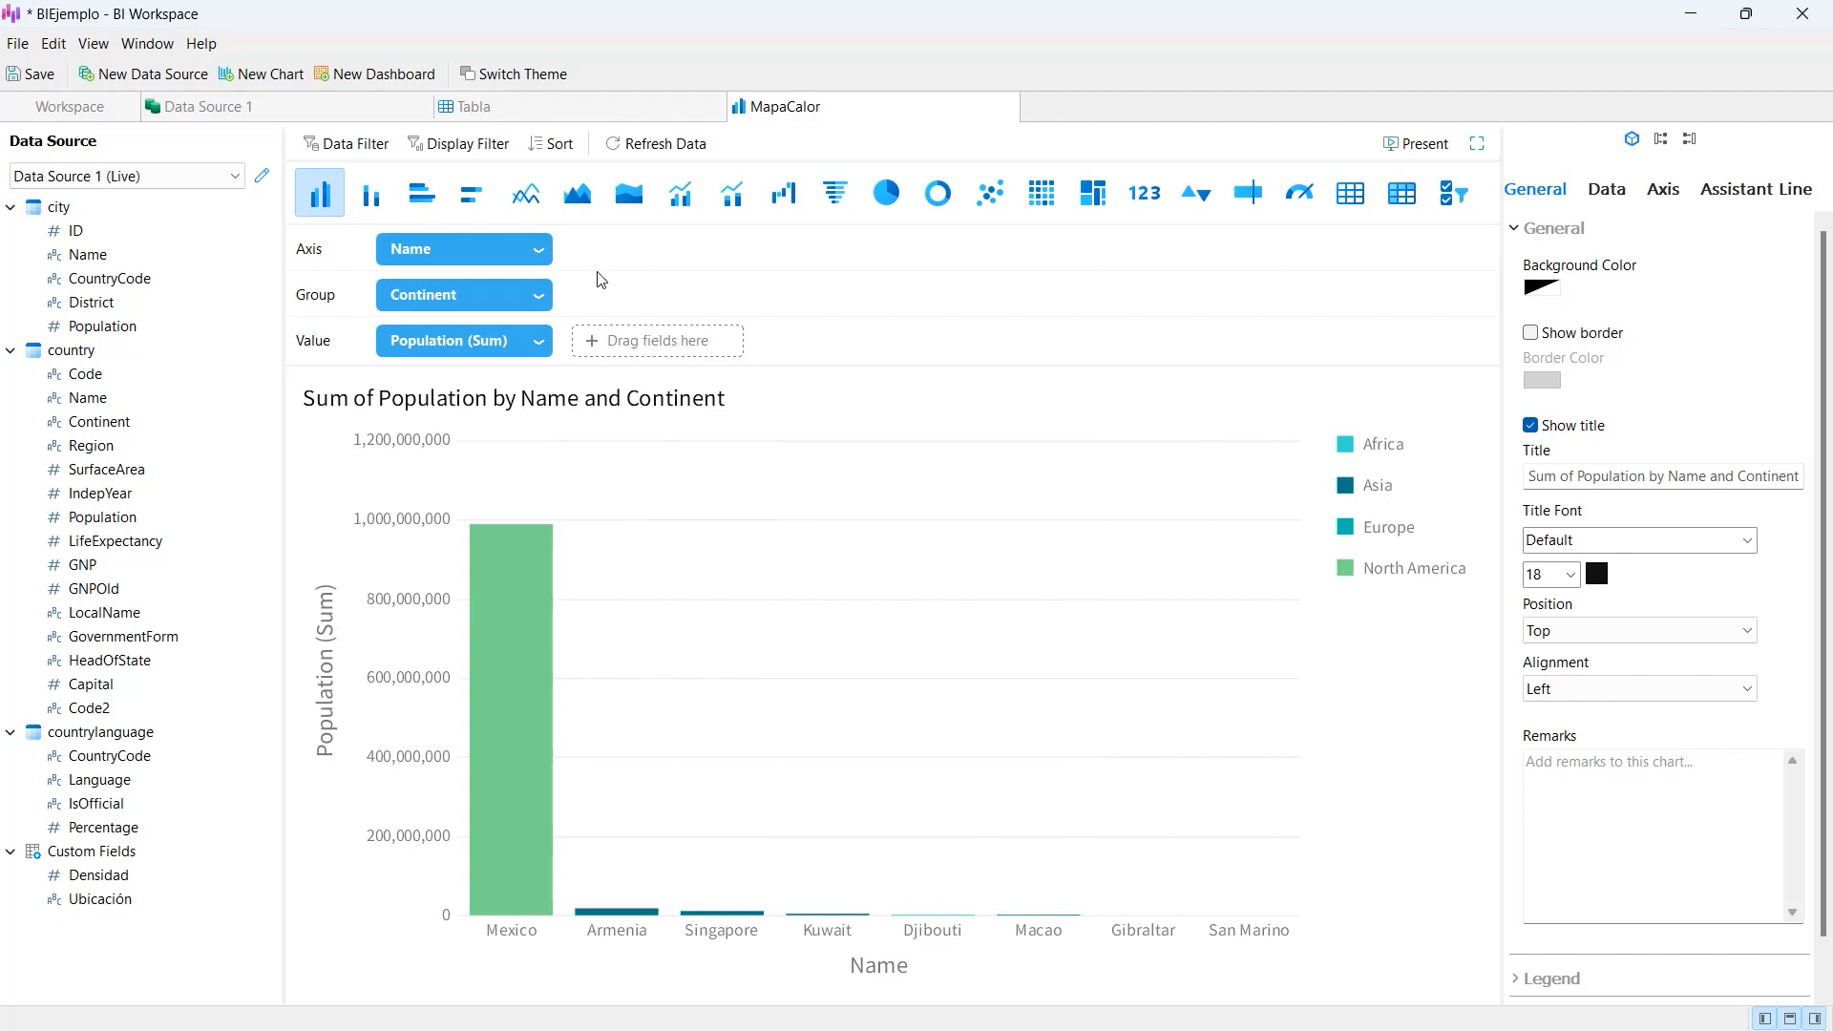
click(530, 251)
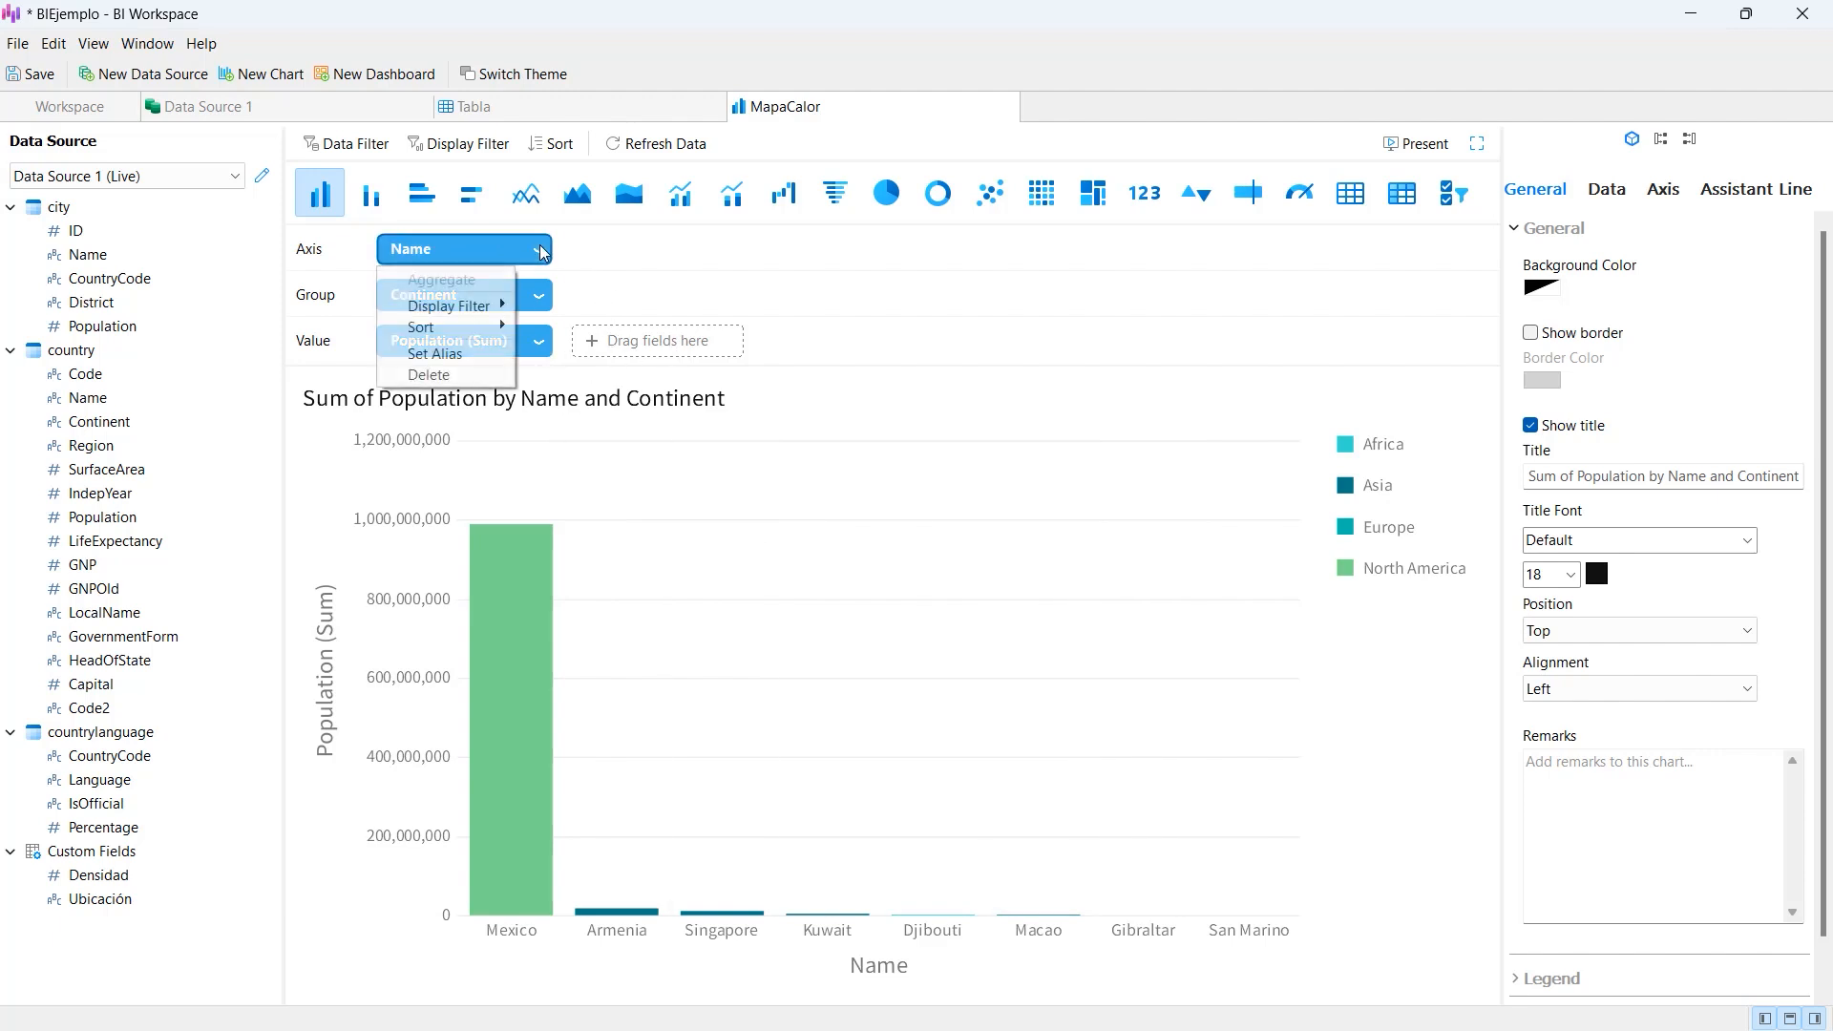
click(348, 144)
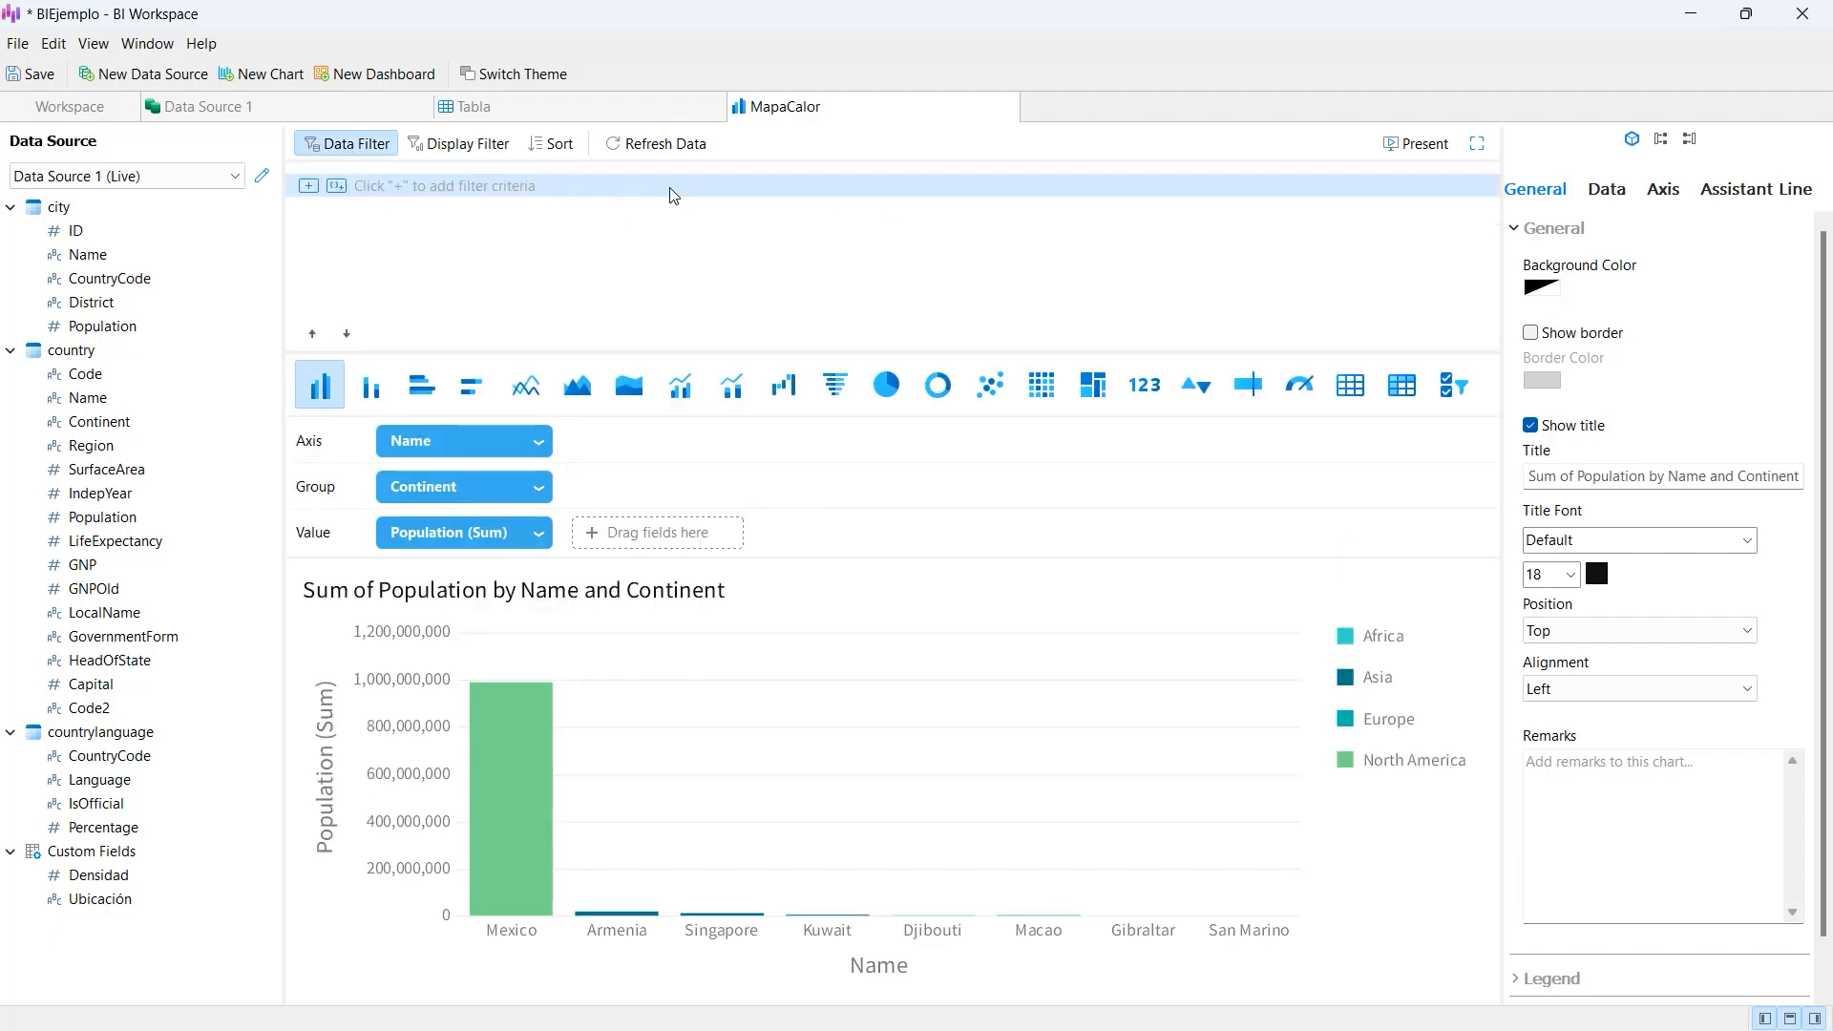
click(567, 145)
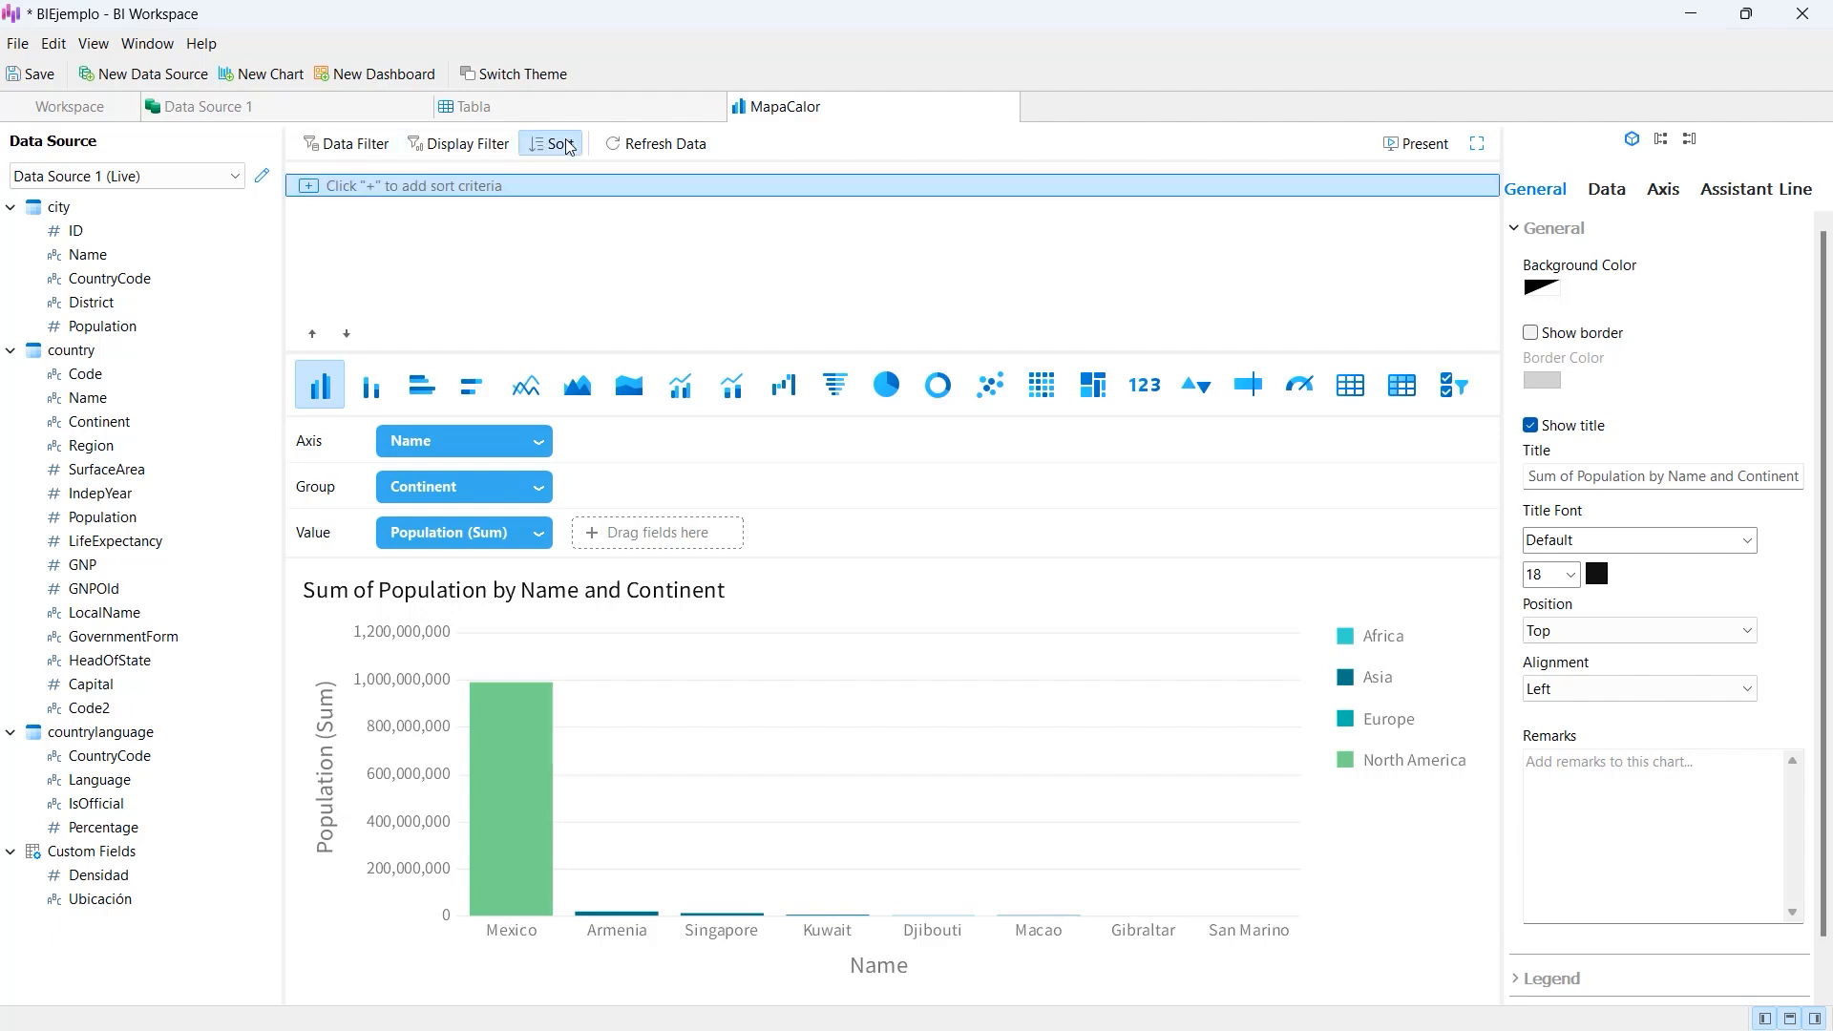
click(309, 186)
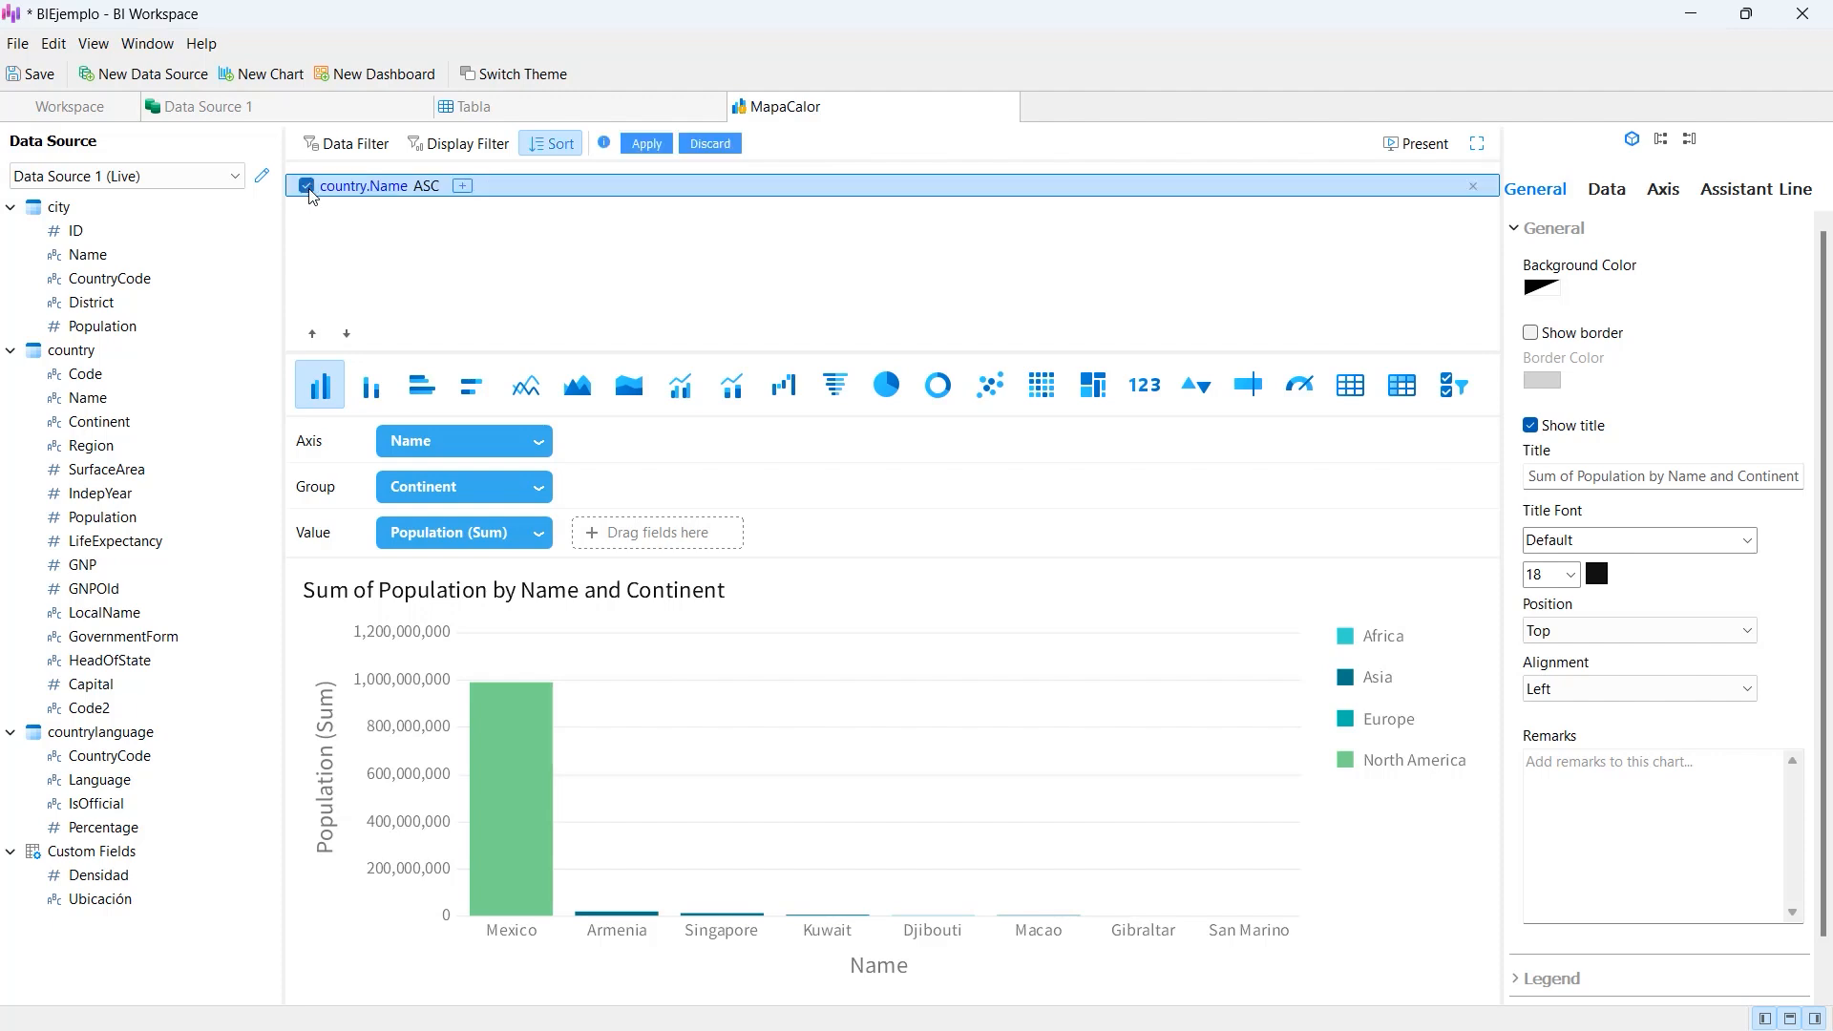
click(375, 191)
click(391, 266)
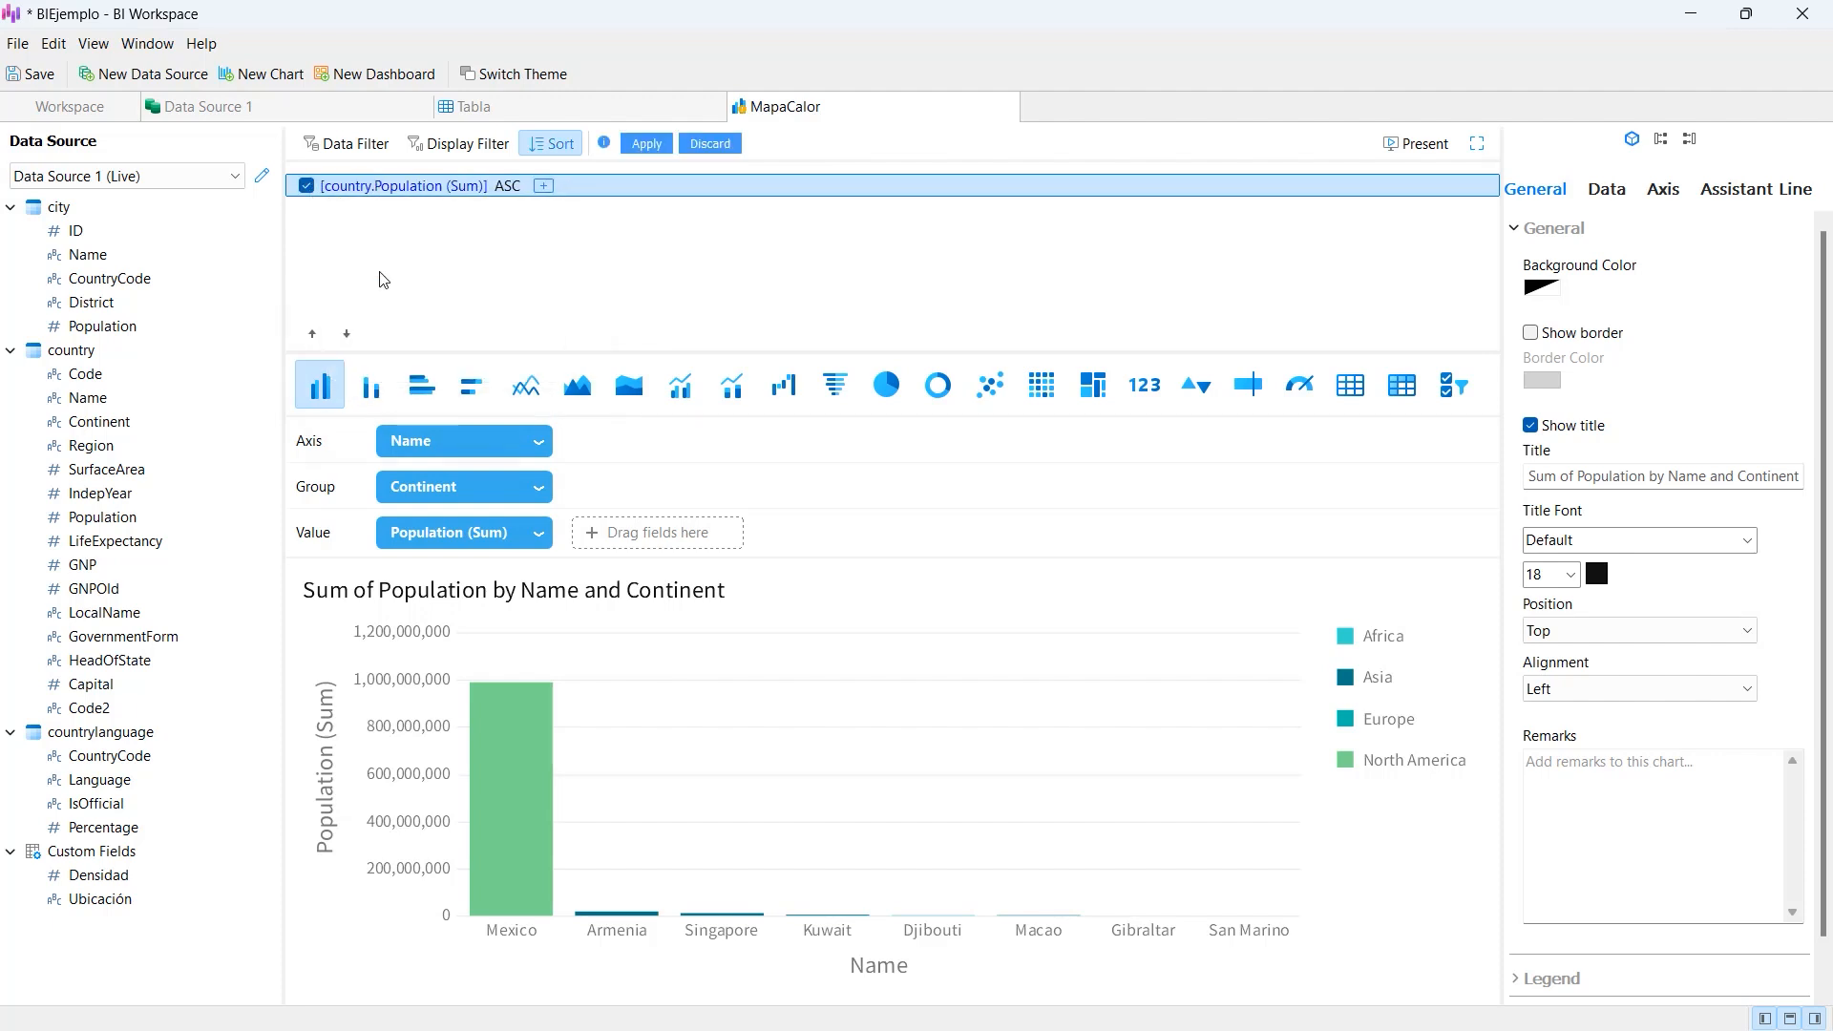
click(657, 144)
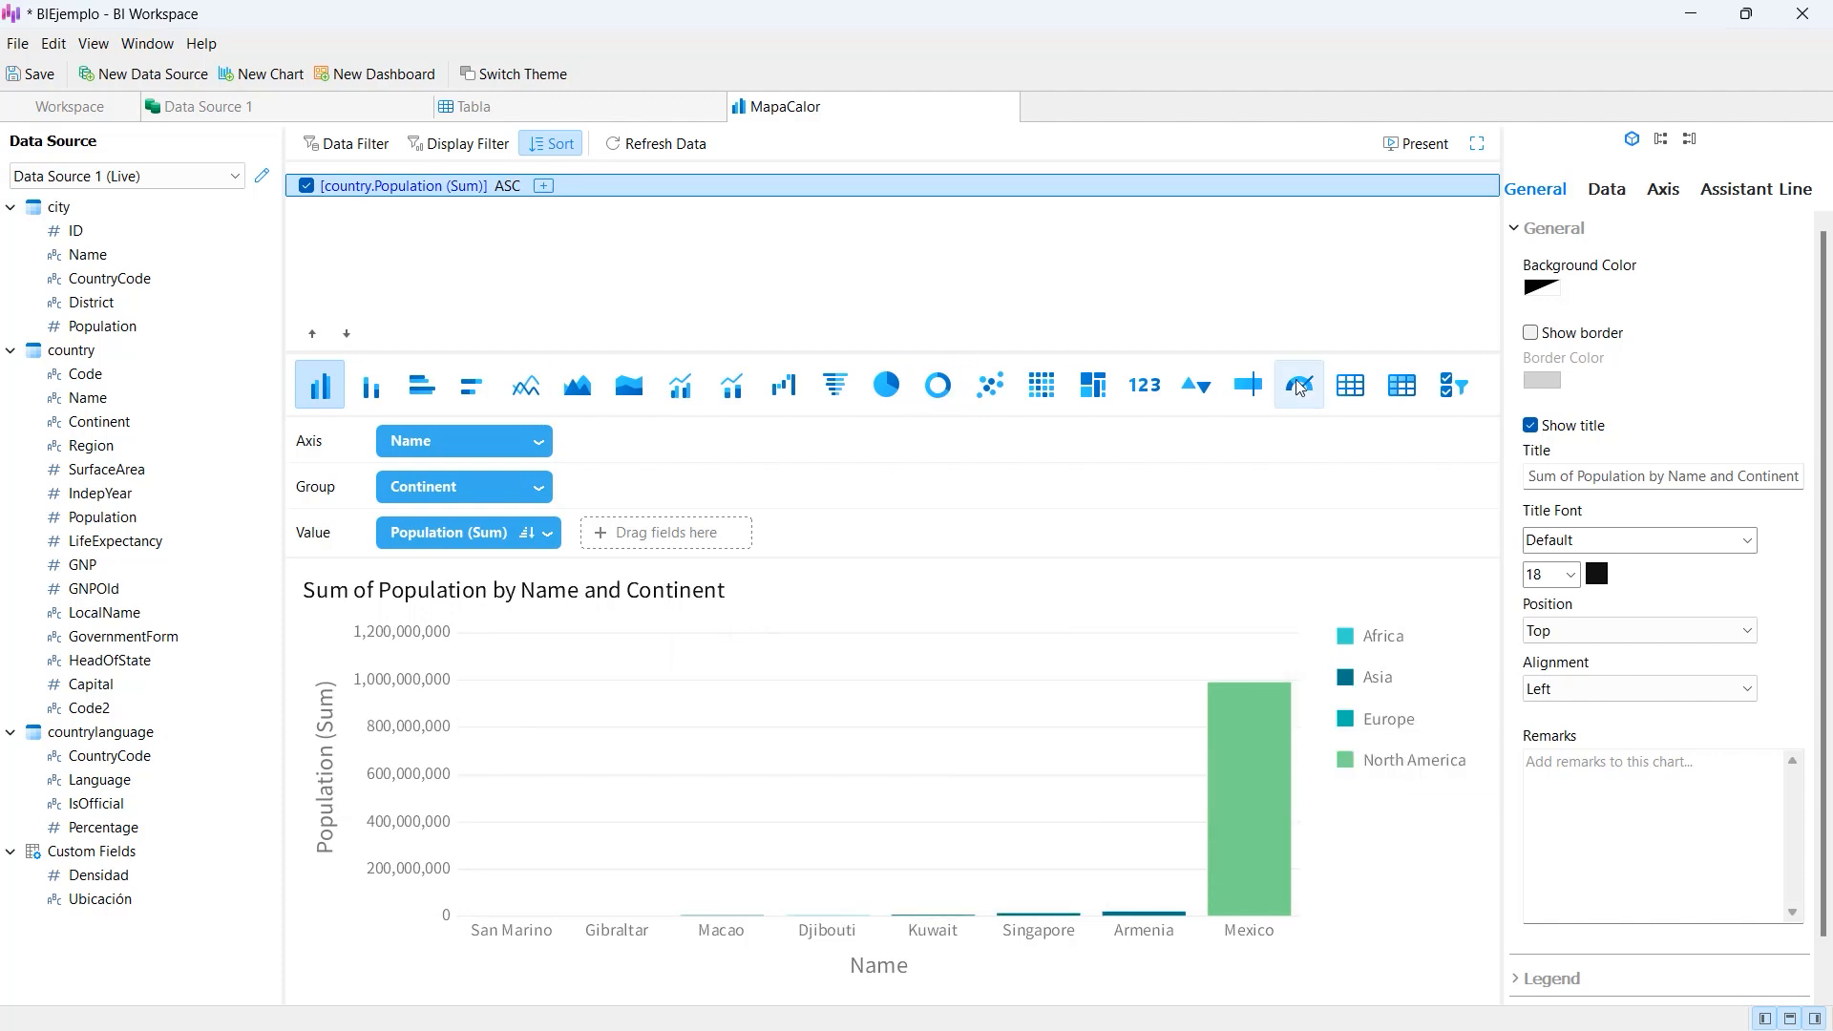
- Change MapaCalor to a heat map and inspect the population details of its country cells
click(1043, 386)
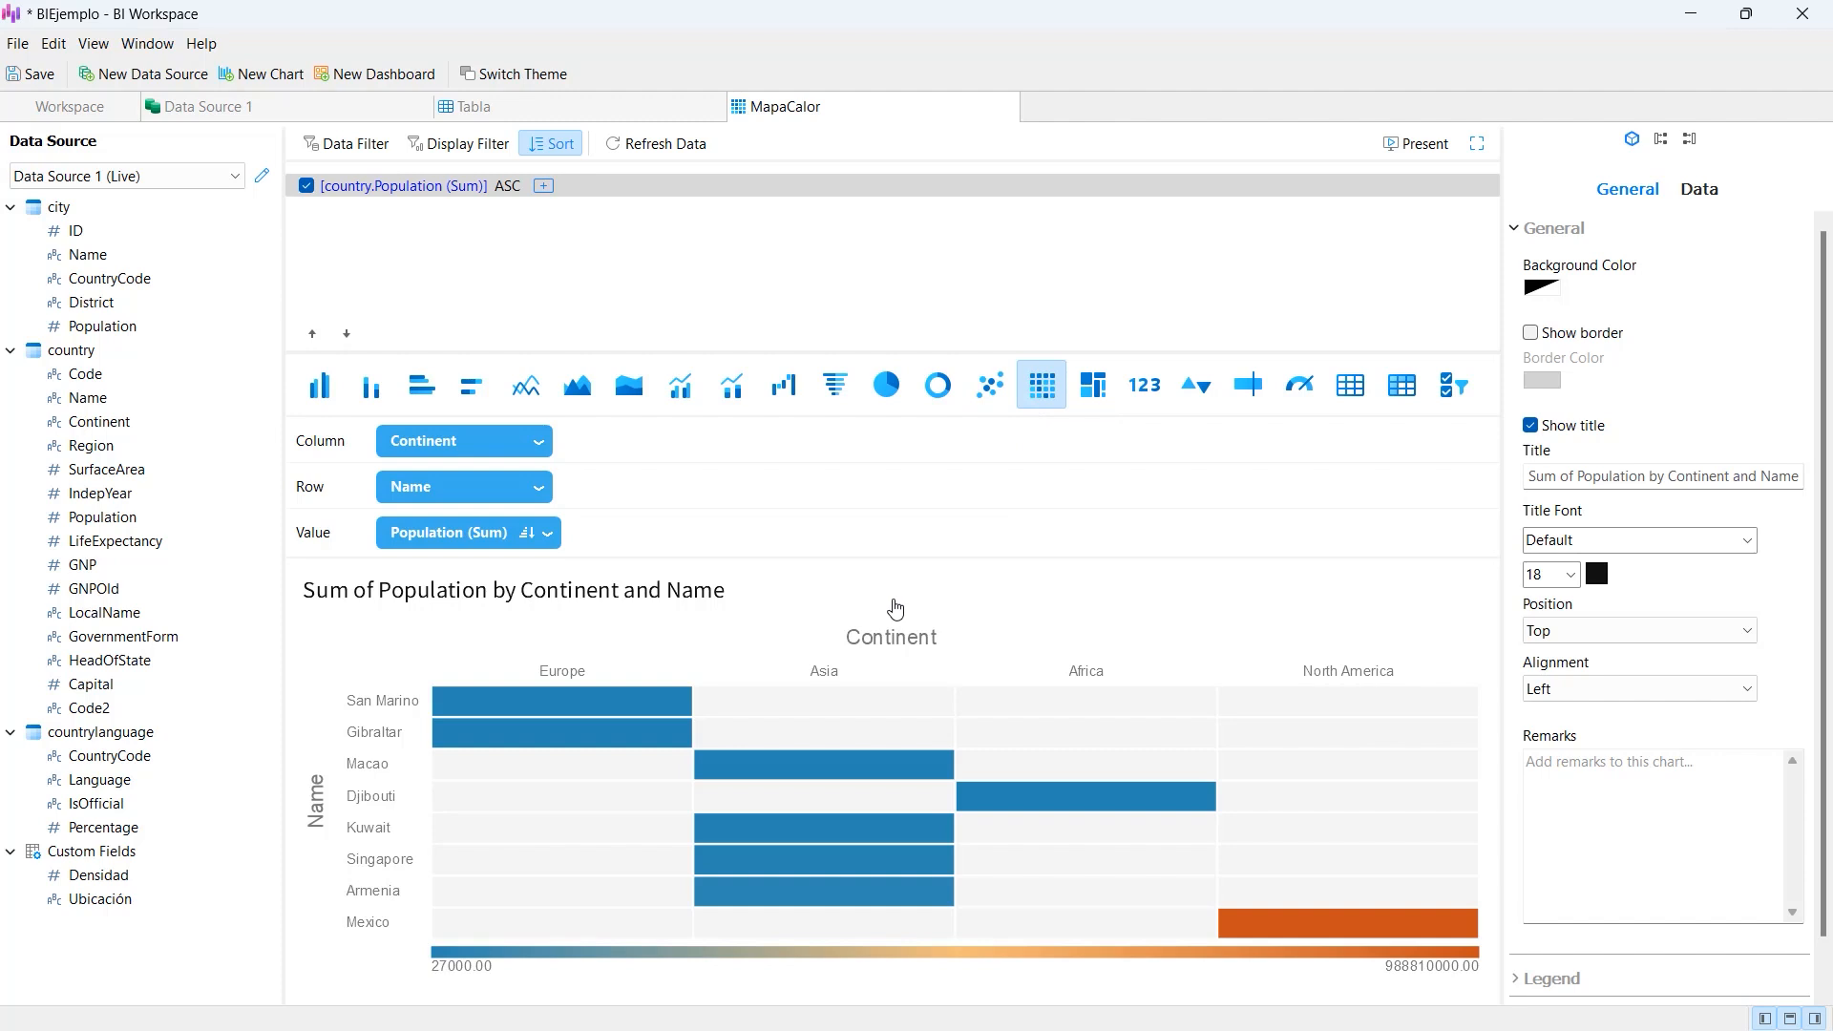
mouse_move(1226, 892)
mouse_move(509, 691)
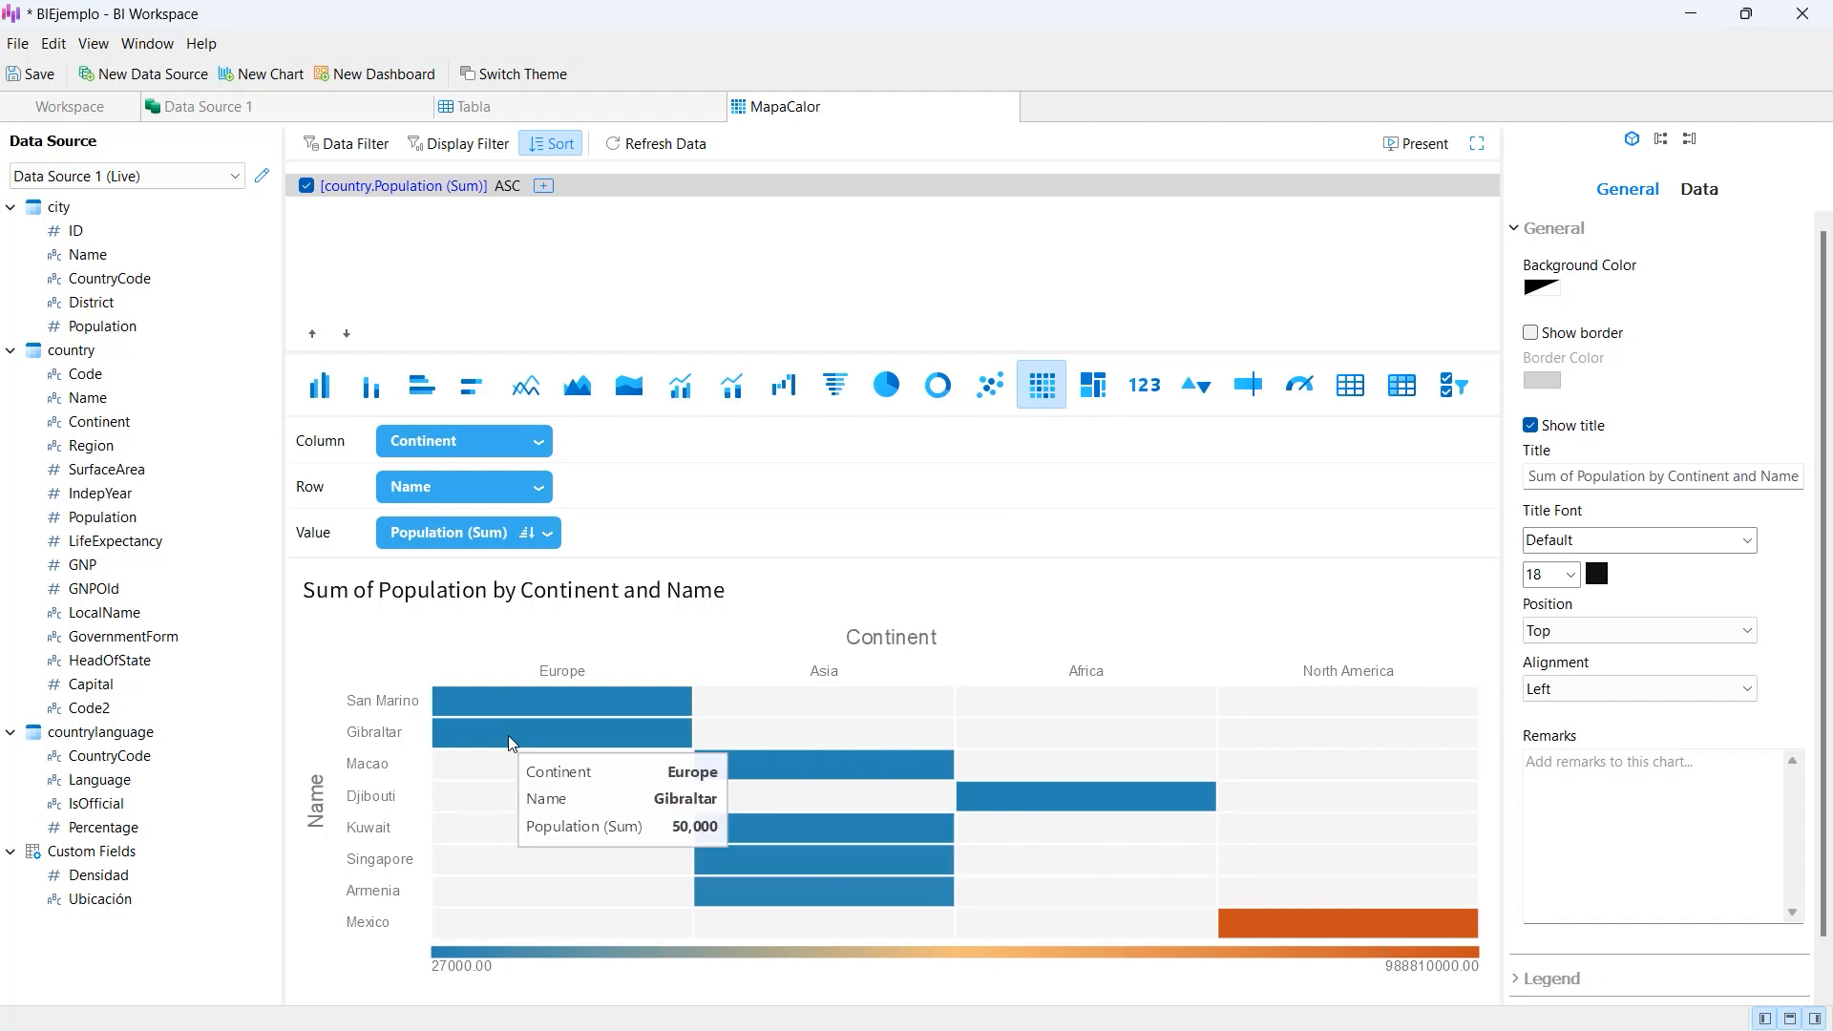
mouse_move(747, 754)
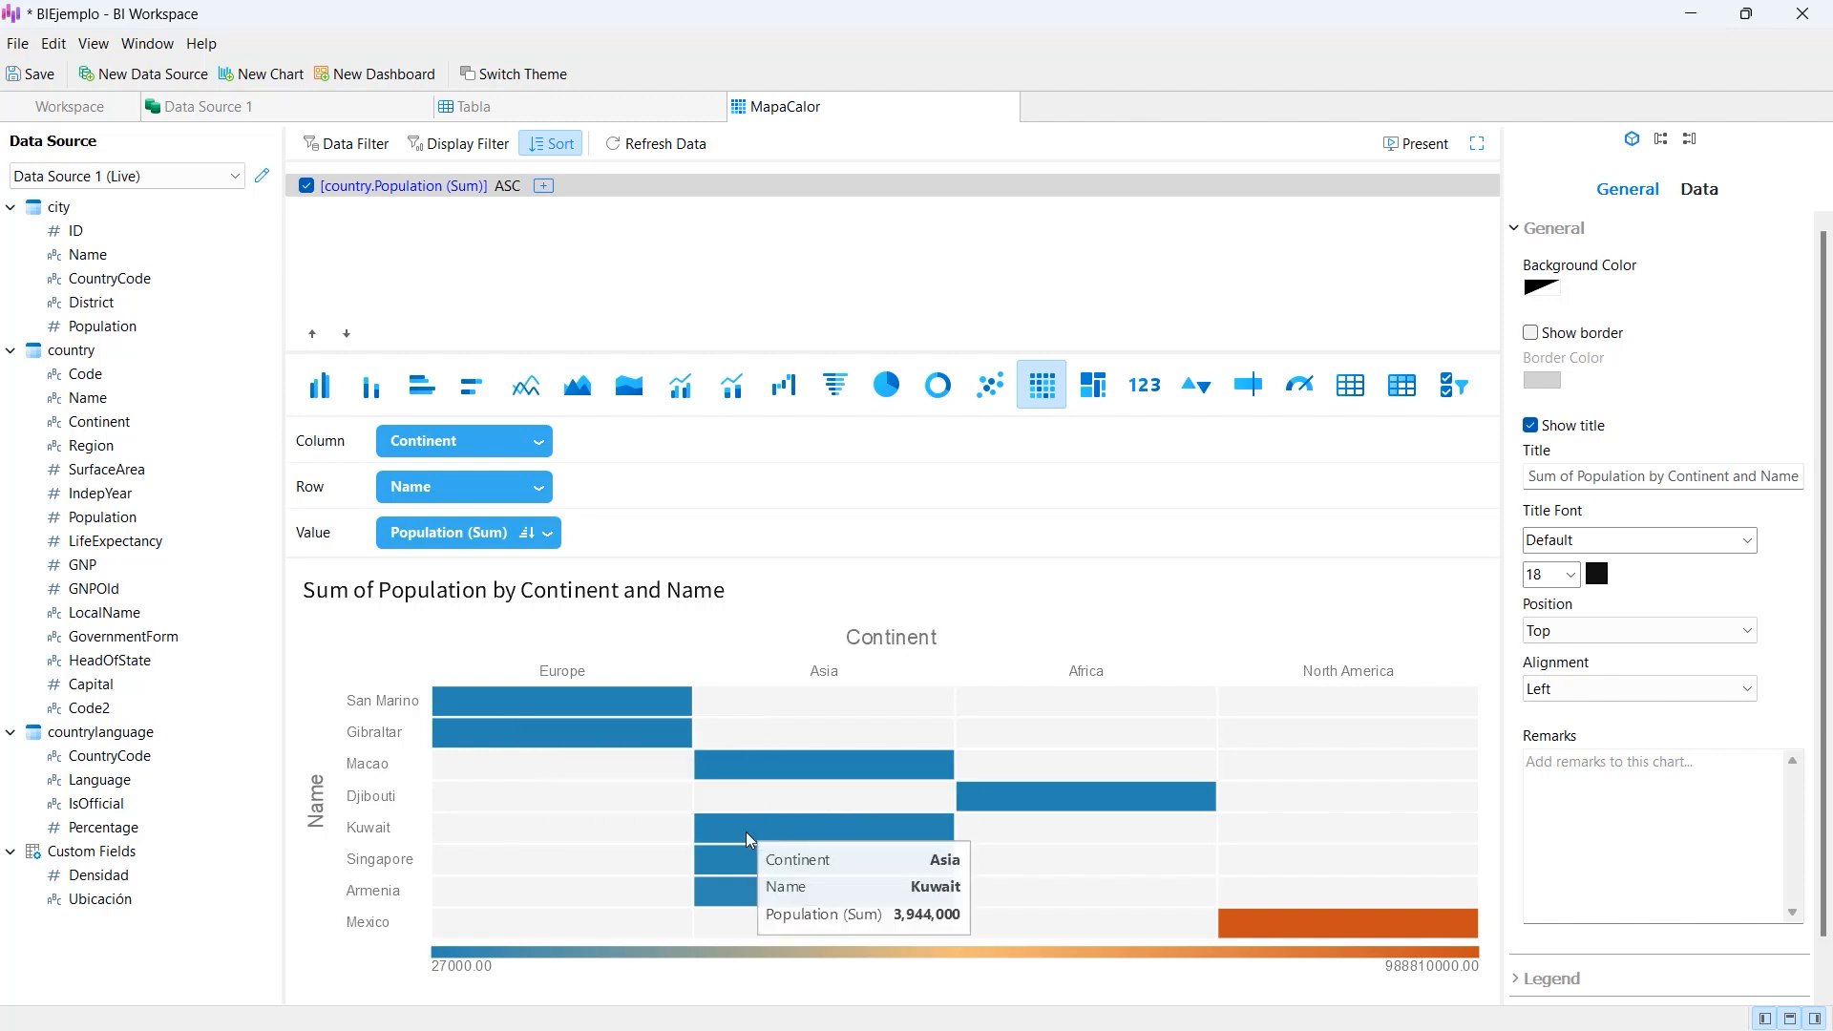
mouse_move(1047, 827)
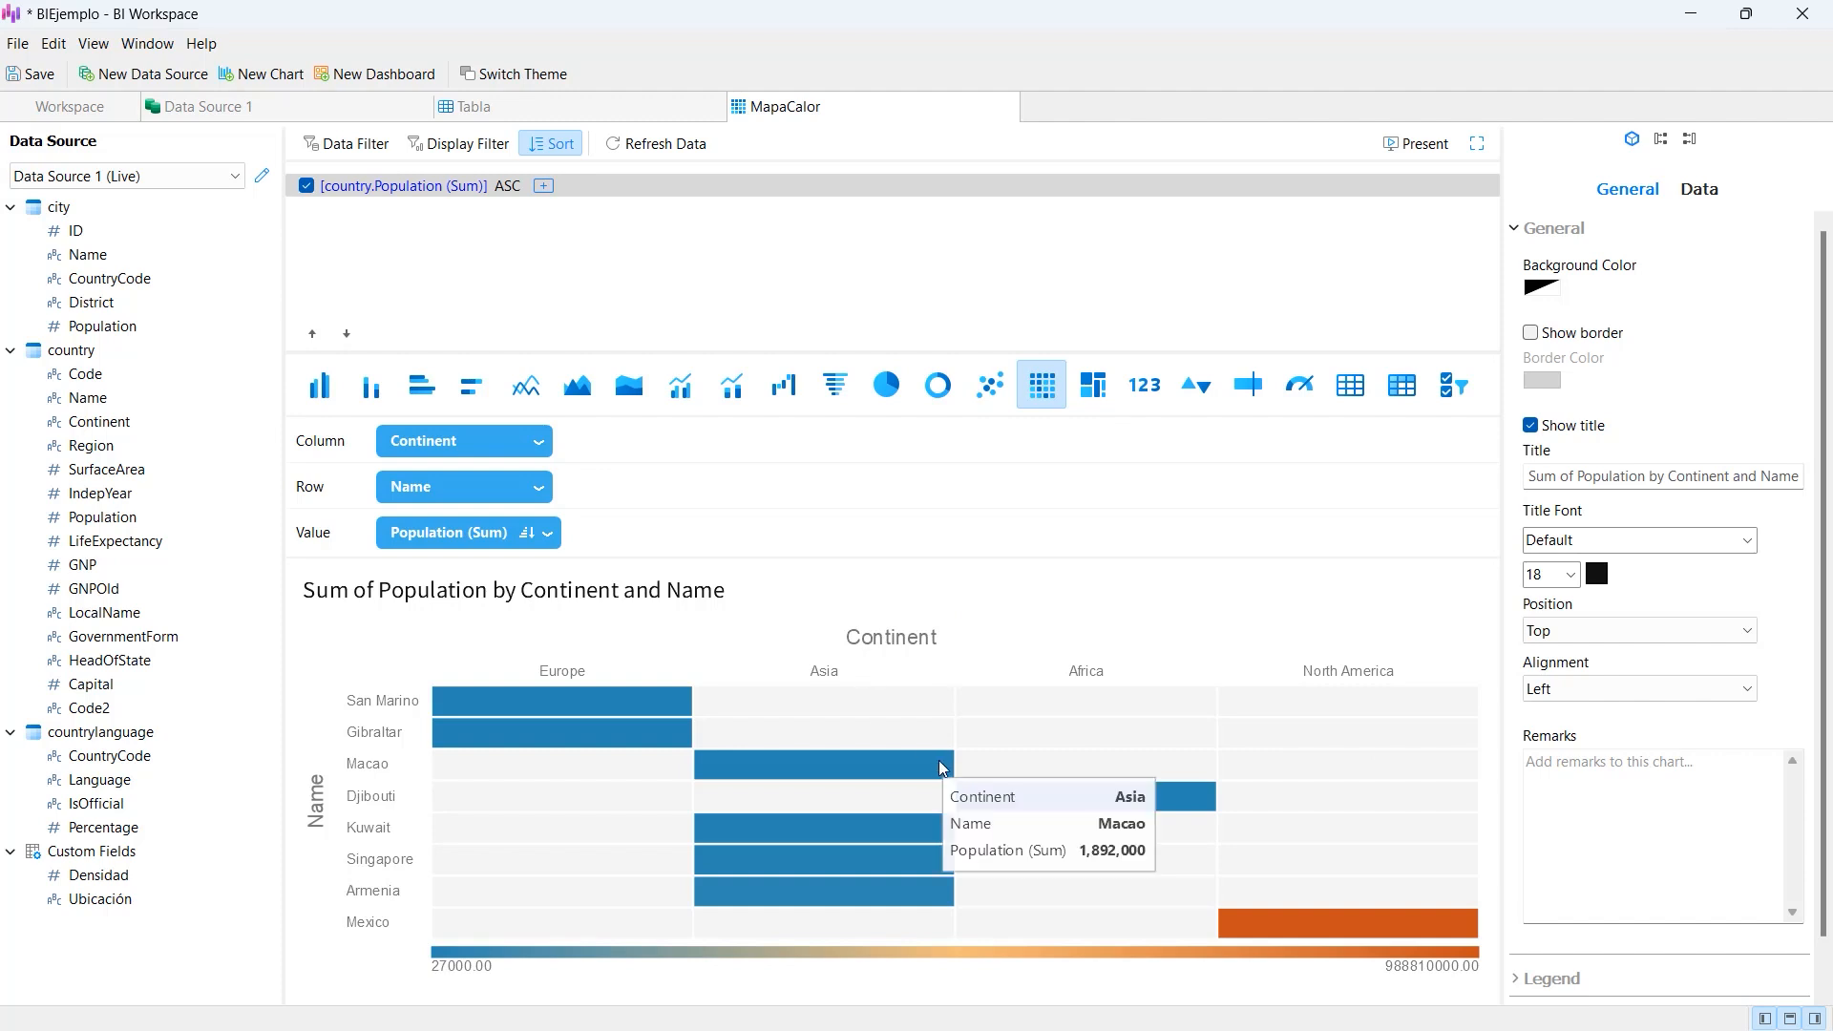
- Try the treemap and scatter chart types for MapaCalor, and return to the heat map
click(1089, 393)
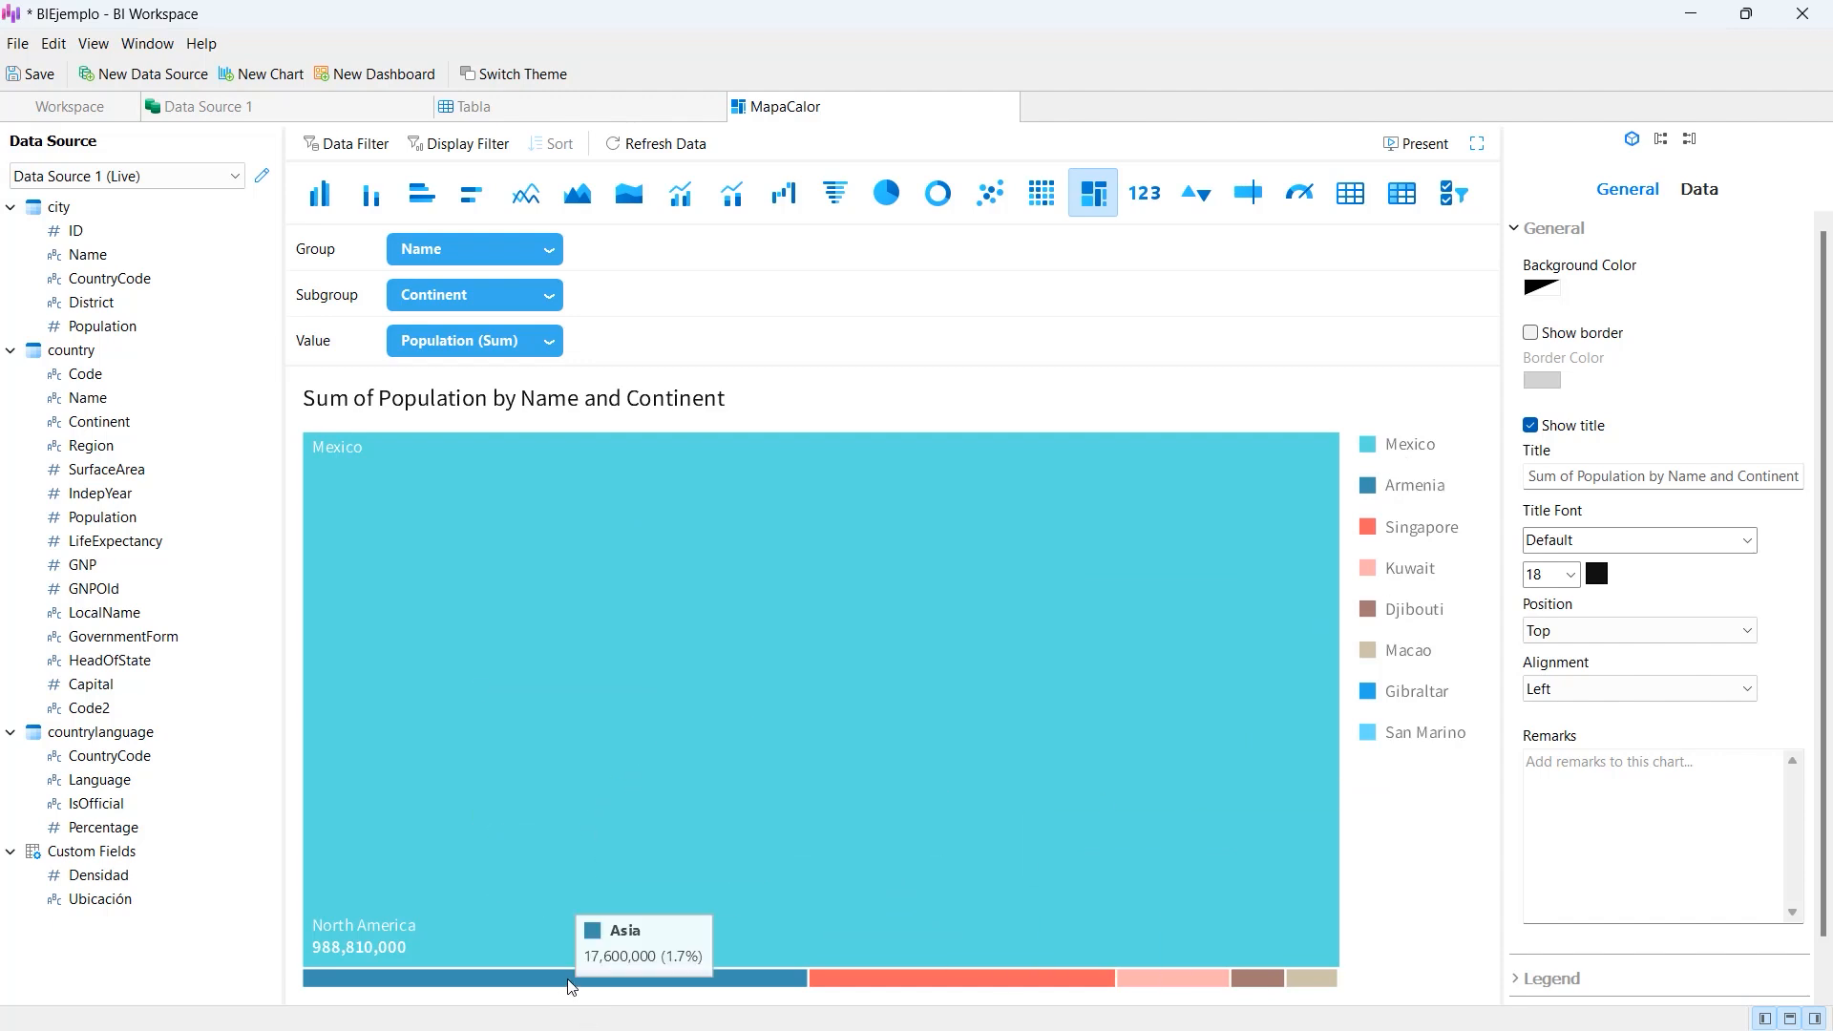
click(993, 197)
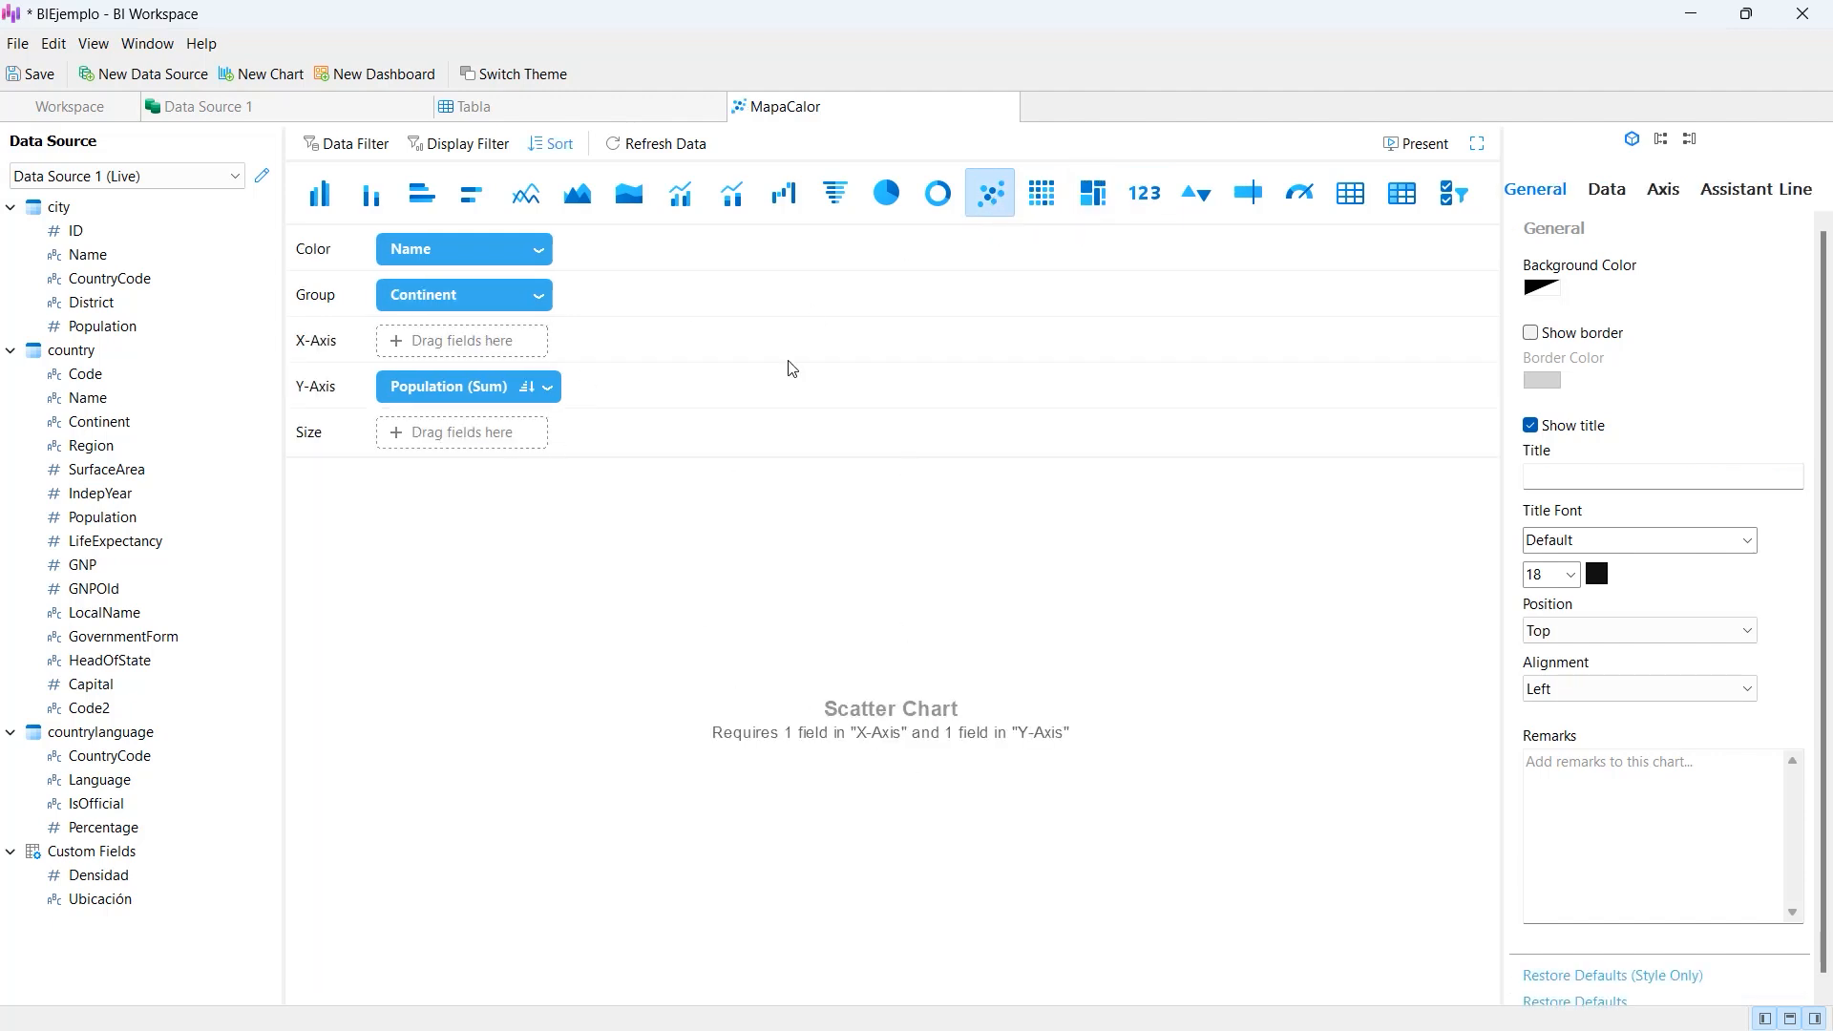
click(1043, 201)
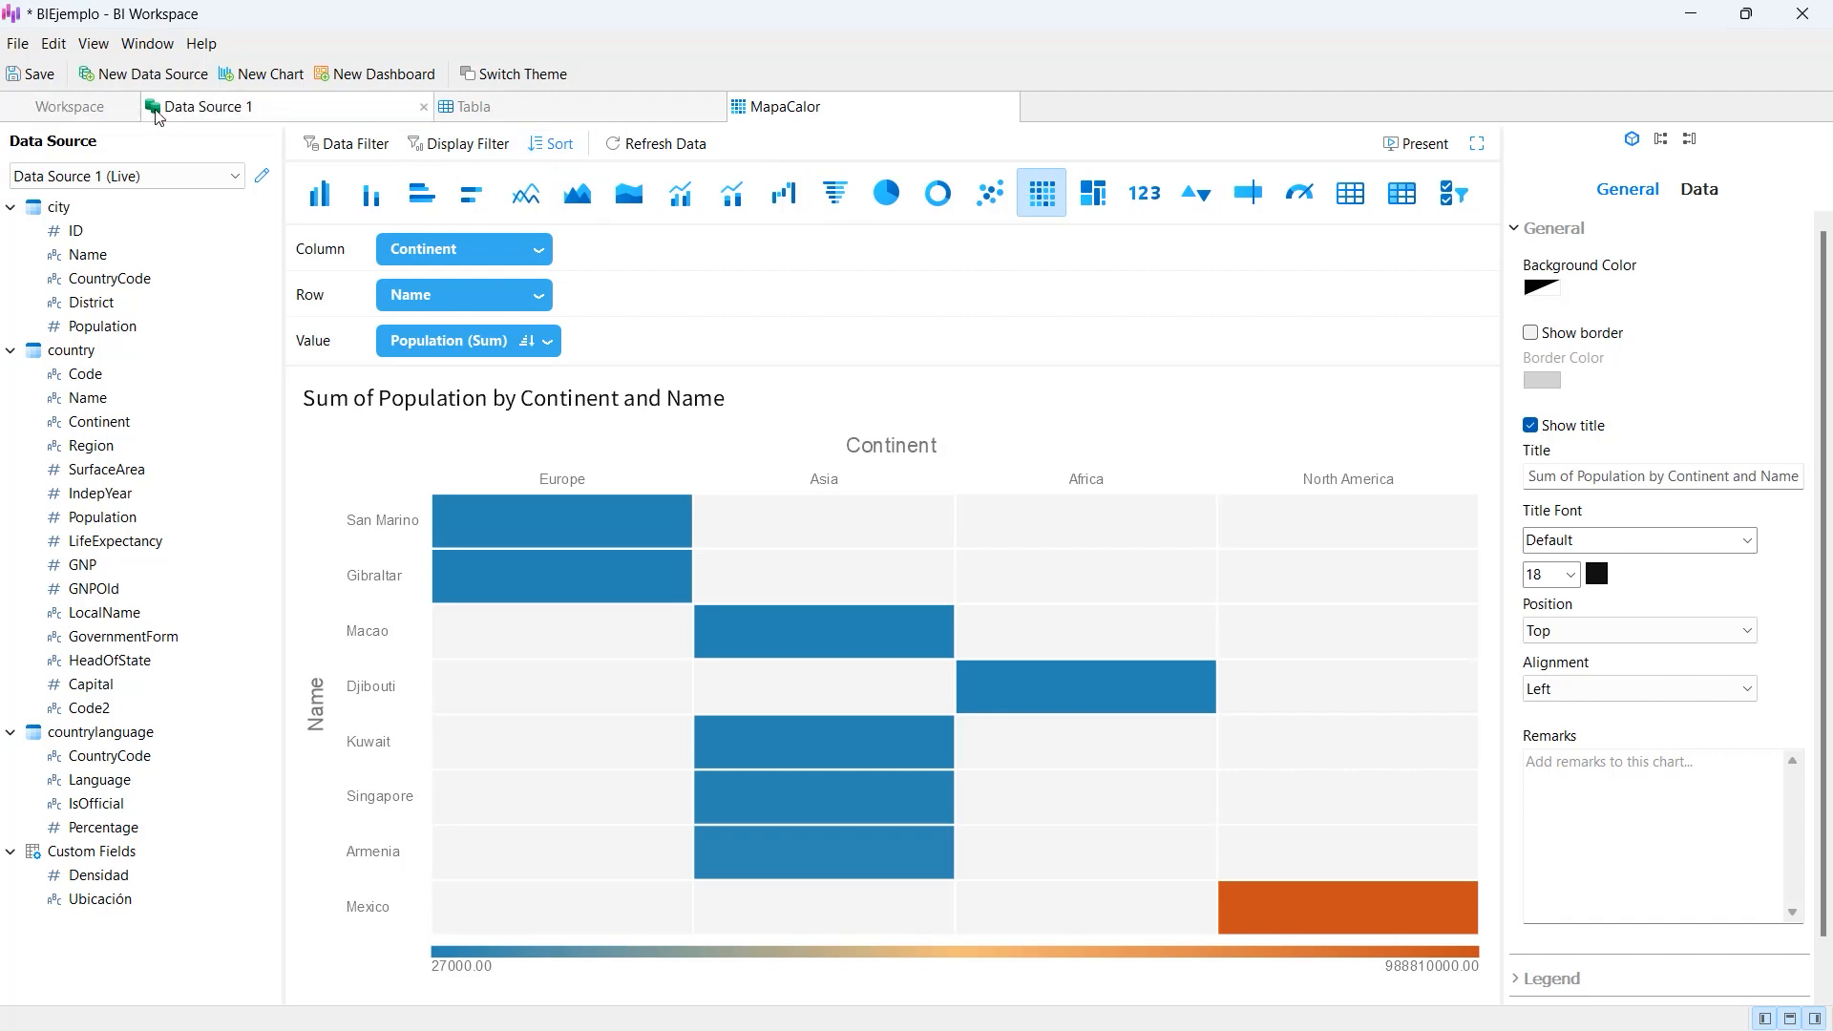
- Create a new chart named Barras based on Data Source 1
click(263, 77)
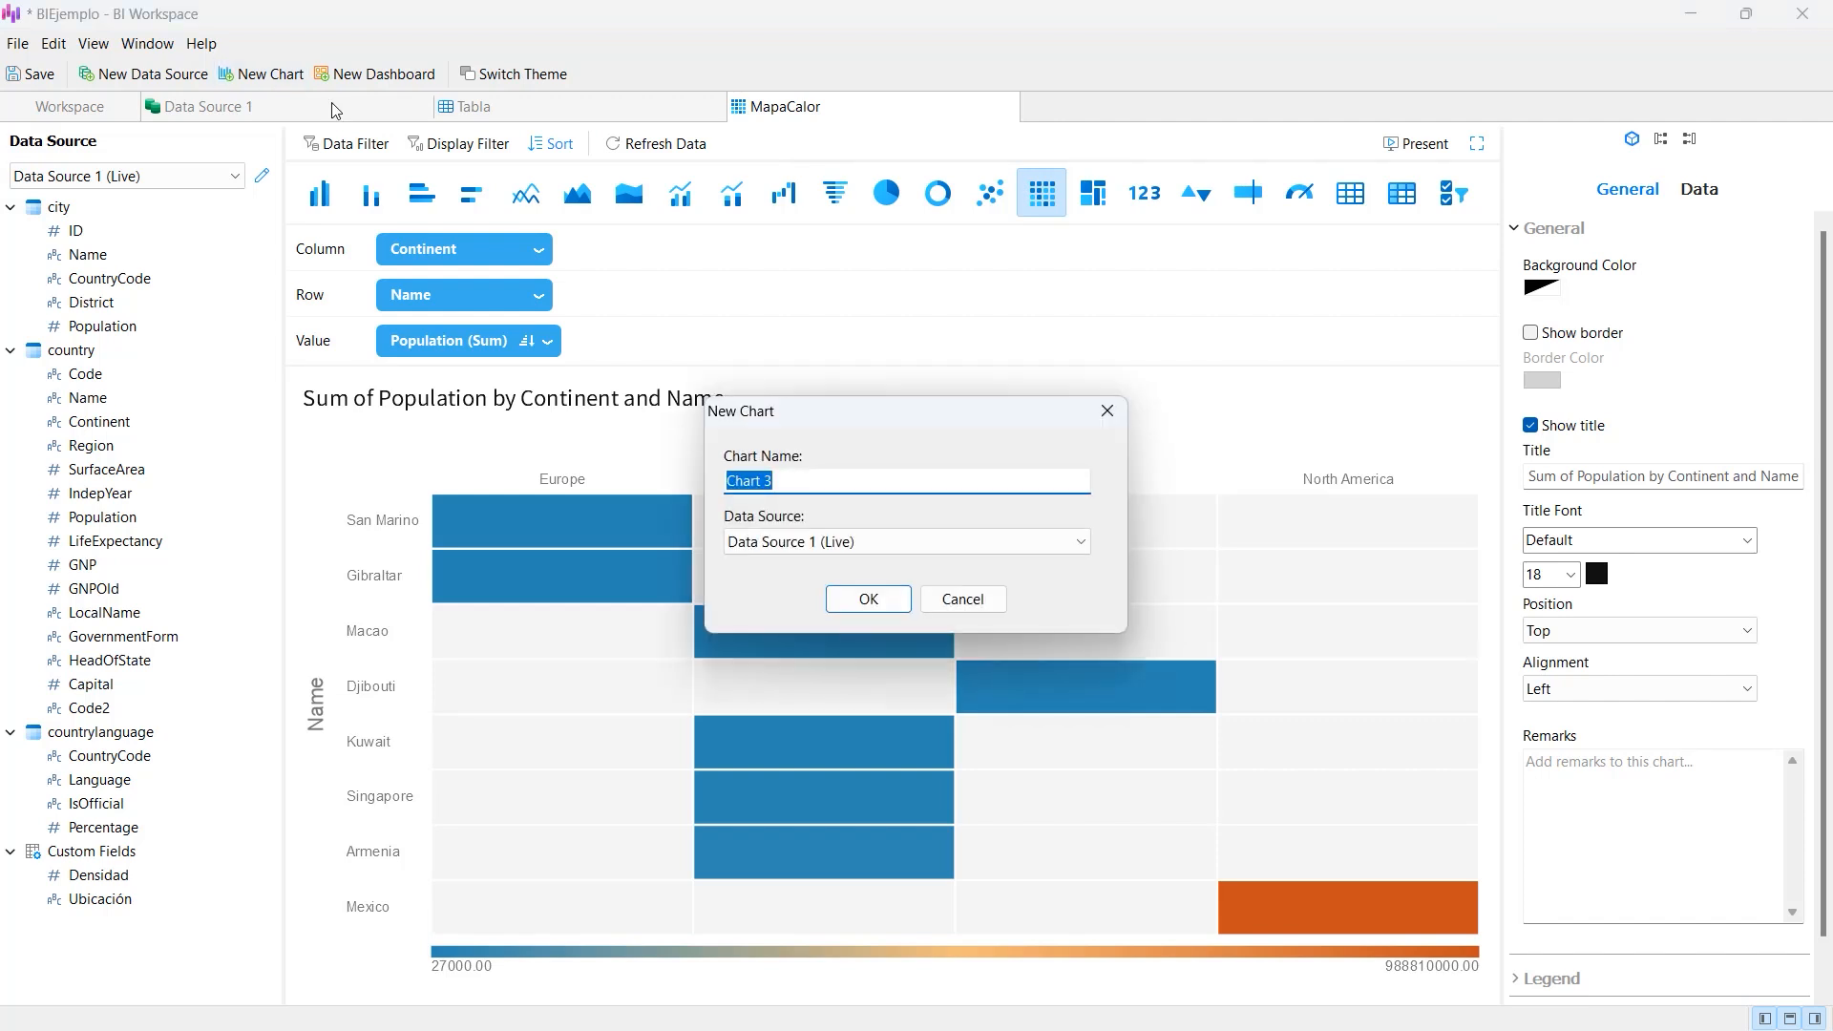
click(831, 479)
drag(785, 483, 630, 492)
text(Barras)
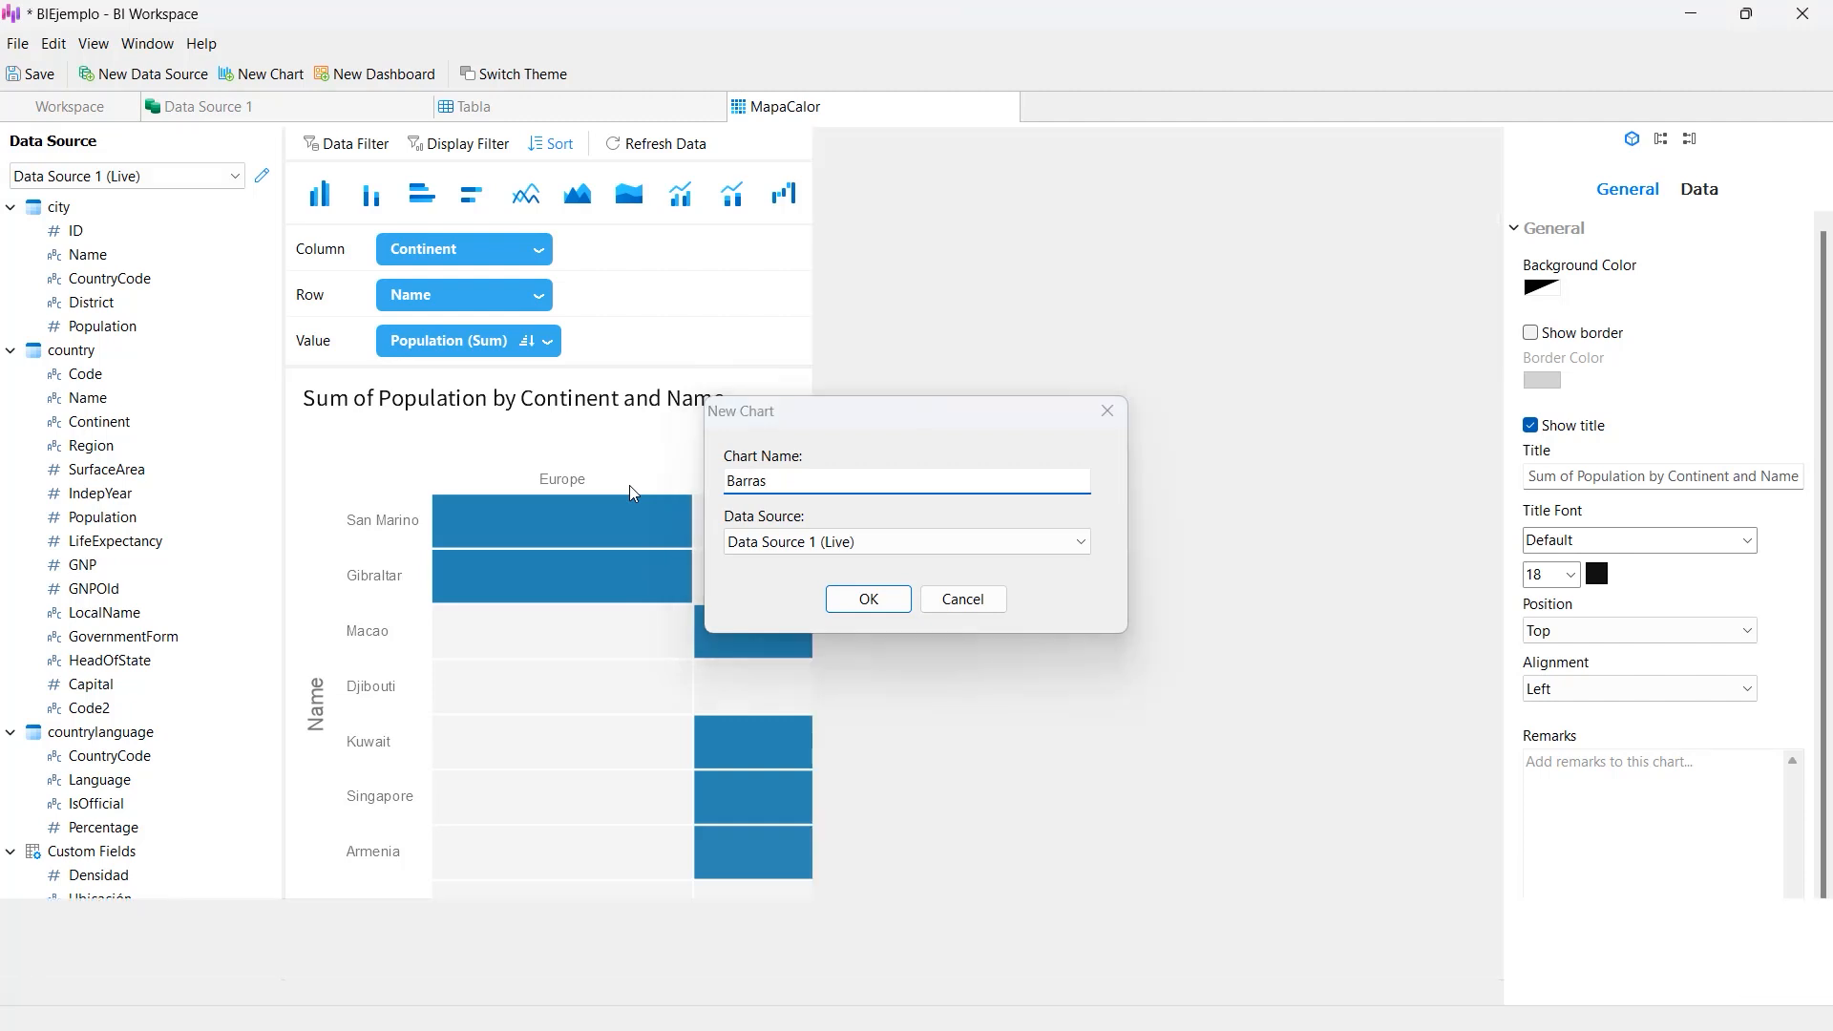
key(Return)
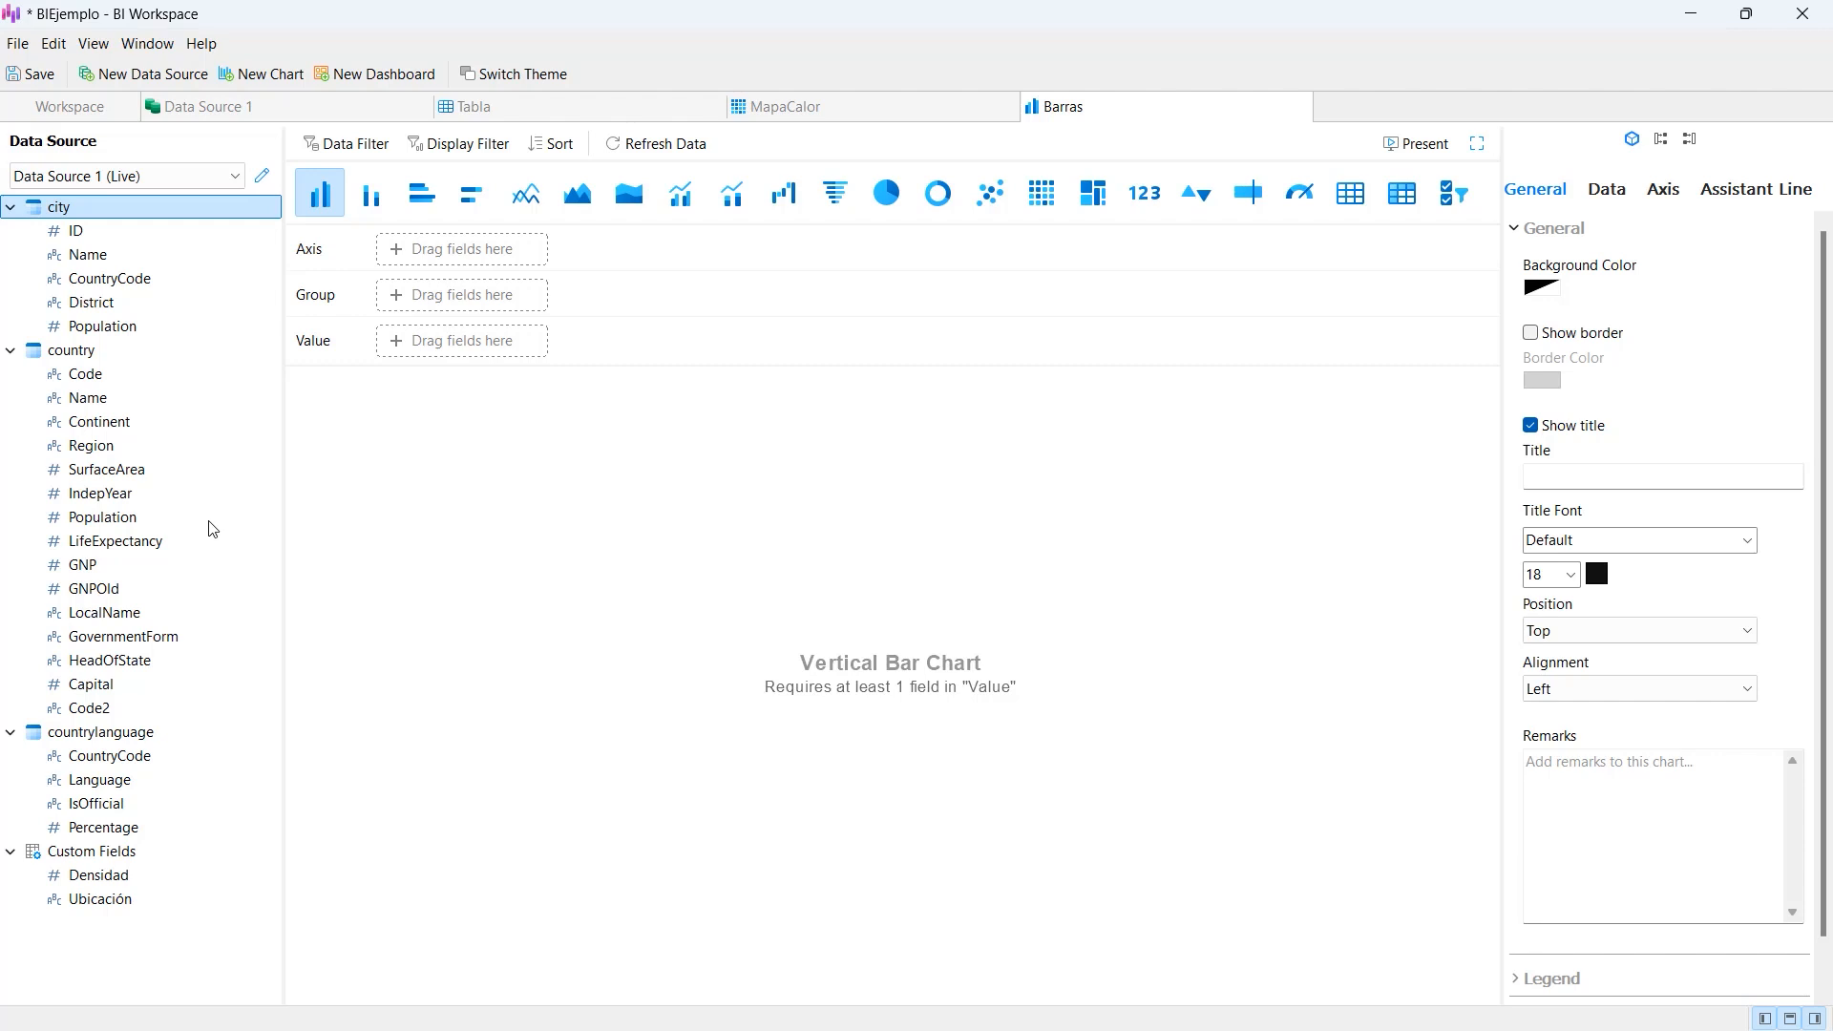
- Assign Language as the Barras chart's axis, country Population as its value and Continent as its group, and save the workspace
click(97, 788)
drag(96, 789, 468, 268)
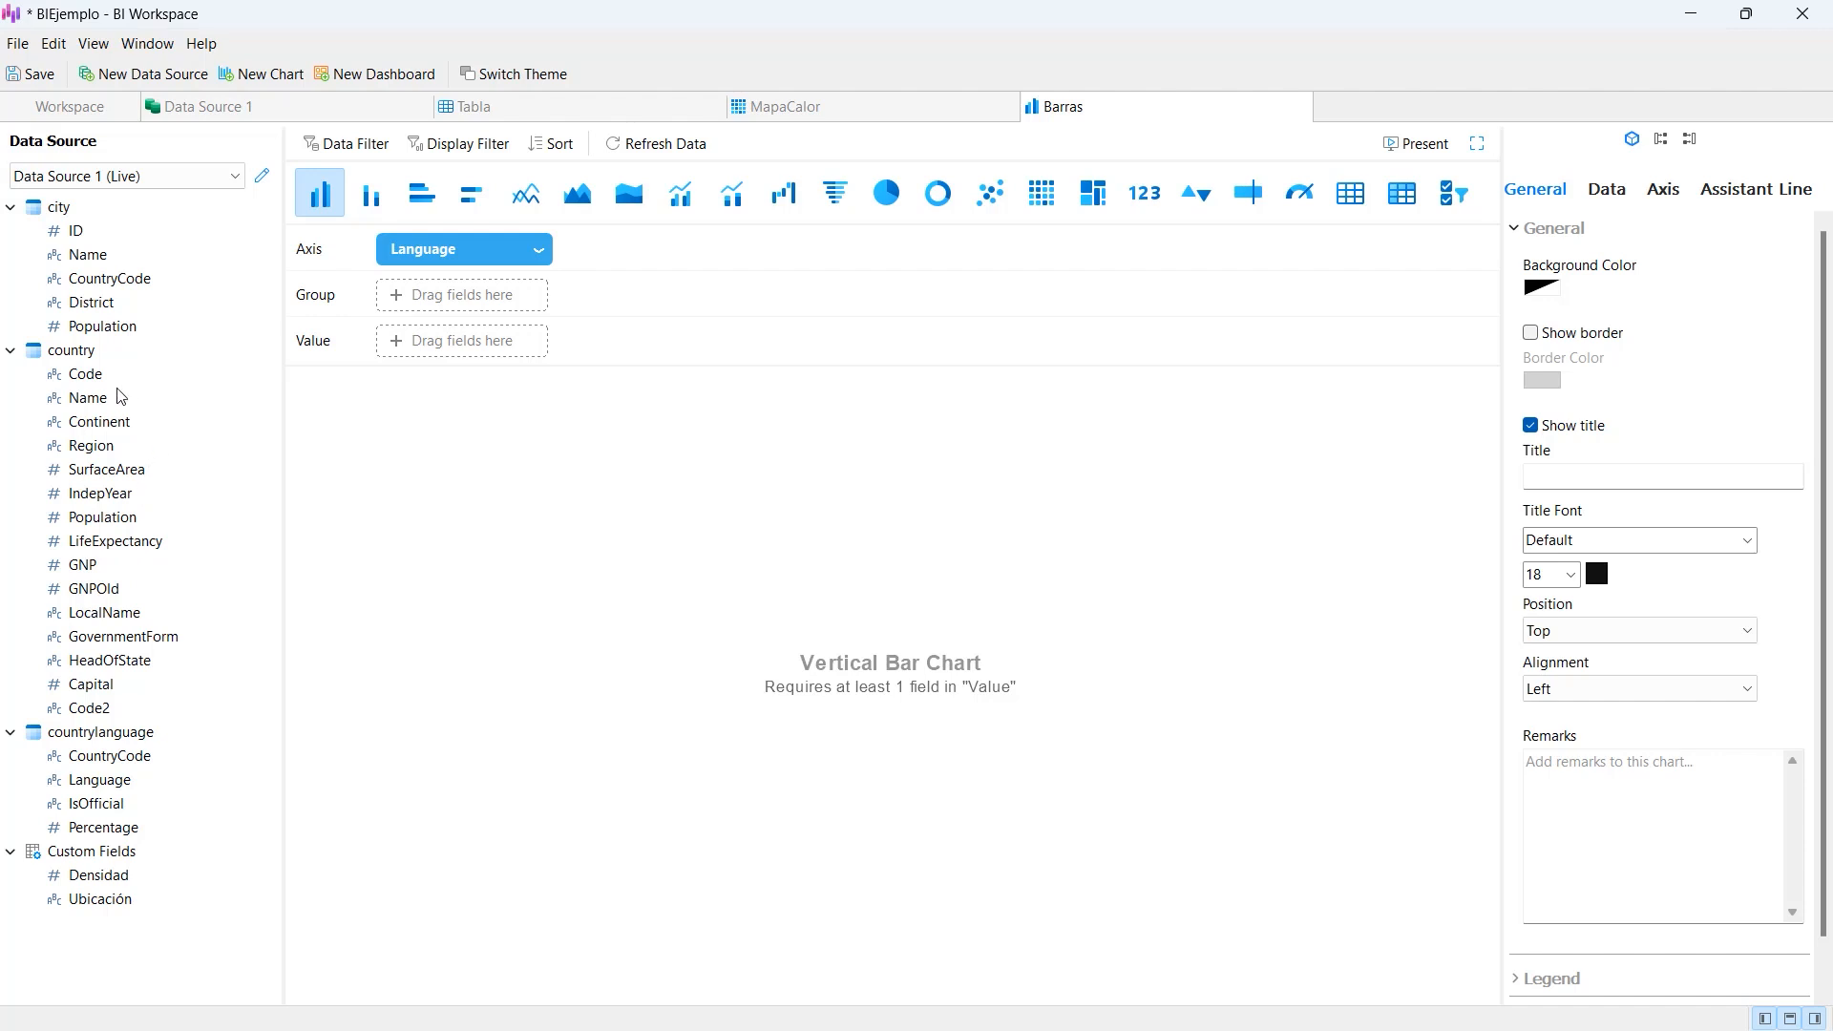
drag(102, 524, 458, 350)
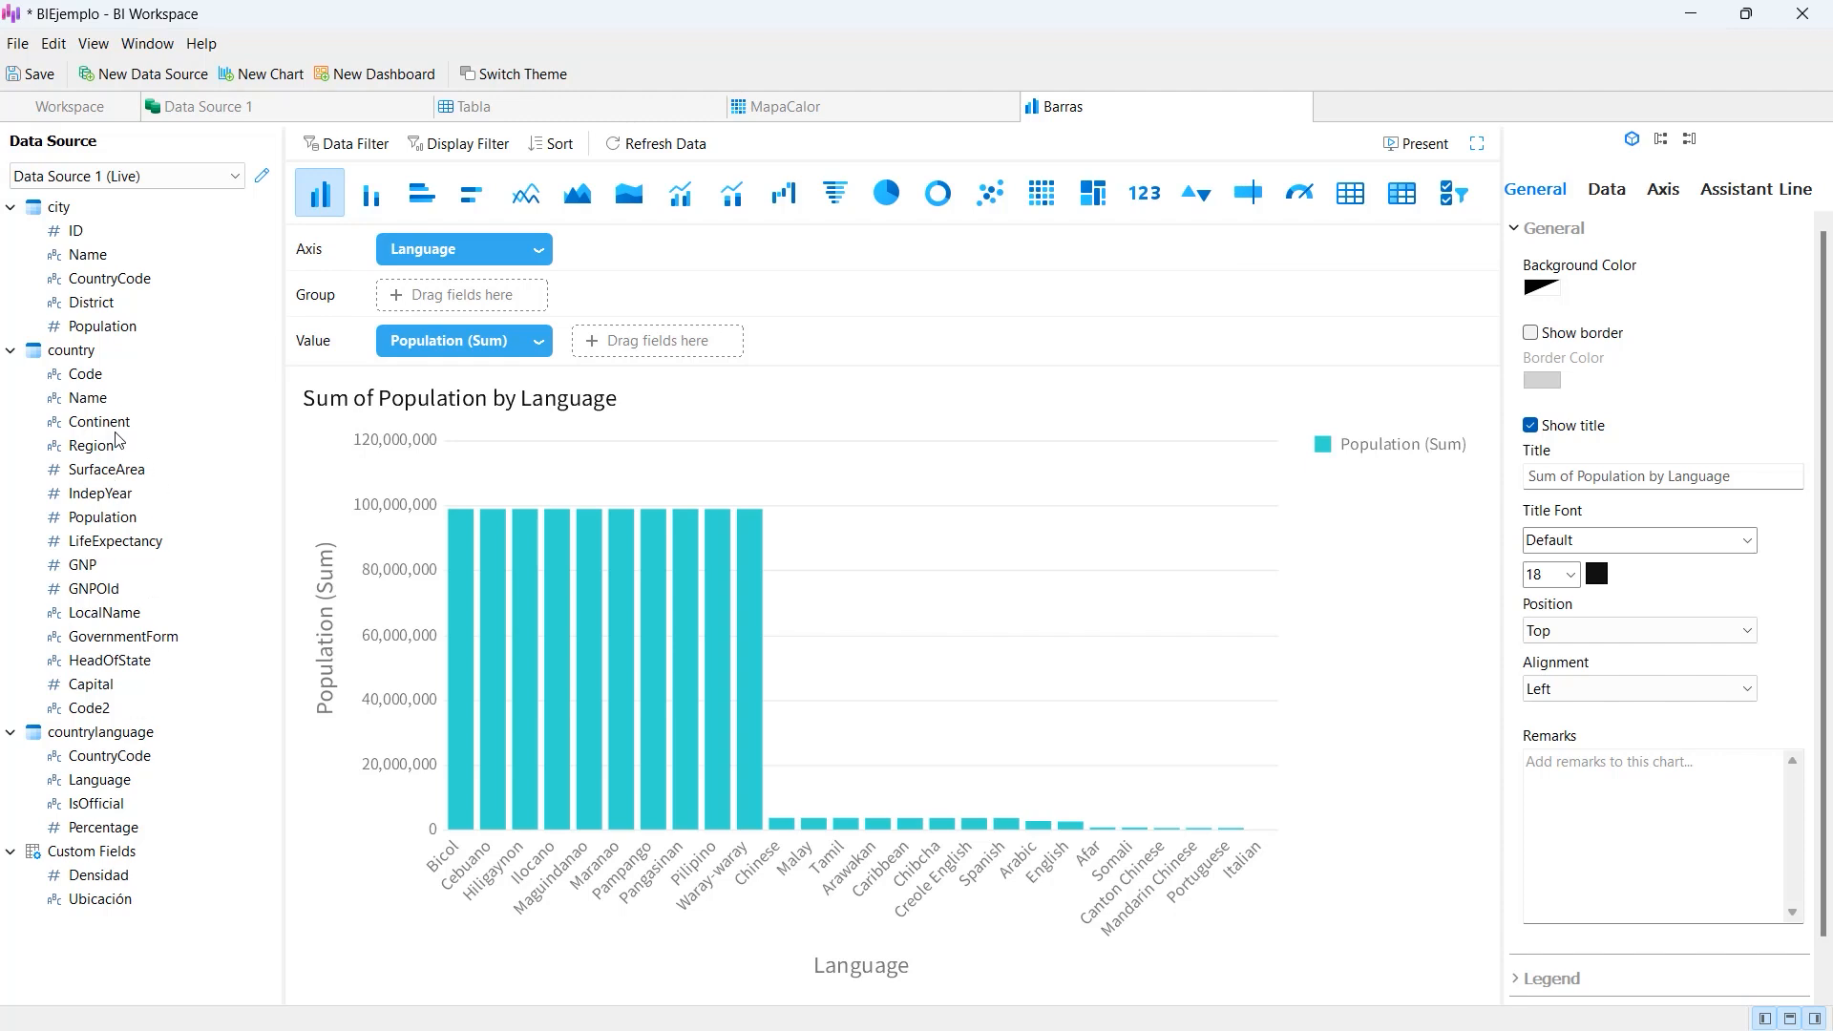
drag(112, 434, 464, 298)
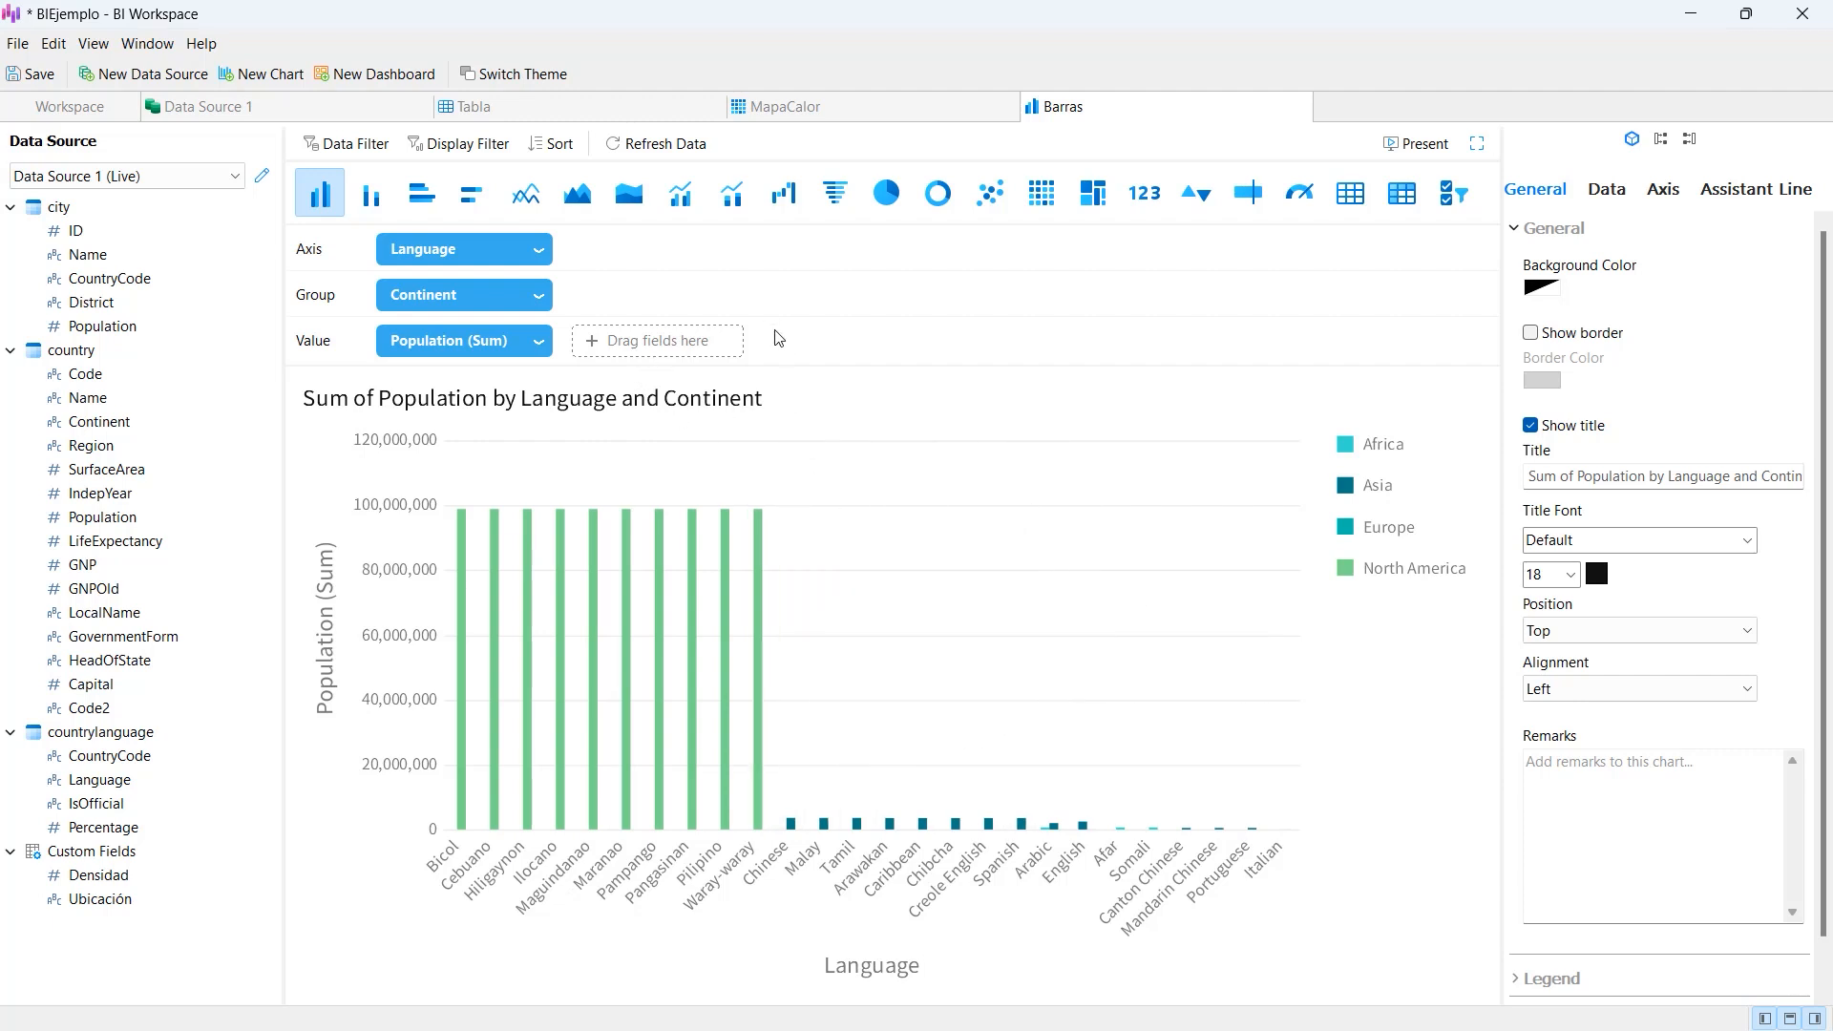
click(38, 76)
- Create a new dashboard with the name Dashboard 1
click(358, 75)
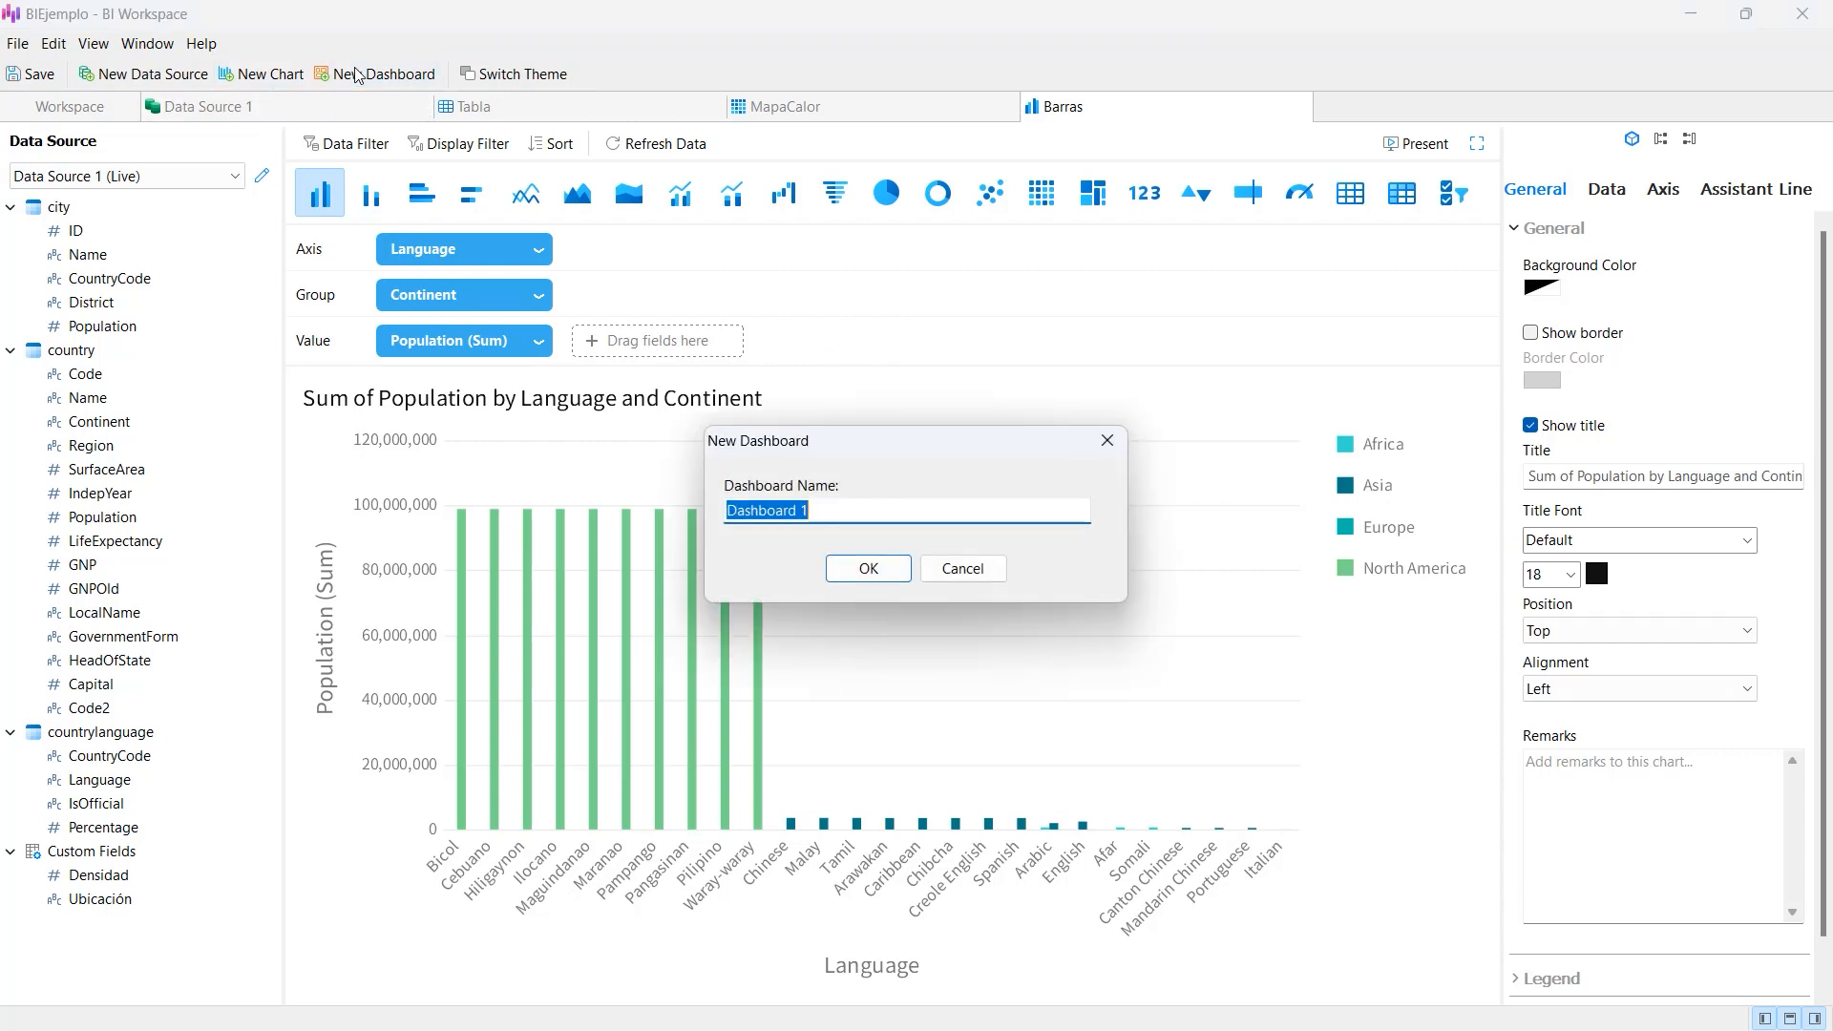
click(851, 513)
click(864, 571)
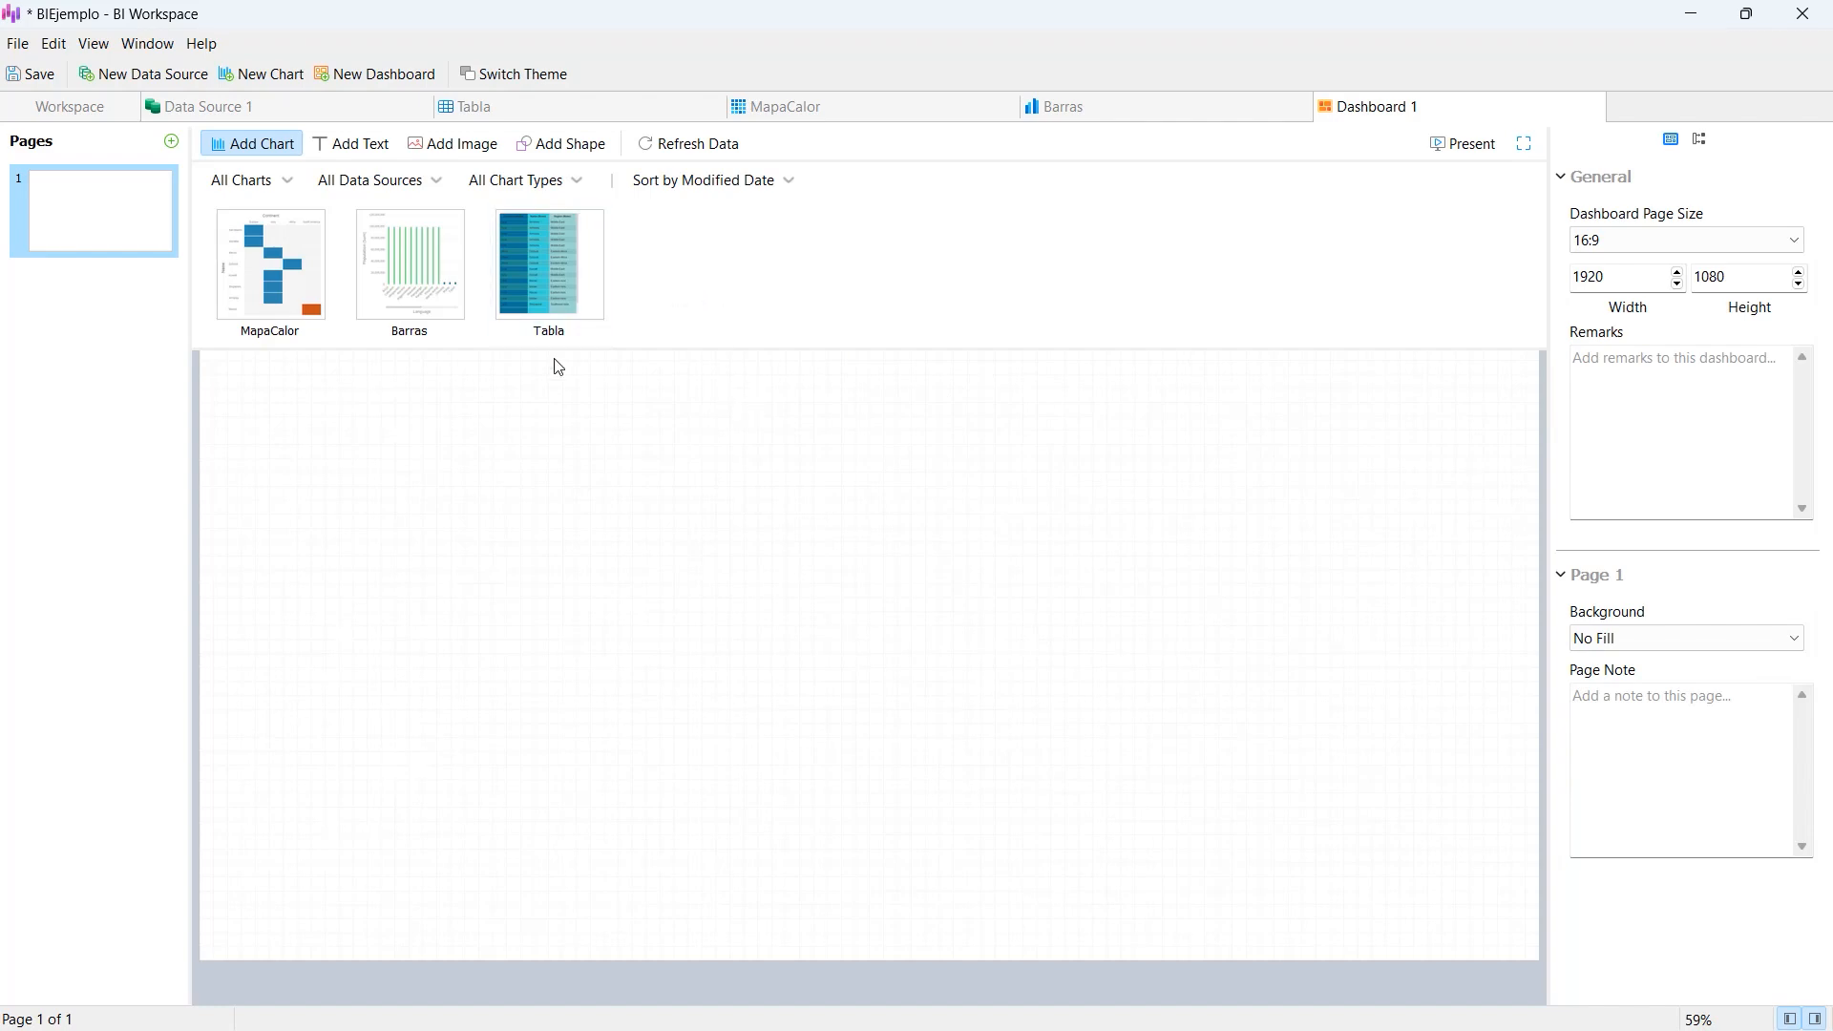
- Add the MapaCalor chart to the dashboard page at X 20, Y 100, and add the Barras and Tabla charts
drag(299, 279, 379, 500)
drag(828, 501, 687, 316)
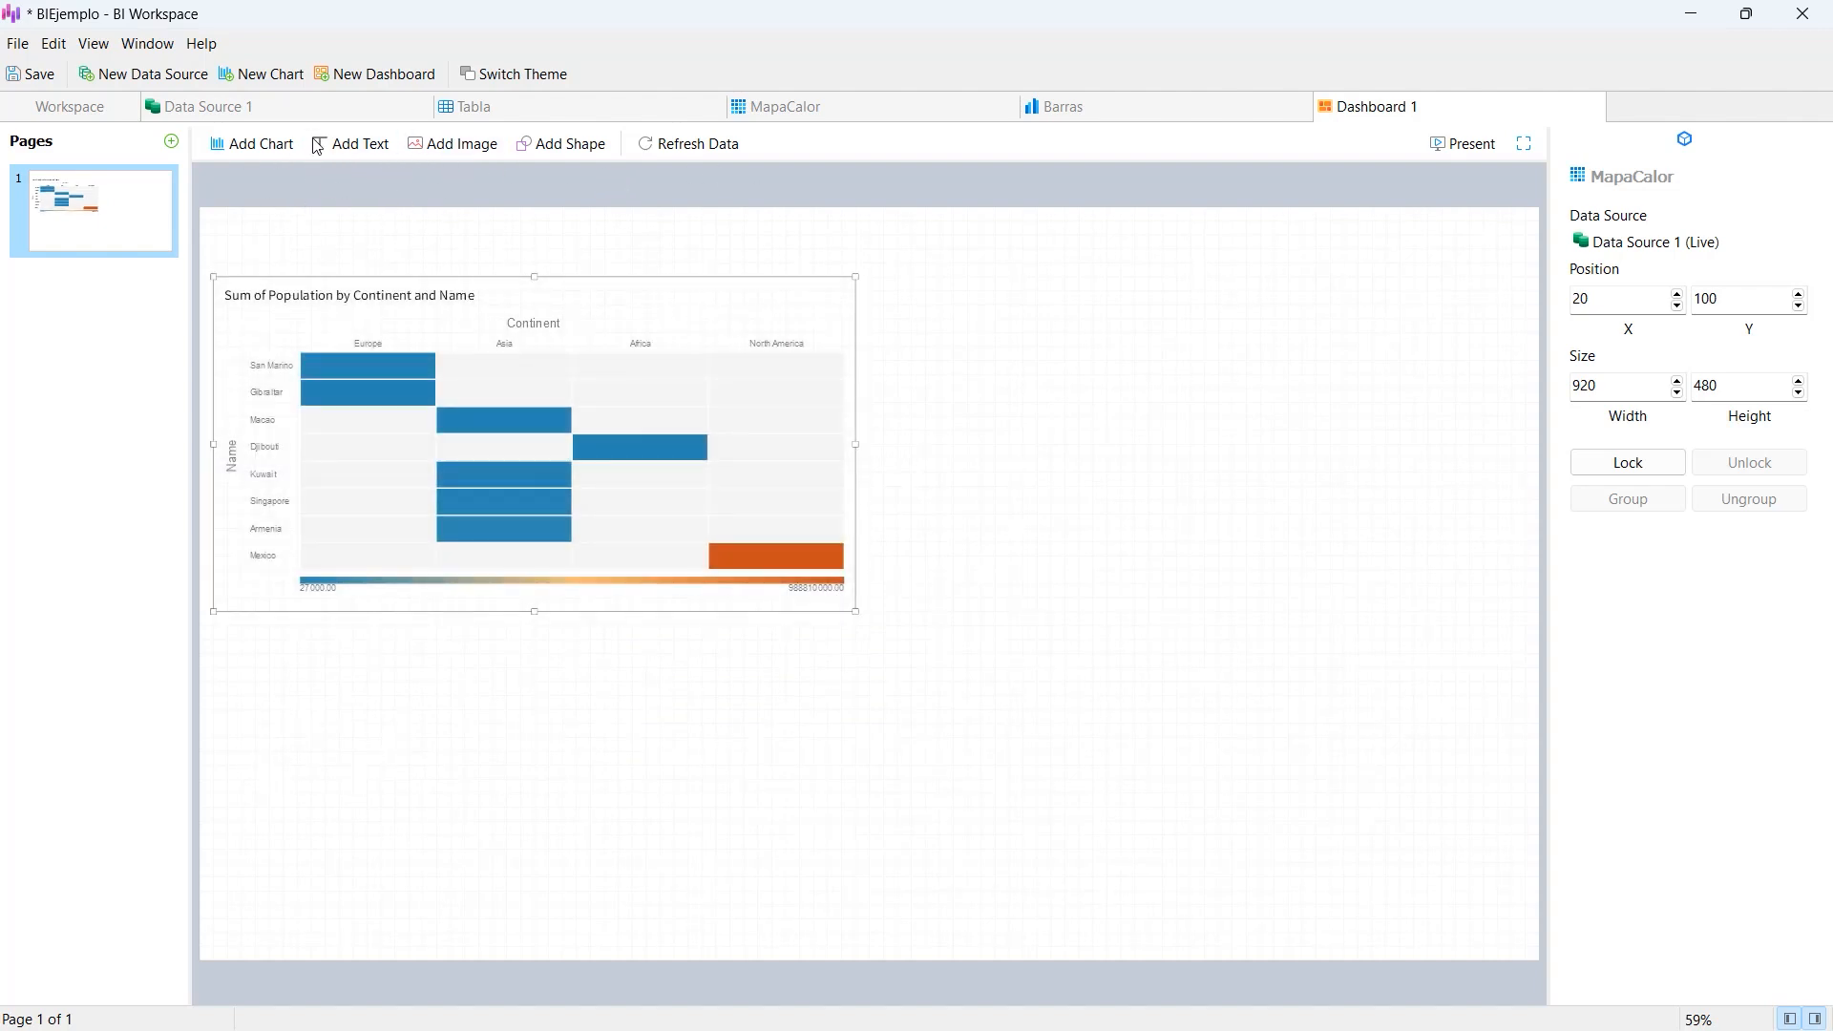
click(255, 153)
drag(399, 262, 1062, 538)
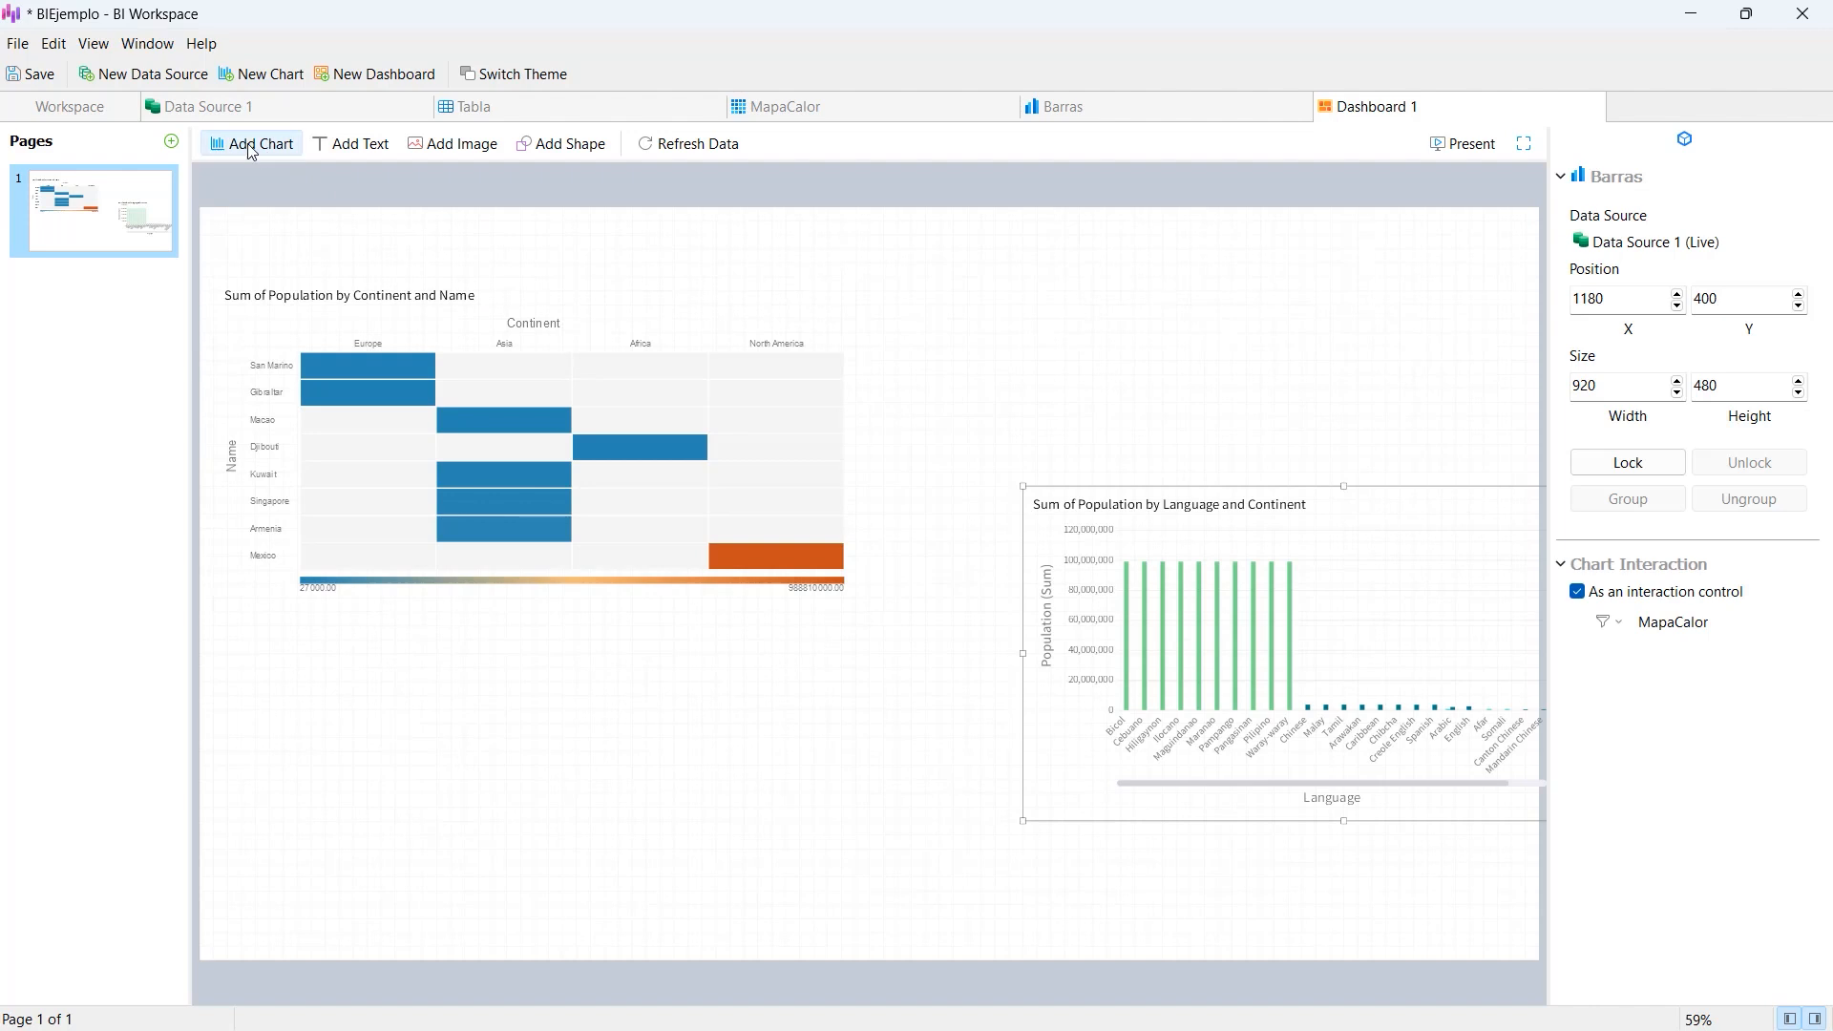
click(250, 143)
drag(536, 240, 506, 727)
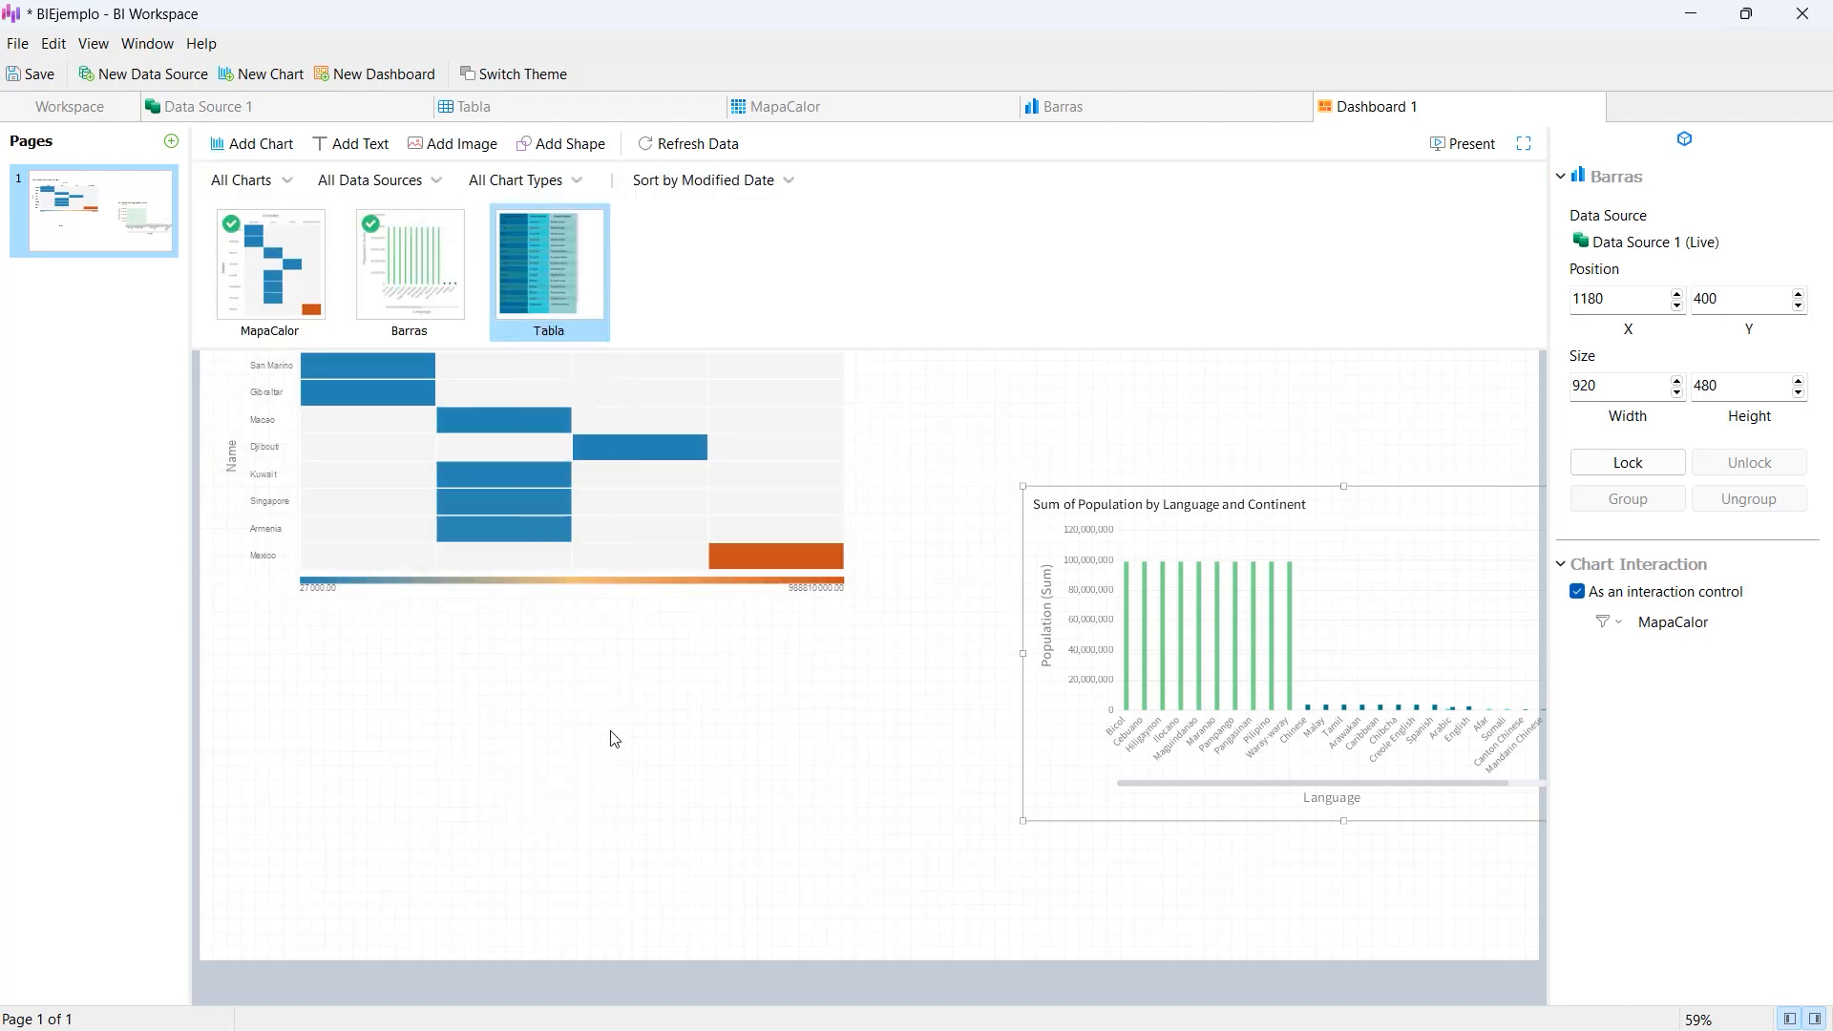
- Move Barras beside the heat map, place Tabla below the heat map at X 20, Y 600, and narrow Tabla to a width of 440
drag(1238, 542, 1145, 413)
drag(743, 912, 496, 836)
click(882, 793)
click(802, 755)
click(1060, 815)
click(704, 752)
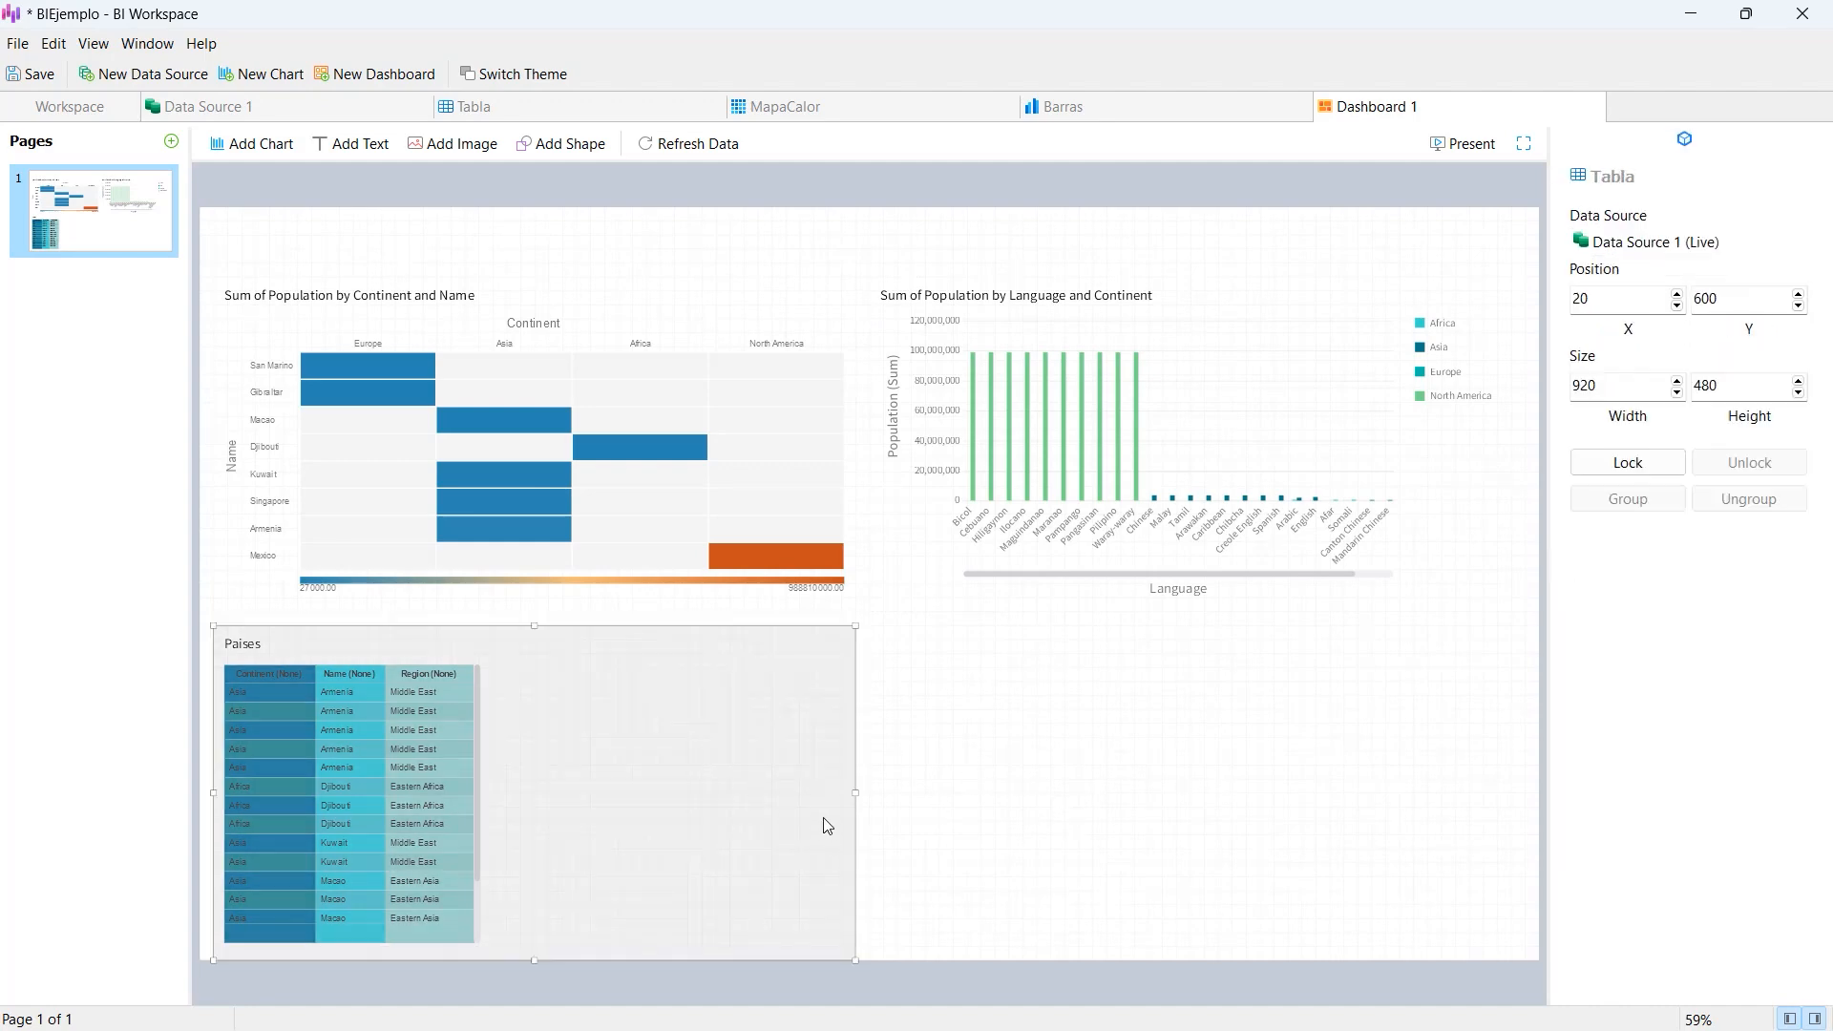
drag(855, 791, 521, 792)
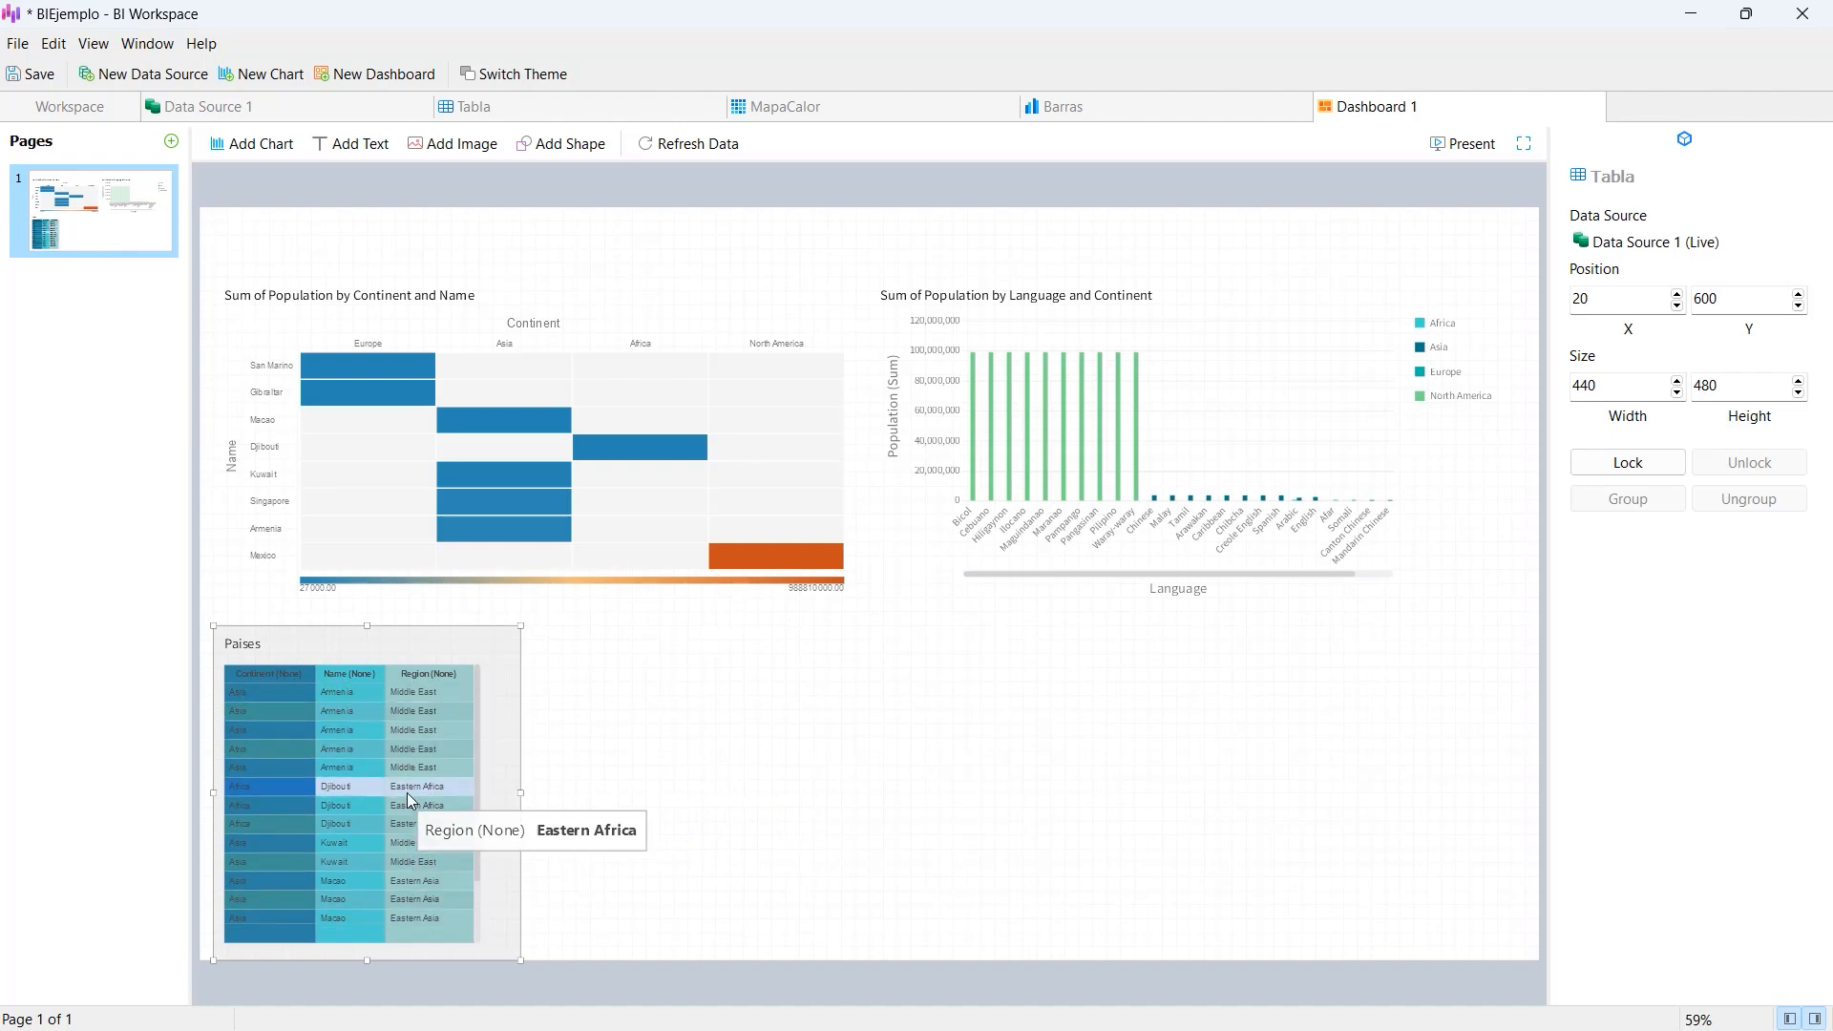
click(648, 750)
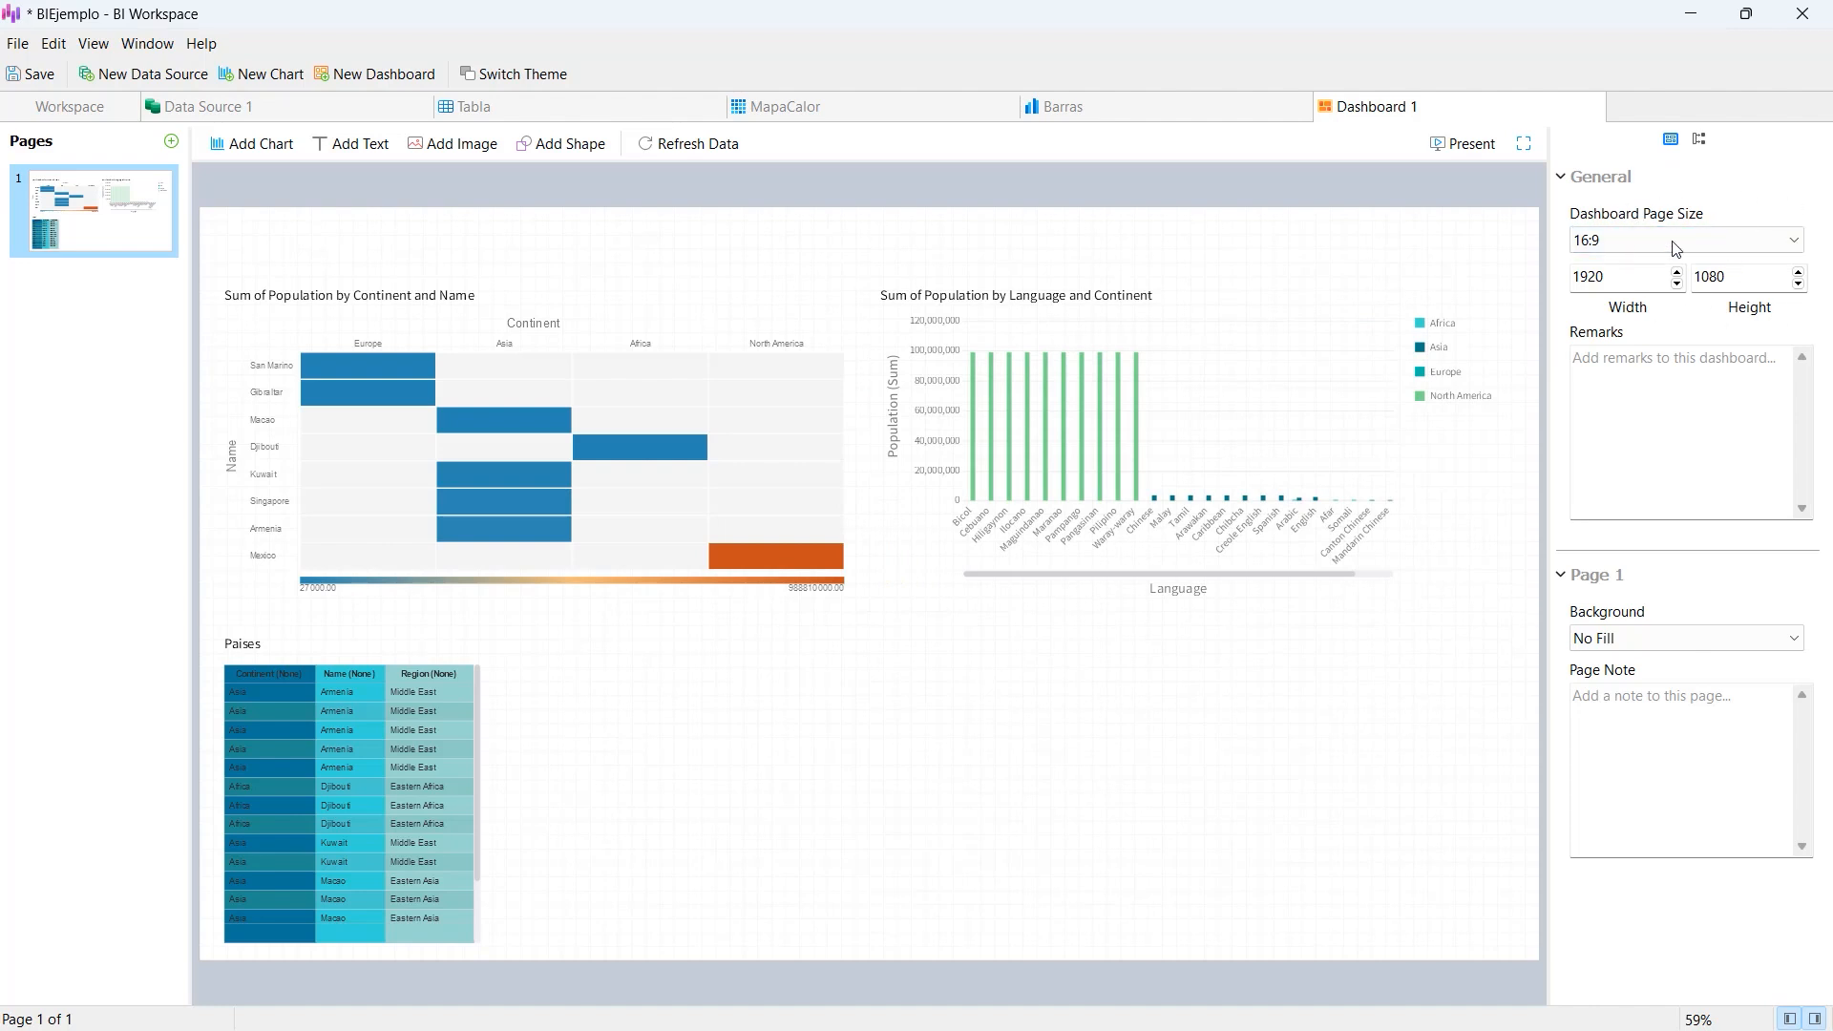
- Set the dashboard page's background to a color fill in light cyan at 100% opacity
click(1796, 645)
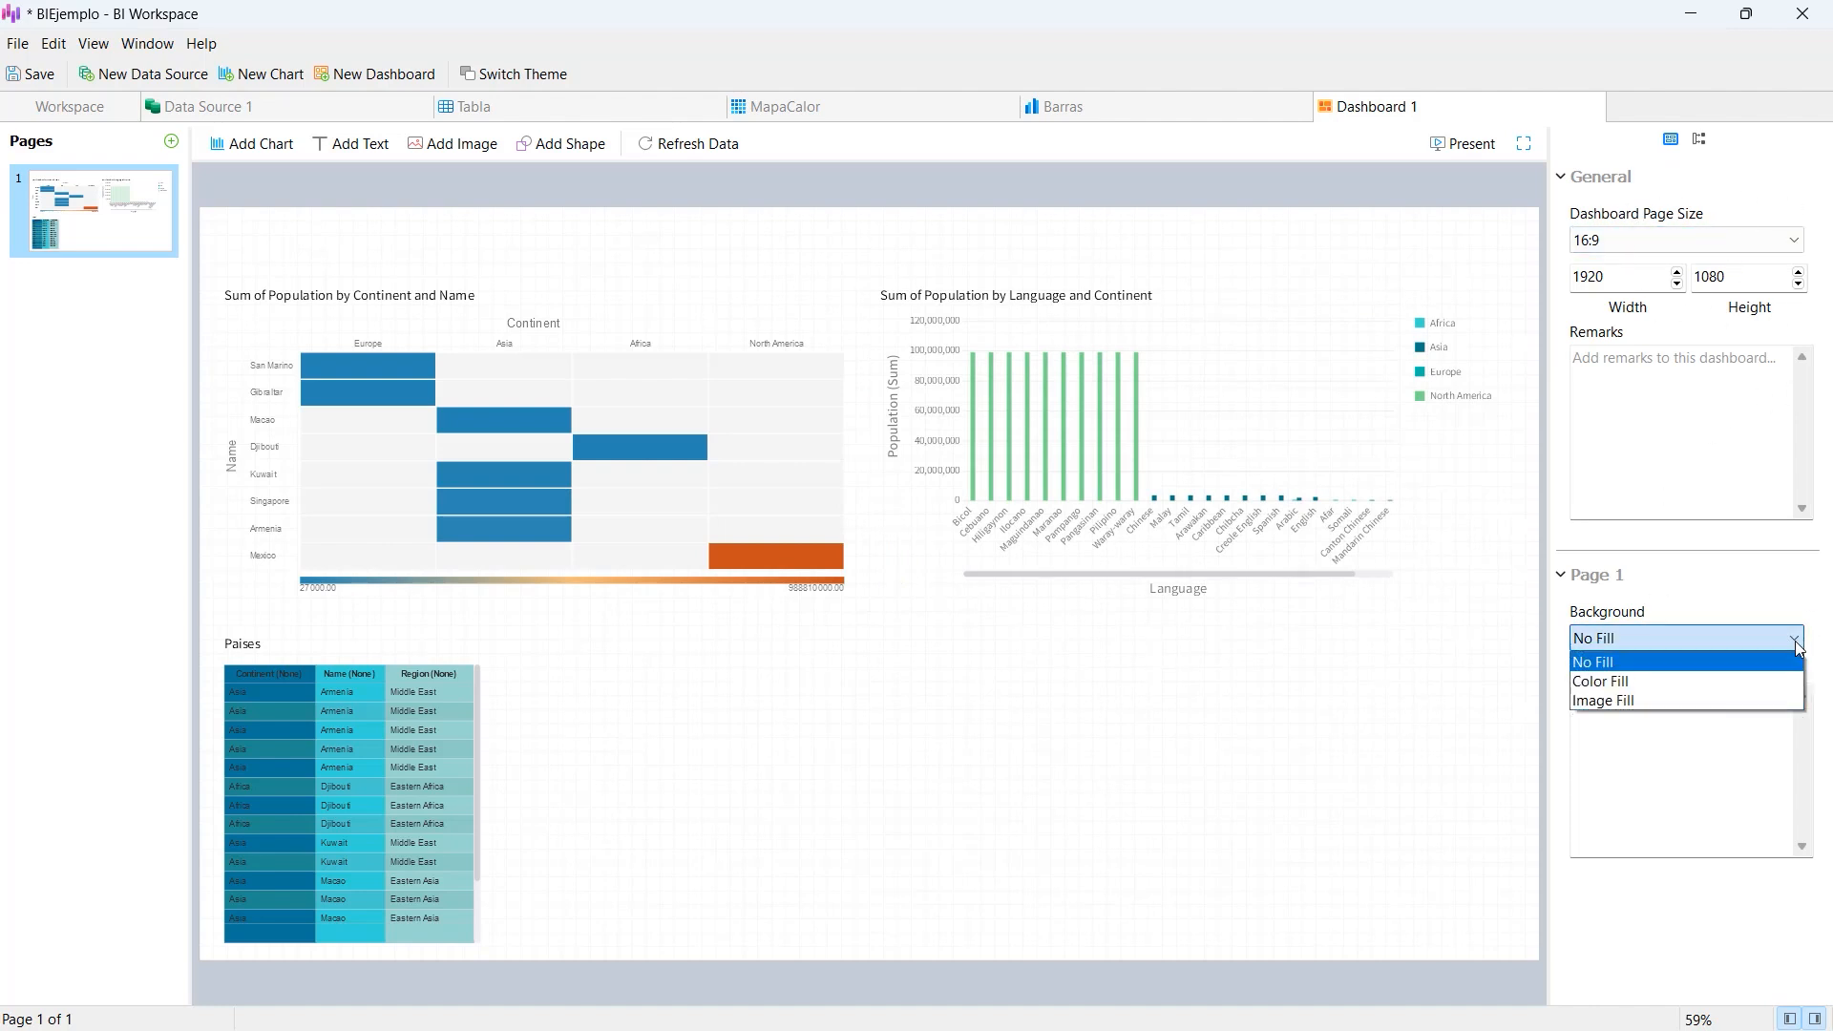
click(1644, 682)
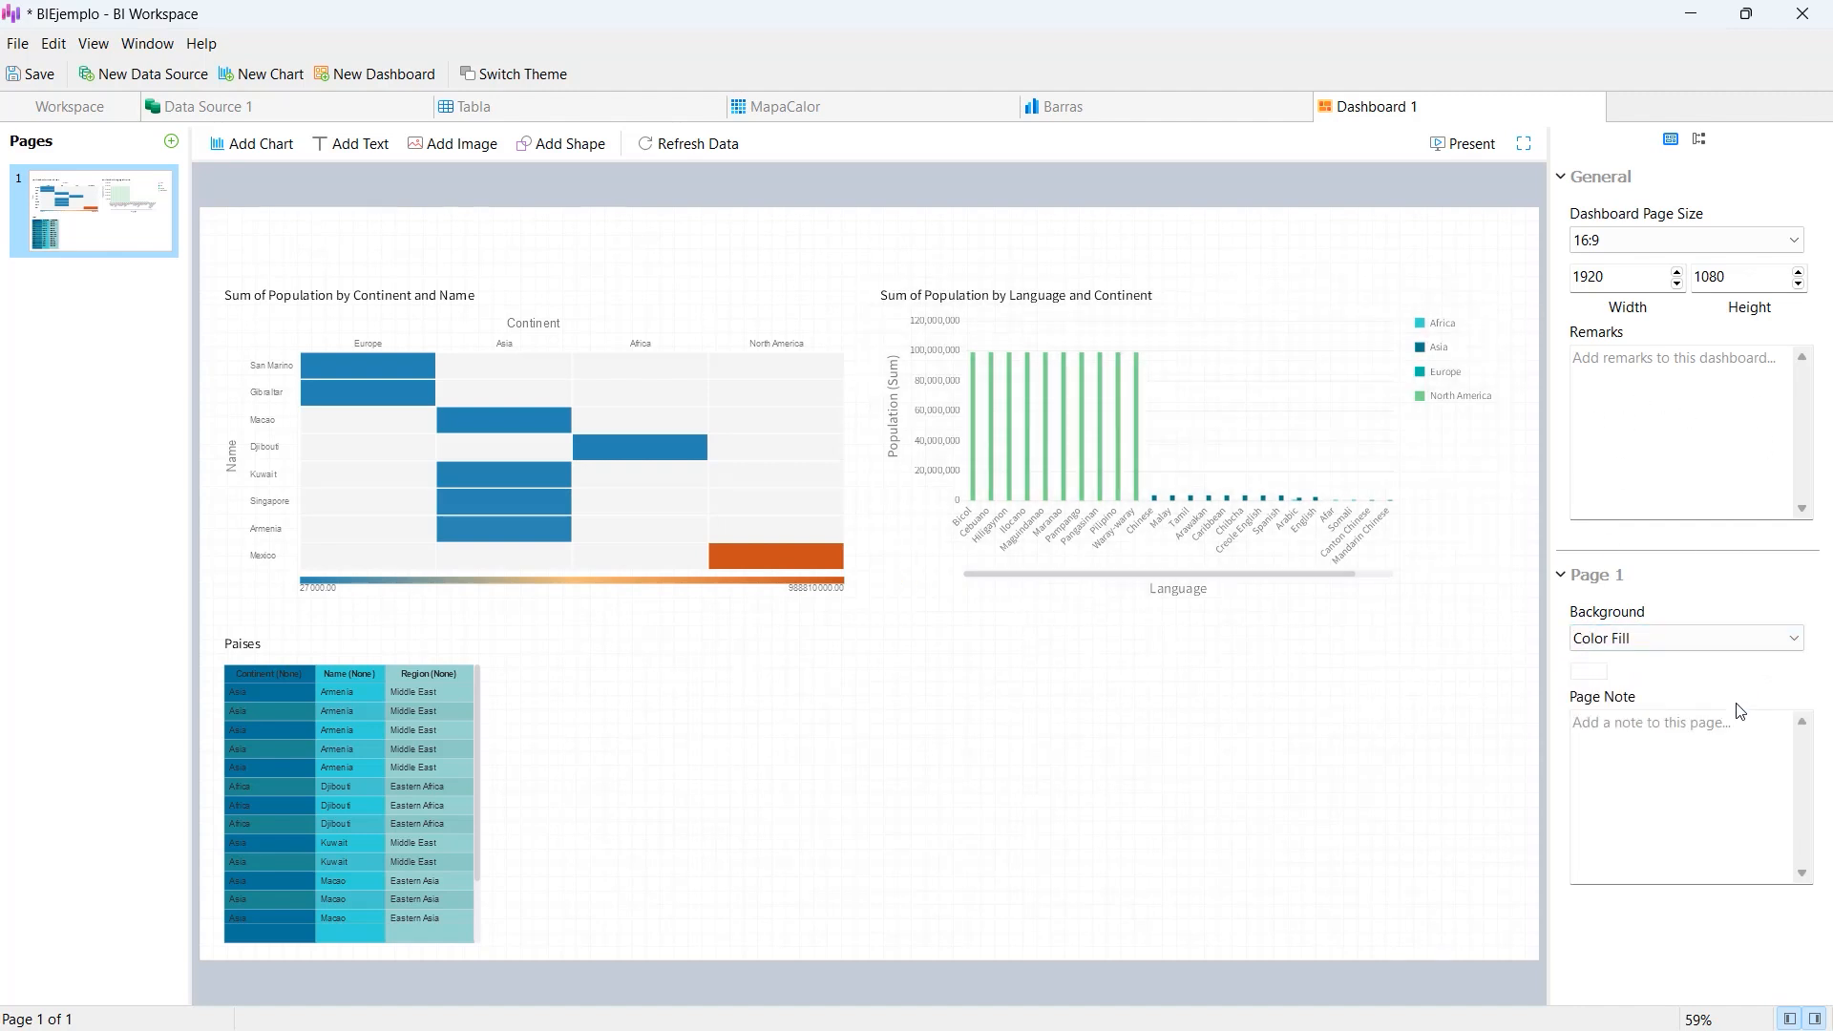
click(1586, 674)
click(1417, 631)
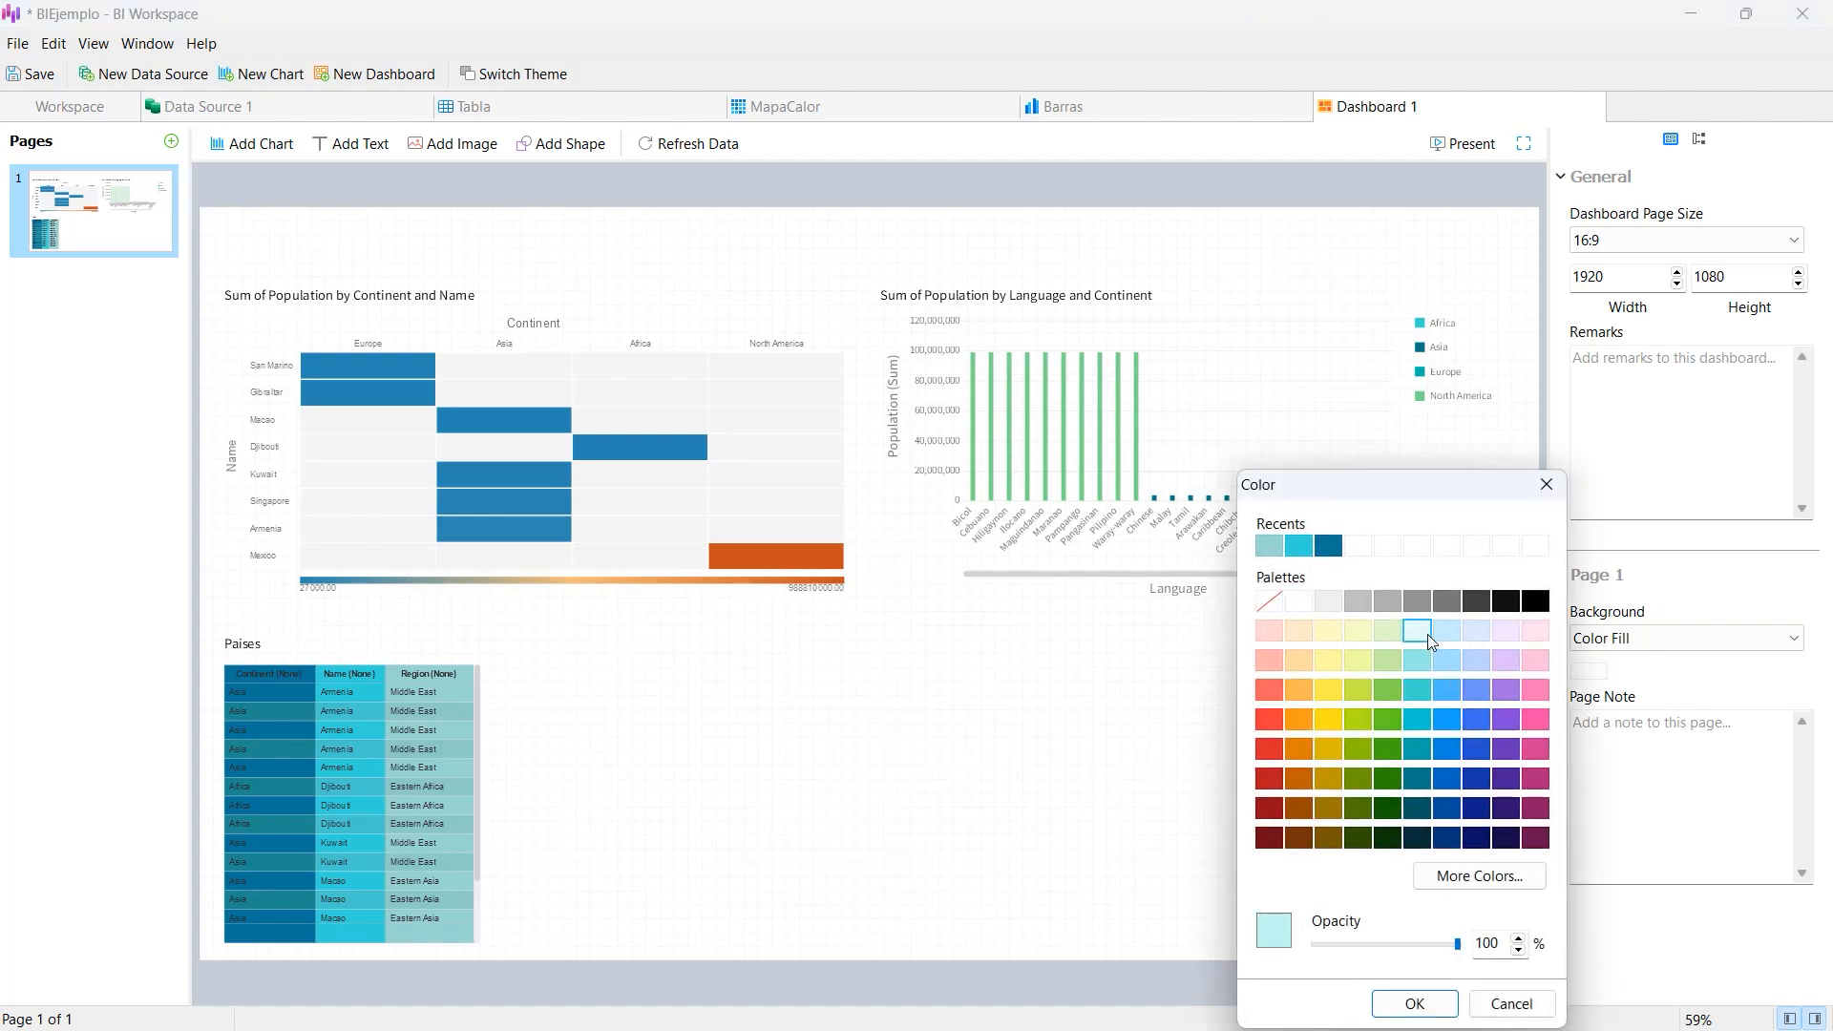
click(1416, 1005)
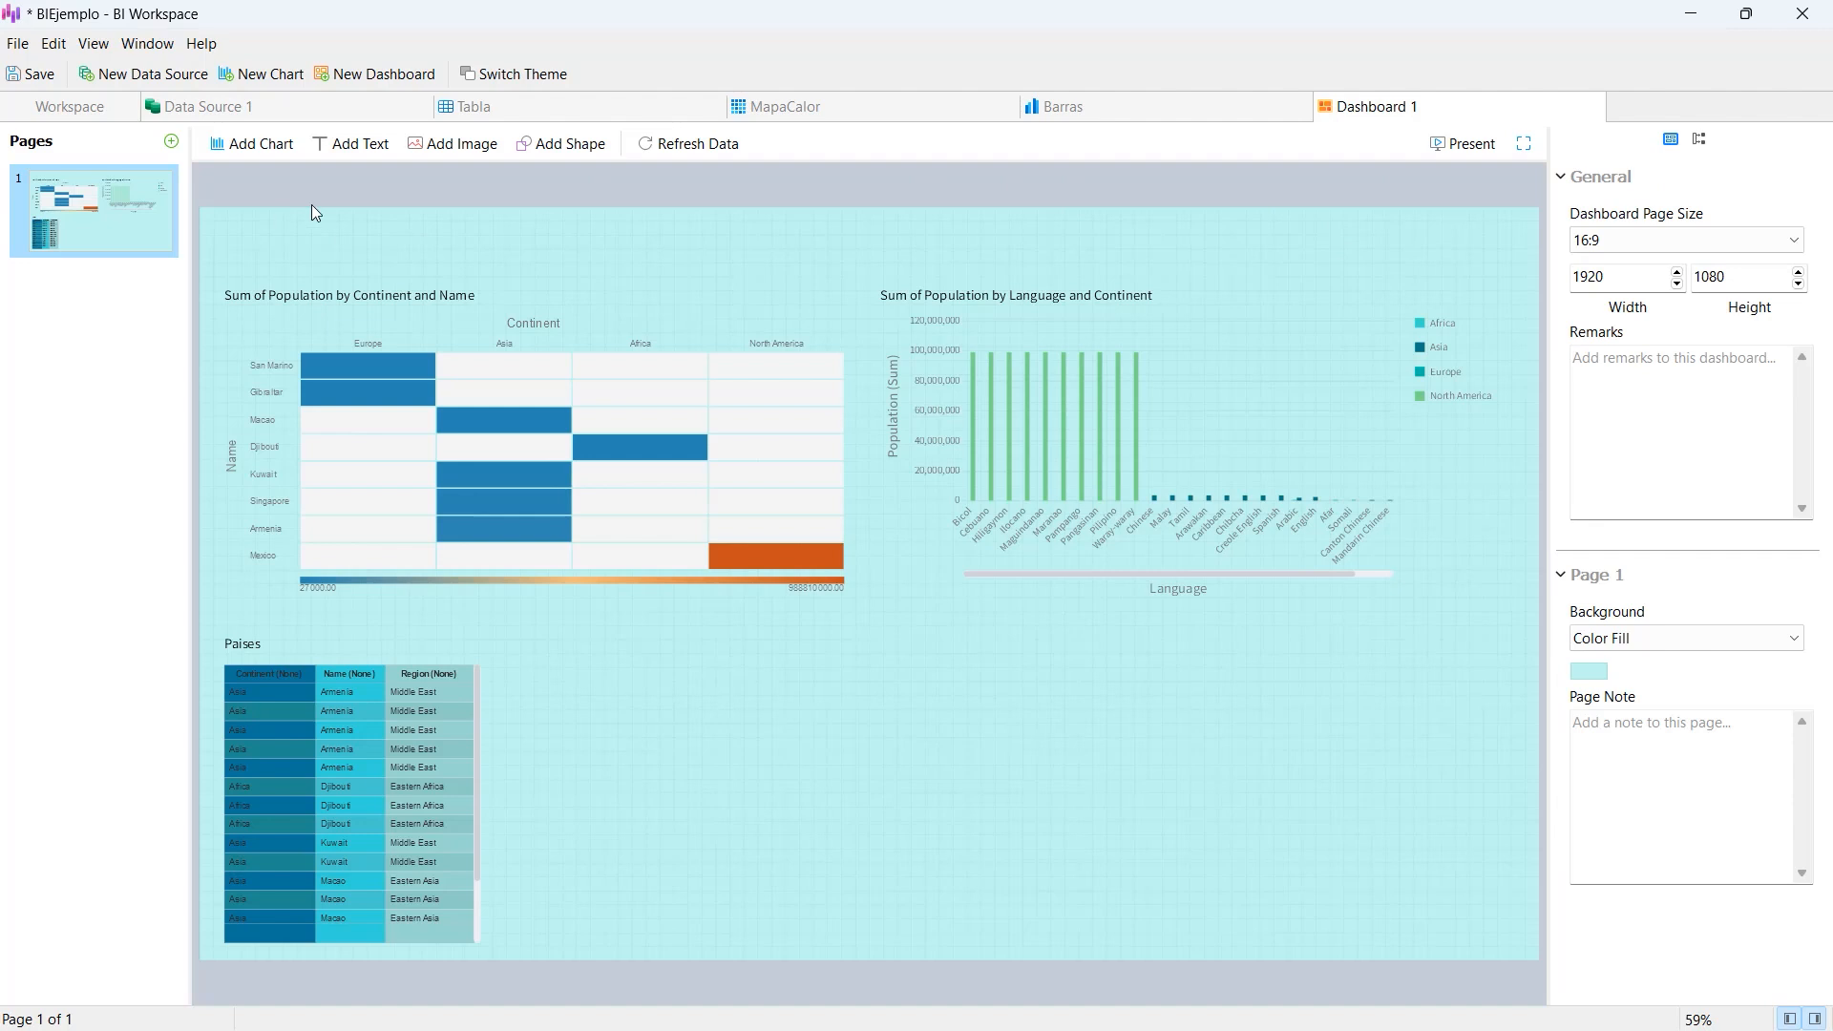
- Add the title text "Cuadro de mandos de Ejemplo 01" above the charts and move it to X 680, Y 20
click(351, 144)
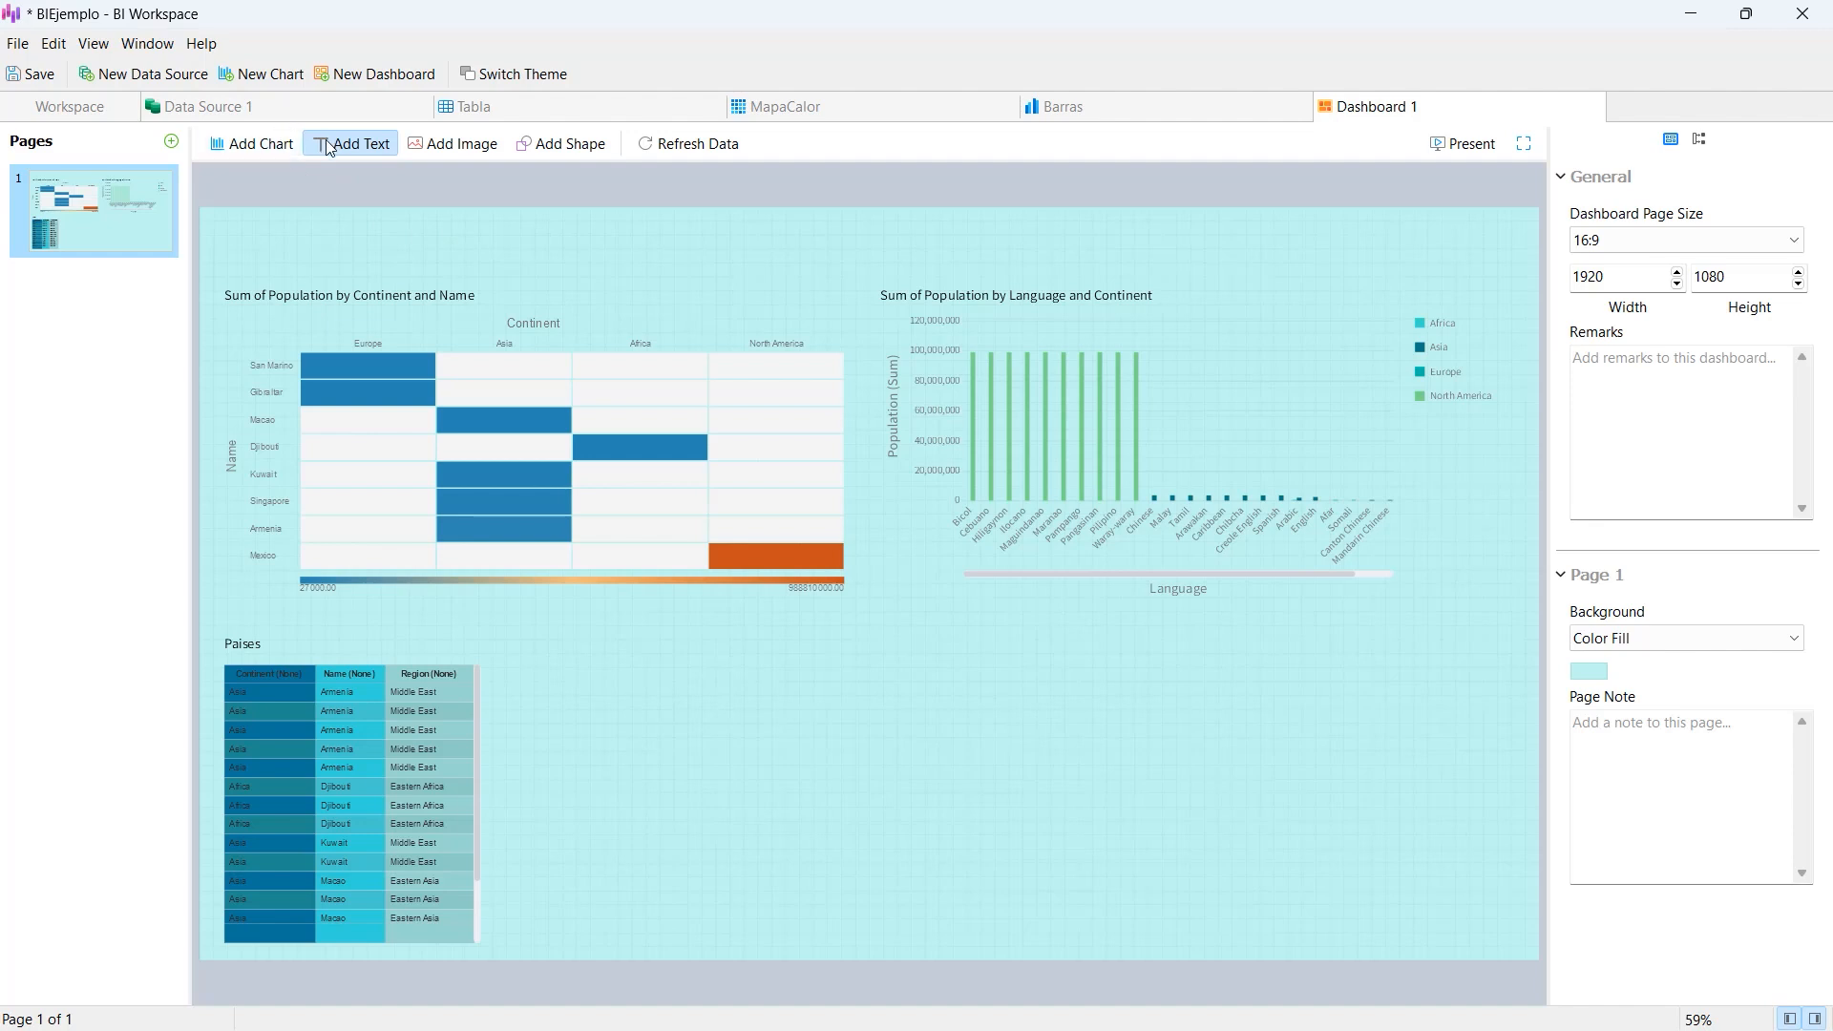
click(698, 242)
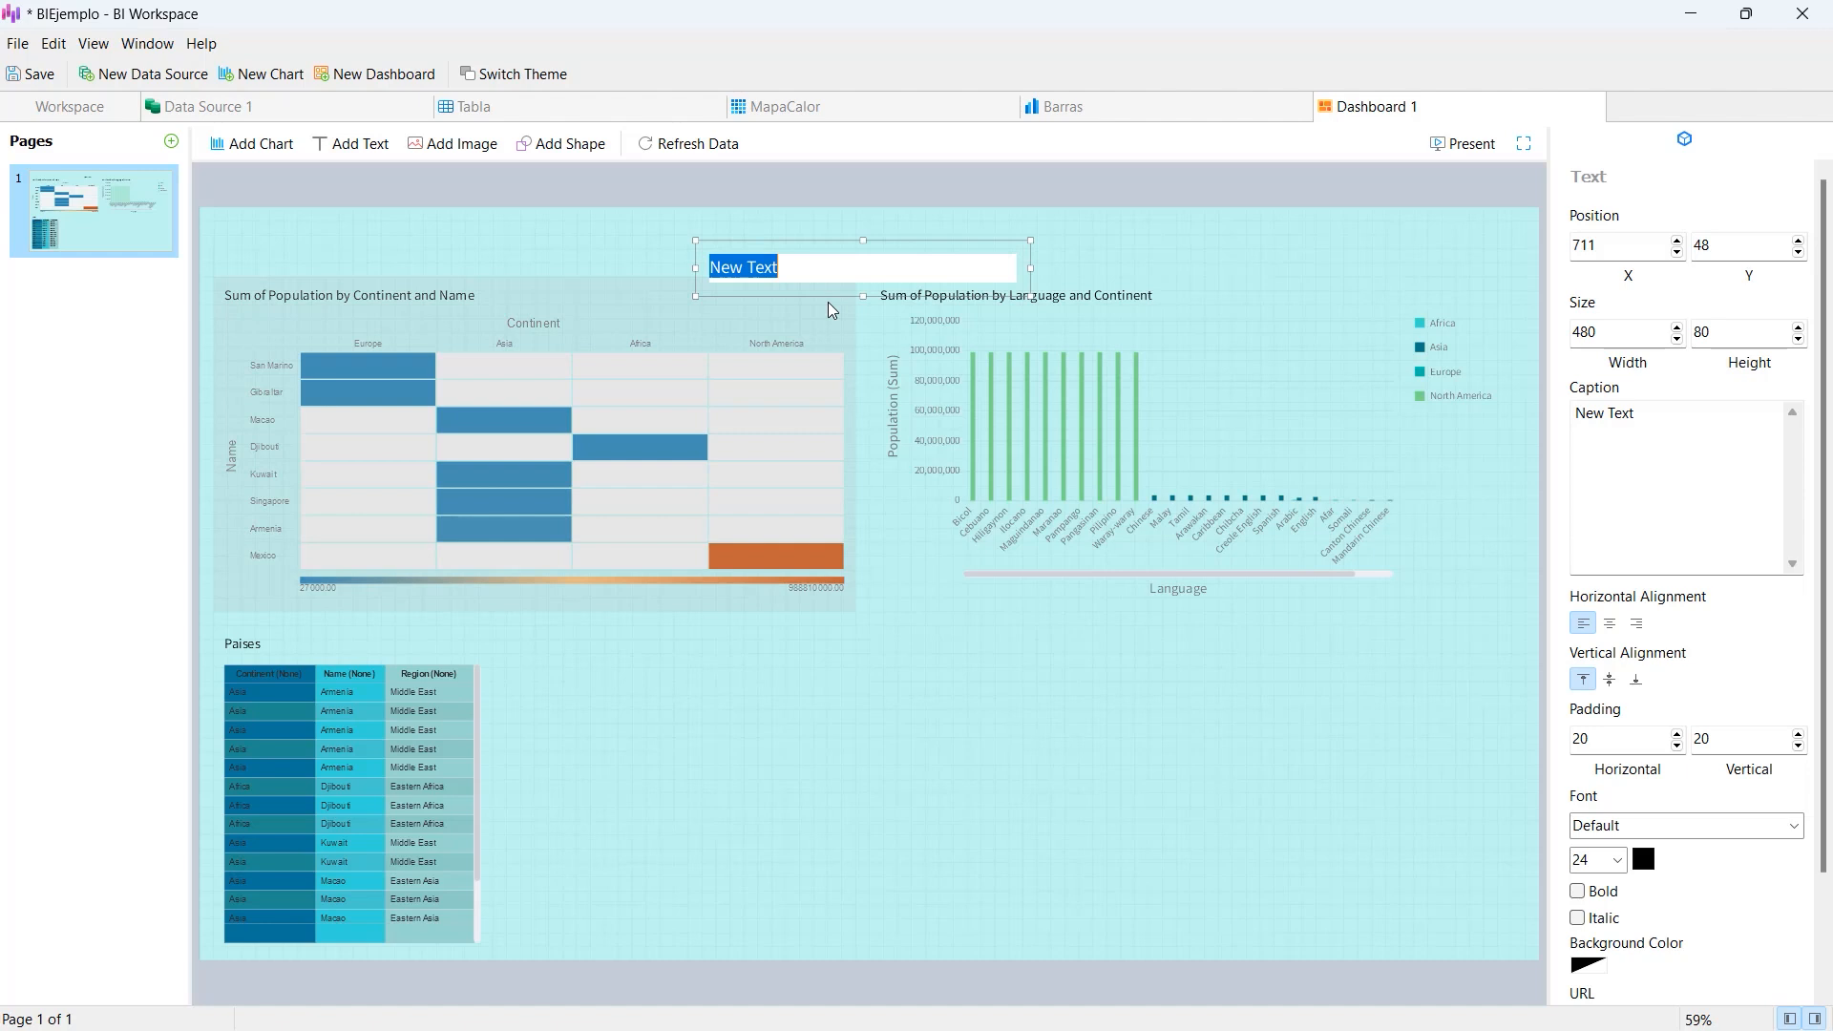
key(BackSpace)
text(Cuadro de mandos de )
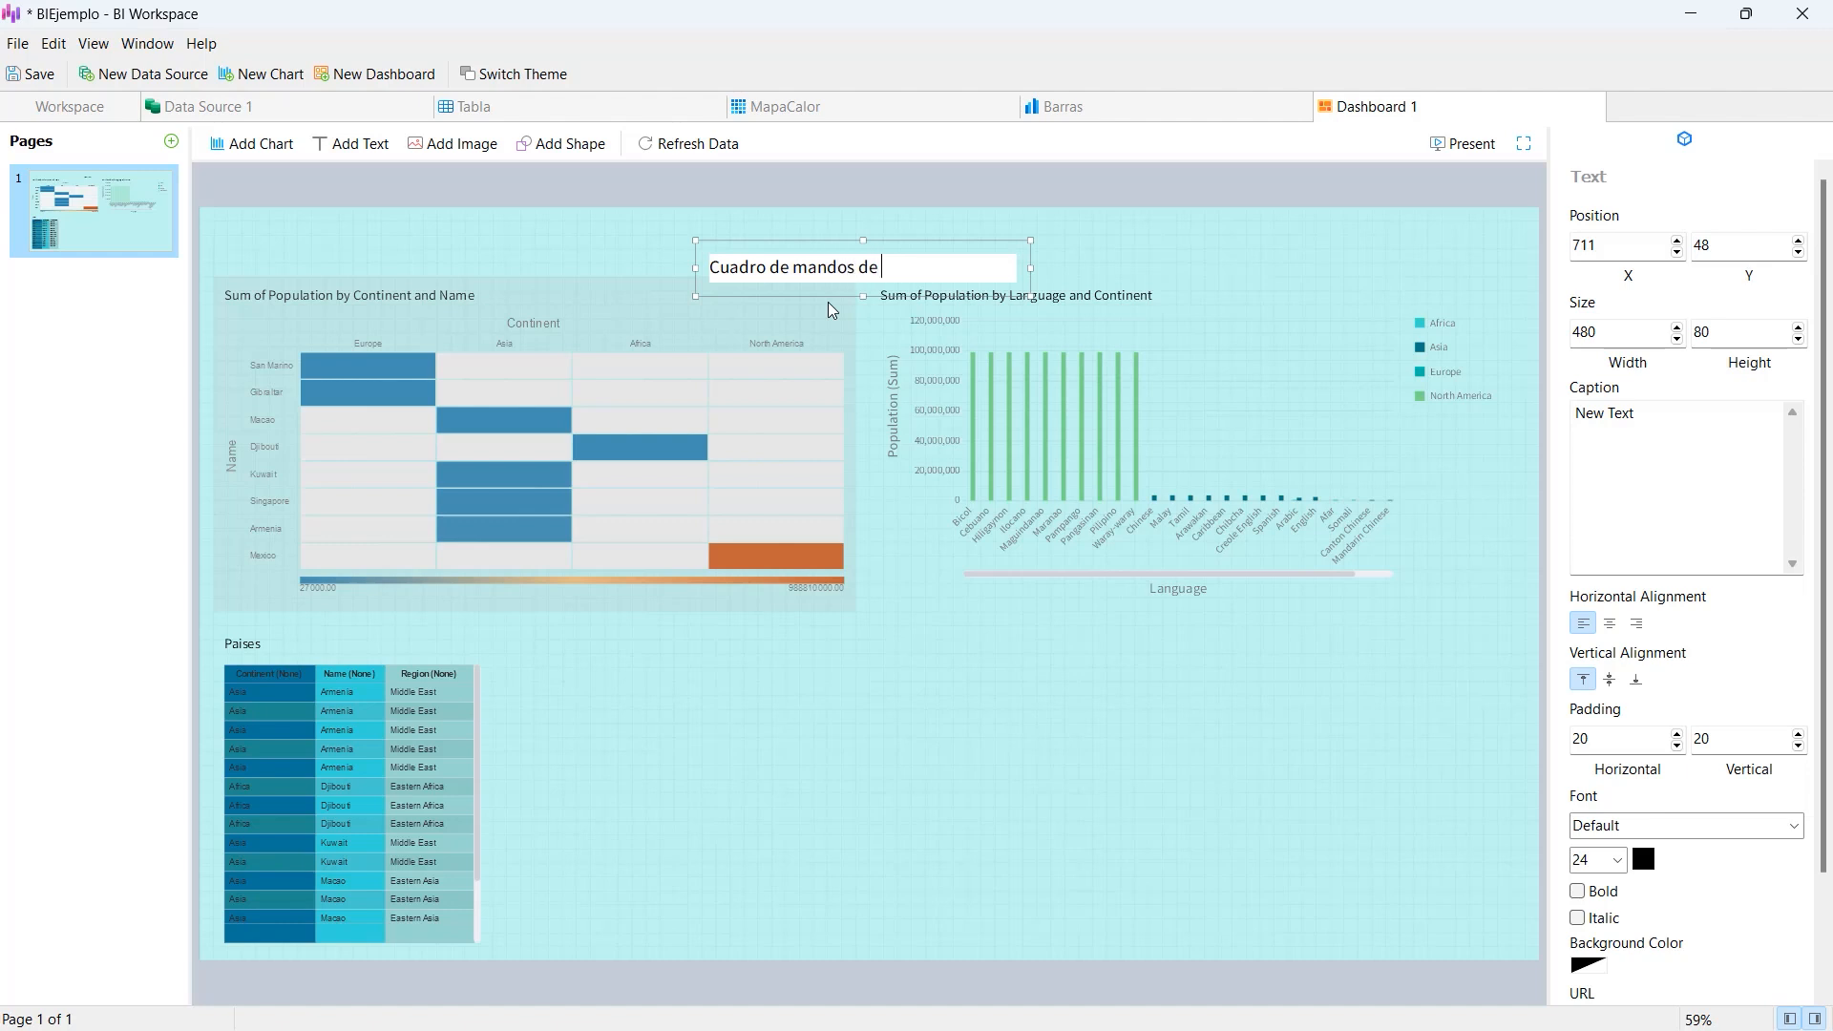
text(Ejemplo 01)
key(Return)
key(BackSpace)
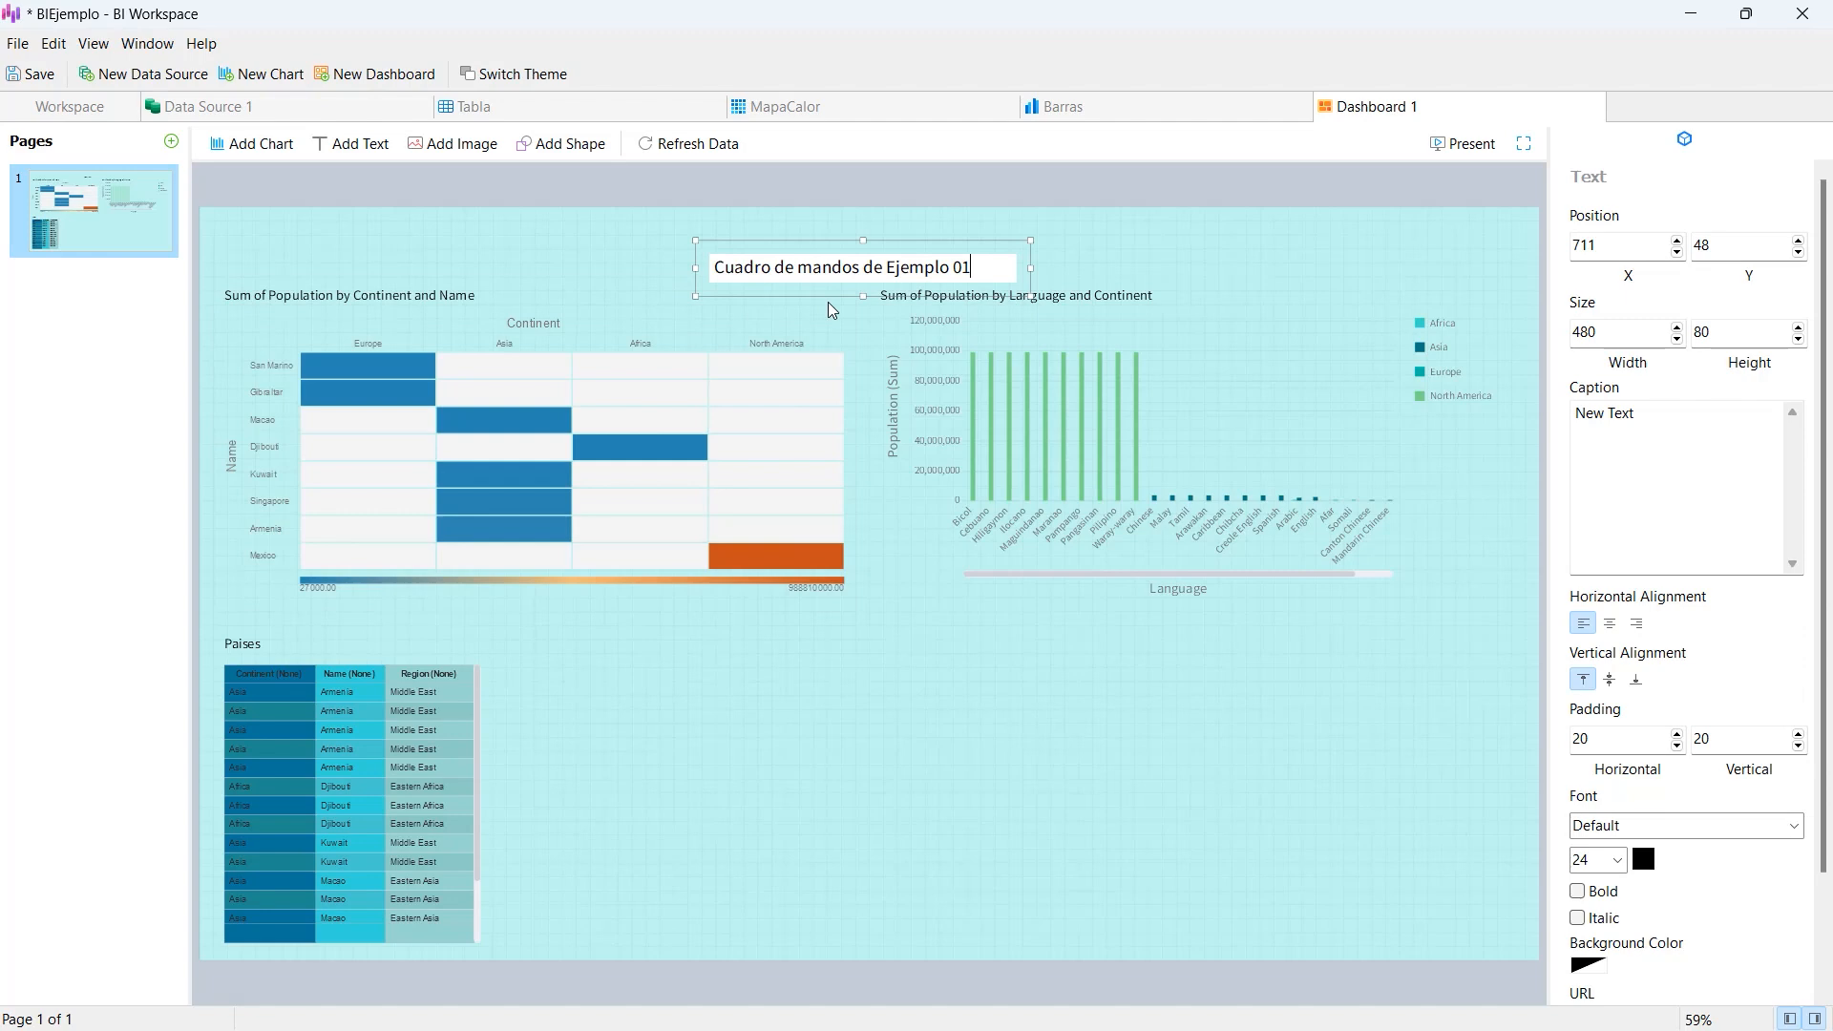
drag(815, 239, 792, 214)
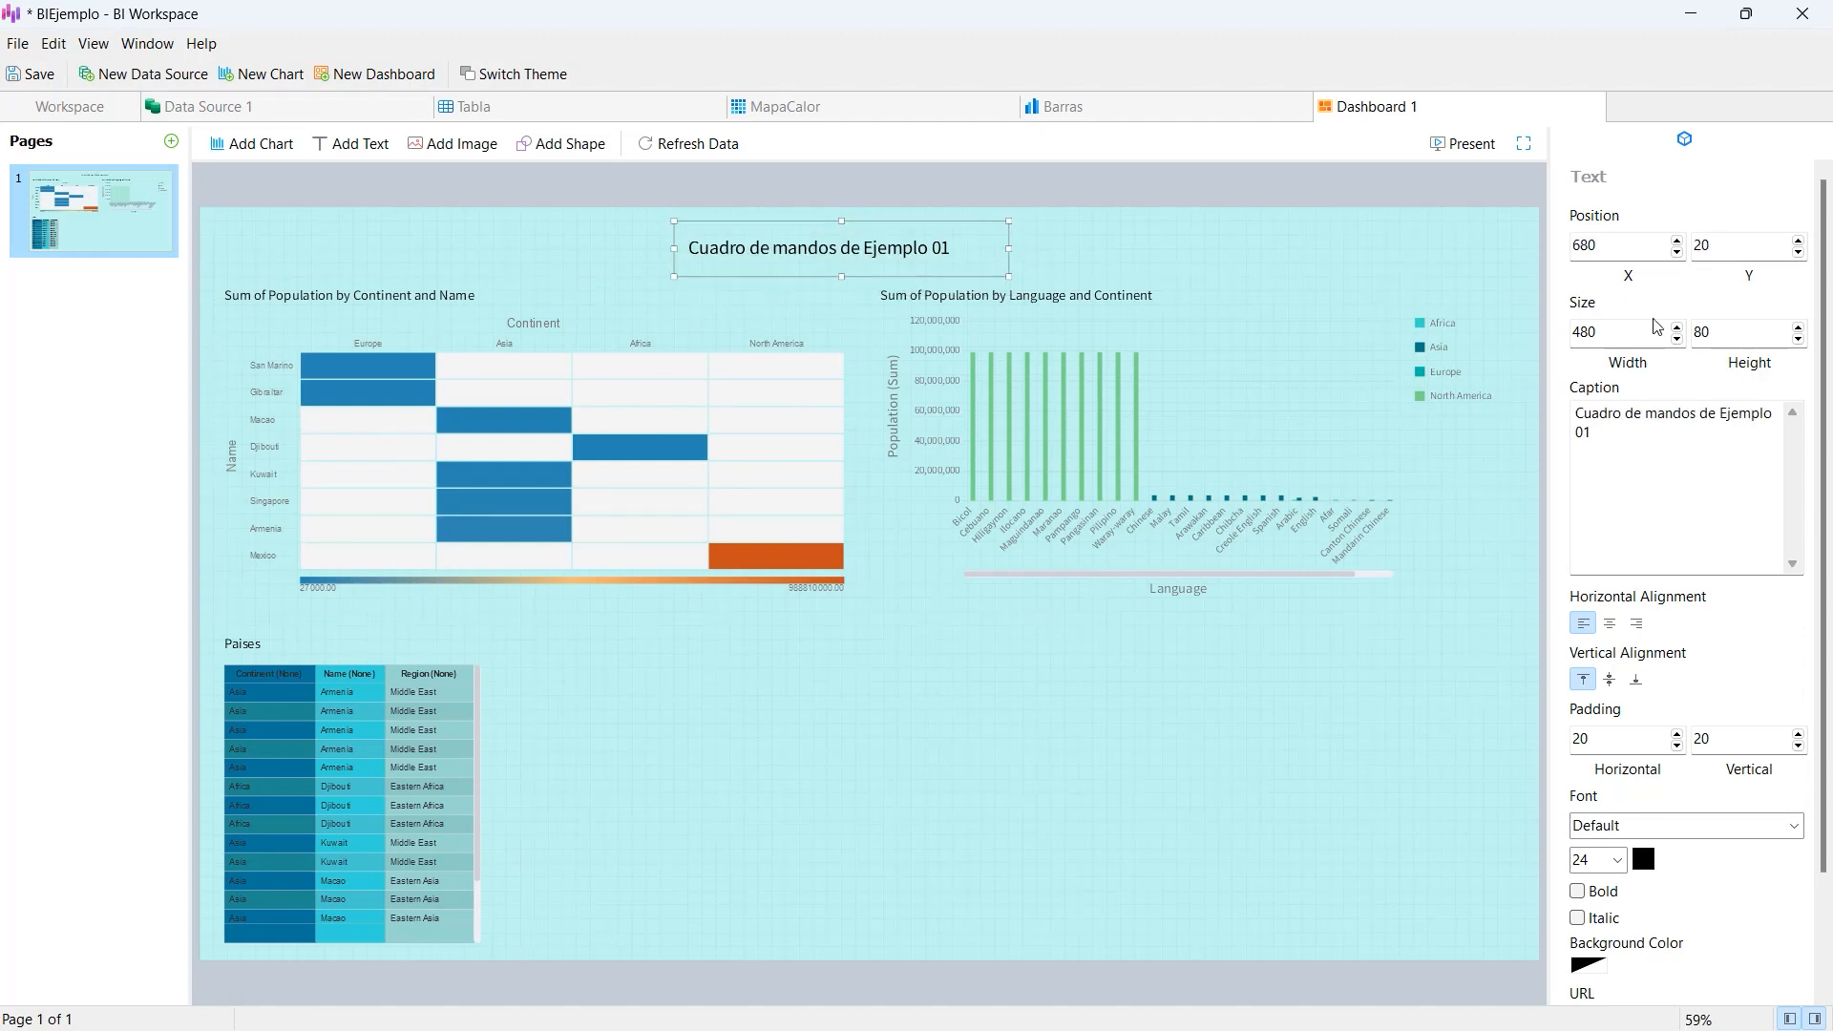
- Set the dashboard title's font size to 36 and make it bold
click(1616, 860)
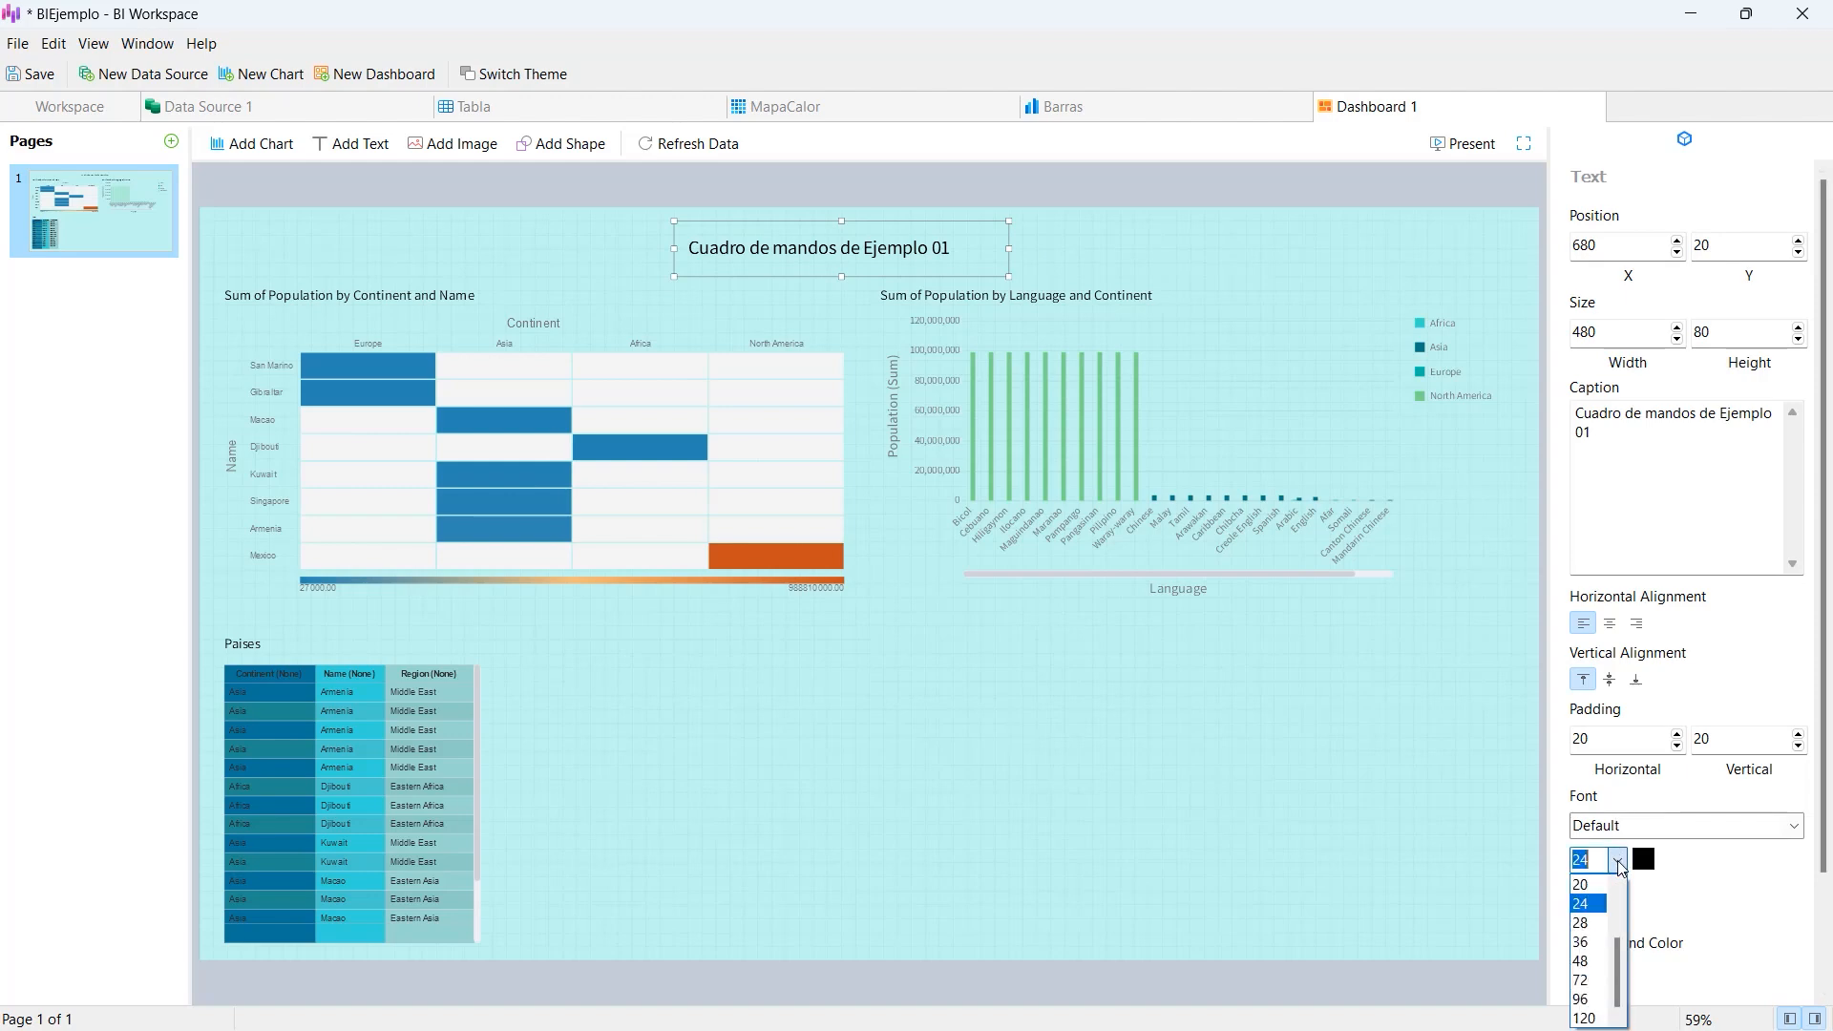
click(1591, 943)
click(1577, 891)
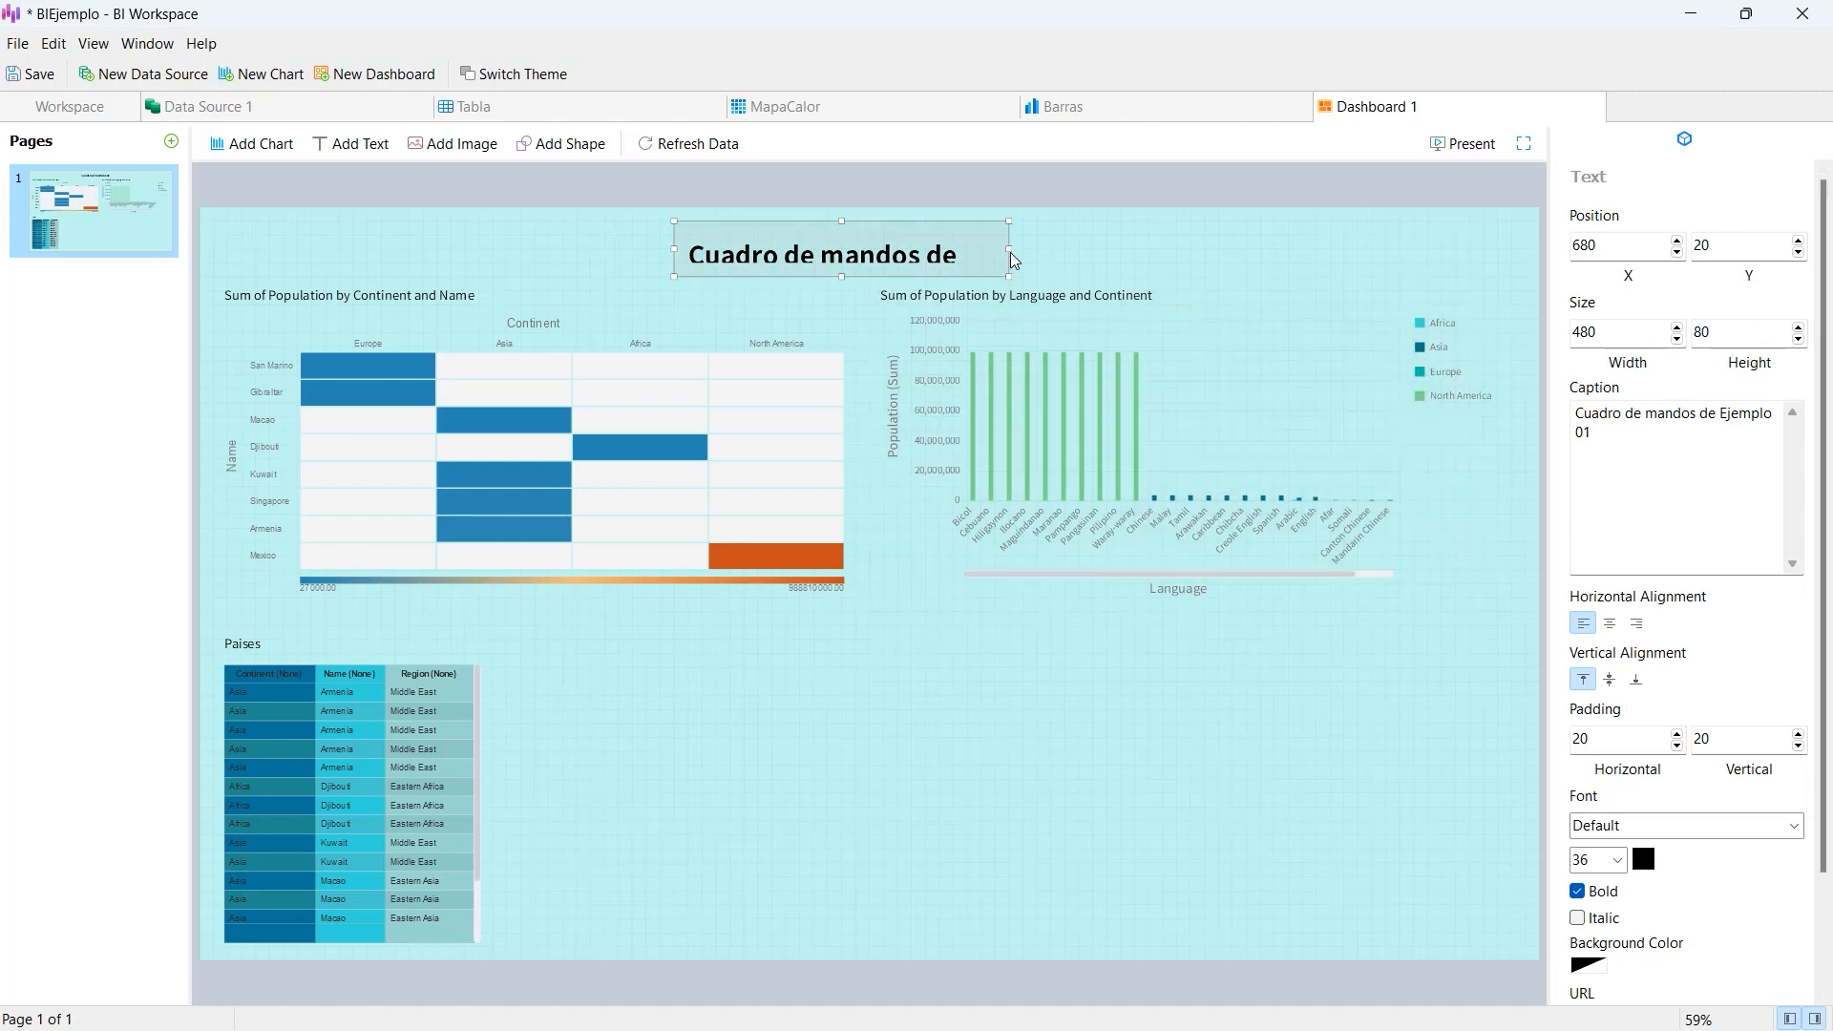
- Resize the title text box to 860 wide by 100 high and place it at X 620, Y 0
drag(1008, 249, 1209, 257)
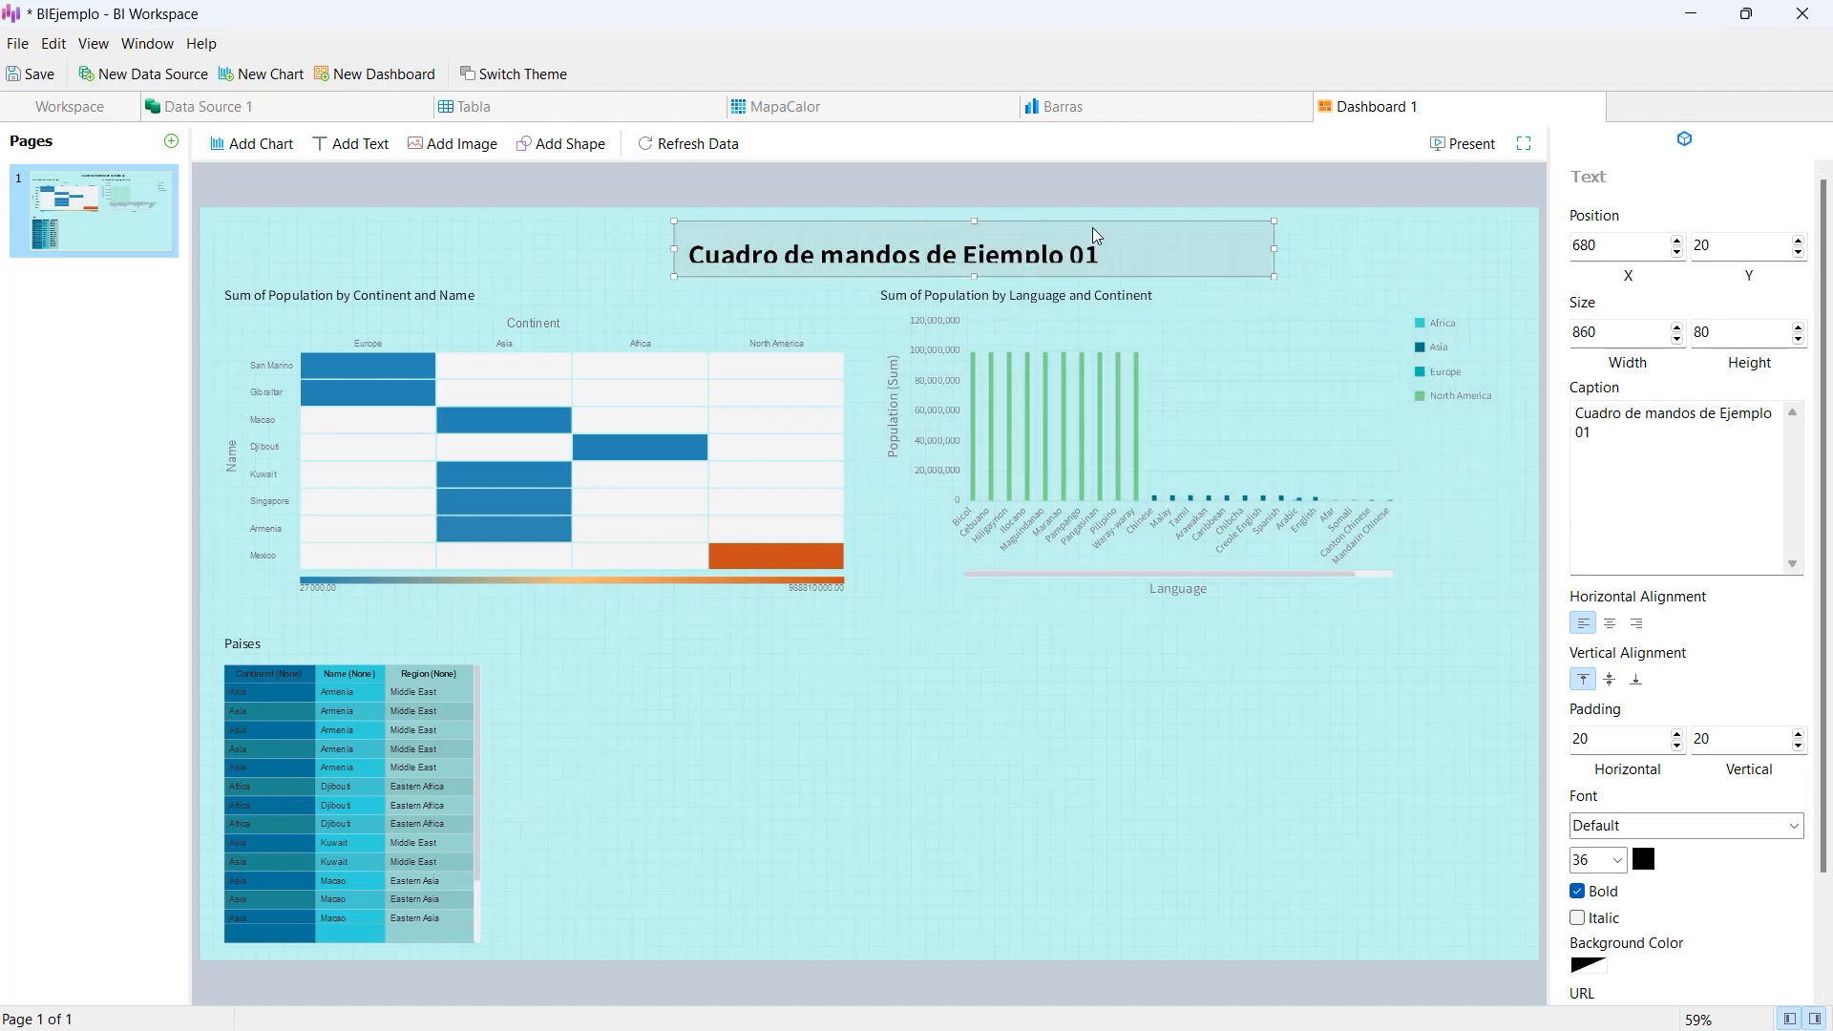
drag(1092, 227, 1052, 219)
drag(951, 265, 965, 279)
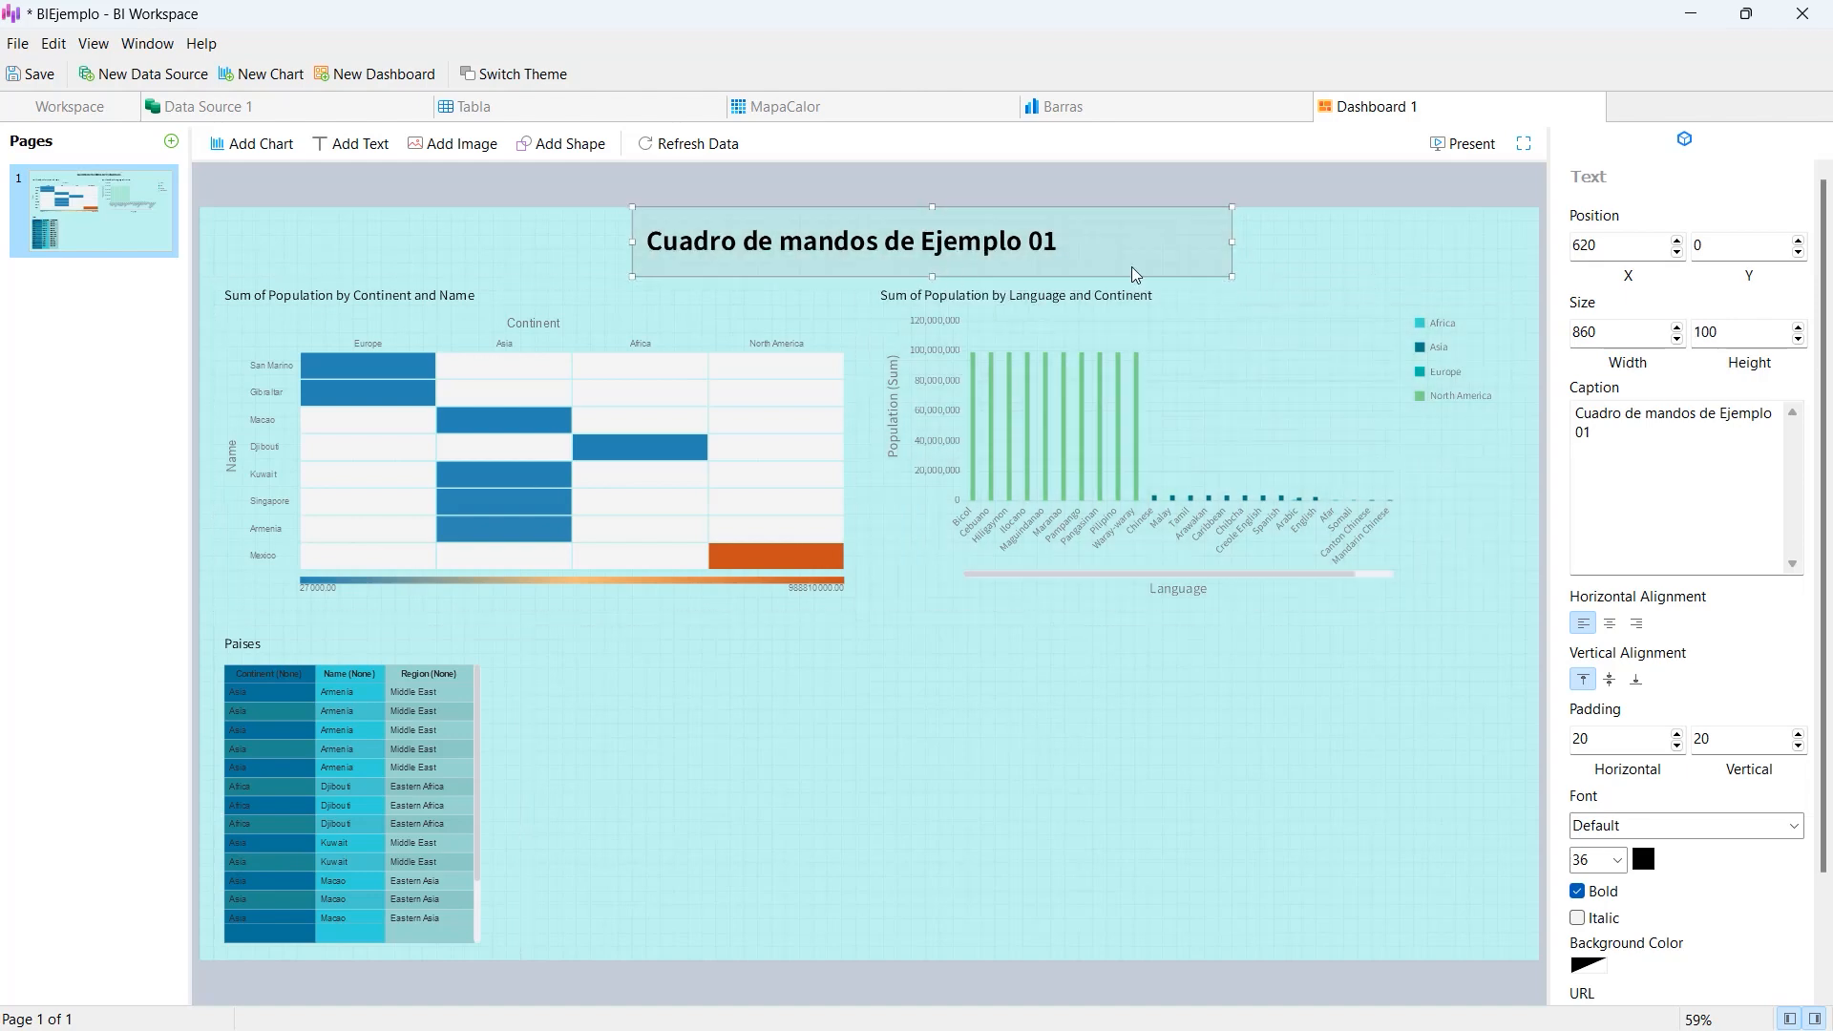
click(1289, 239)
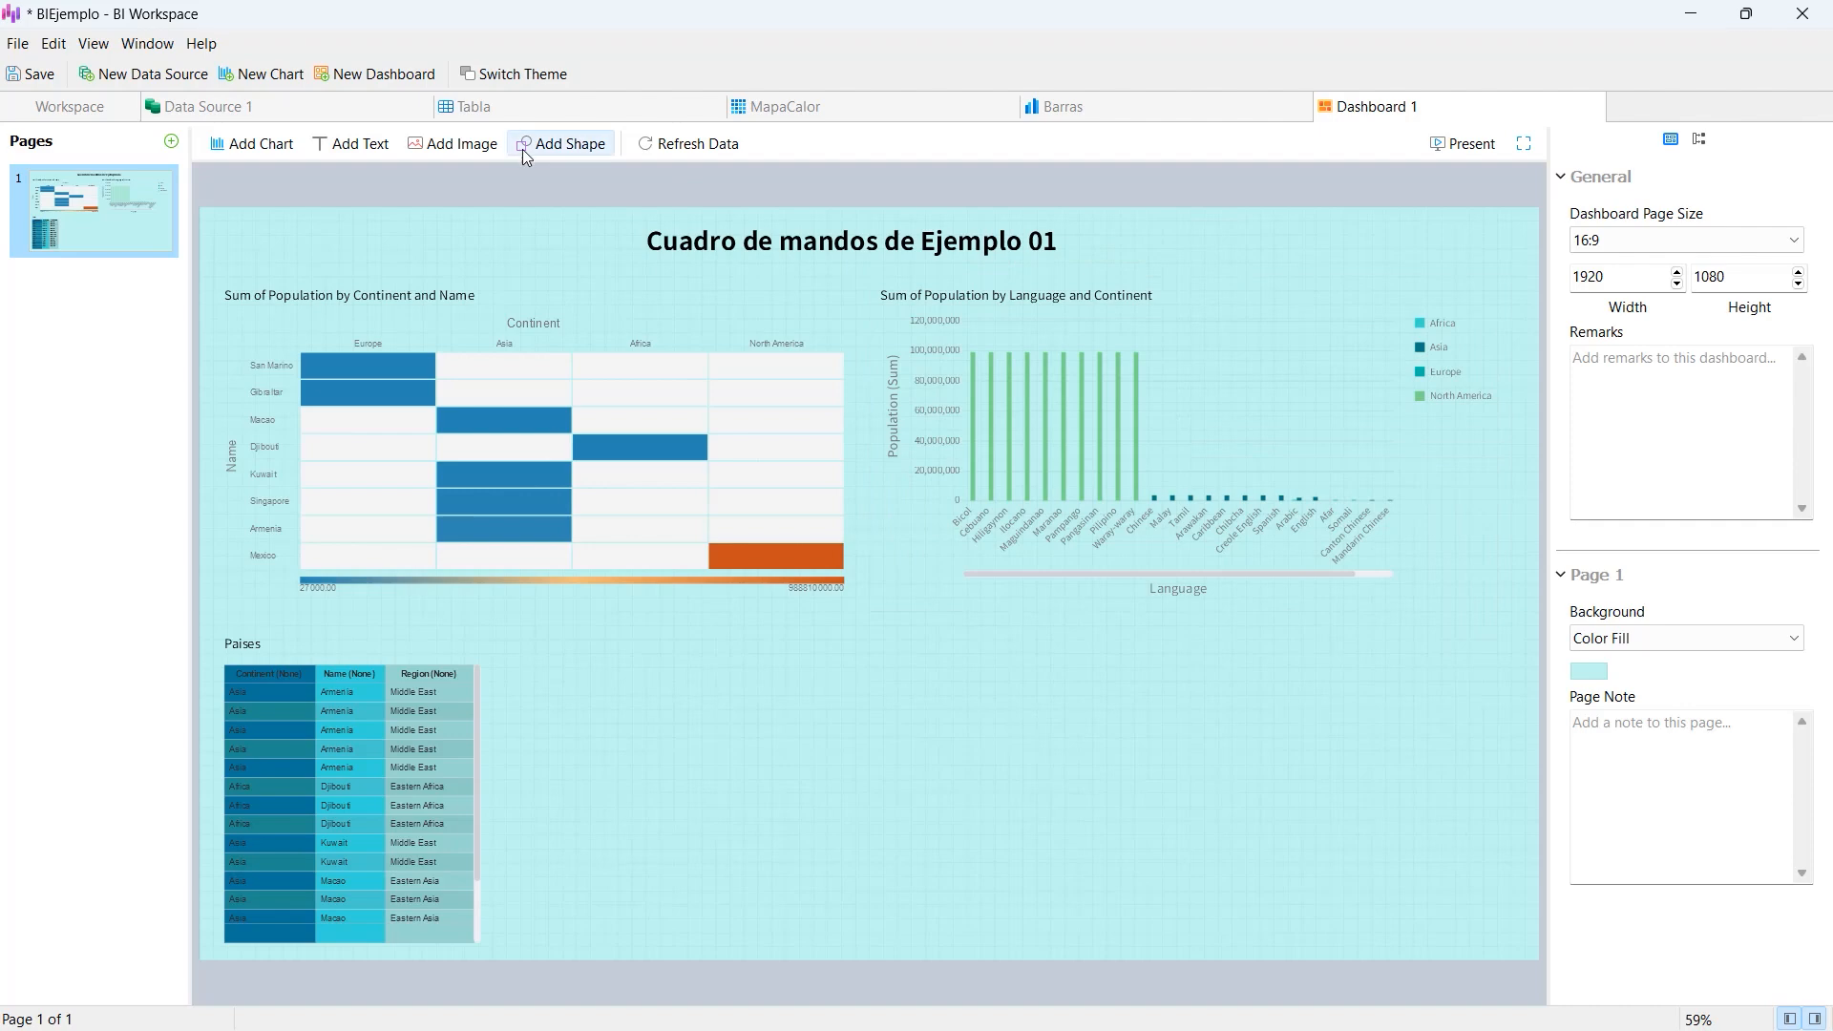
click(459, 150)
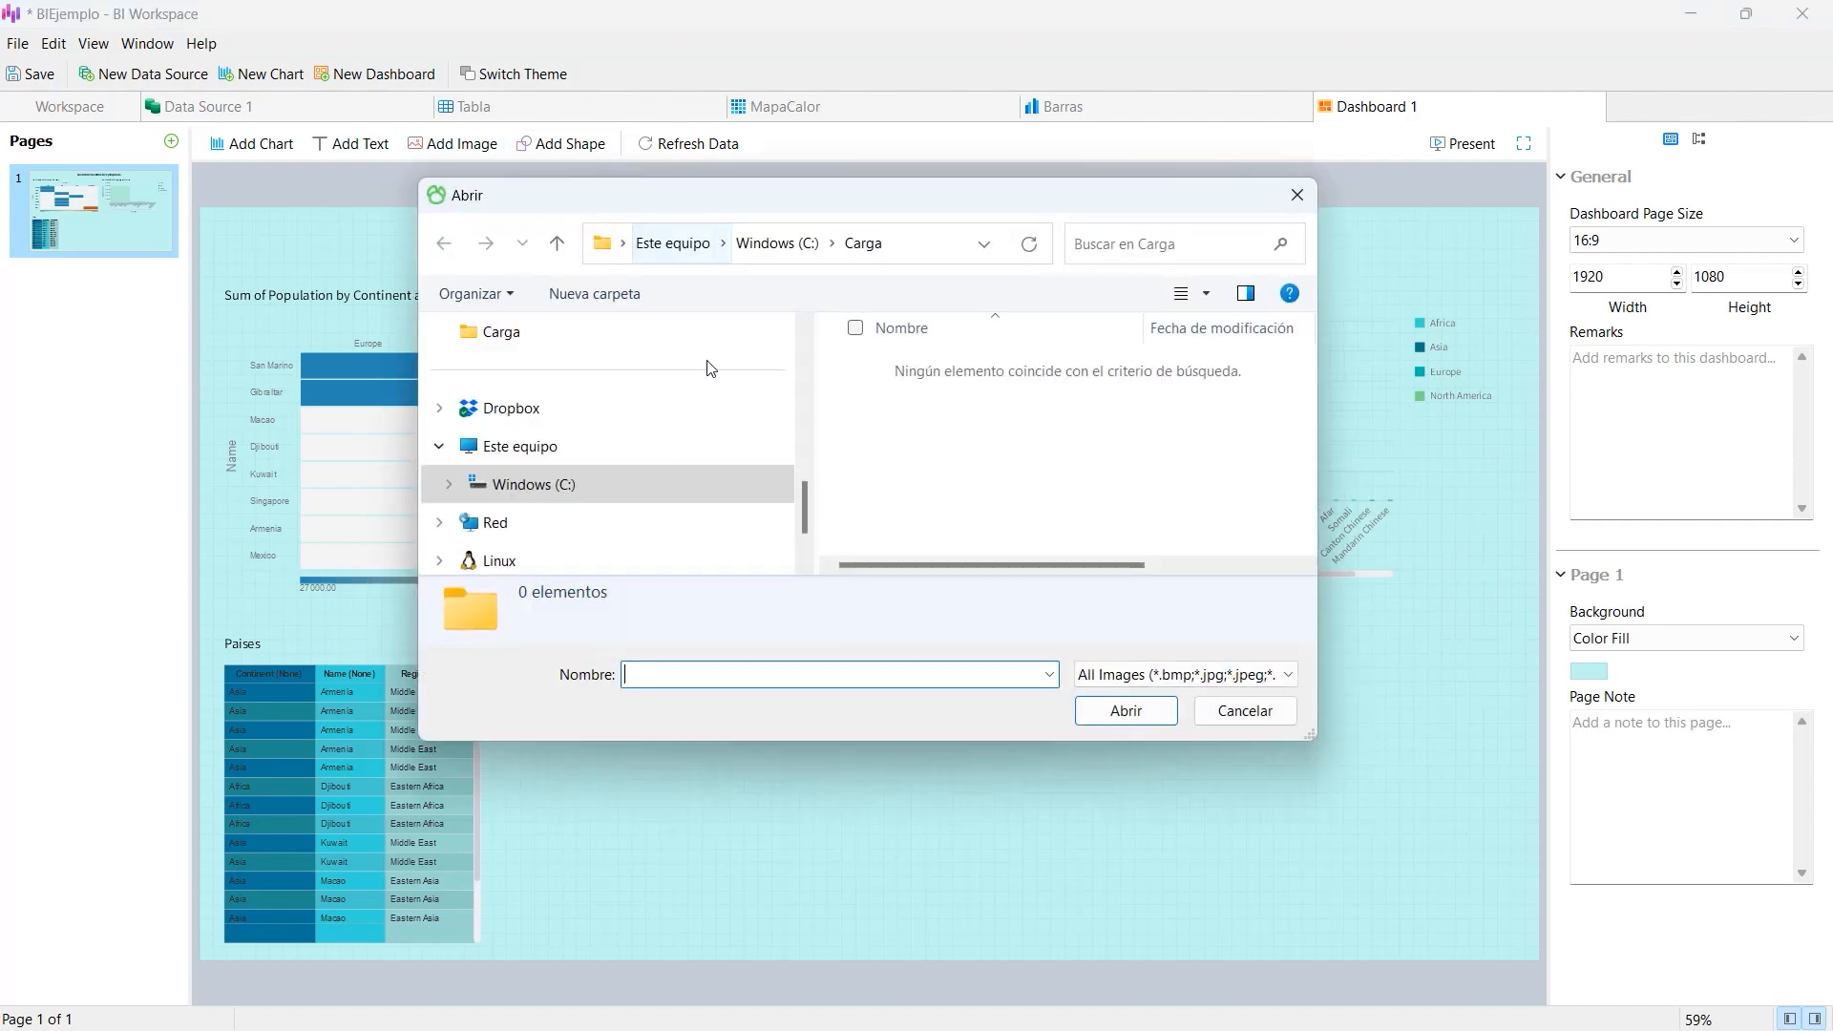
click(1205, 719)
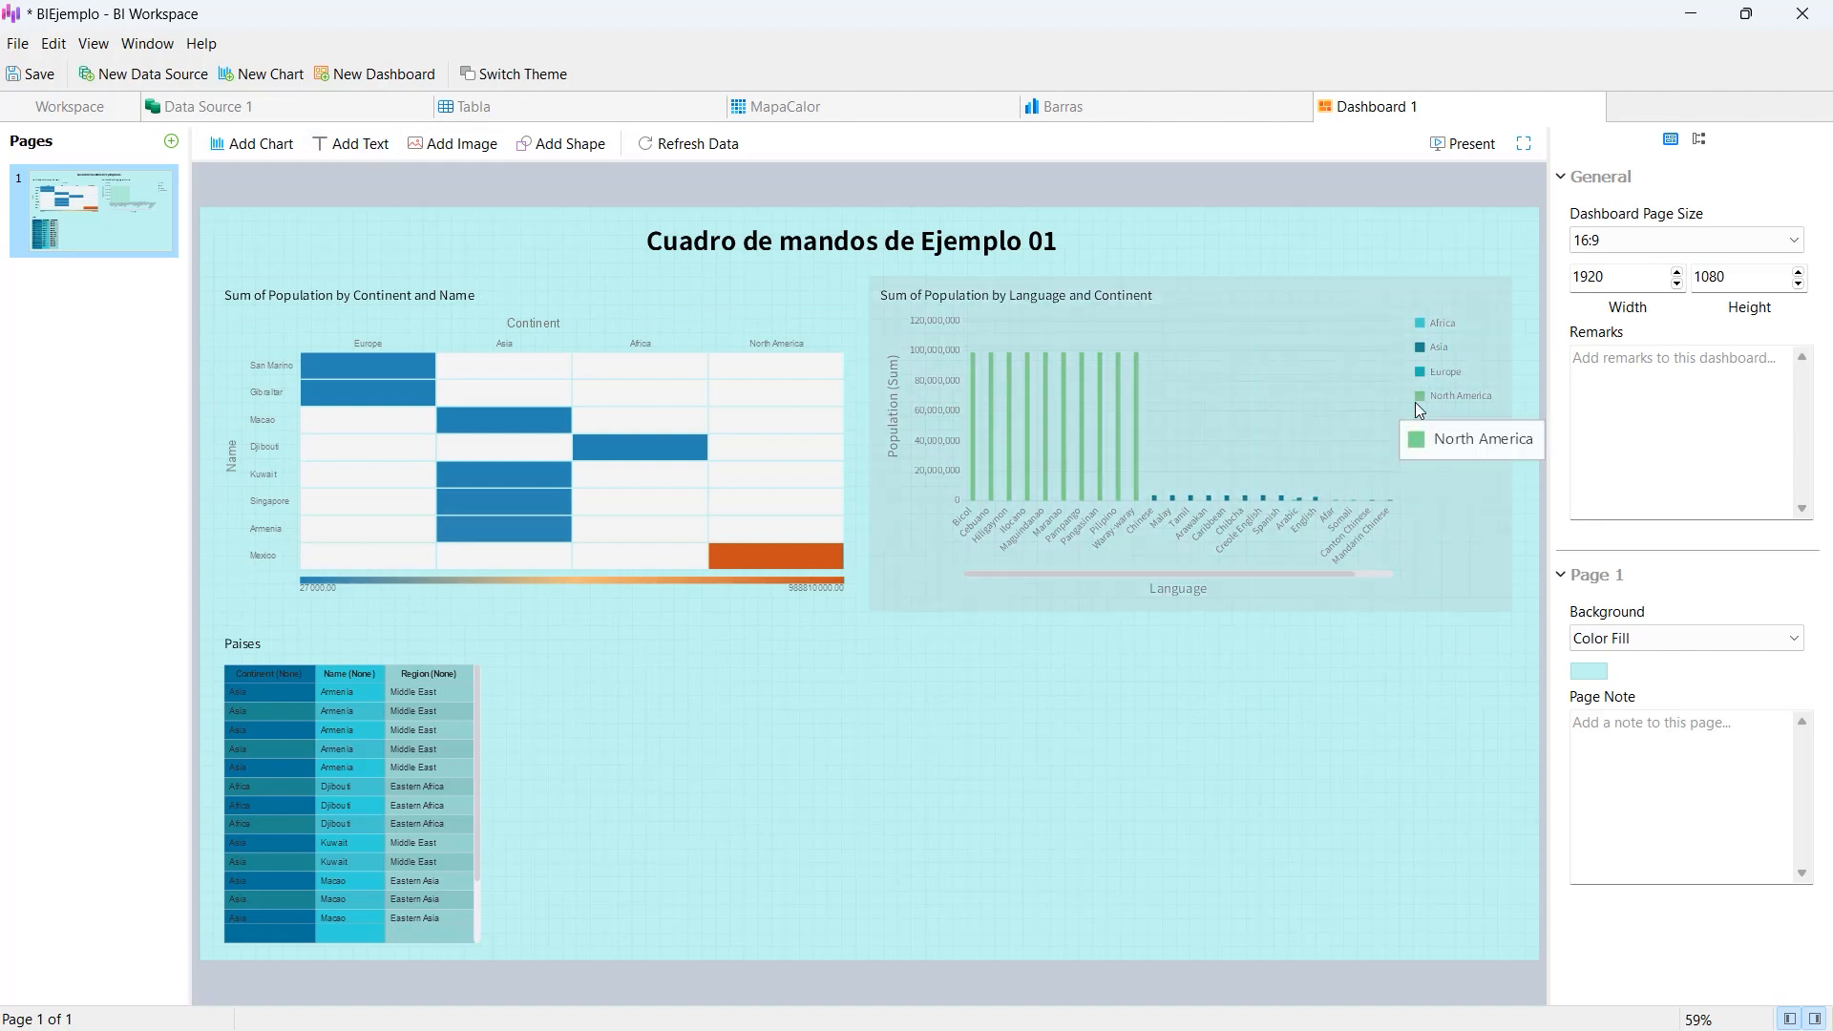
mouse_move(1121, 480)
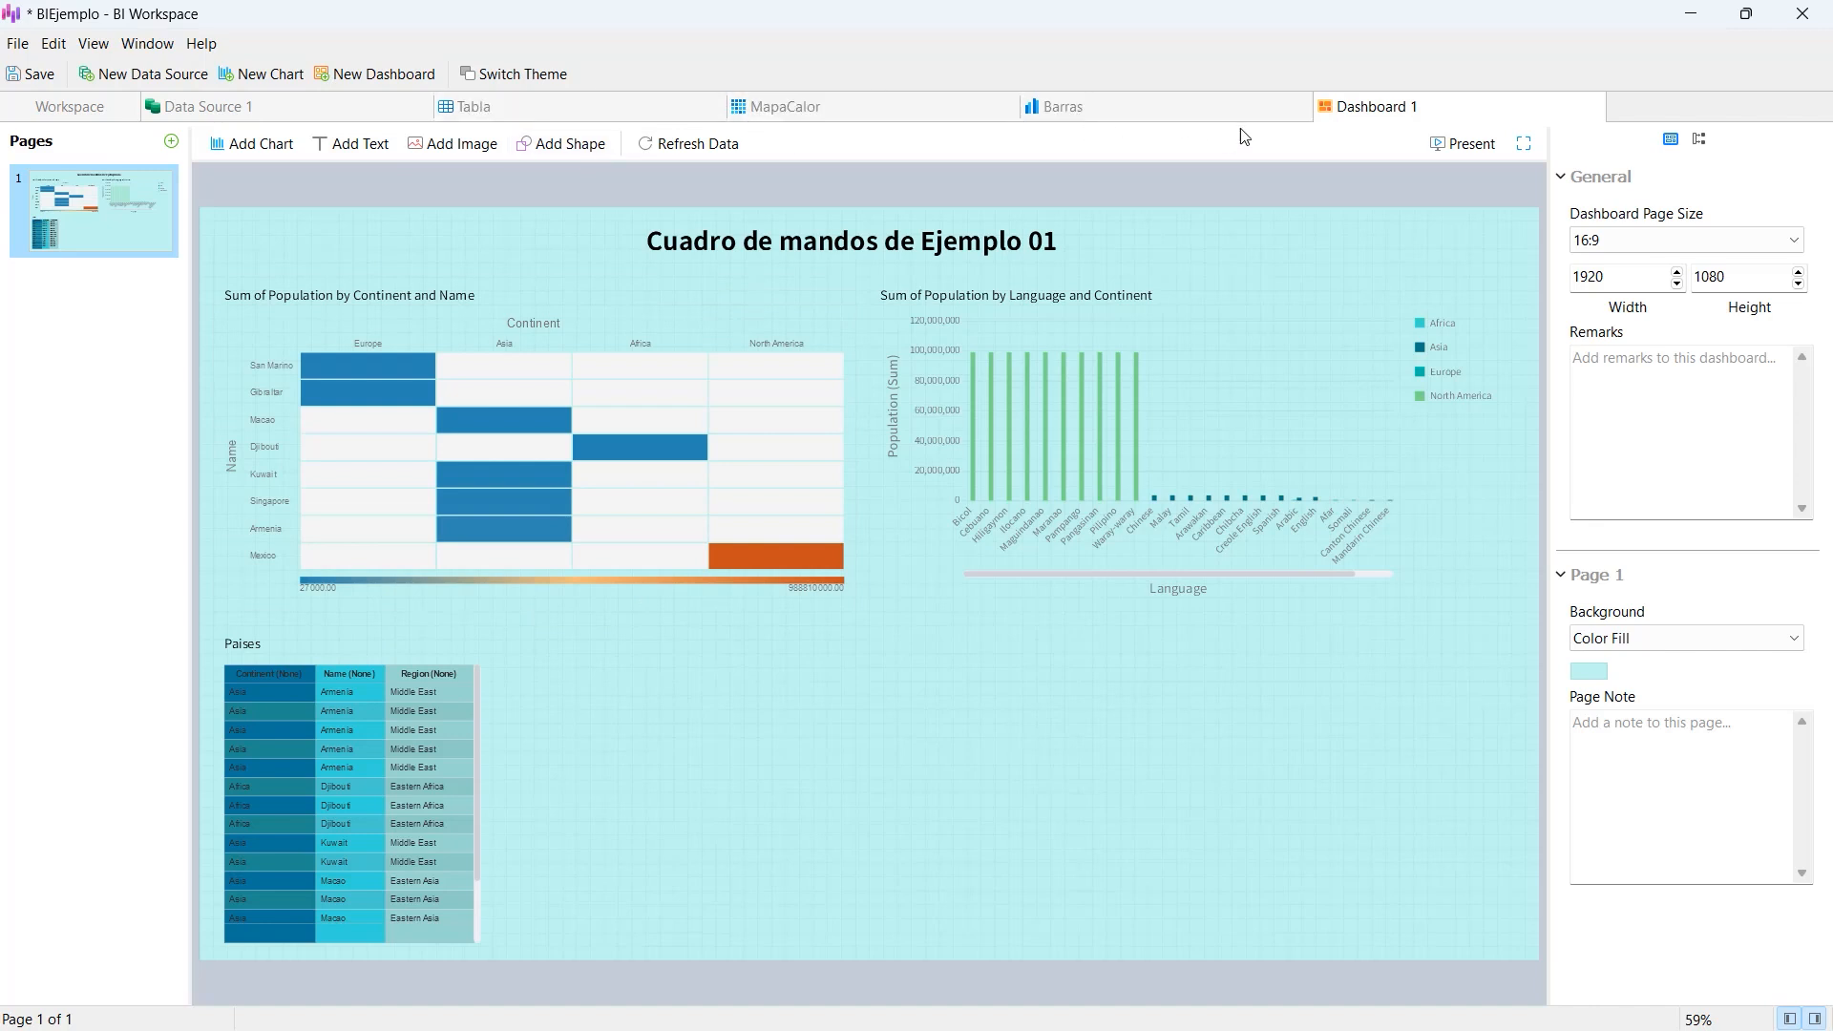
- Close the open Barras, MapaCalor and Tabla charts and save the workspace
click(1302, 106)
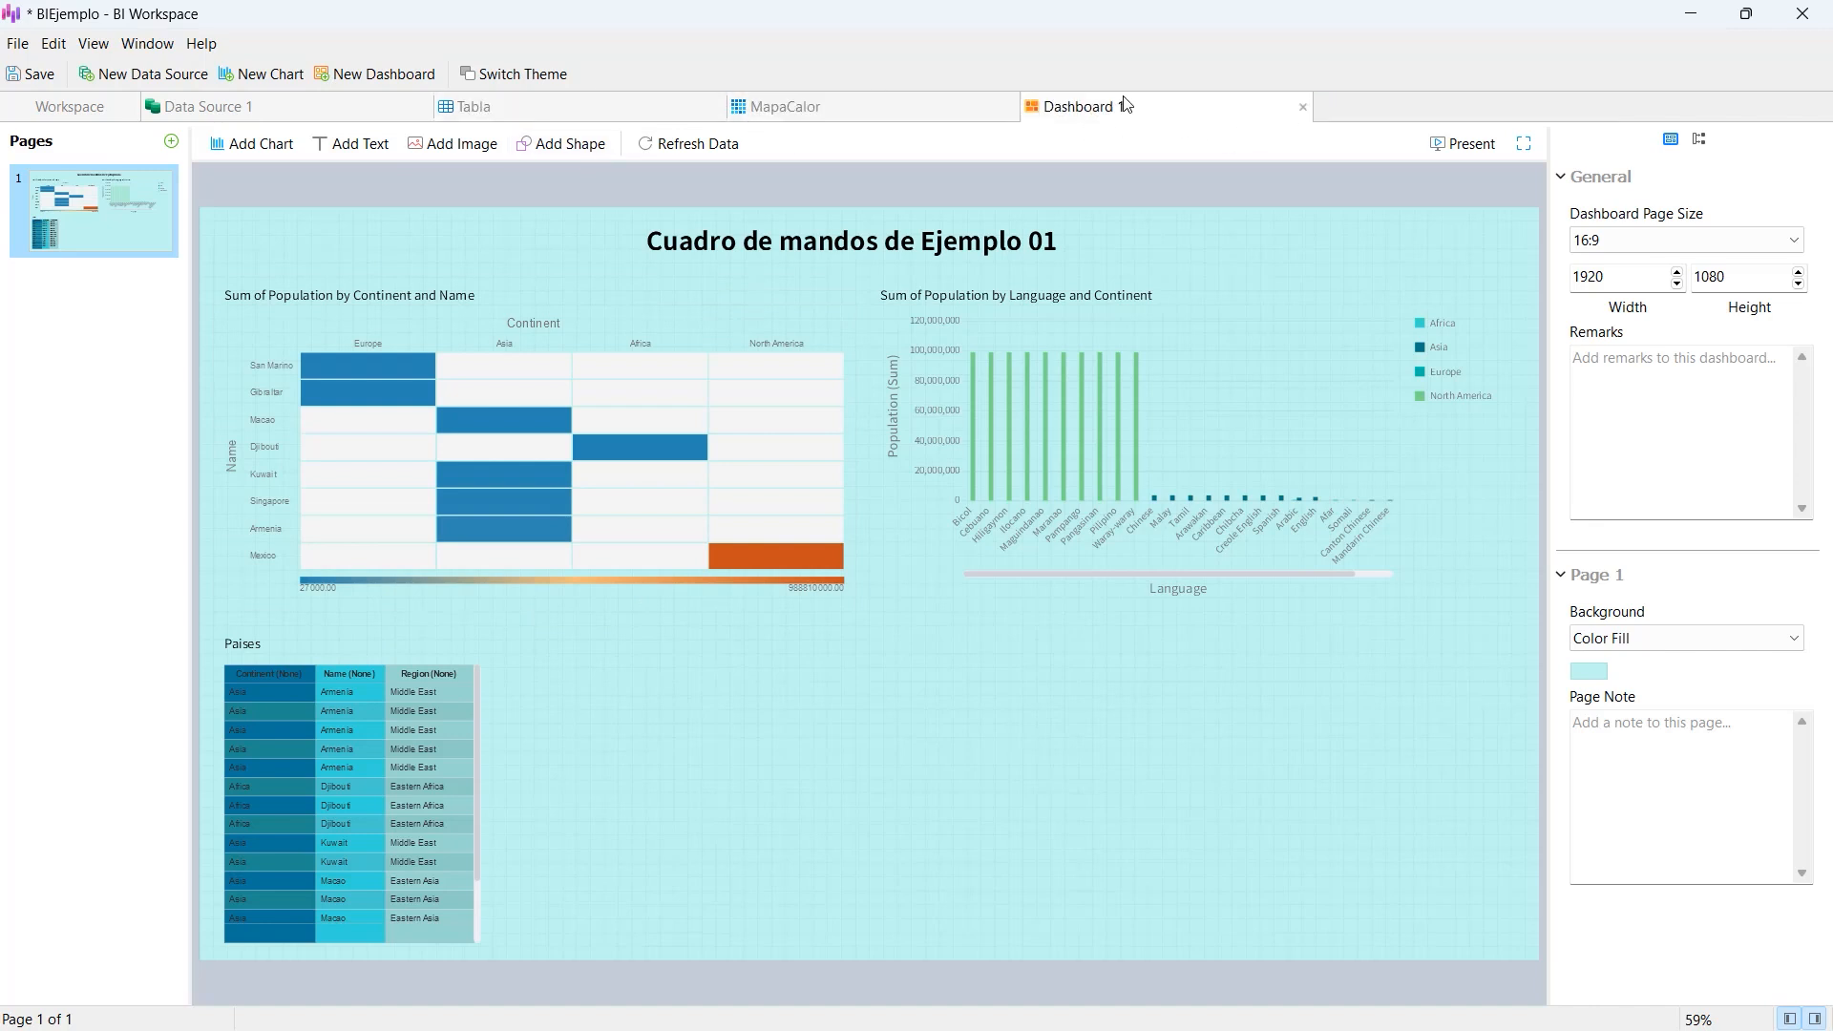
click(1010, 106)
click(718, 106)
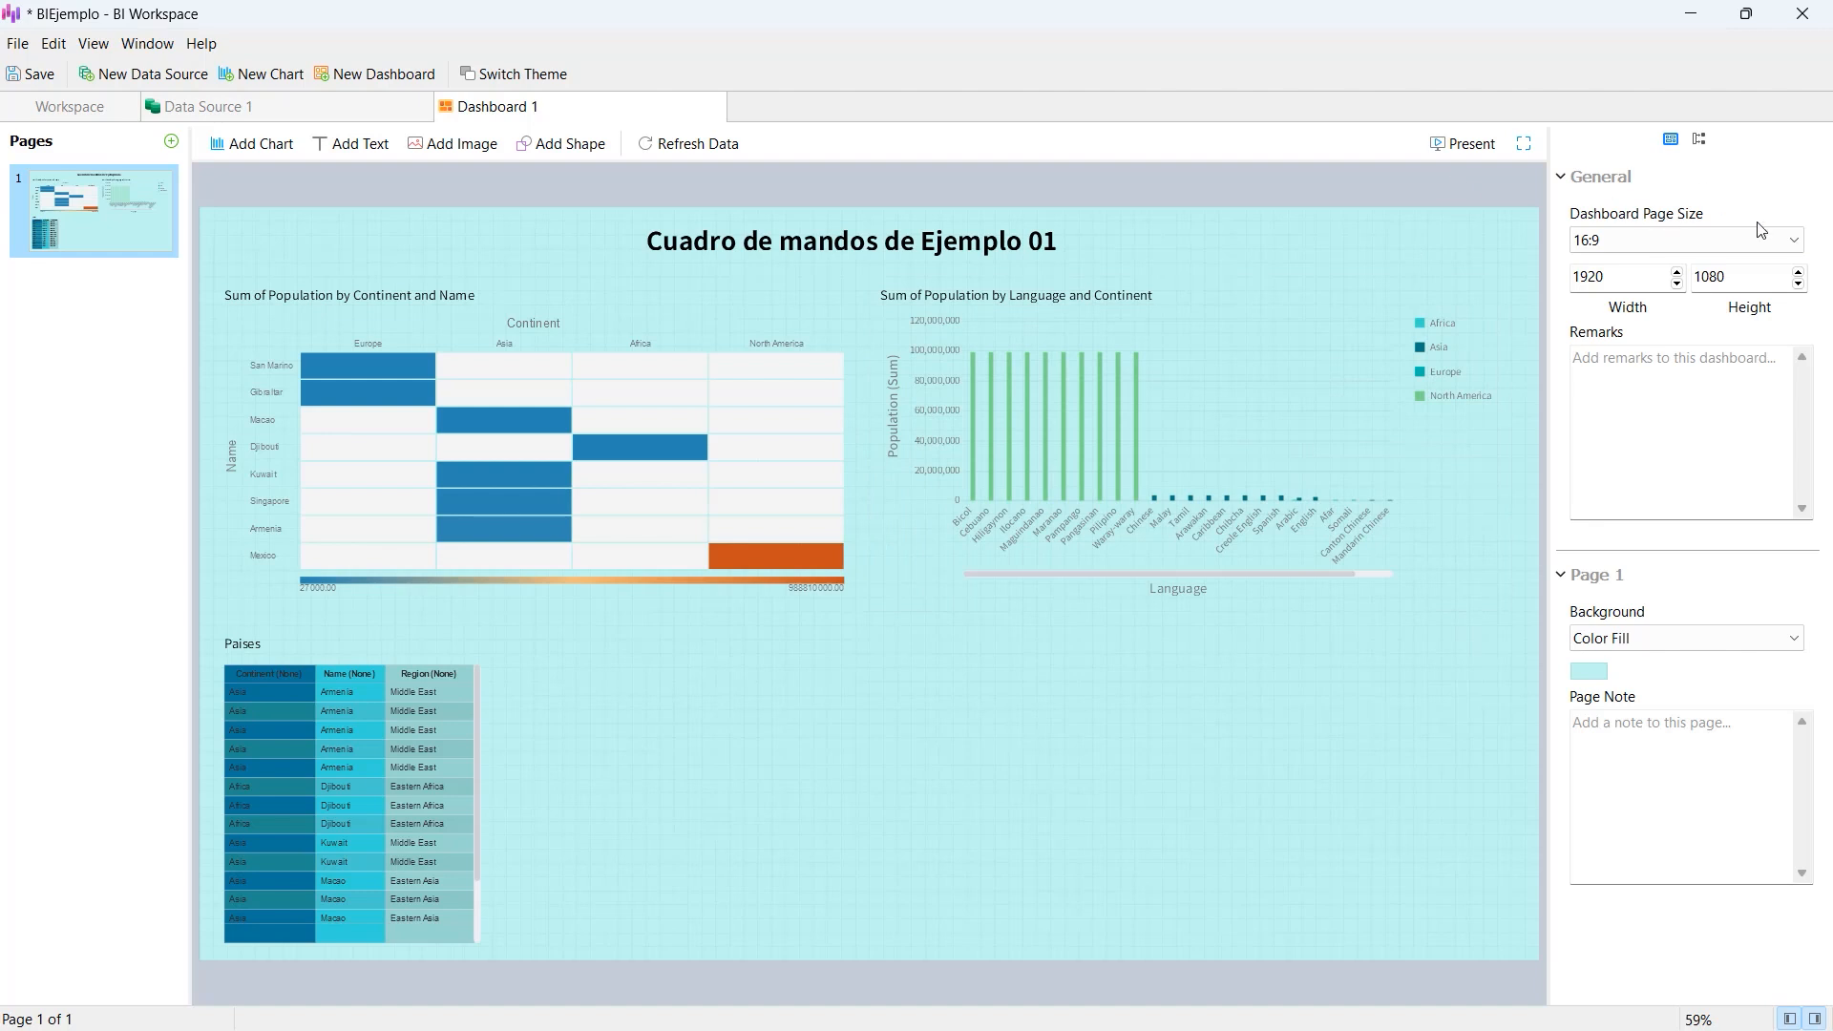
click(1798, 243)
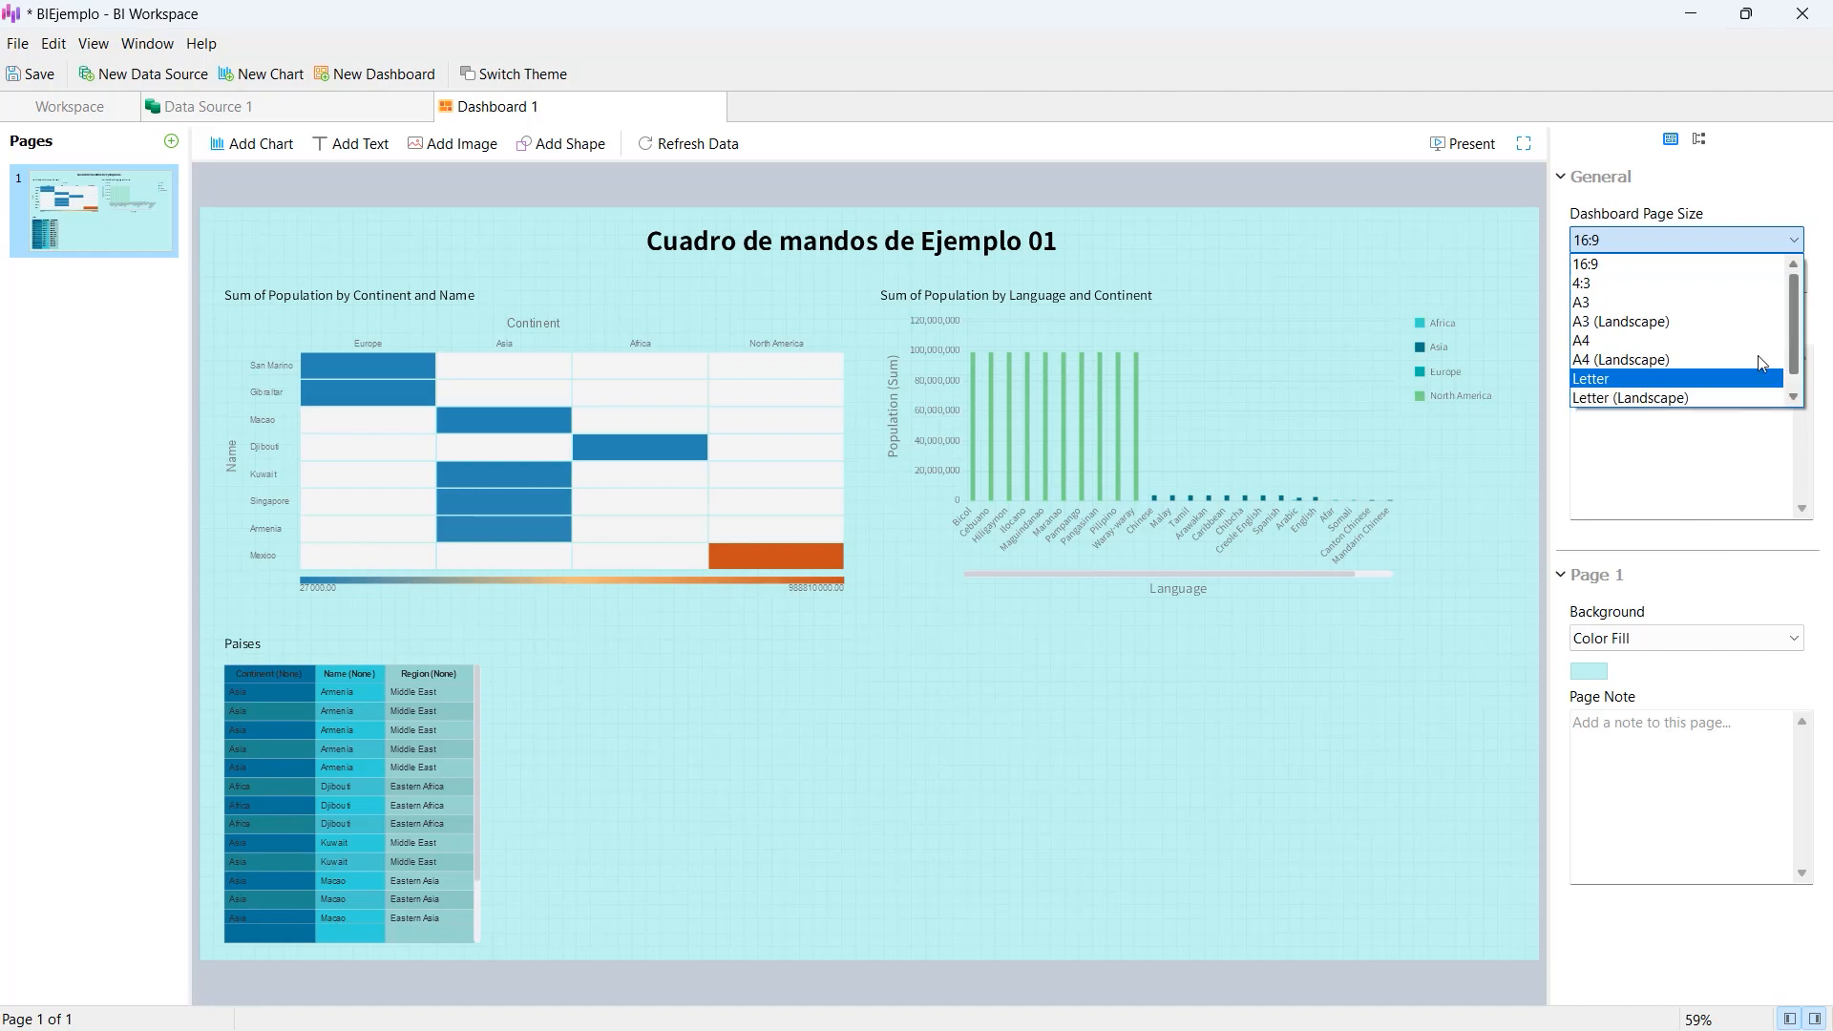
click(1677, 585)
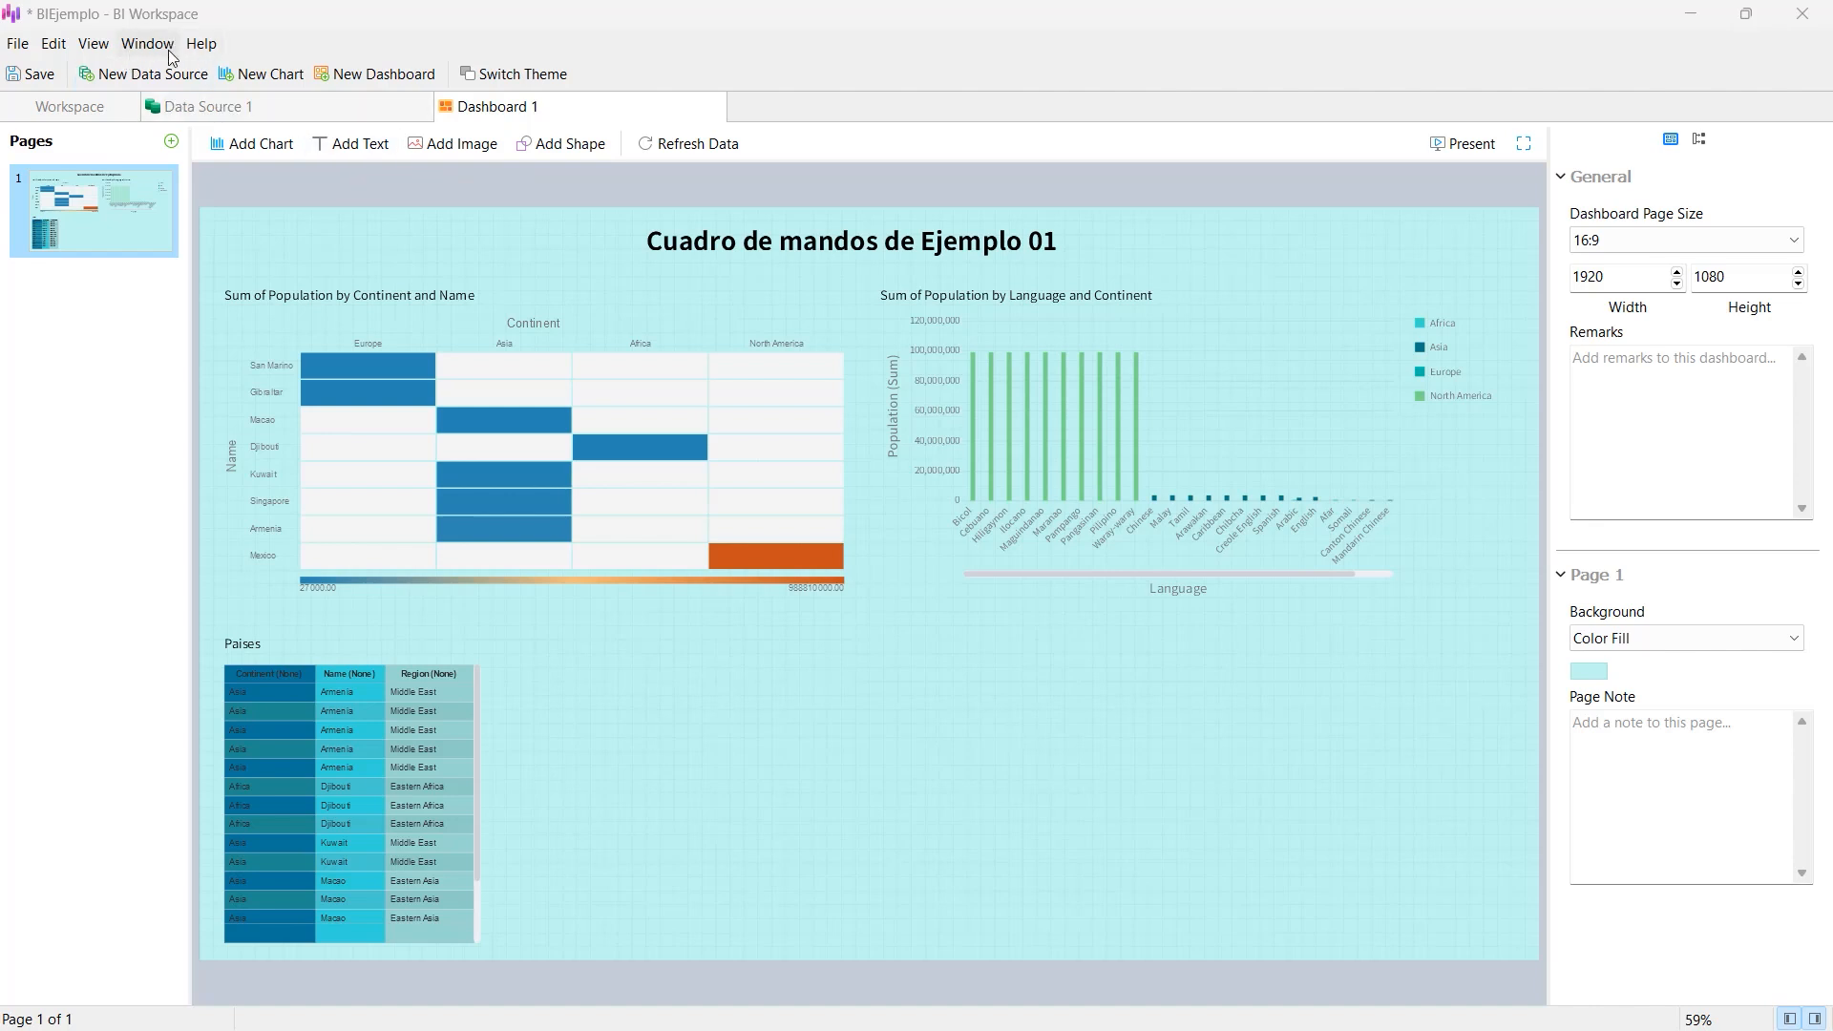
click(33, 73)
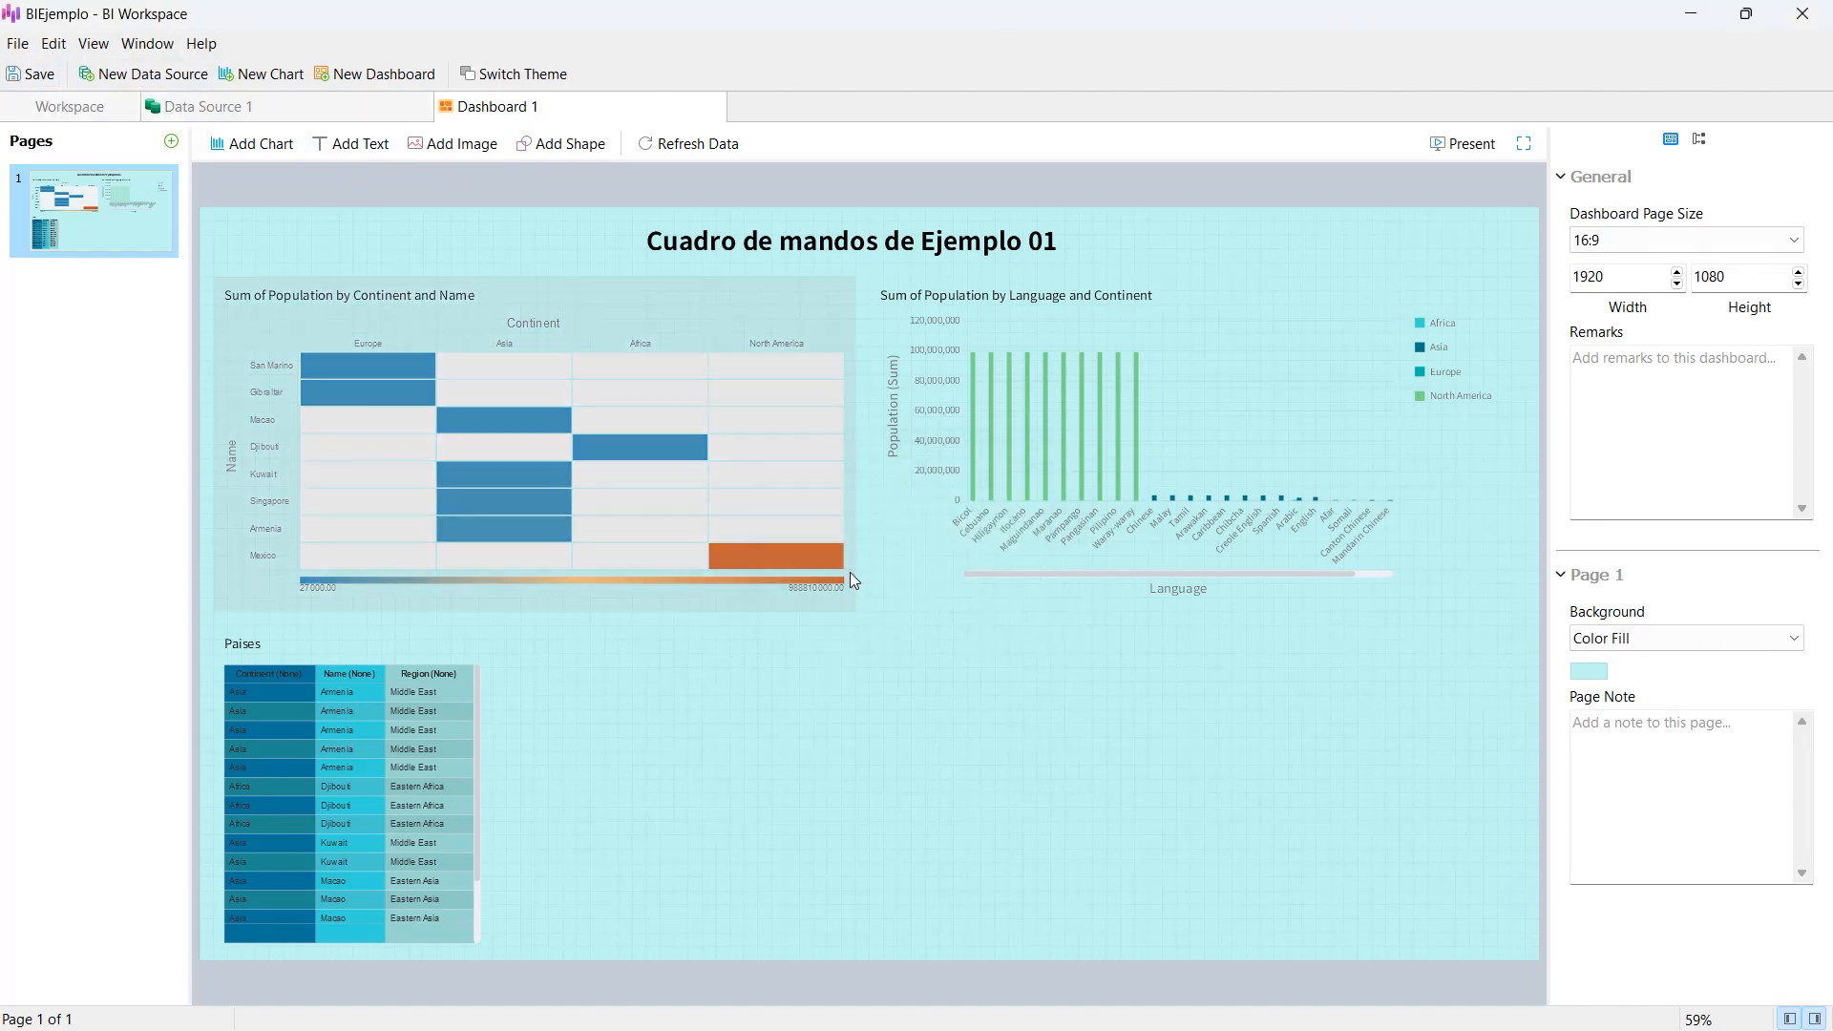
- Present the dashboard full screen, cross-filter its charts by the Cebuano bar, and clear that filter
click(19, 45)
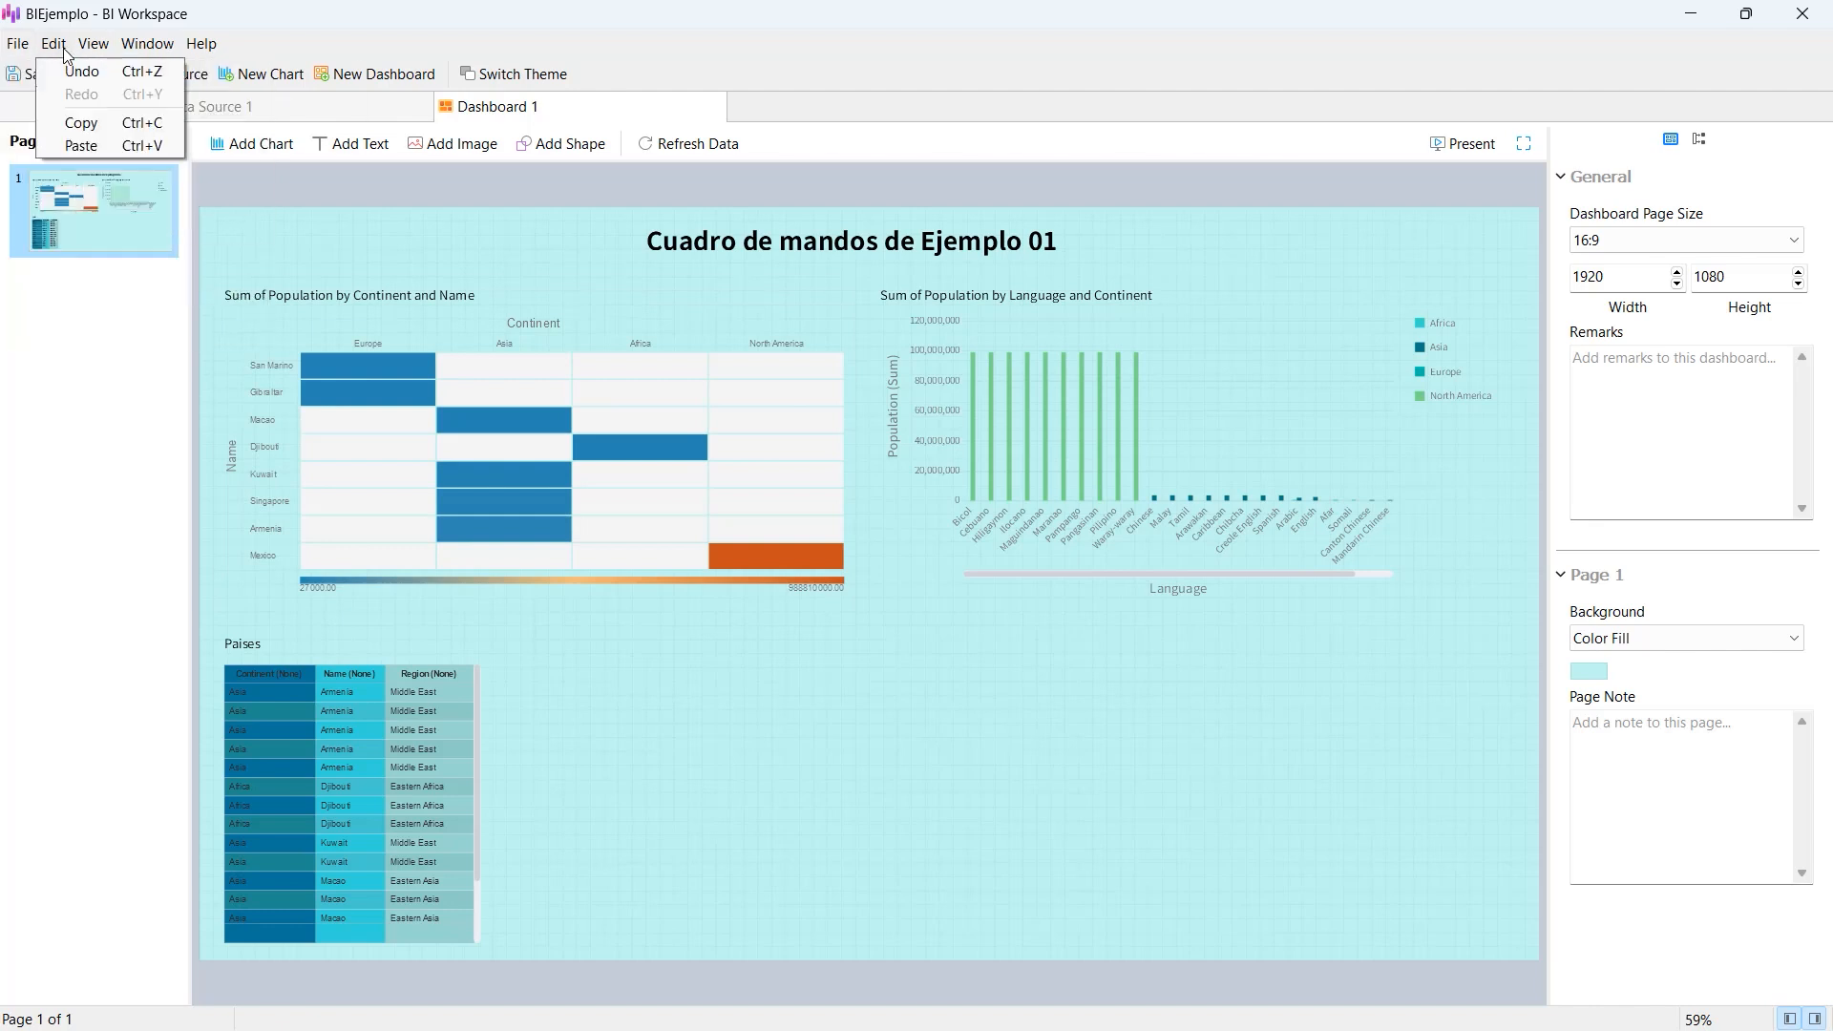
mouse_move(93, 49)
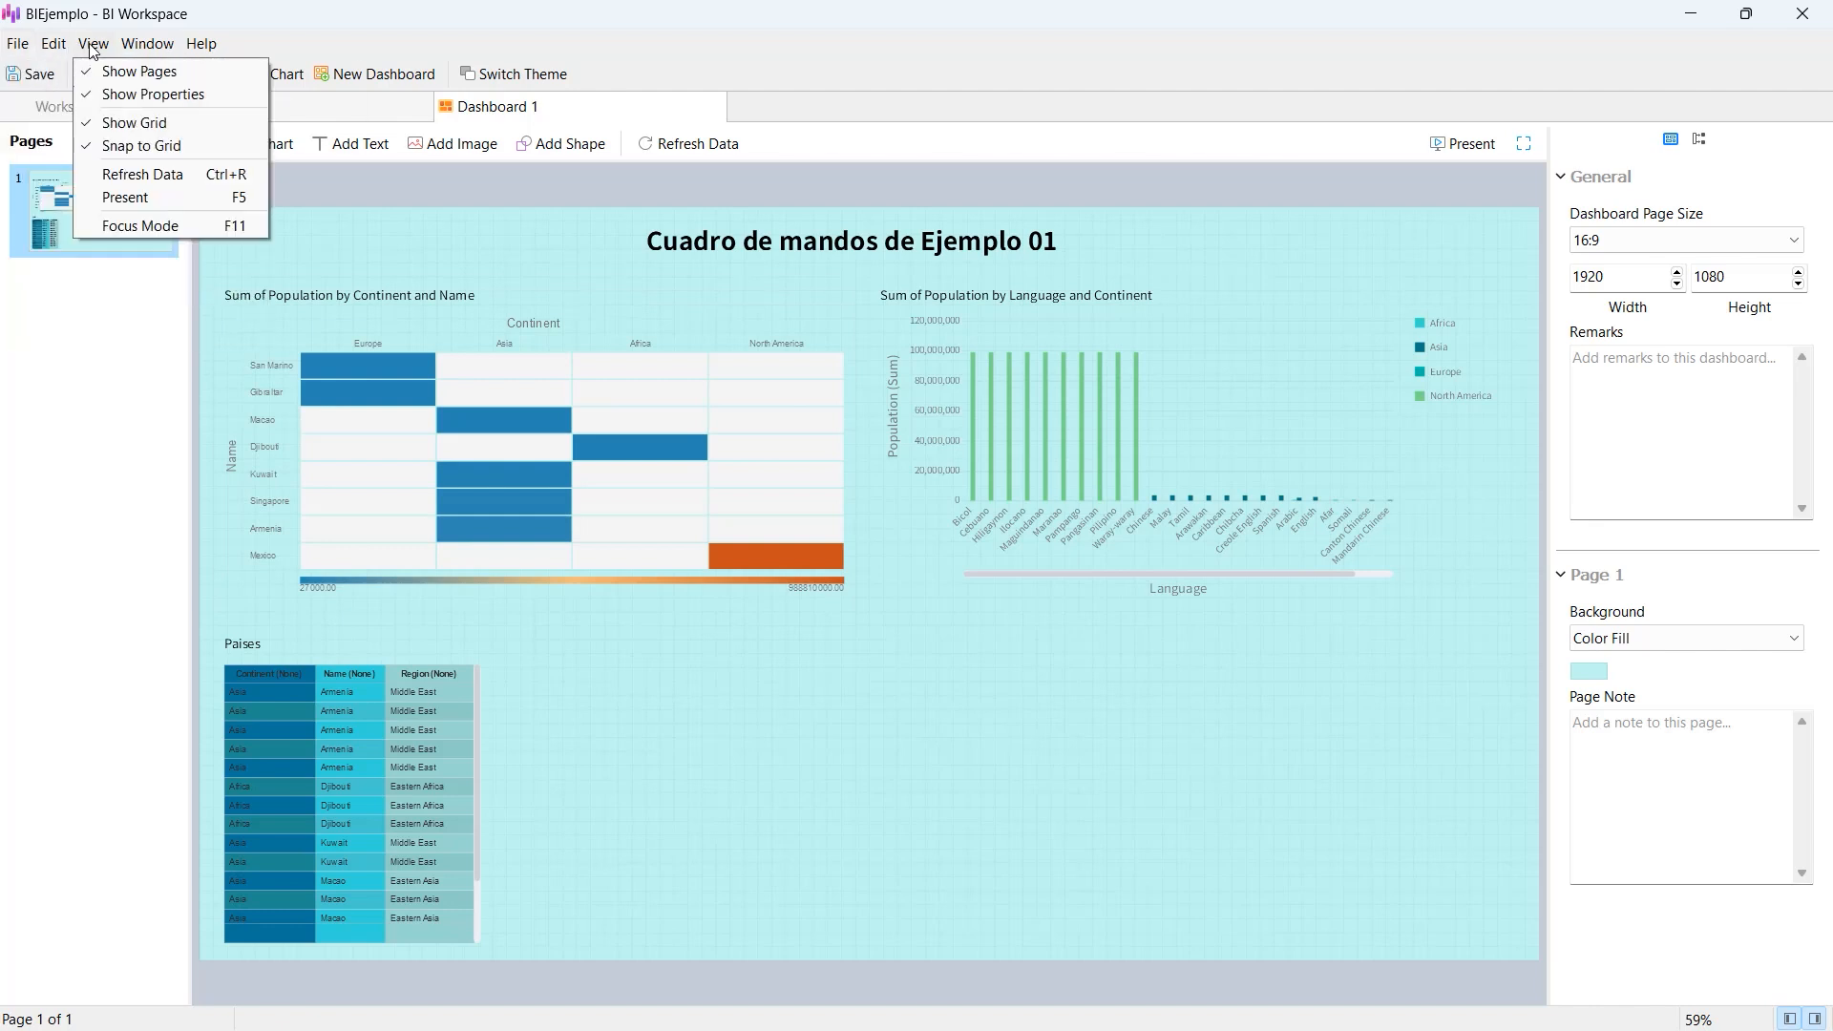
click(136, 200)
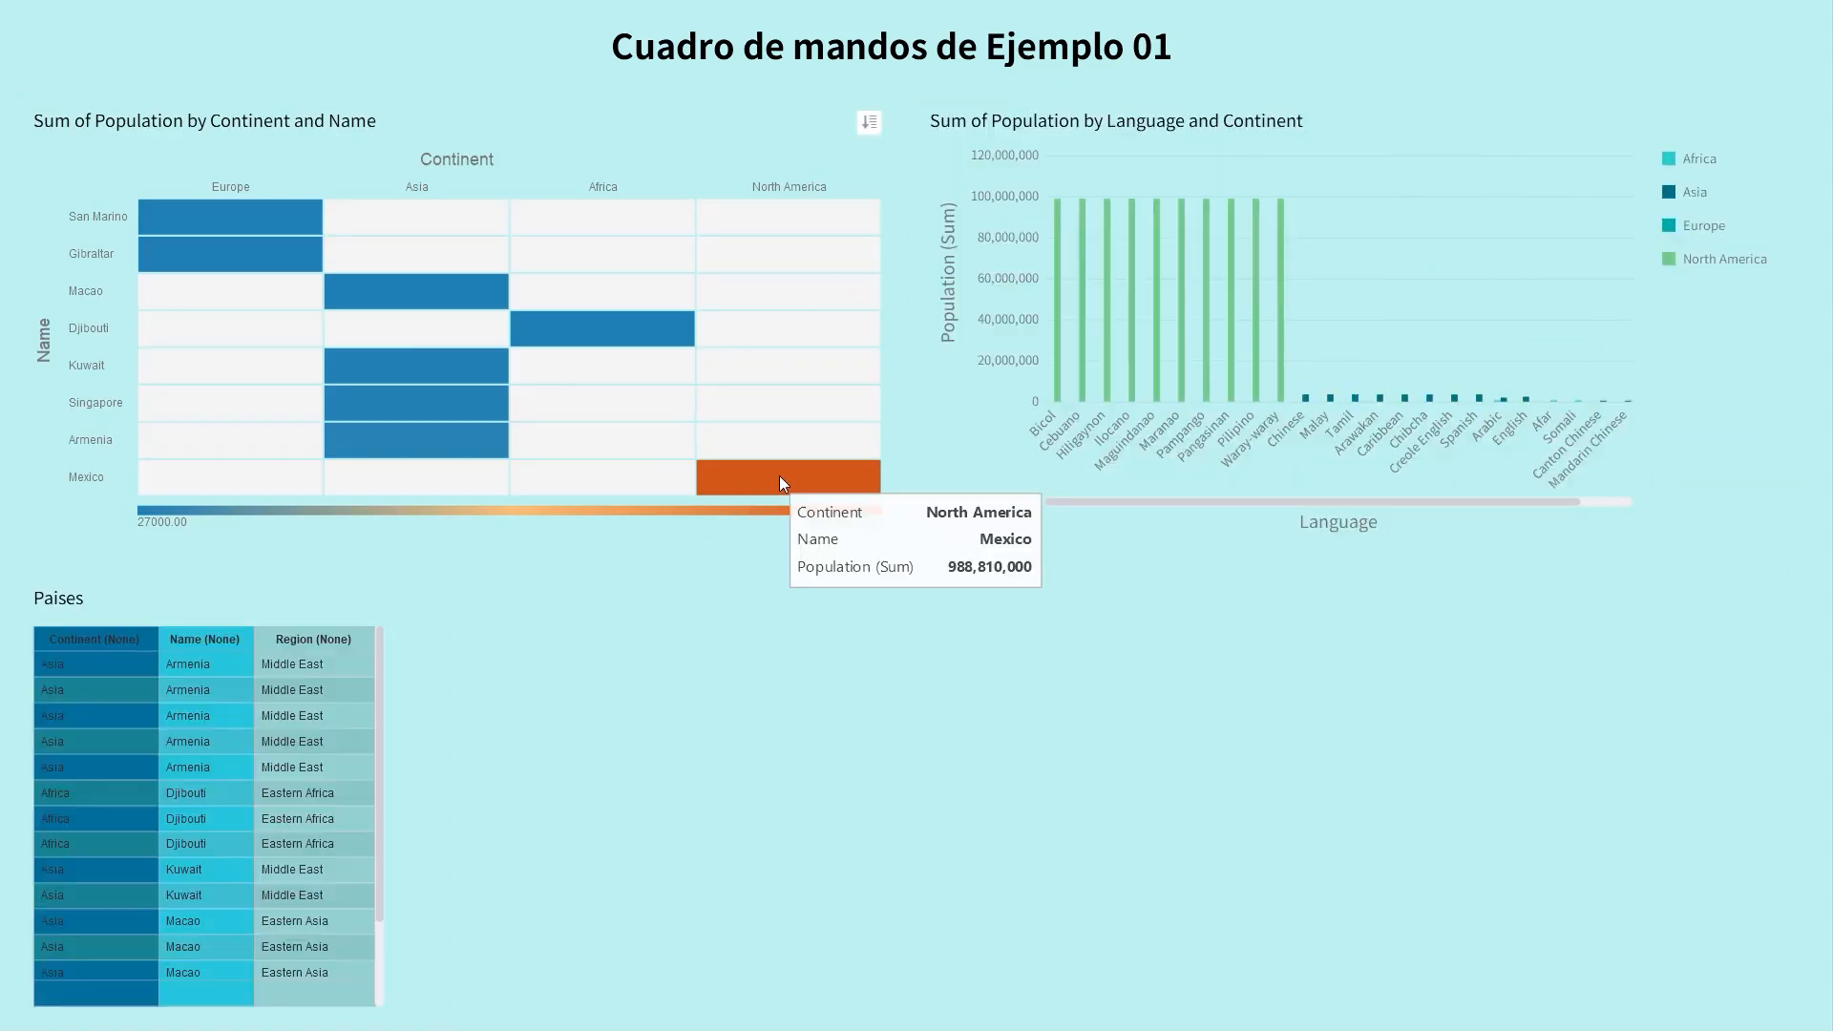
mouse_move(1183, 306)
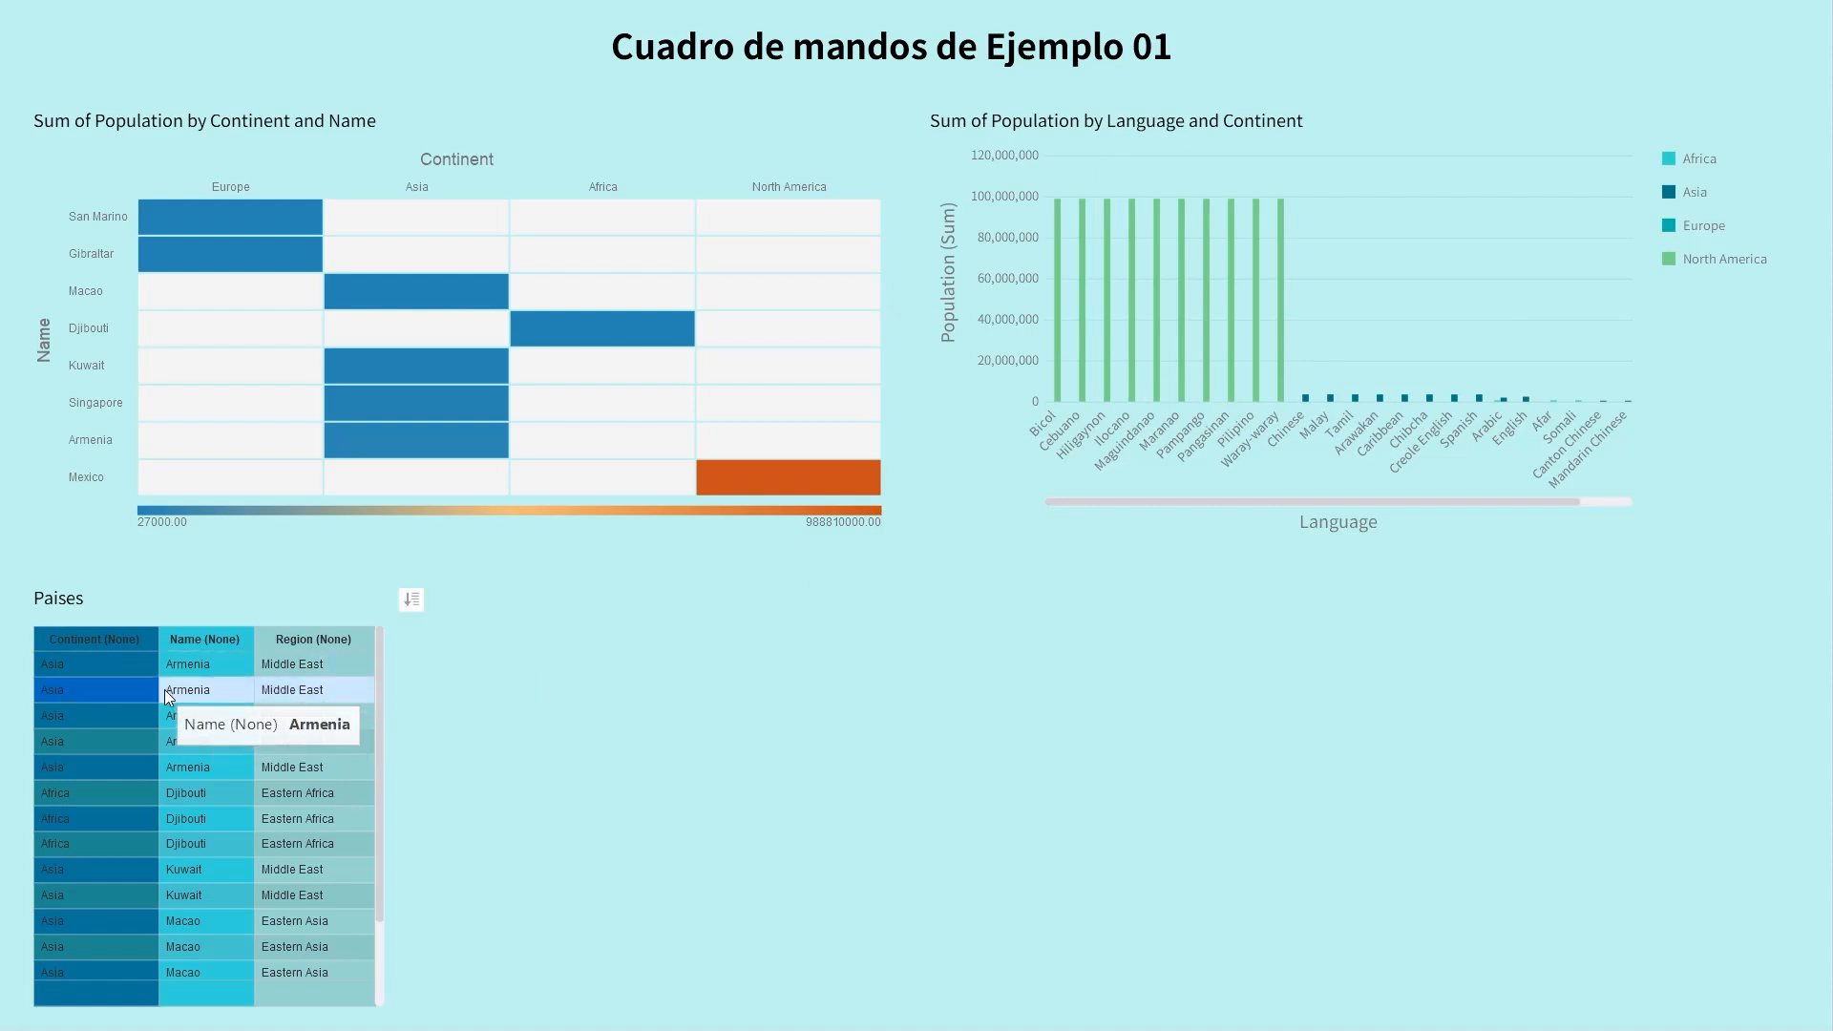
click(1081, 313)
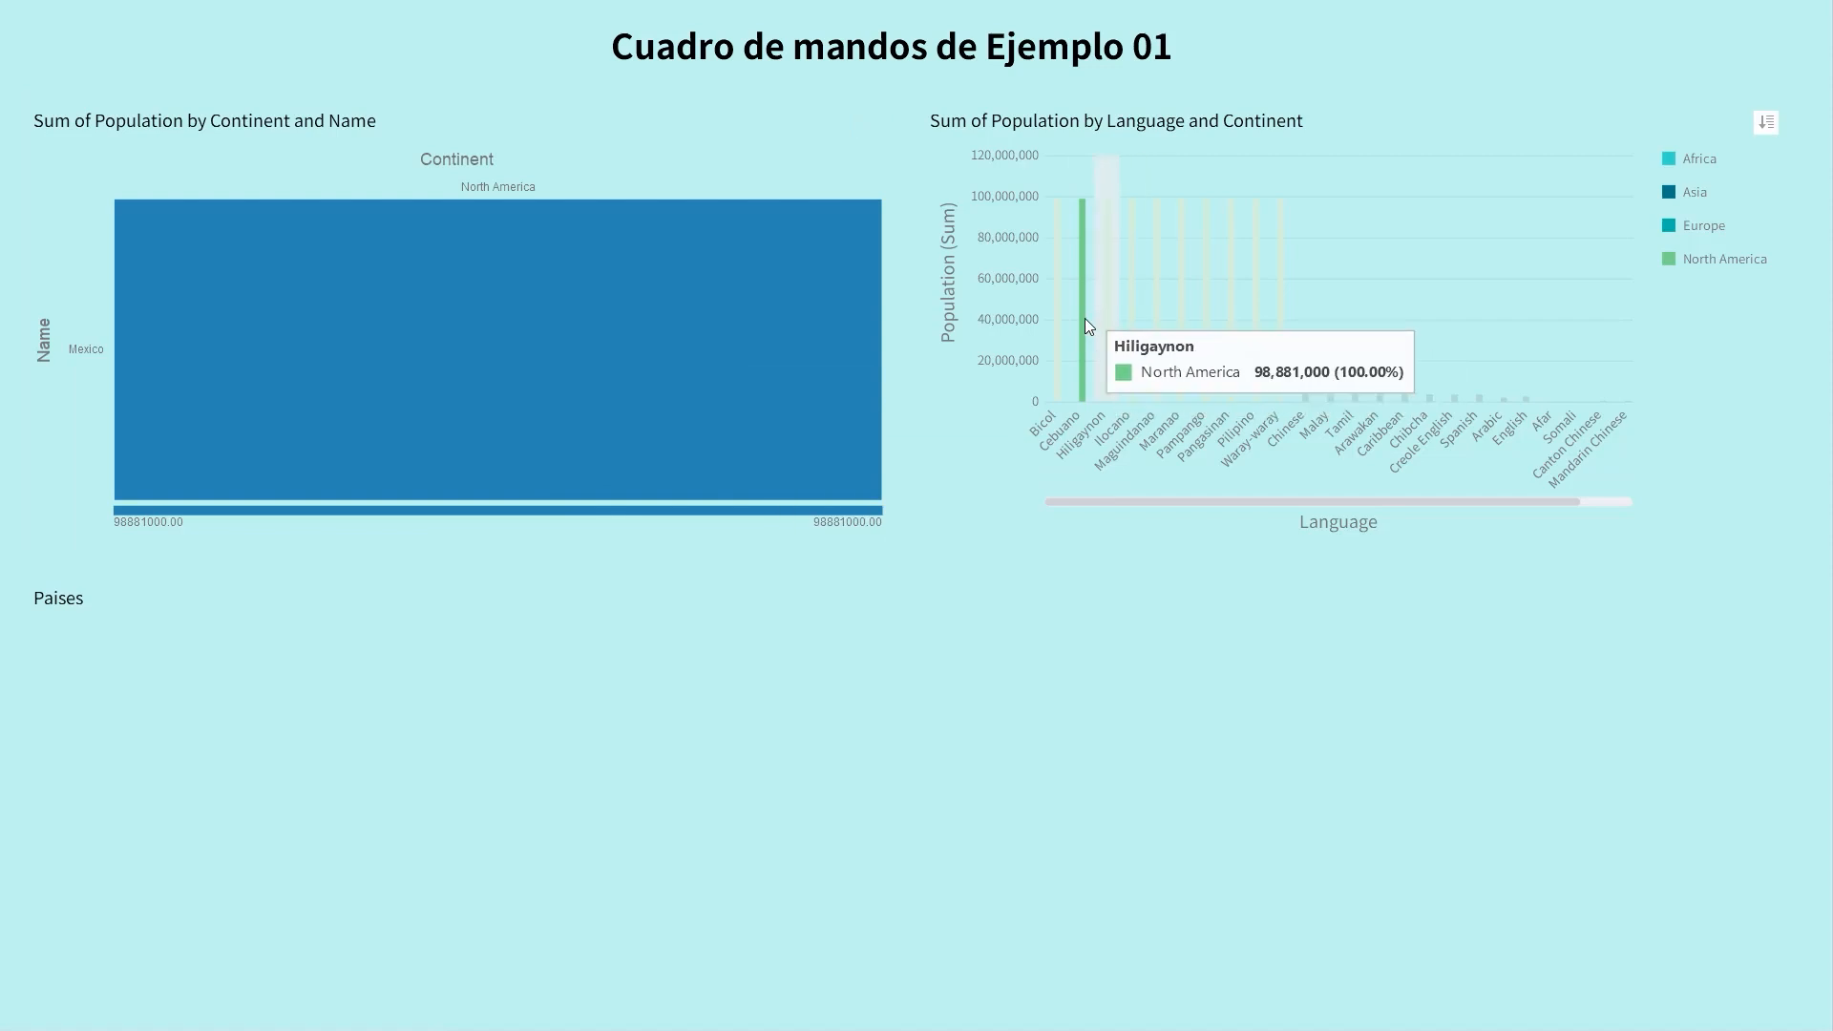
click(1083, 319)
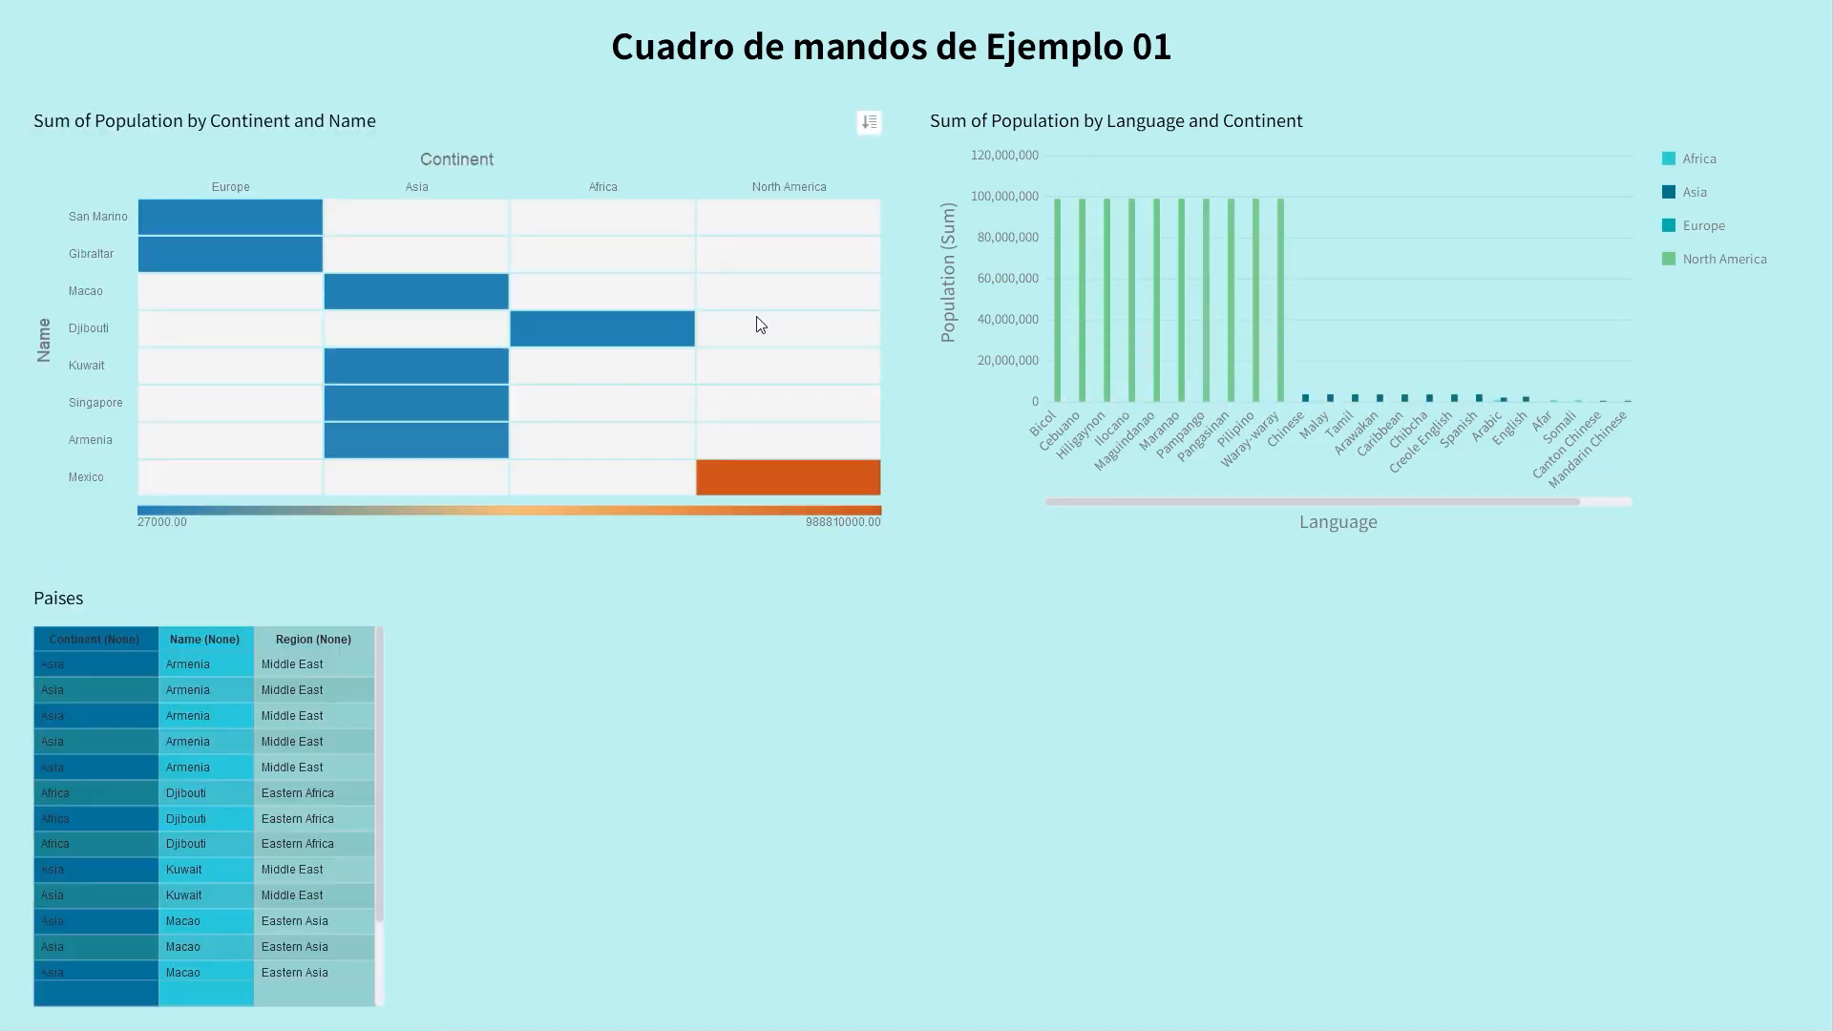
- Cross-filter the presented charts by the Waray-waray bar and by the Asia legend entry, clearing each filter, and exit the presentation
mouse_move(674, 333)
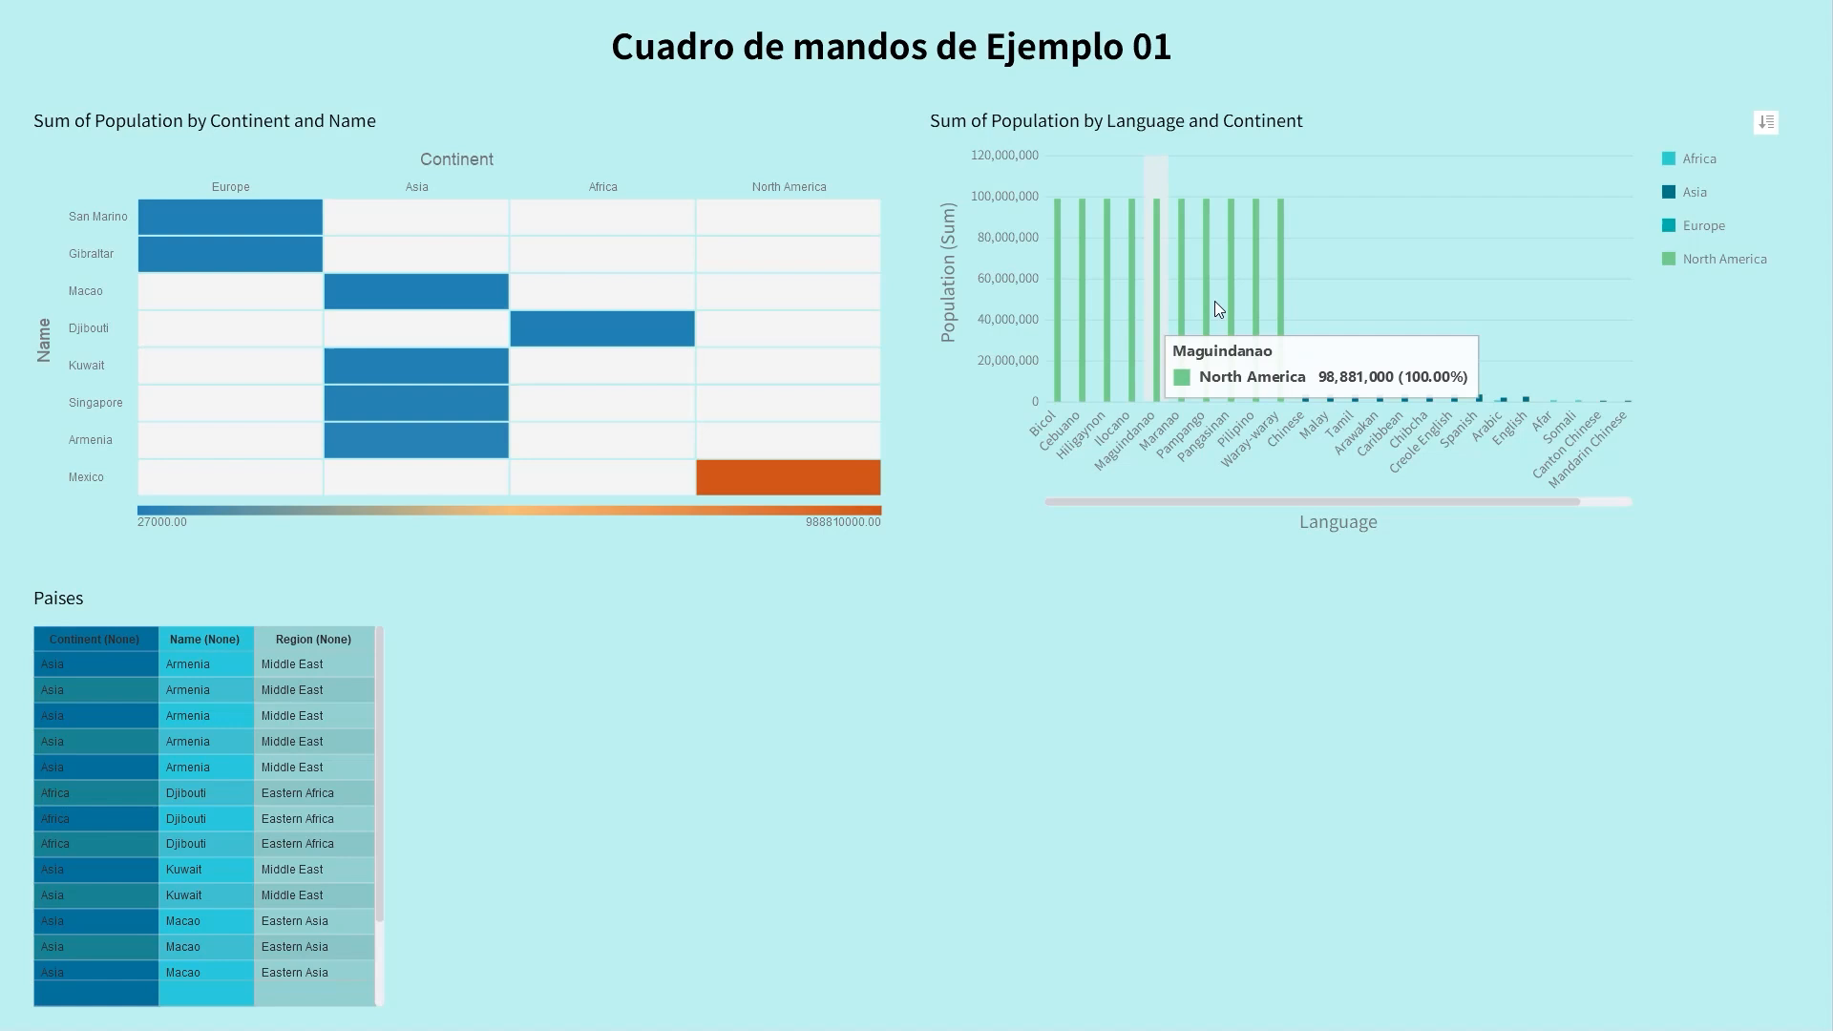
click(1281, 303)
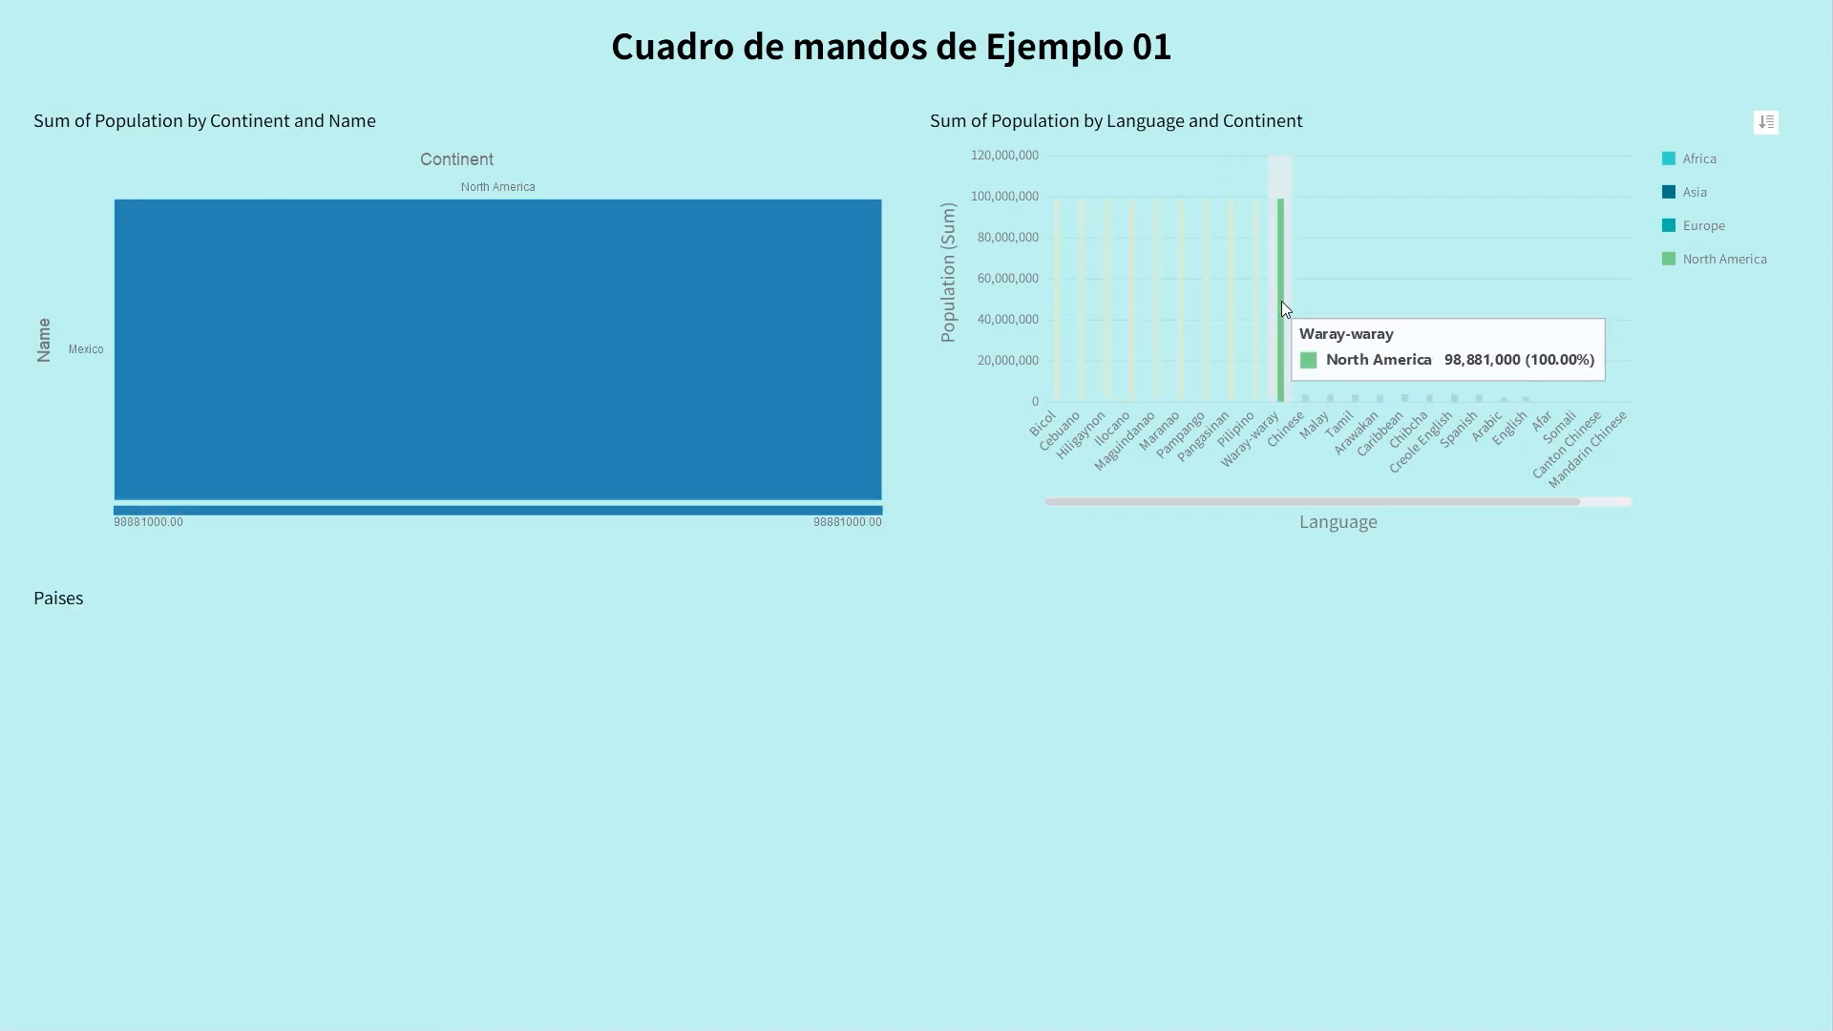
click(1282, 304)
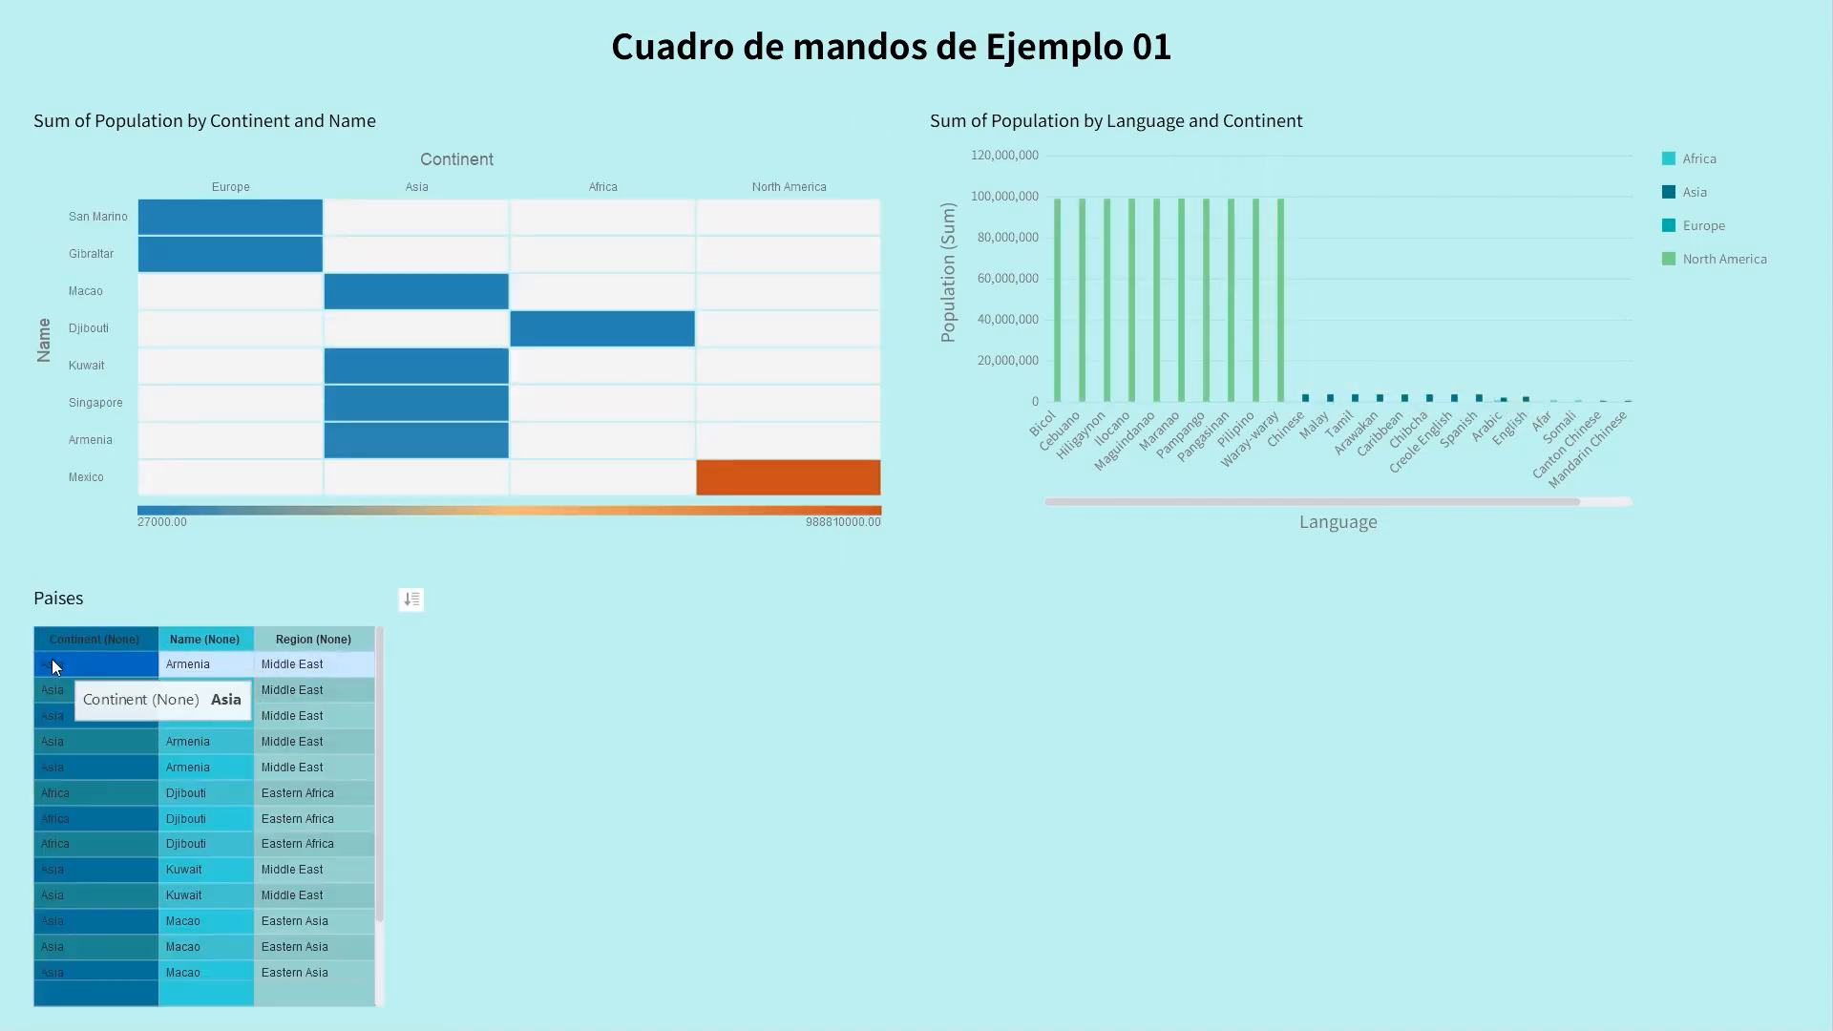
click(1686, 196)
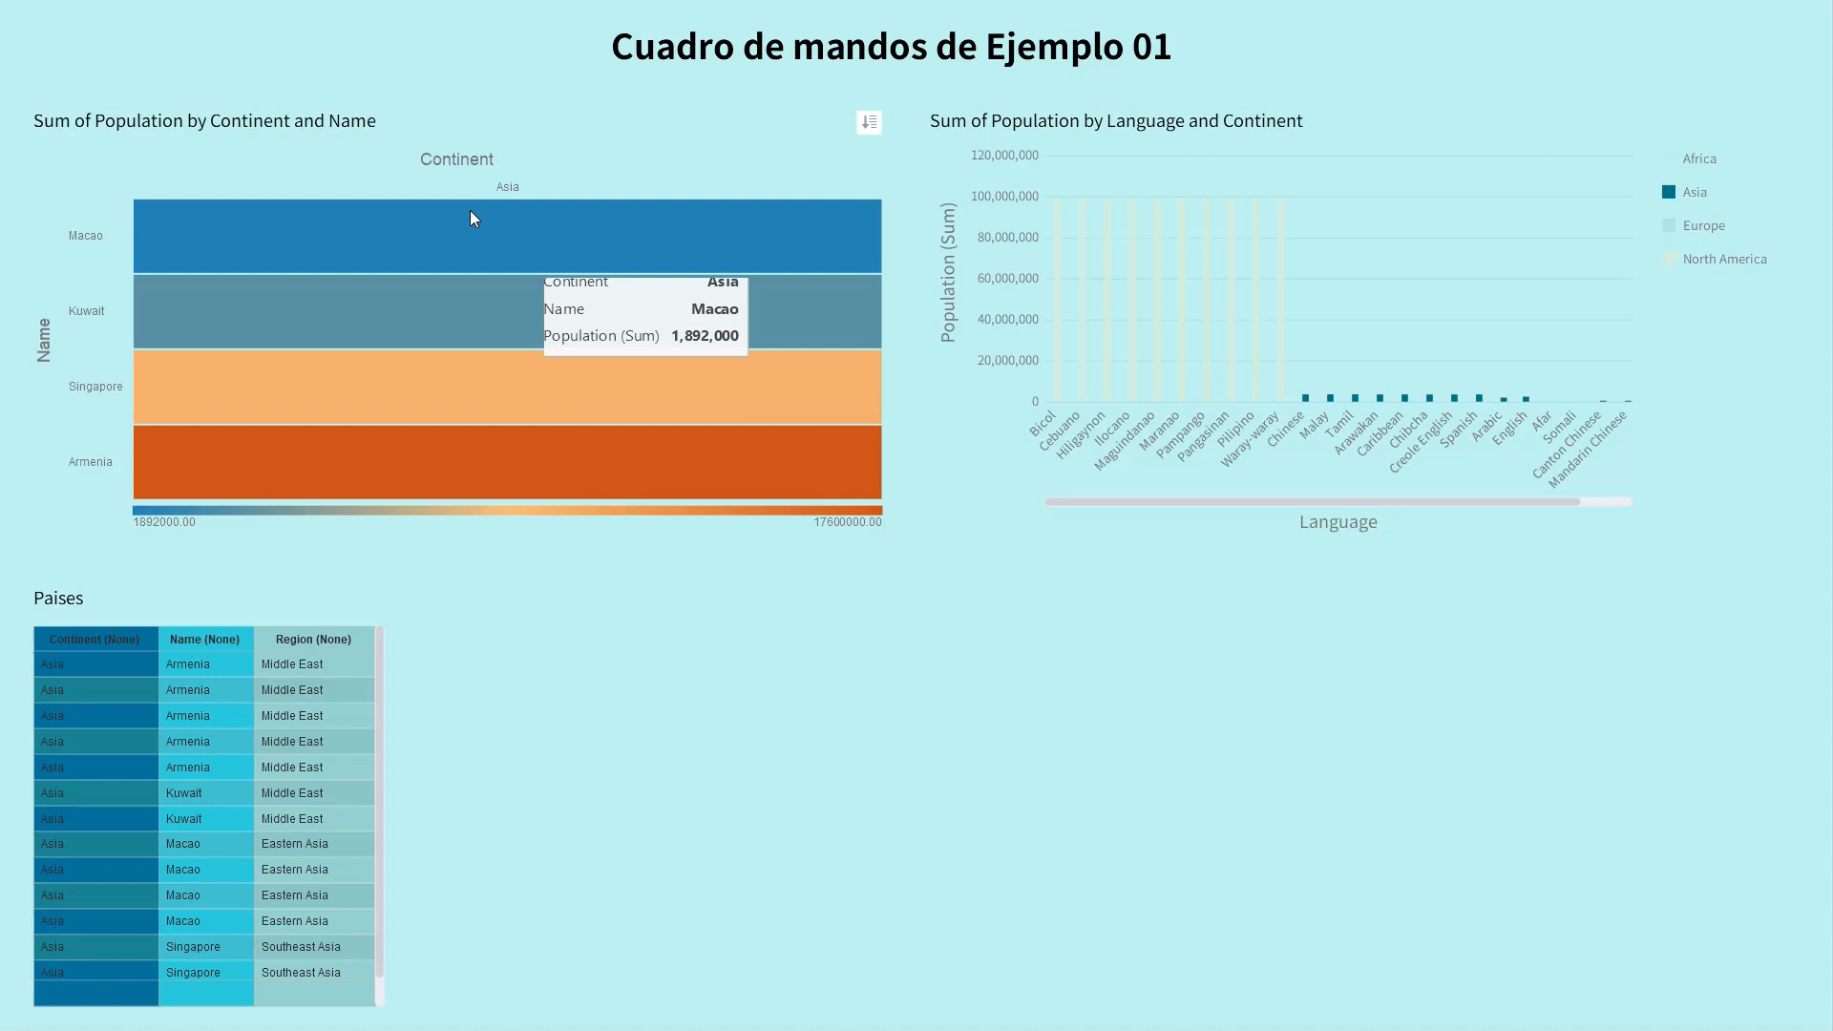
click(1698, 195)
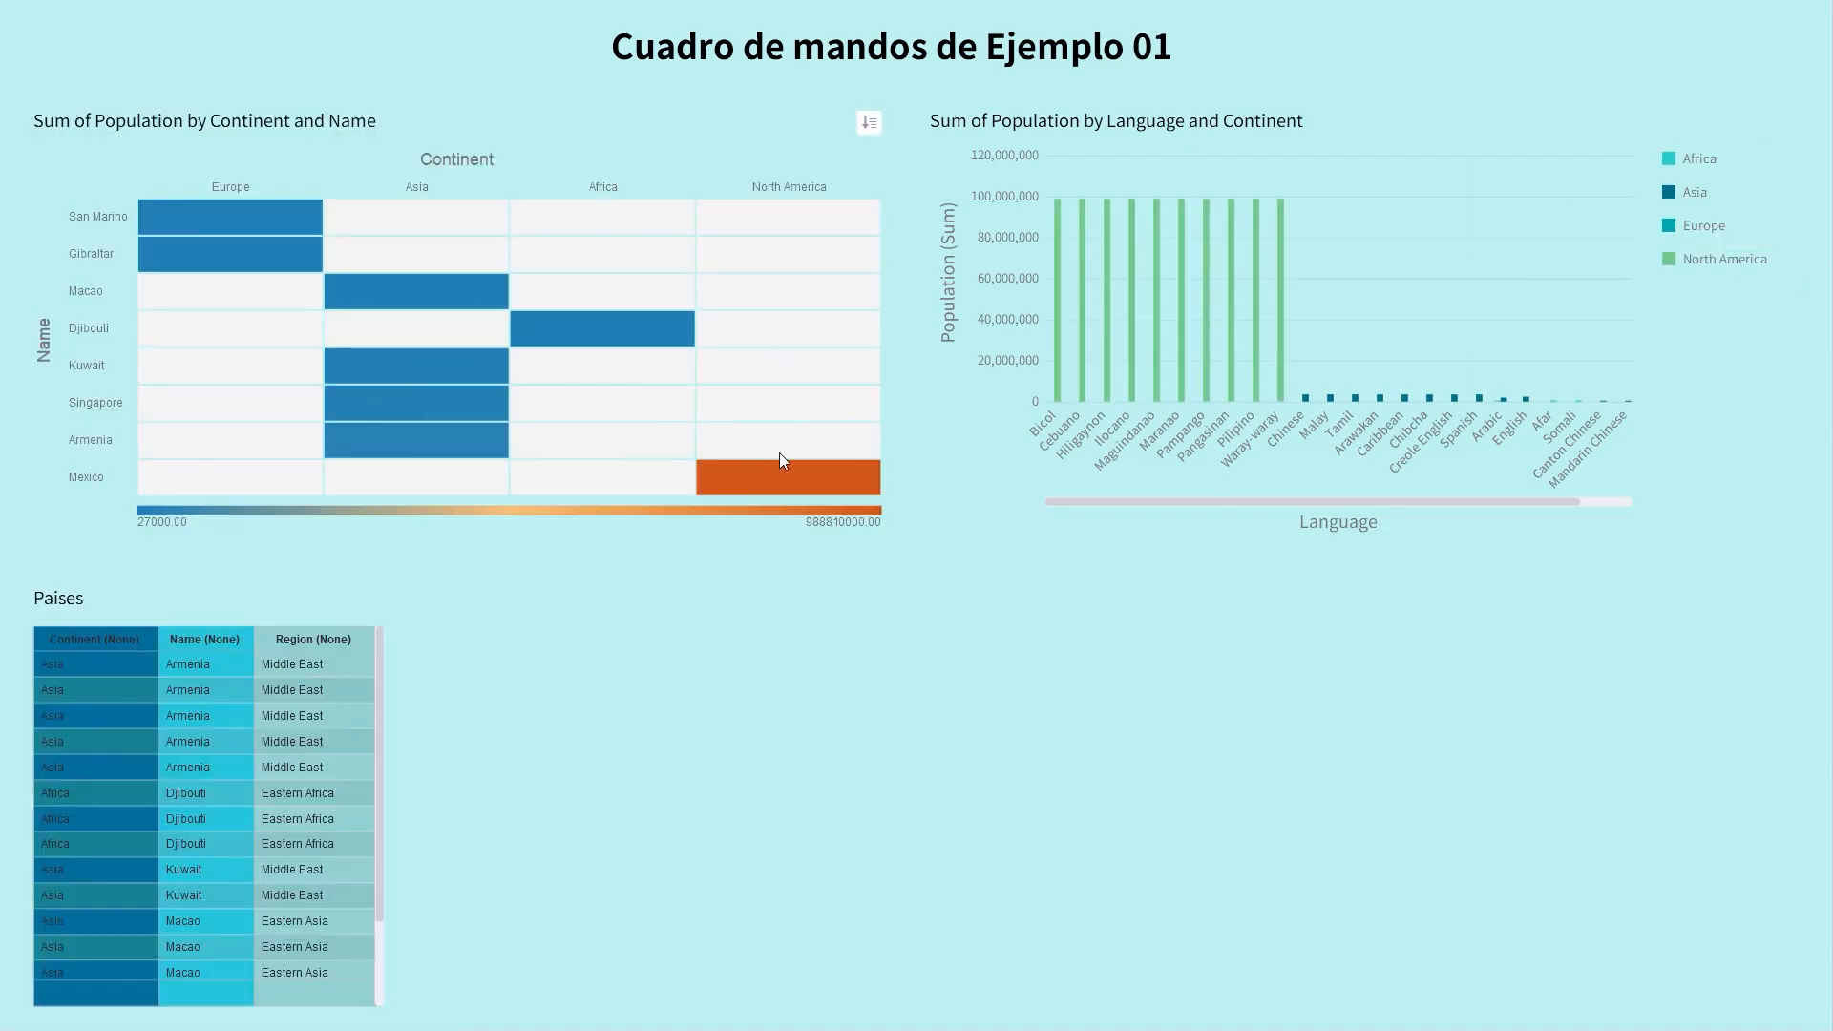
key(Escape)
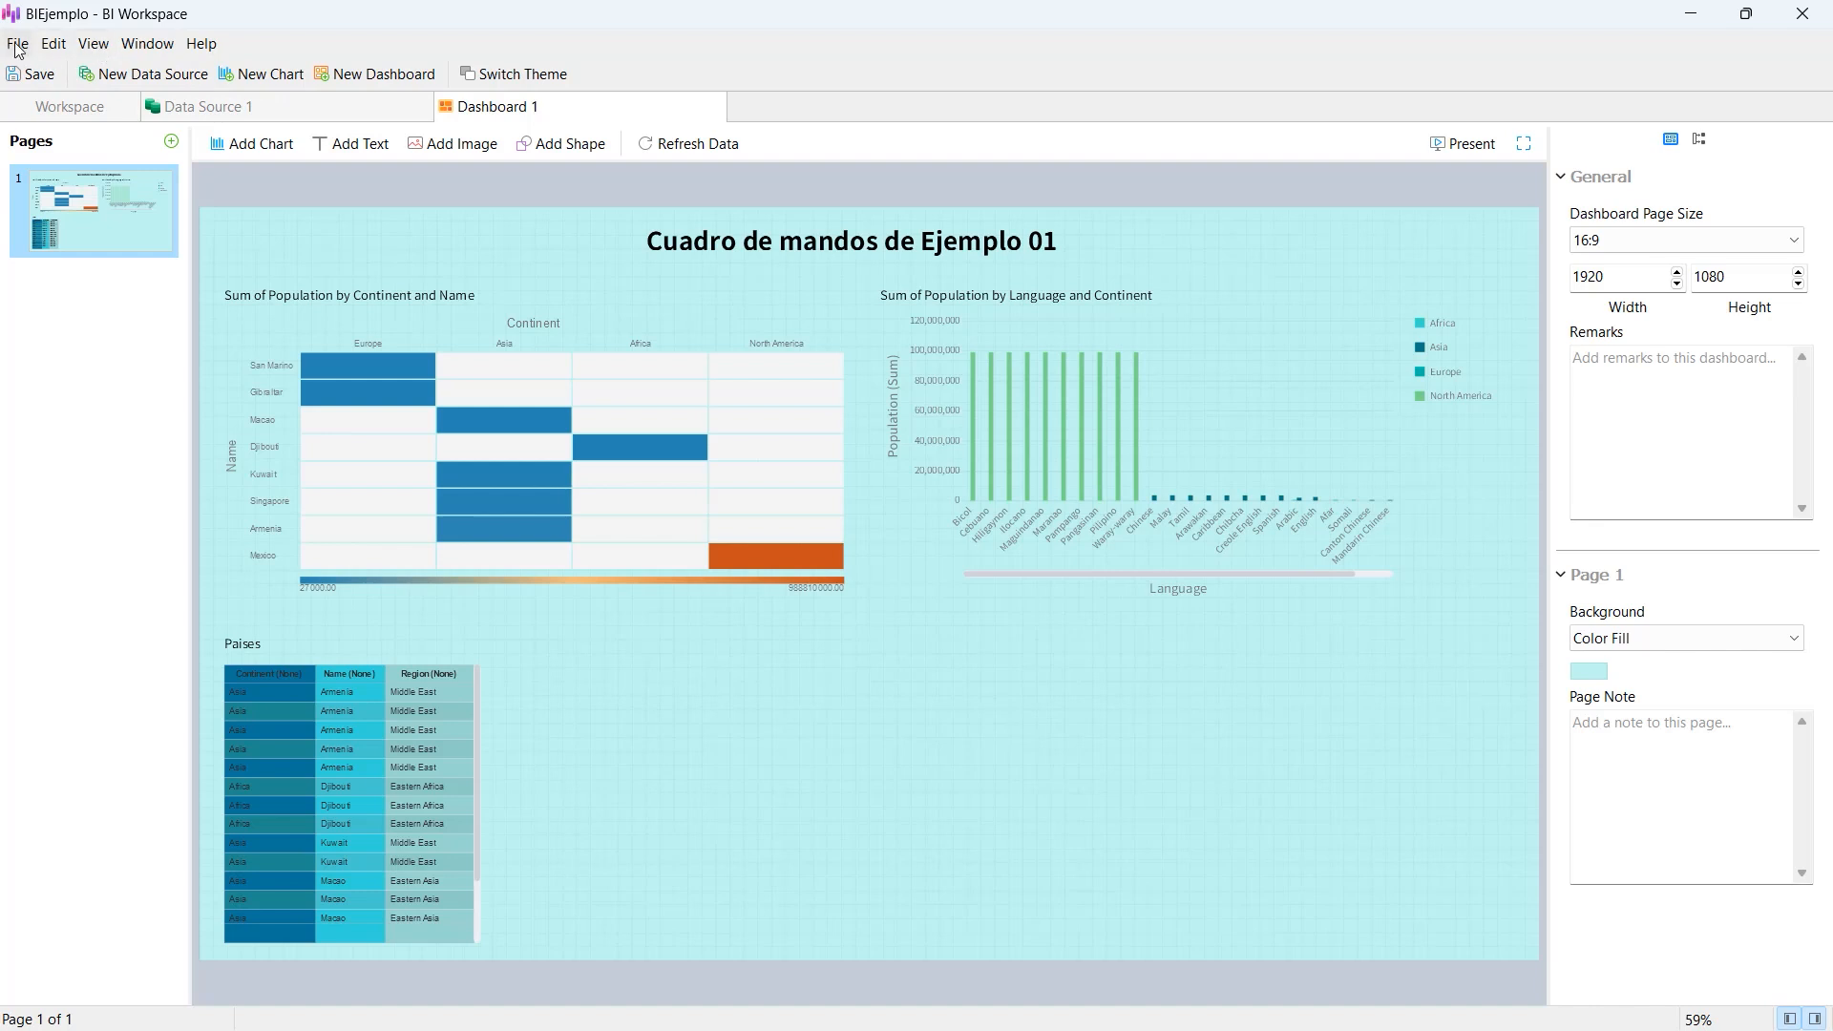
click(95, 45)
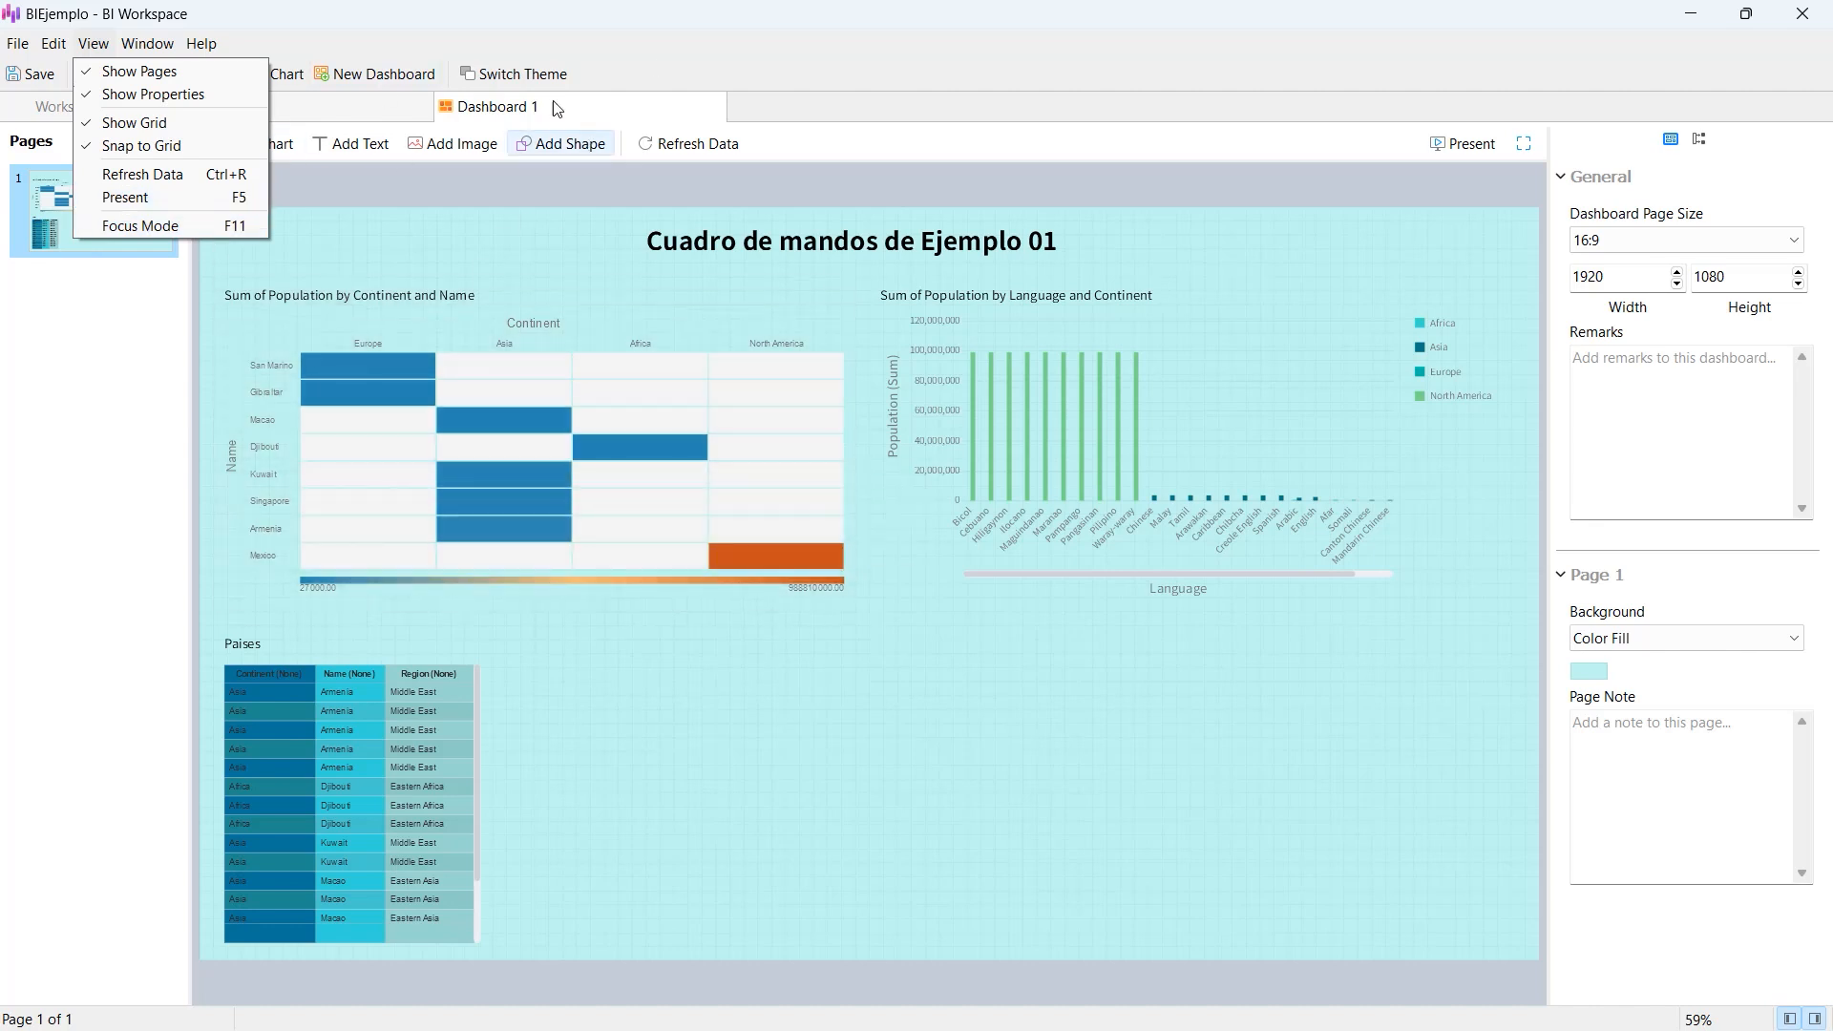
click(579, 38)
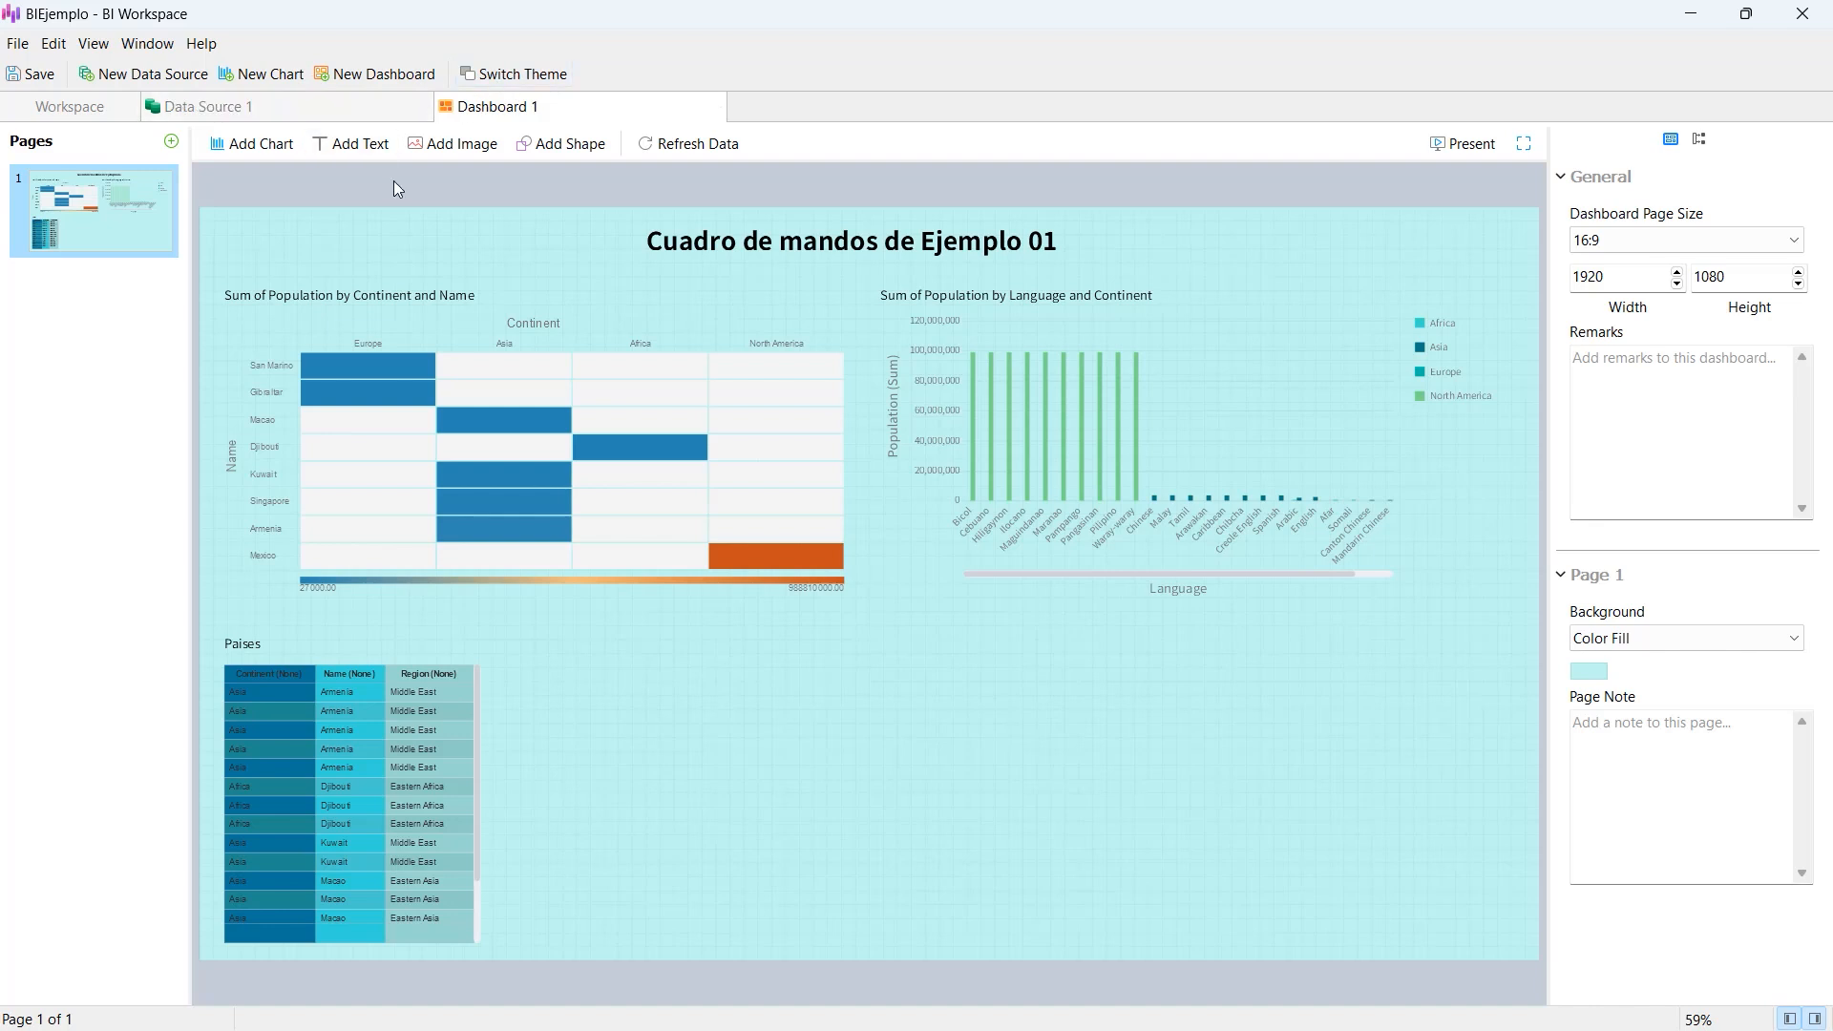
click(92, 43)
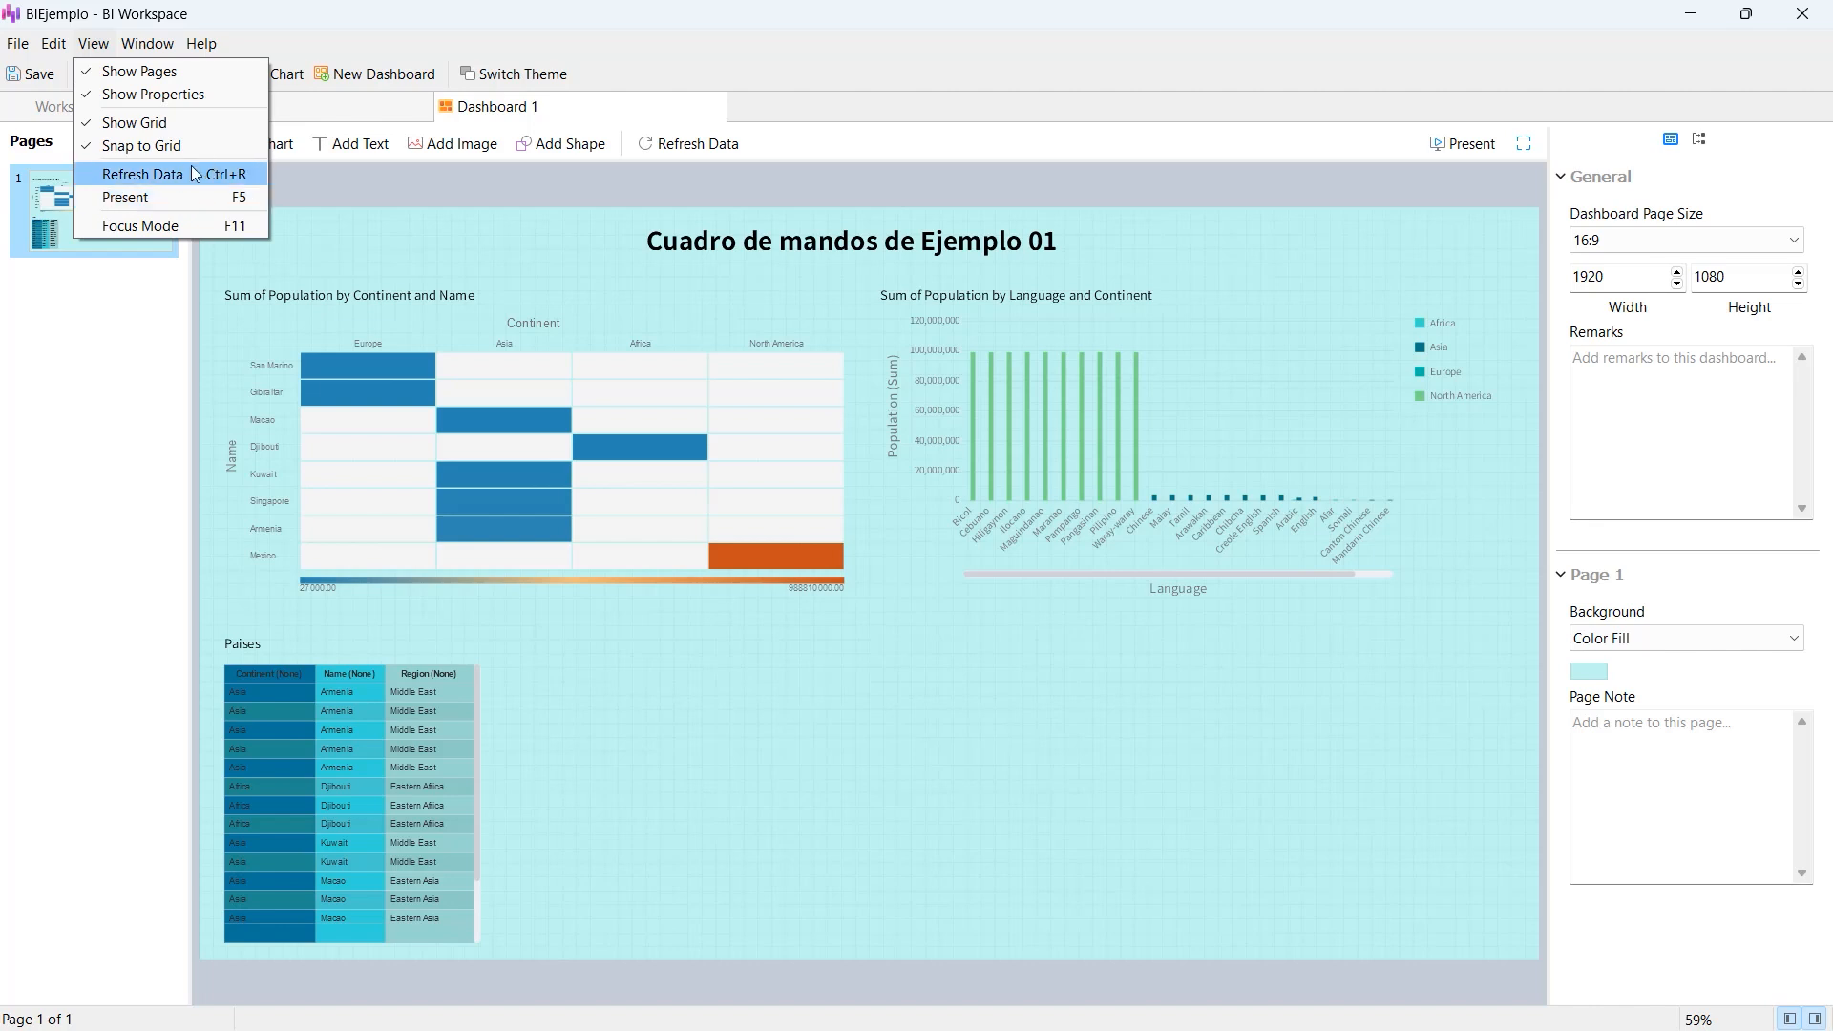
- Check the dashboard's print settings and leave them without printing
mouse_move(19, 45)
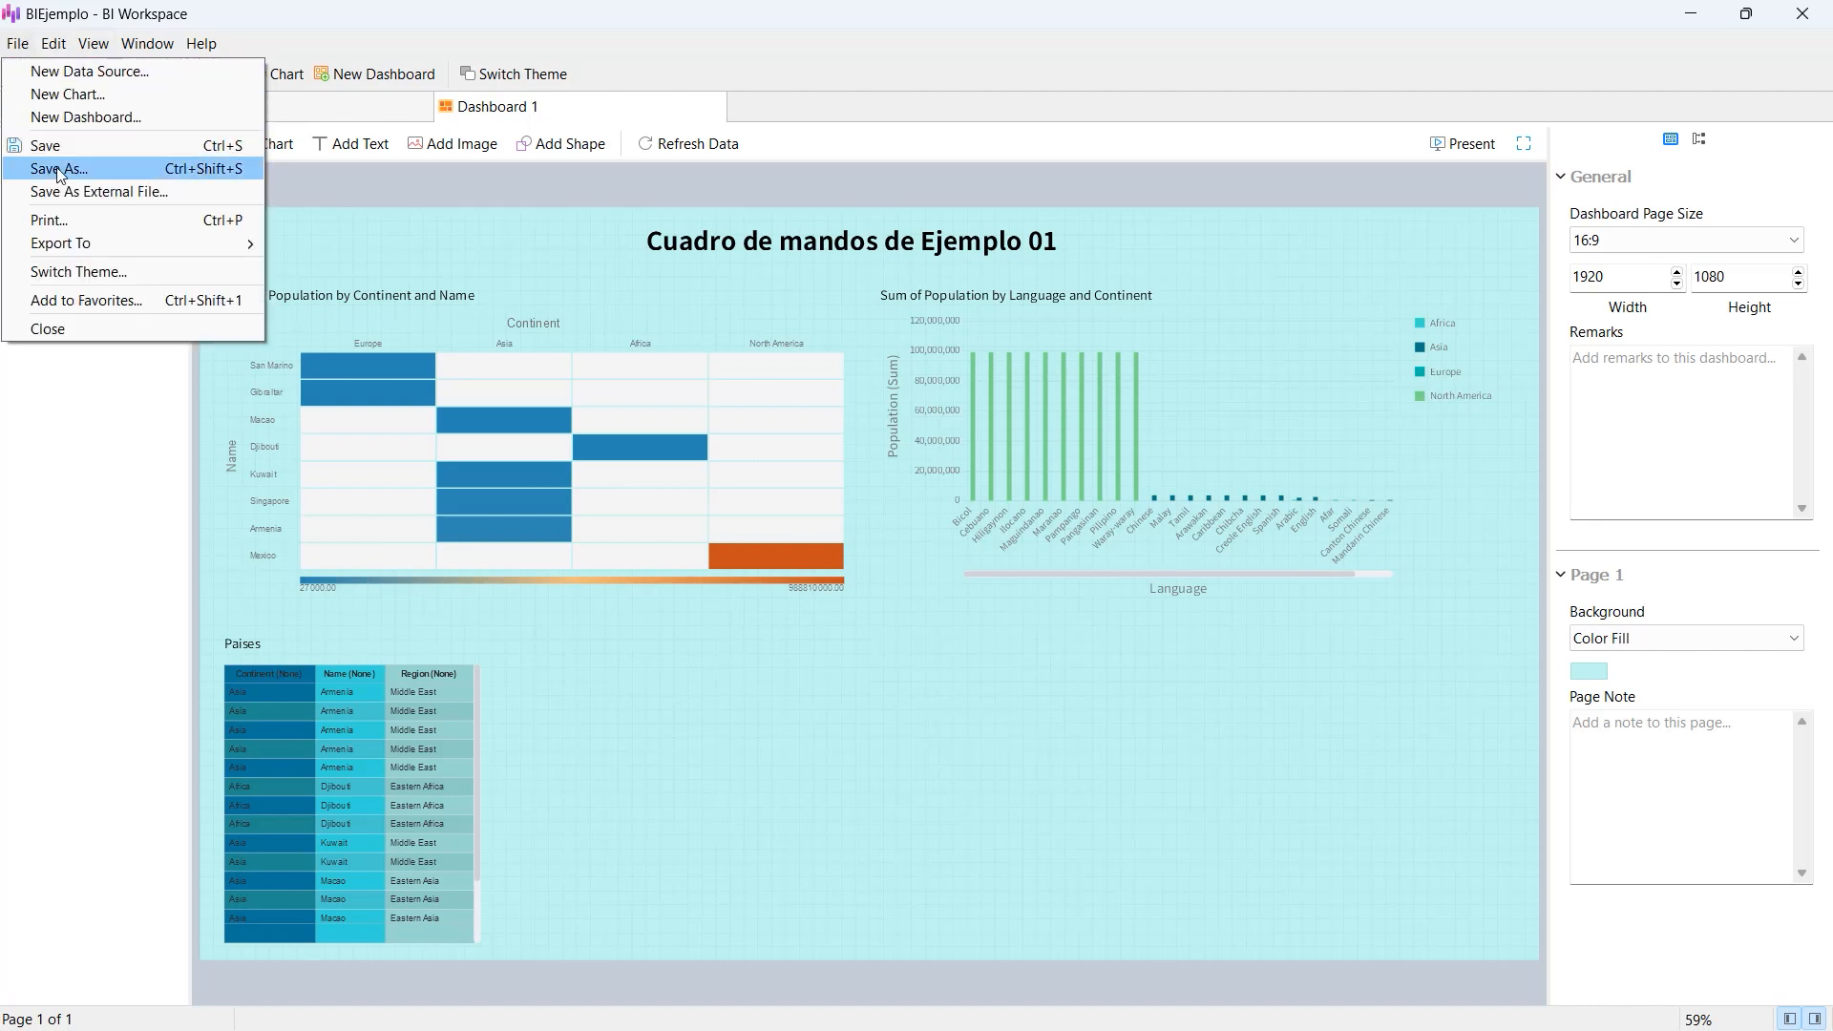
click(82, 224)
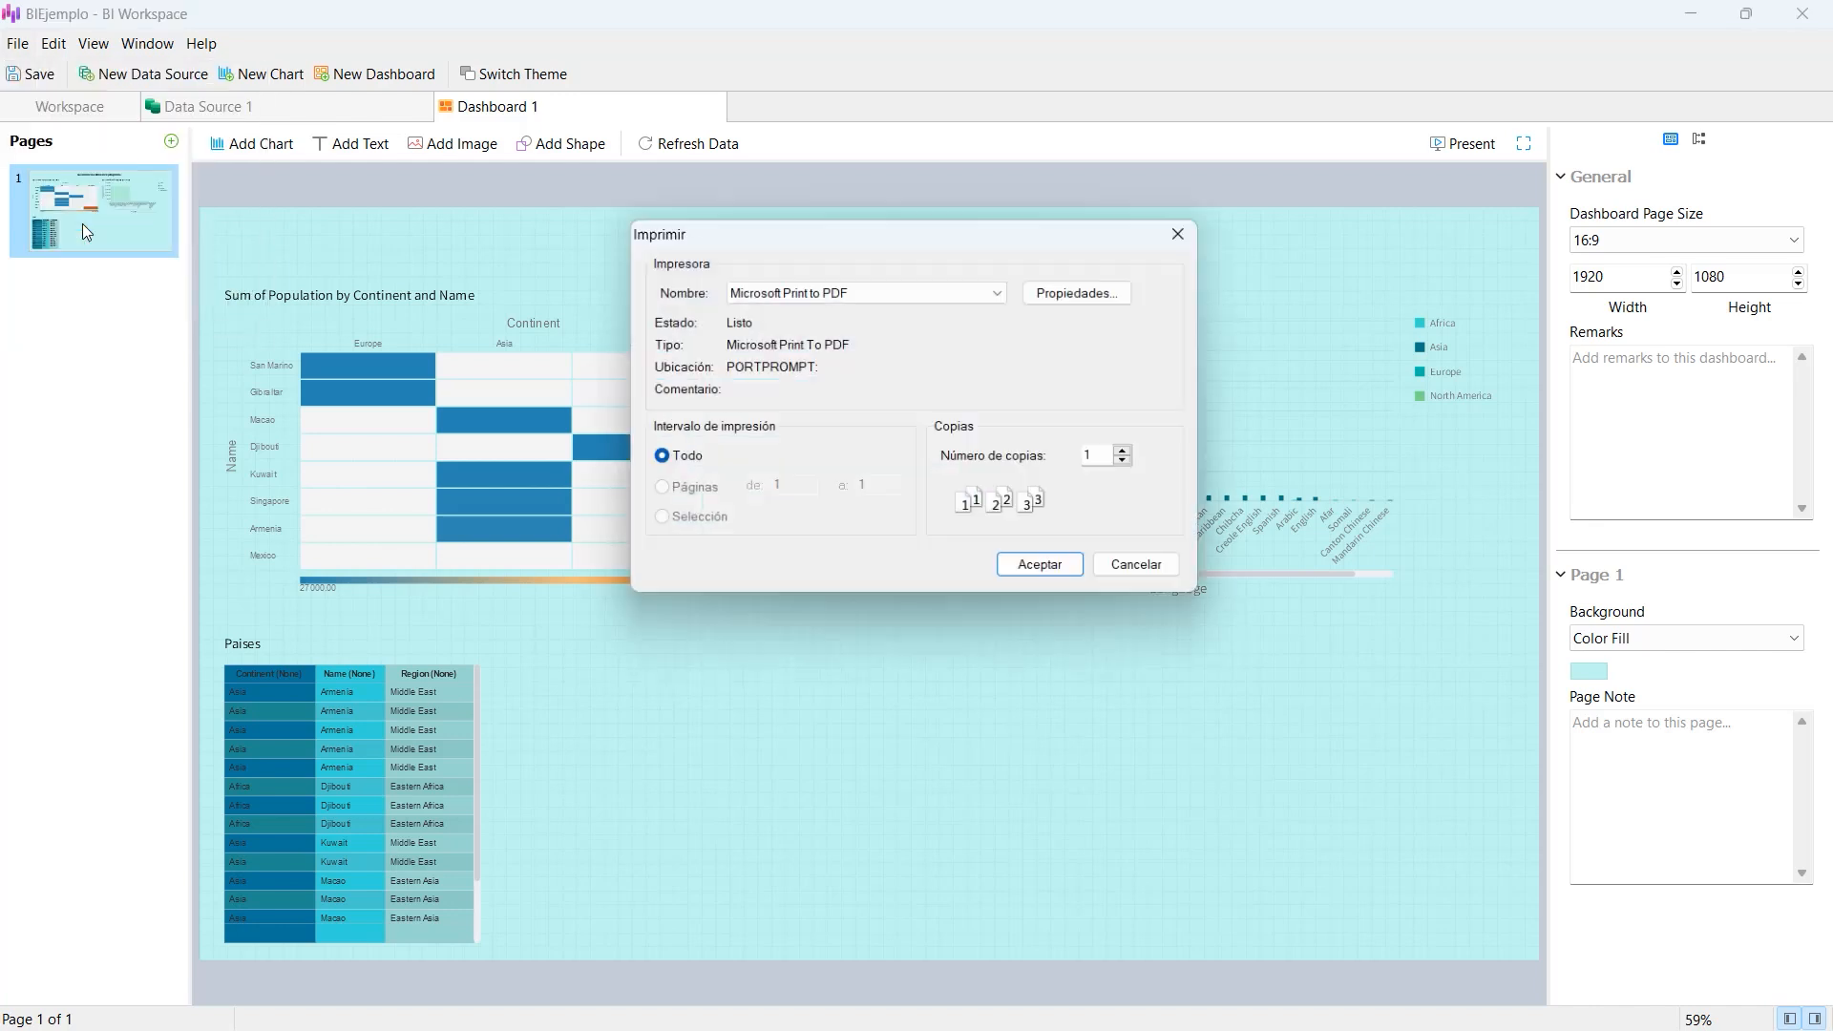
click(1163, 571)
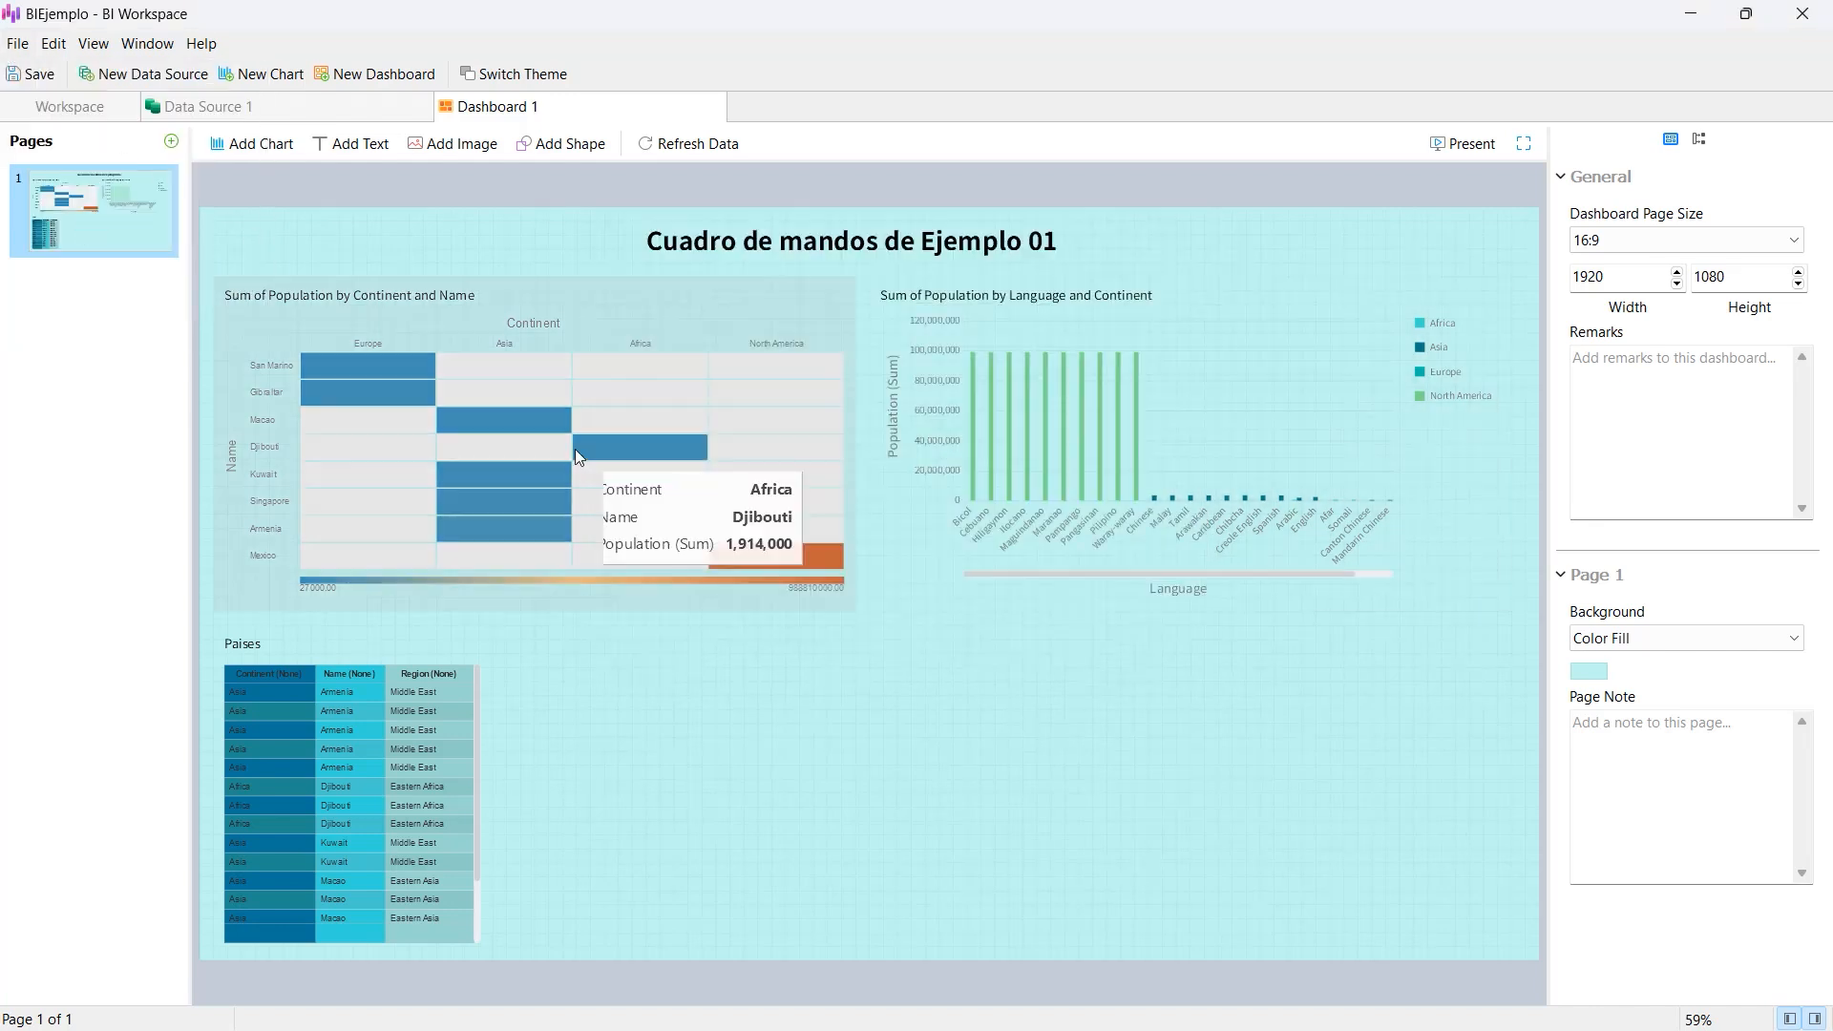
- Export the dashboard to PDF as Dashboard 1.pdf in the Carga folder on drive C
click(29, 50)
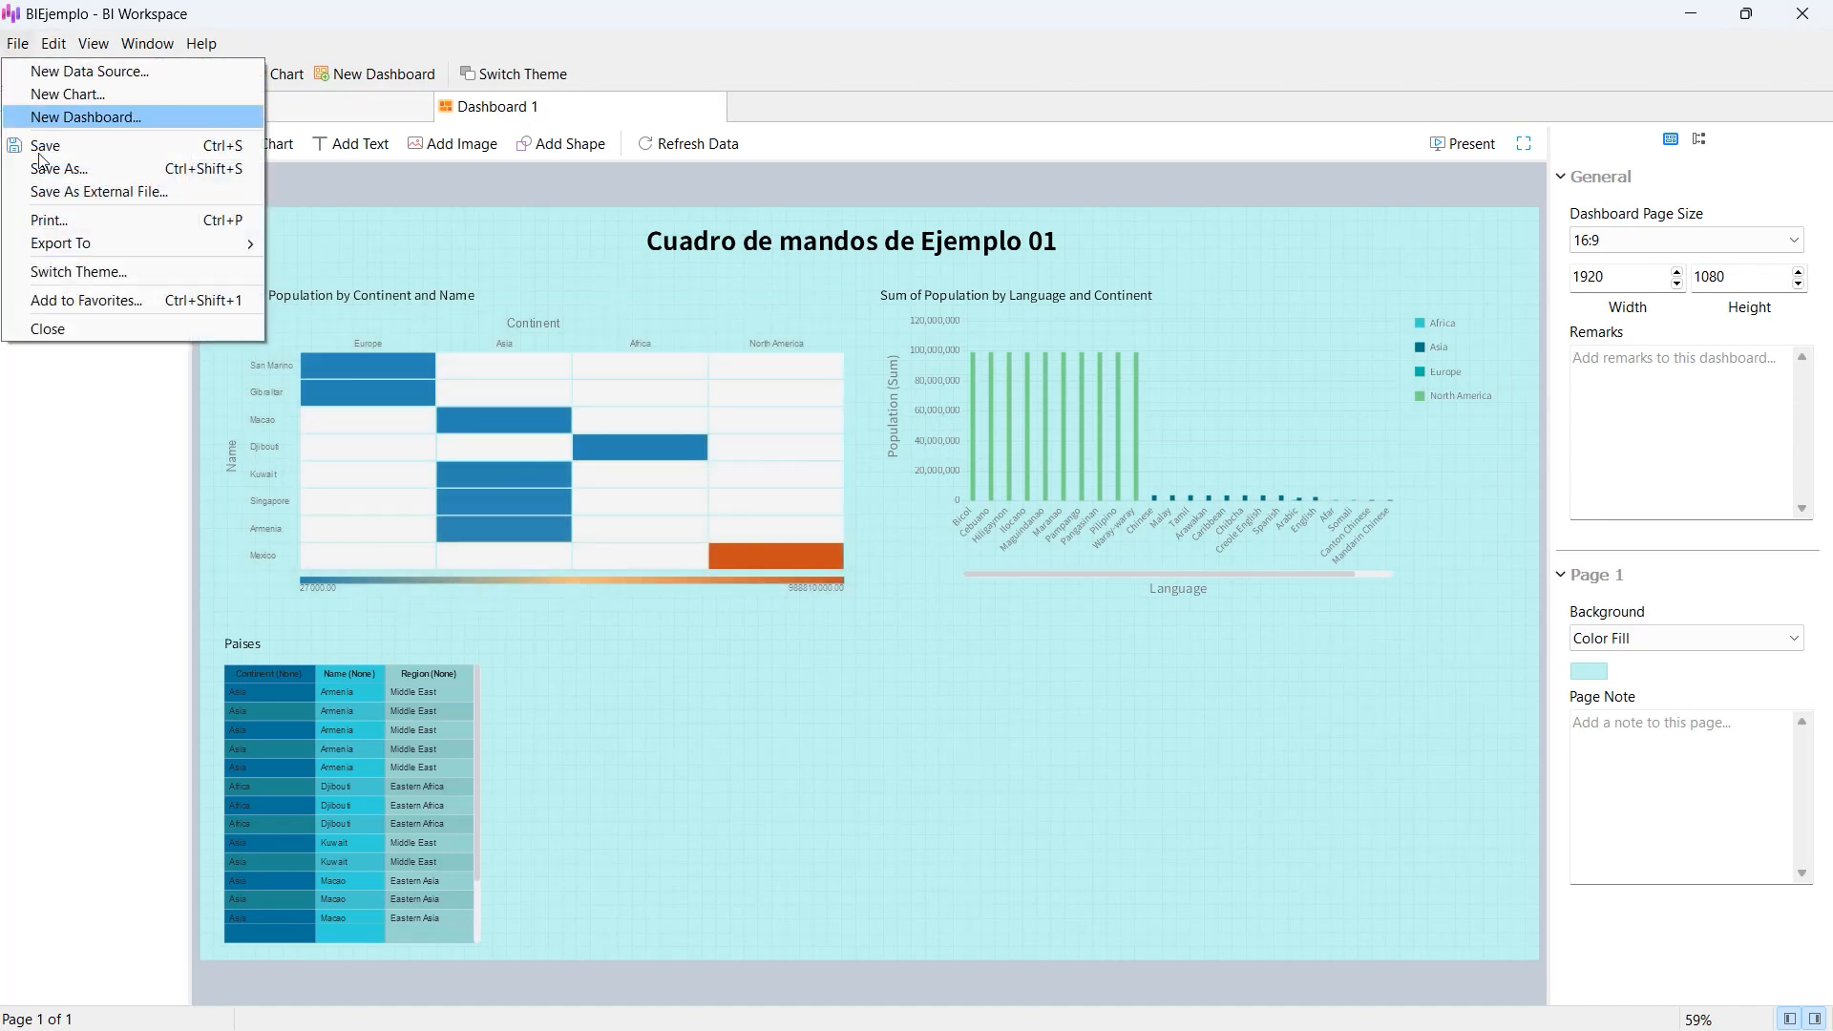
mouse_move(60, 244)
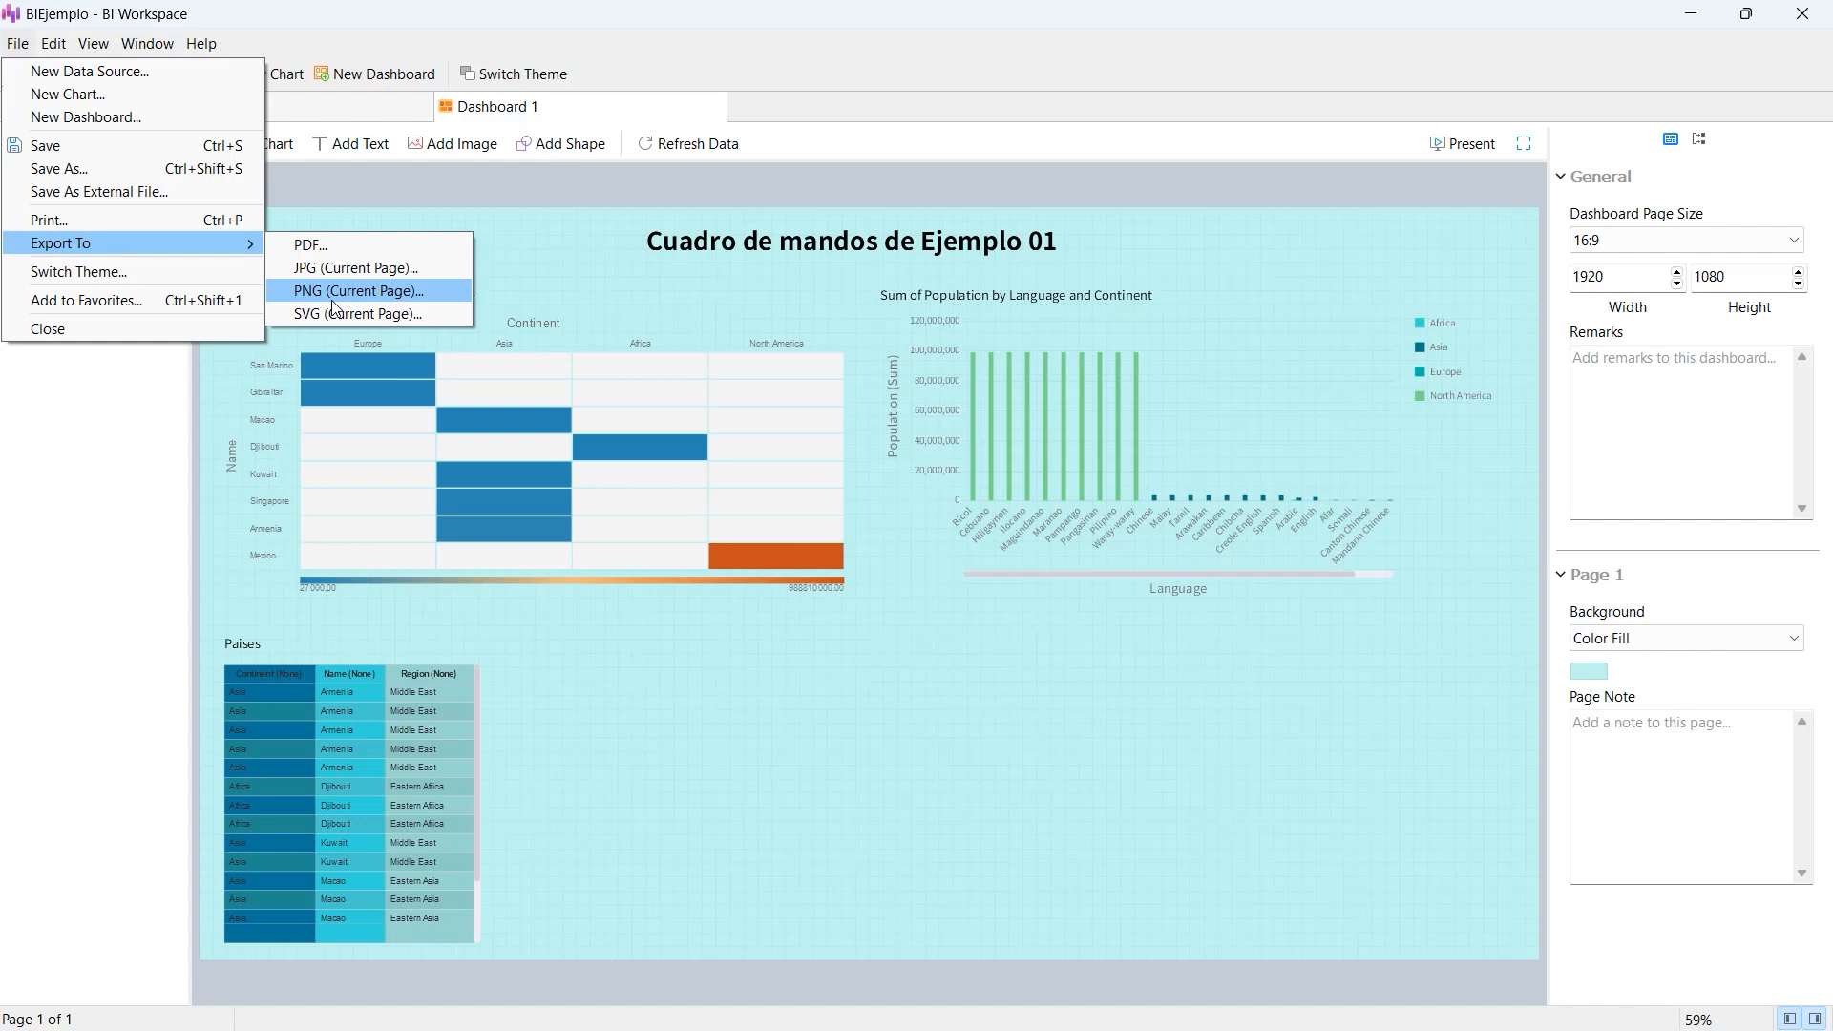
click(324, 243)
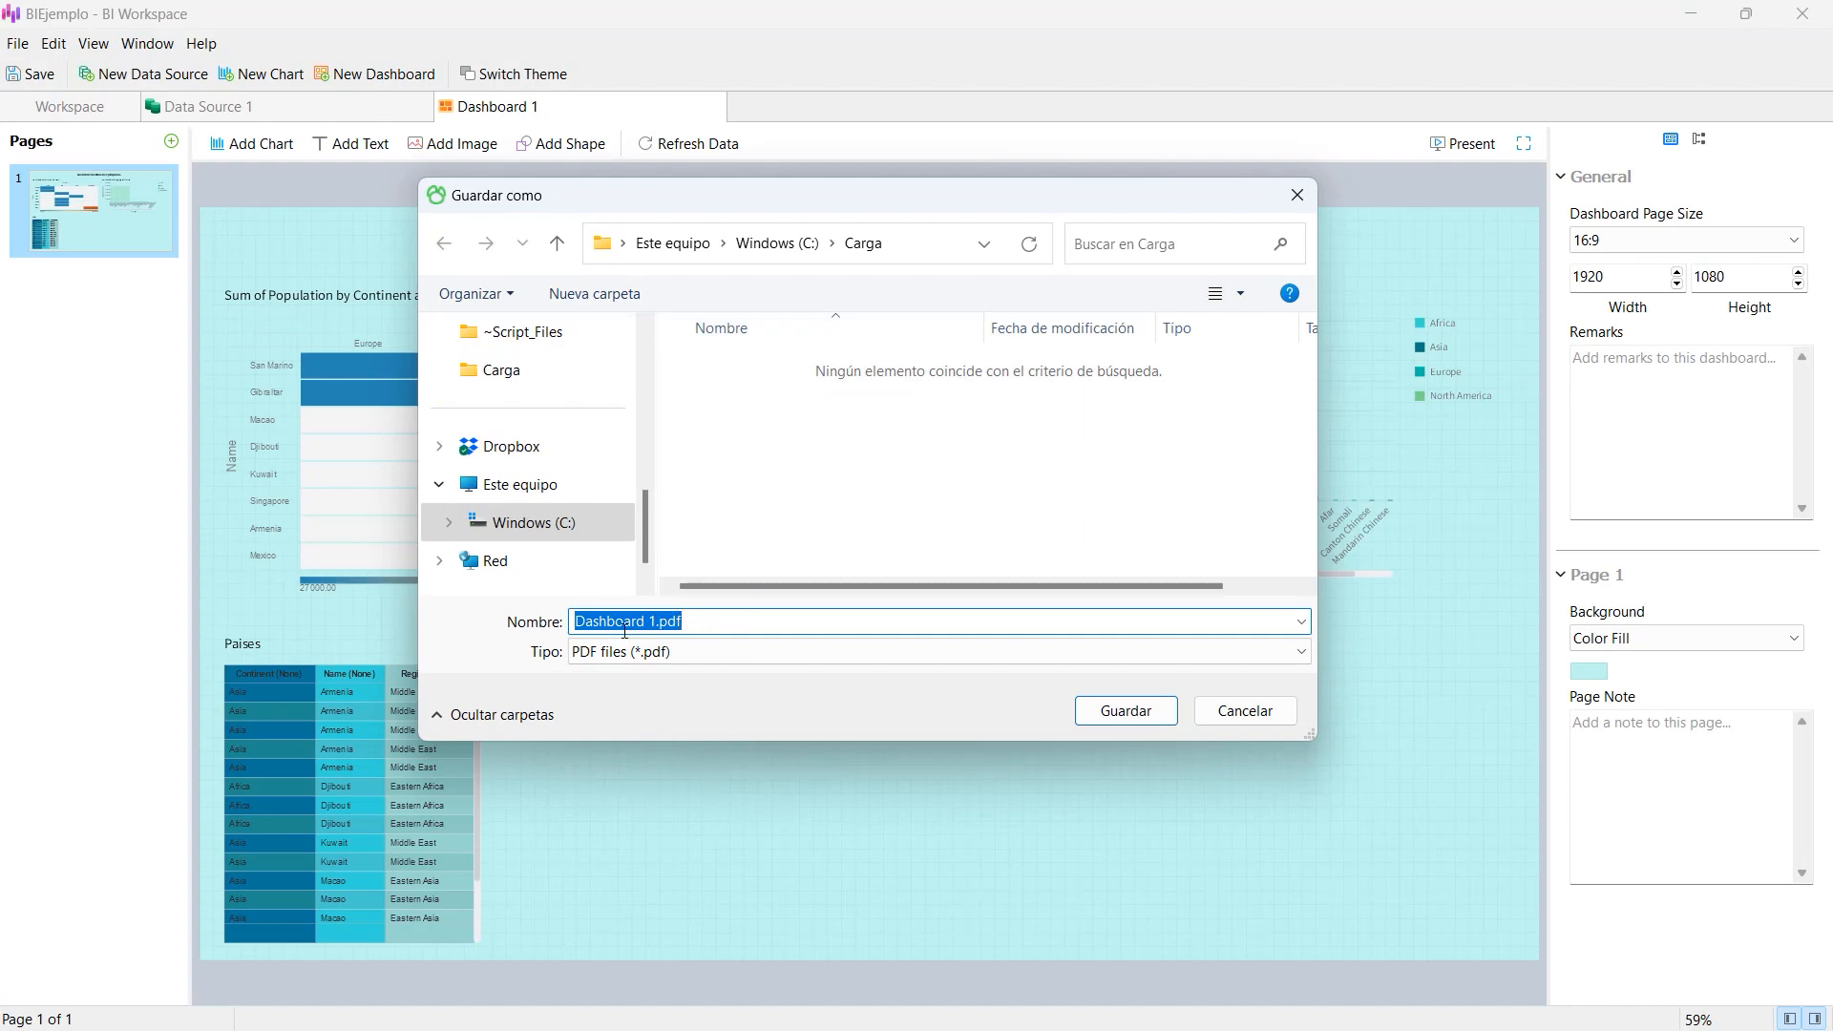
click(1118, 714)
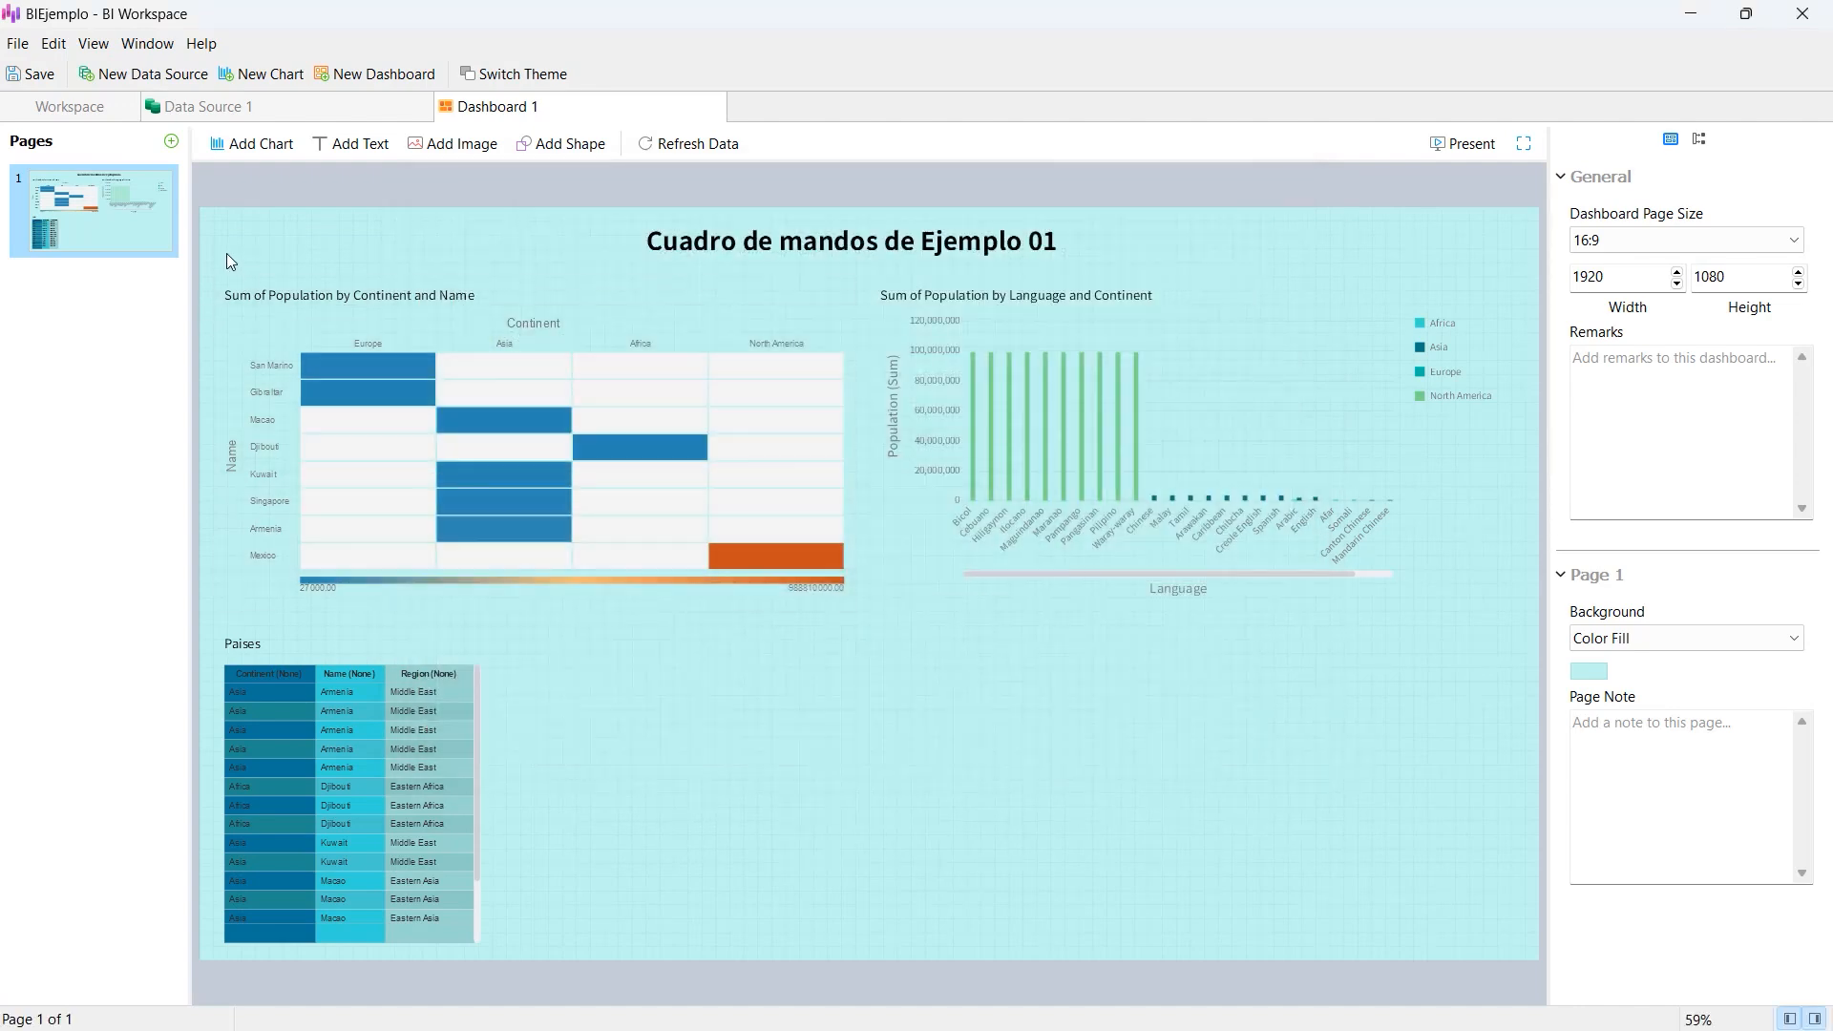
click(17, 44)
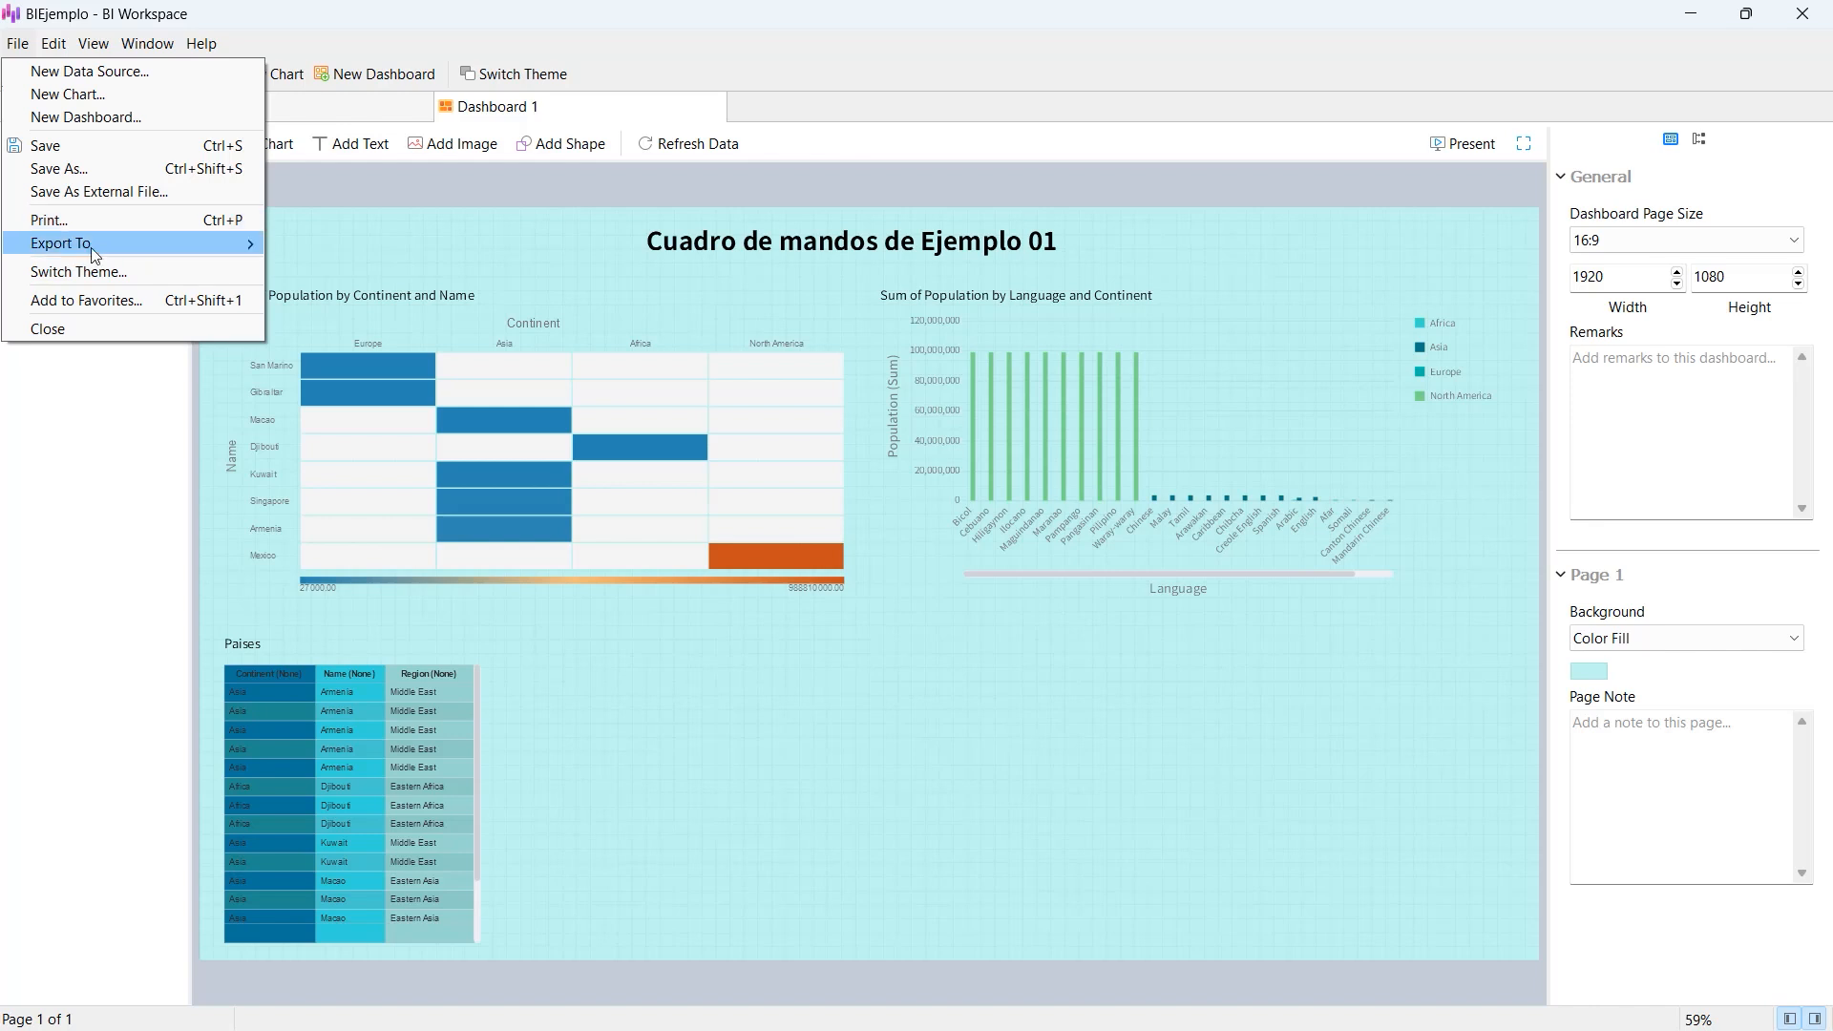
mouse_move(95, 254)
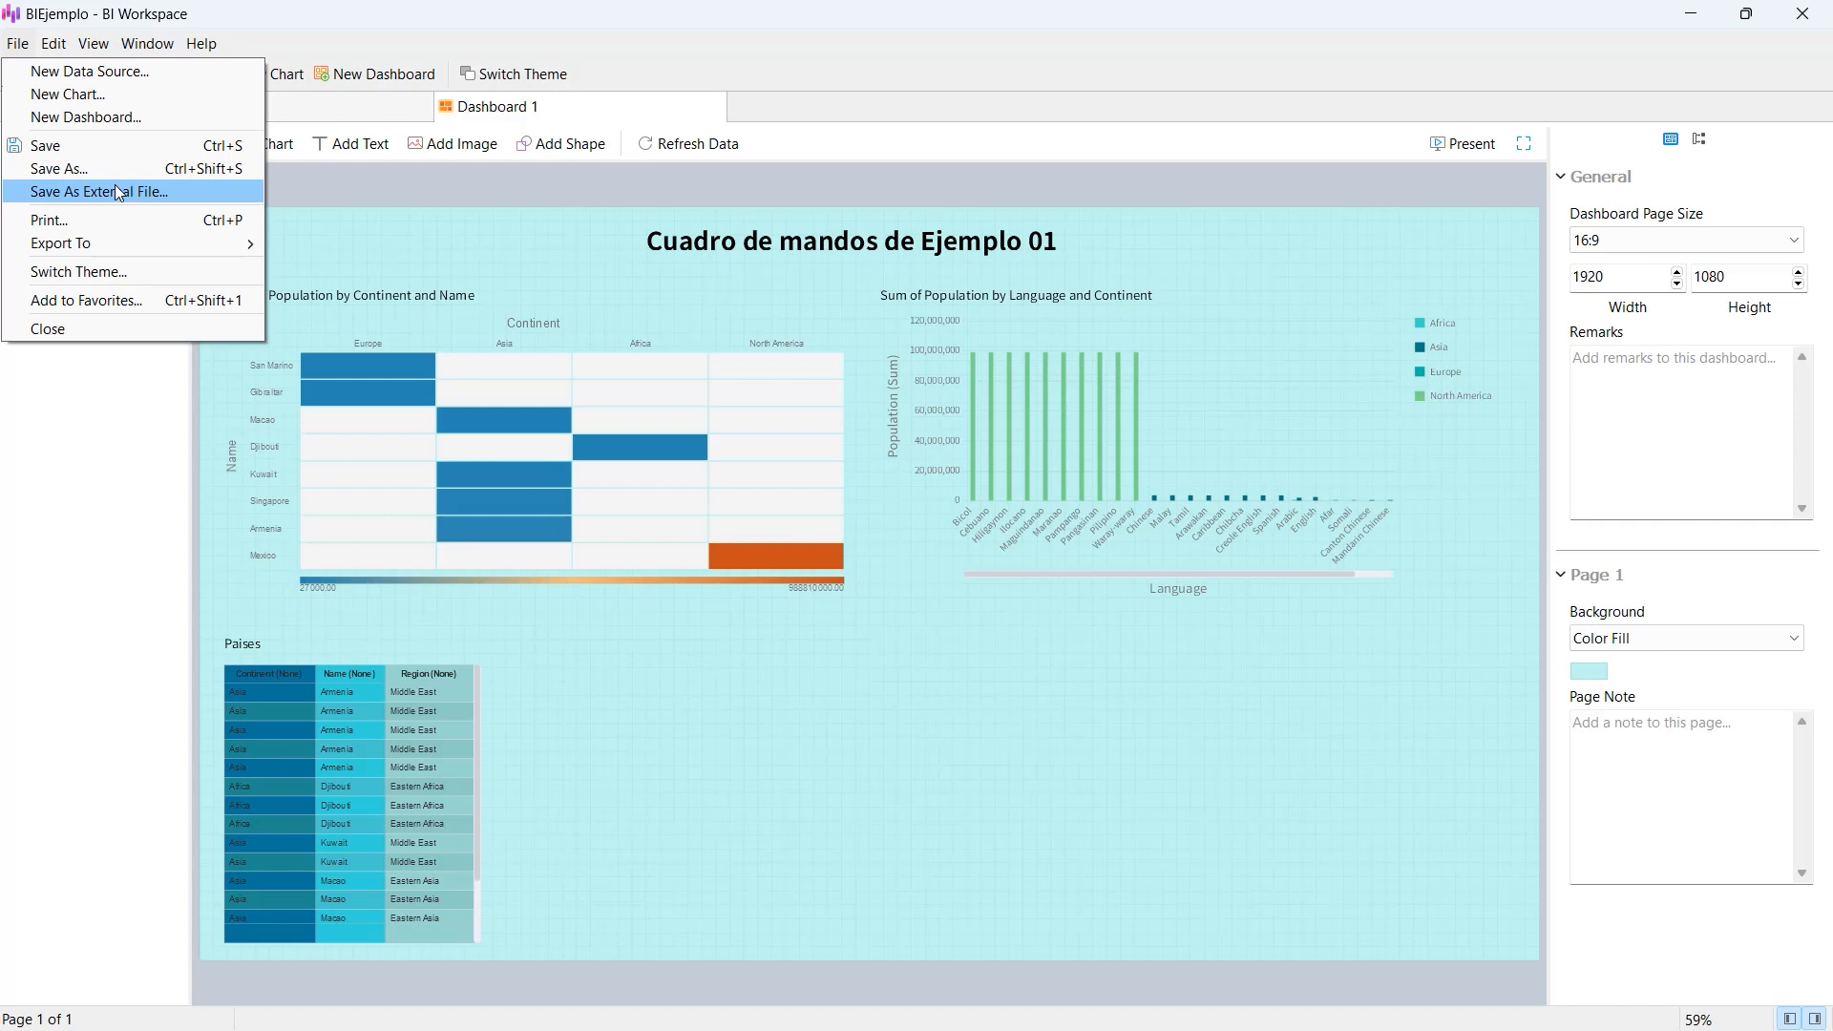
click(635, 650)
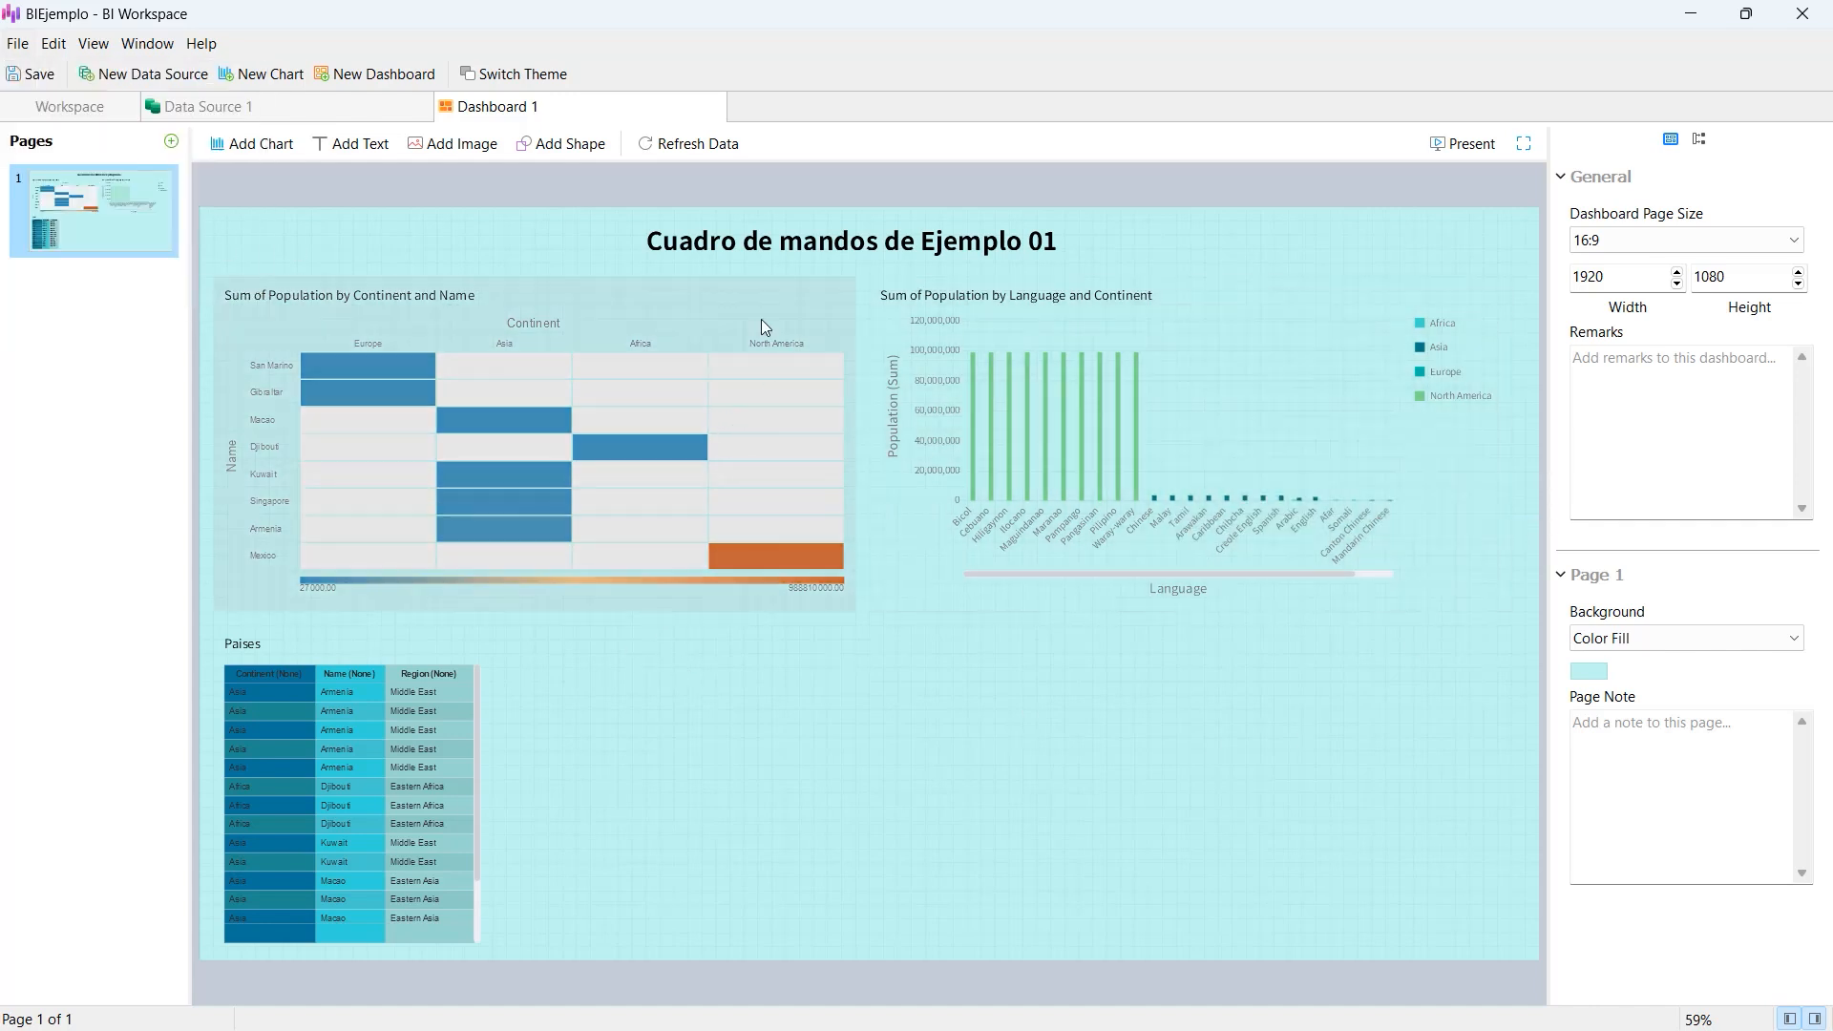
click(743, 294)
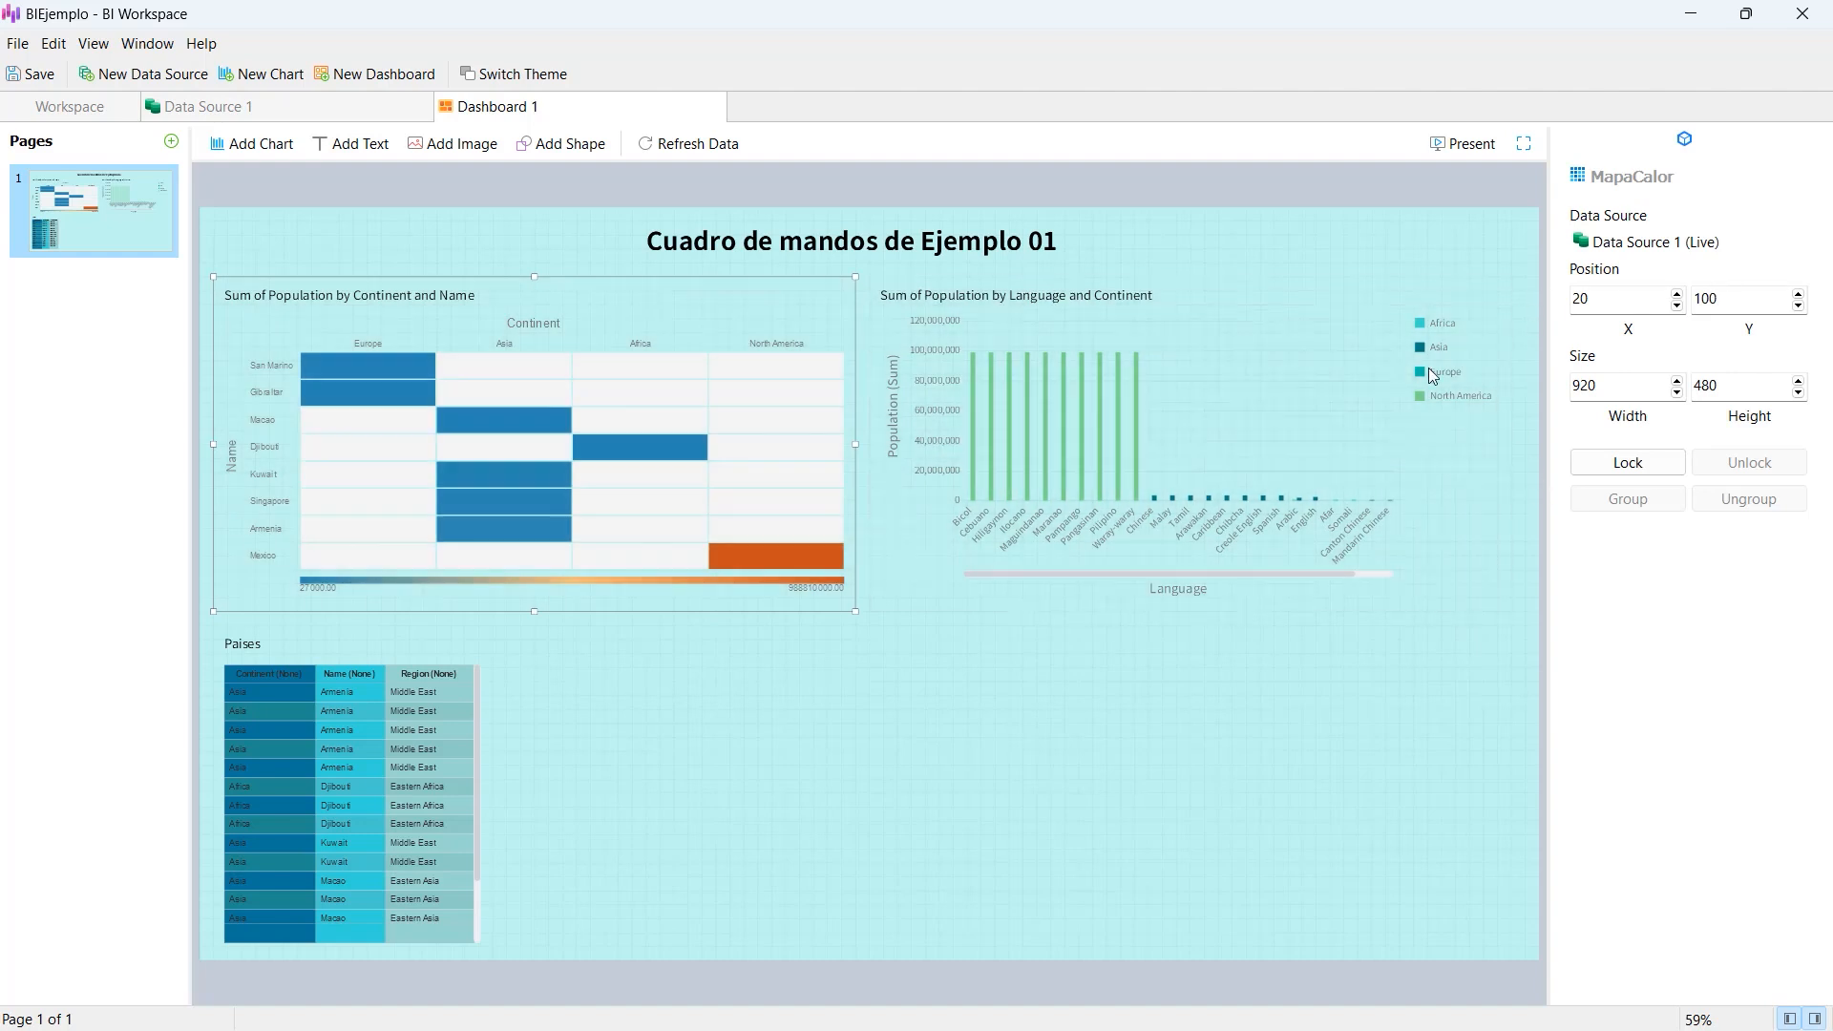
mouse_move(501, 536)
click(149, 44)
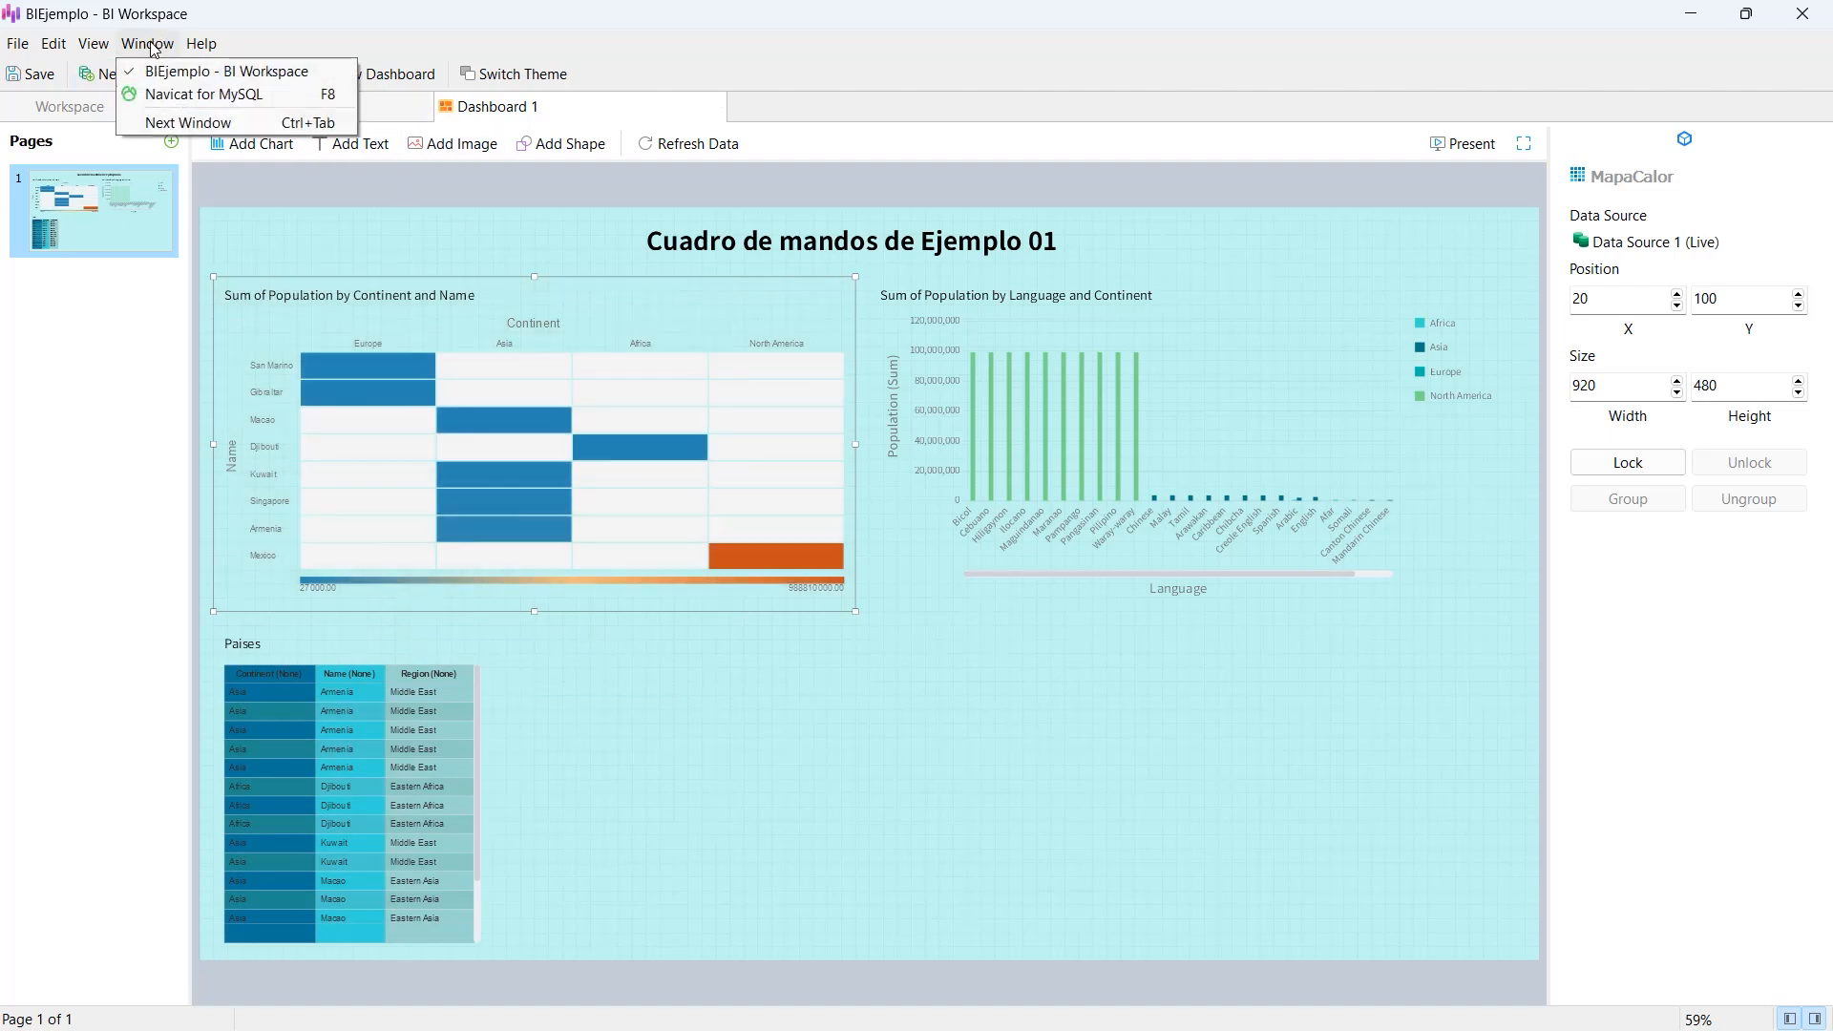
- Examine the Light and Dark theme choices for charts and dashboards, leaving without switching the theme
mouse_move(76, 52)
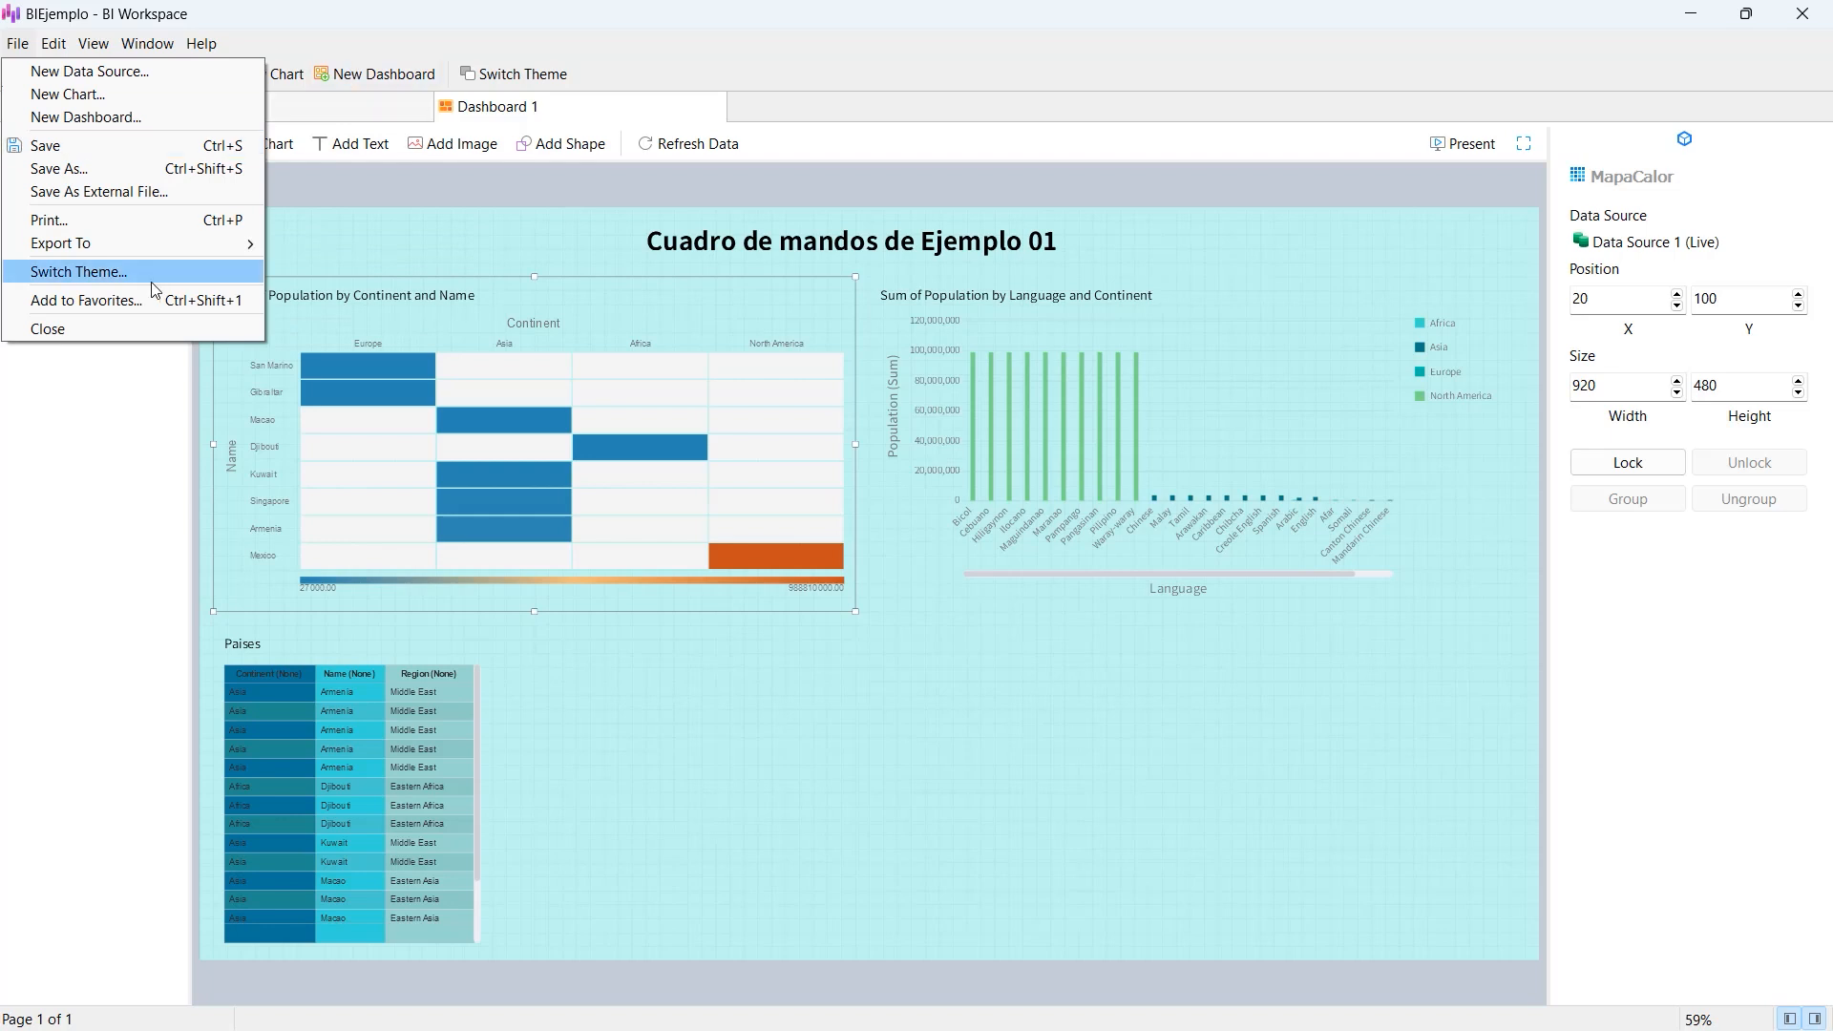
click(81, 275)
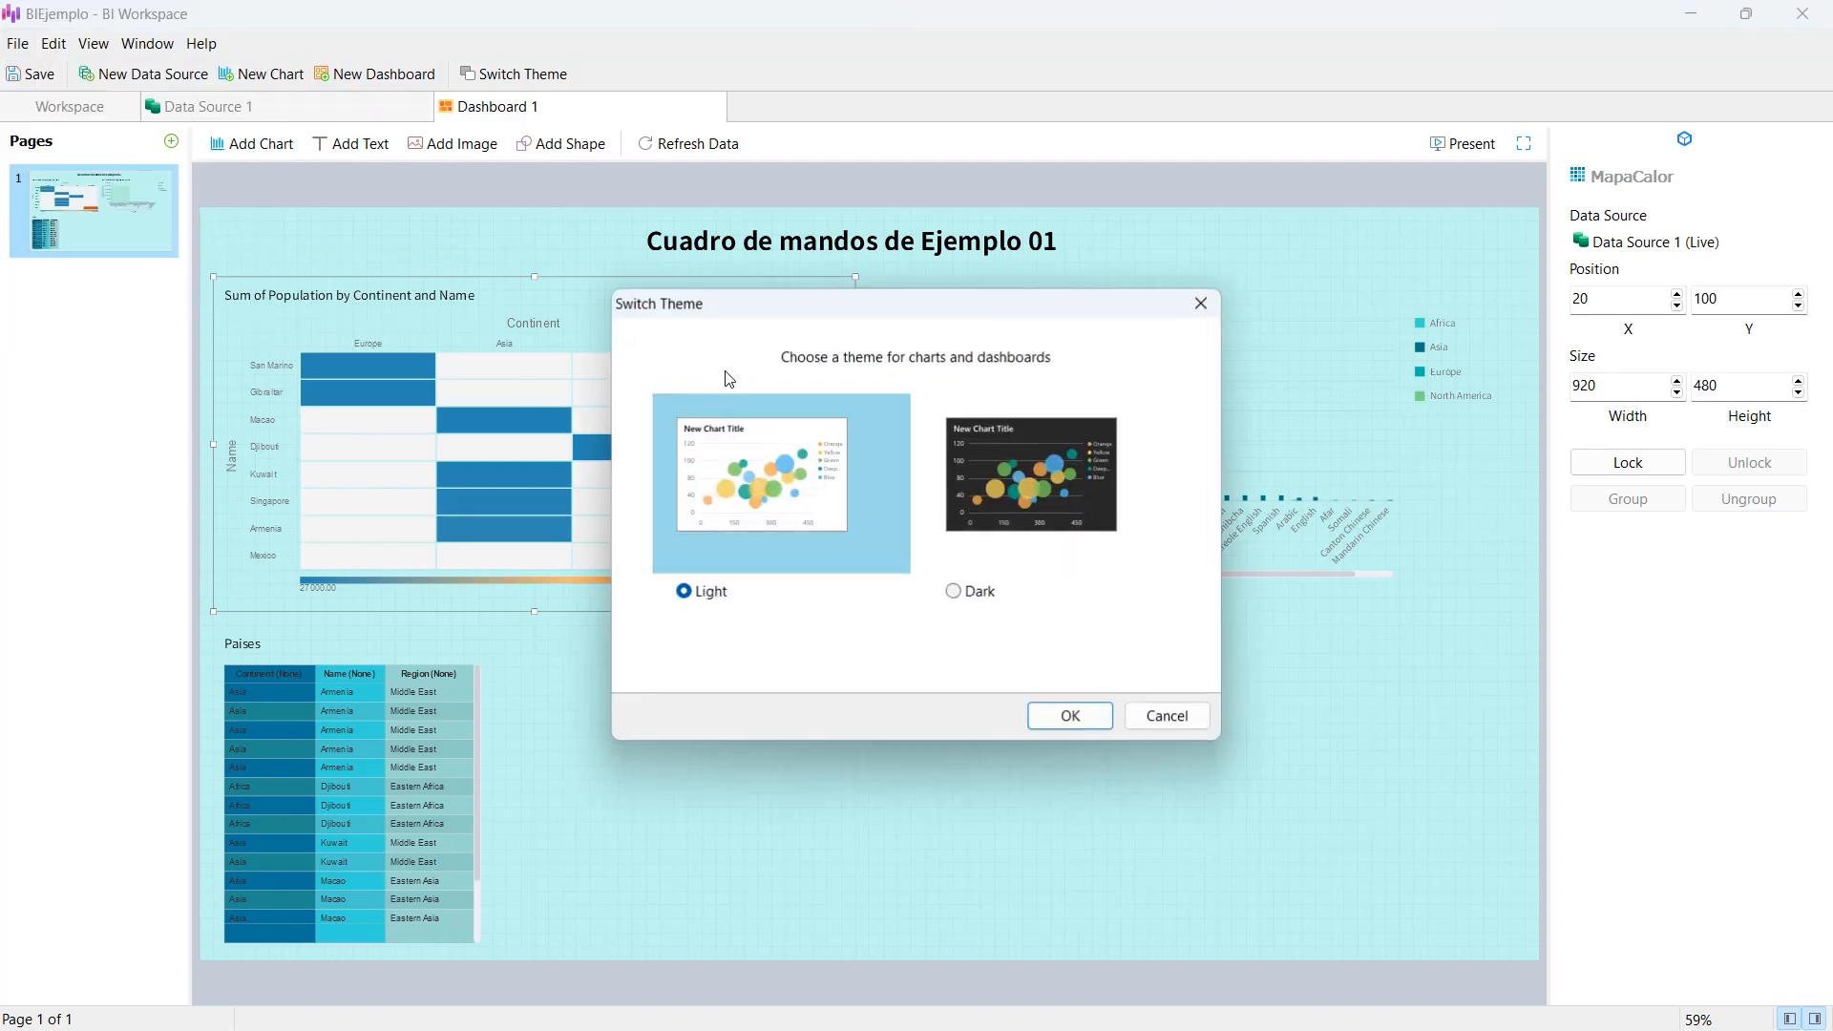
click(1036, 468)
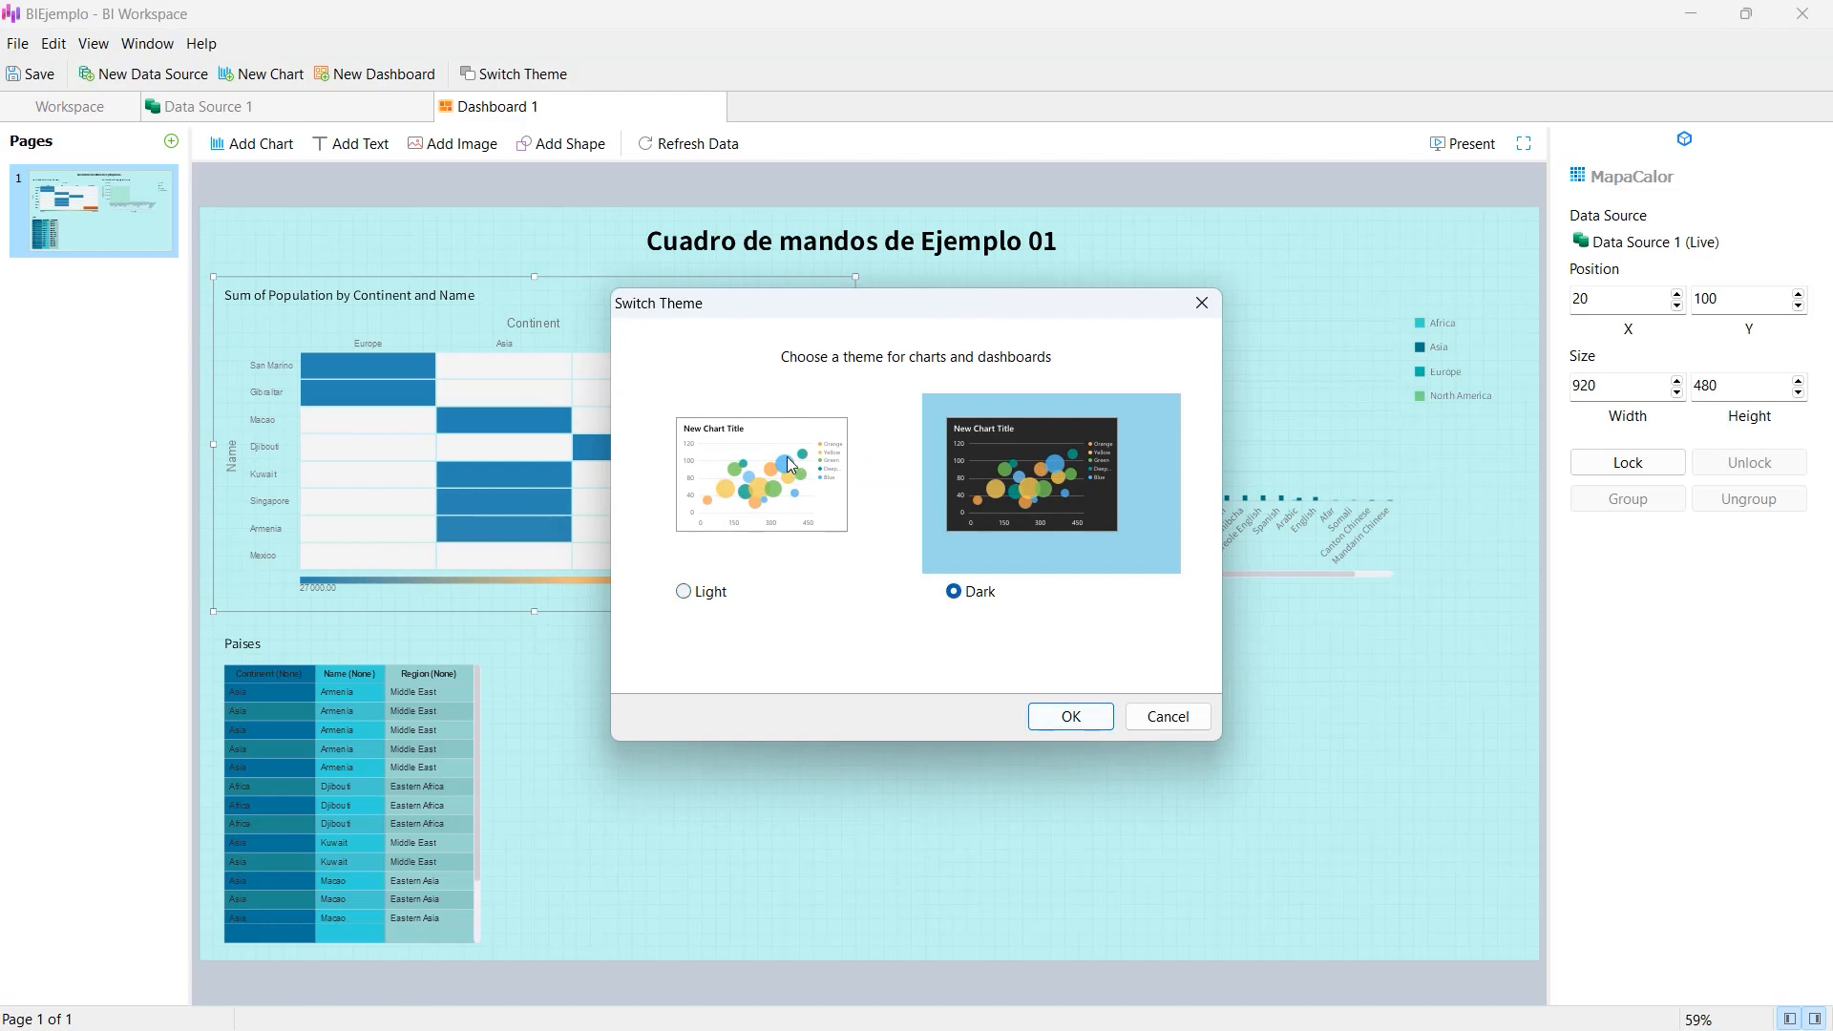
click(773, 477)
click(1167, 716)
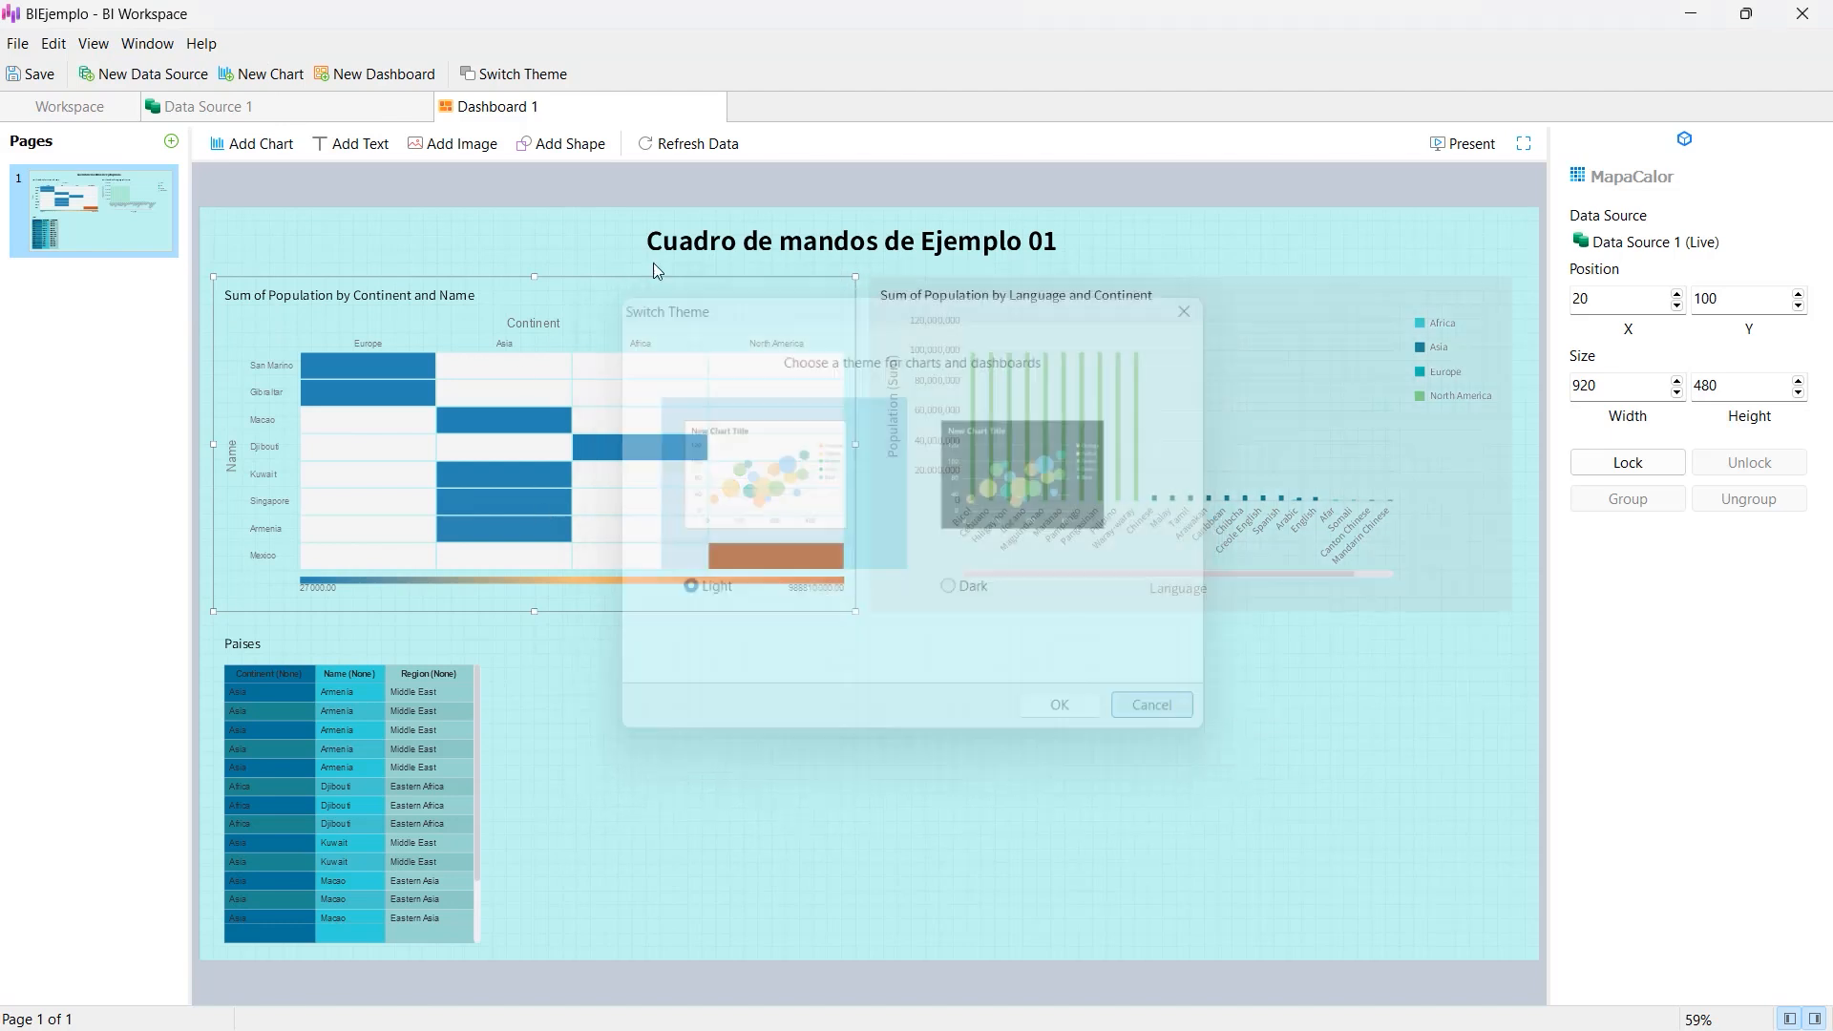
click(532, 79)
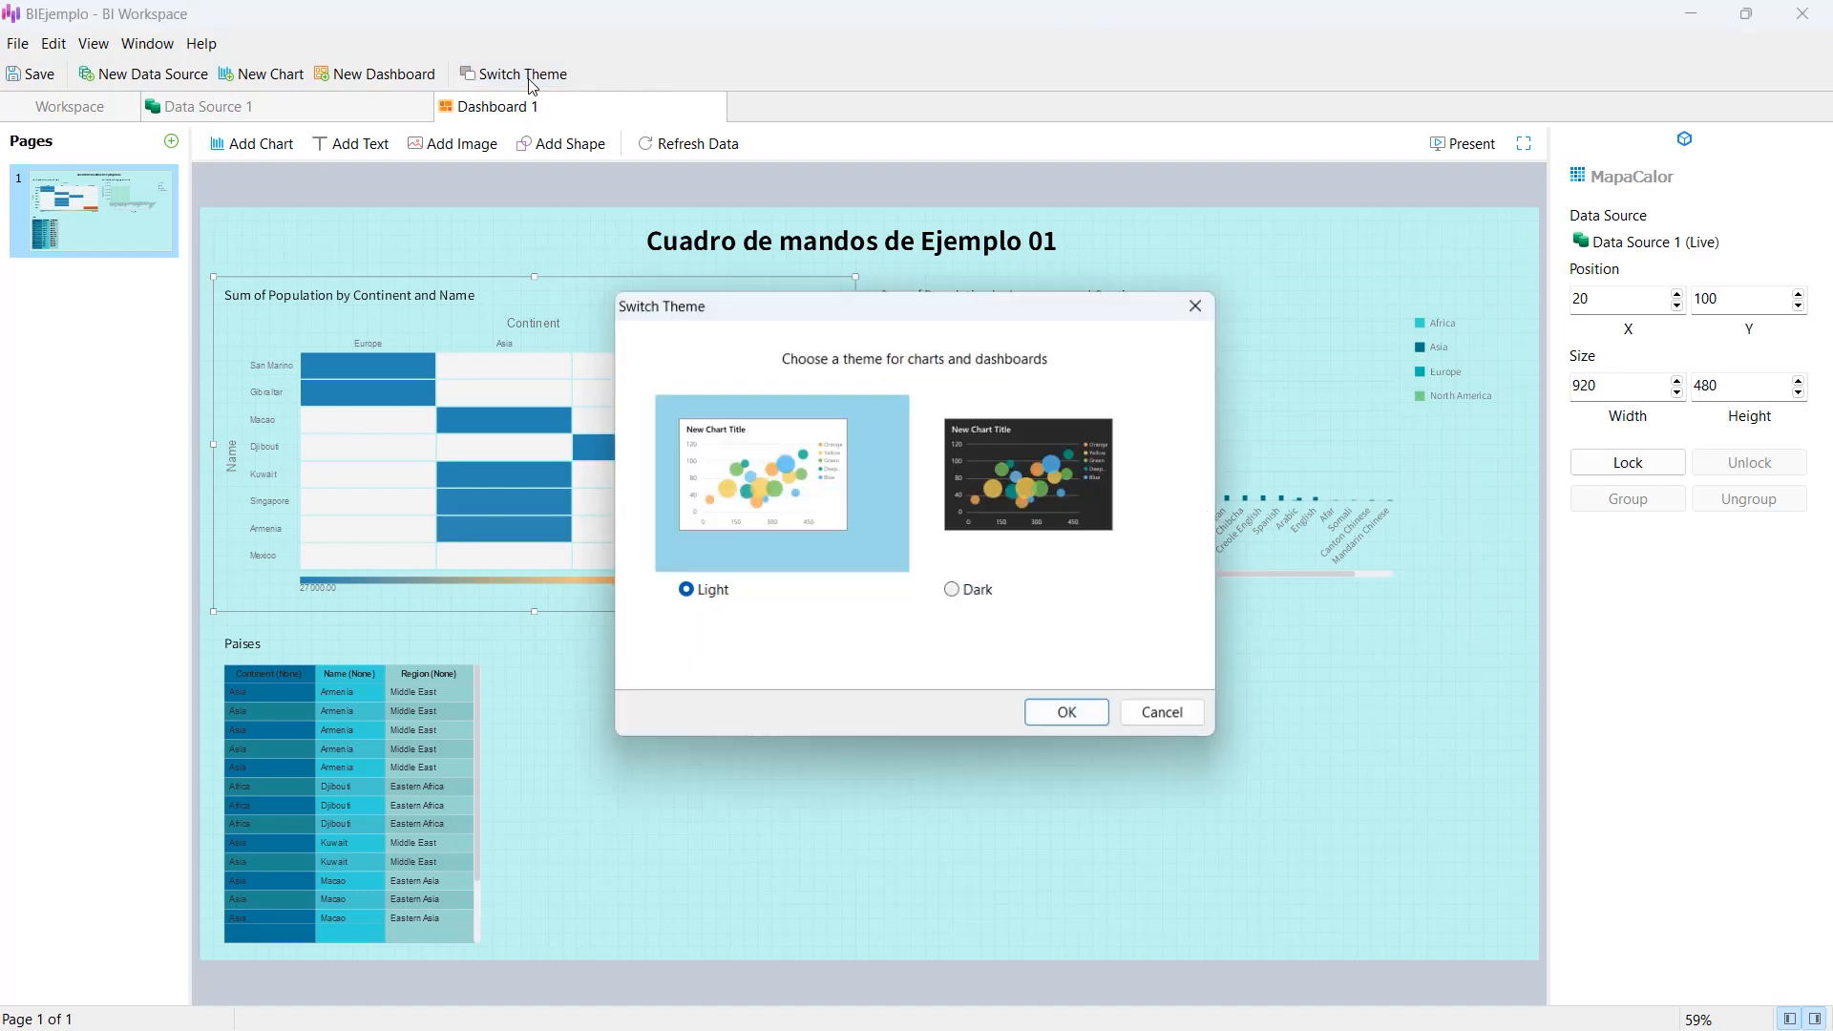
click(1167, 716)
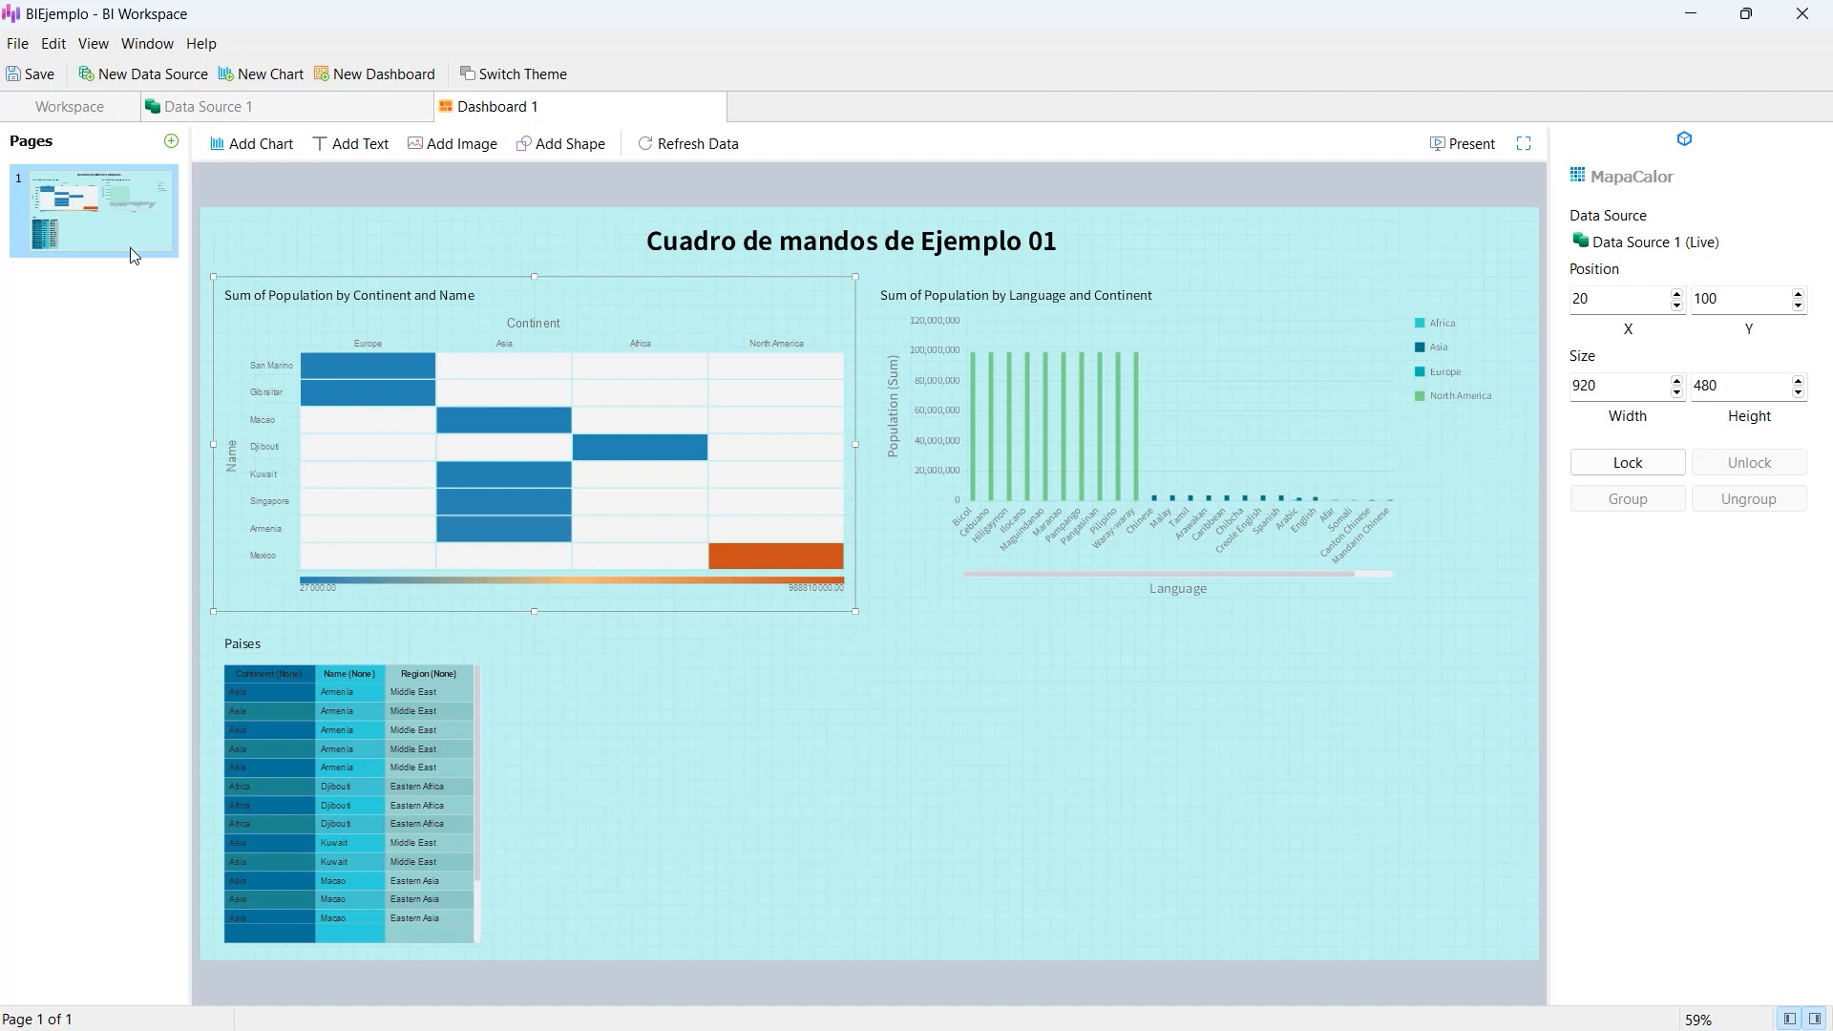
- Add a second page to the dashboard and check the available dashboard page sizes
click(171, 141)
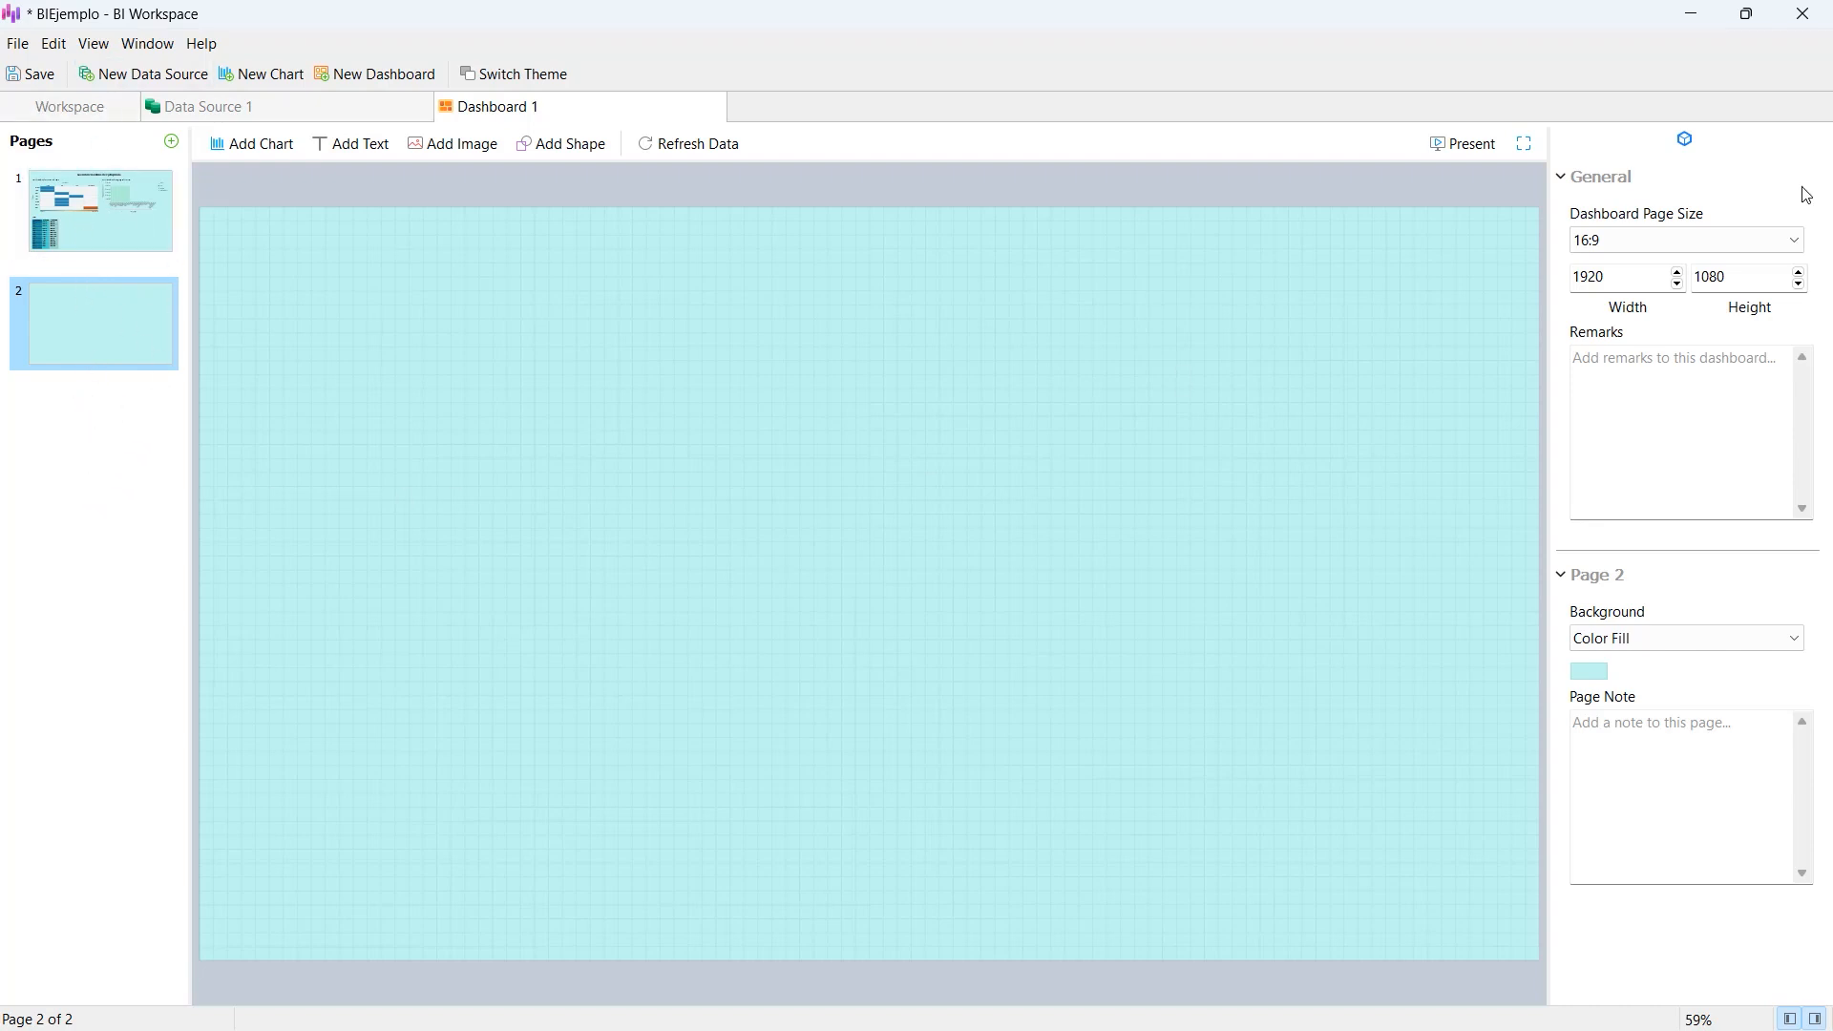
click(1790, 240)
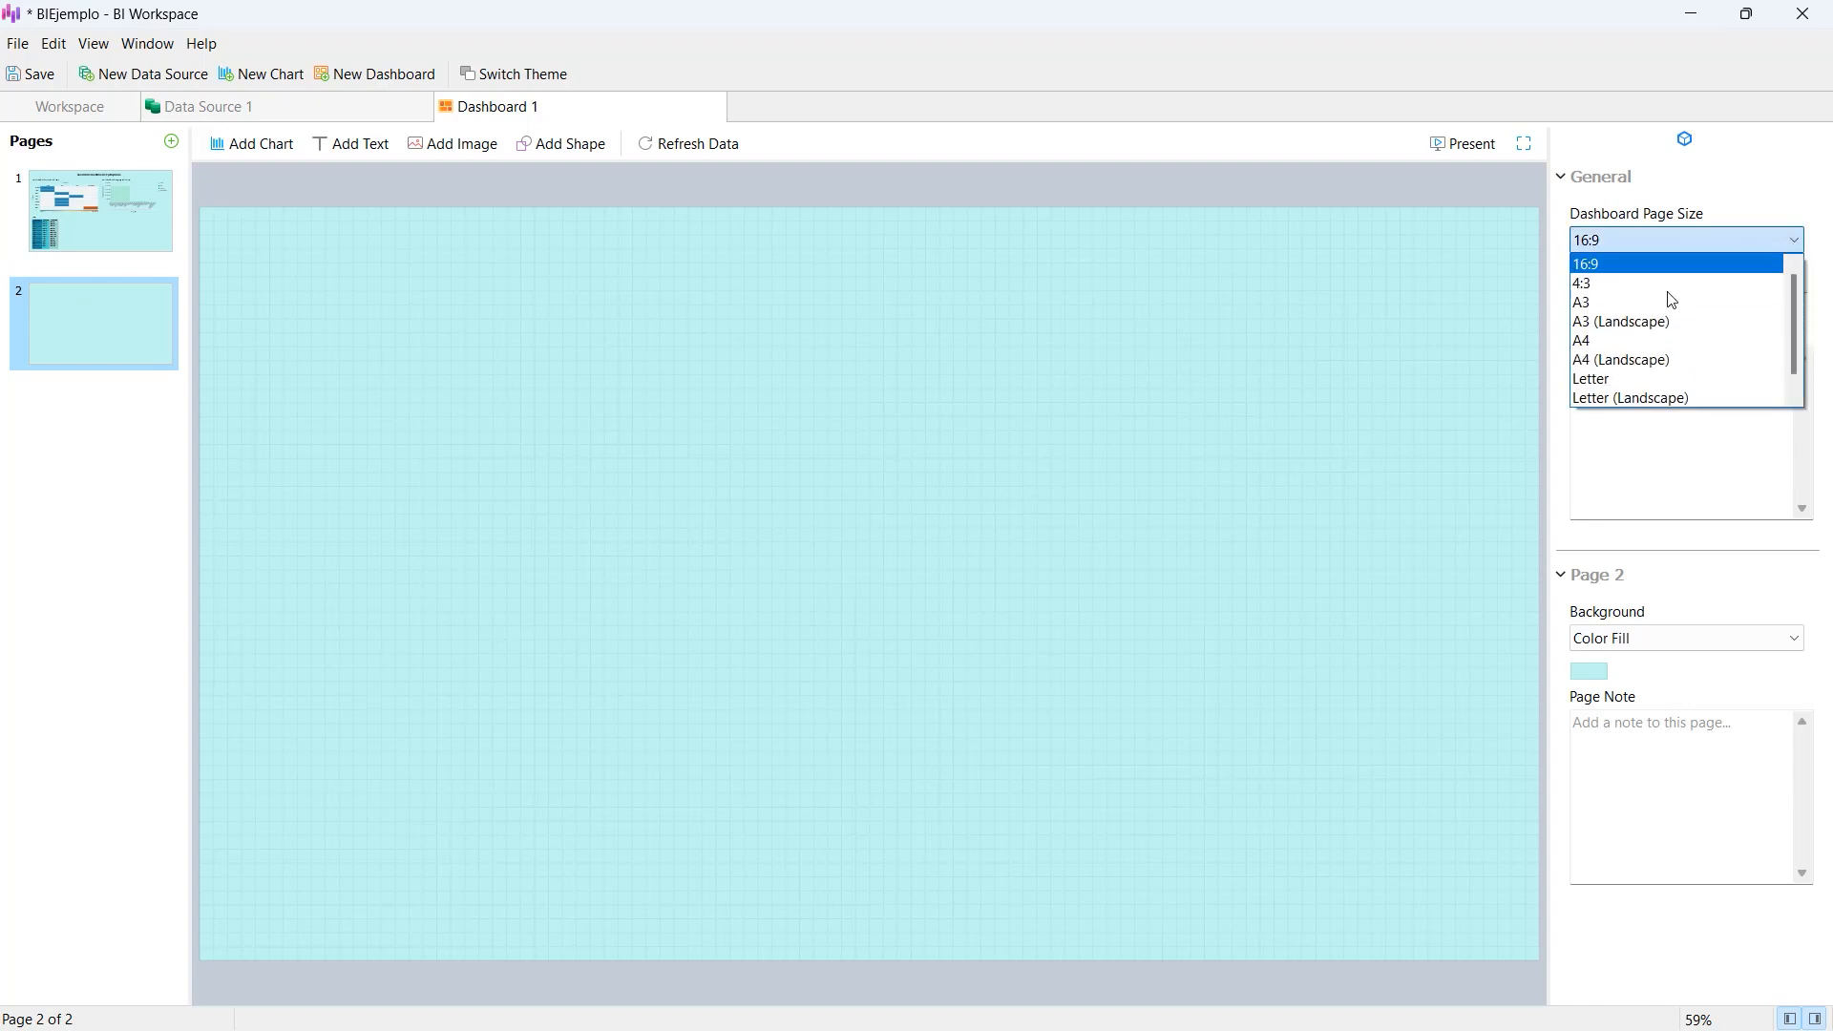
click(82, 397)
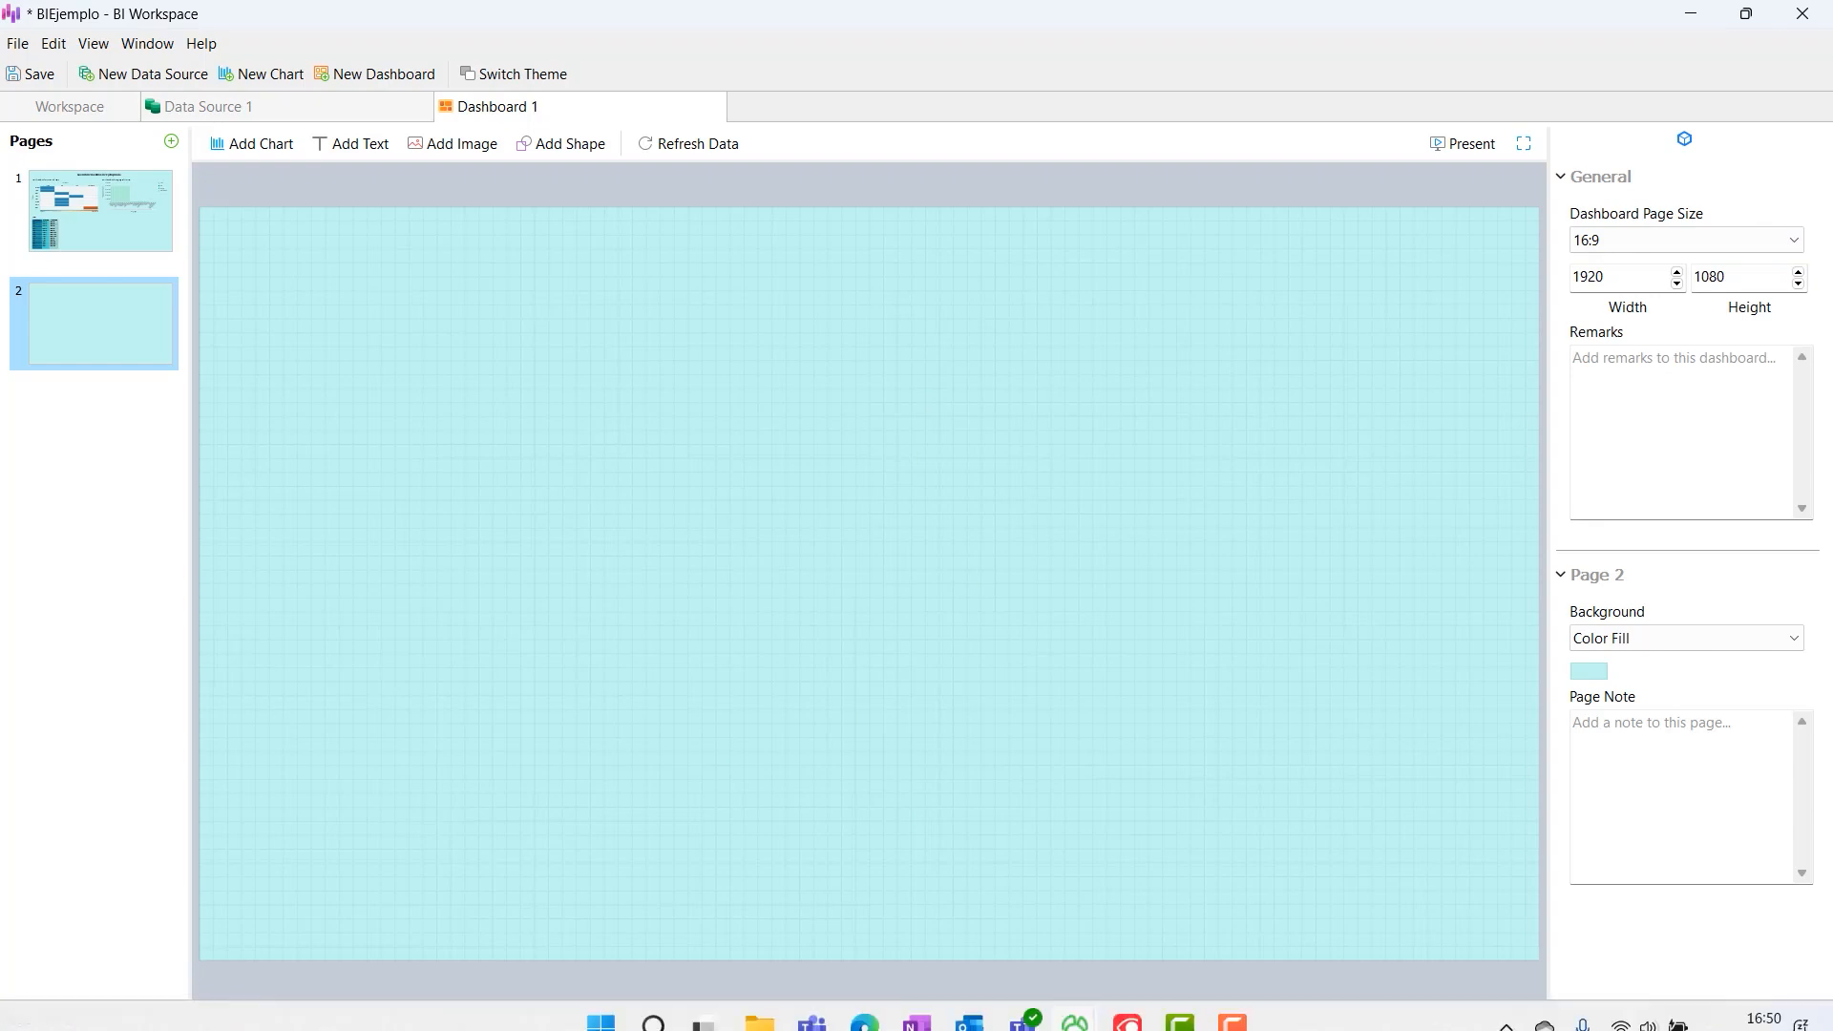
- Switch to File Explorer
click(760, 1002)
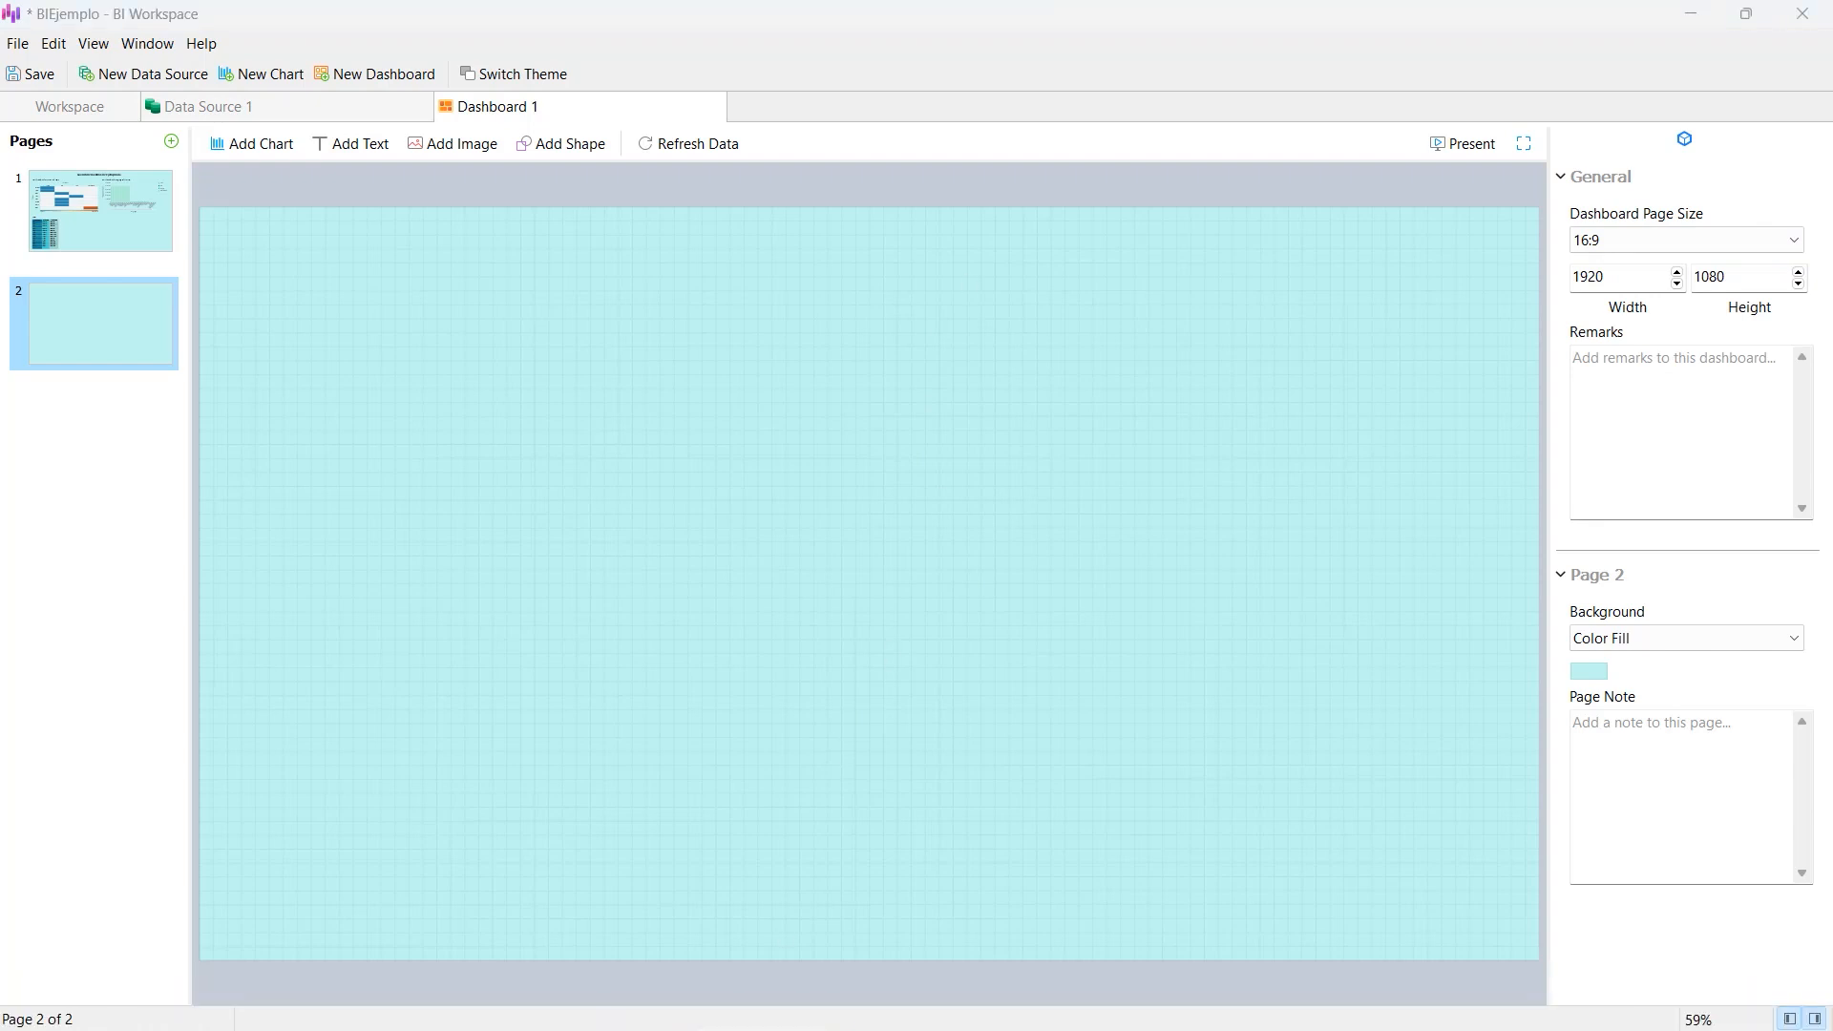